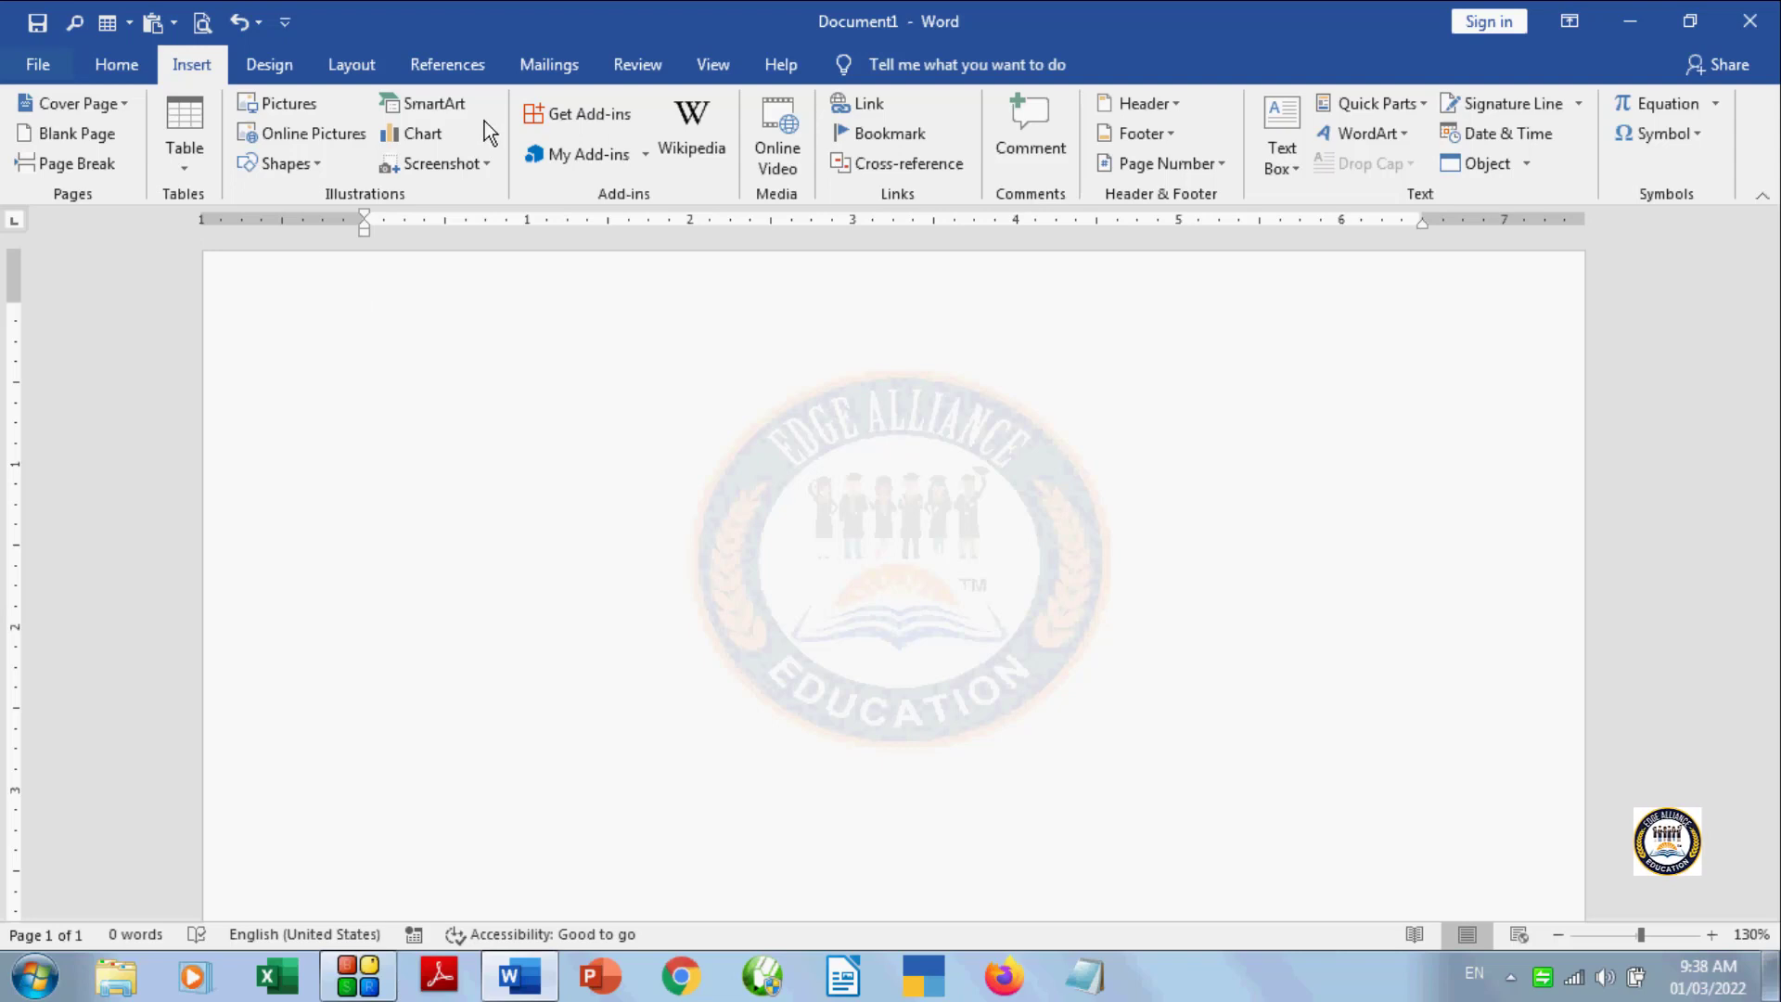
Step: Open the Insert Chart dialog and examine the saved chart templates and the column subtypes from Clustered Column to 3-D Stacked Column
left_click(425, 134)
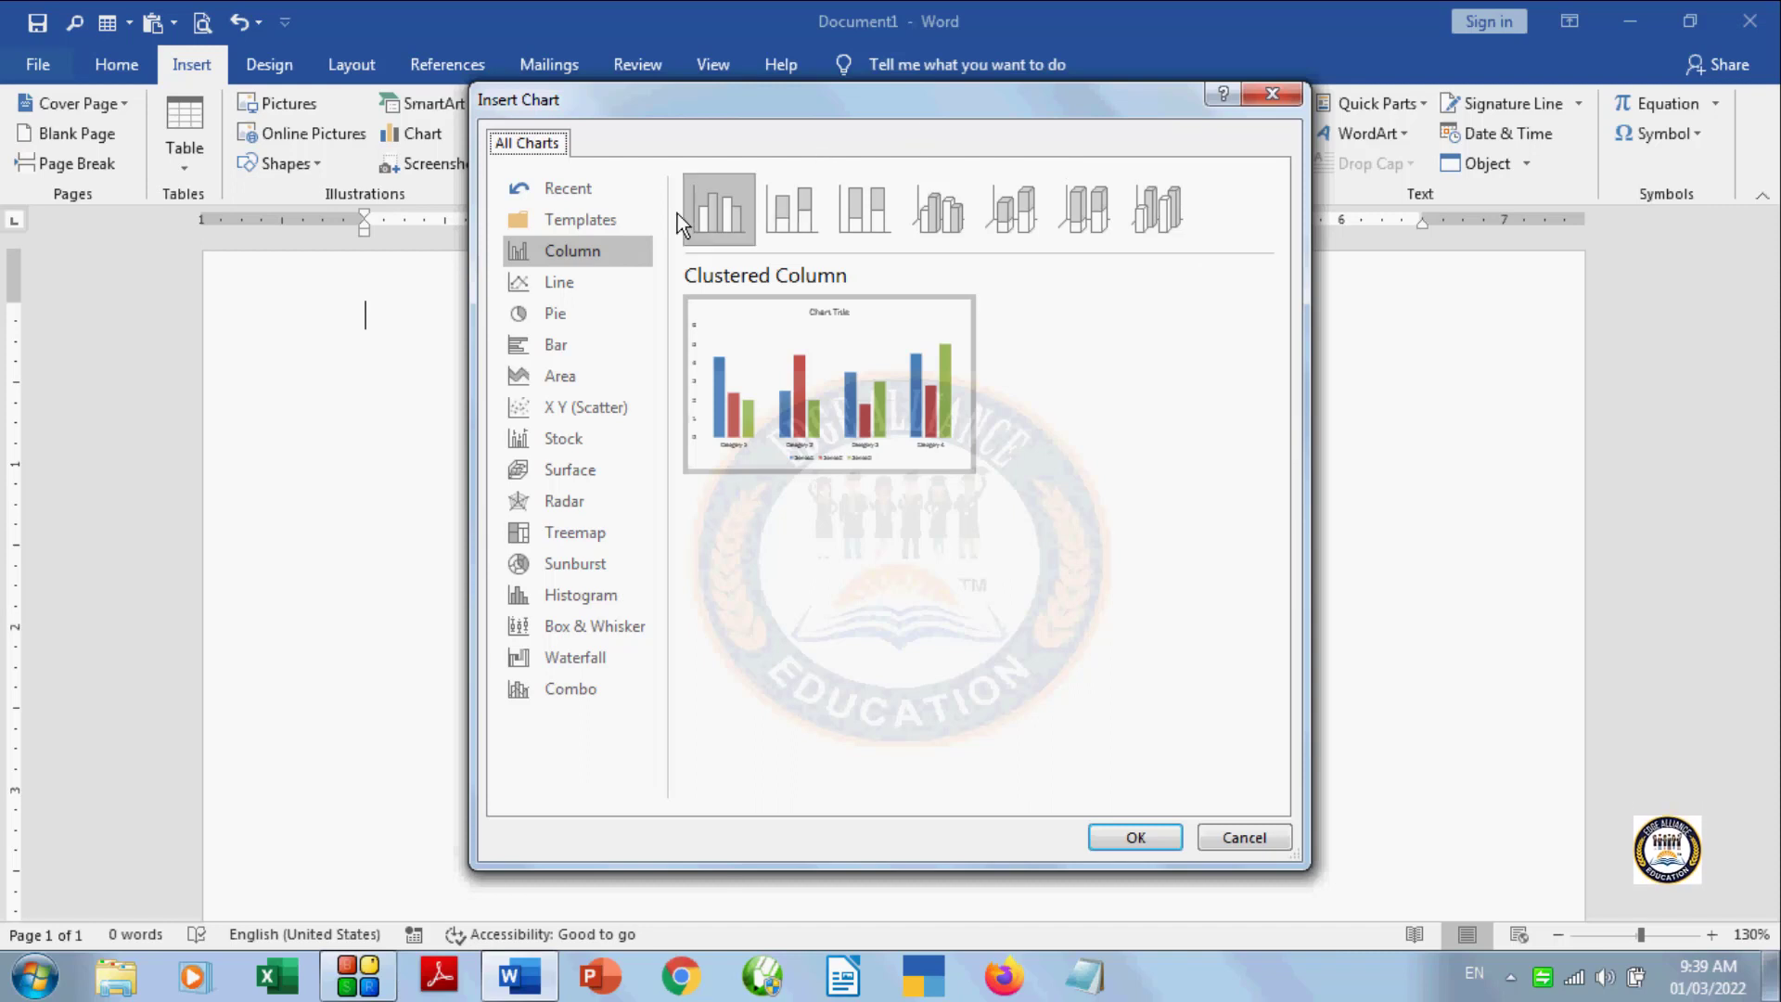
left_click(620, 219)
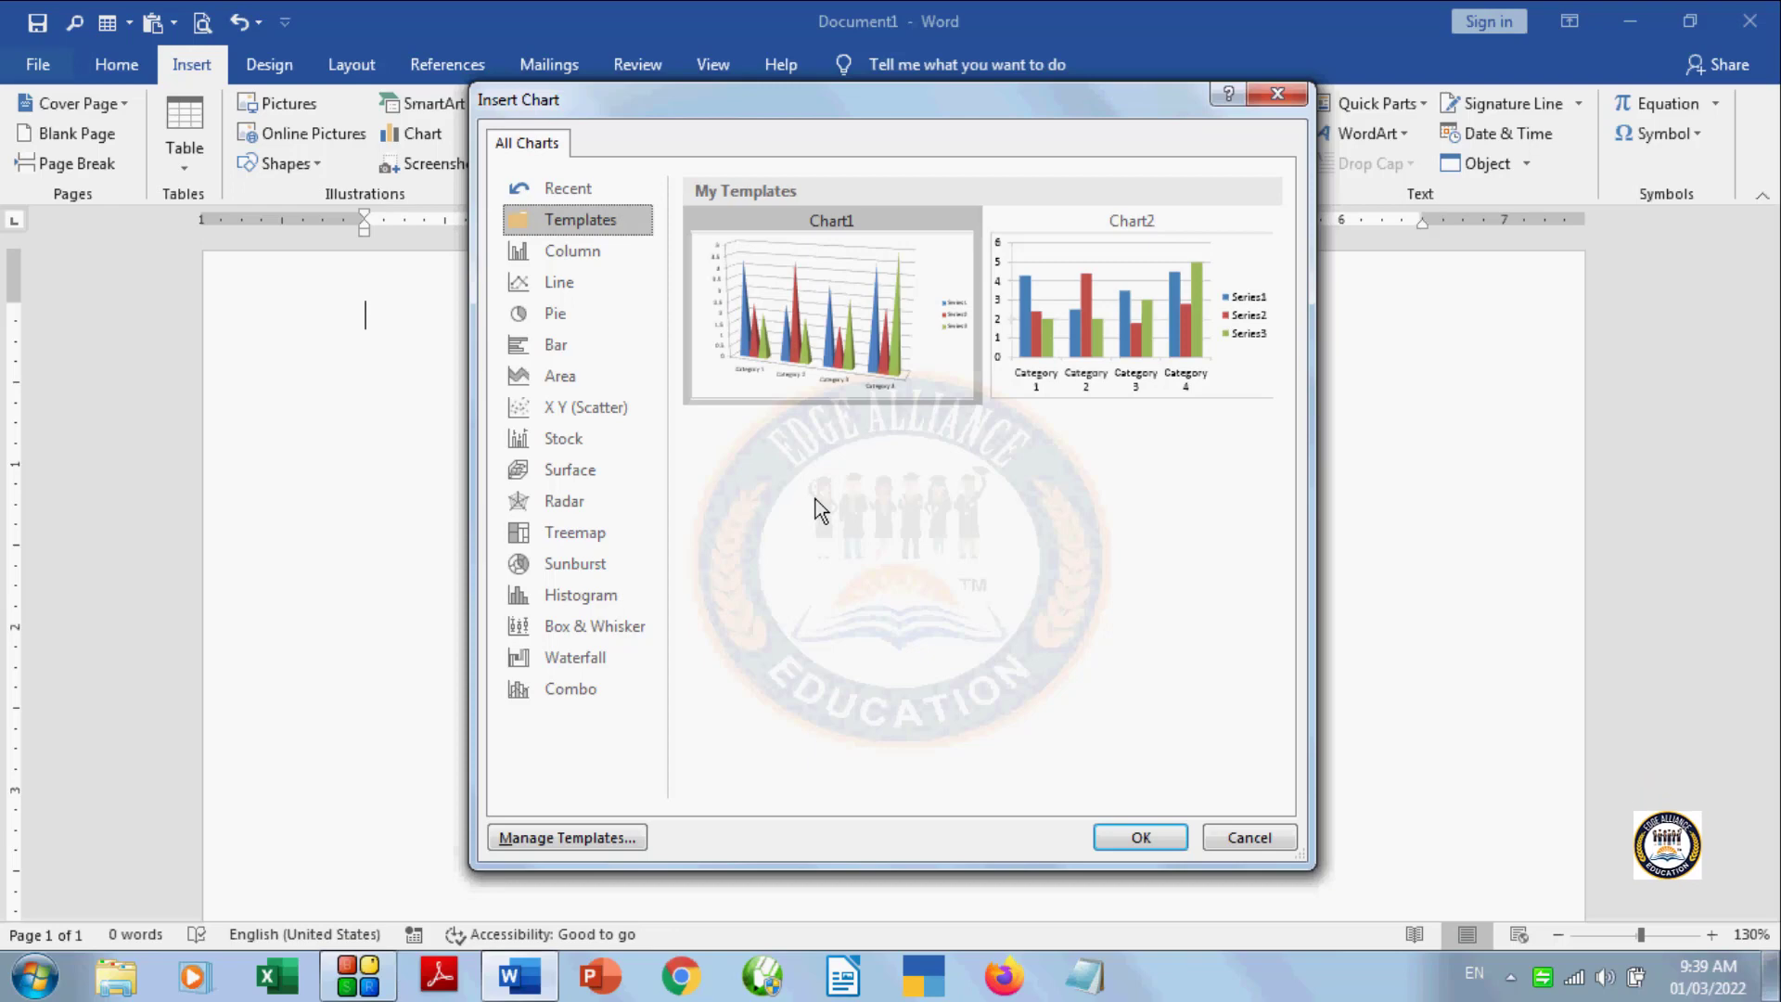
left_click(610, 263)
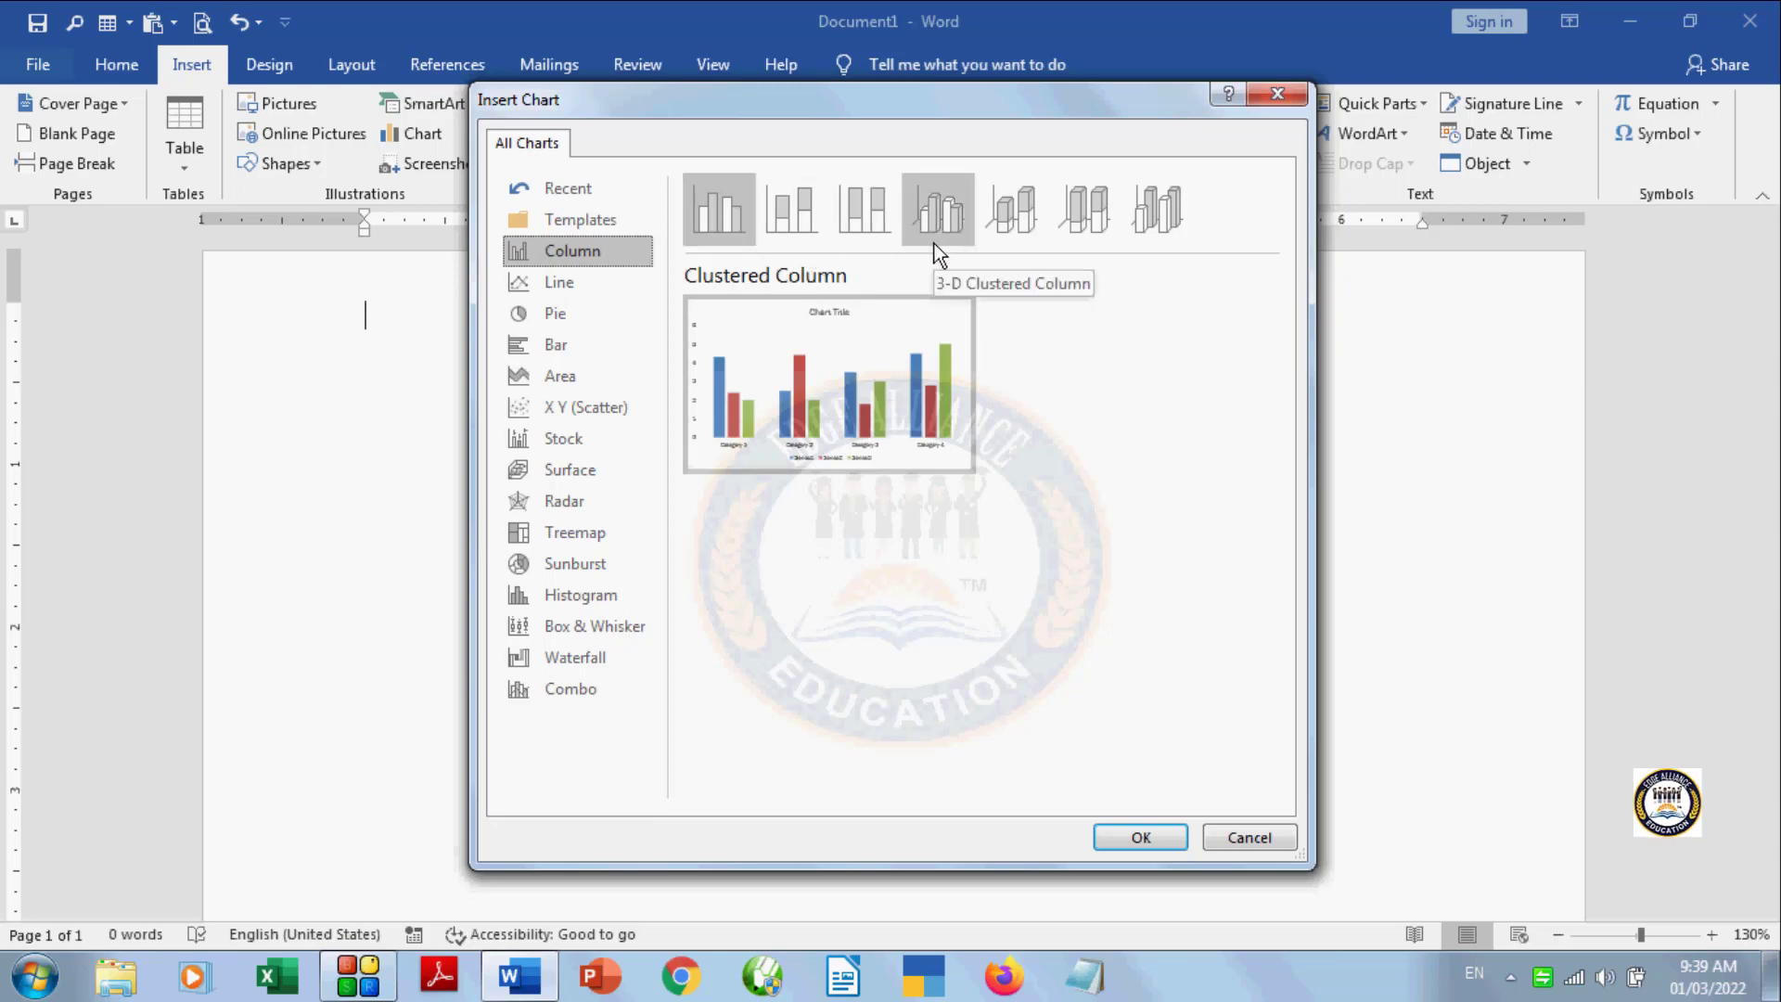
left_click(794, 239)
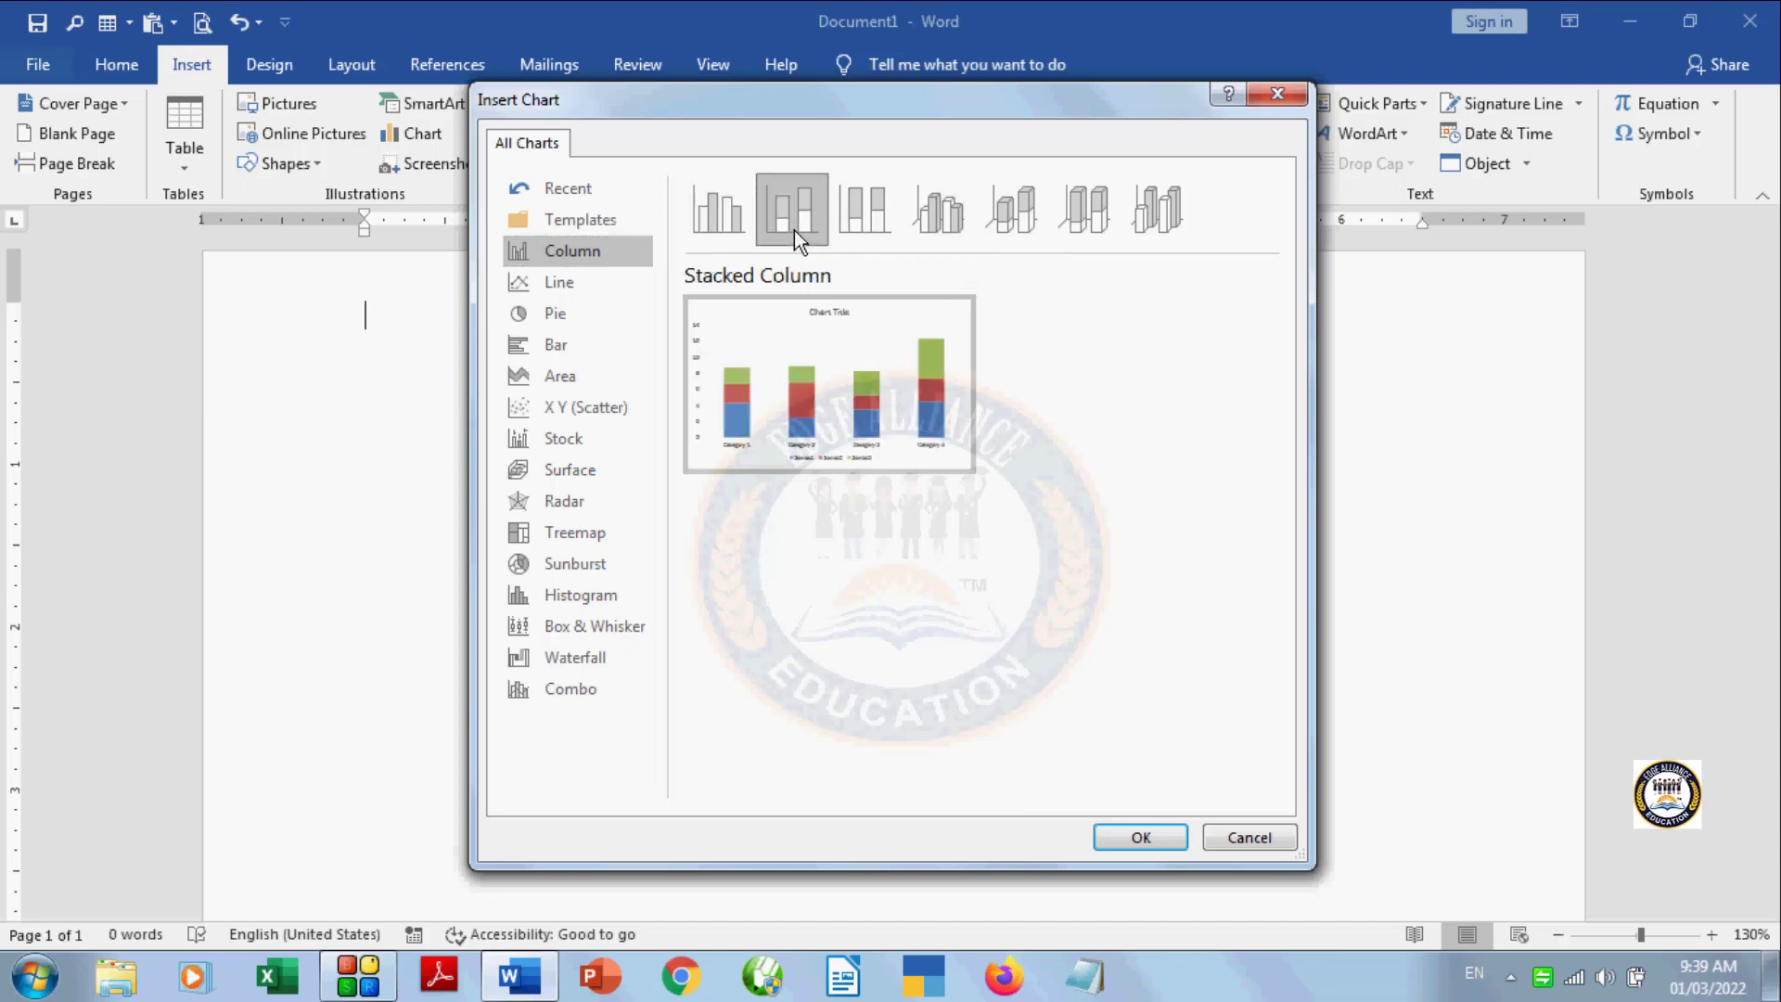
left_click(726, 222)
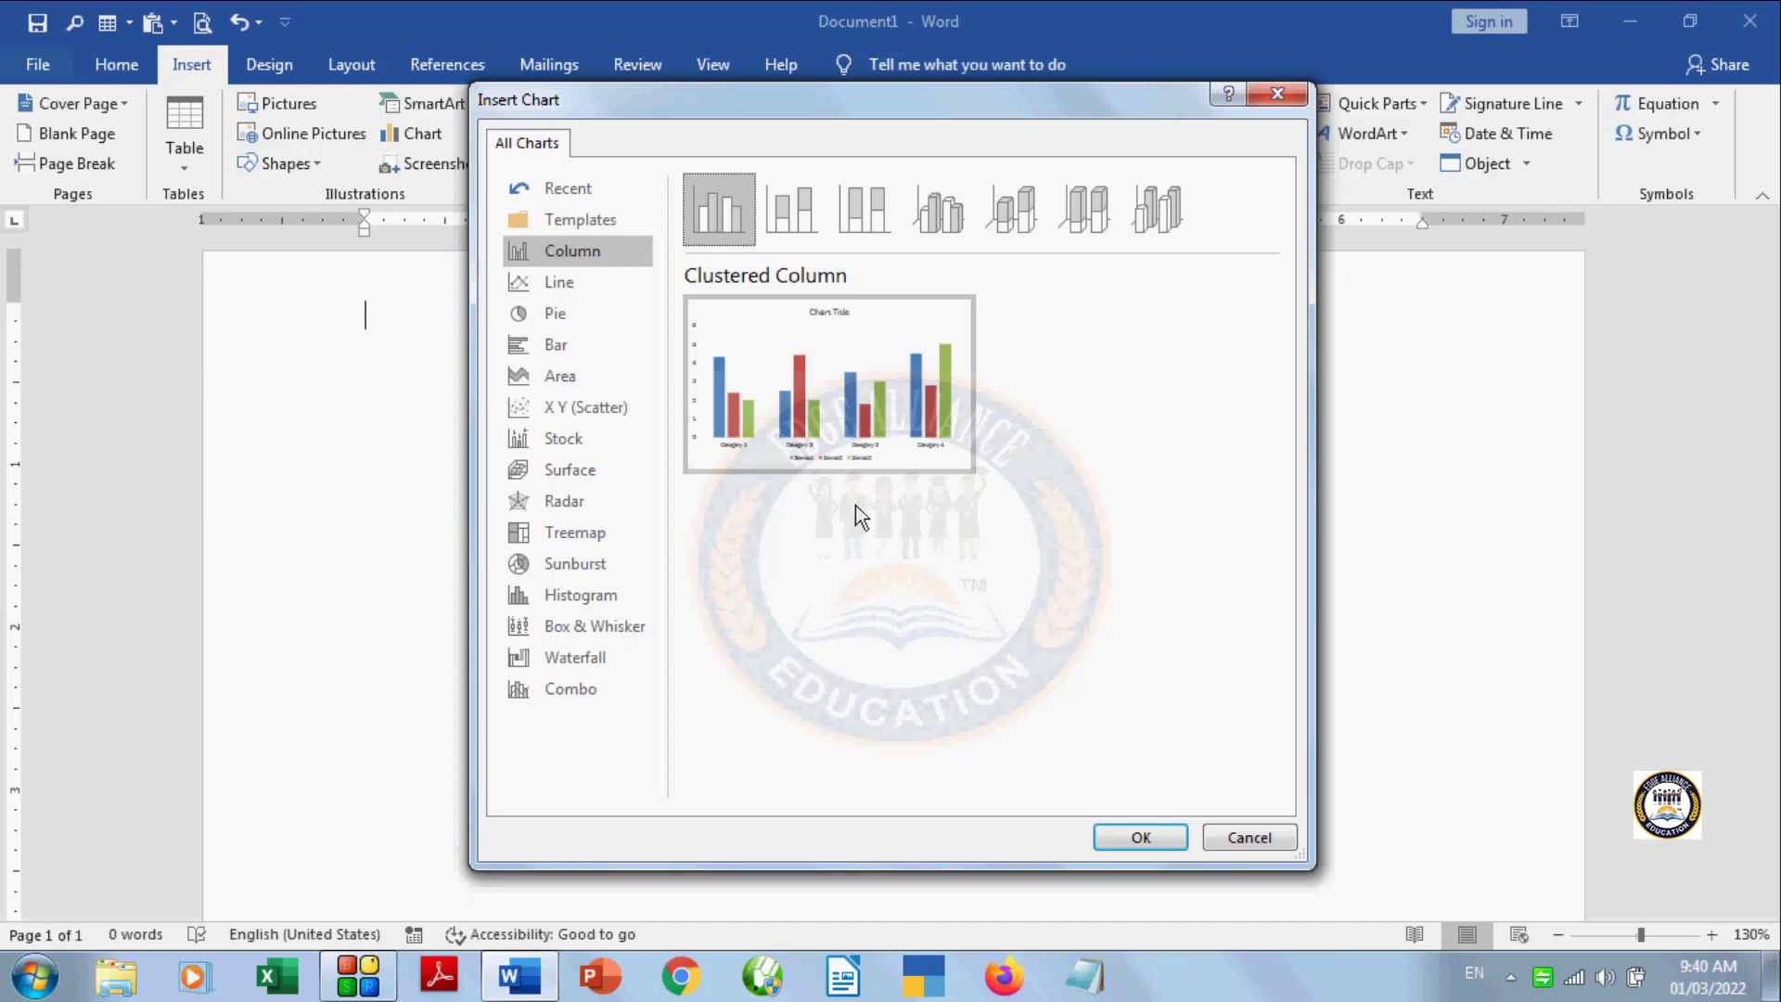
left_click(803, 226)
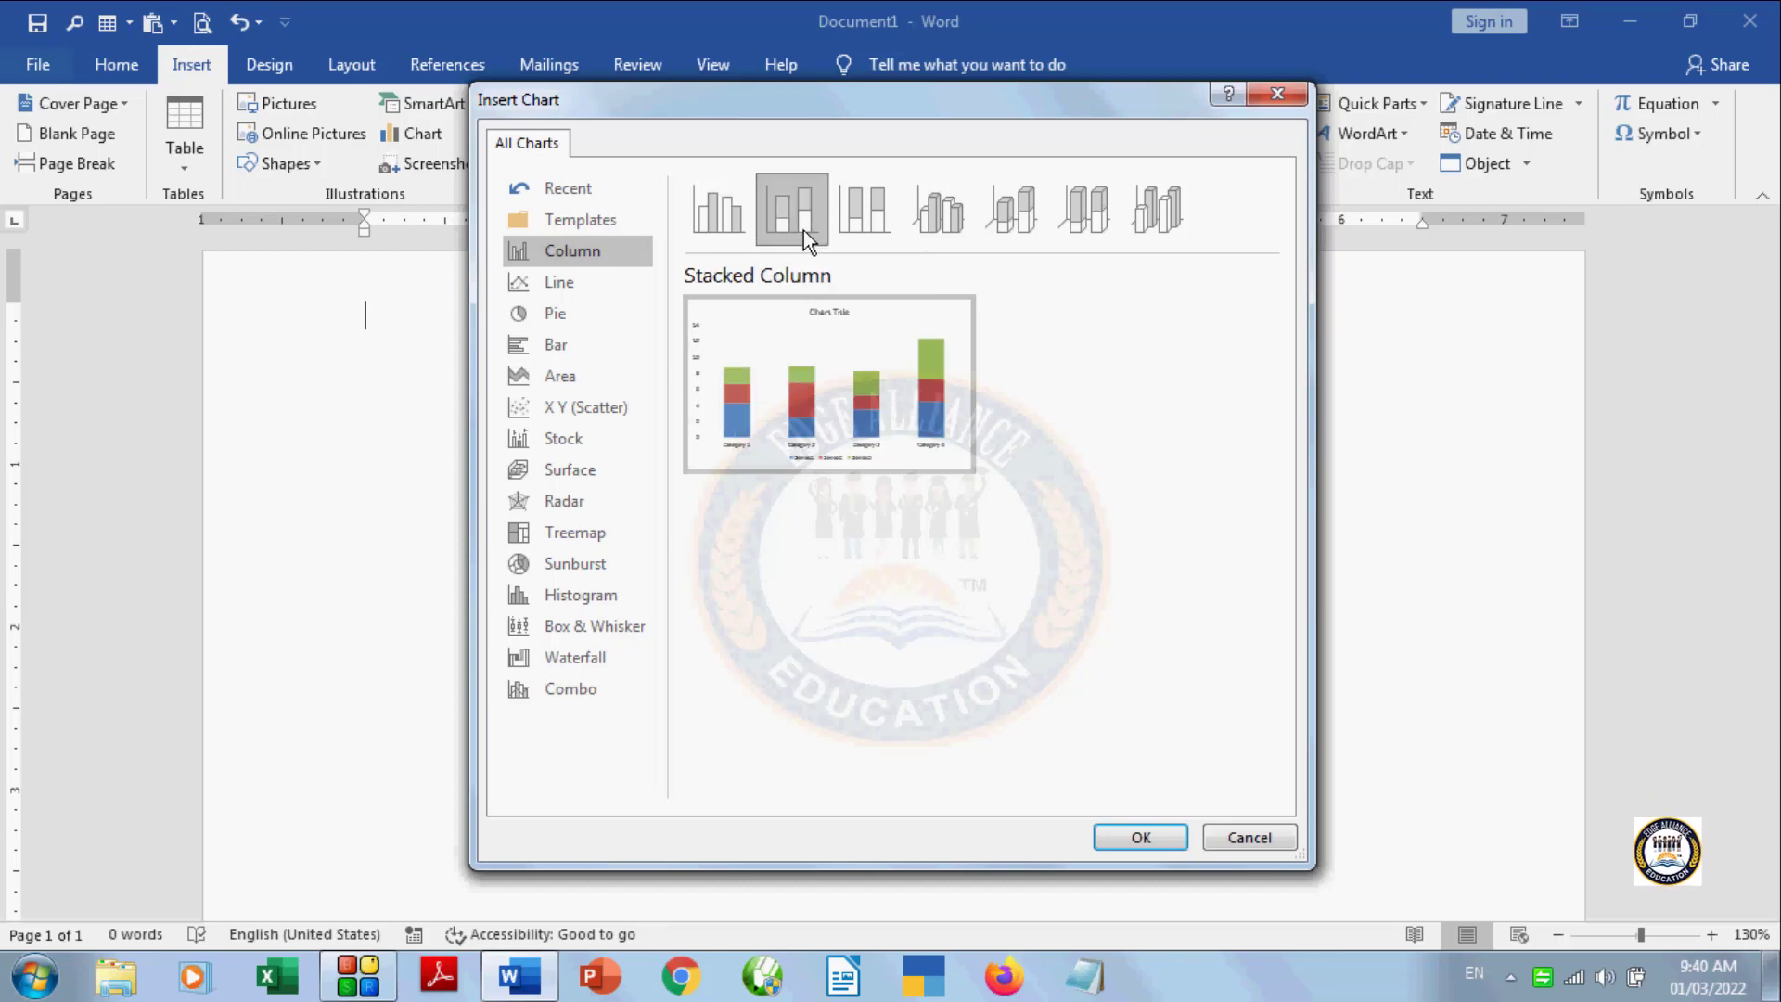
left_click(872, 215)
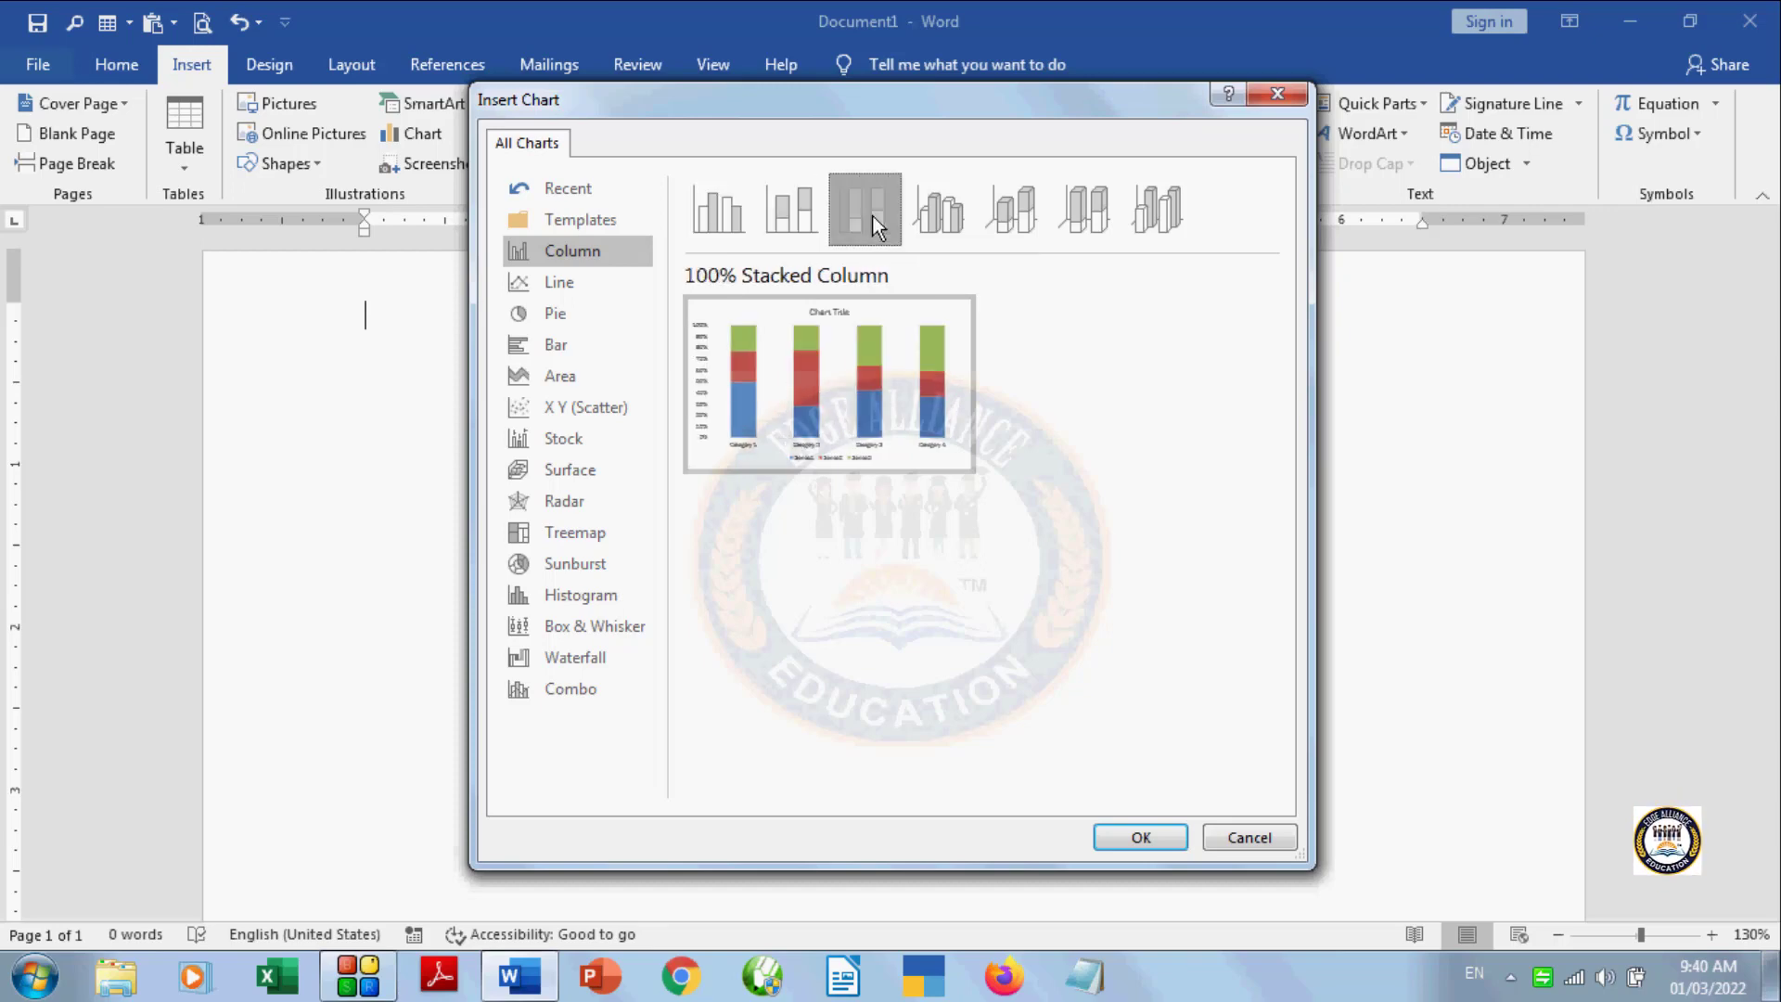
left_click(954, 230)
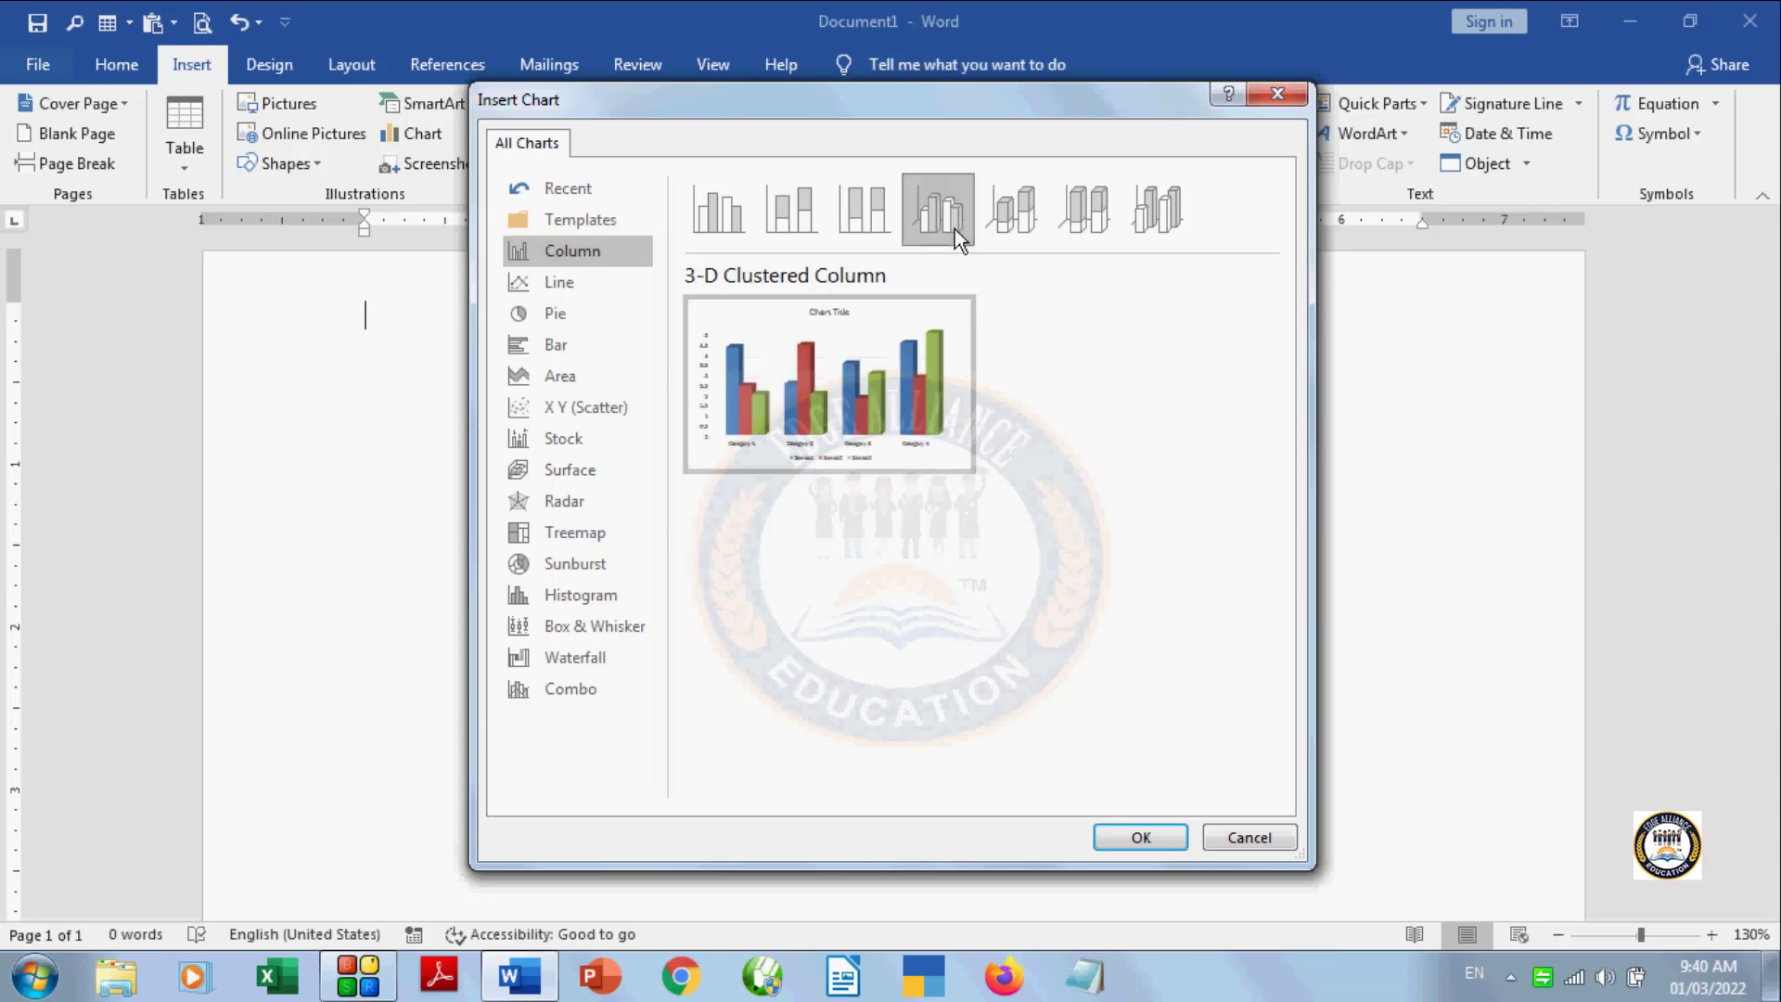
left_click(1026, 232)
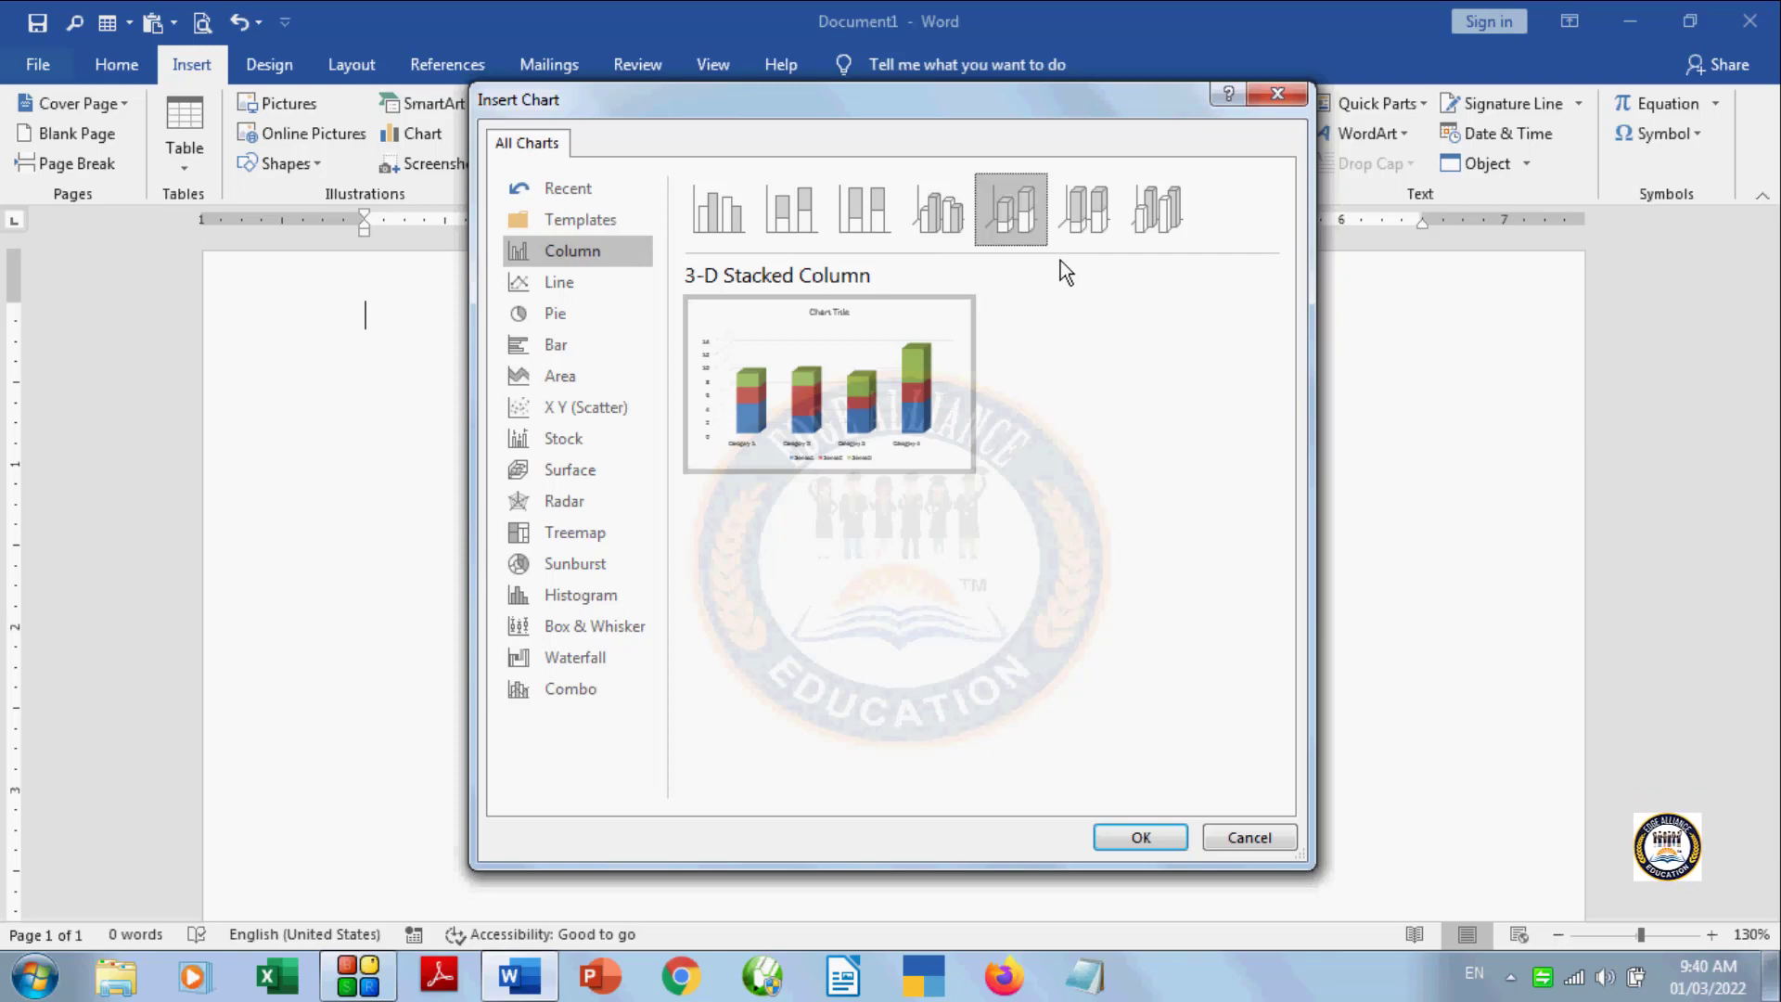
Step: Examine the previews of the remaining chart categories, from Line and Pie through Waterfall and Combo
left_click(584, 282)
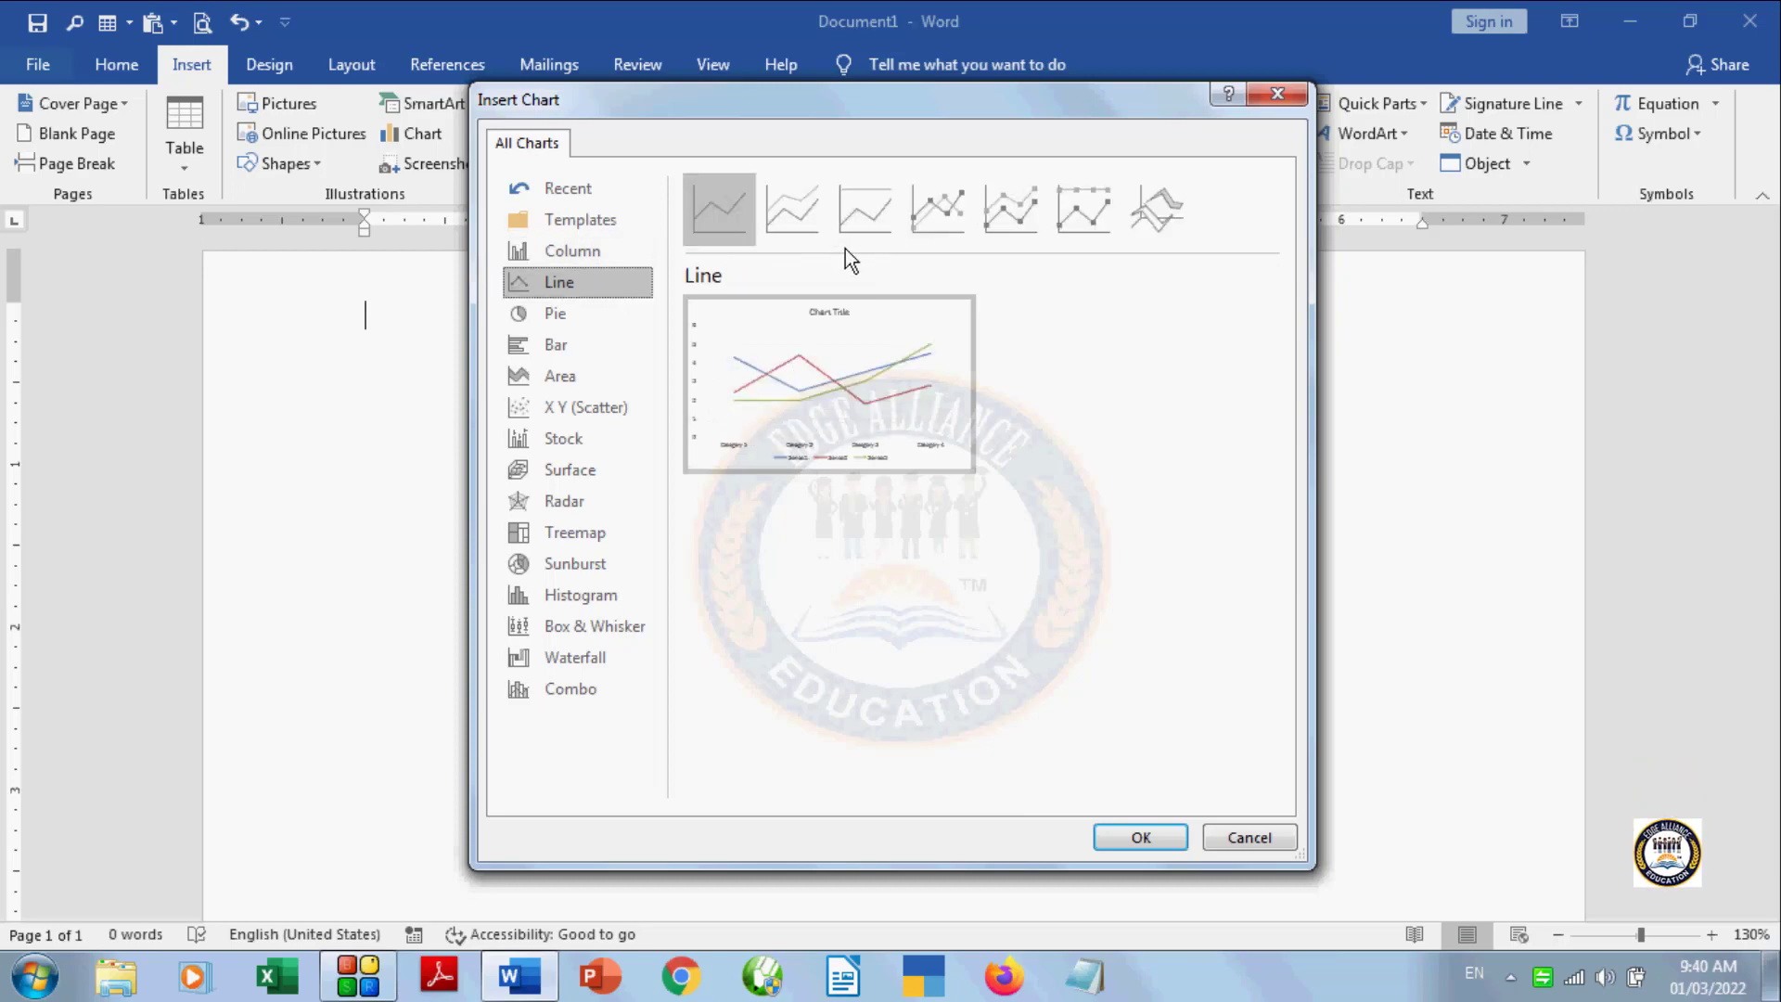
left_click(610, 322)
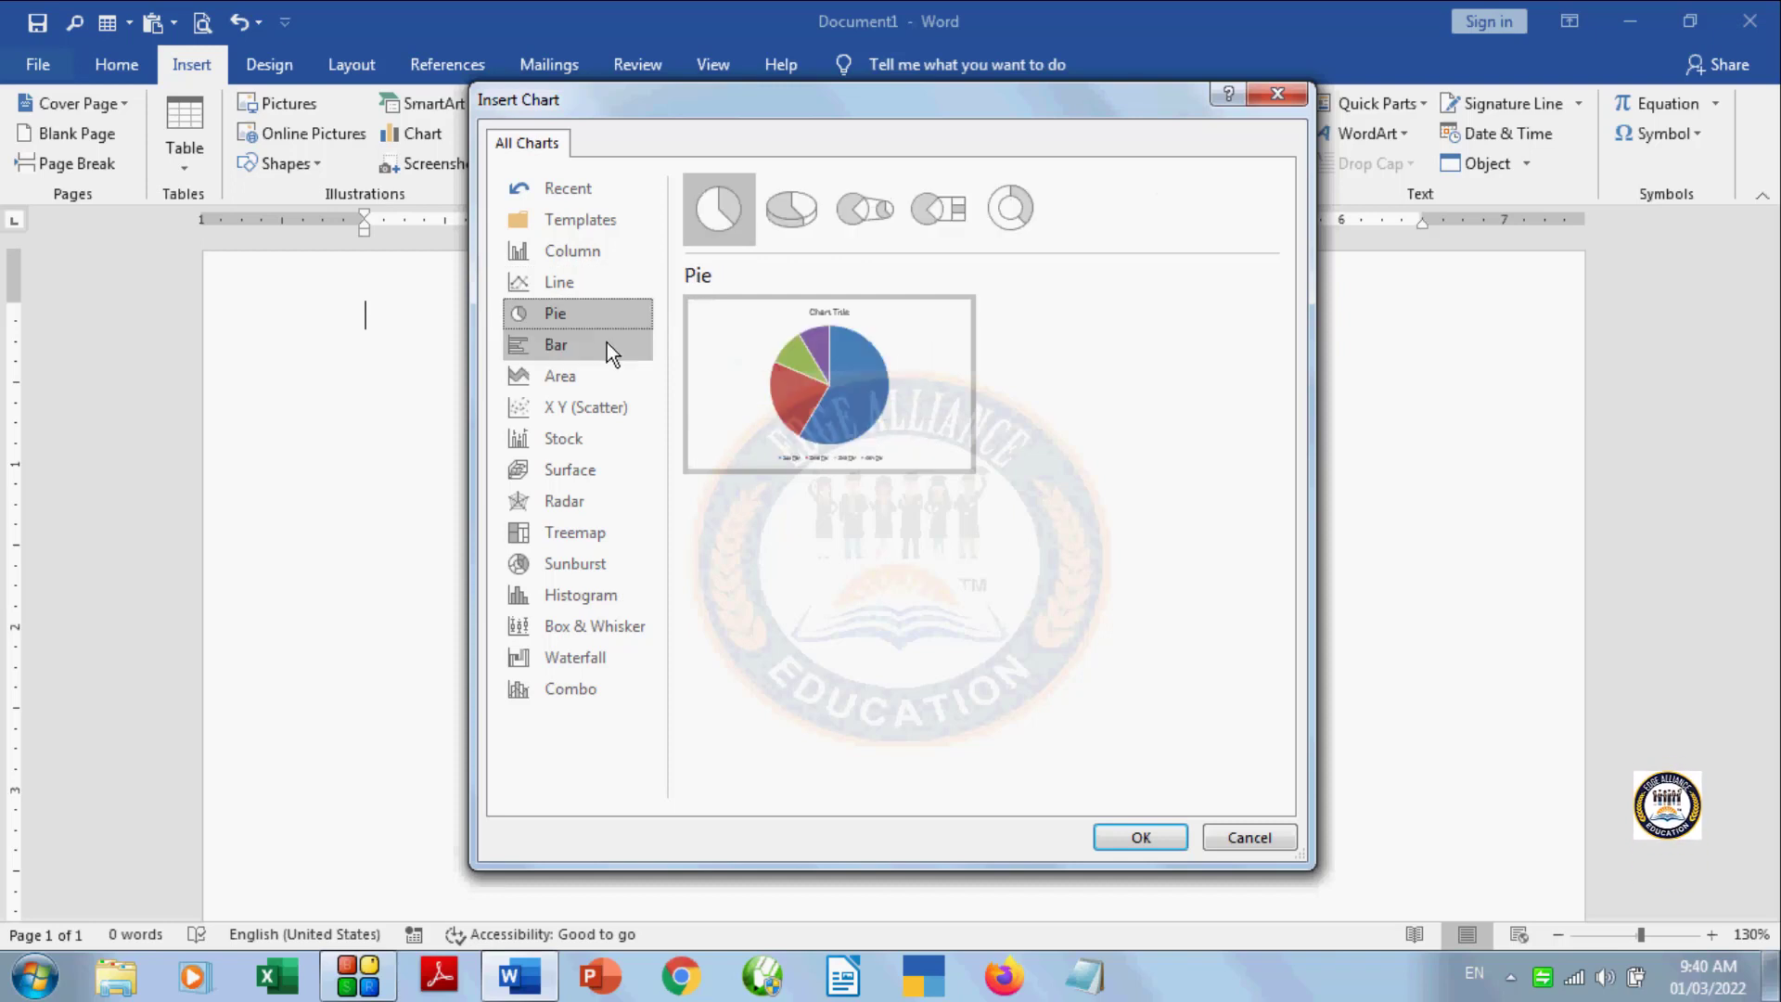
left_click(607, 344)
left_click(601, 369)
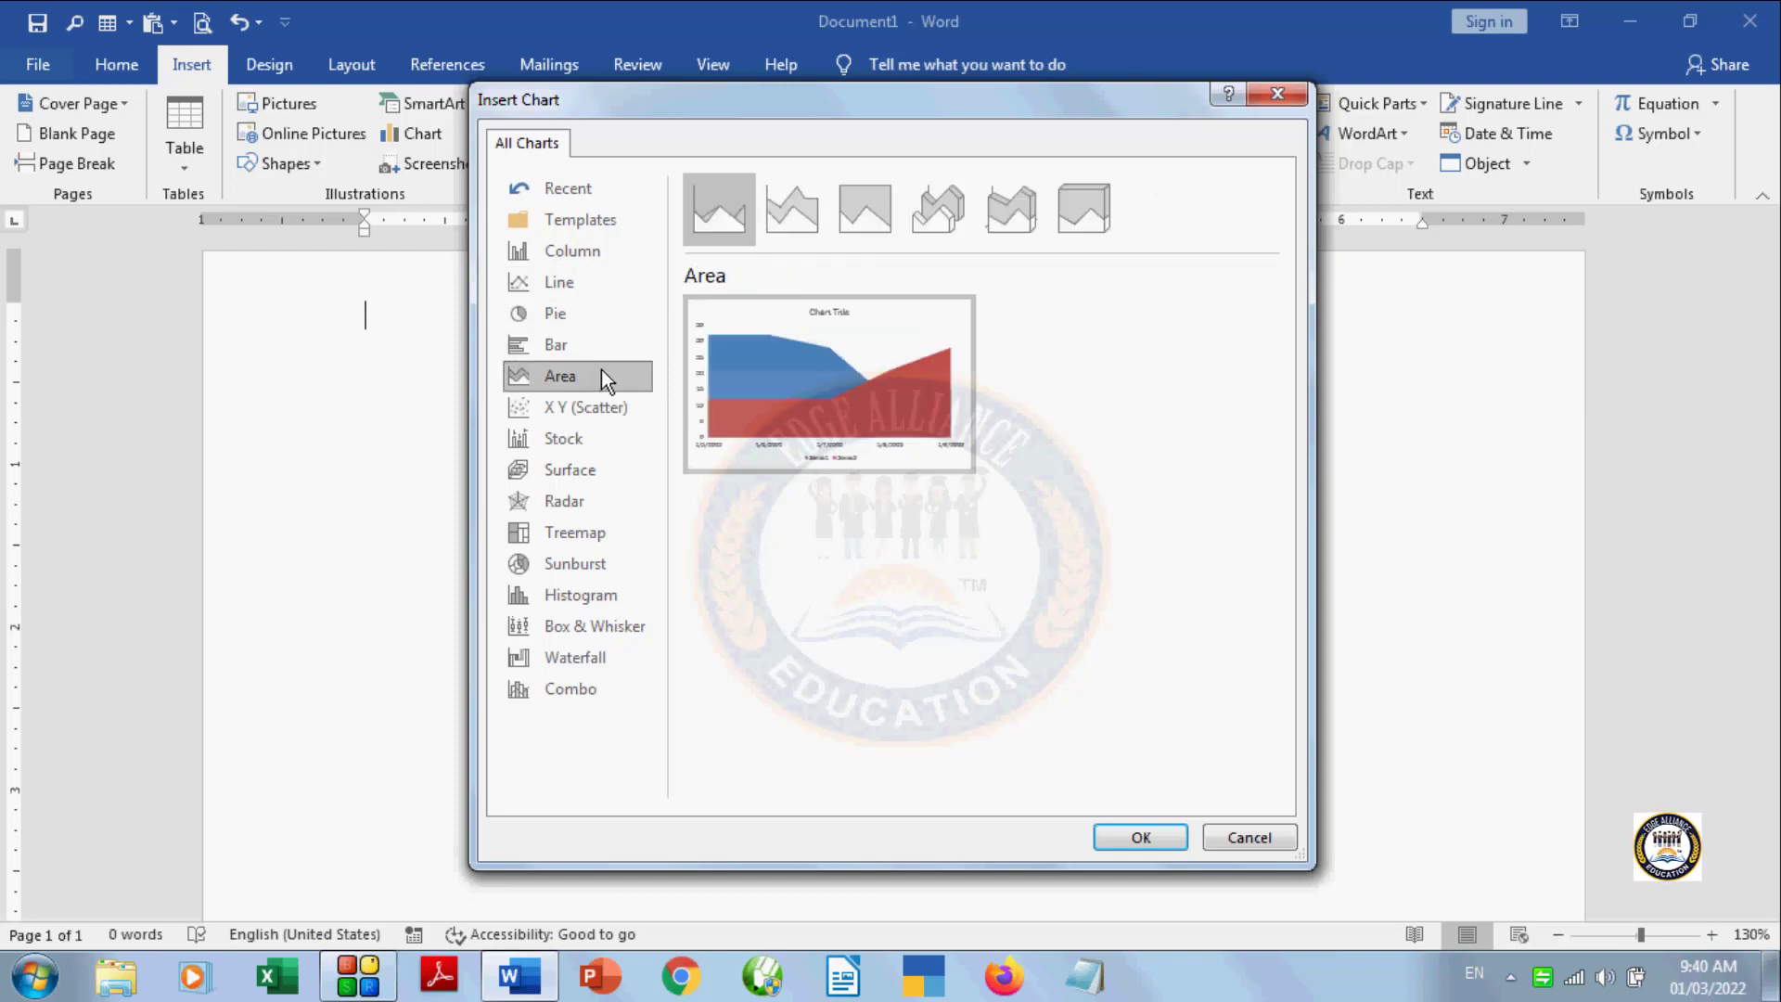
left_click(611, 404)
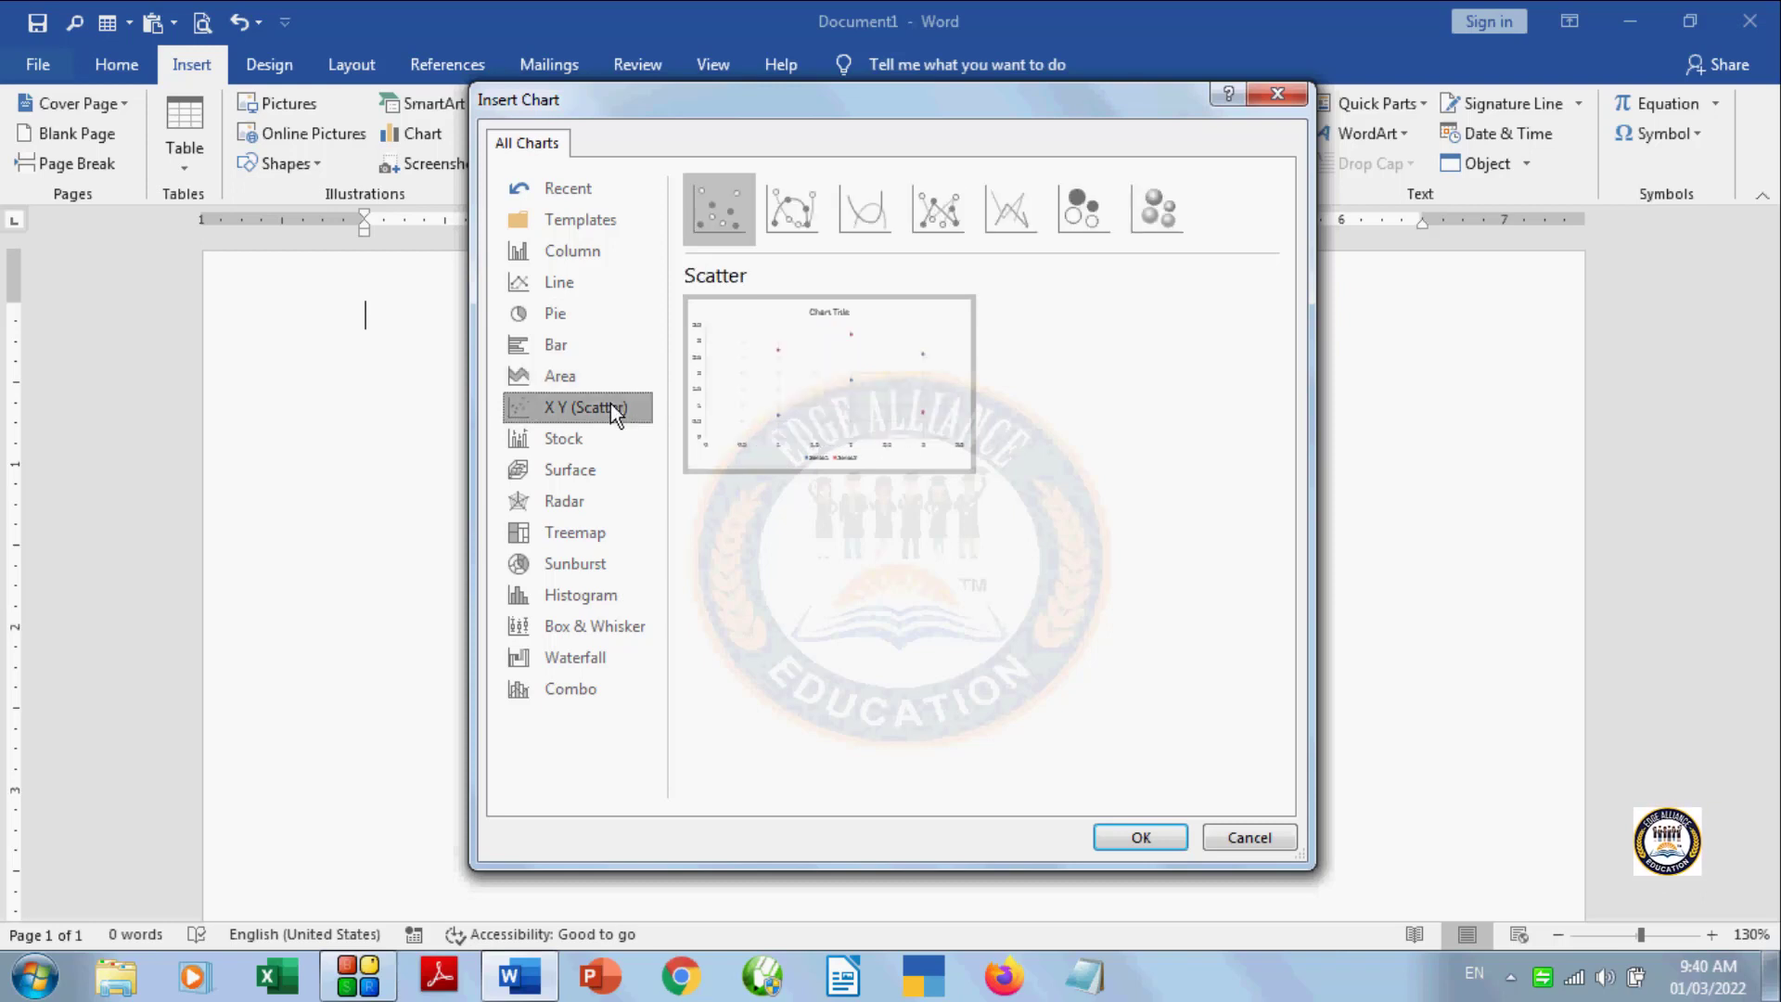
left_click(611, 436)
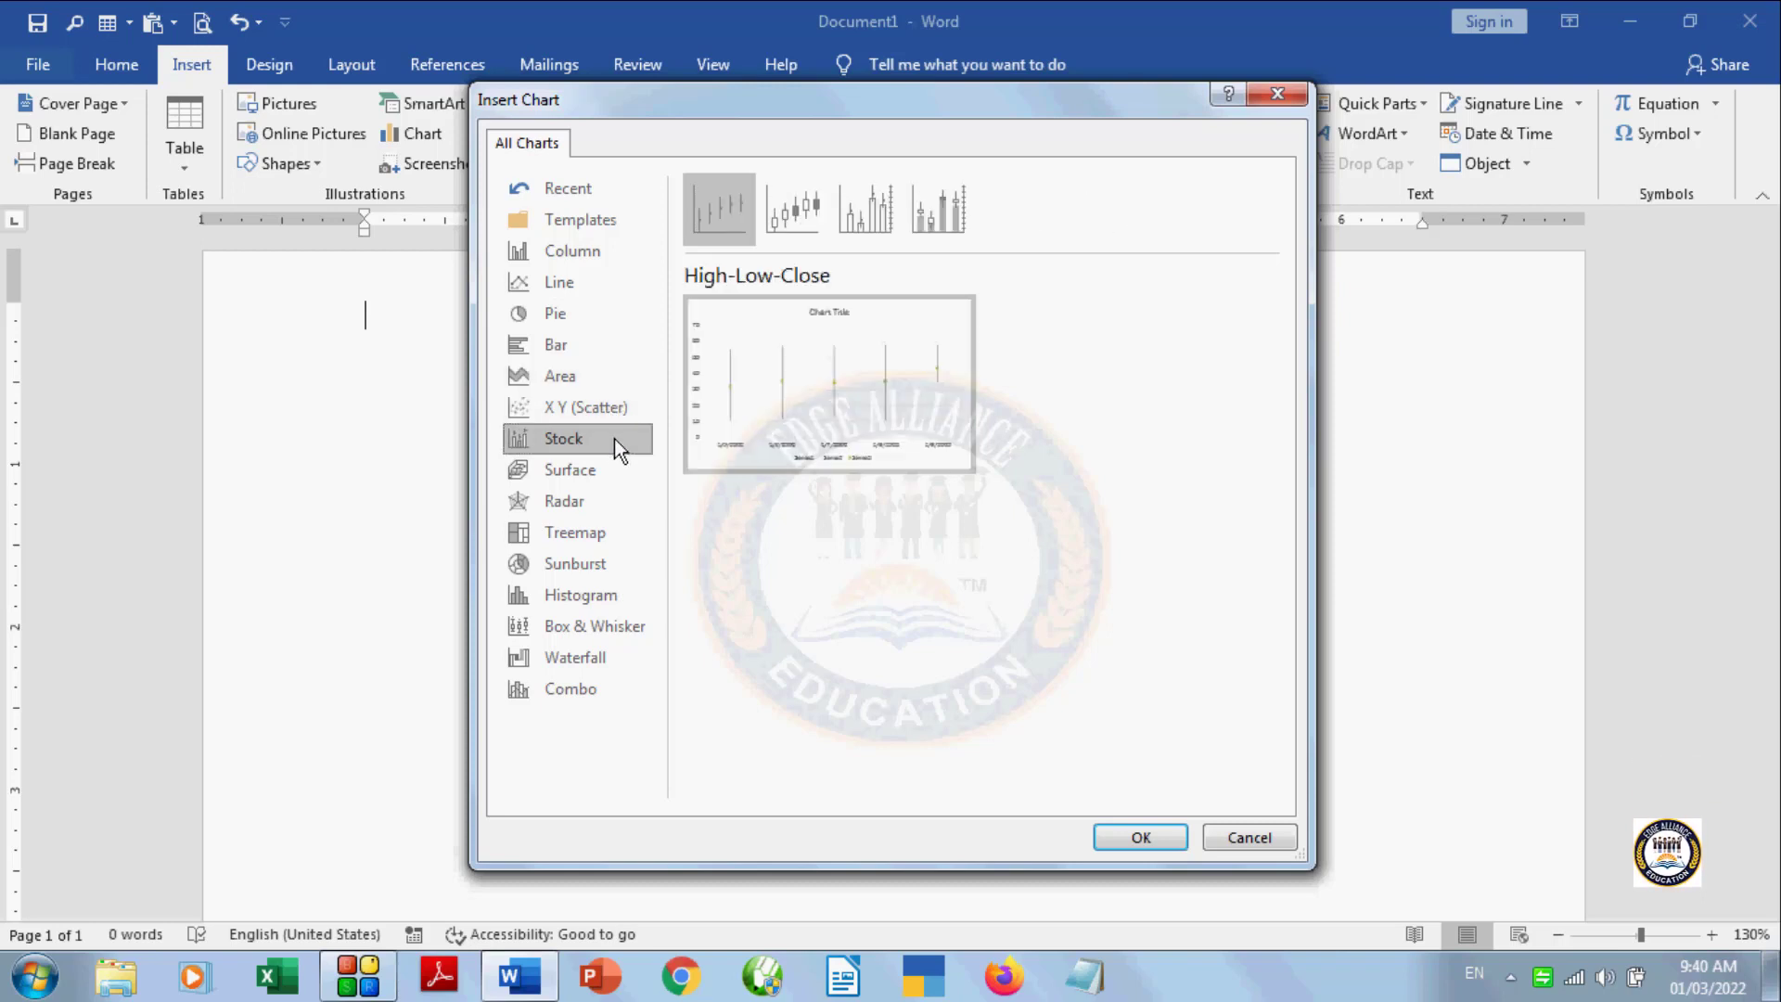
left_click(616, 475)
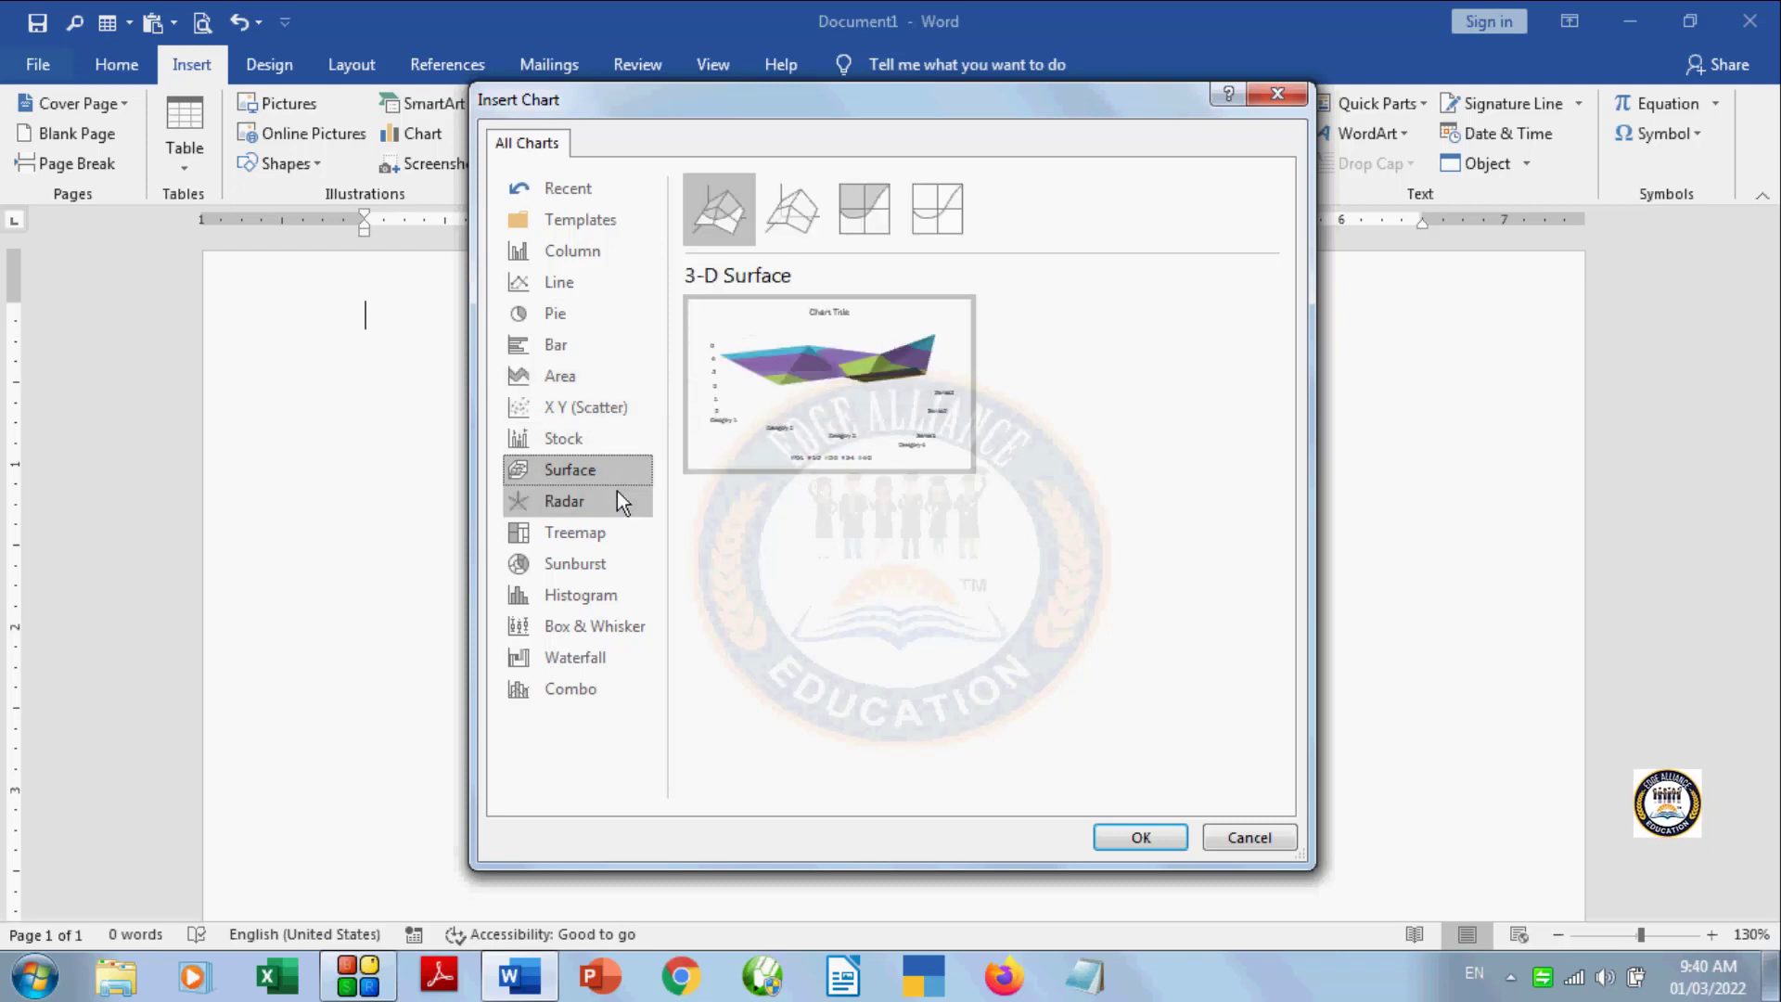
left_click(616, 493)
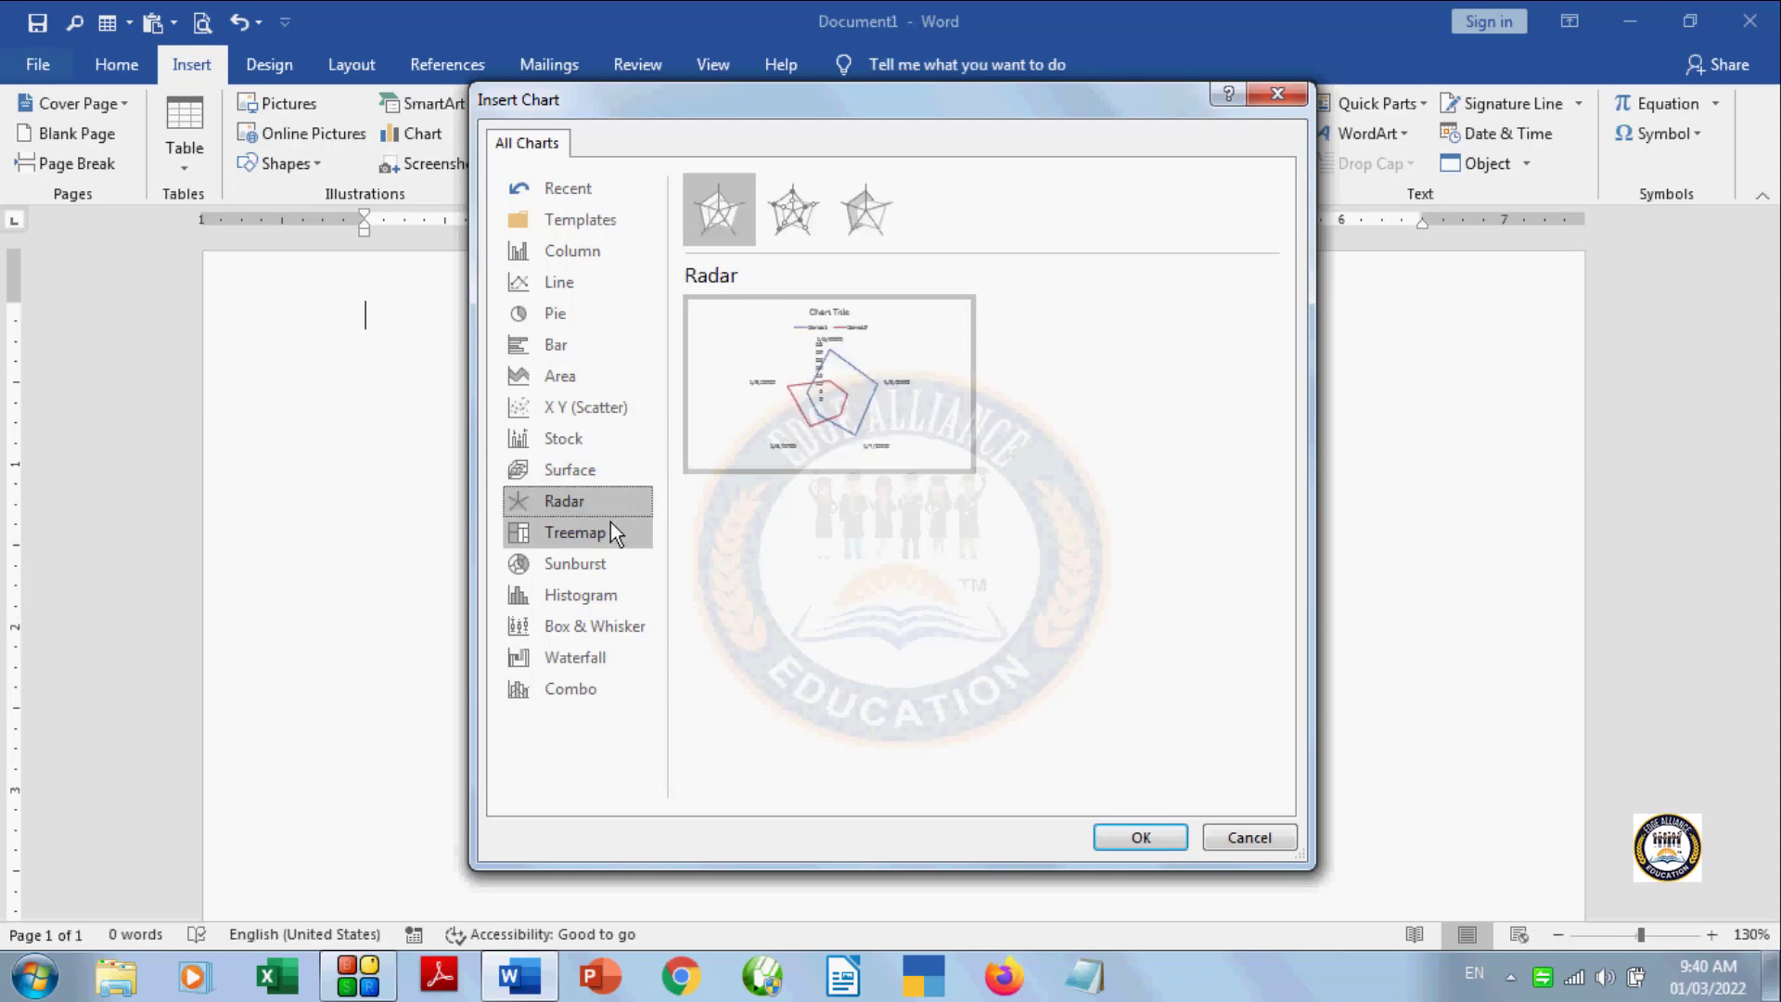
left_click(610, 522)
left_click(614, 567)
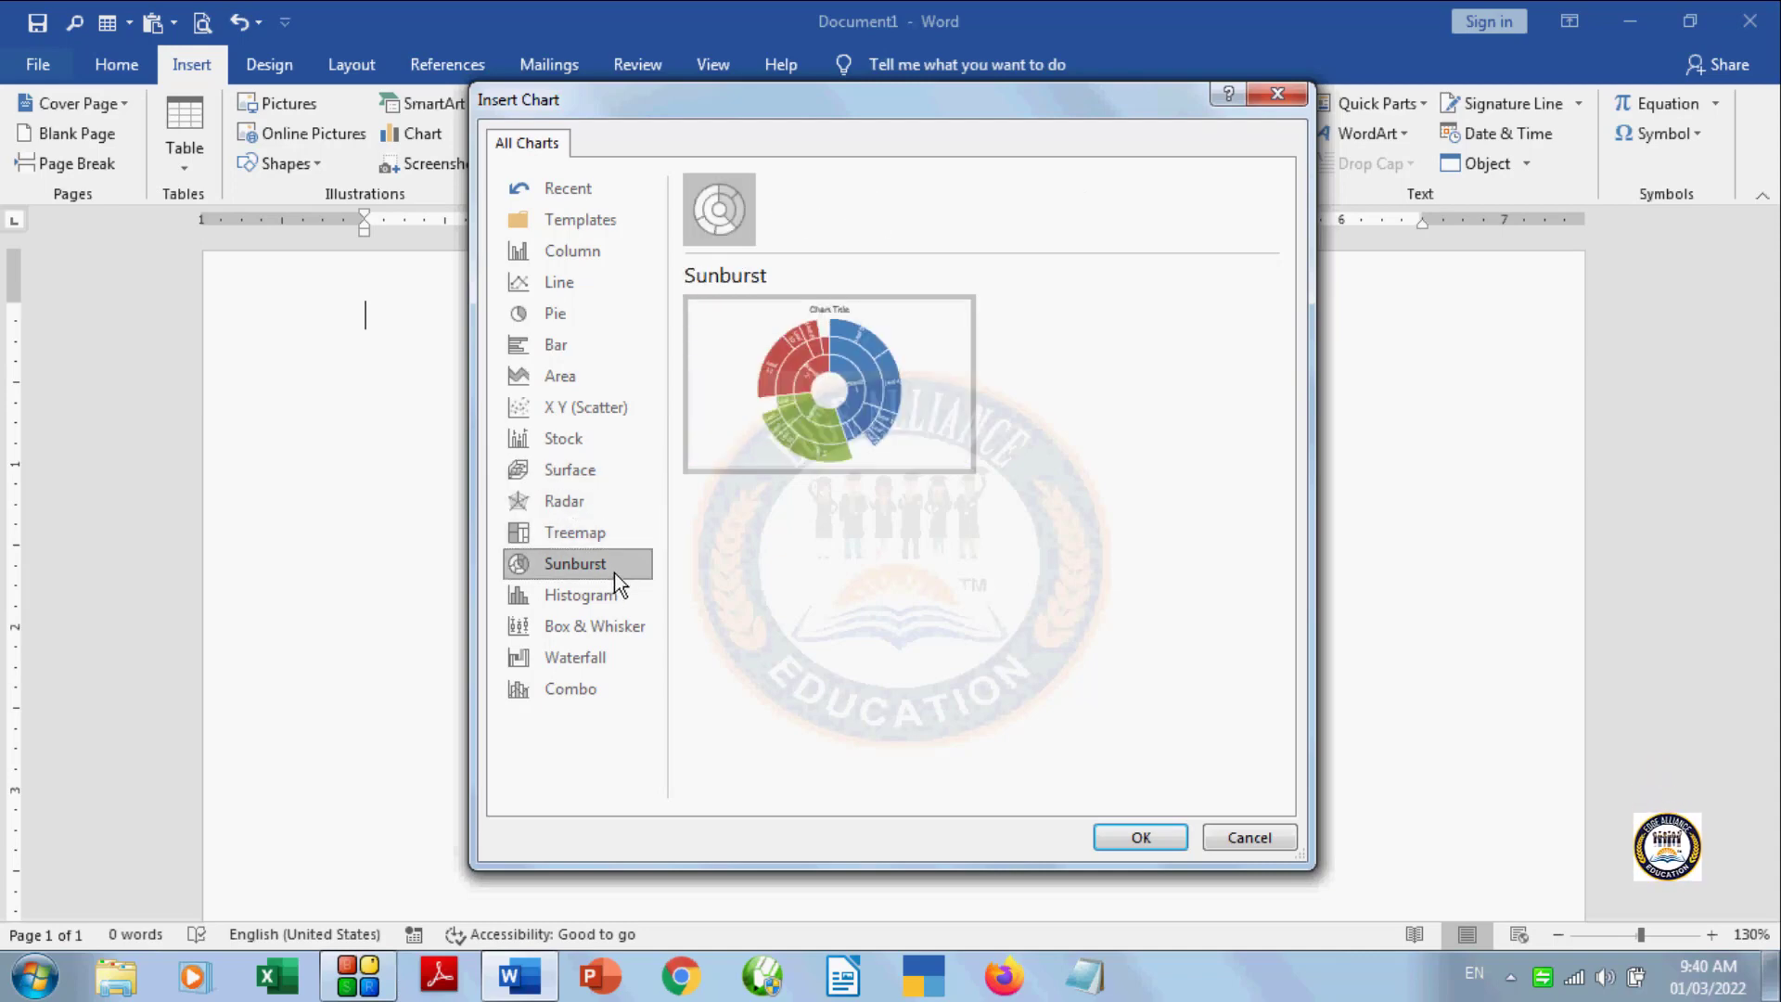
left_click(616, 595)
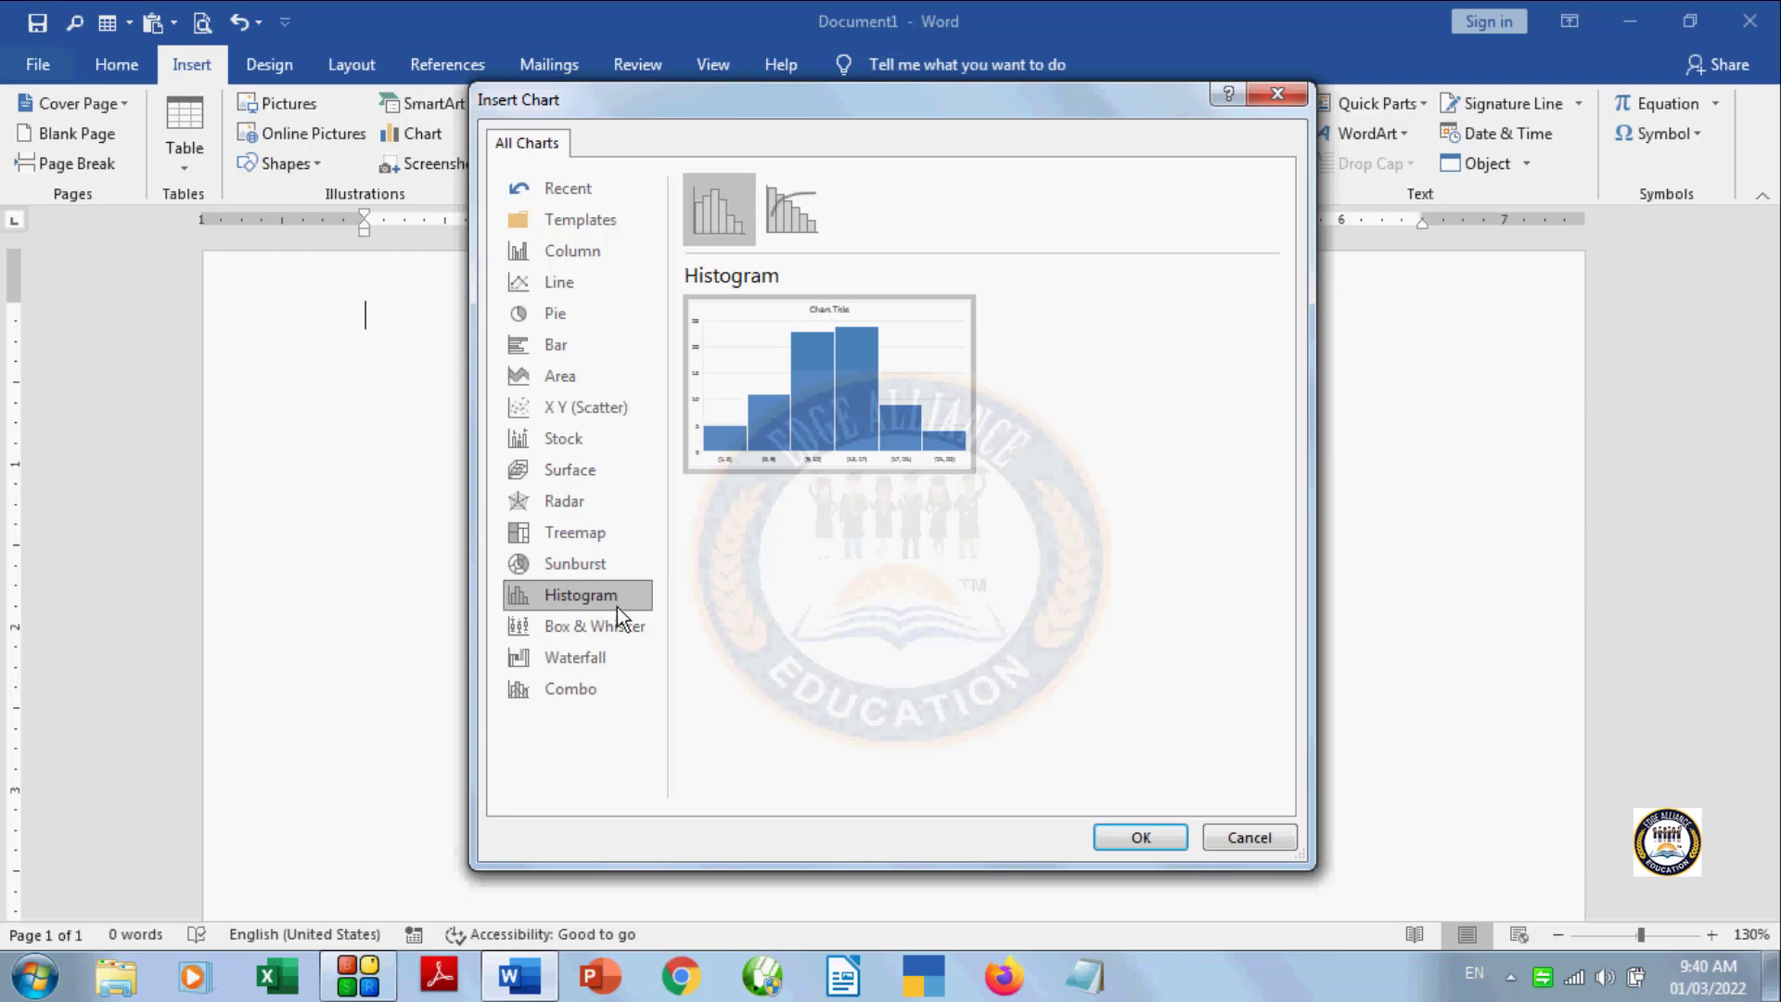
left_click(625, 631)
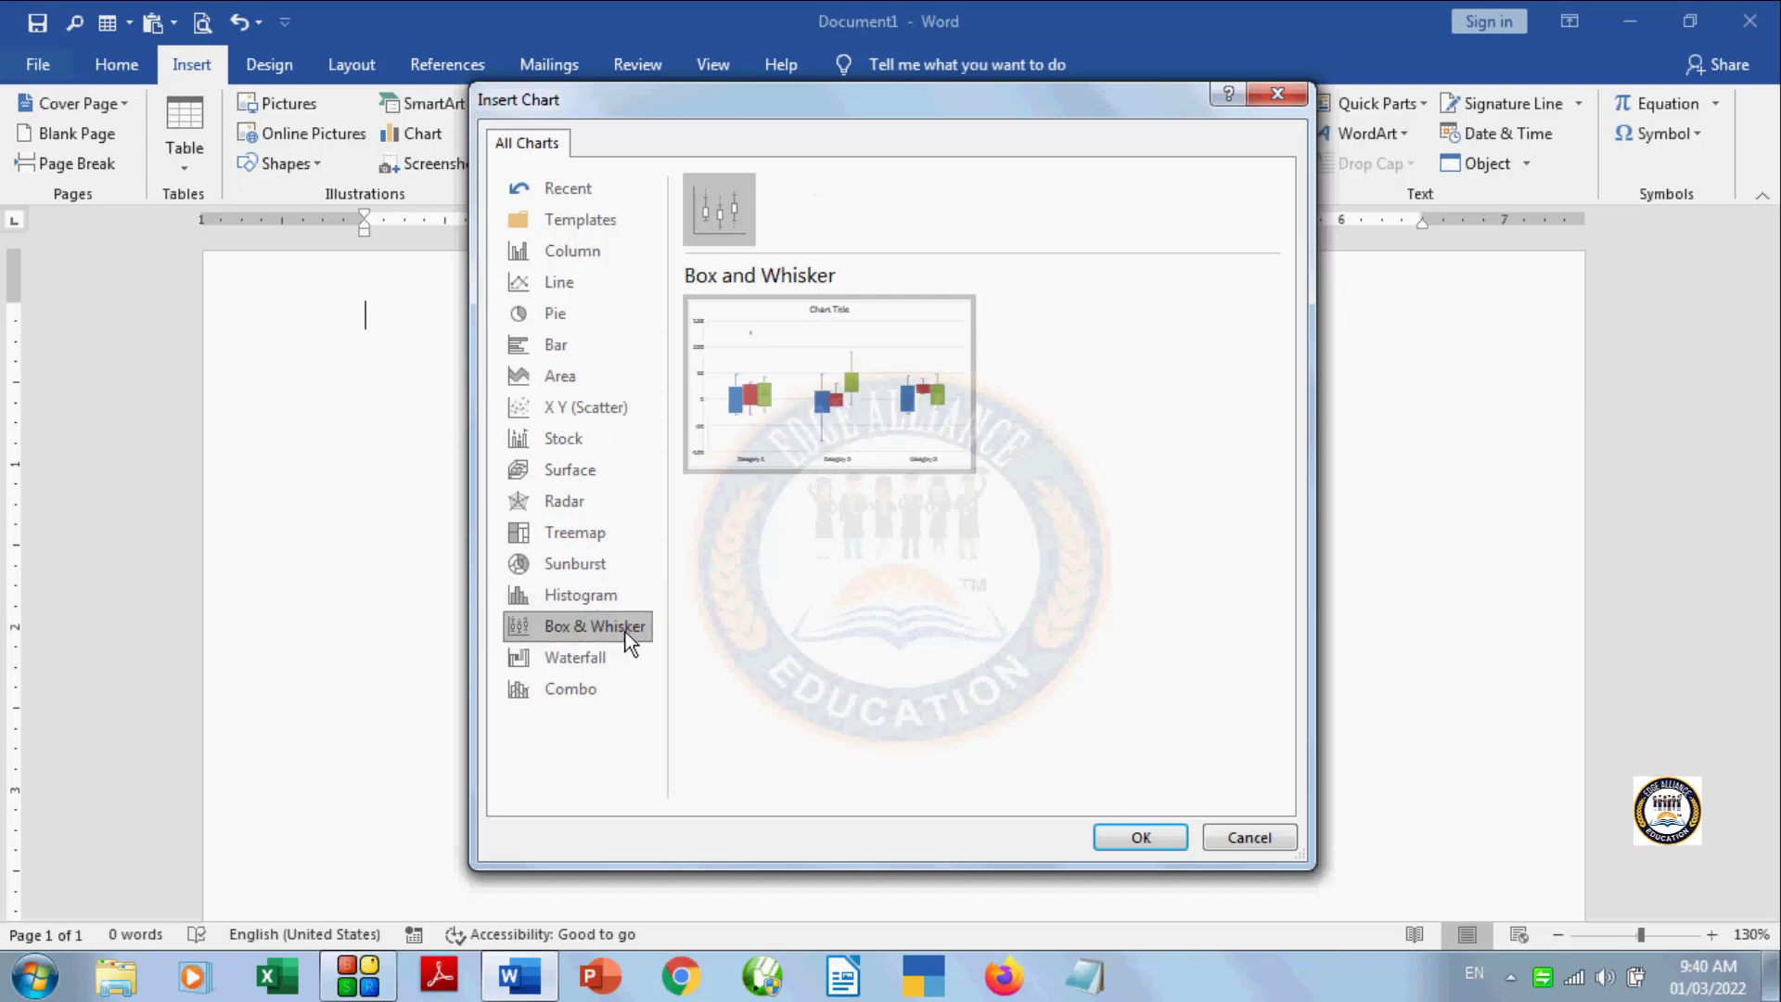
left_click(616, 654)
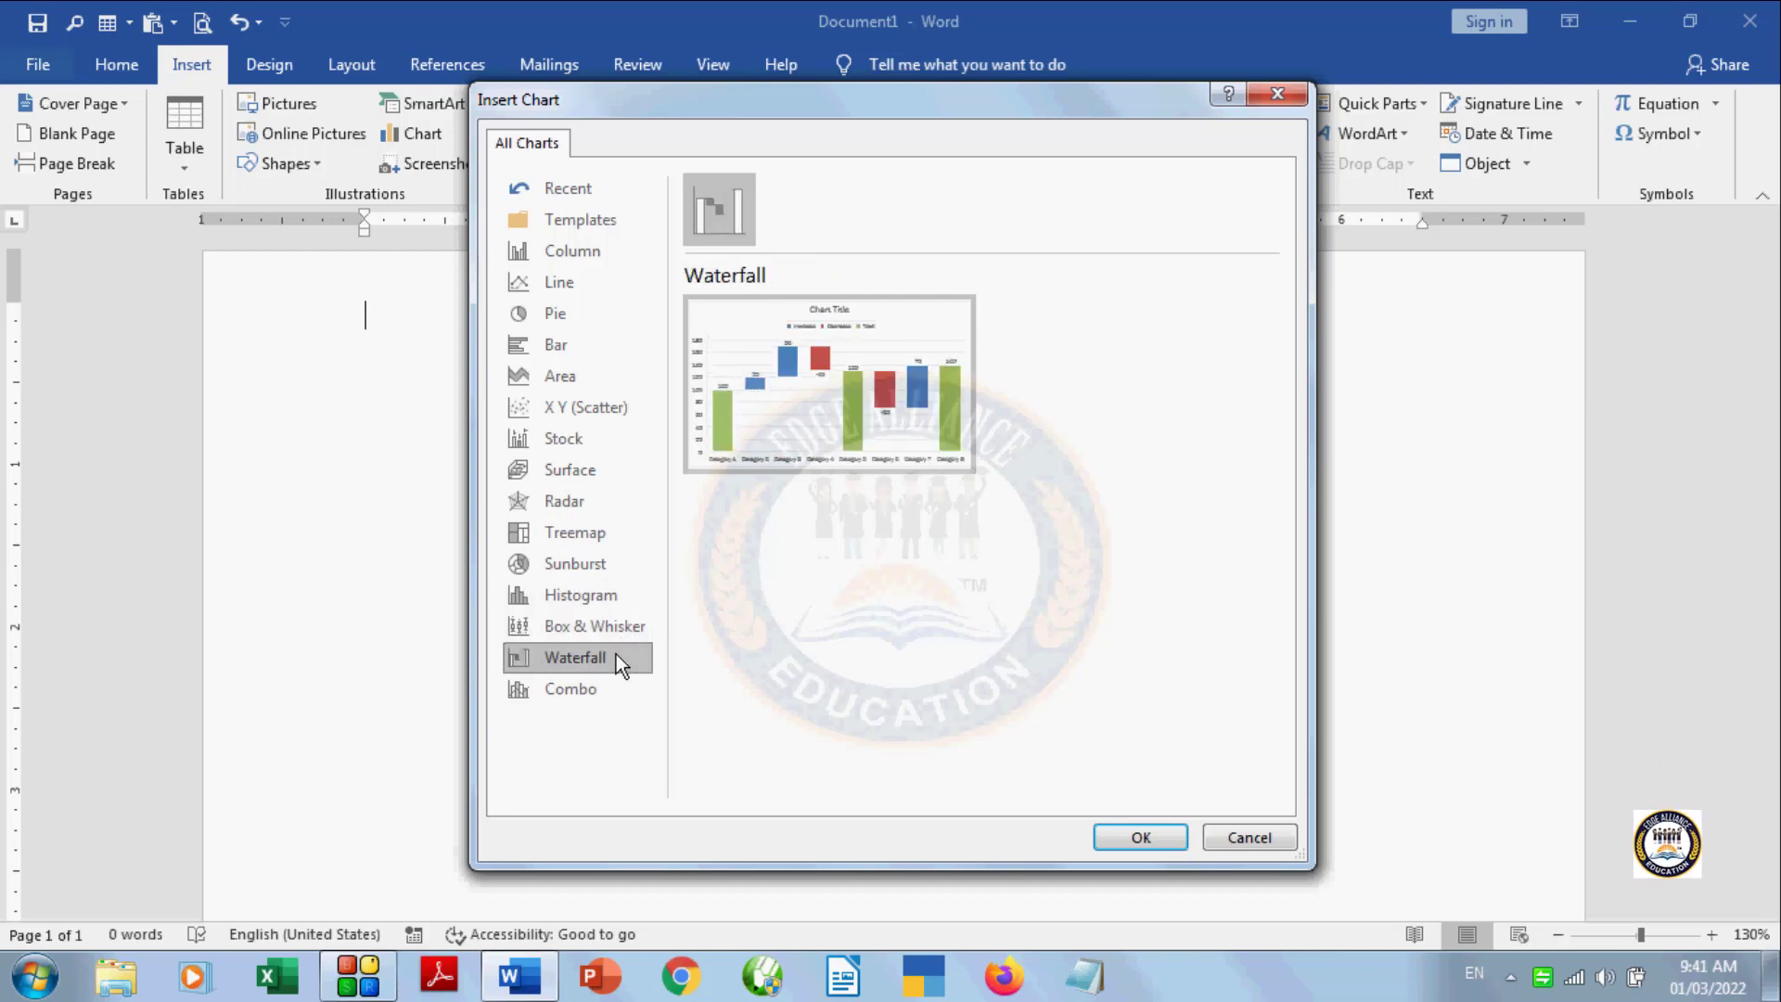
left_click(594, 695)
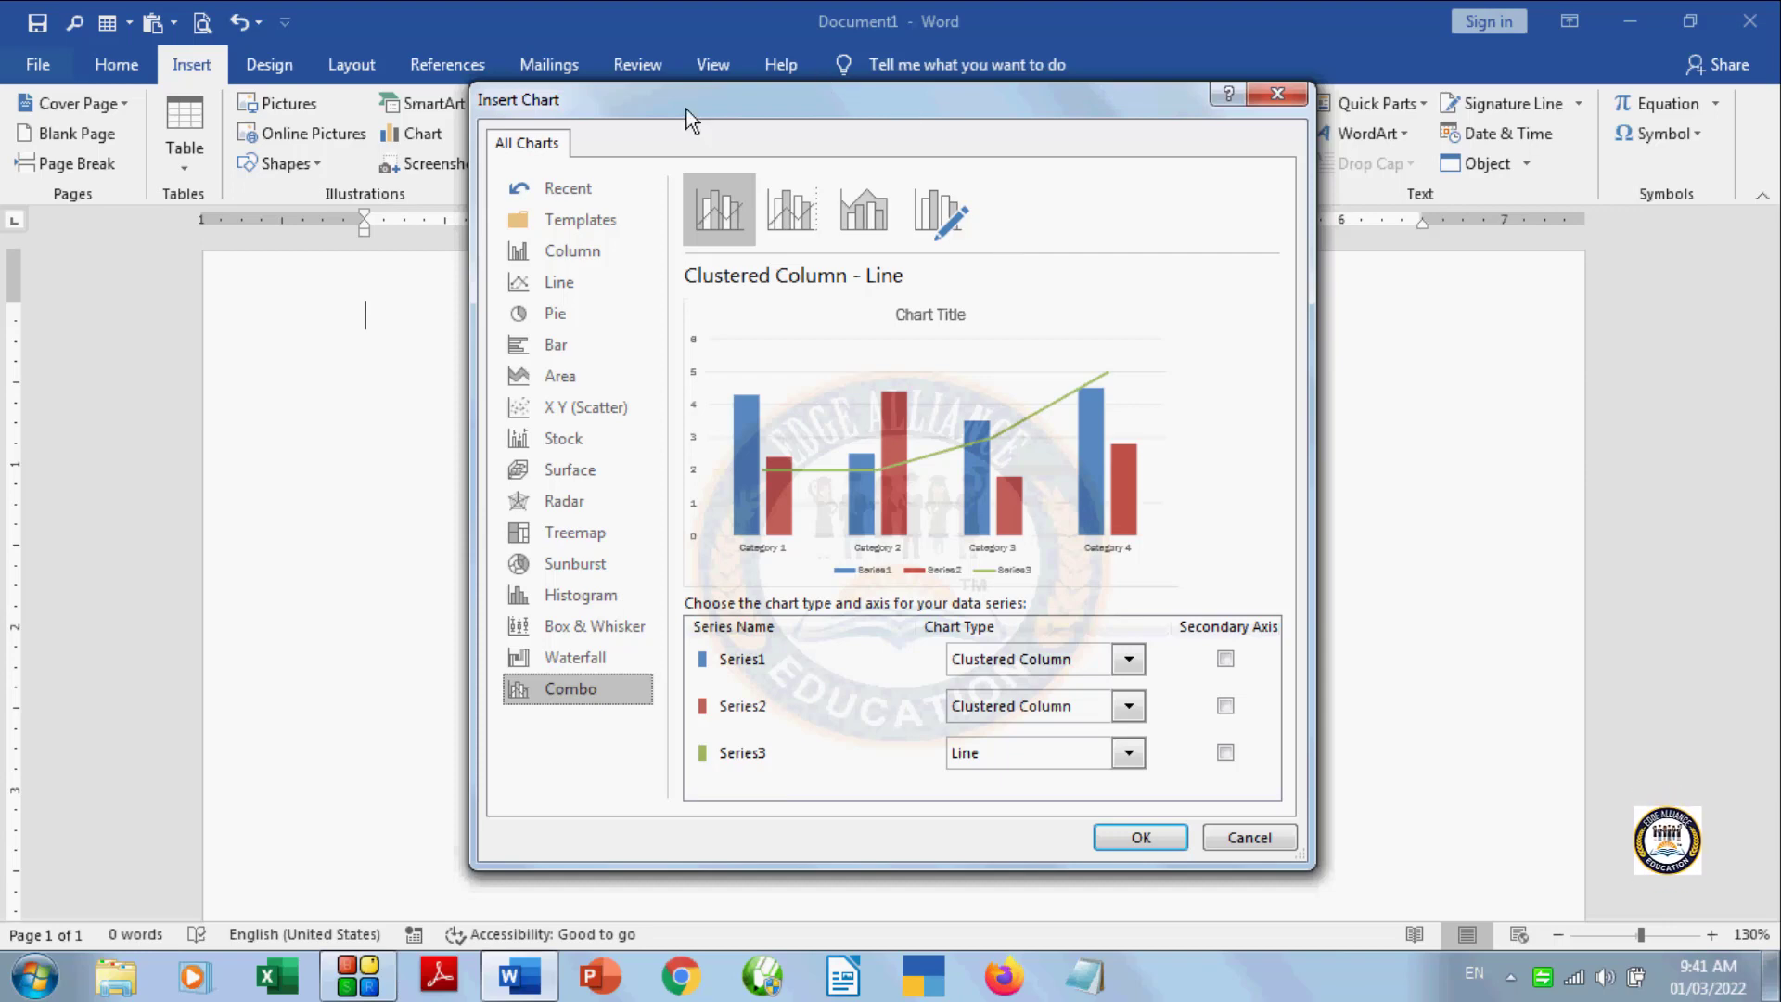
Step: Insert a Clustered Column chart and enlarge its data sheet window to show more rows
left_click(603, 255)
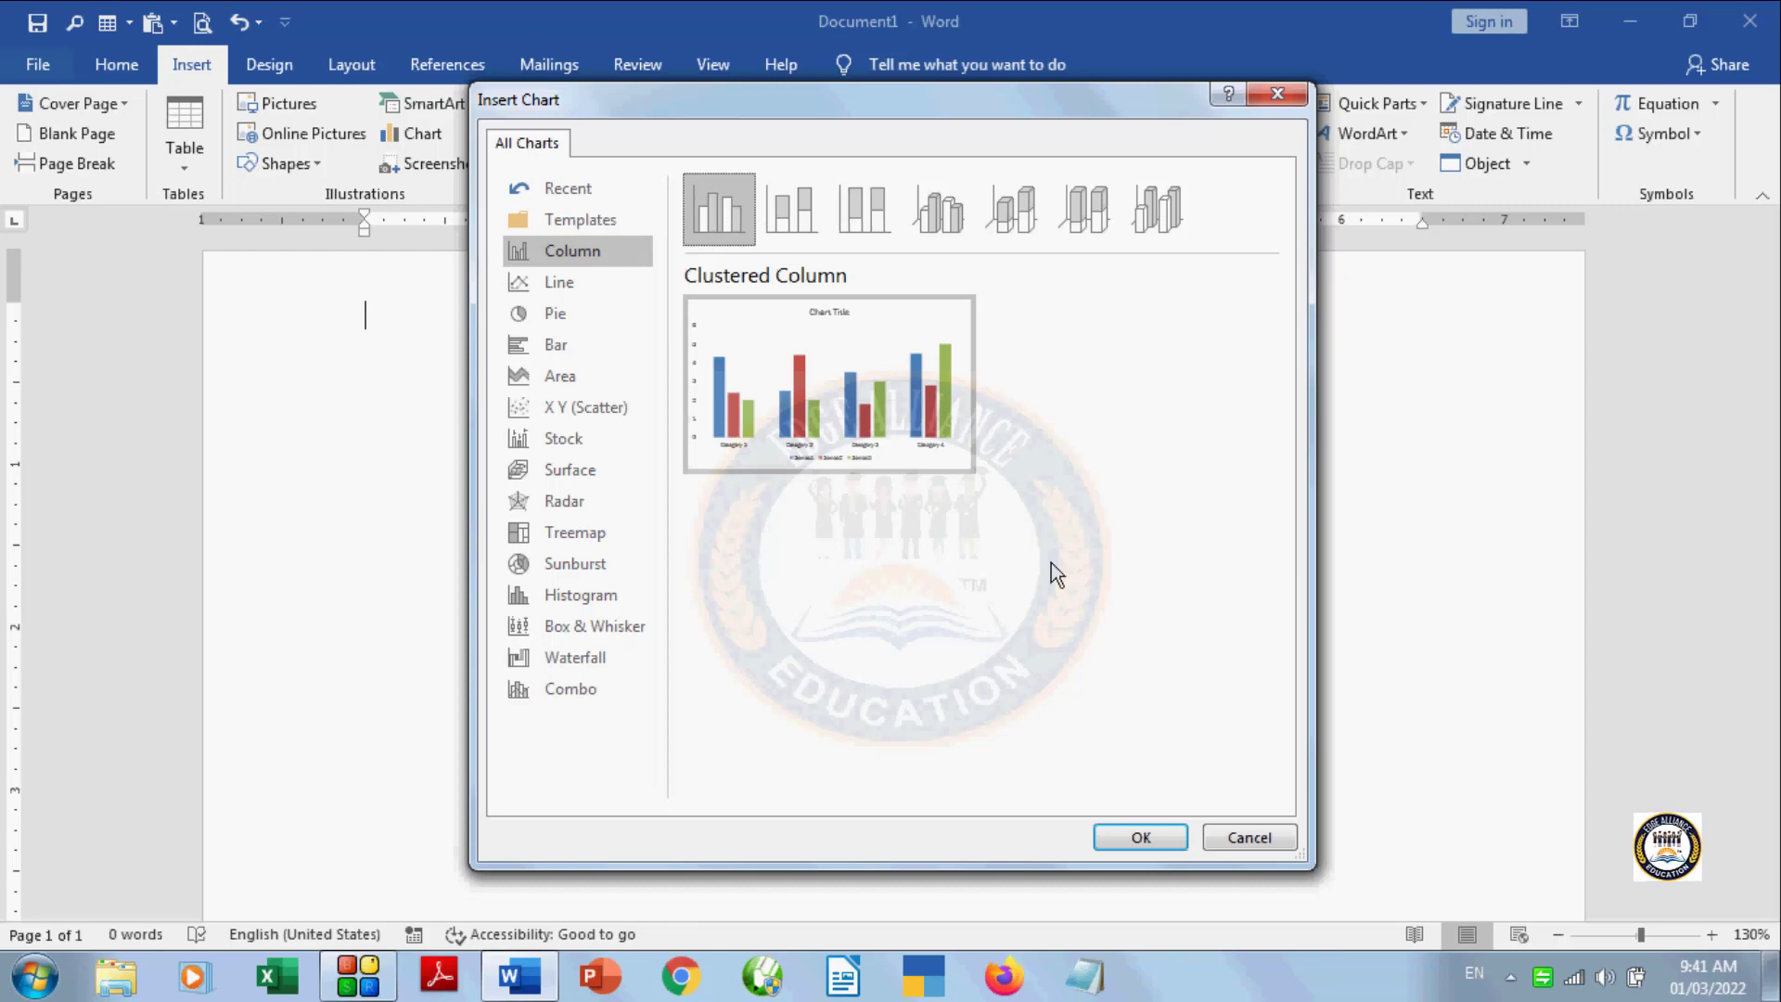
left_click(1140, 837)
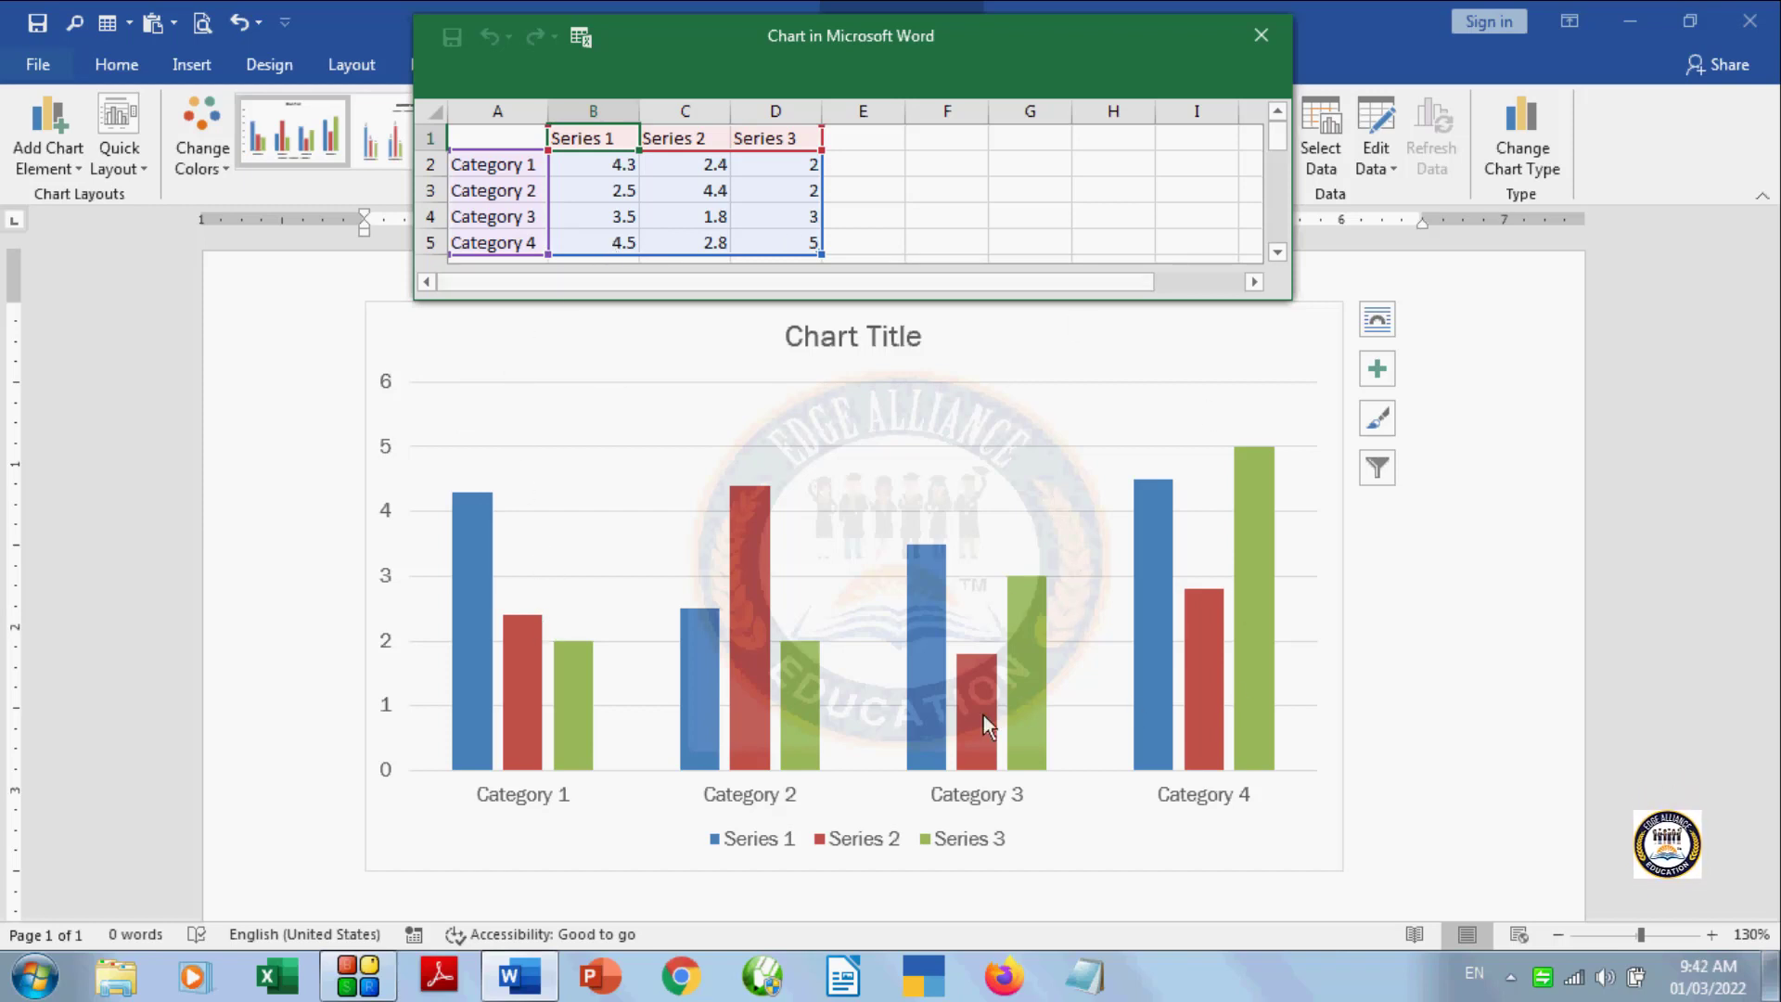
left_click_drag(760, 54, 772, 115)
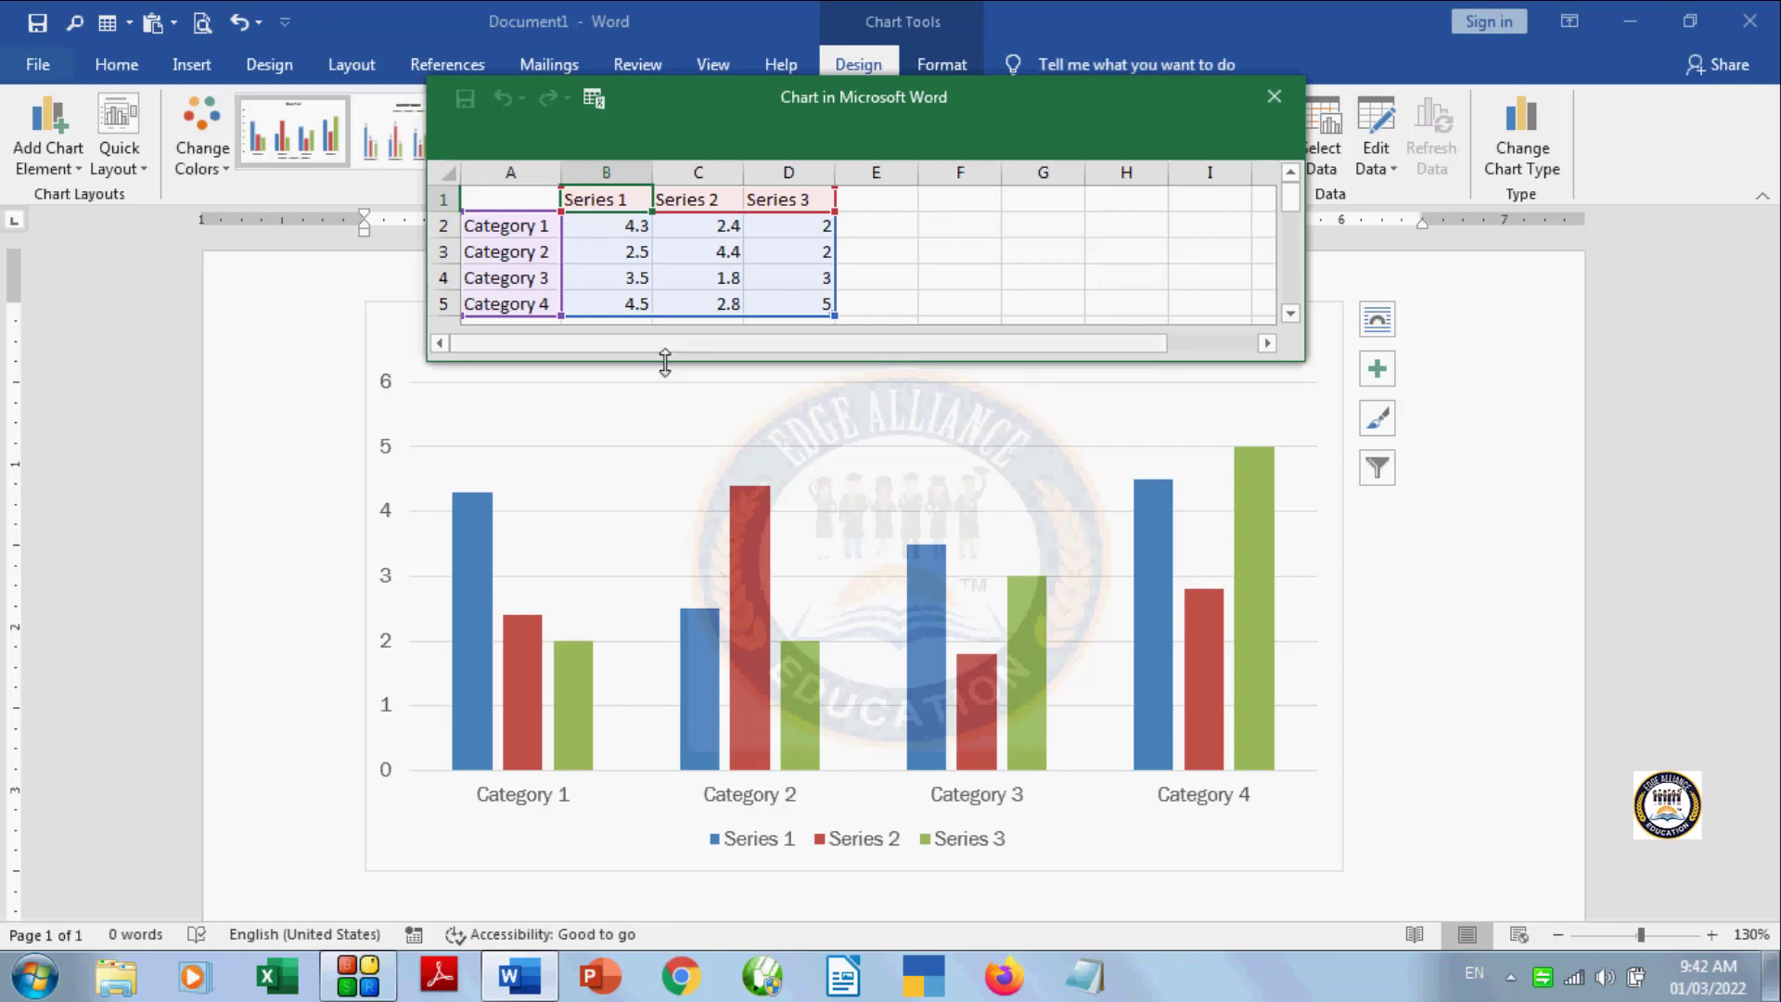
left_click_drag(665, 363, 671, 451)
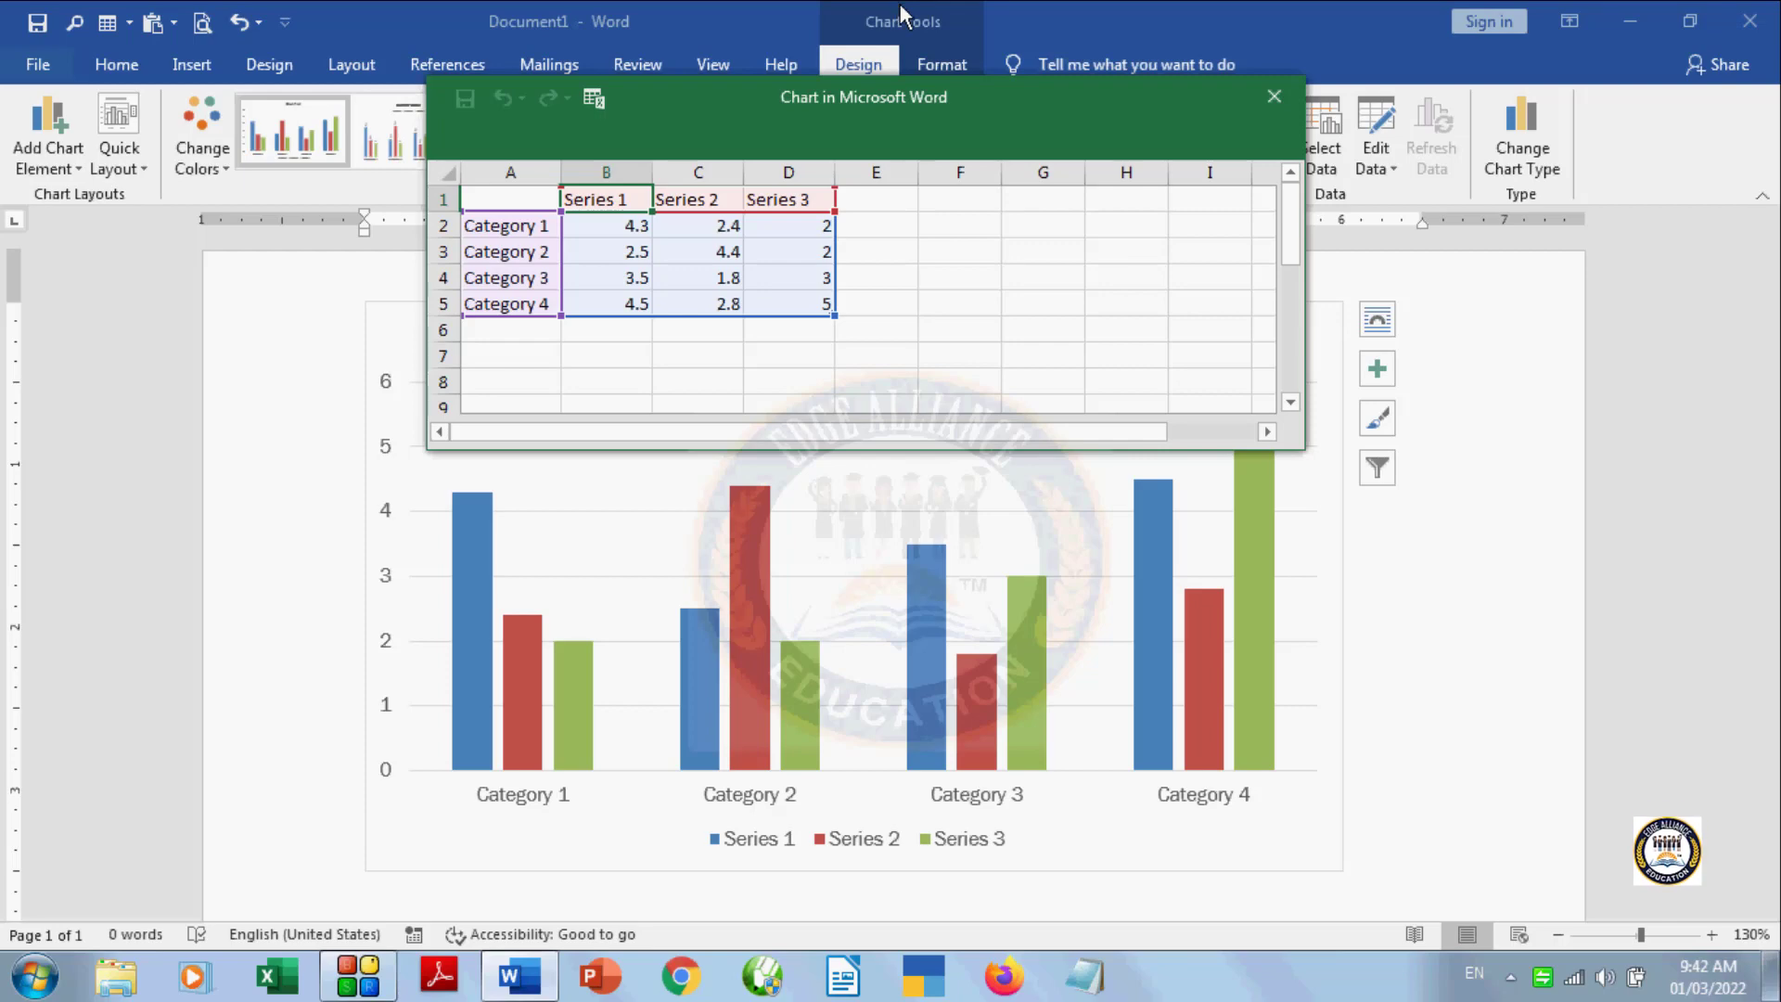
Step: Clear the sample data in A1:D5 of the chart's data sheet and move the sheet window away from the chart
left_click(472, 191)
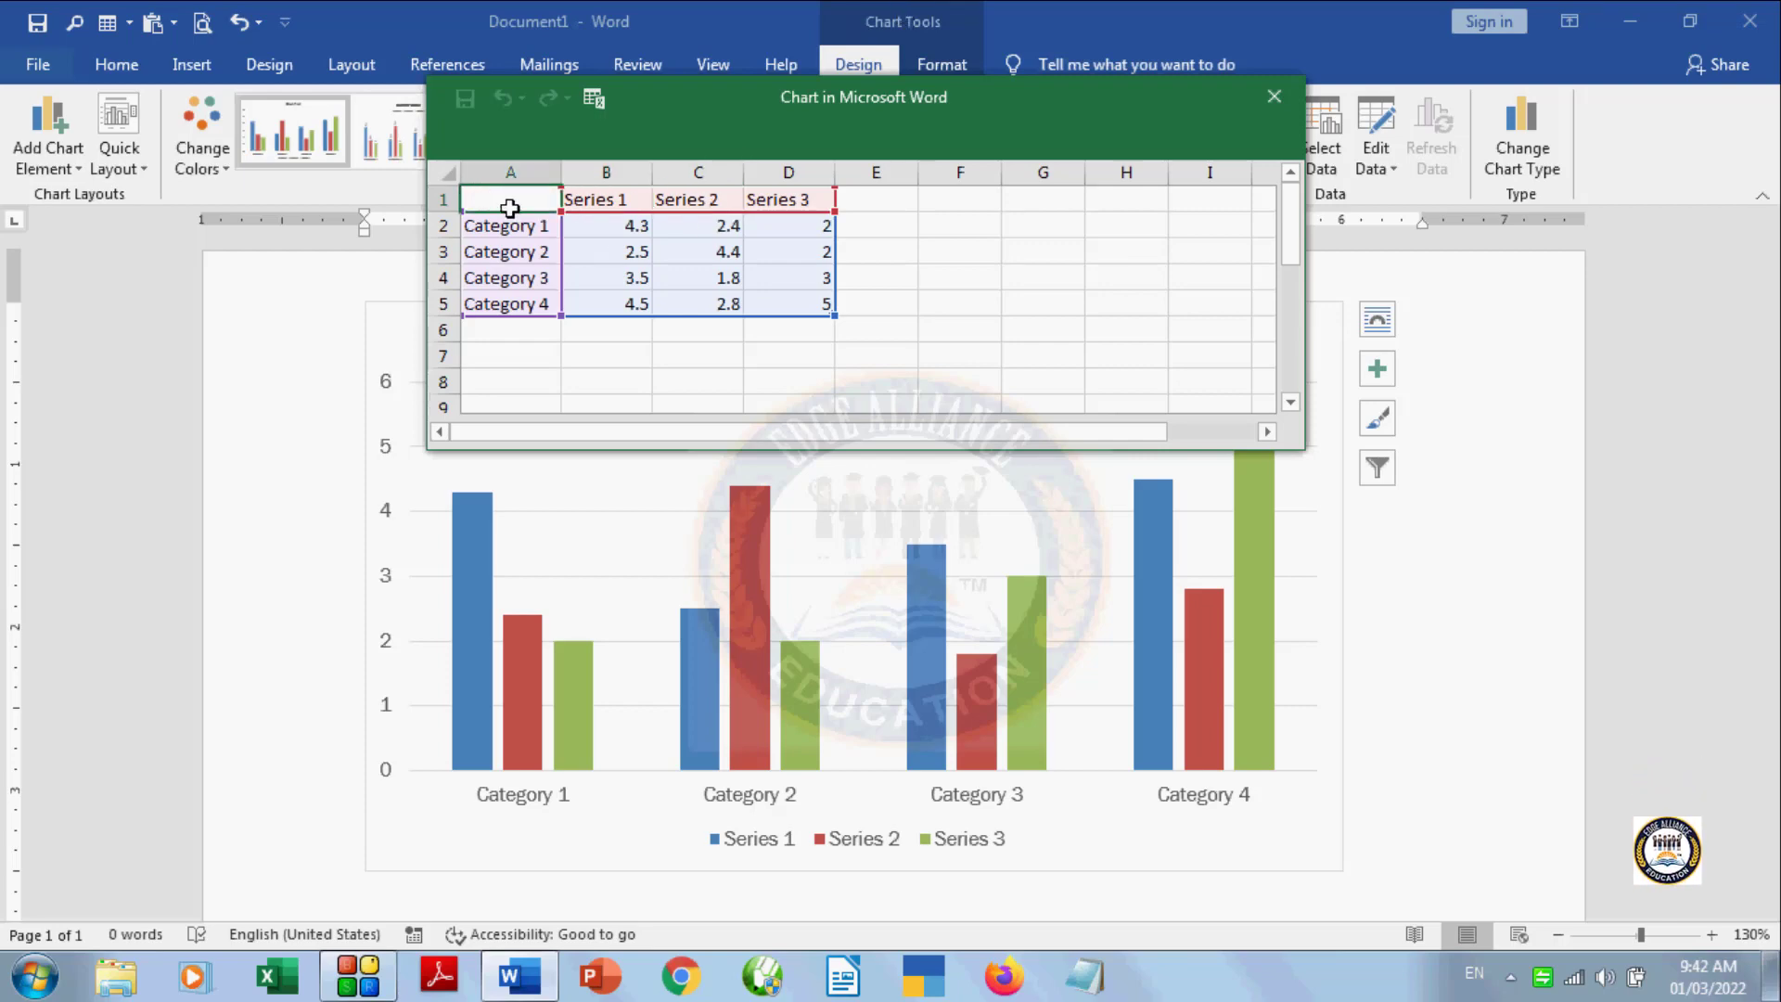
left_click_drag(509, 205, 791, 303)
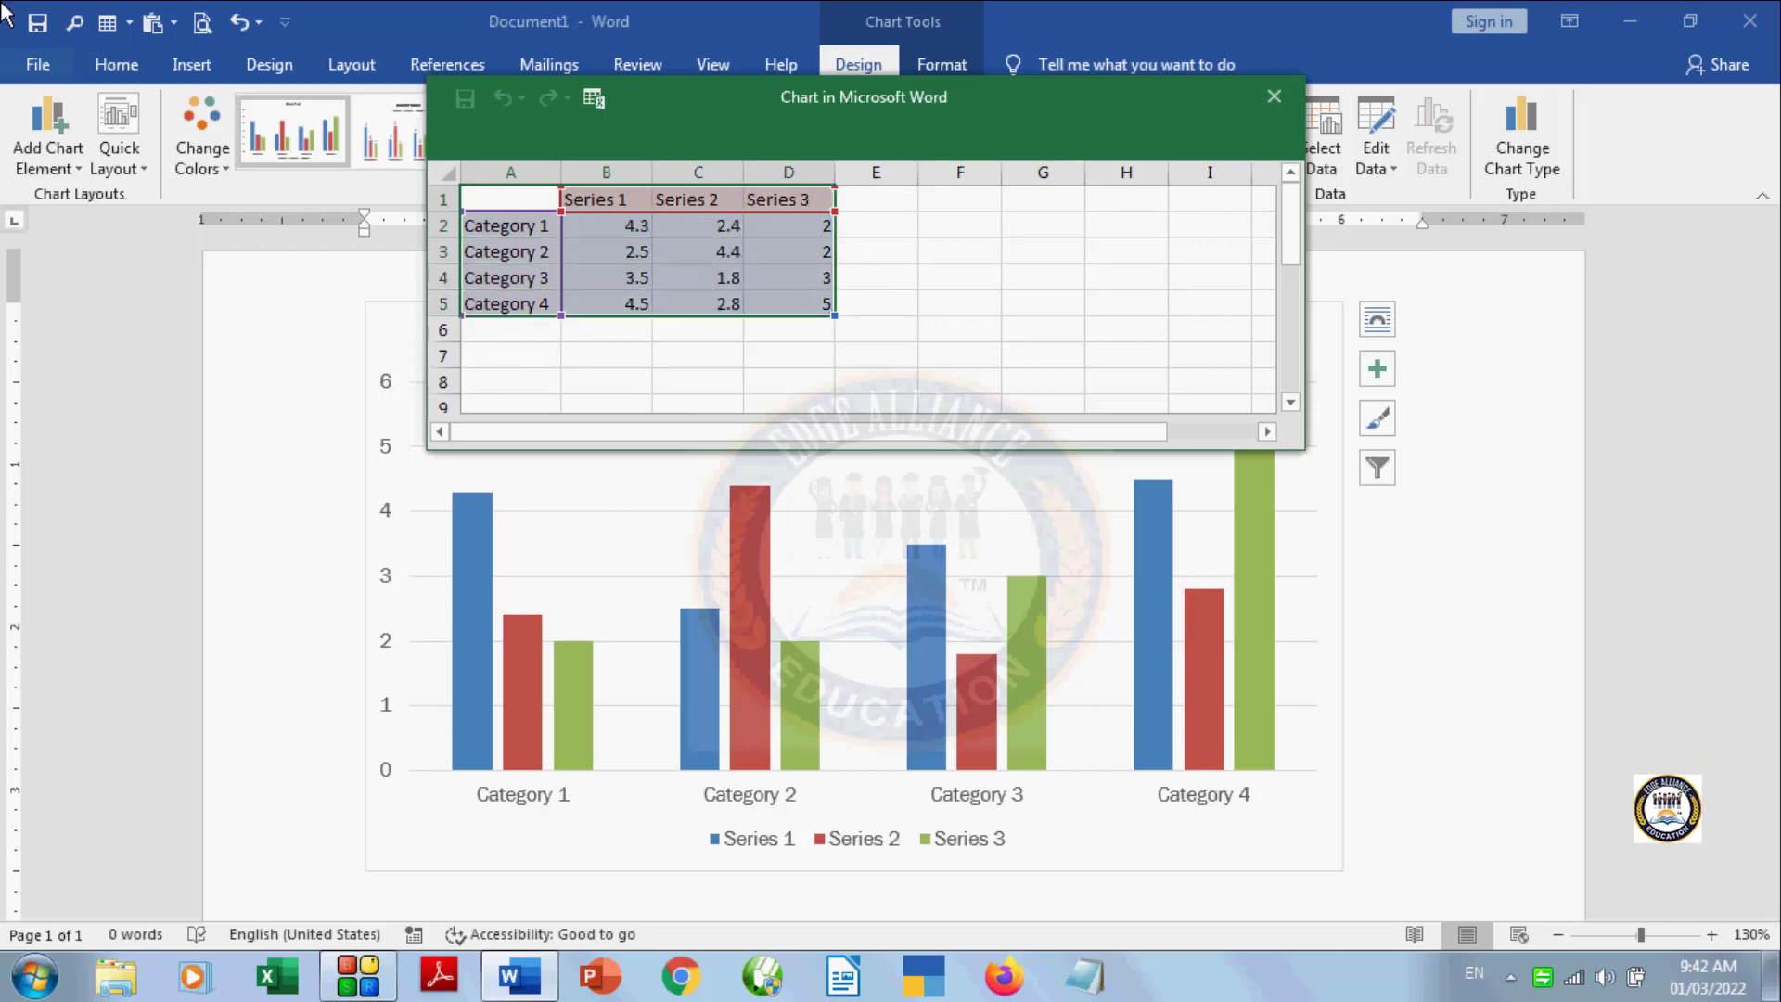
key("Delete")
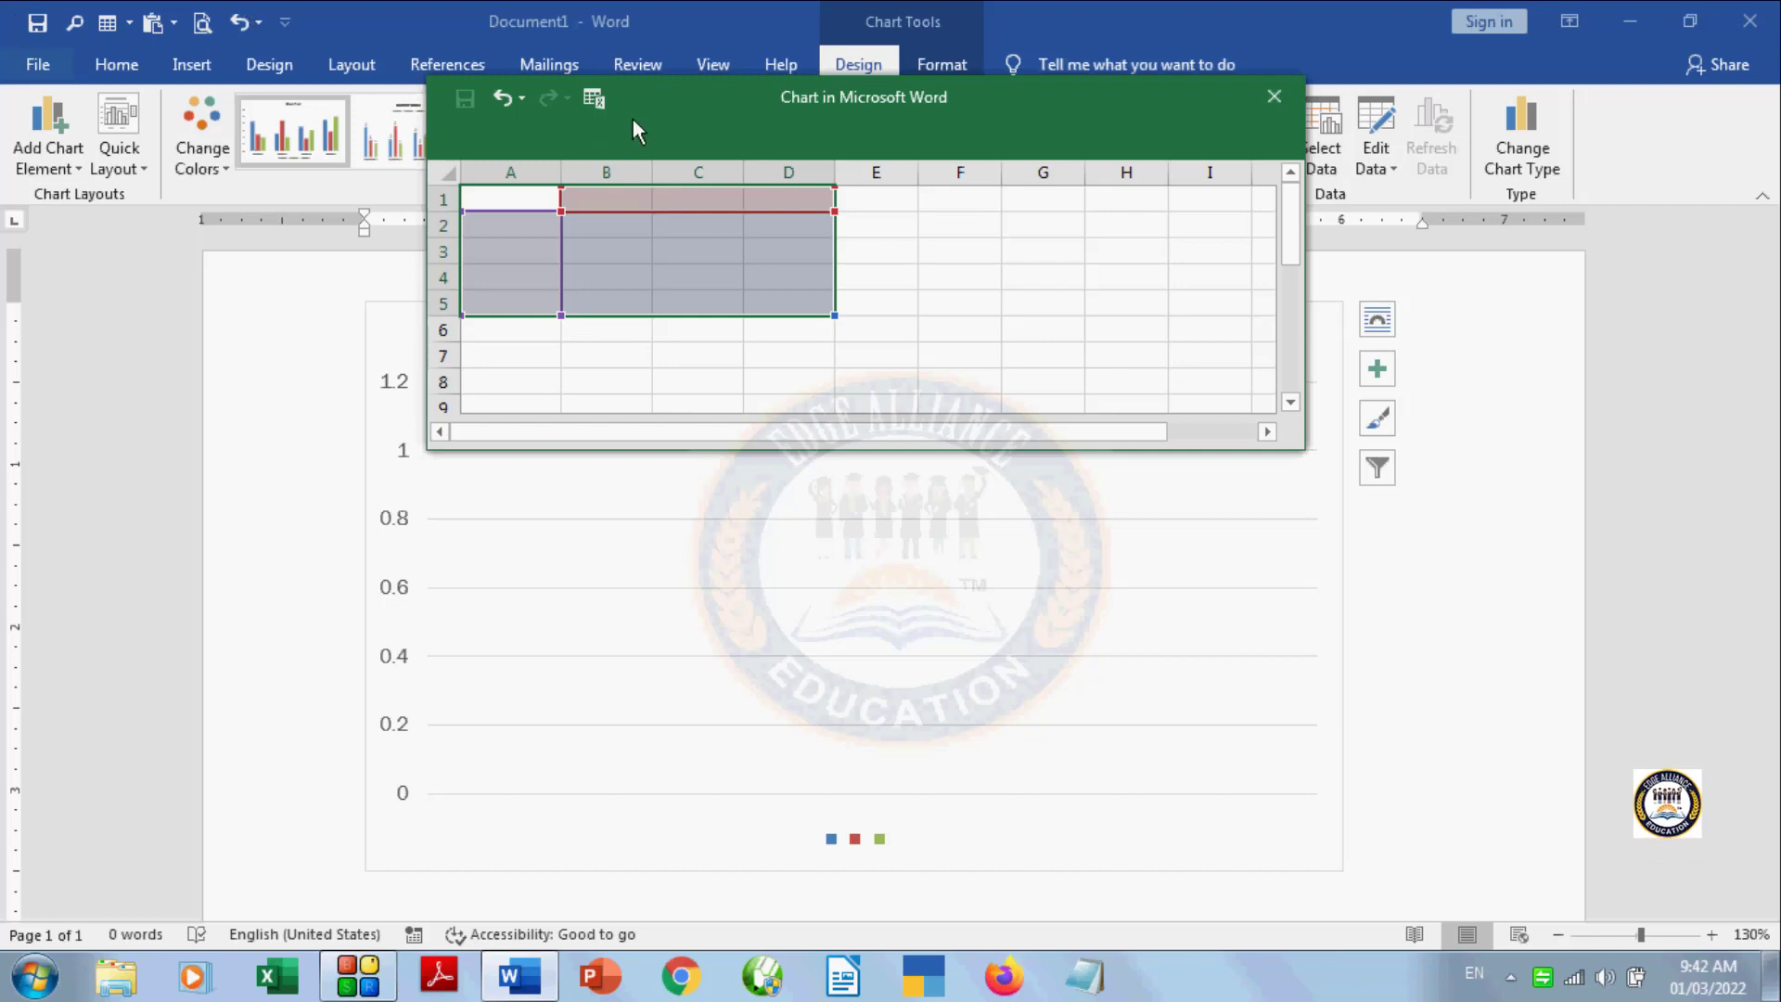
left_click_drag(665, 108, 978, 130)
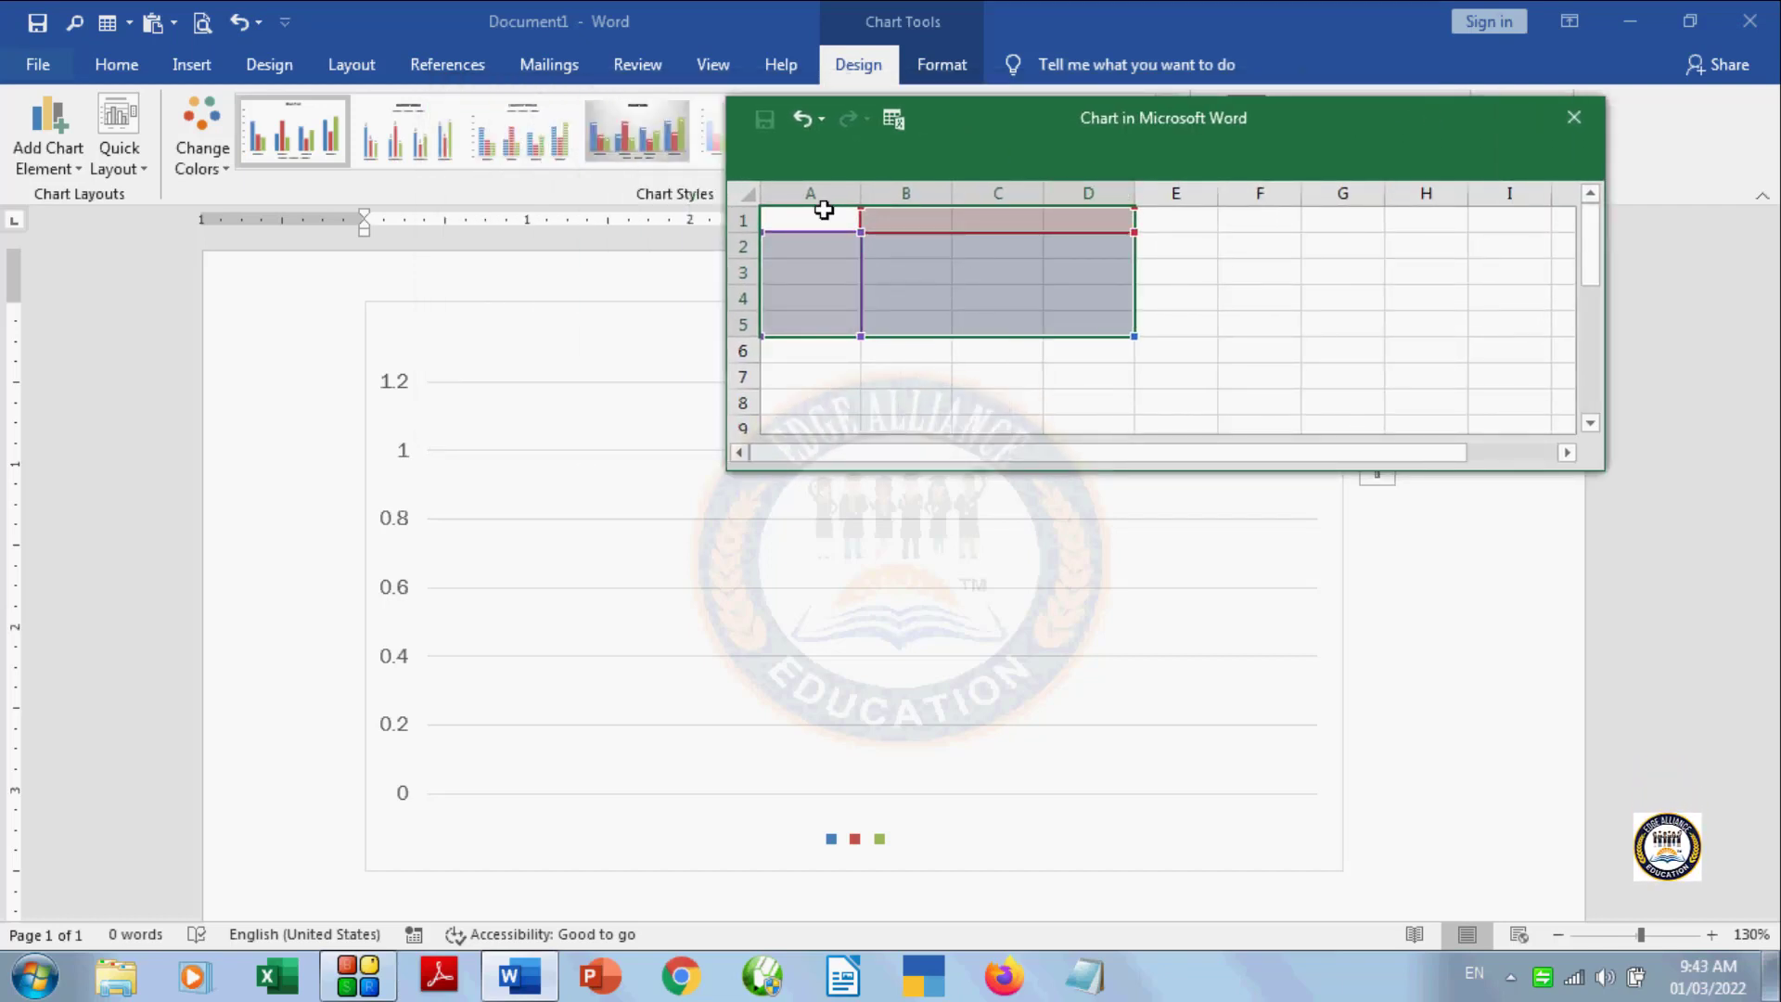
Step: Enter the headers name, hindi, english and maths in cells A1:D1 of the chart's data sheet
left_click(821, 212)
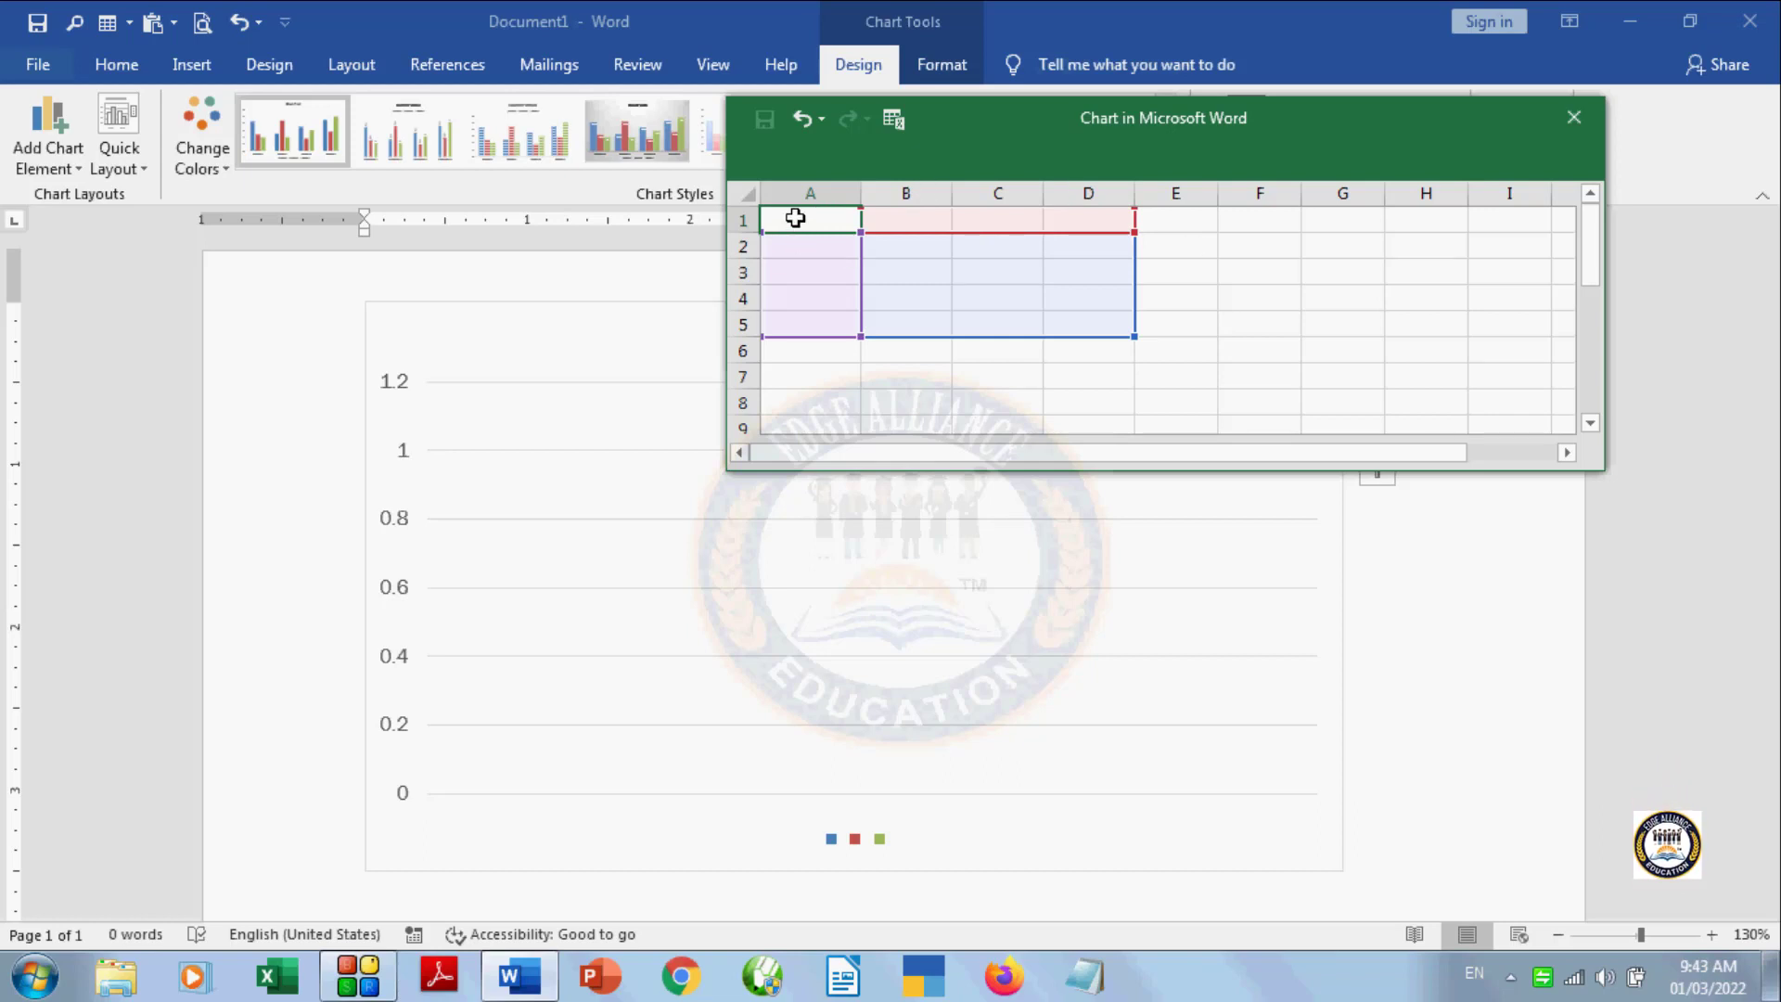
type("nan")
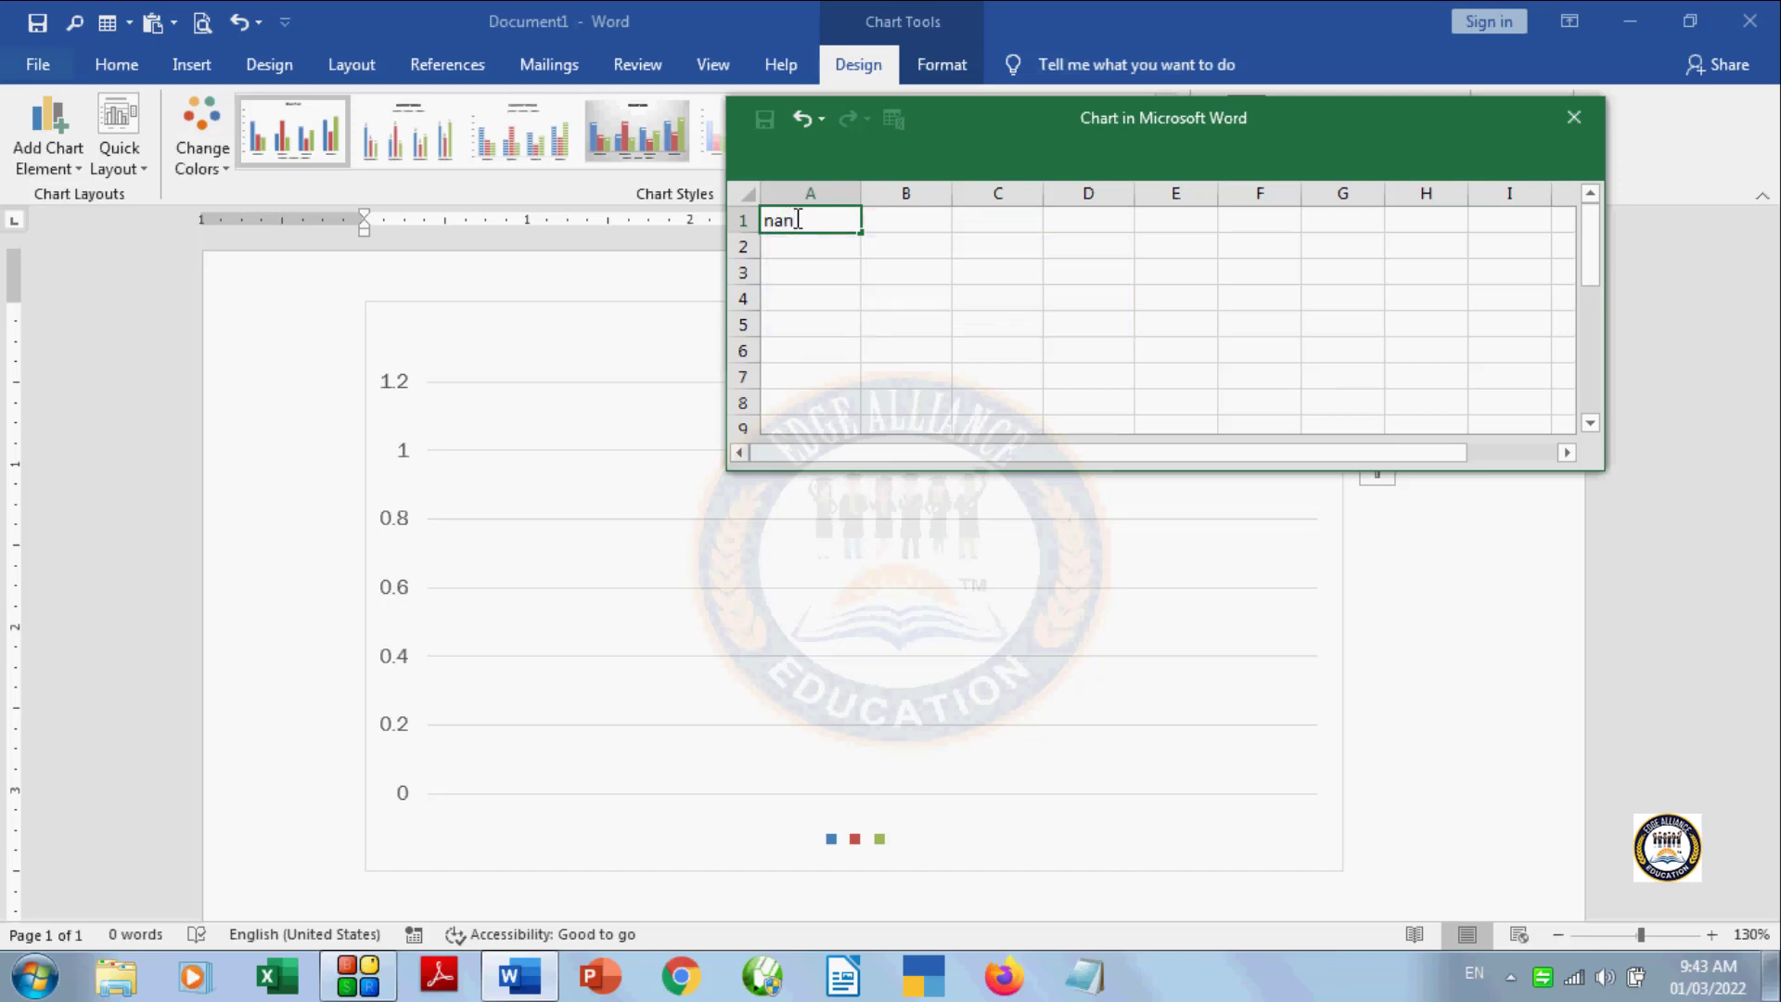
key("BackSpace")
type("me")
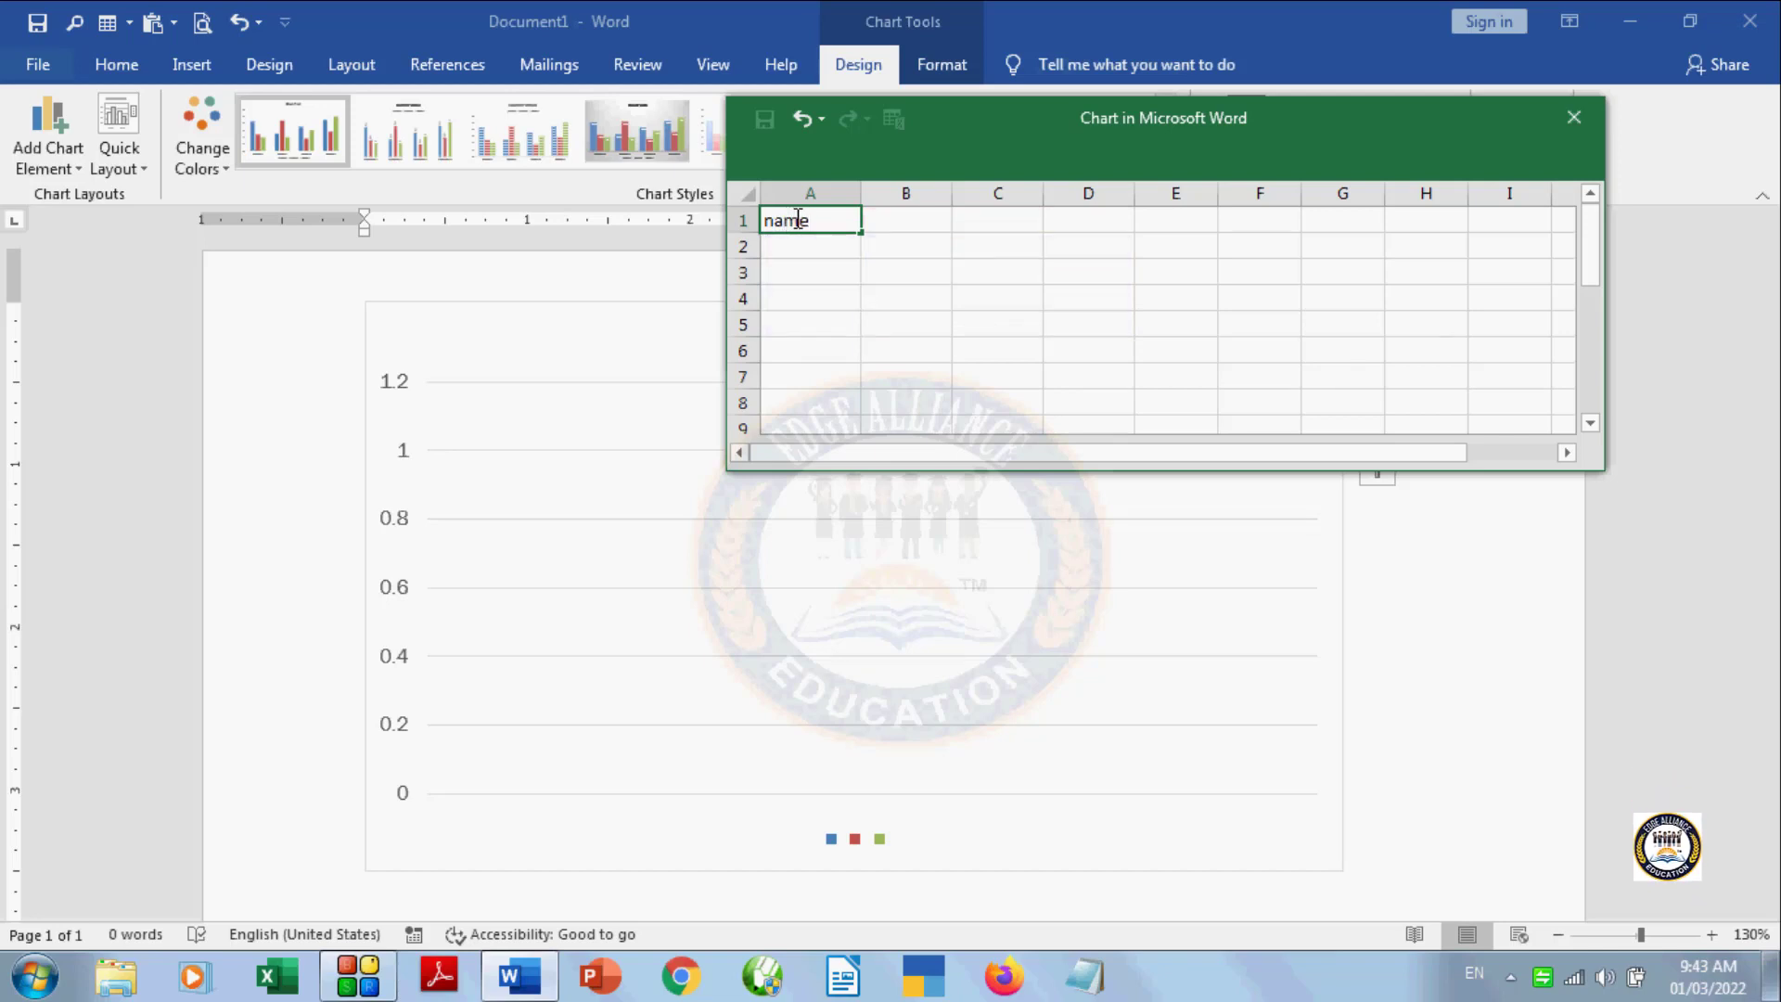
key("Tab")
type("hindi")
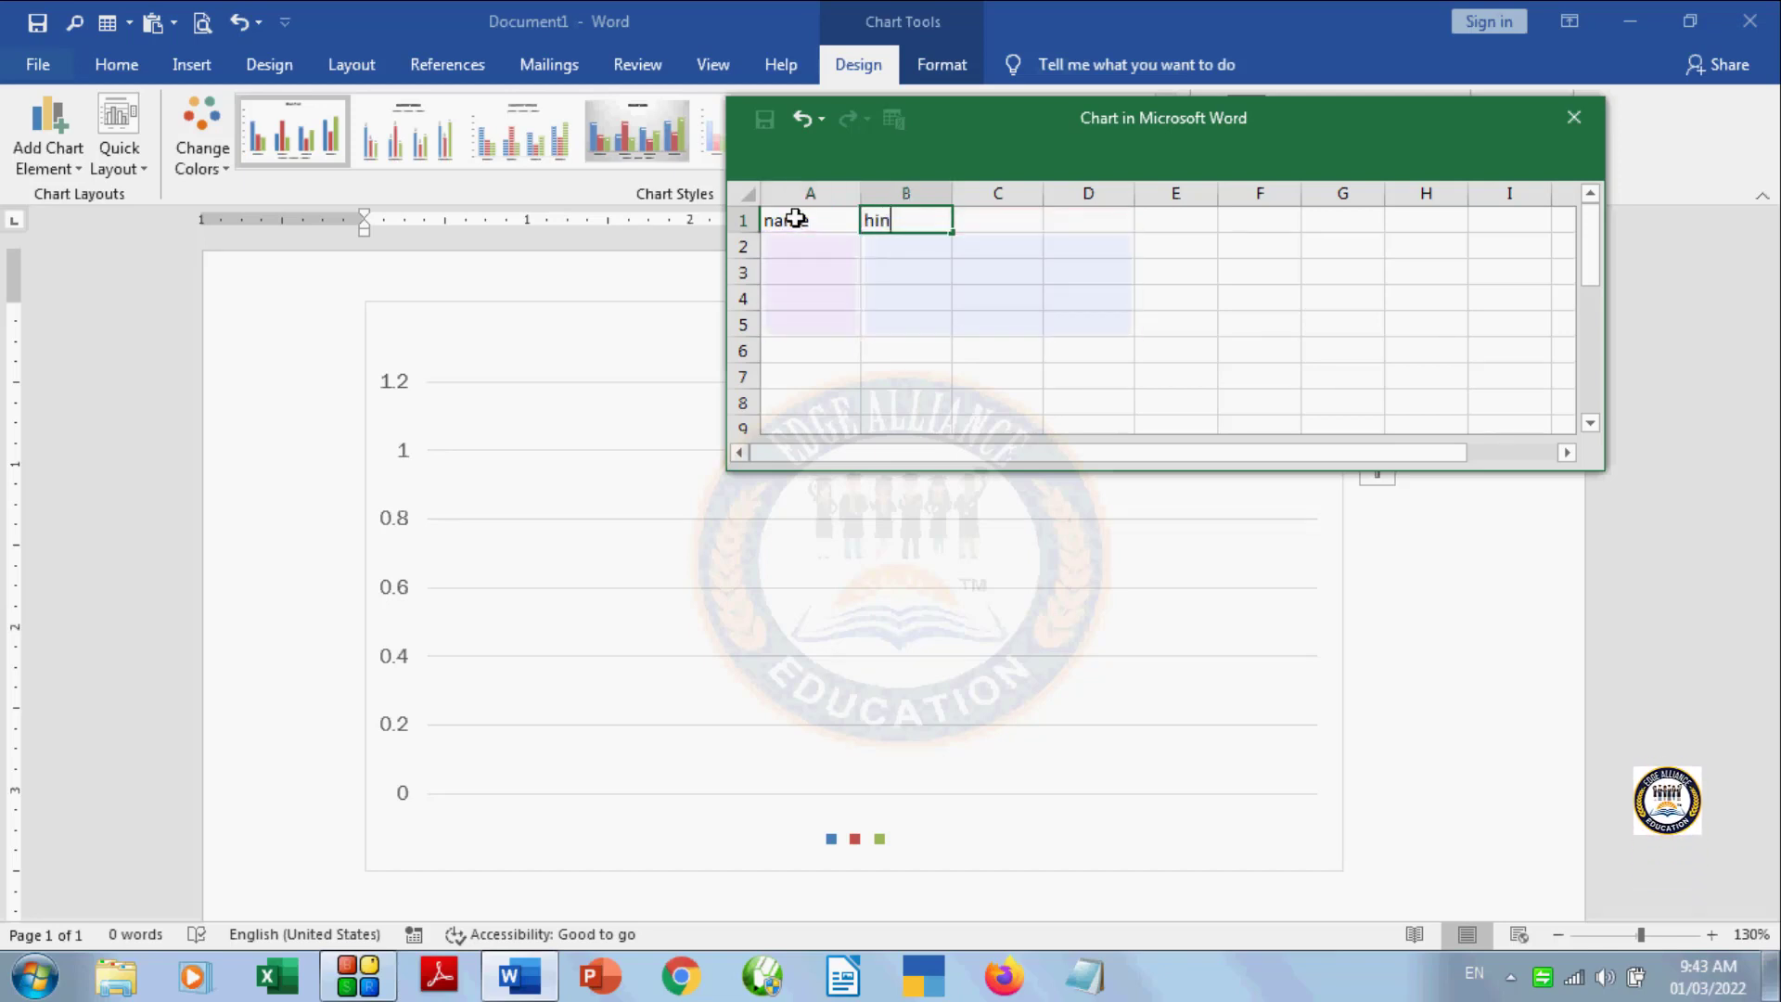
key("Tab")
type("en")
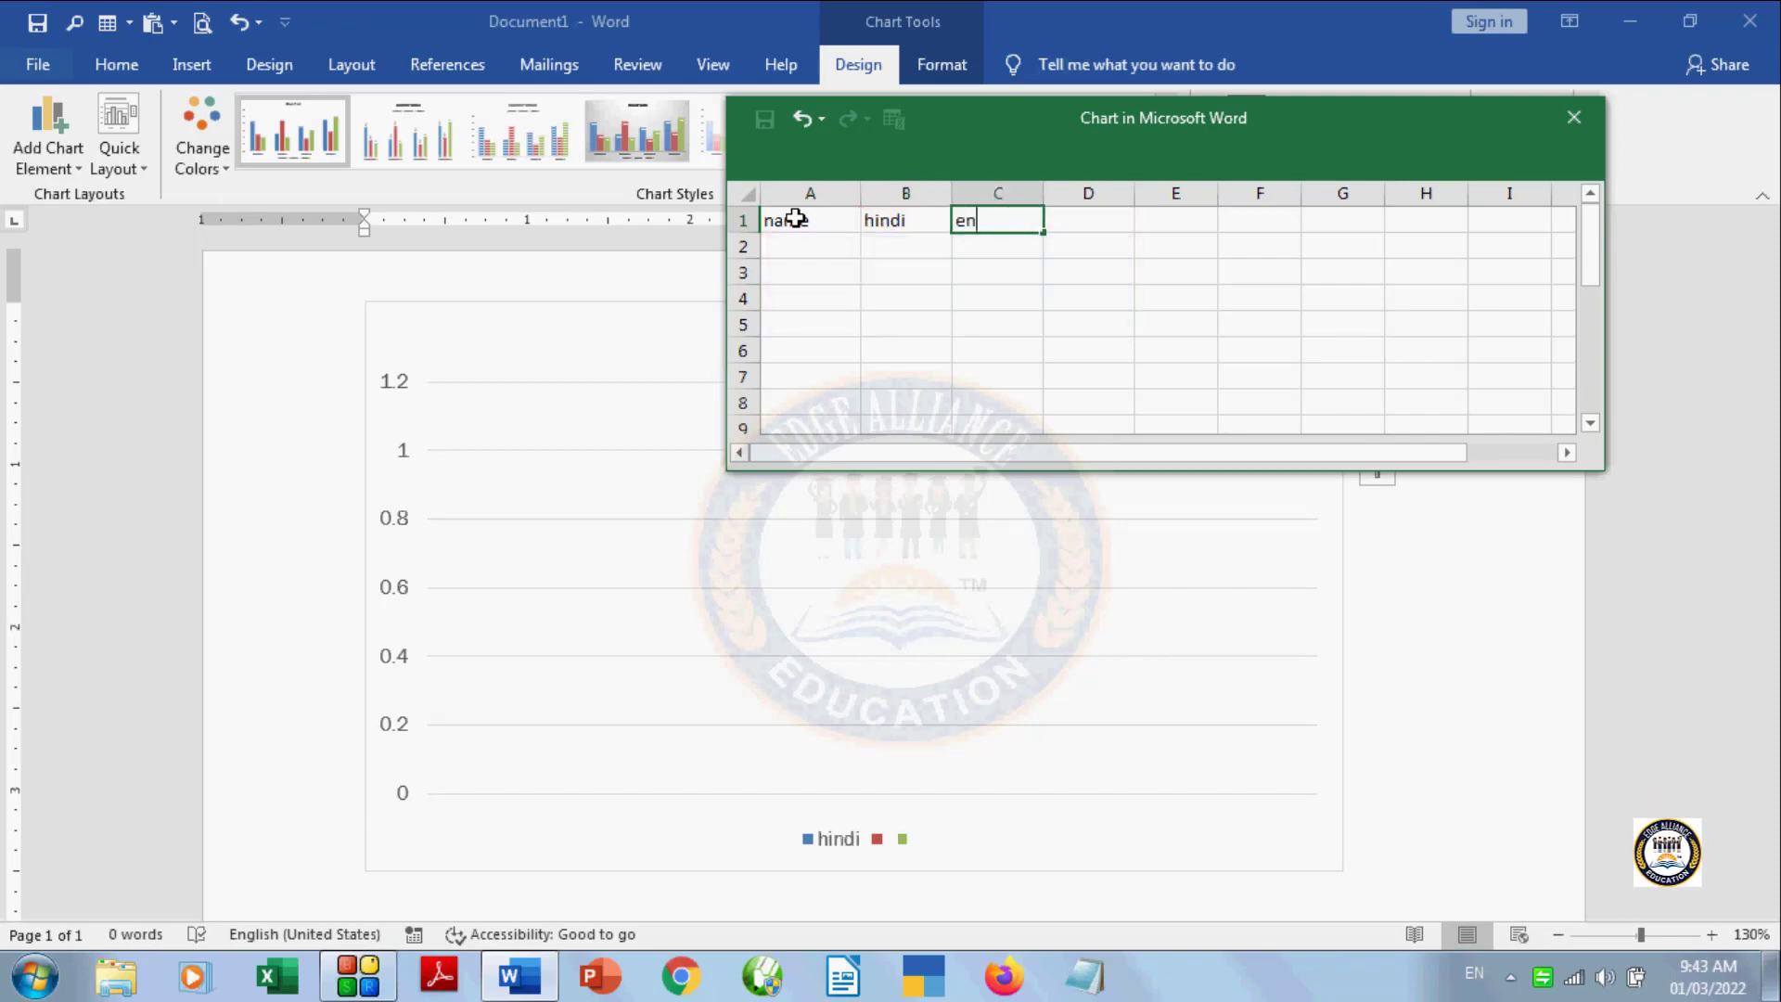
type("glish")
key("Tab")
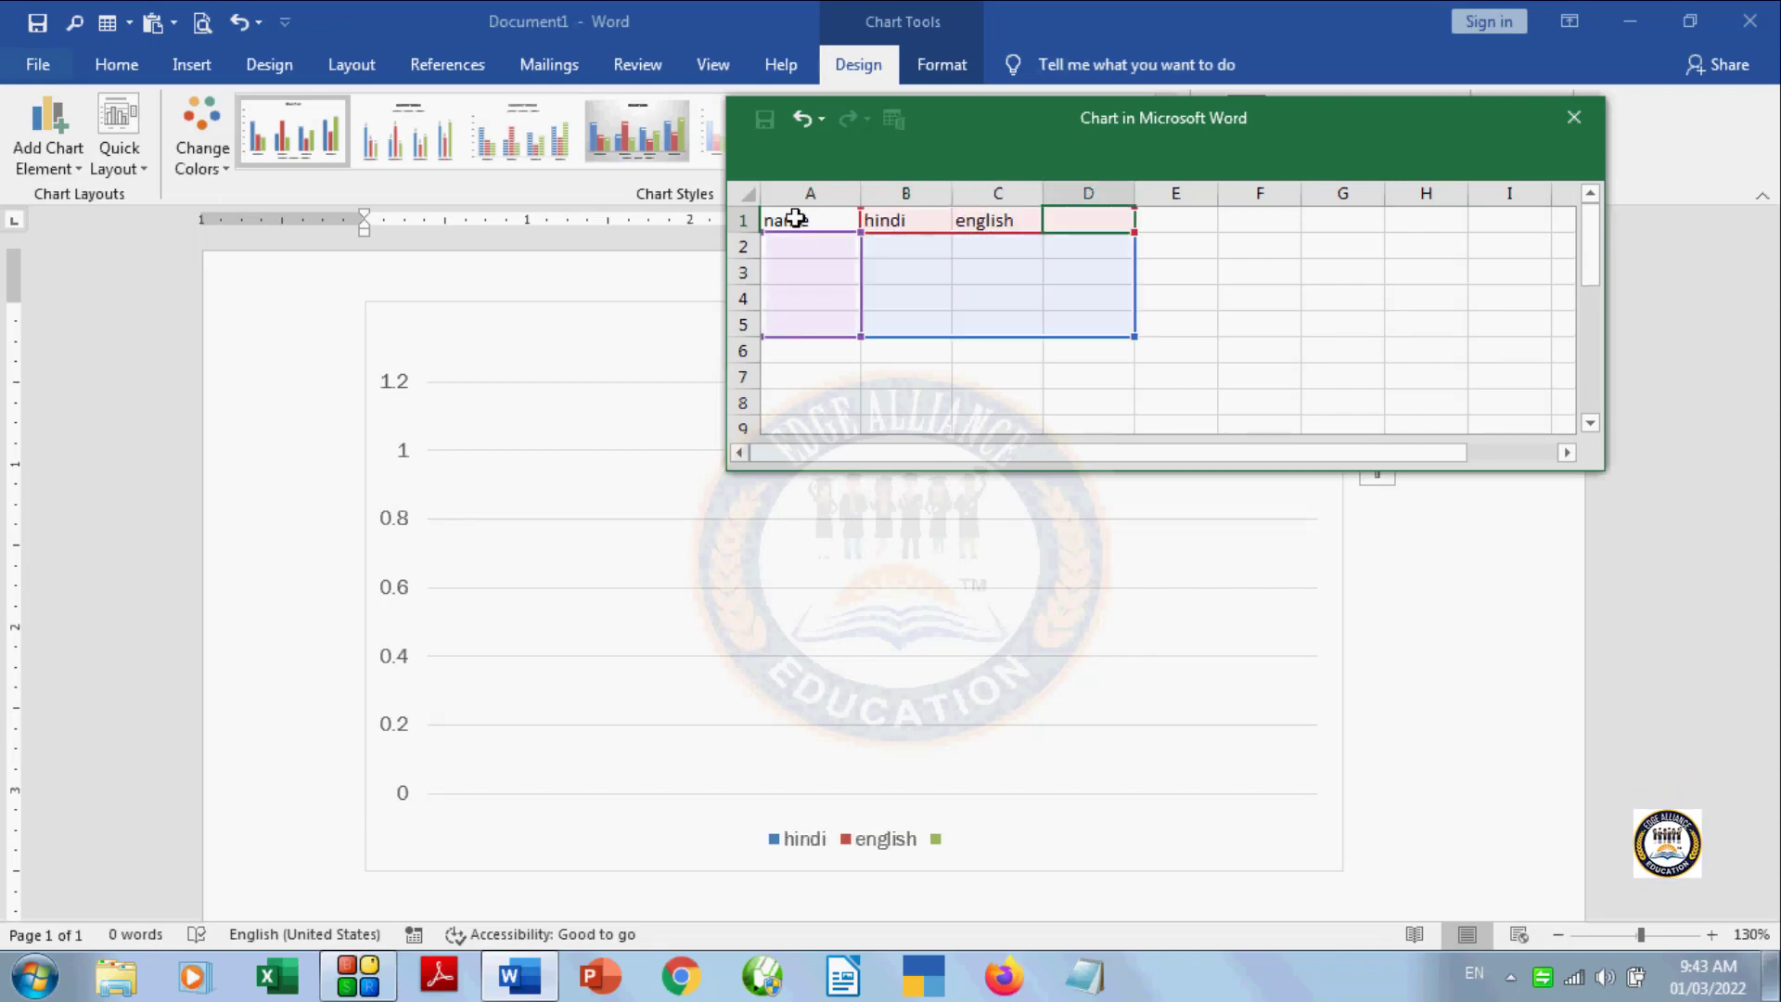
type("maths")
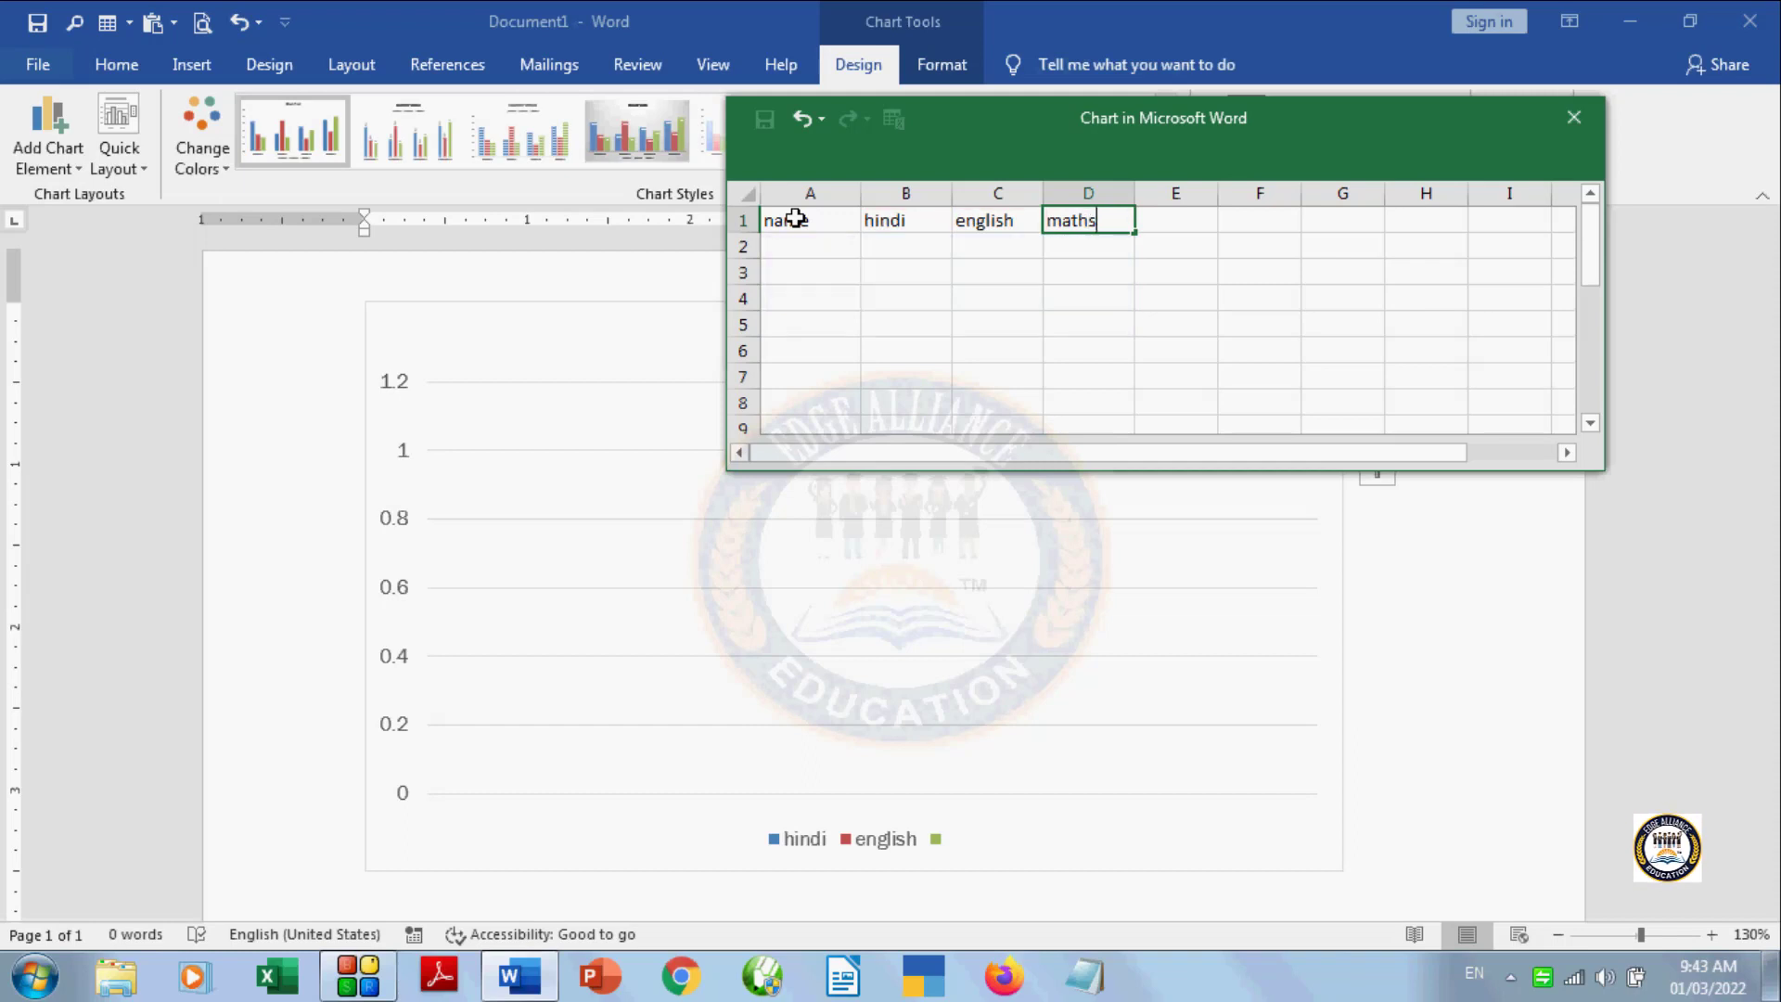
left_click(796, 245)
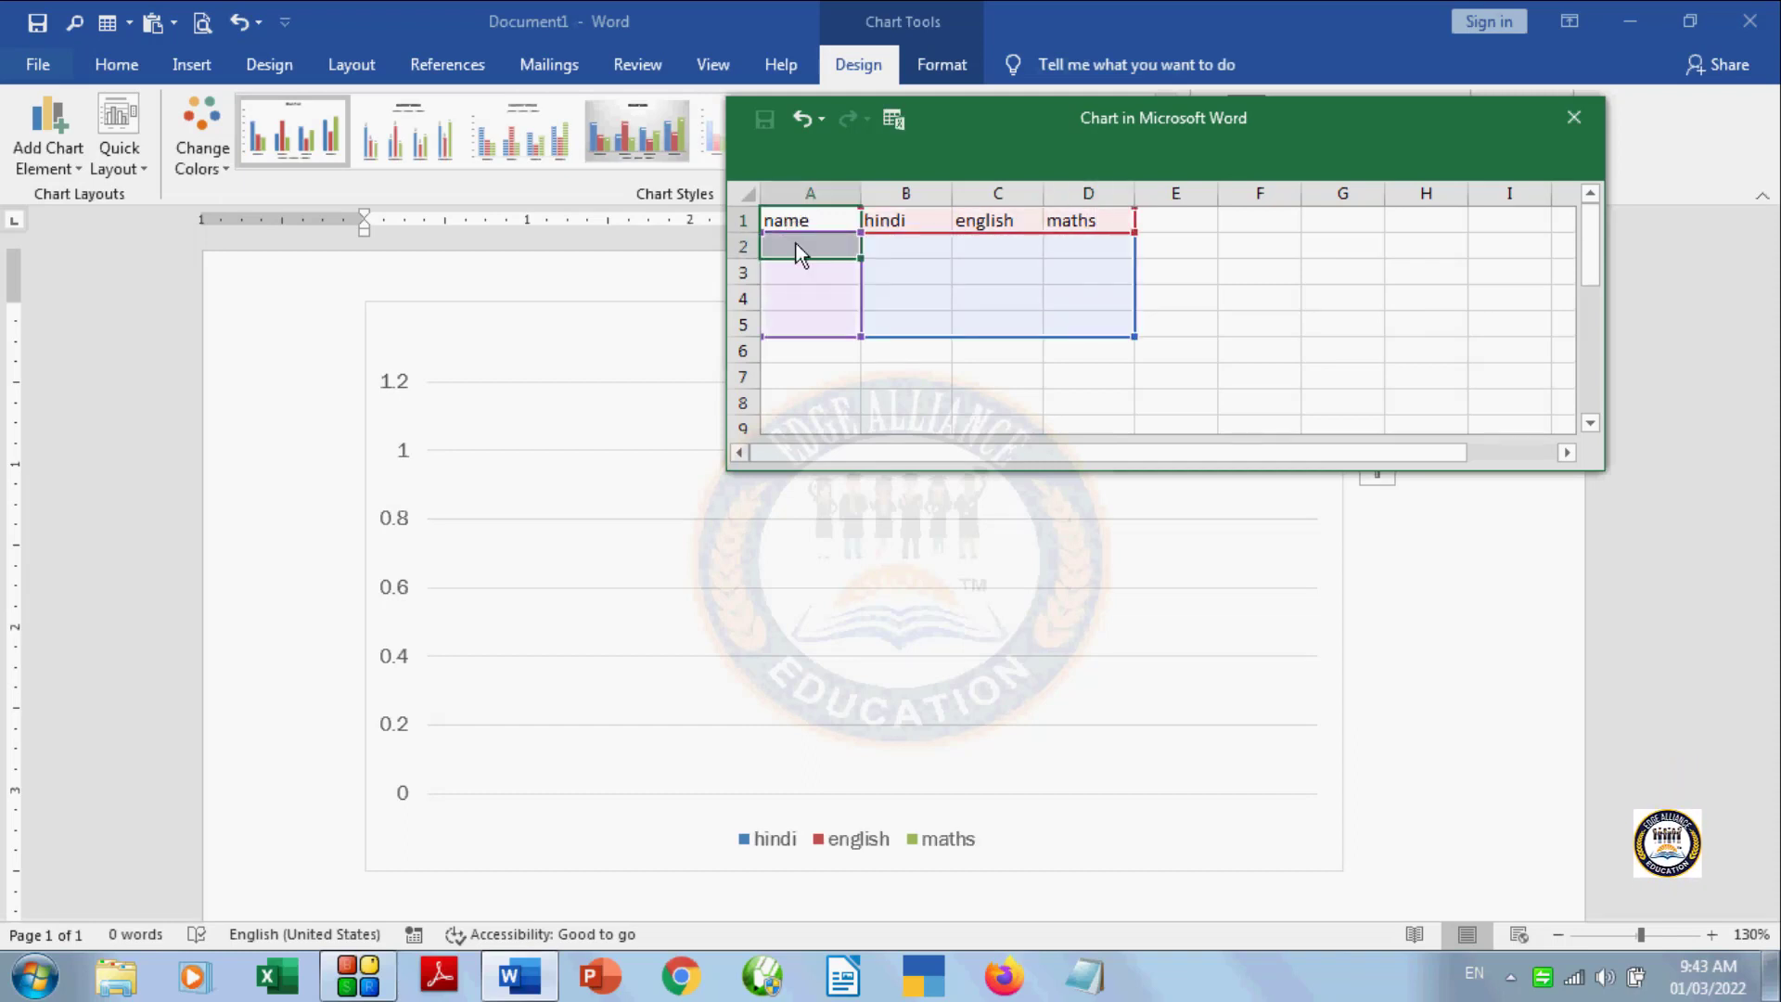
type("shi")
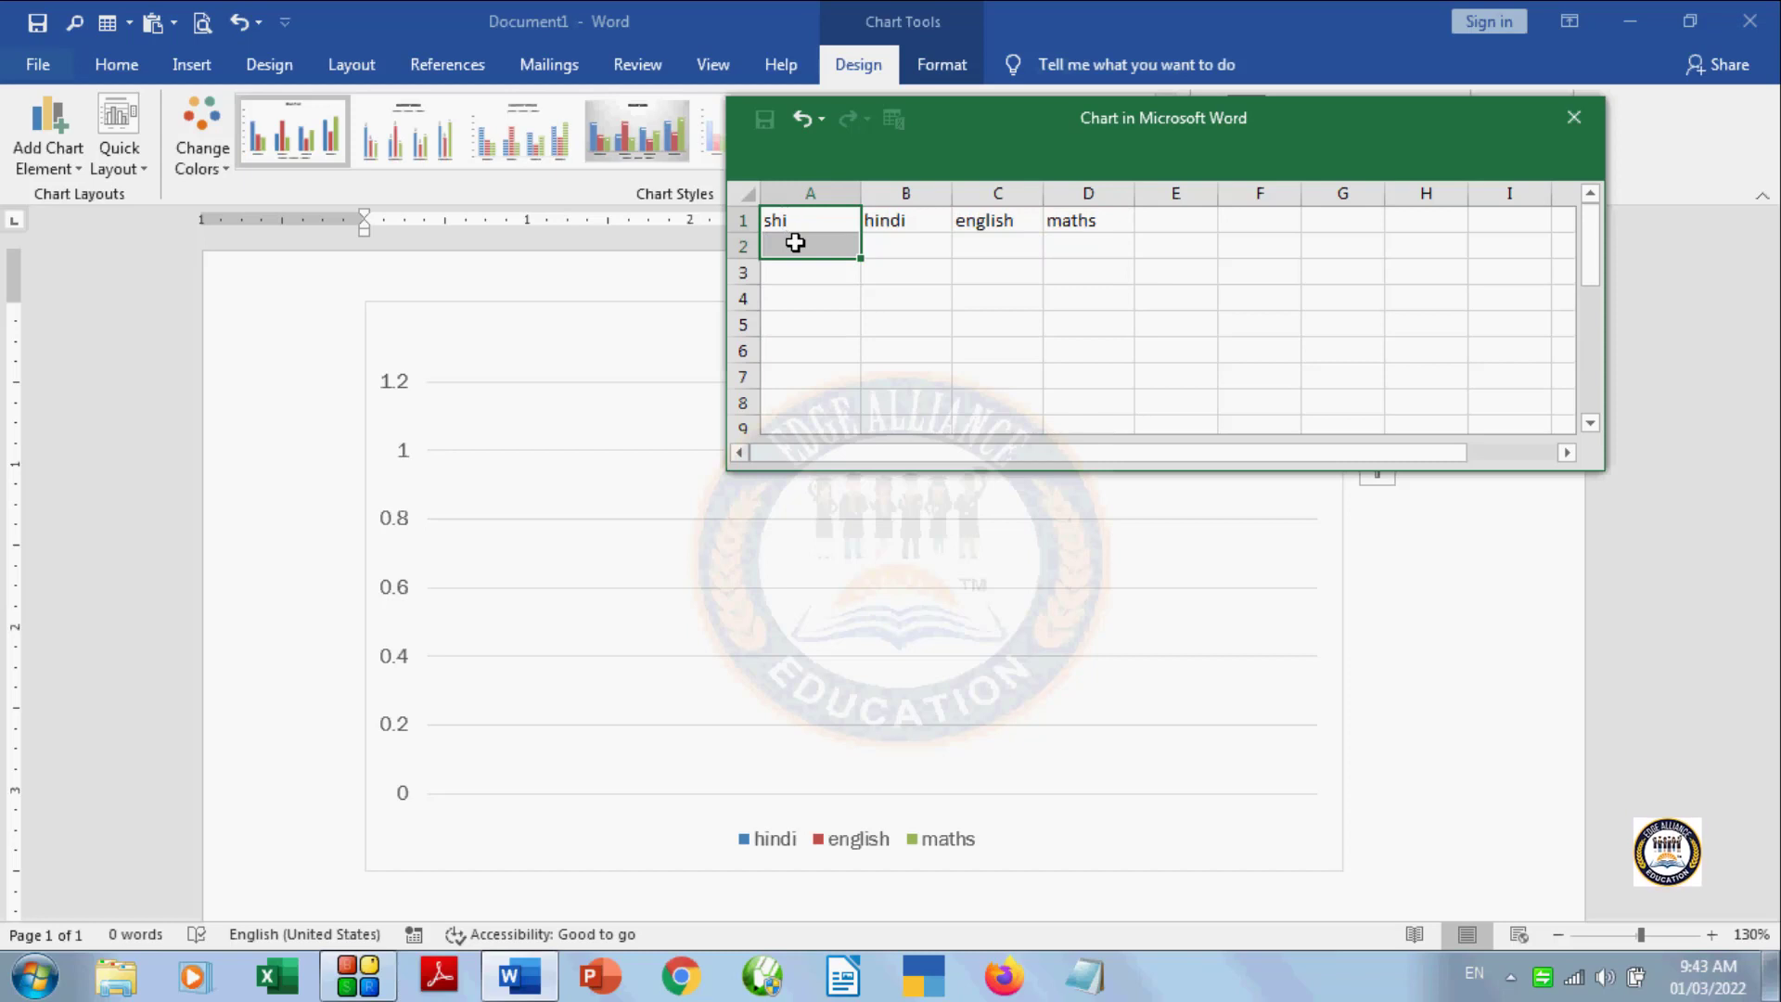
type("v")
key("BackSpace")
key("BackSpace")
key("BackSpace")
key("BackSpace")
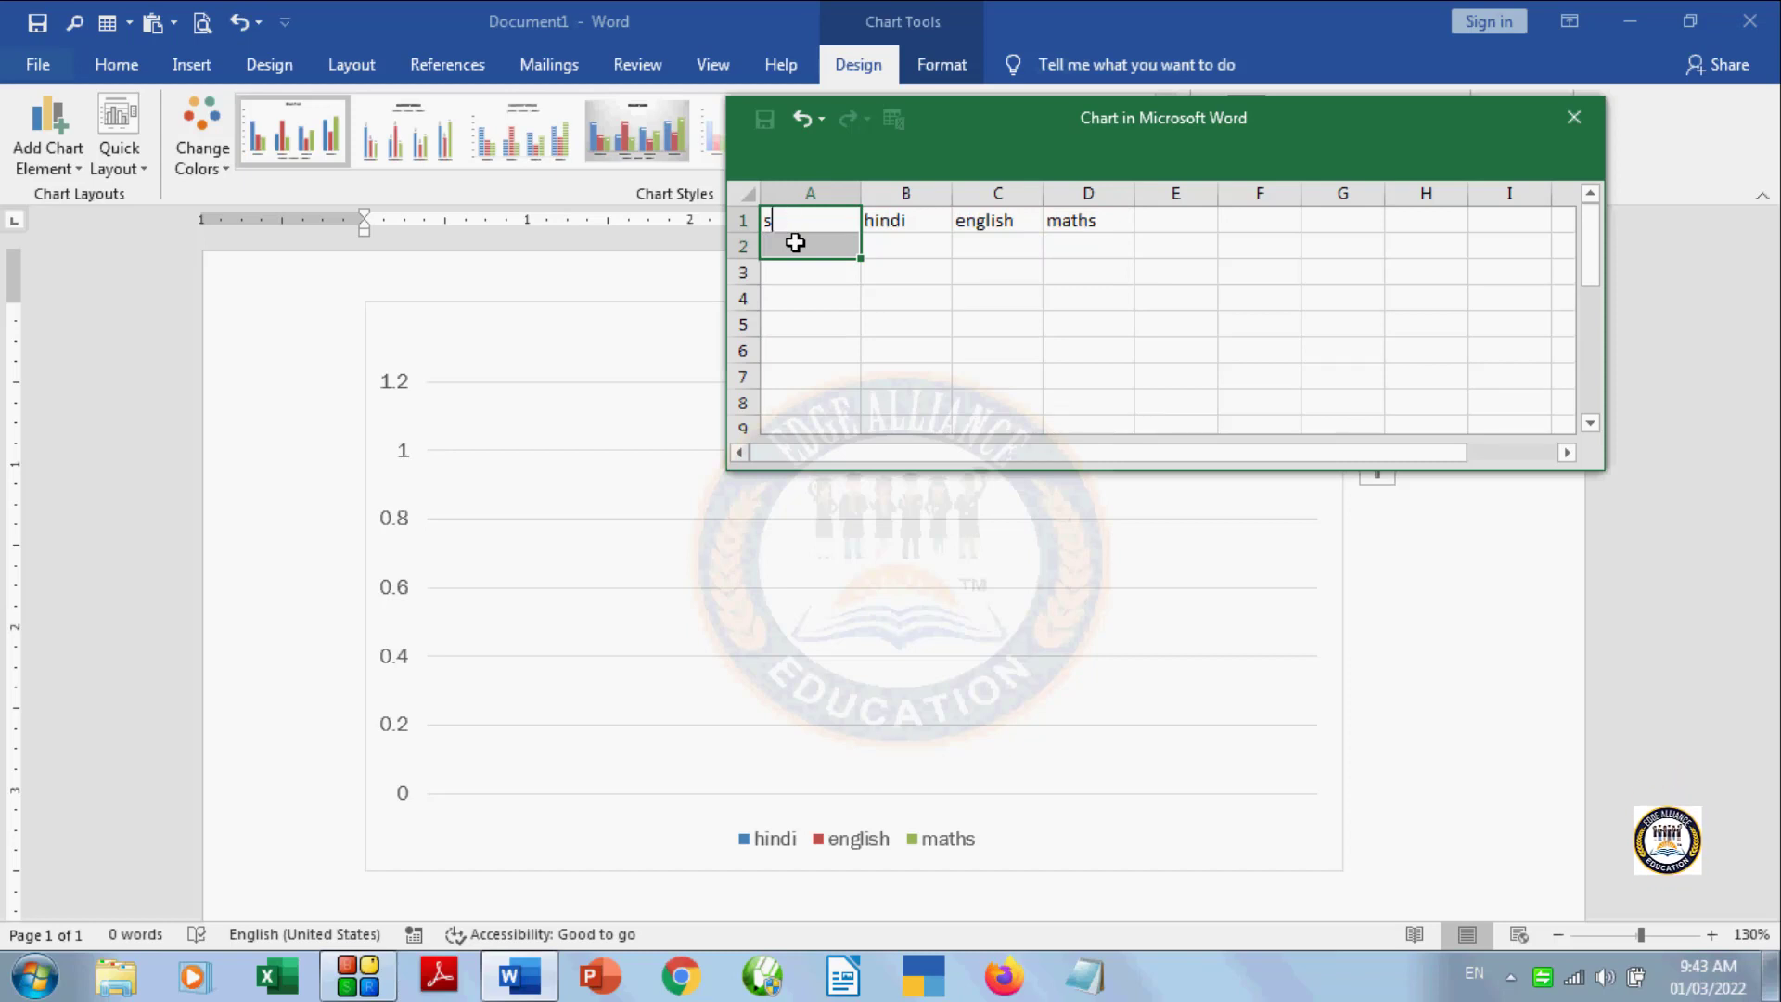
type("name")
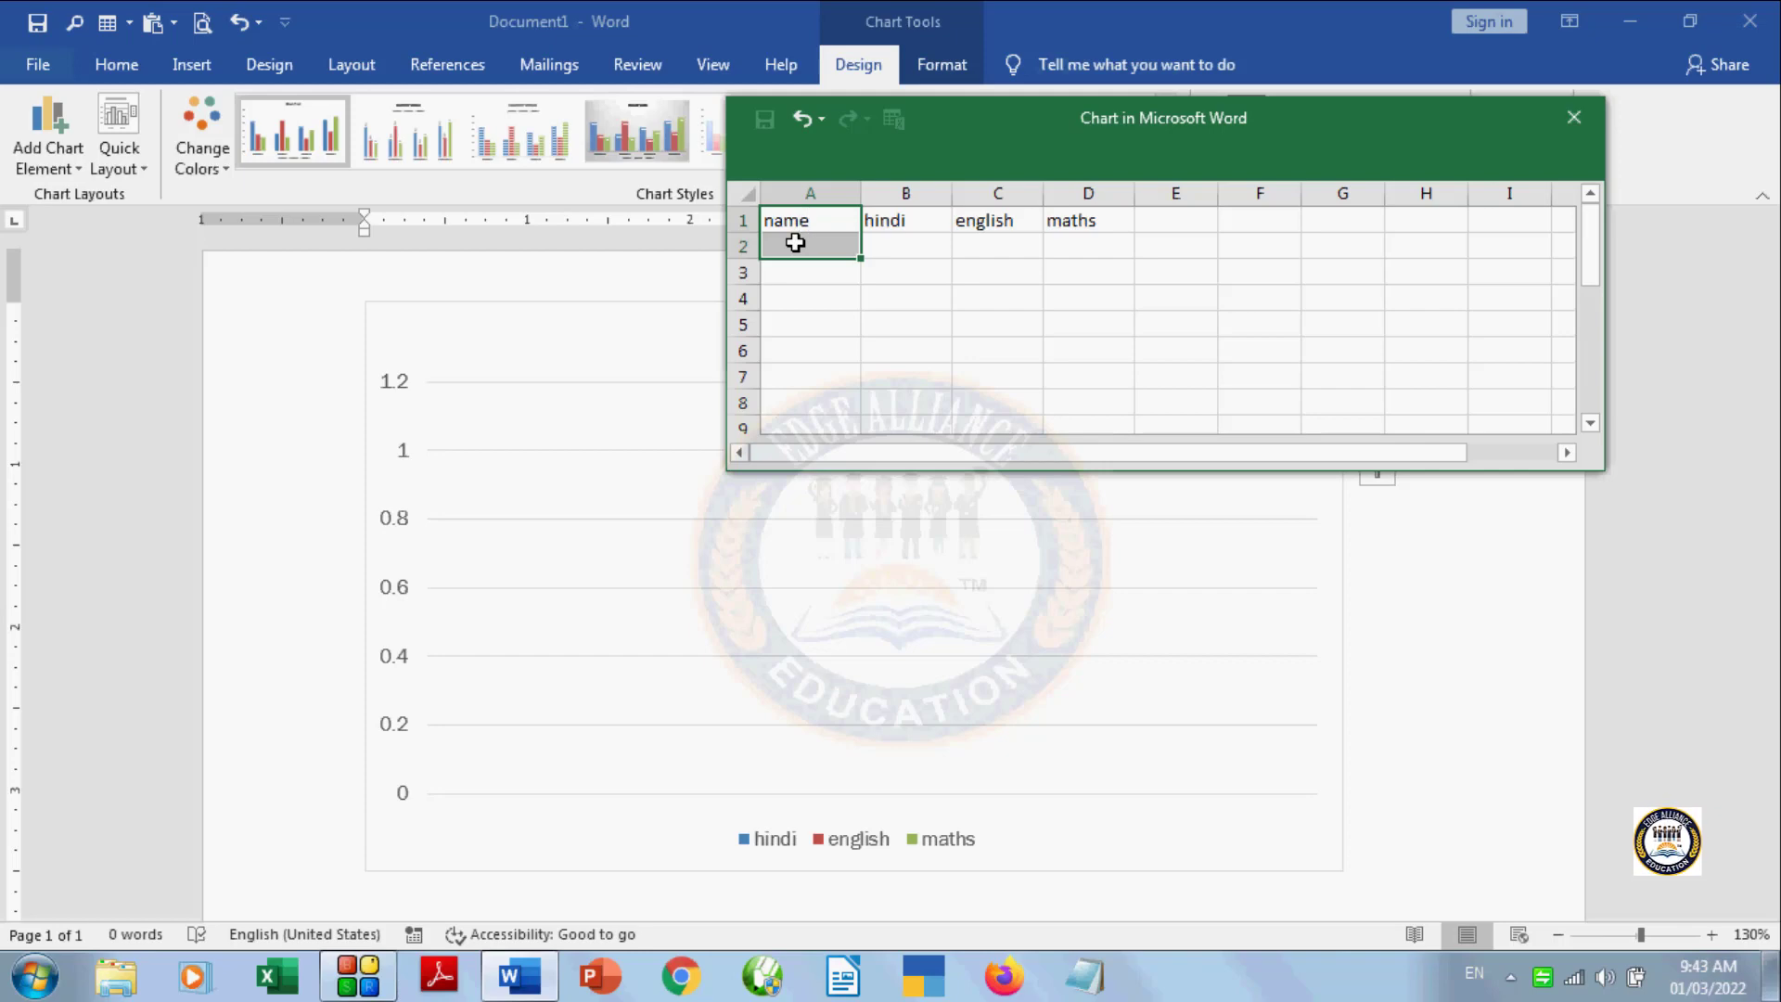
Step: Fill row 2 with the first student's name and the marks 78 for hindi, 96 for english and 85 for maths
left_click(796, 243)
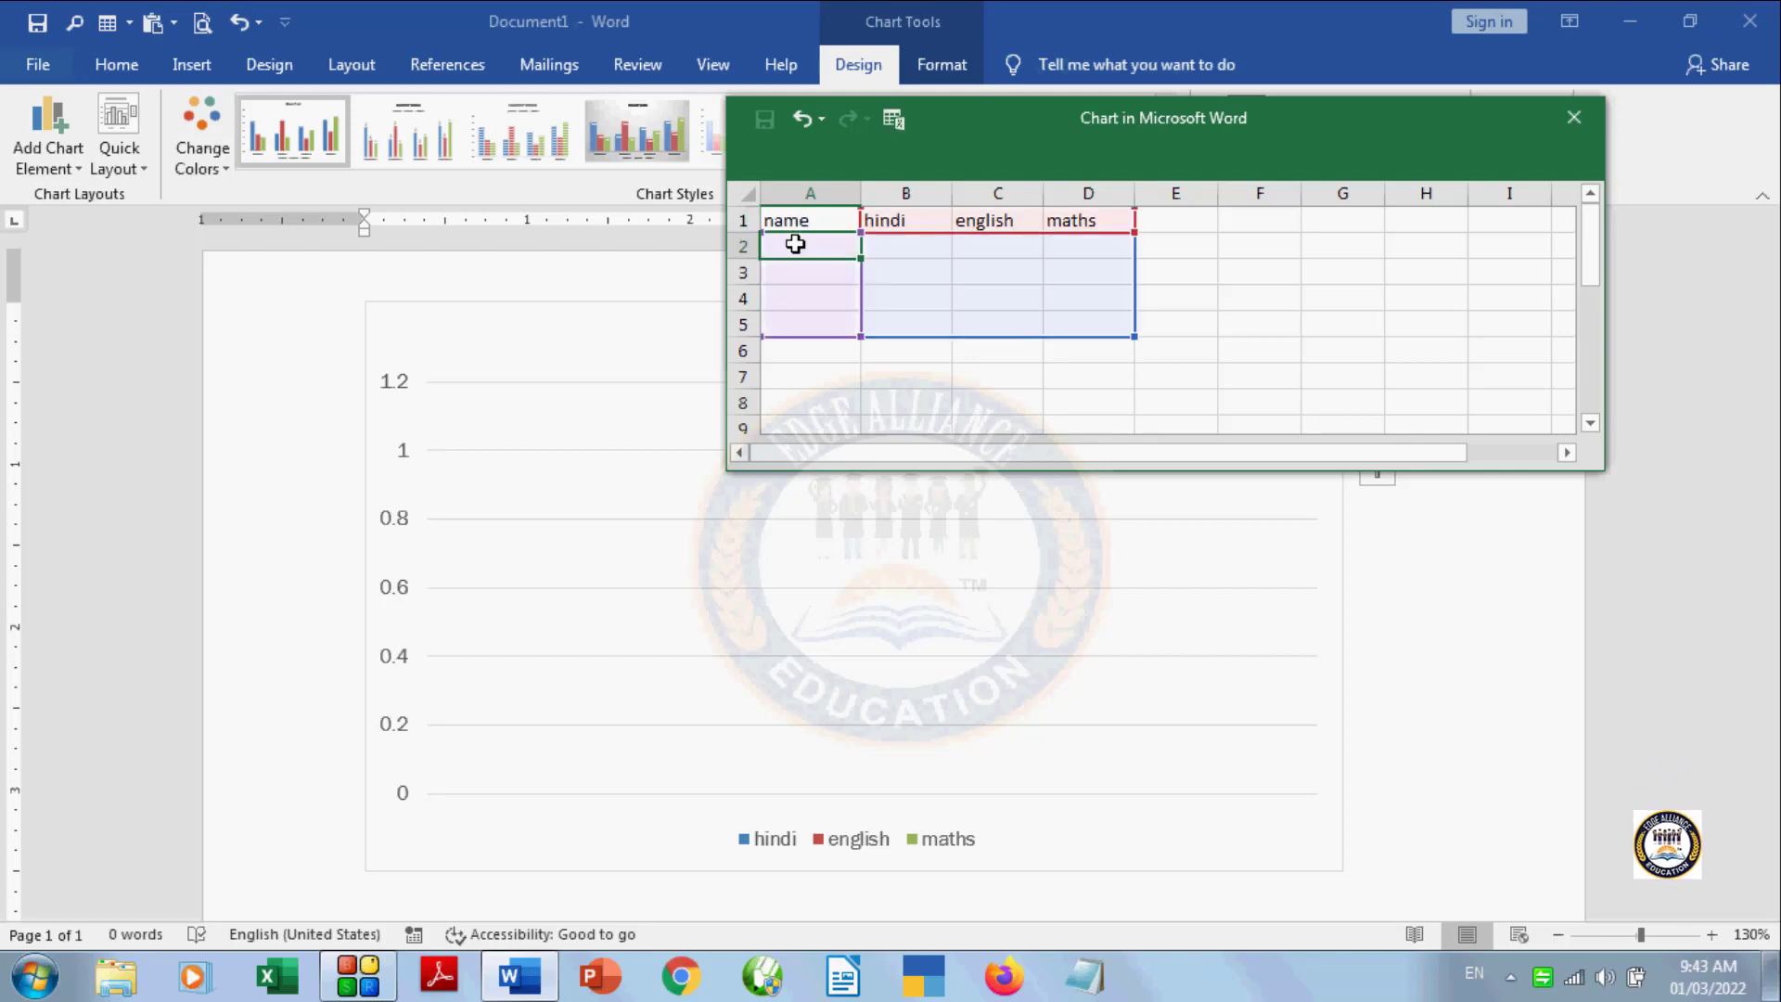
type("s")
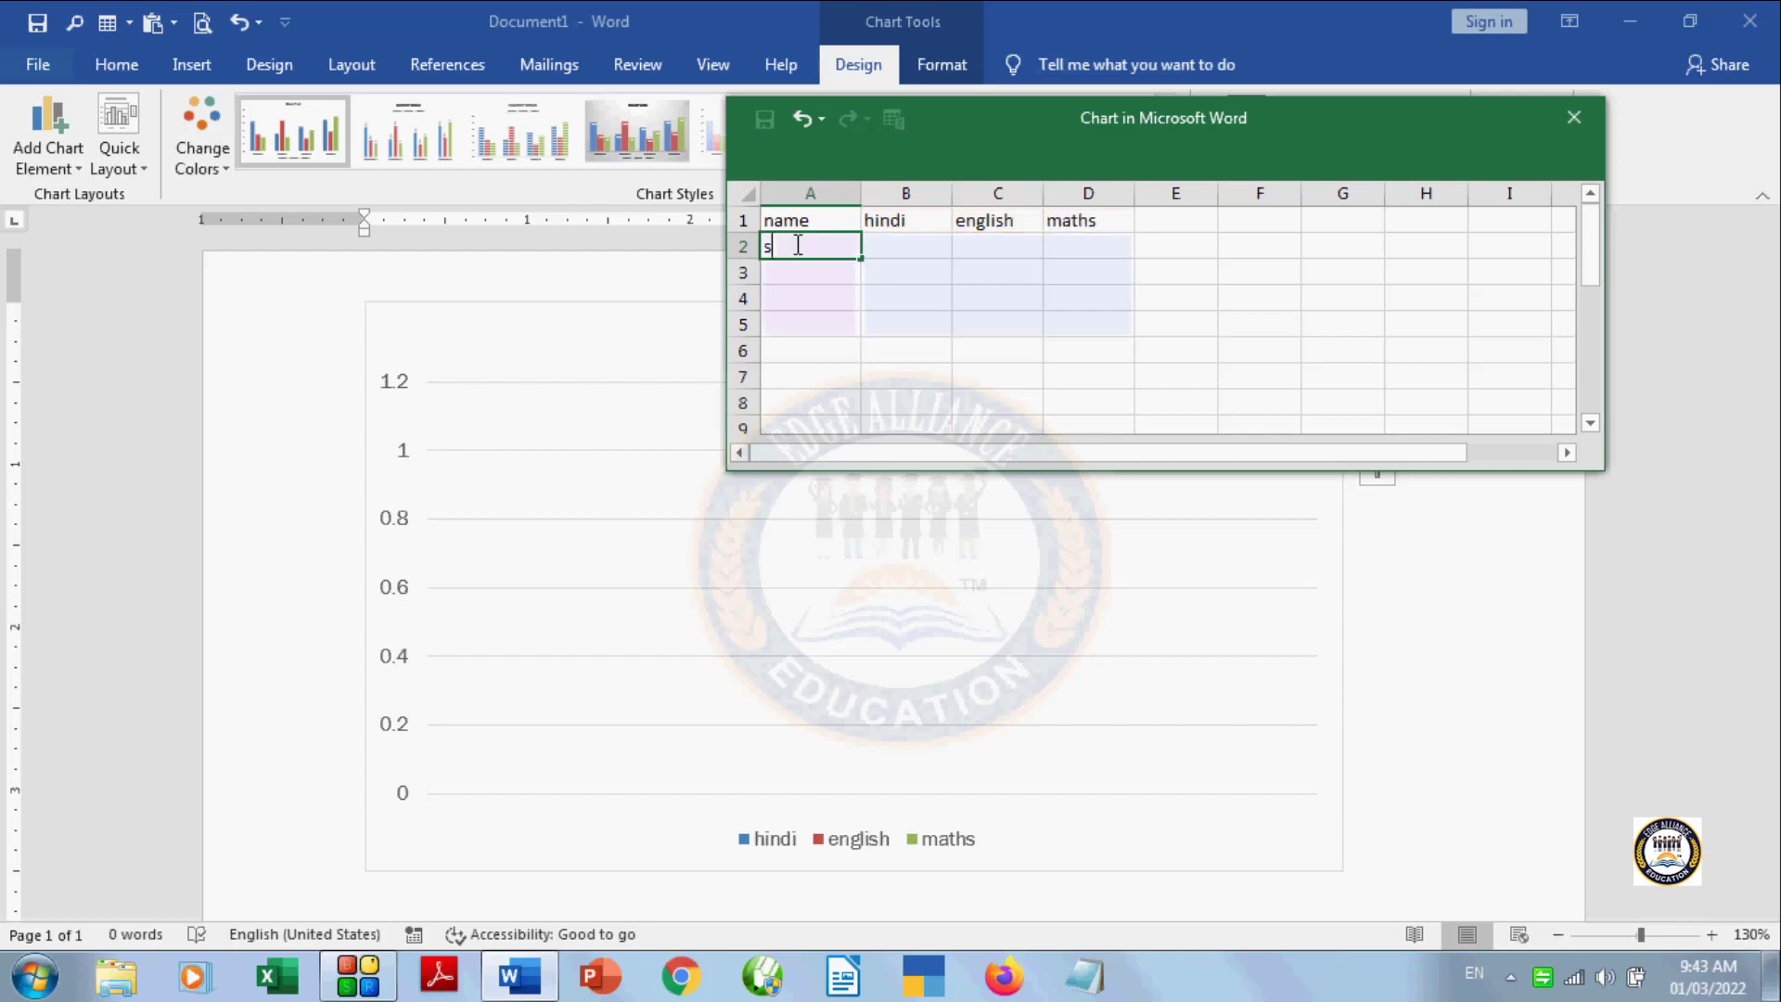
type("hiva")
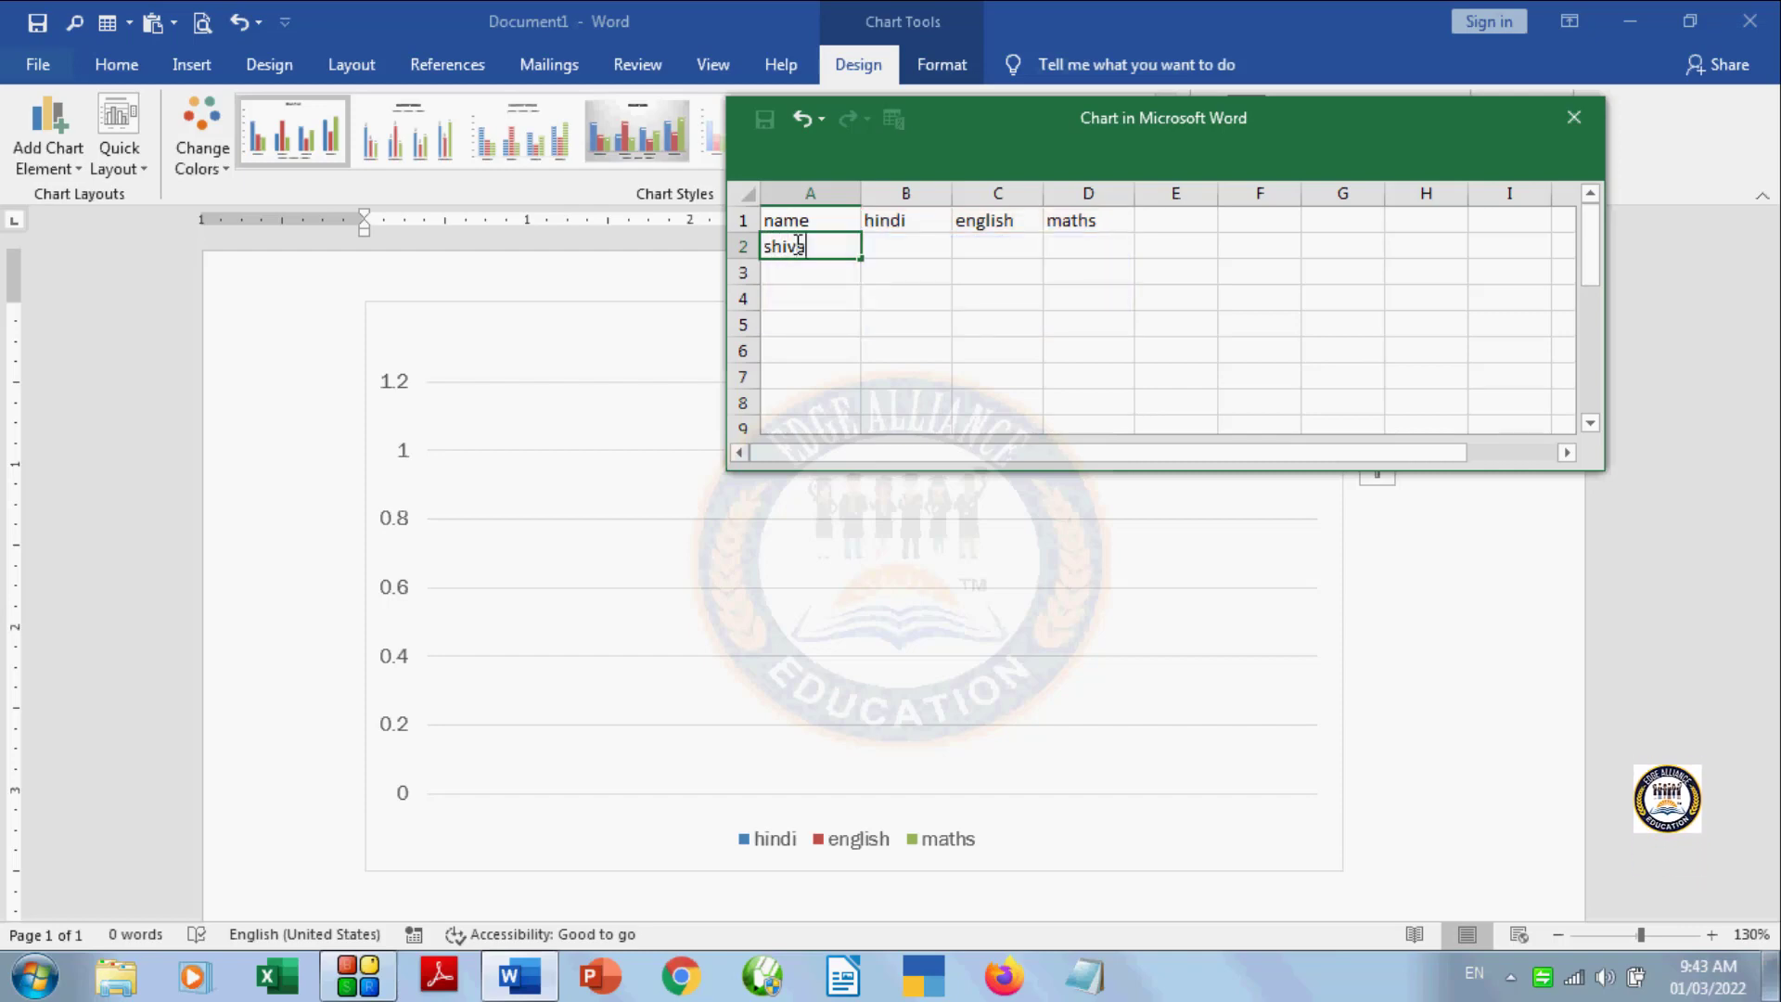
type("ni")
key("Tab")
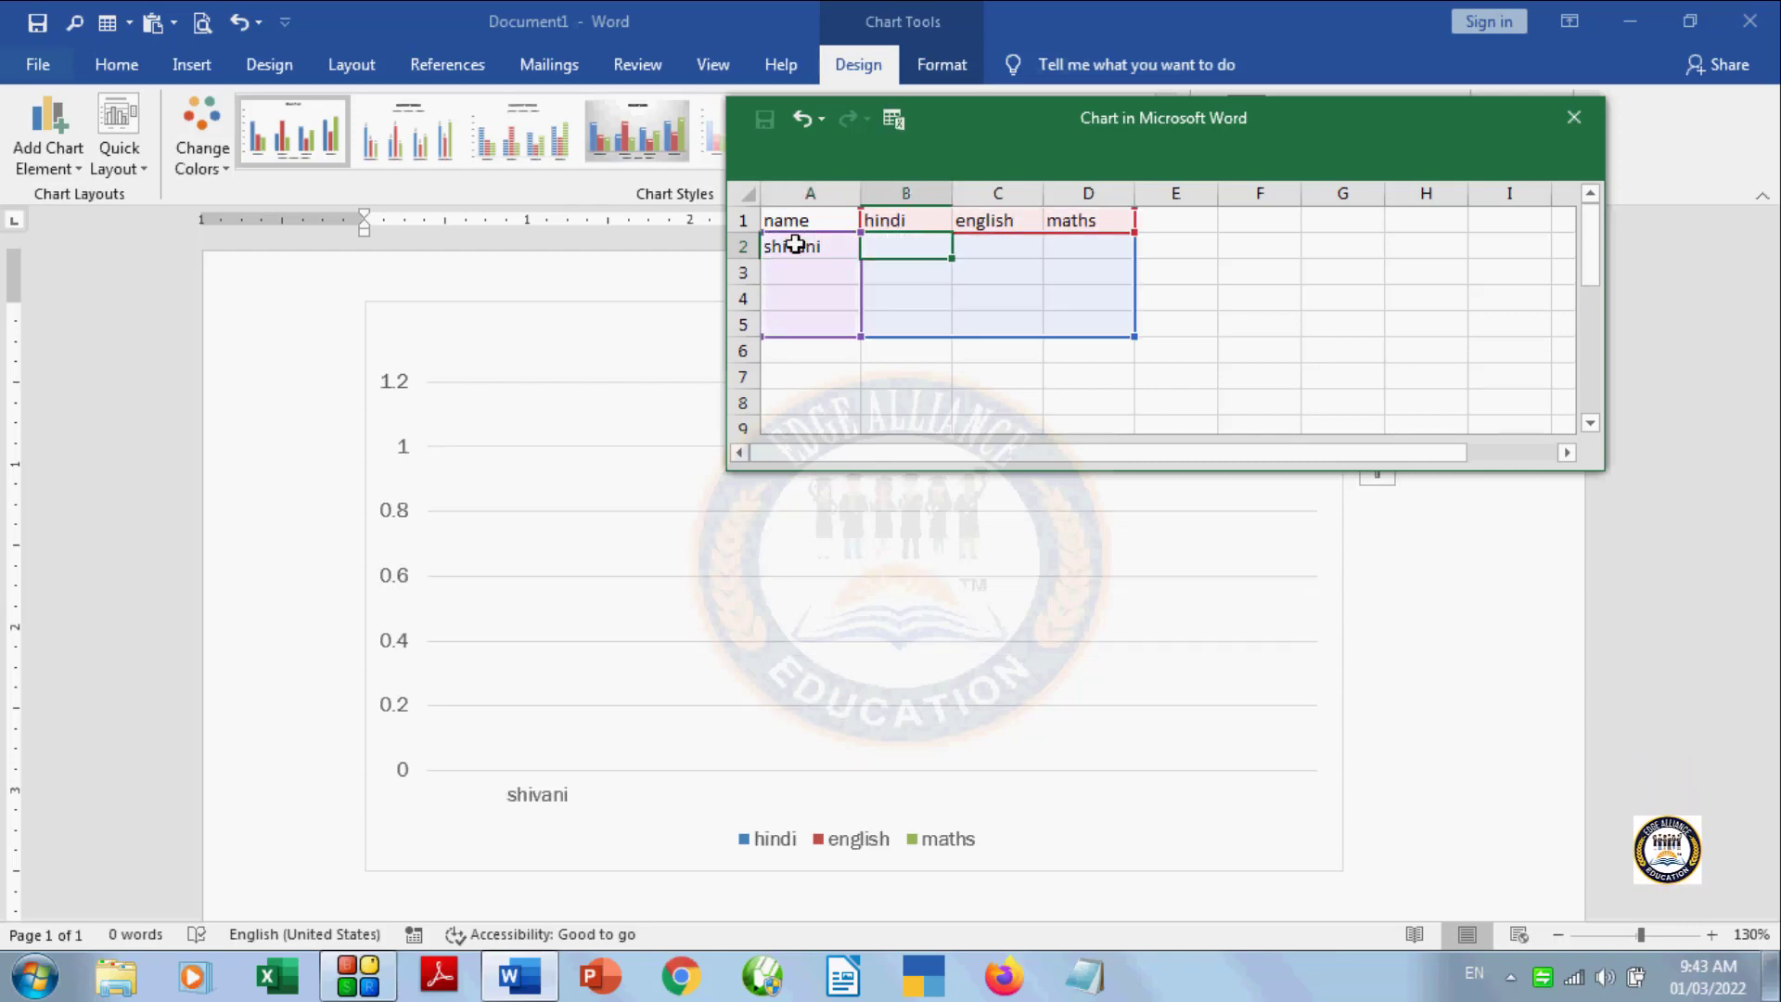
type("78")
key("Tab")
type("96")
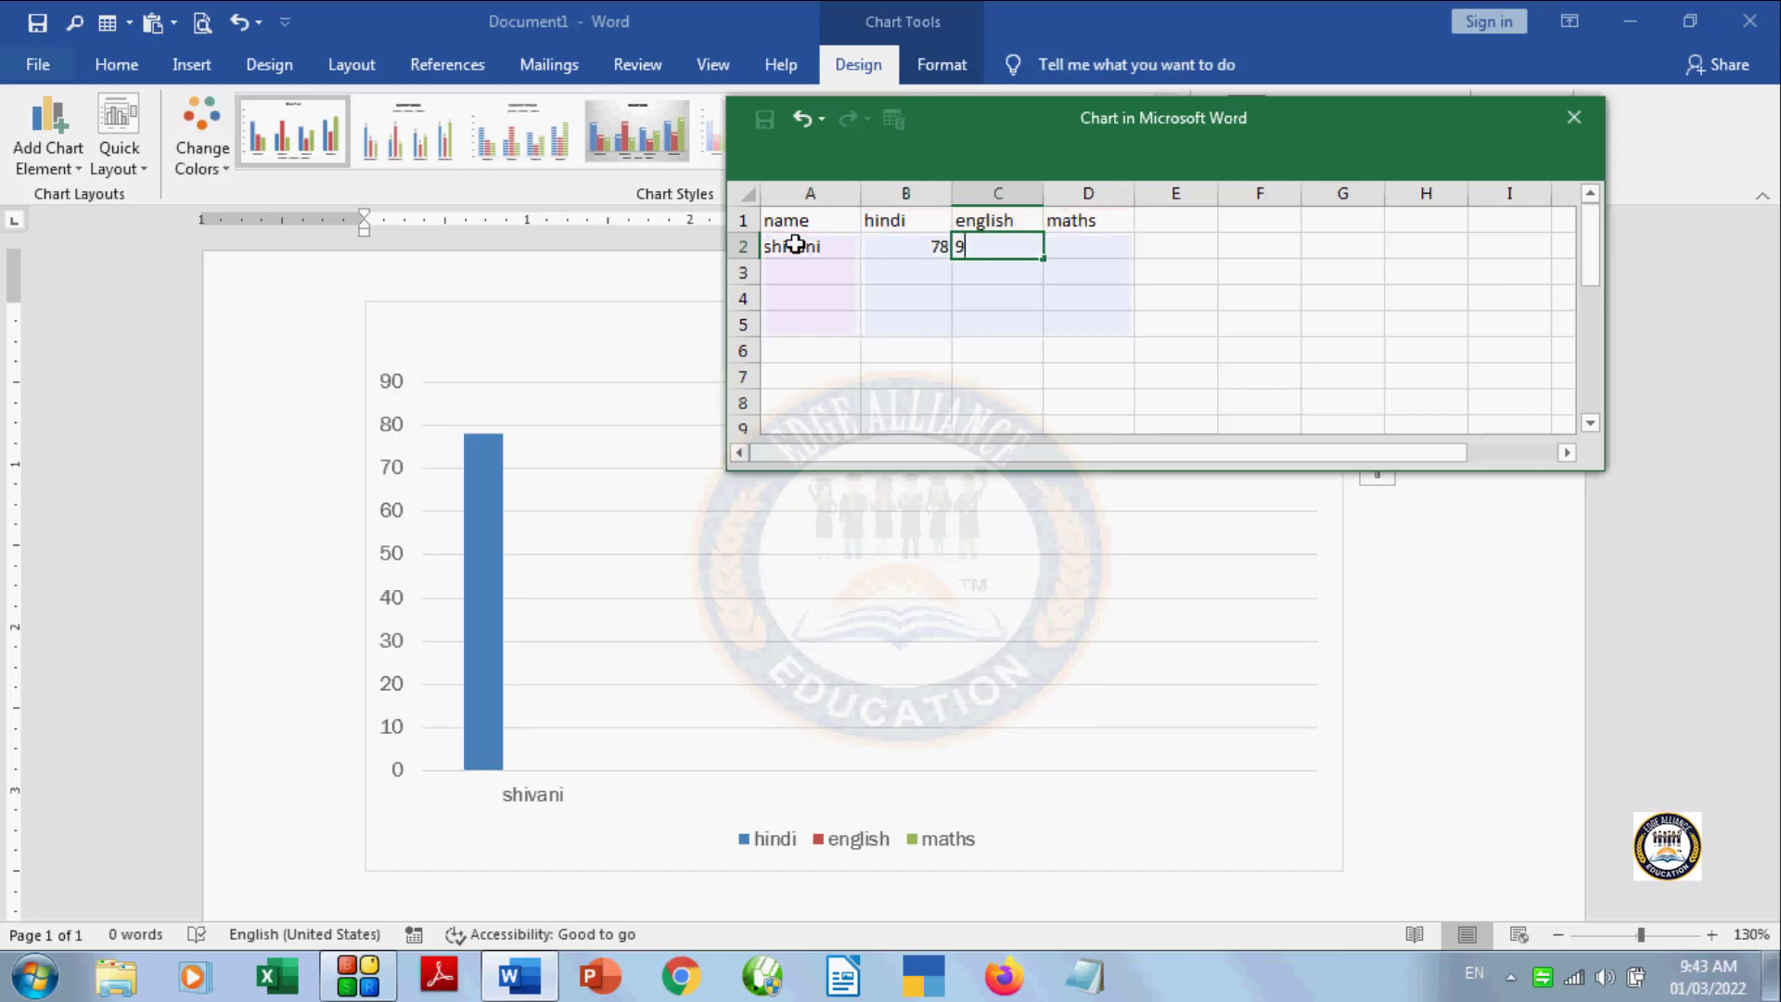
key("Tab")
type("85")
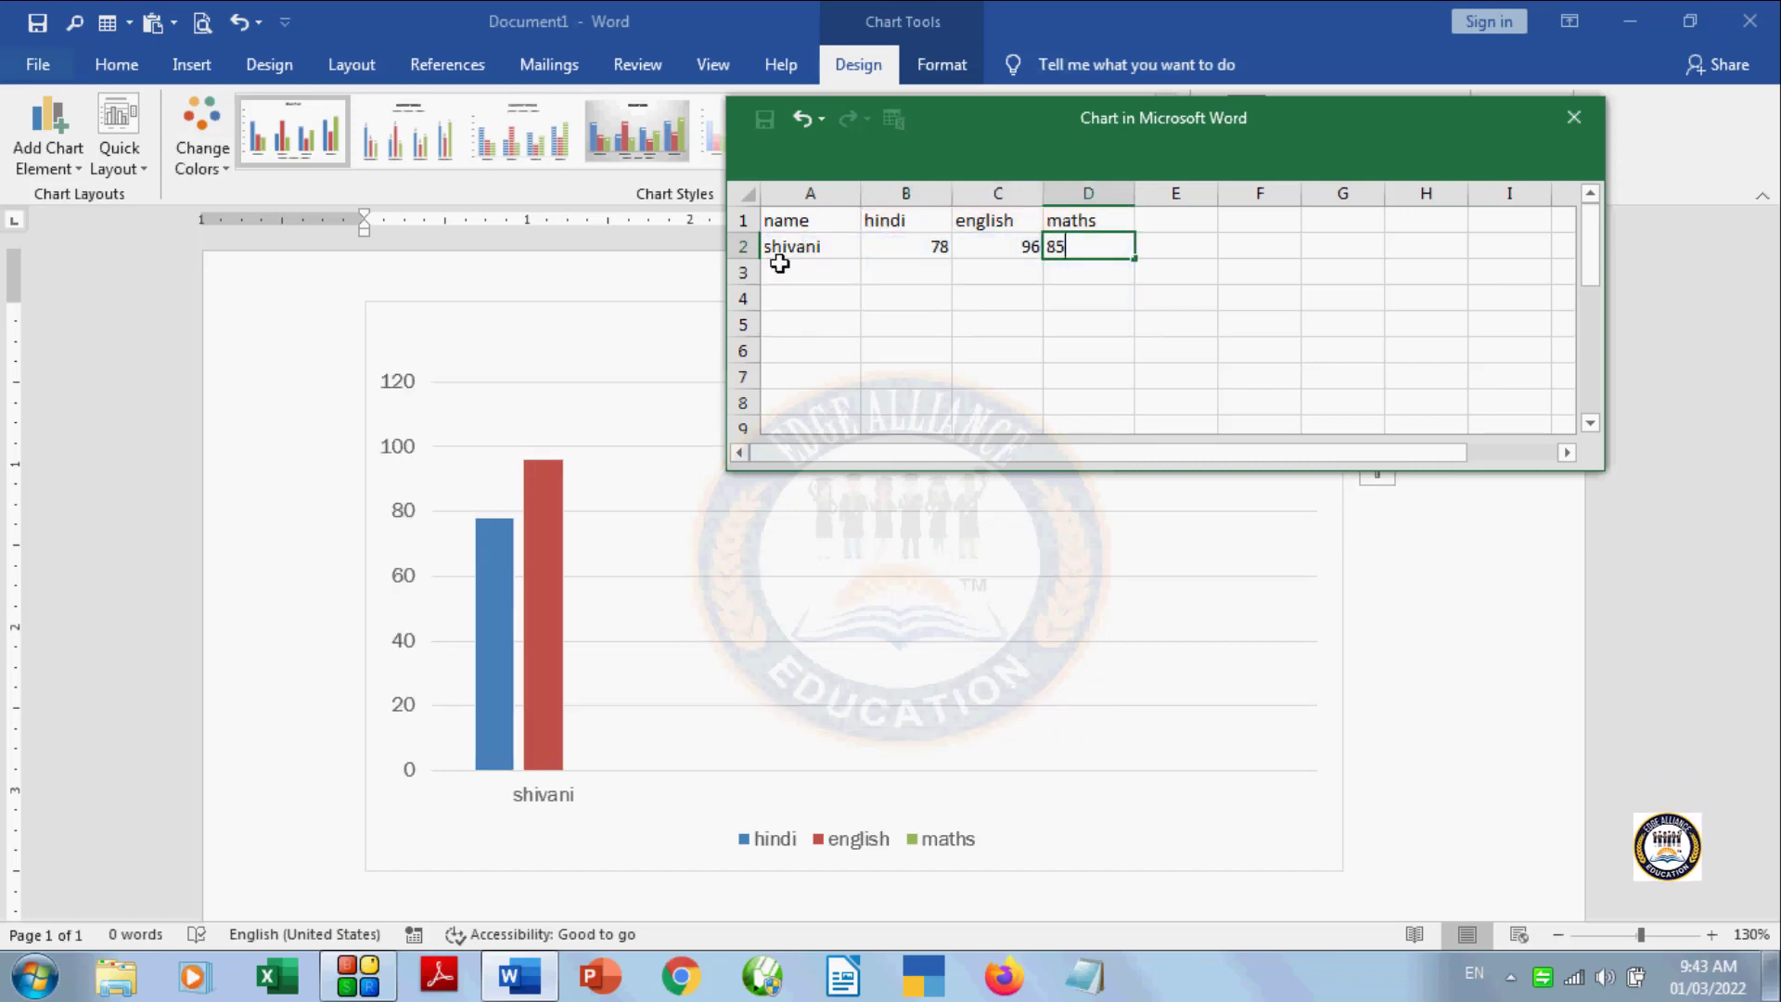
Step: Fill row 3 with the second student's name and the marks 96 for hindi, 74 for english and 85 for maths
left_click(788, 268)
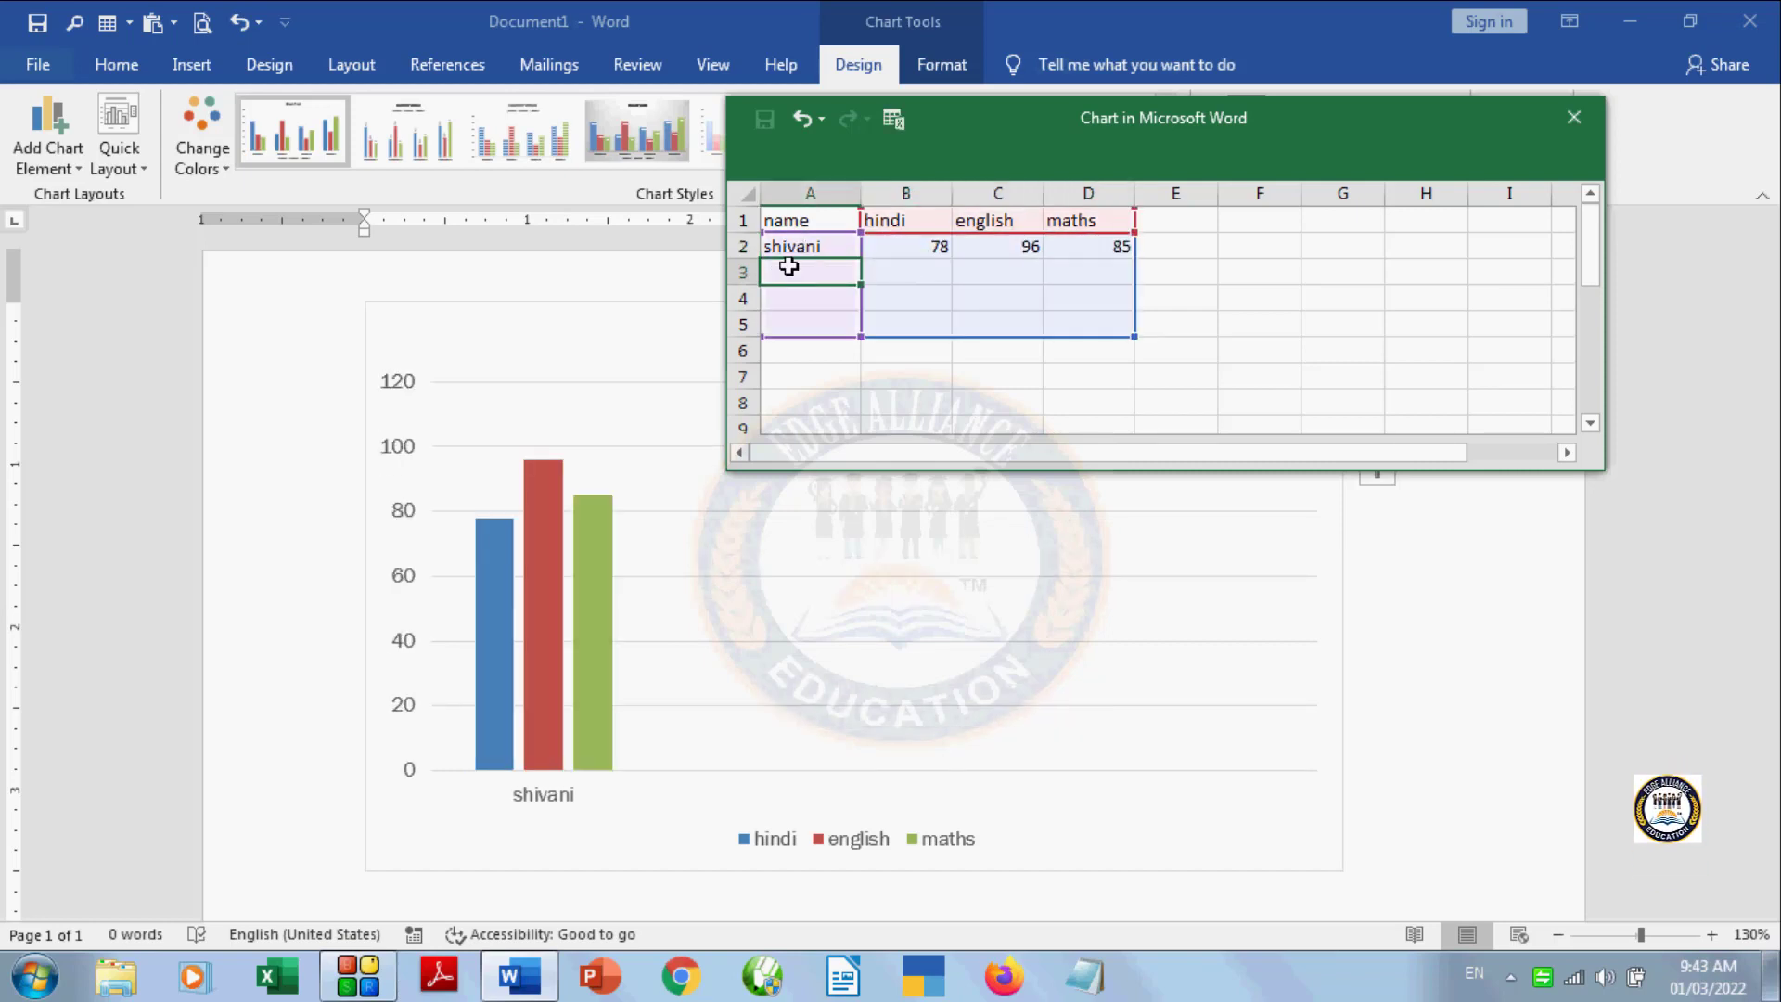
type("saty")
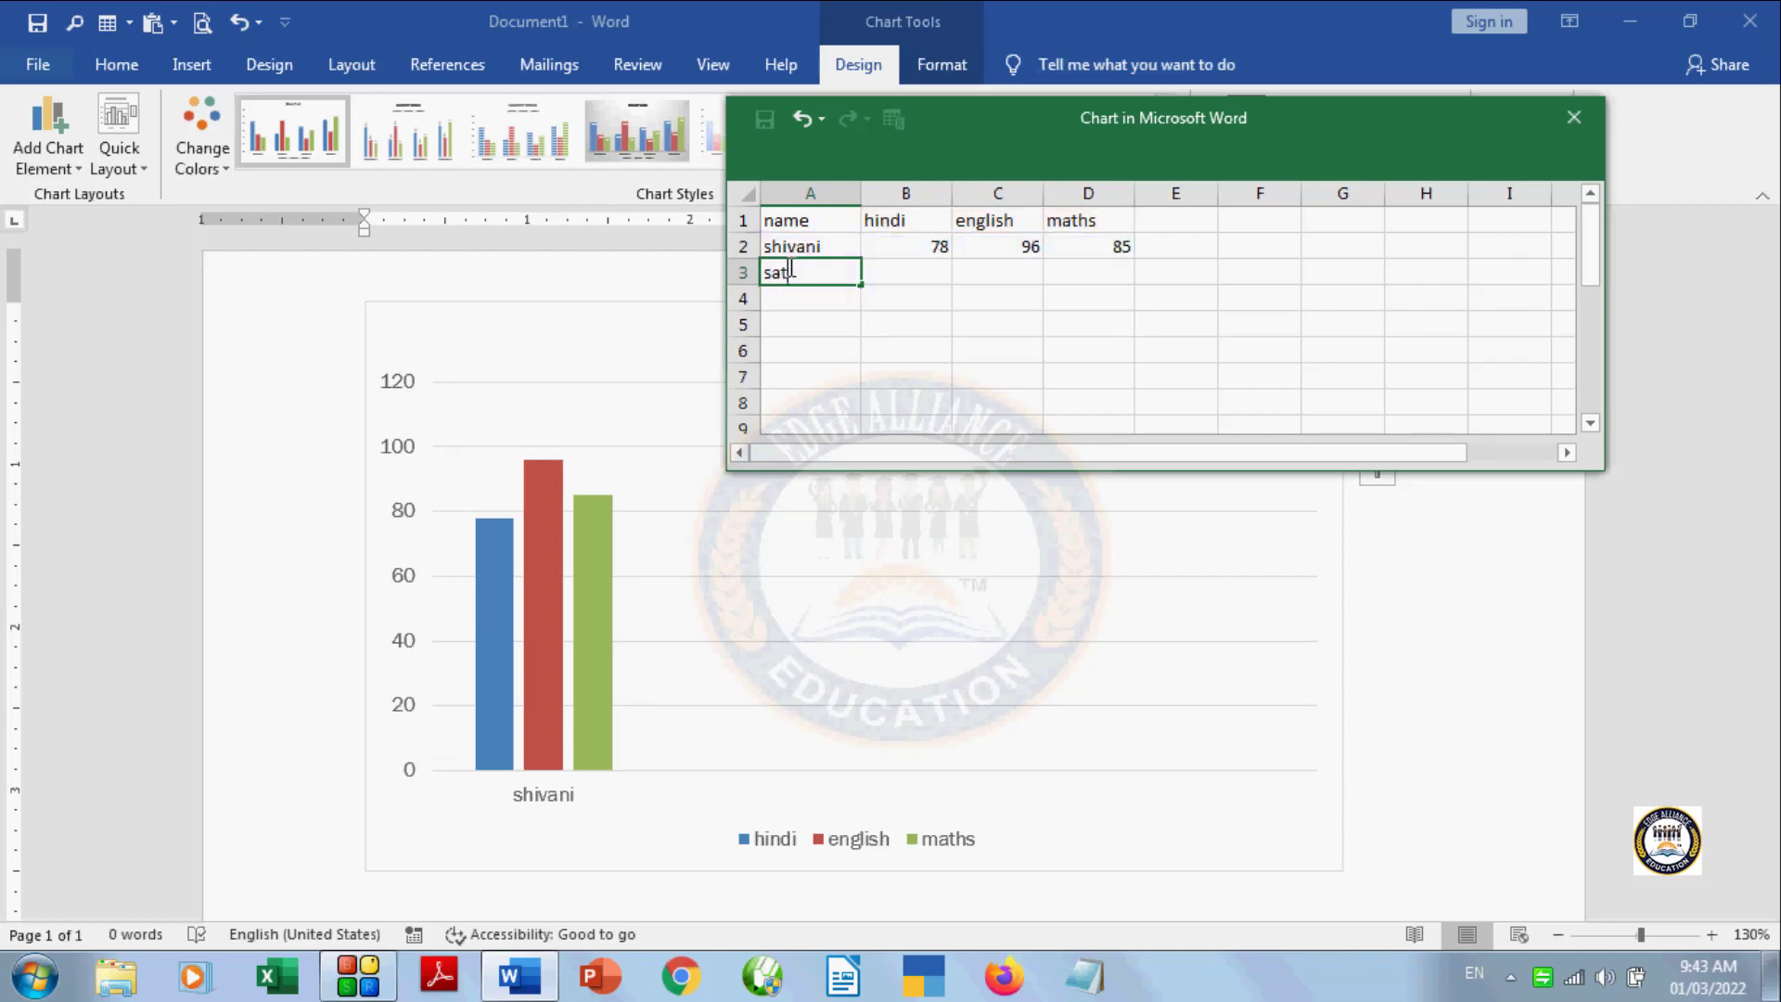
type("a")
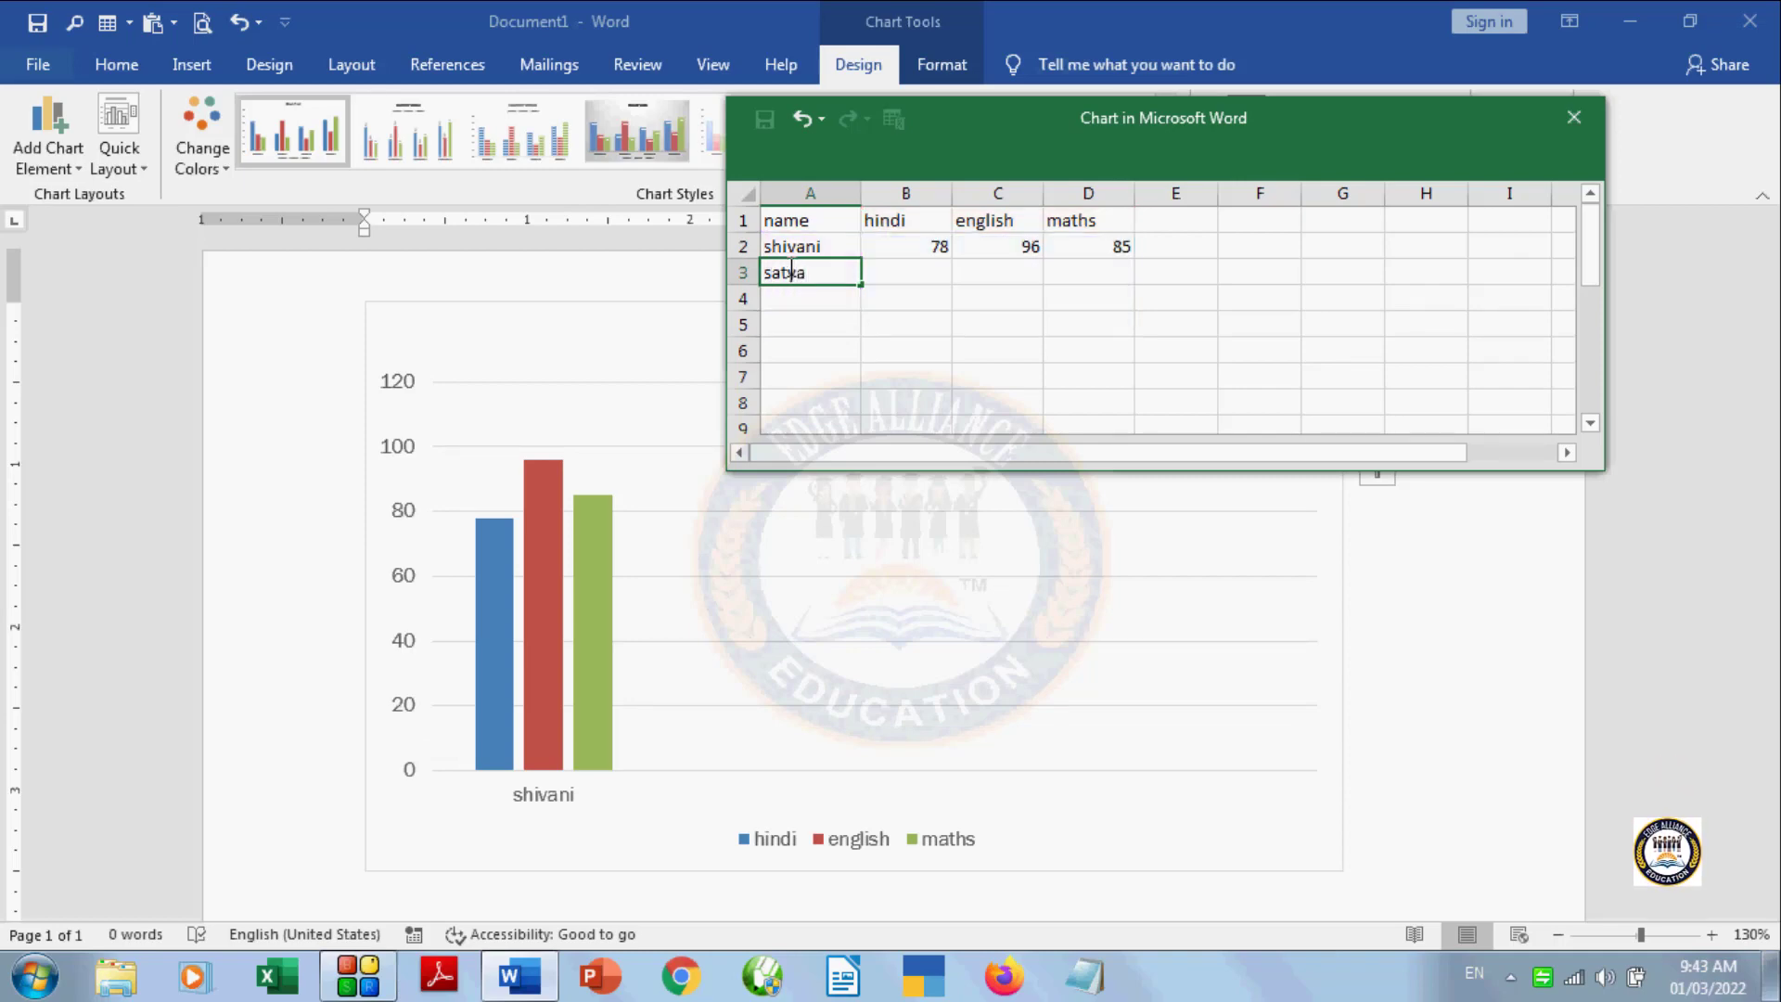
key("Tab")
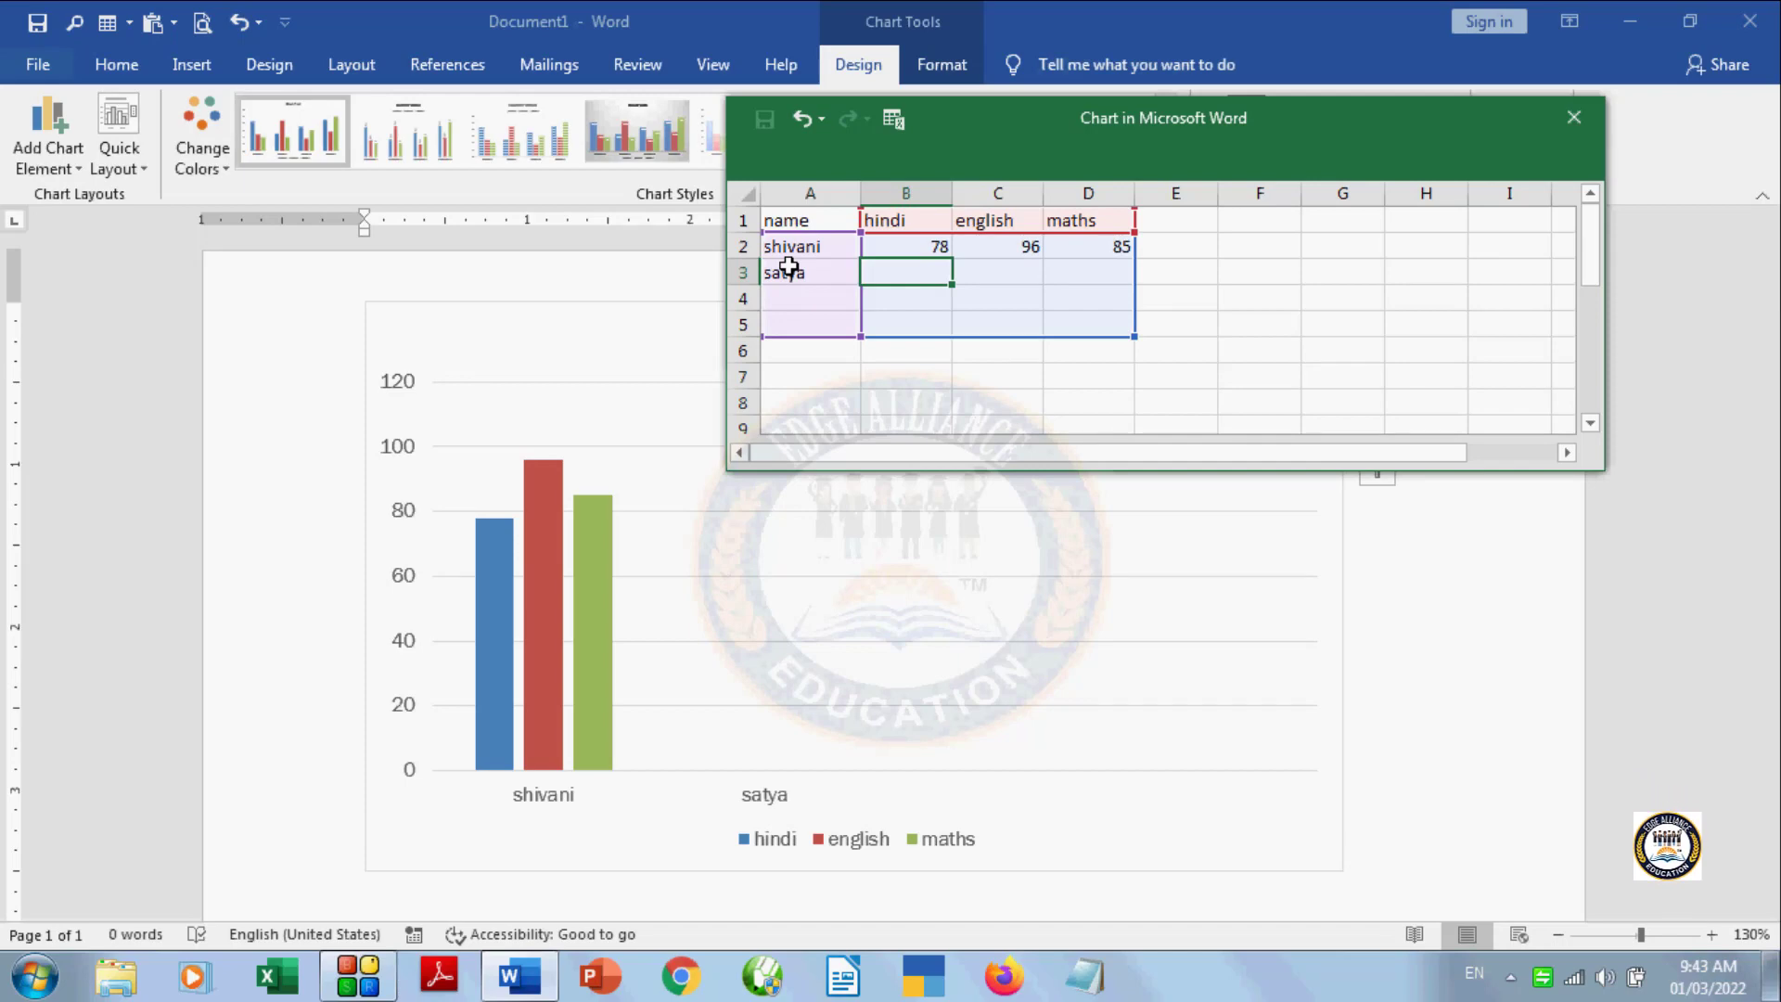
type("96")
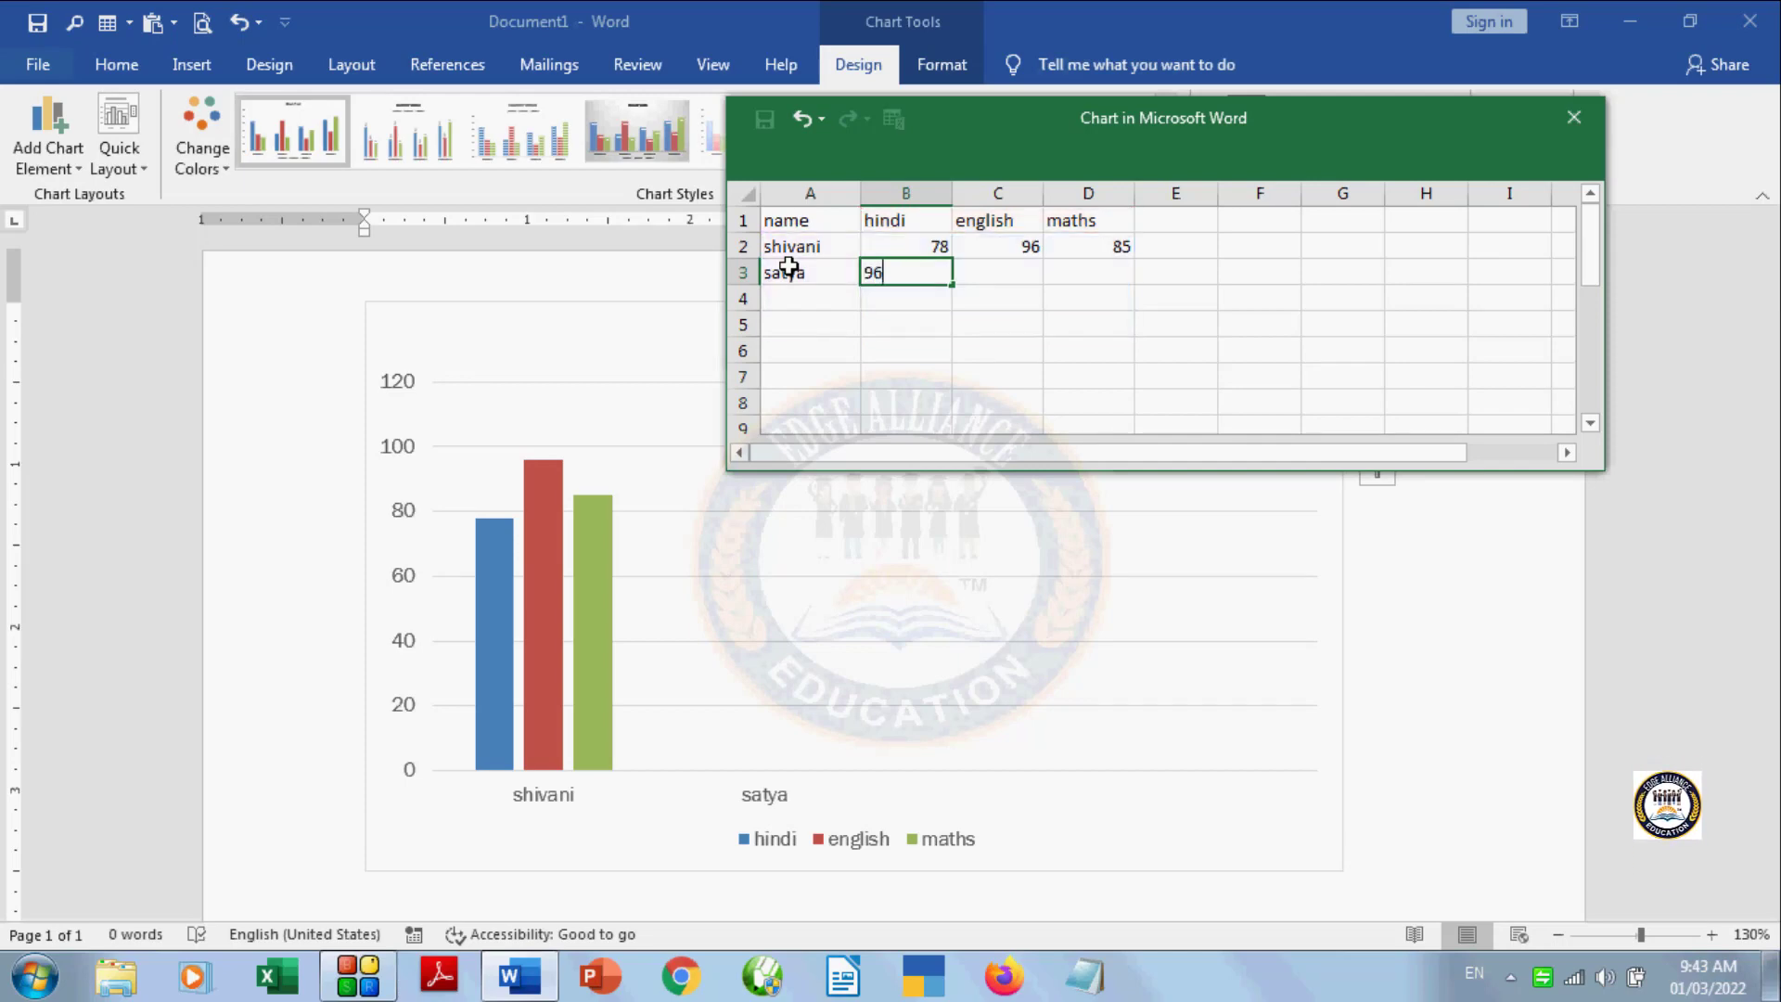
key("Tab")
type("74")
key("Tab")
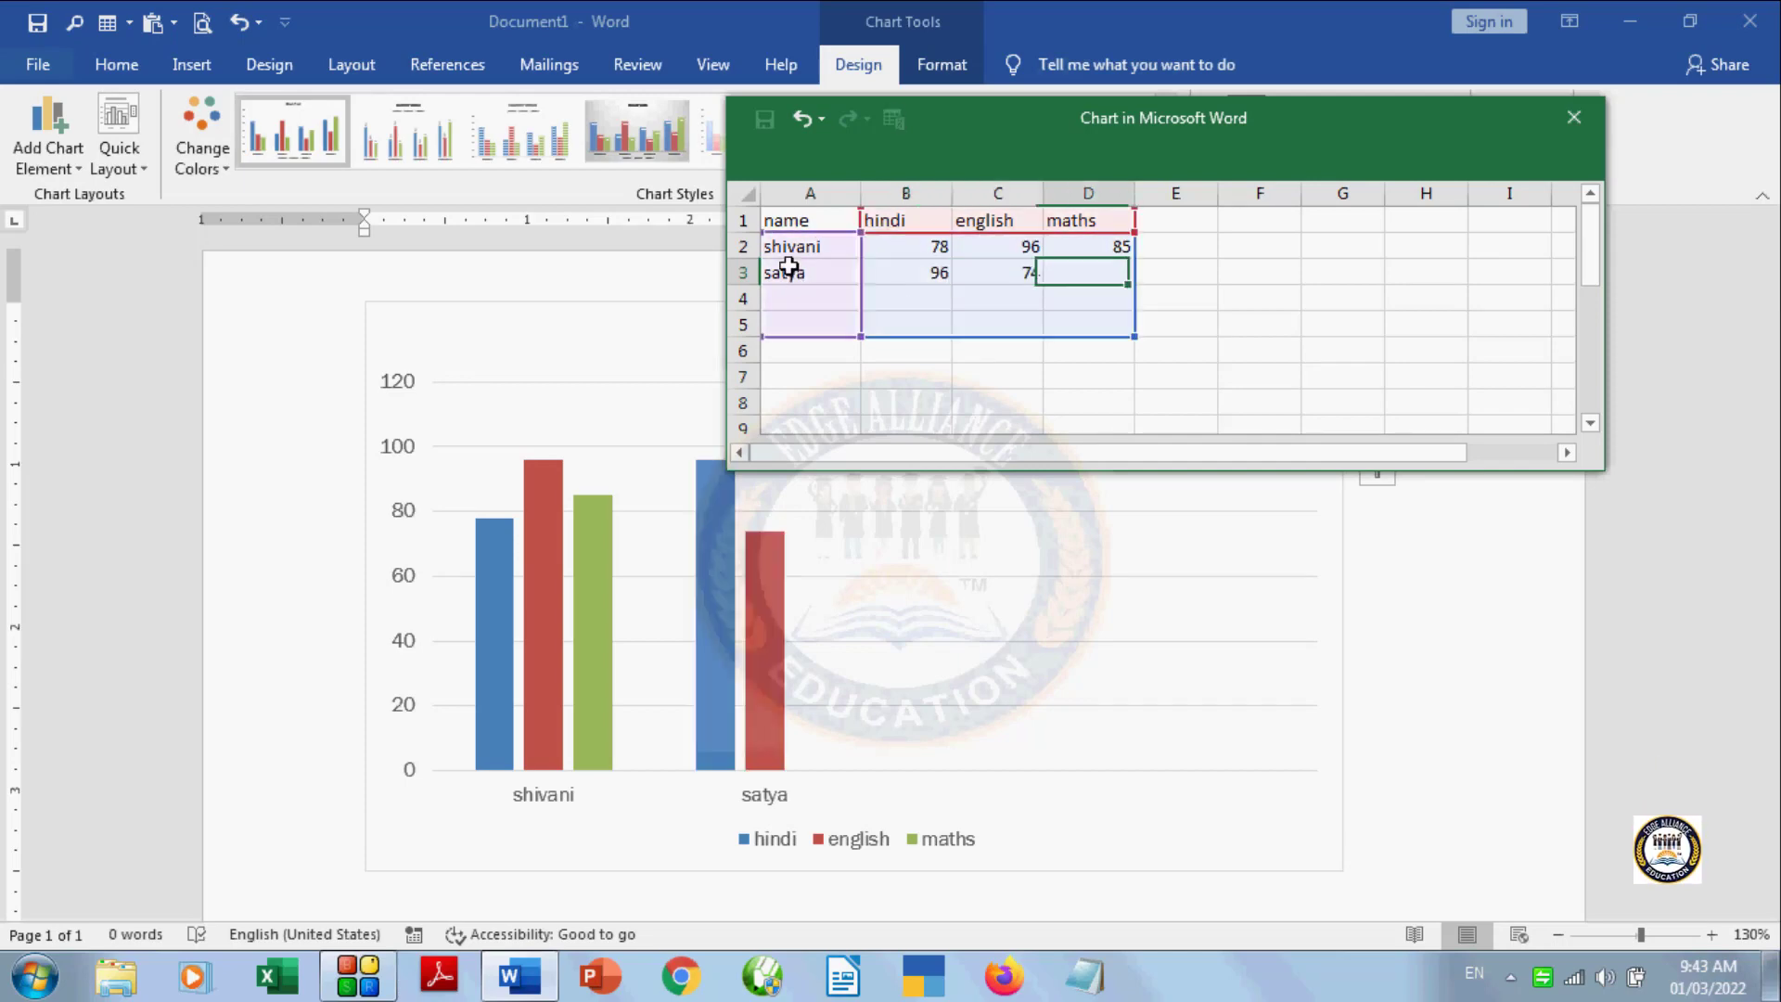
type("85")
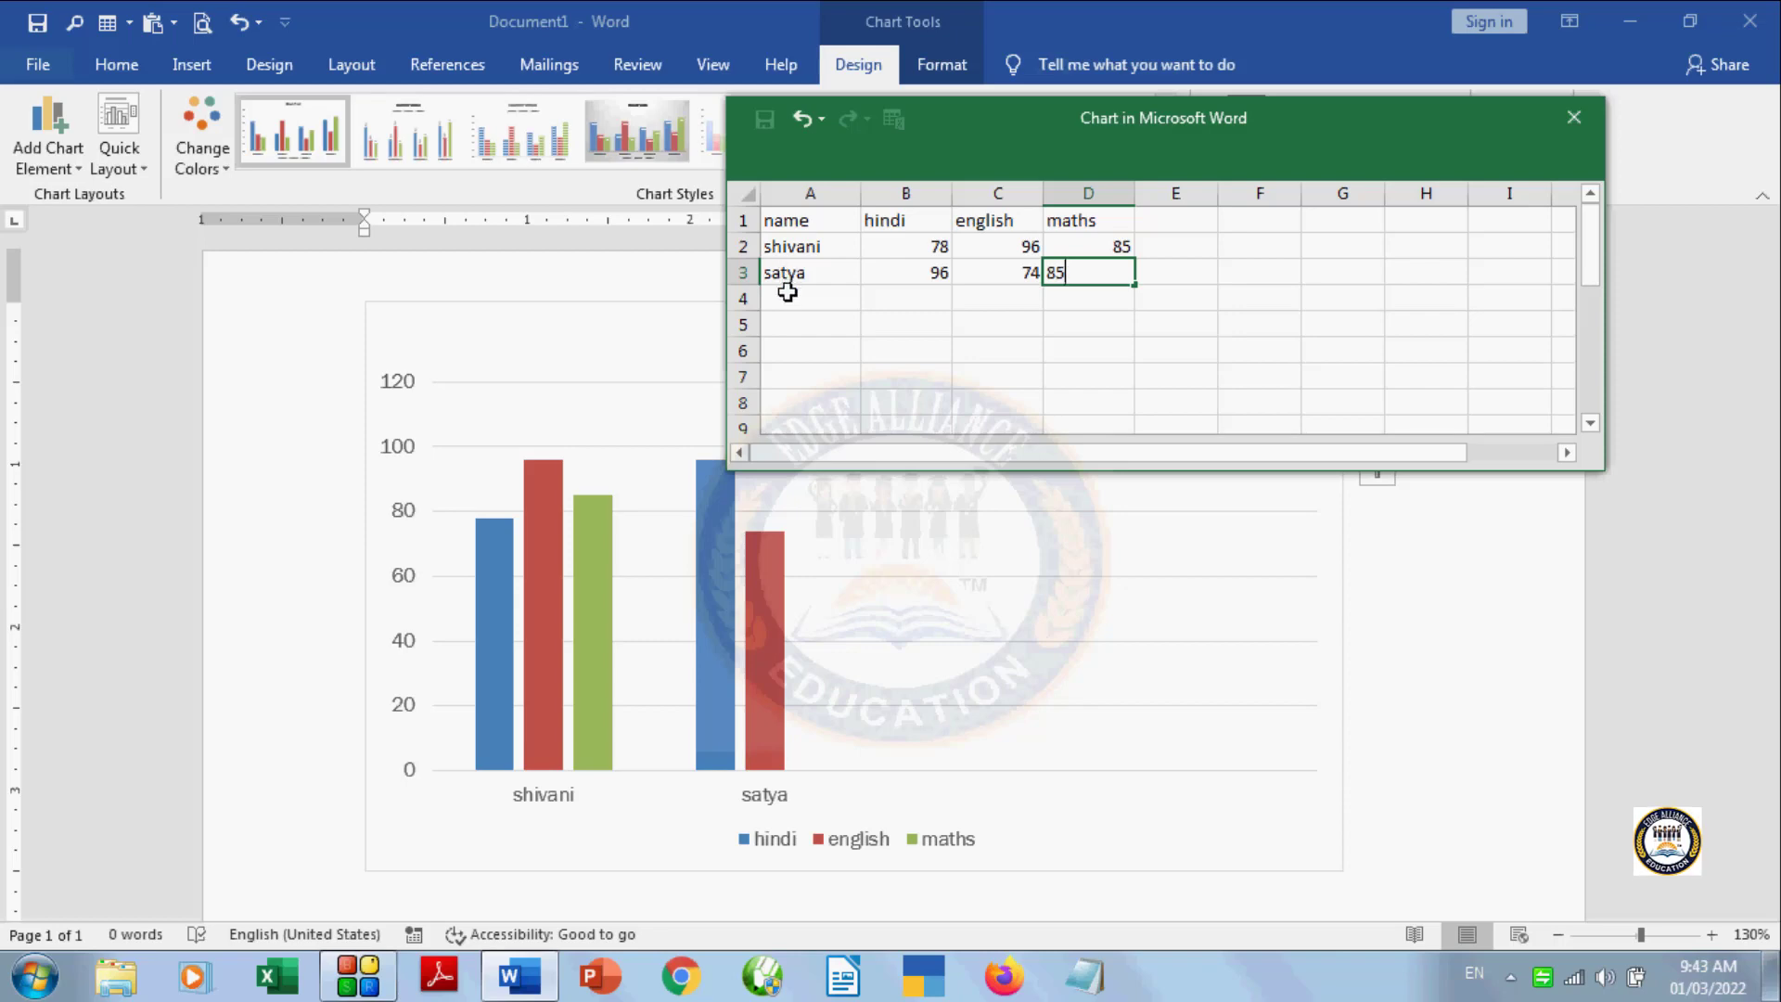
Step: Fill row 4 with the third student's name and marks 66, 77 and 85, and move the data sheet window farther off the chart
left_click(787, 294)
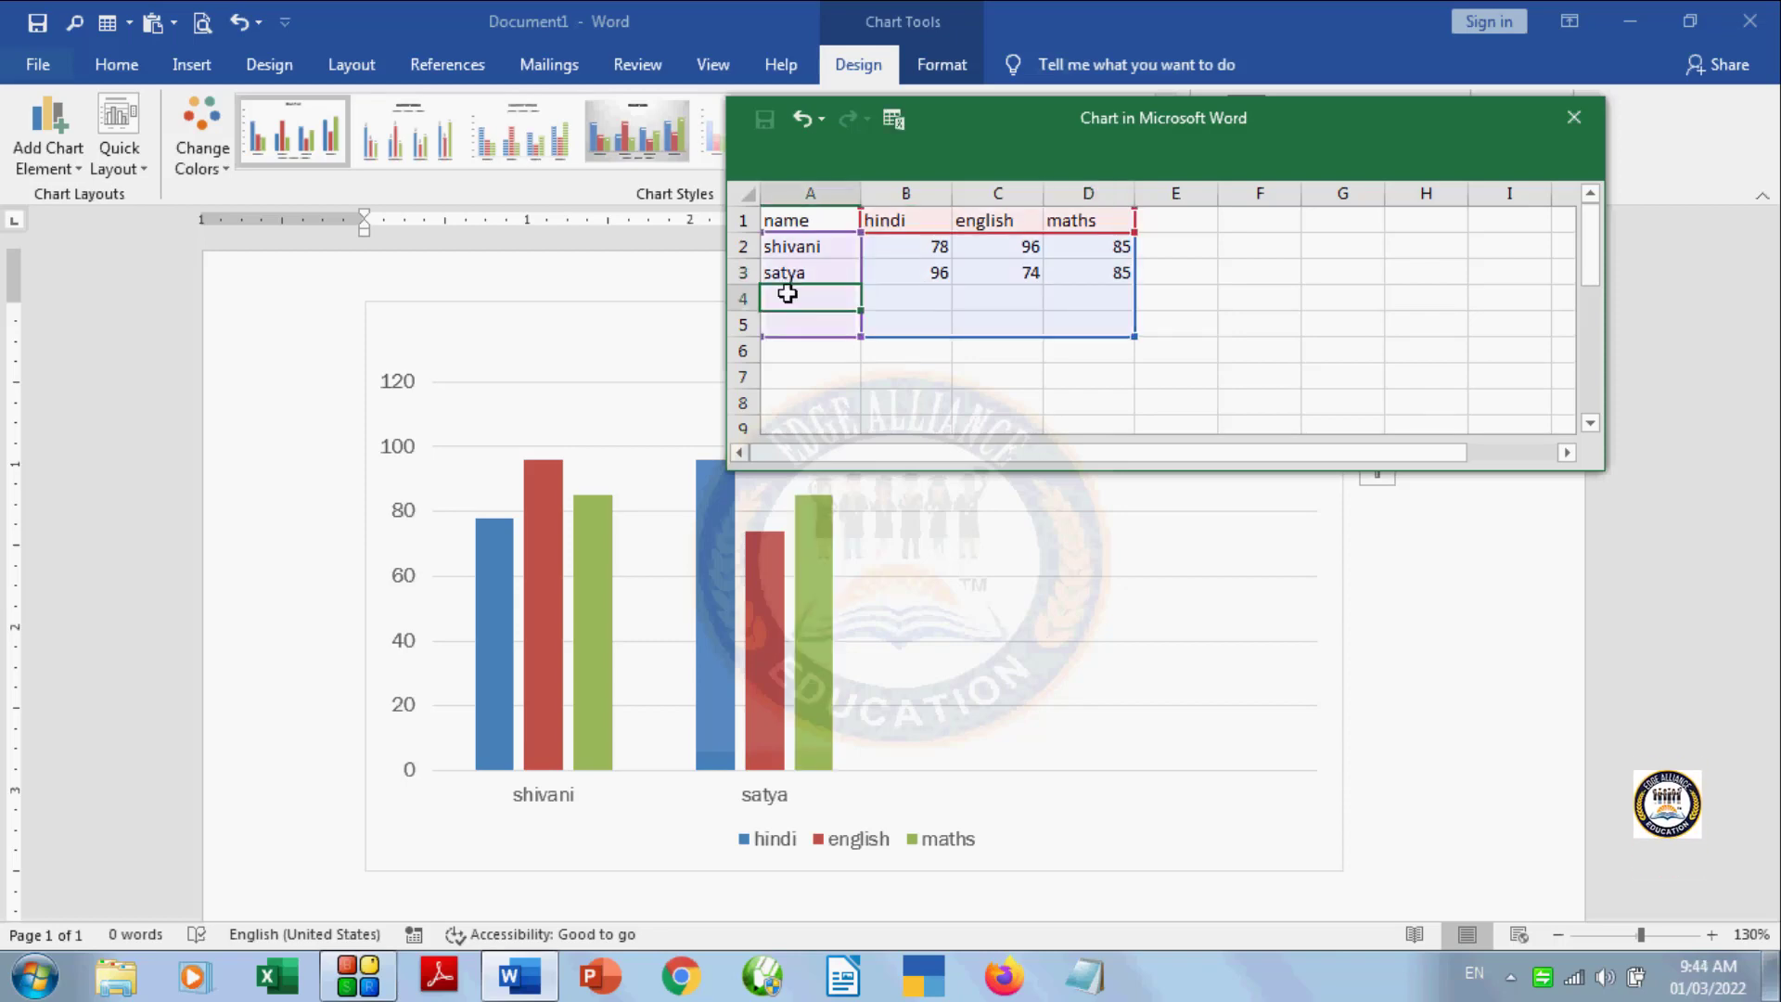
type("priya")
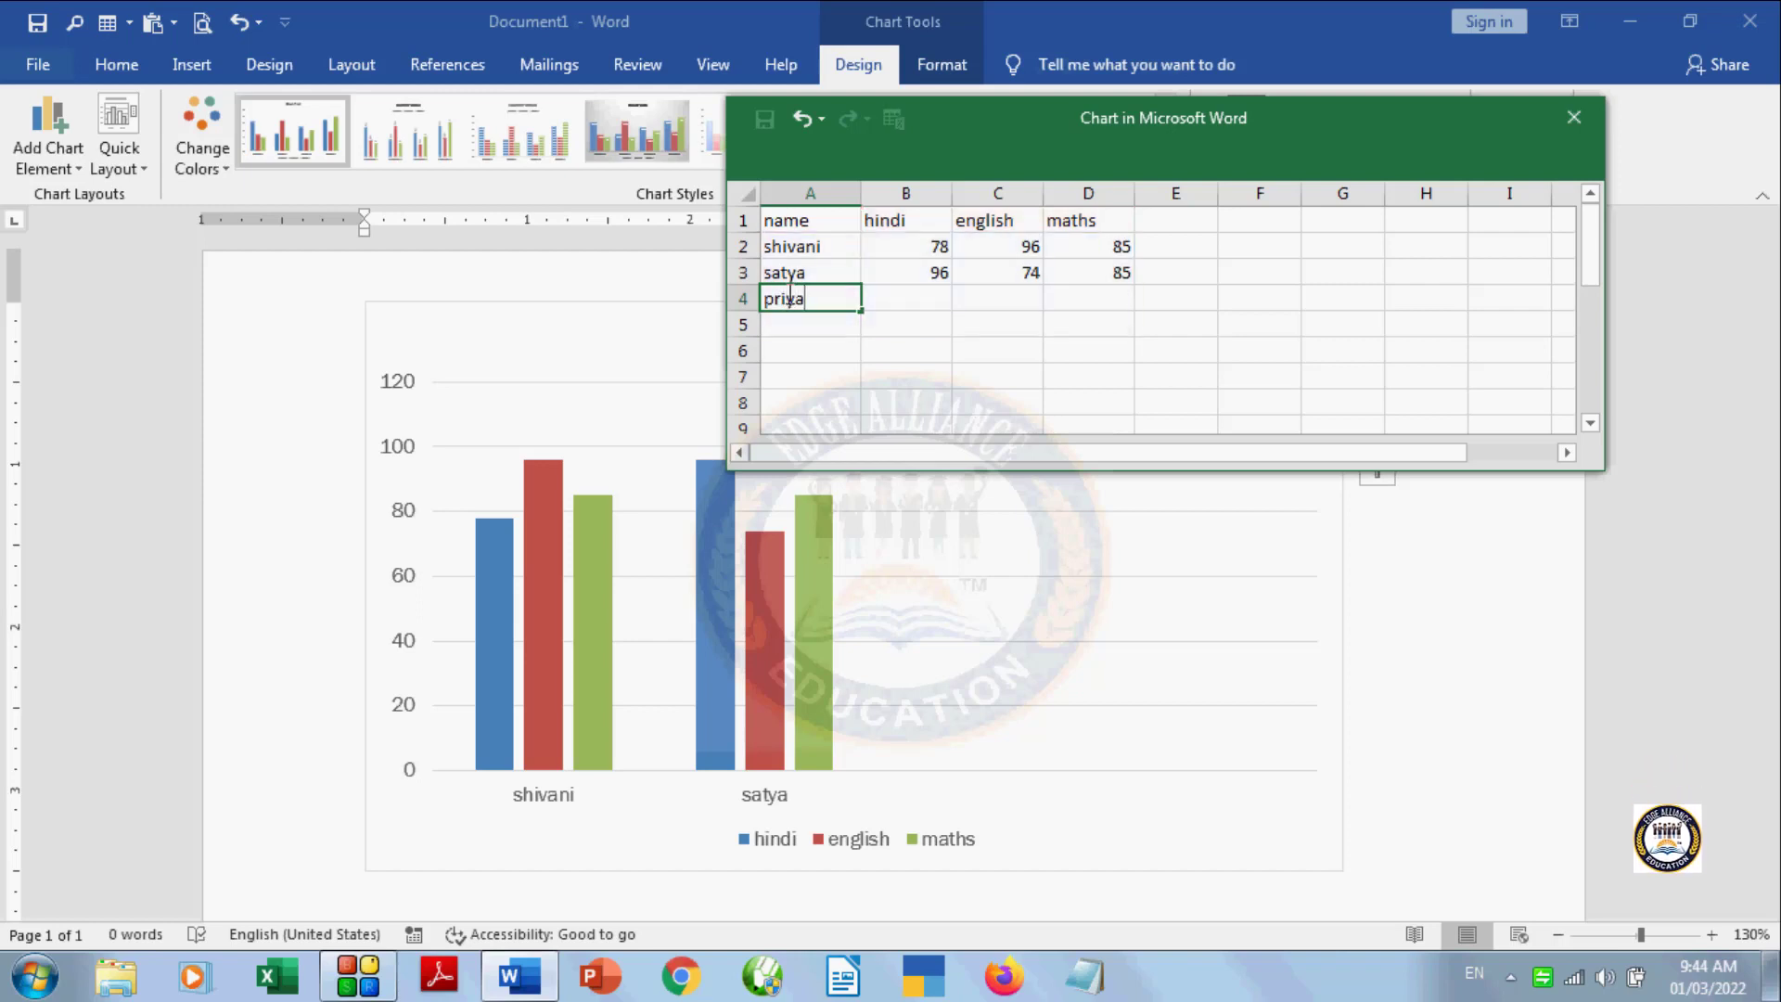
key("Tab")
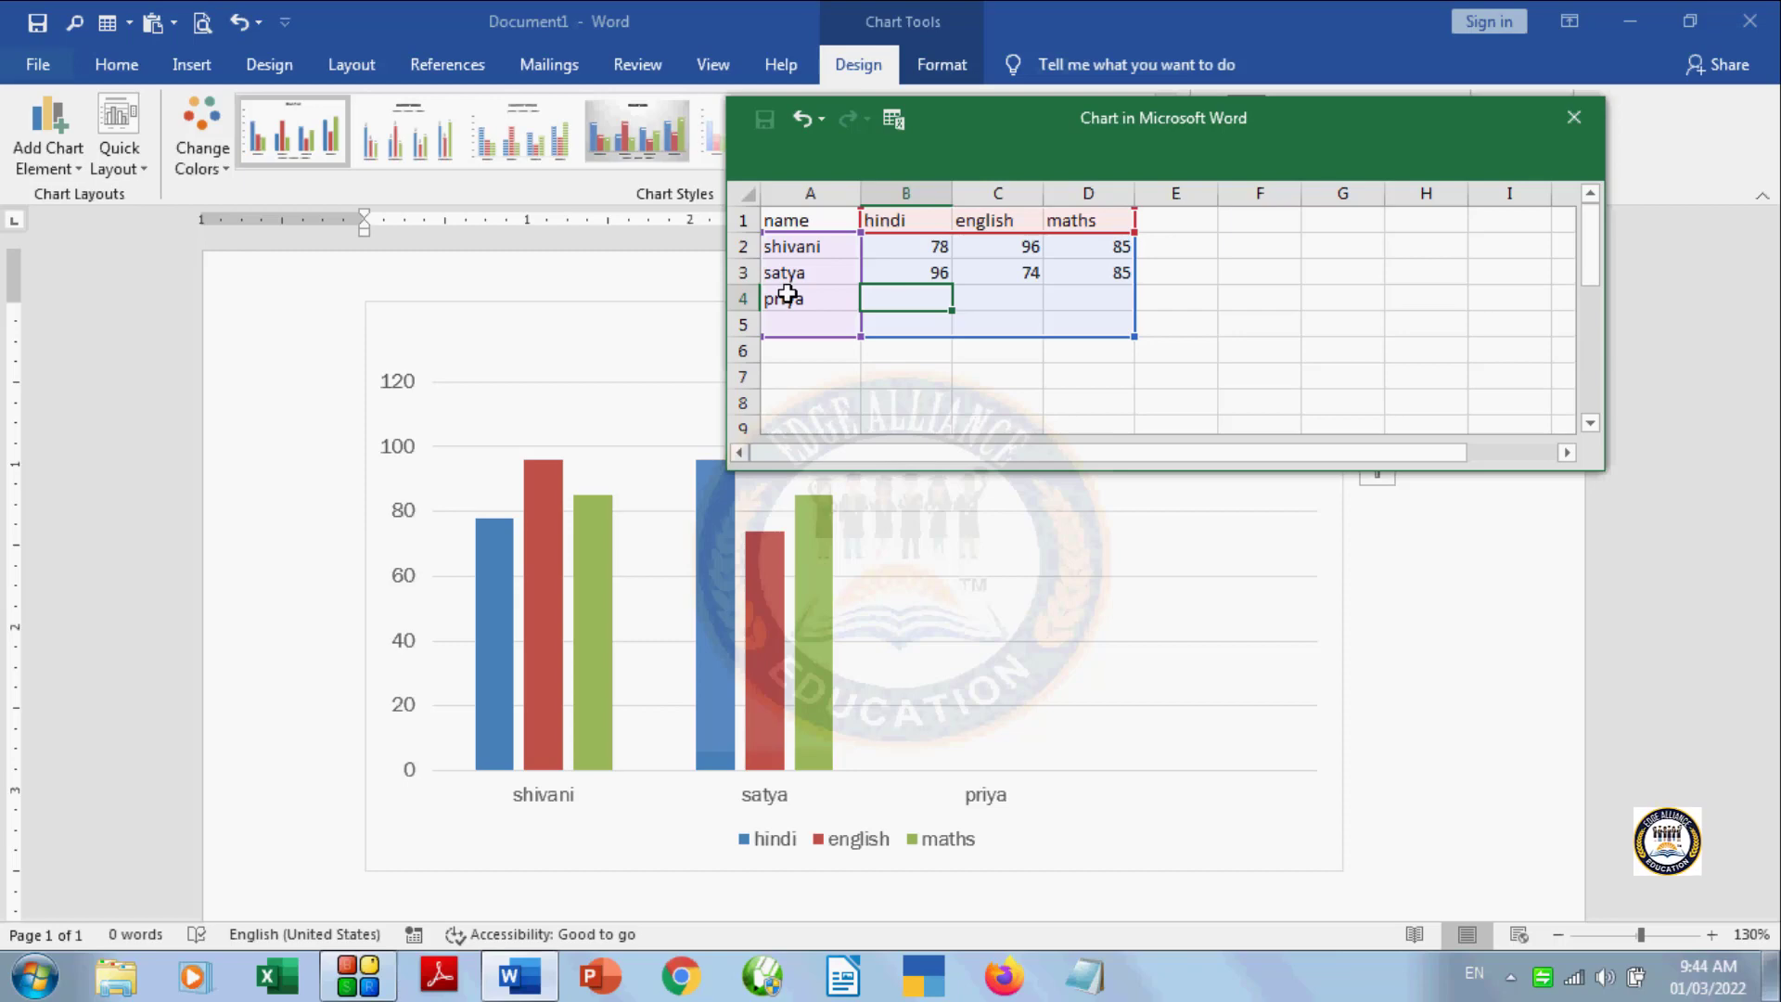
type("66")
key("Tab")
type("77")
key("Tab")
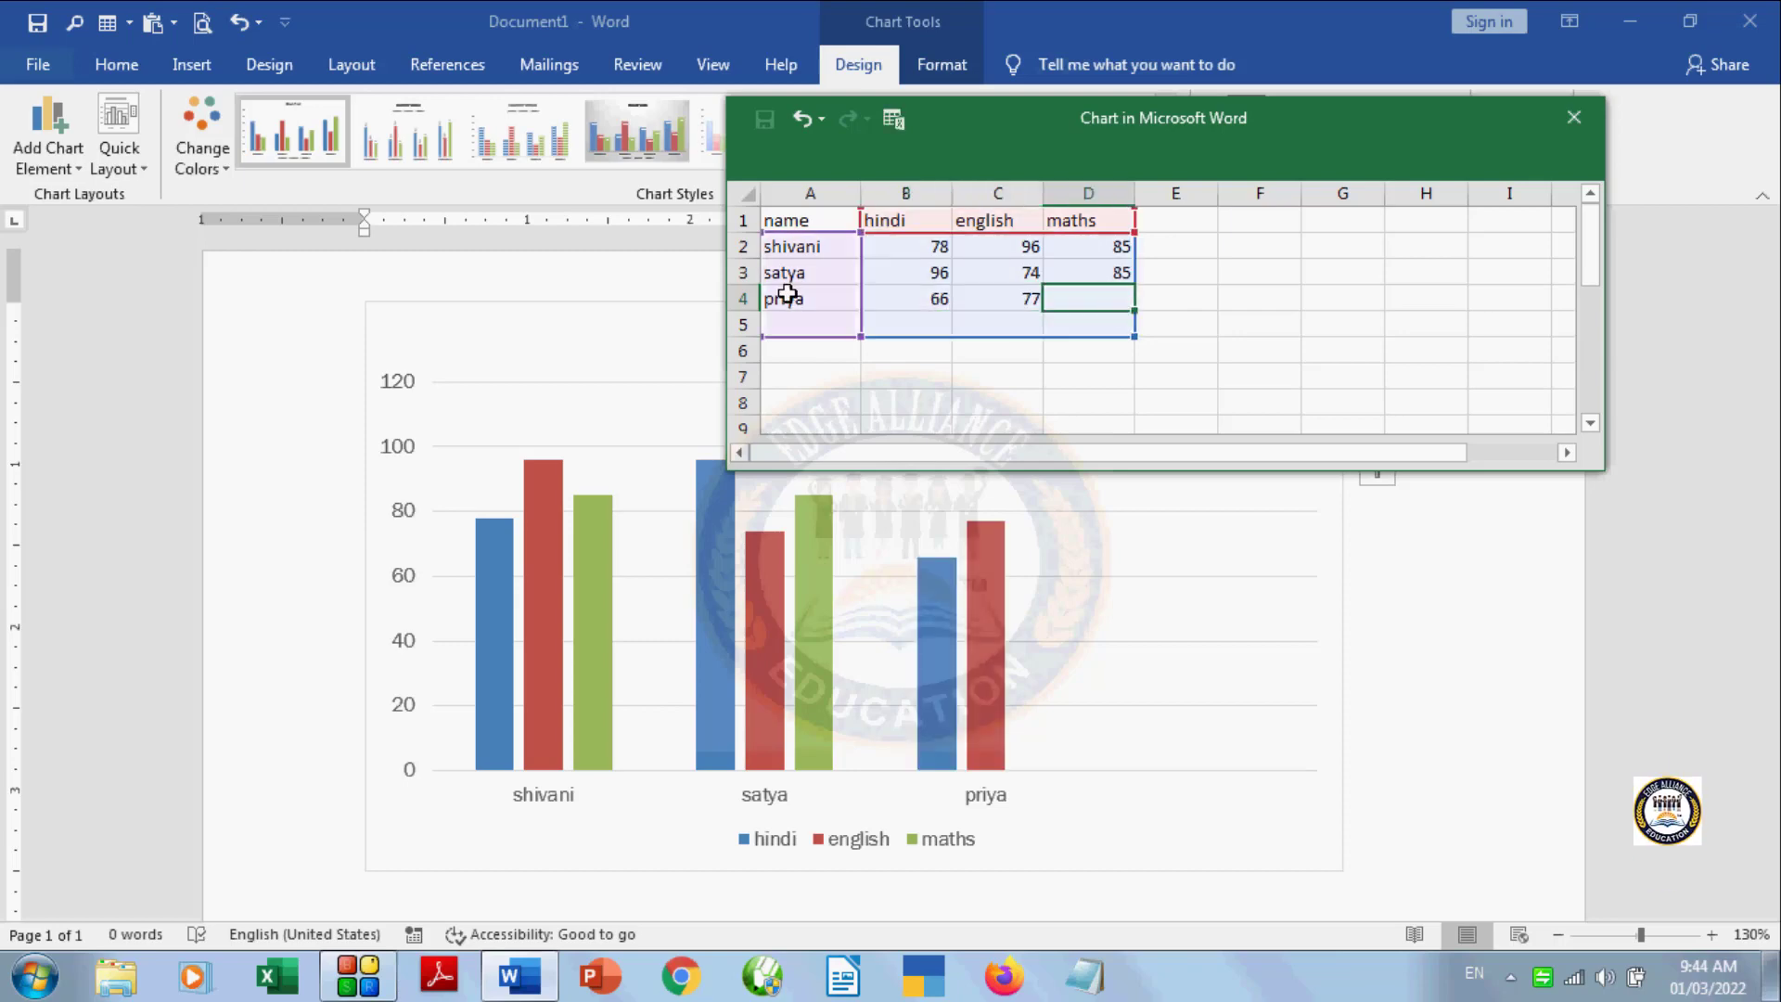
type("85")
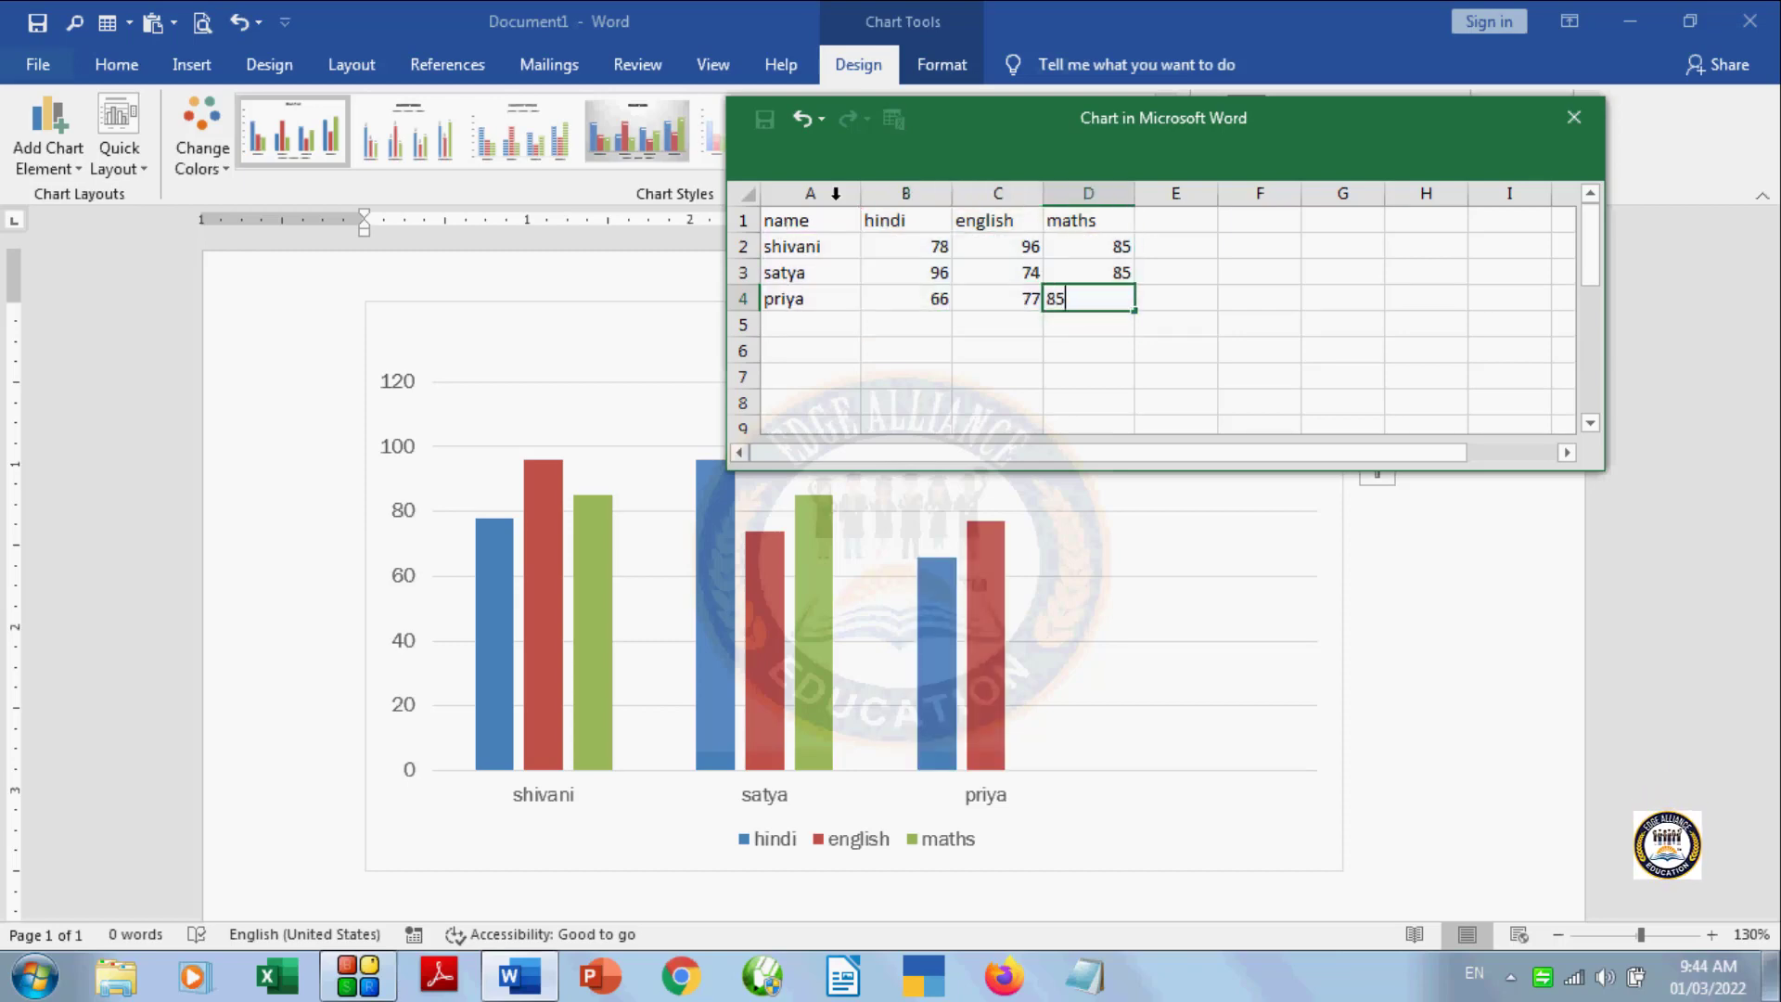
left_click_drag(937, 119, 1053, 128)
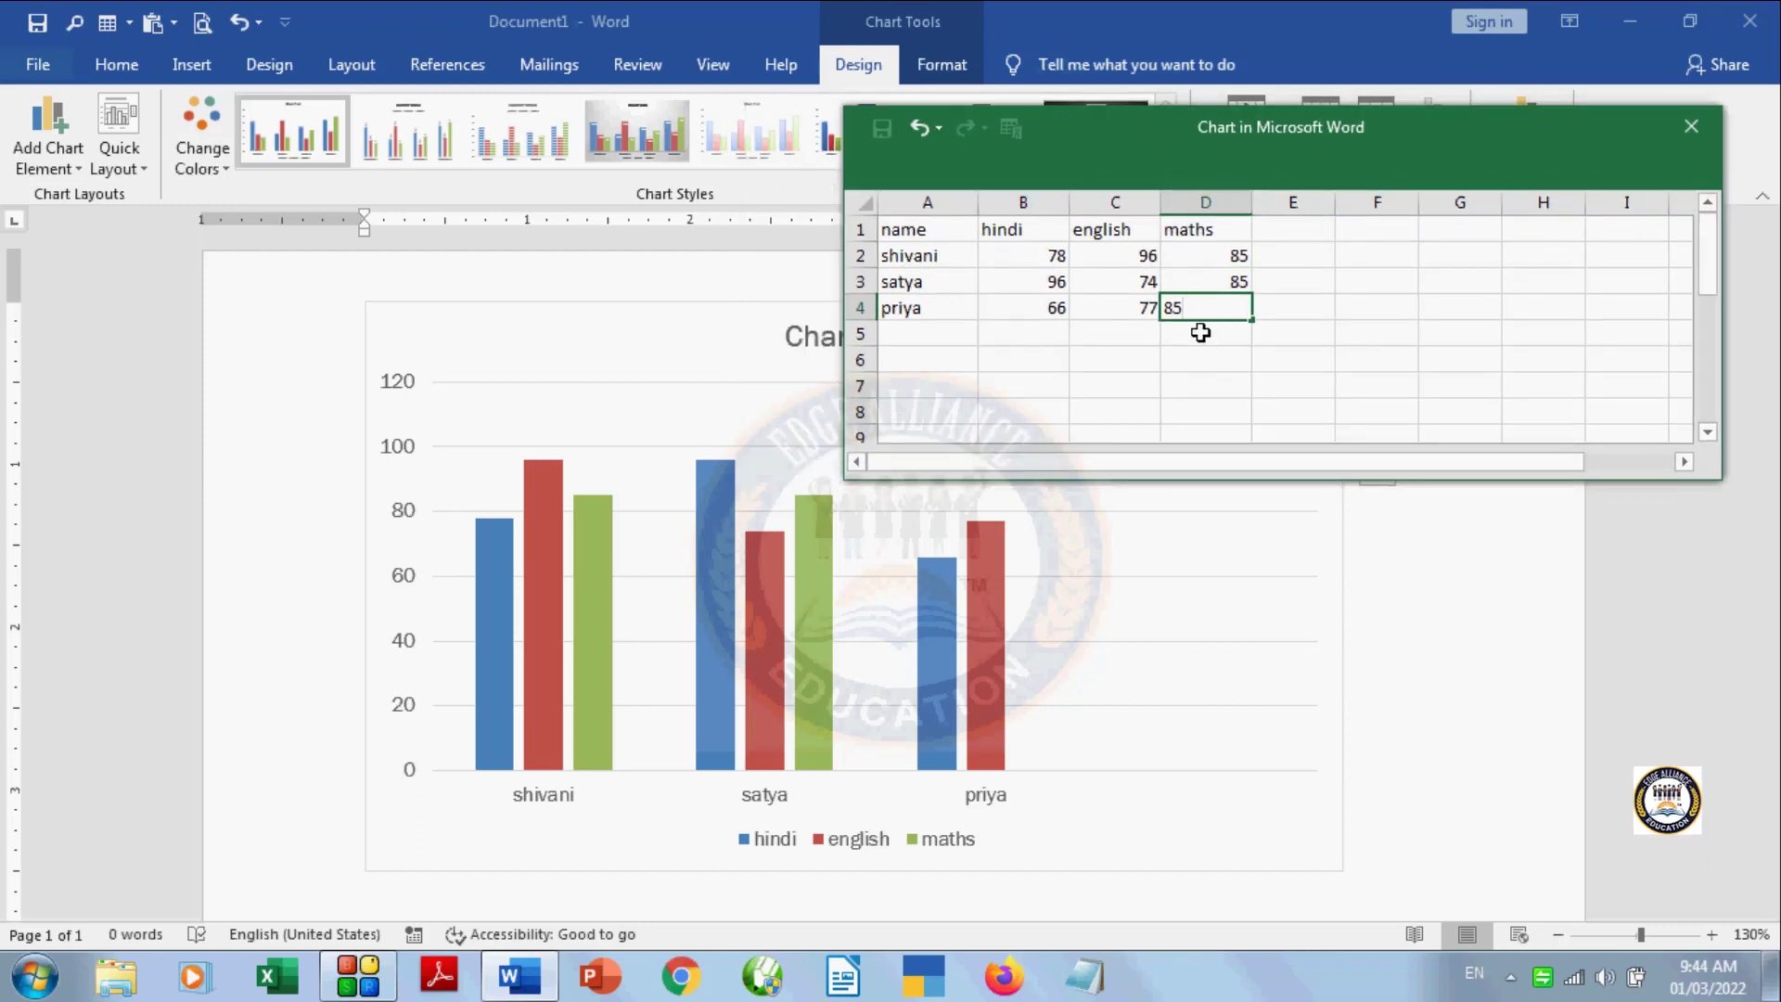
left_click(942, 332)
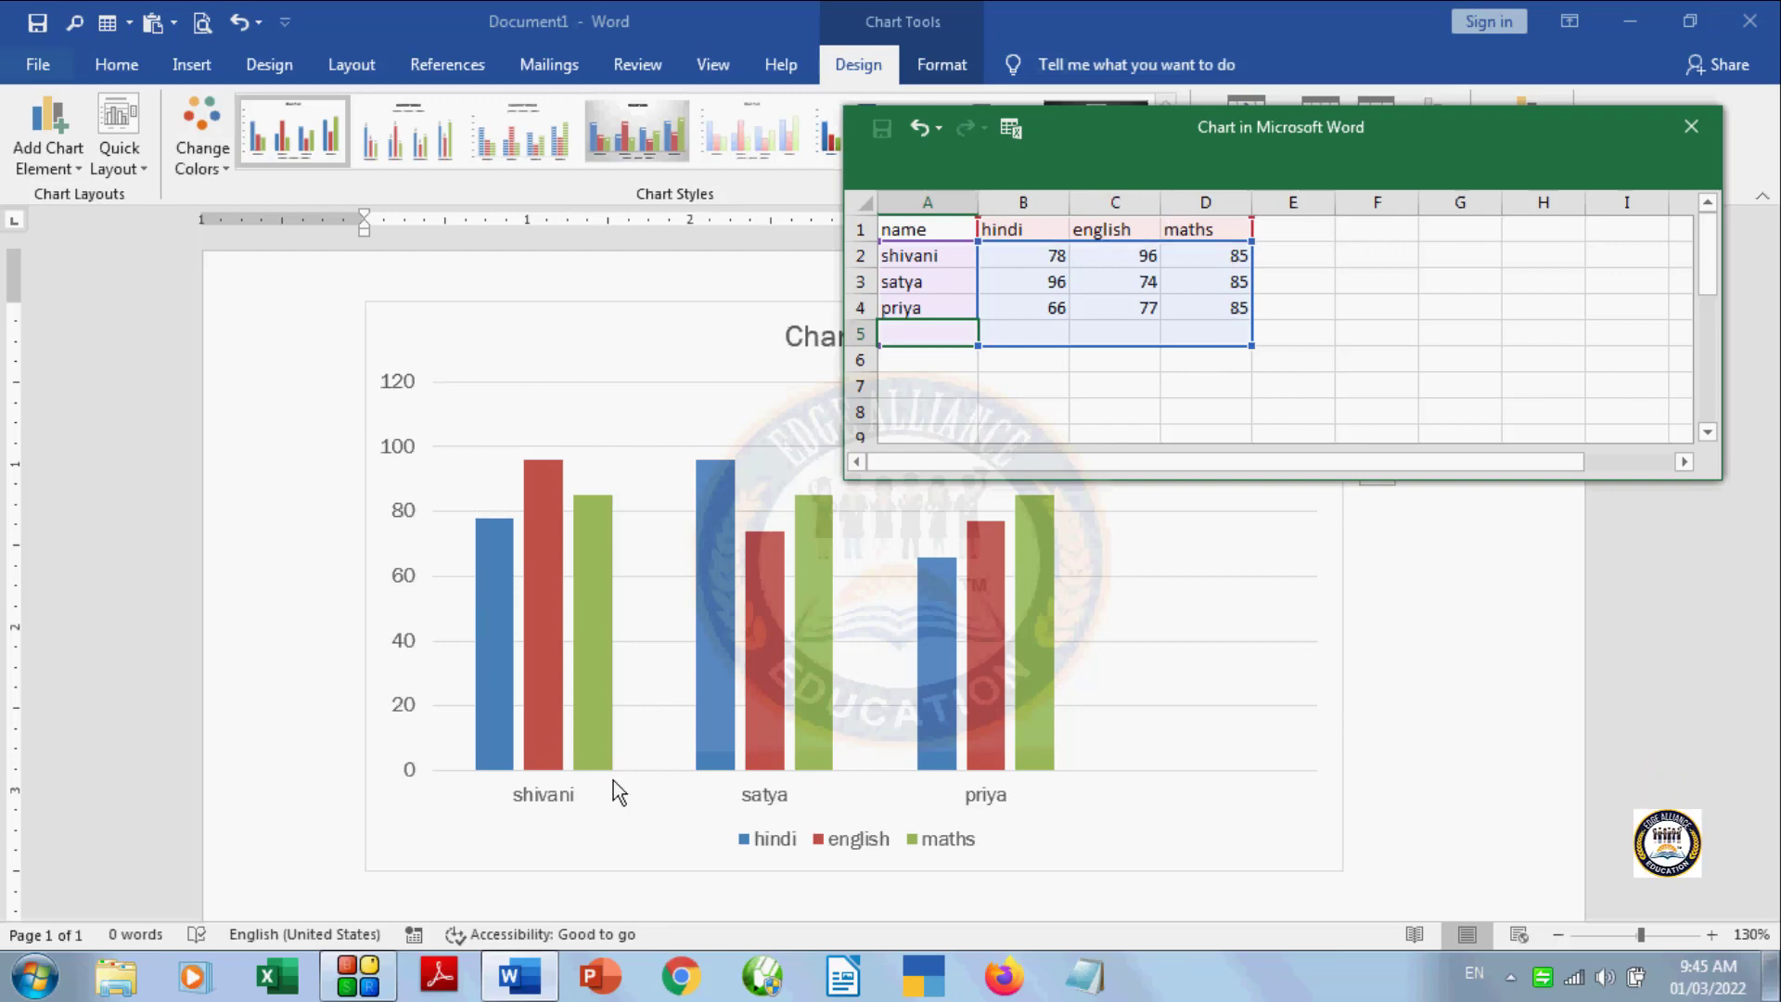
Step: Select the first student's hindi column in the chart and close the data sheet window
left_click(492, 676)
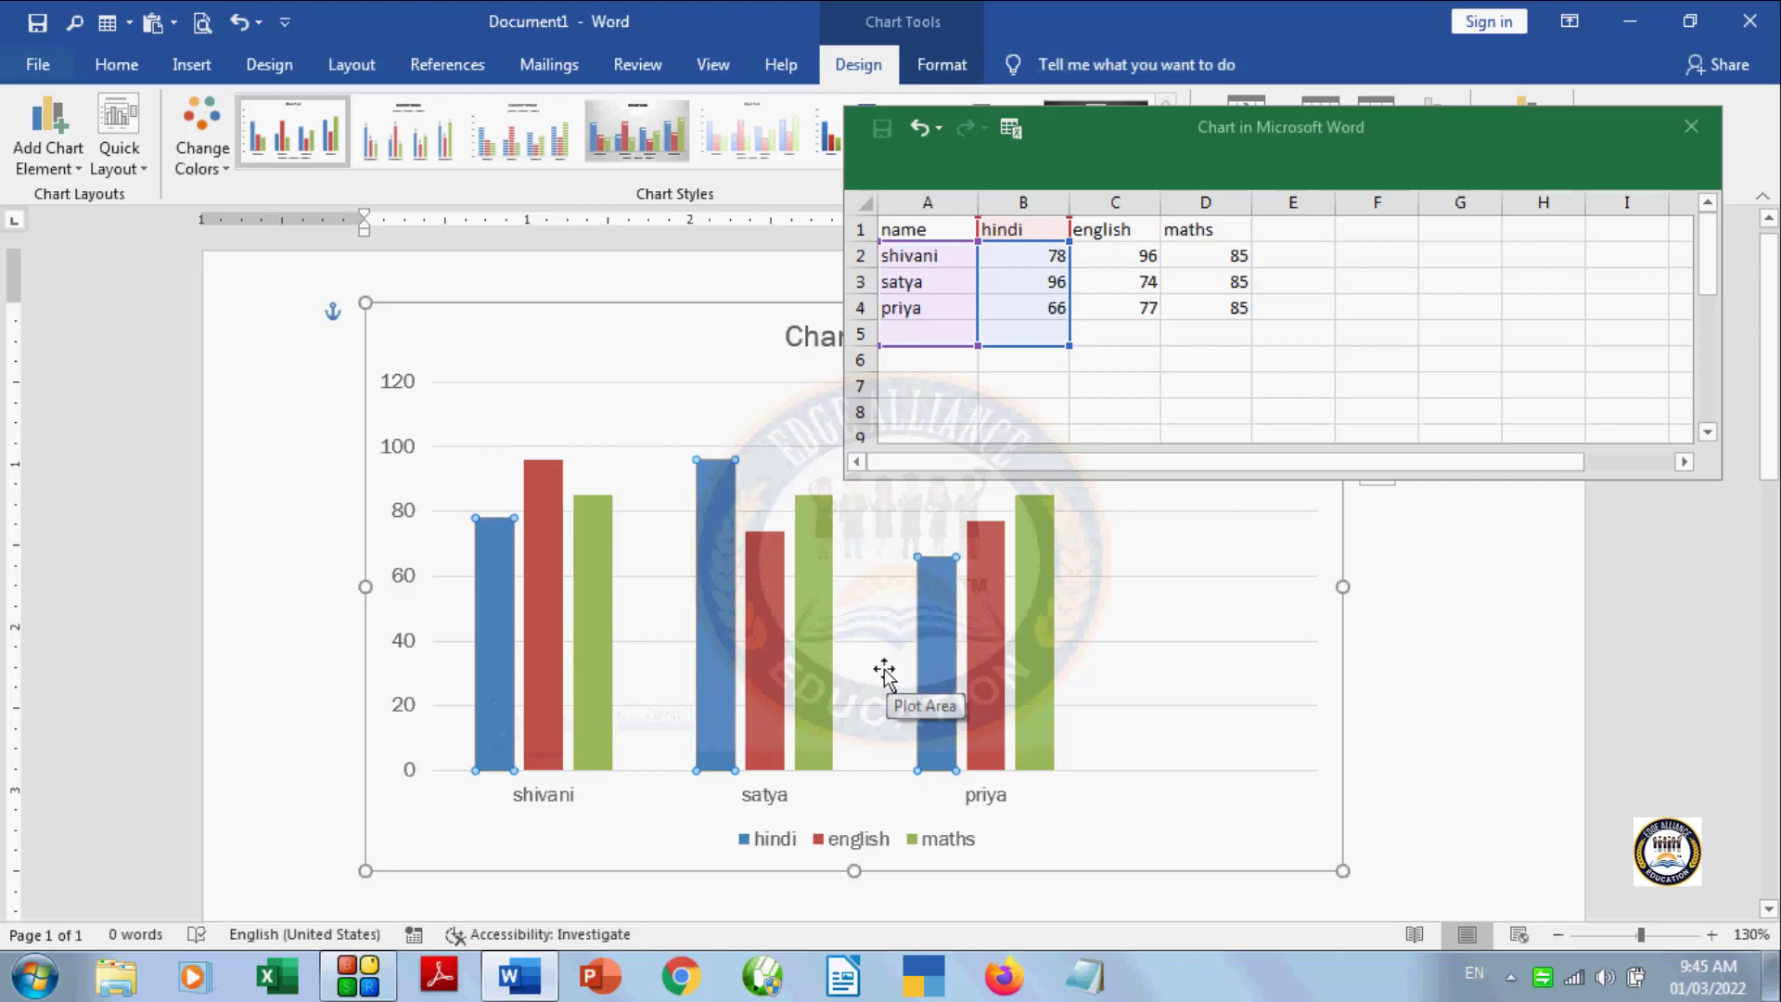
left_click(491, 654)
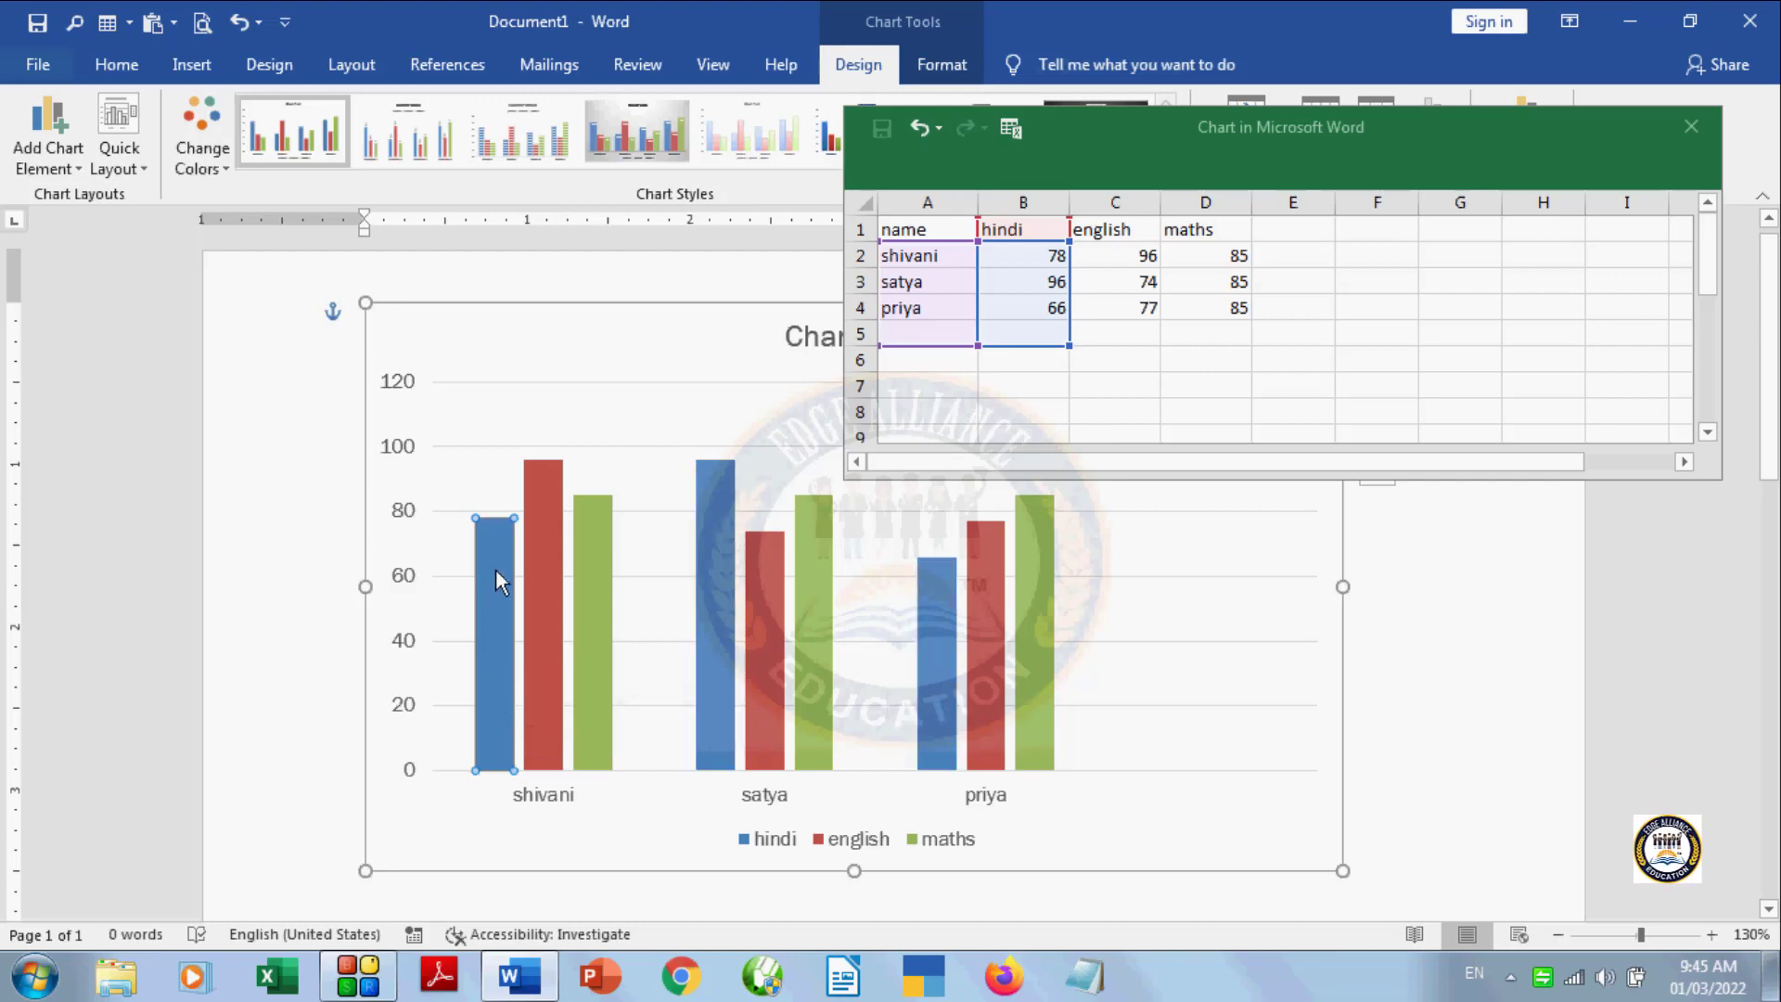
mouse_move(534, 582)
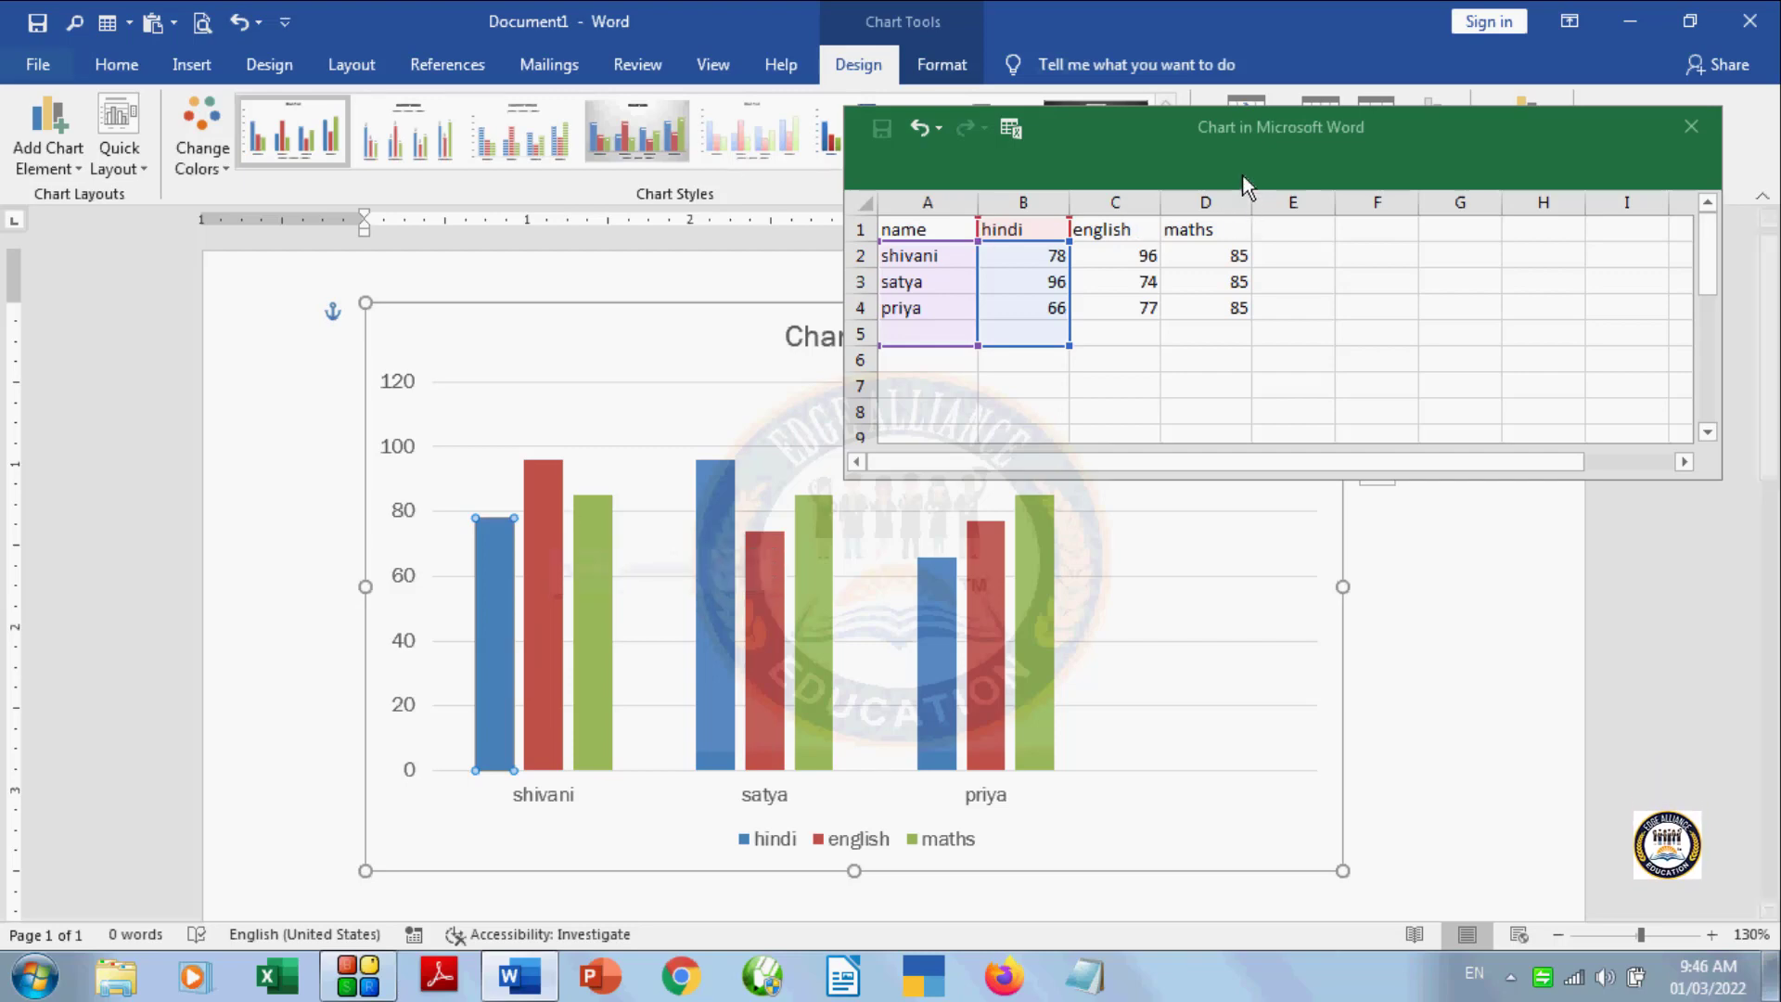
left_click(1691, 126)
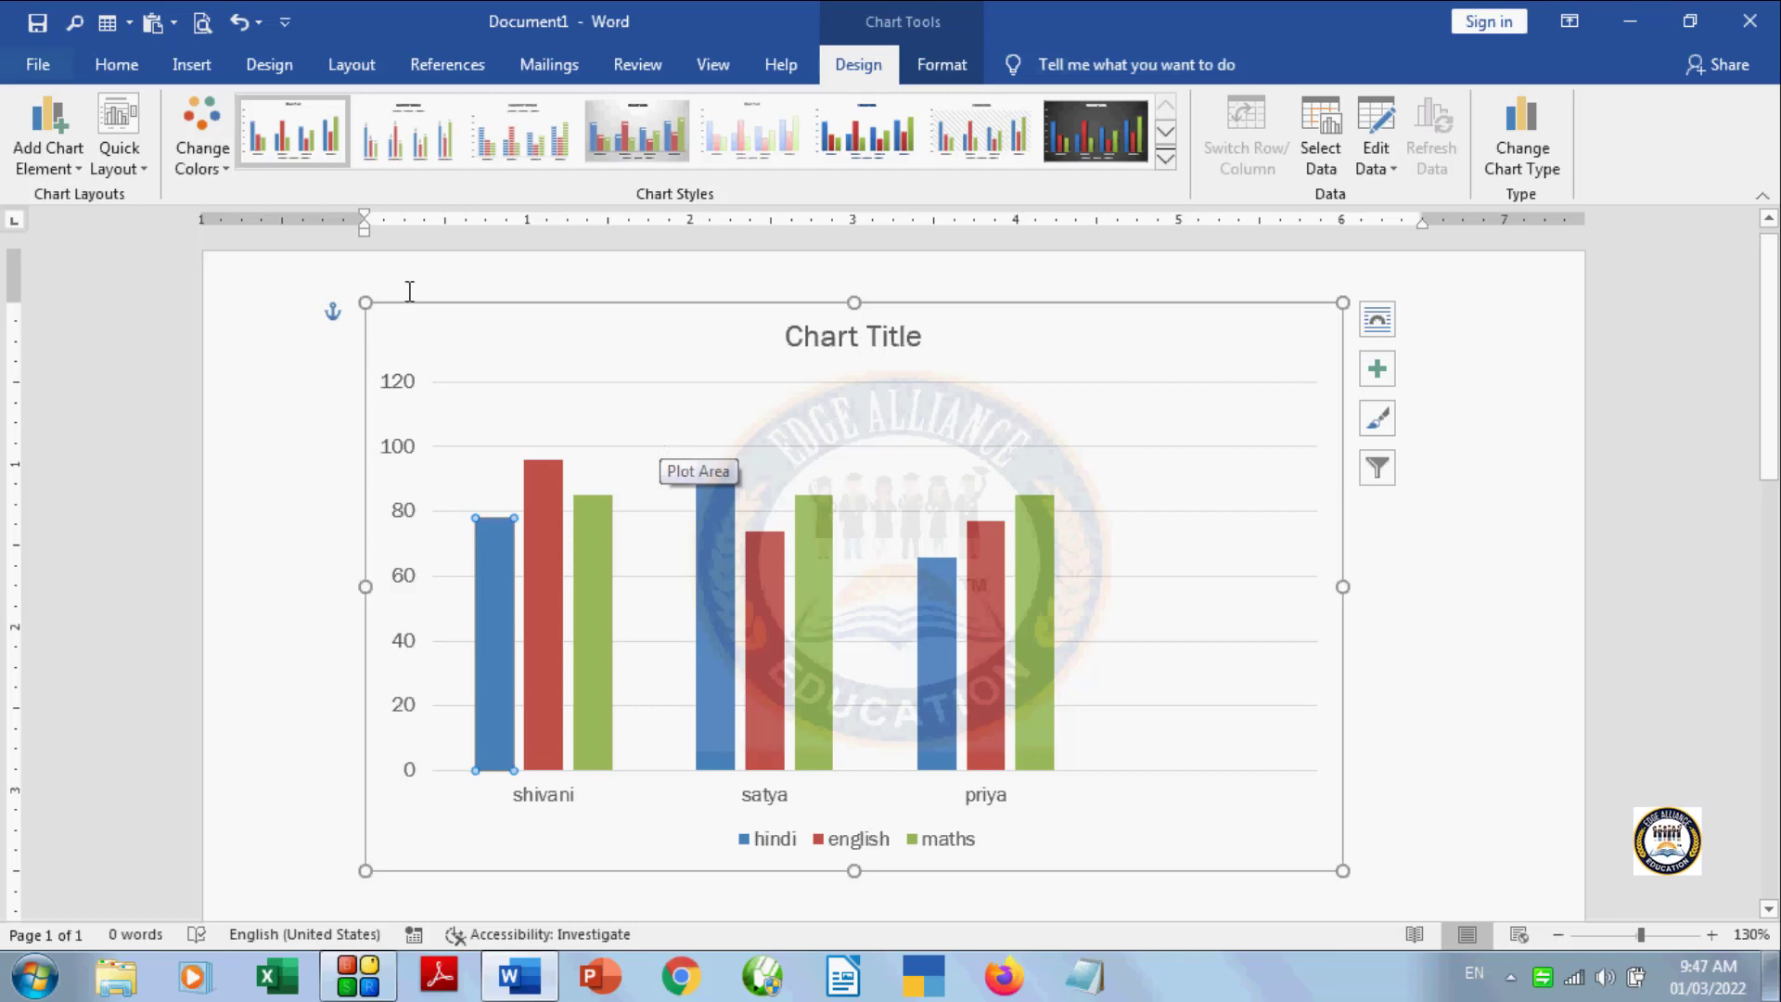
Step: Hide the chart's primary horizontal axis and primary vertical axis
left_click(80, 171)
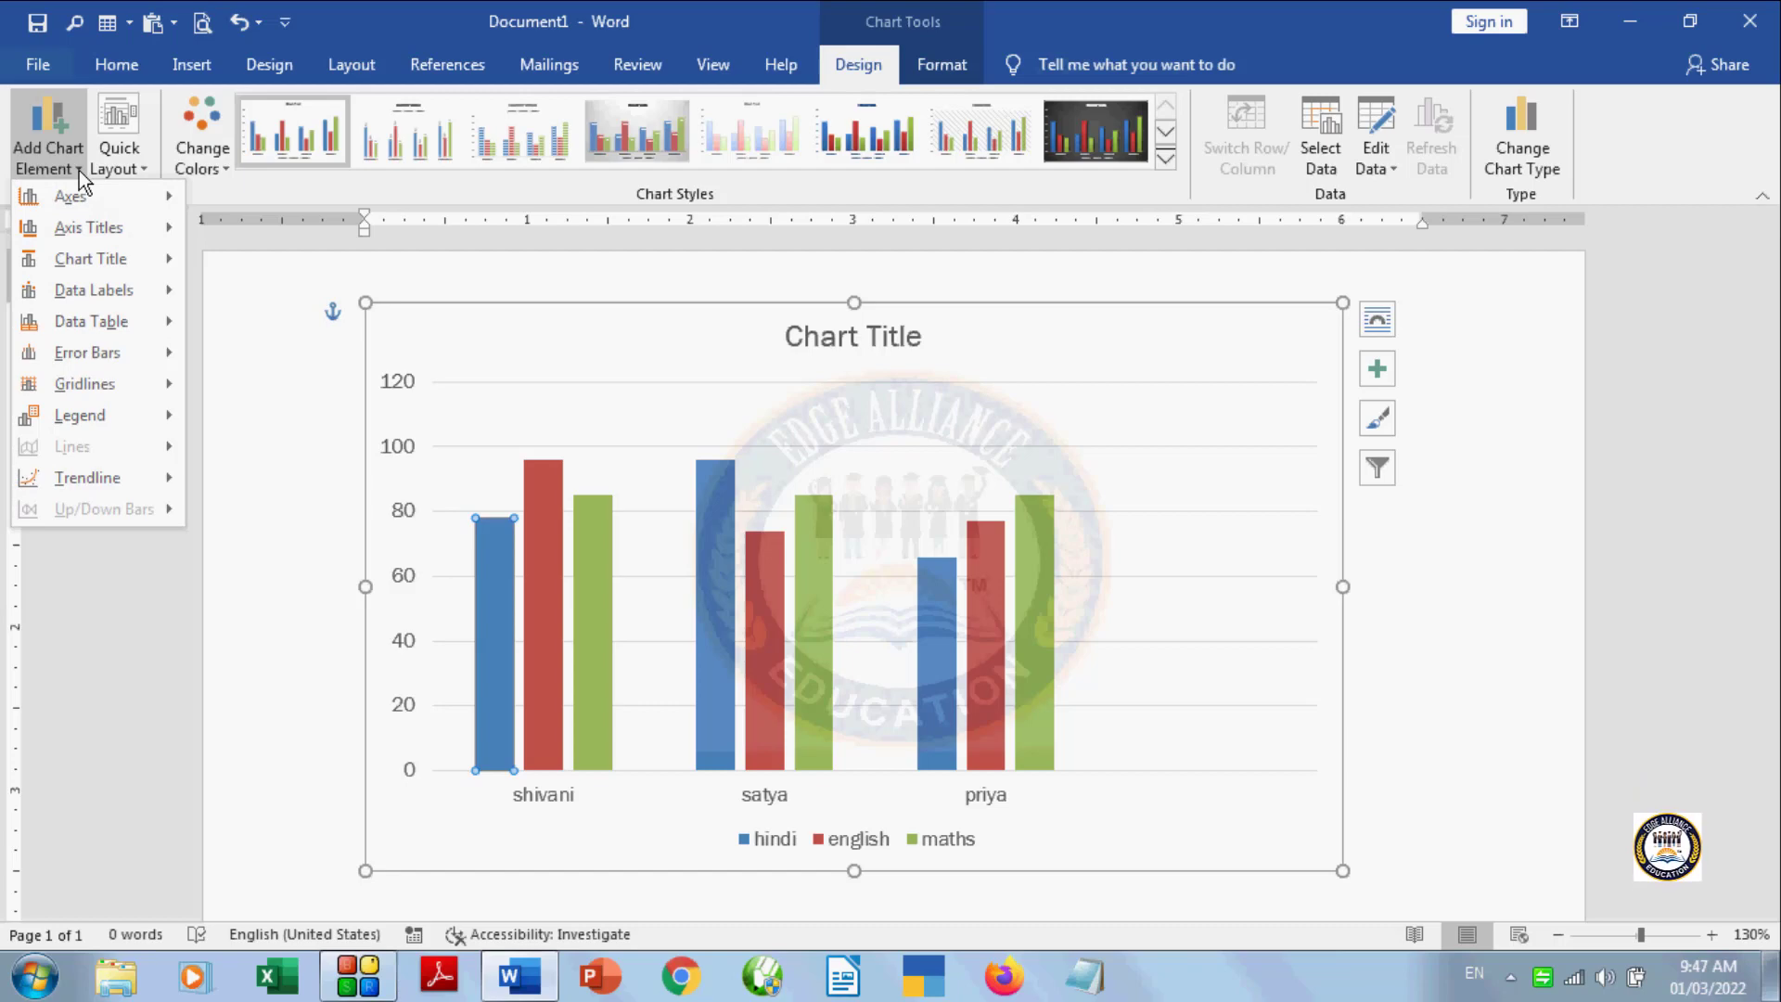
mouse_move(63, 198)
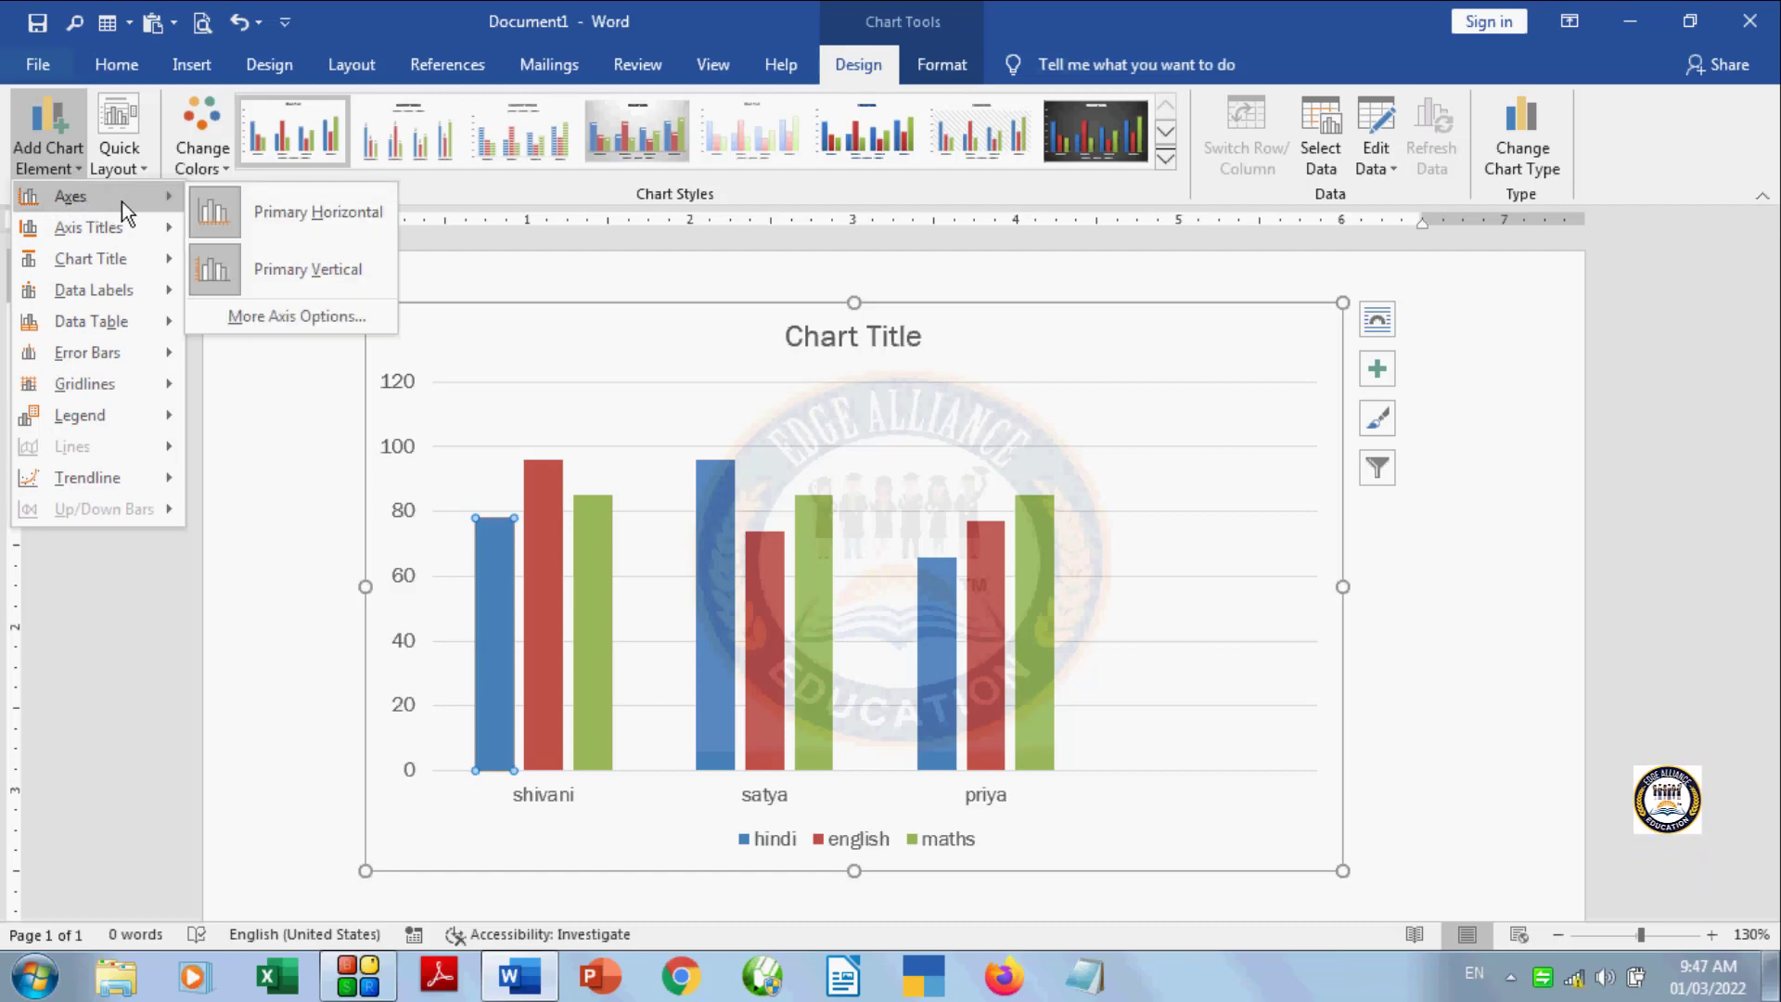
left_click(206, 213)
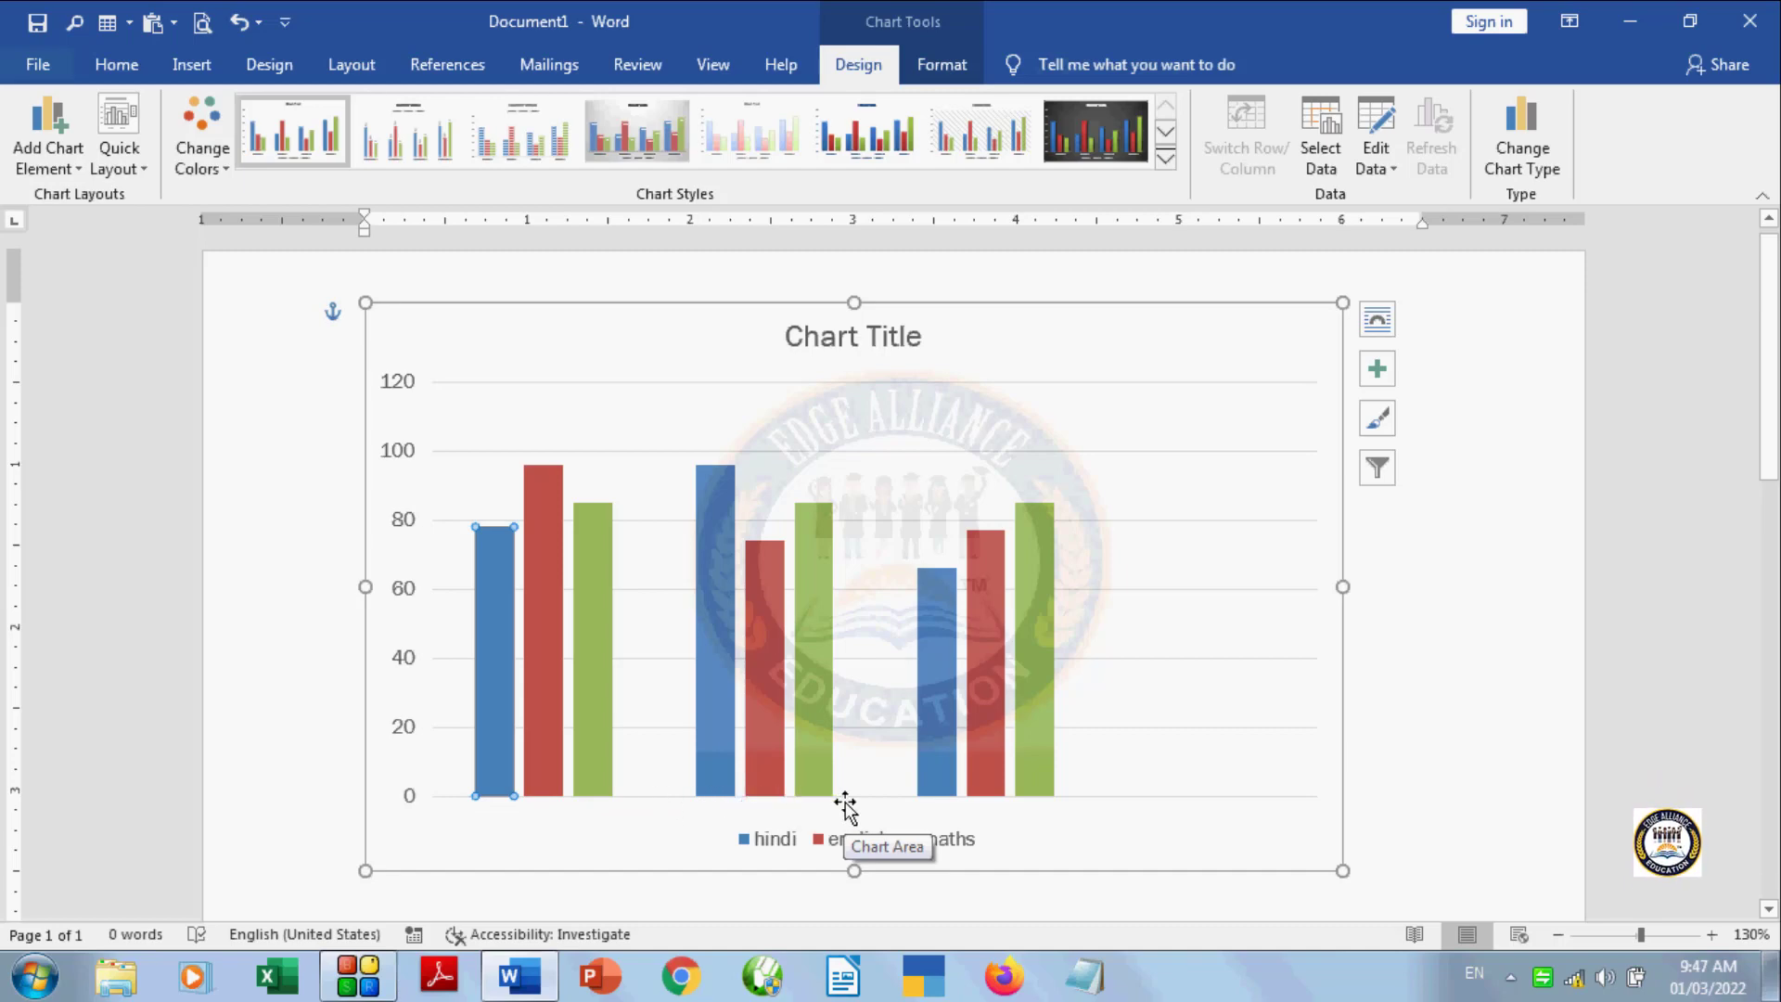
left_click(82, 159)
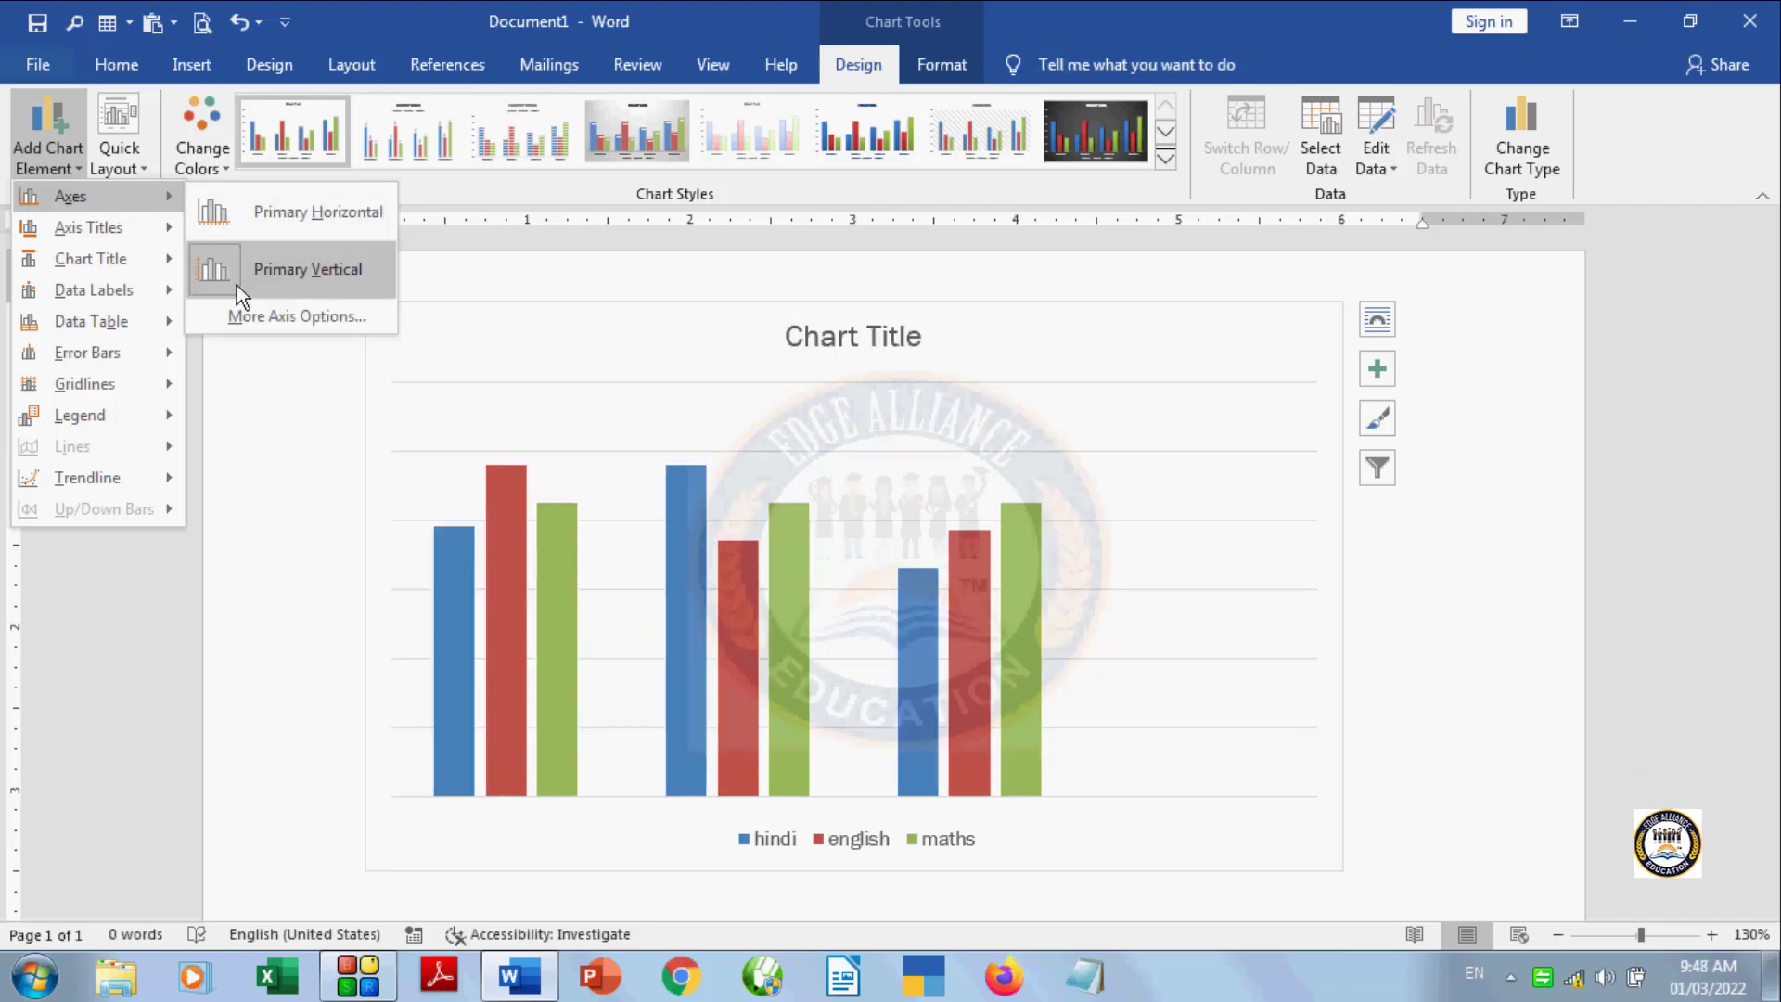
left_click(225, 281)
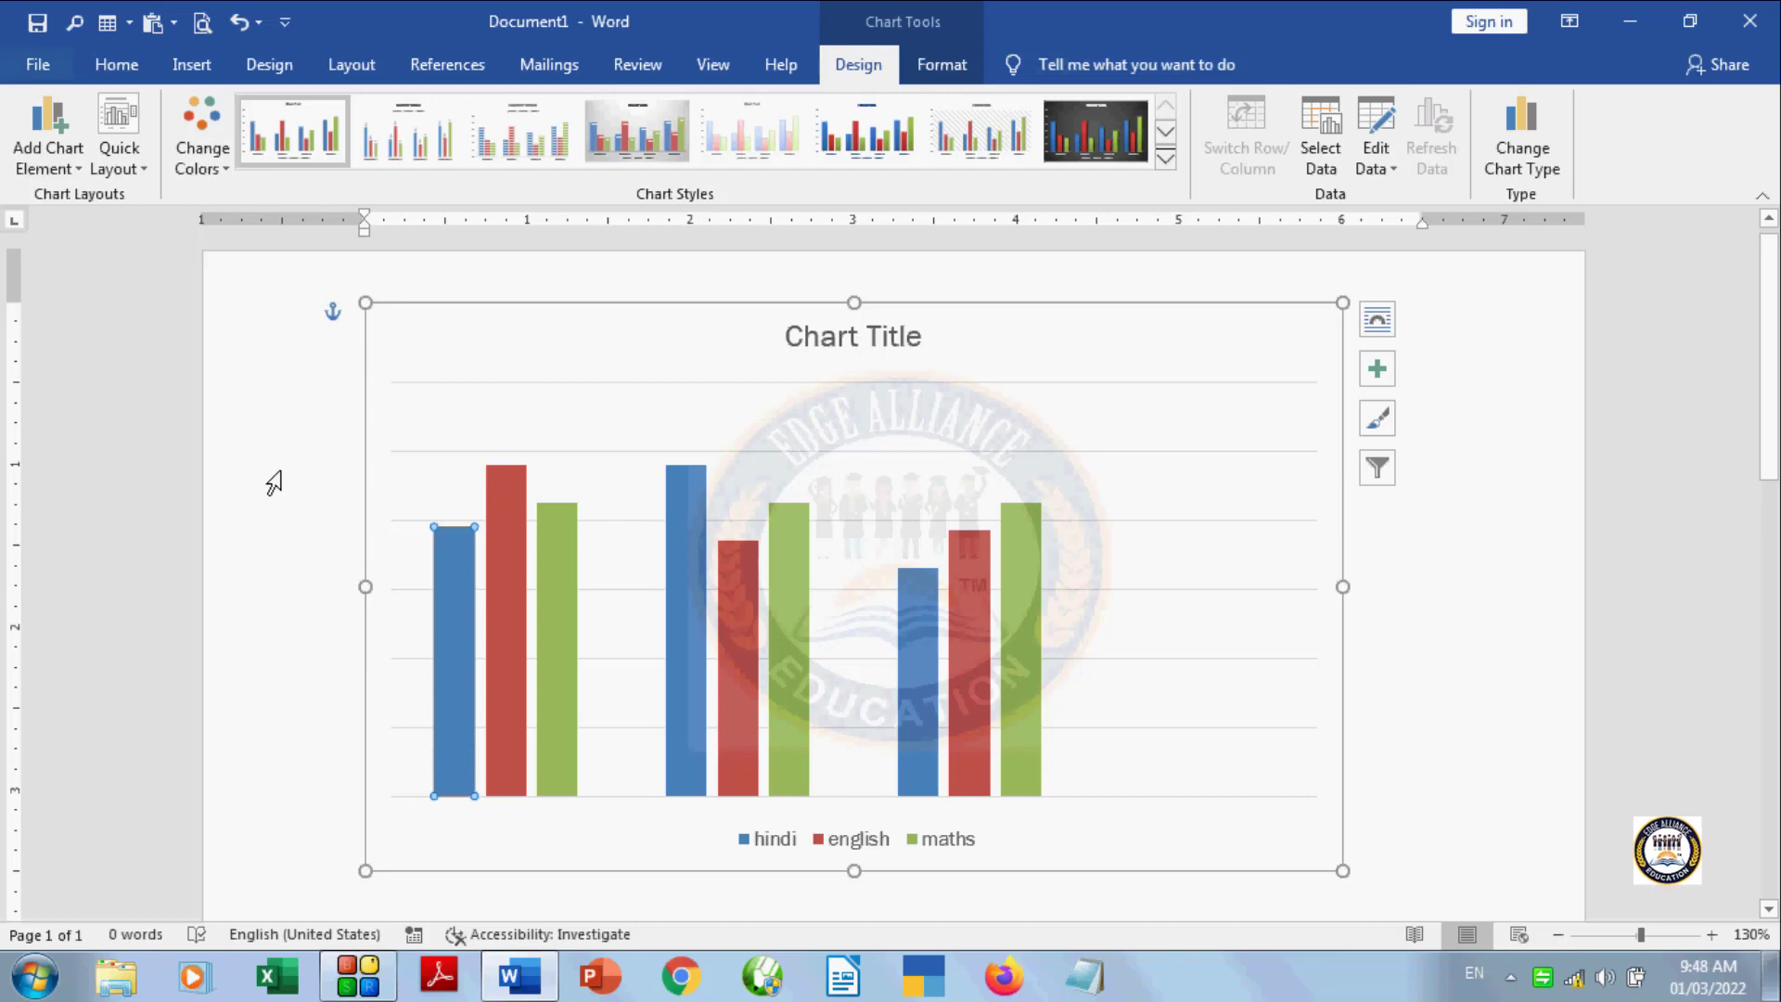
Step: Restore the chart's primary horizontal and primary vertical axes
left_click(74, 168)
mouse_move(77, 209)
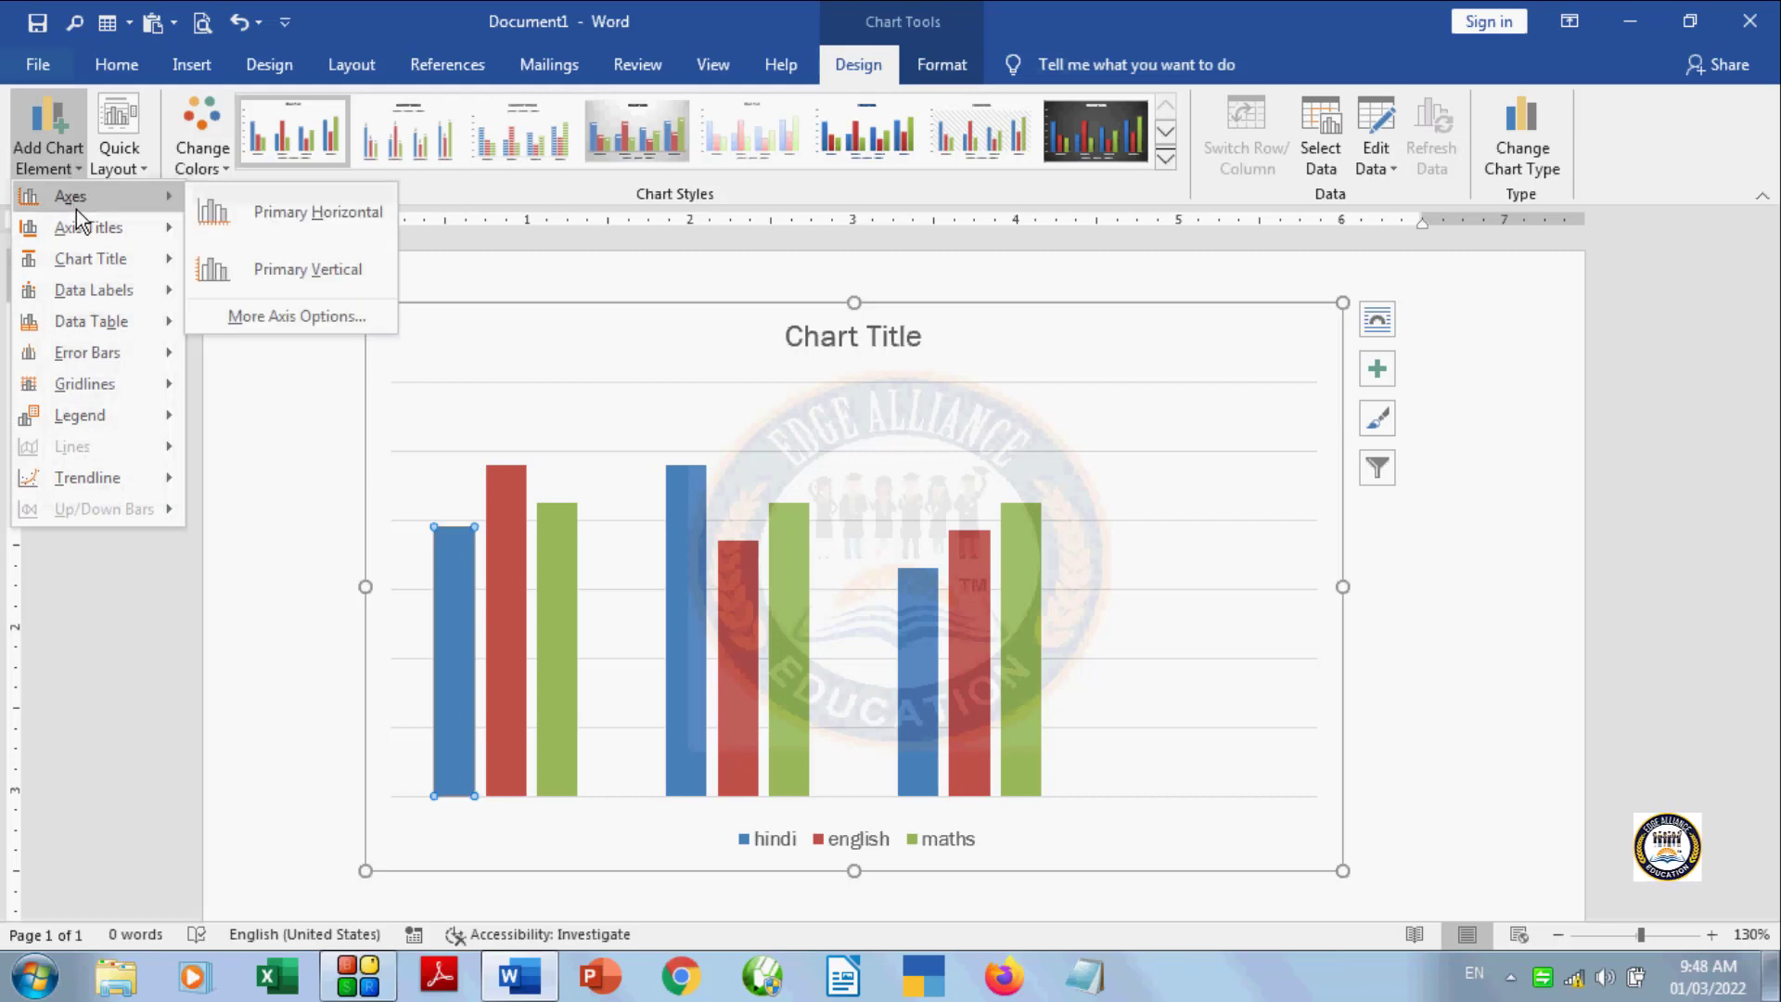
left_click(218, 213)
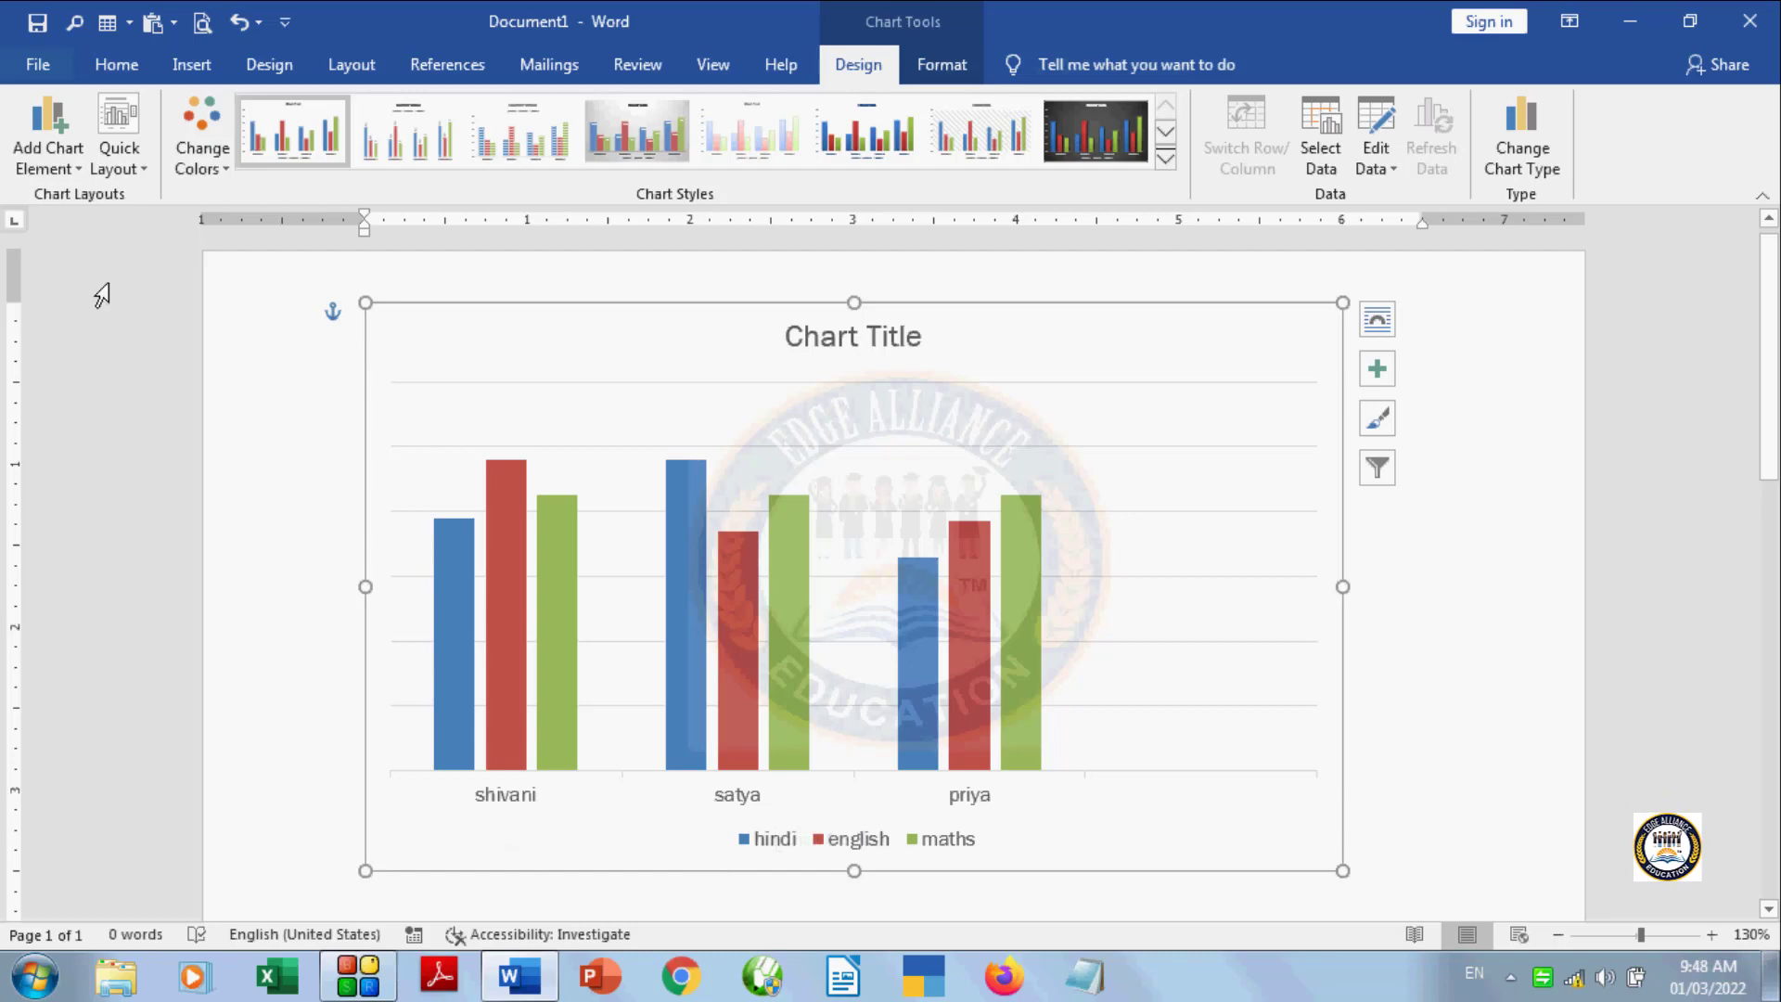
left_click(82, 173)
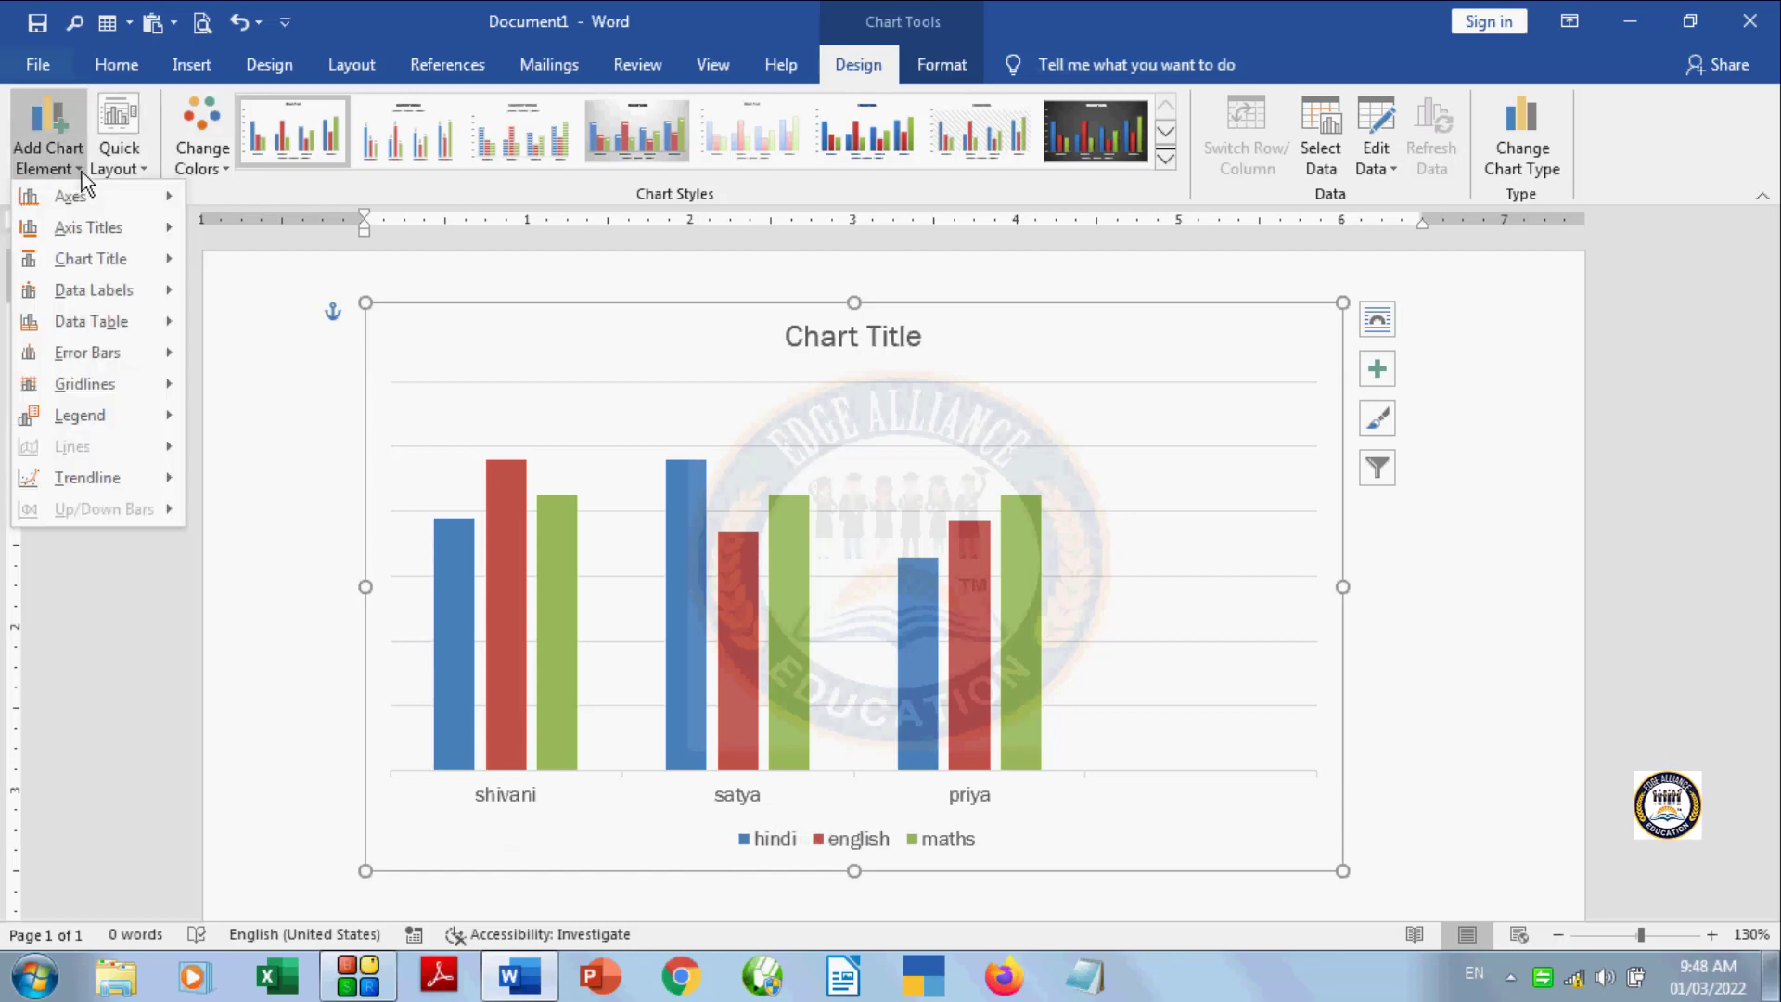
mouse_move(91, 206)
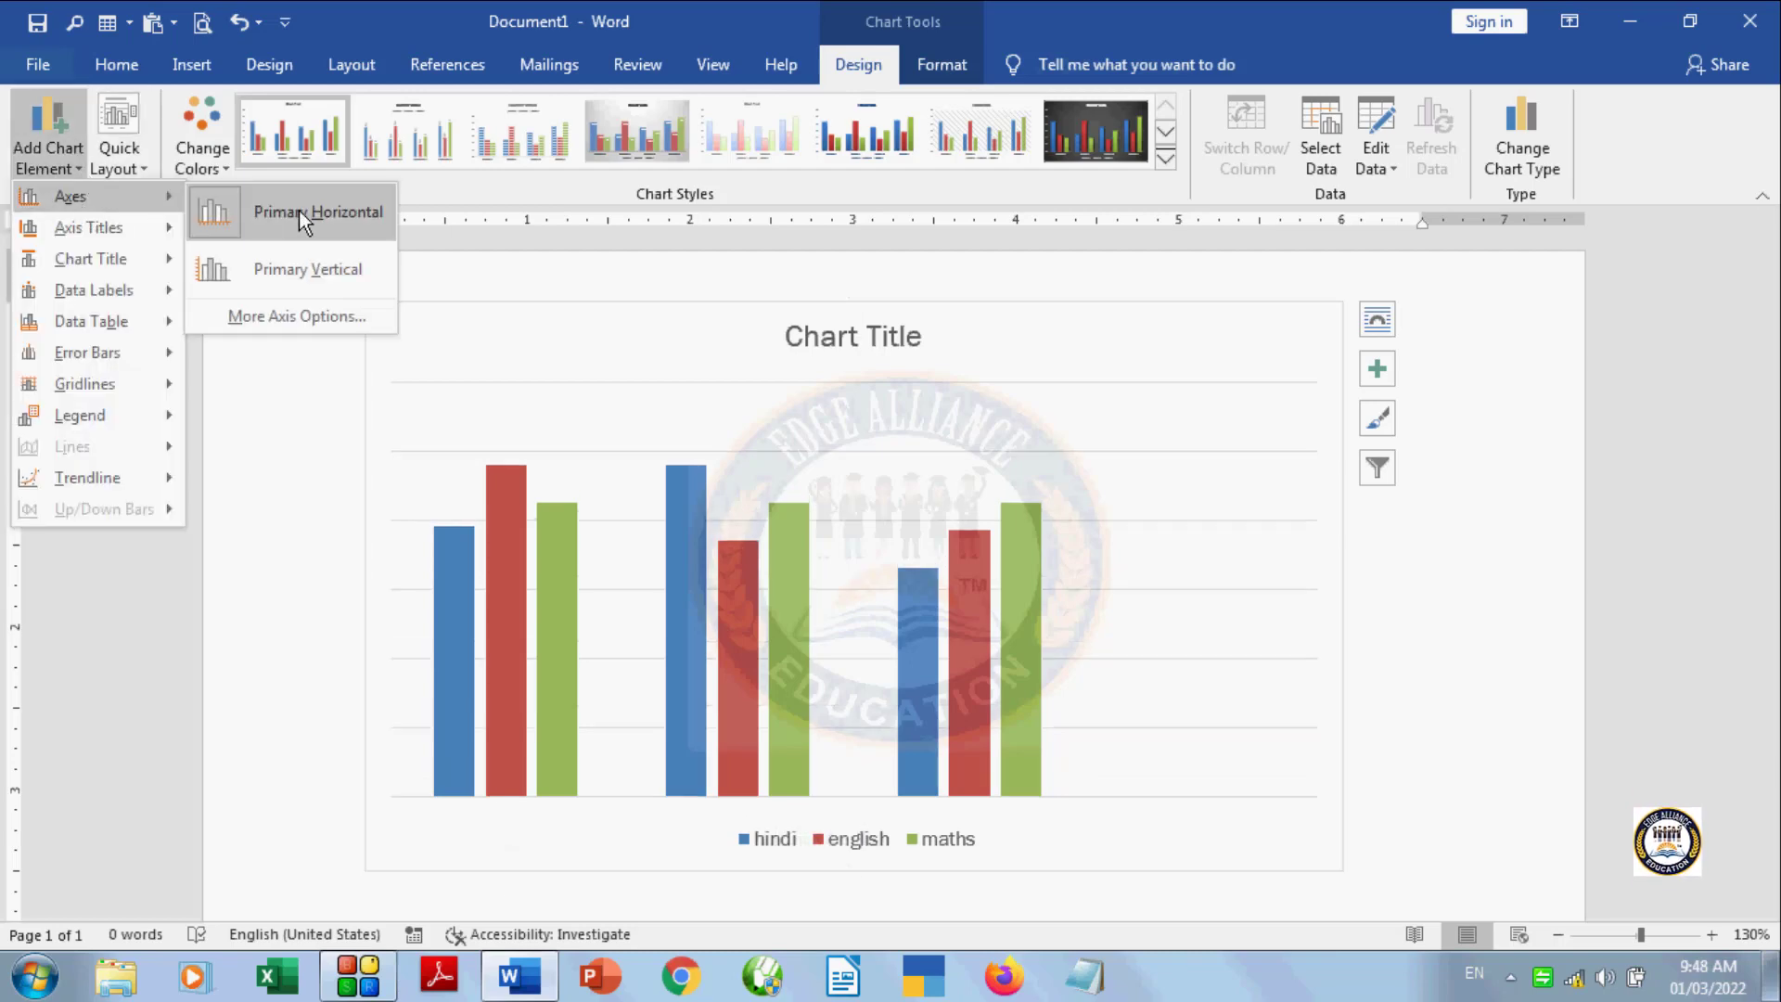
left_click(321, 269)
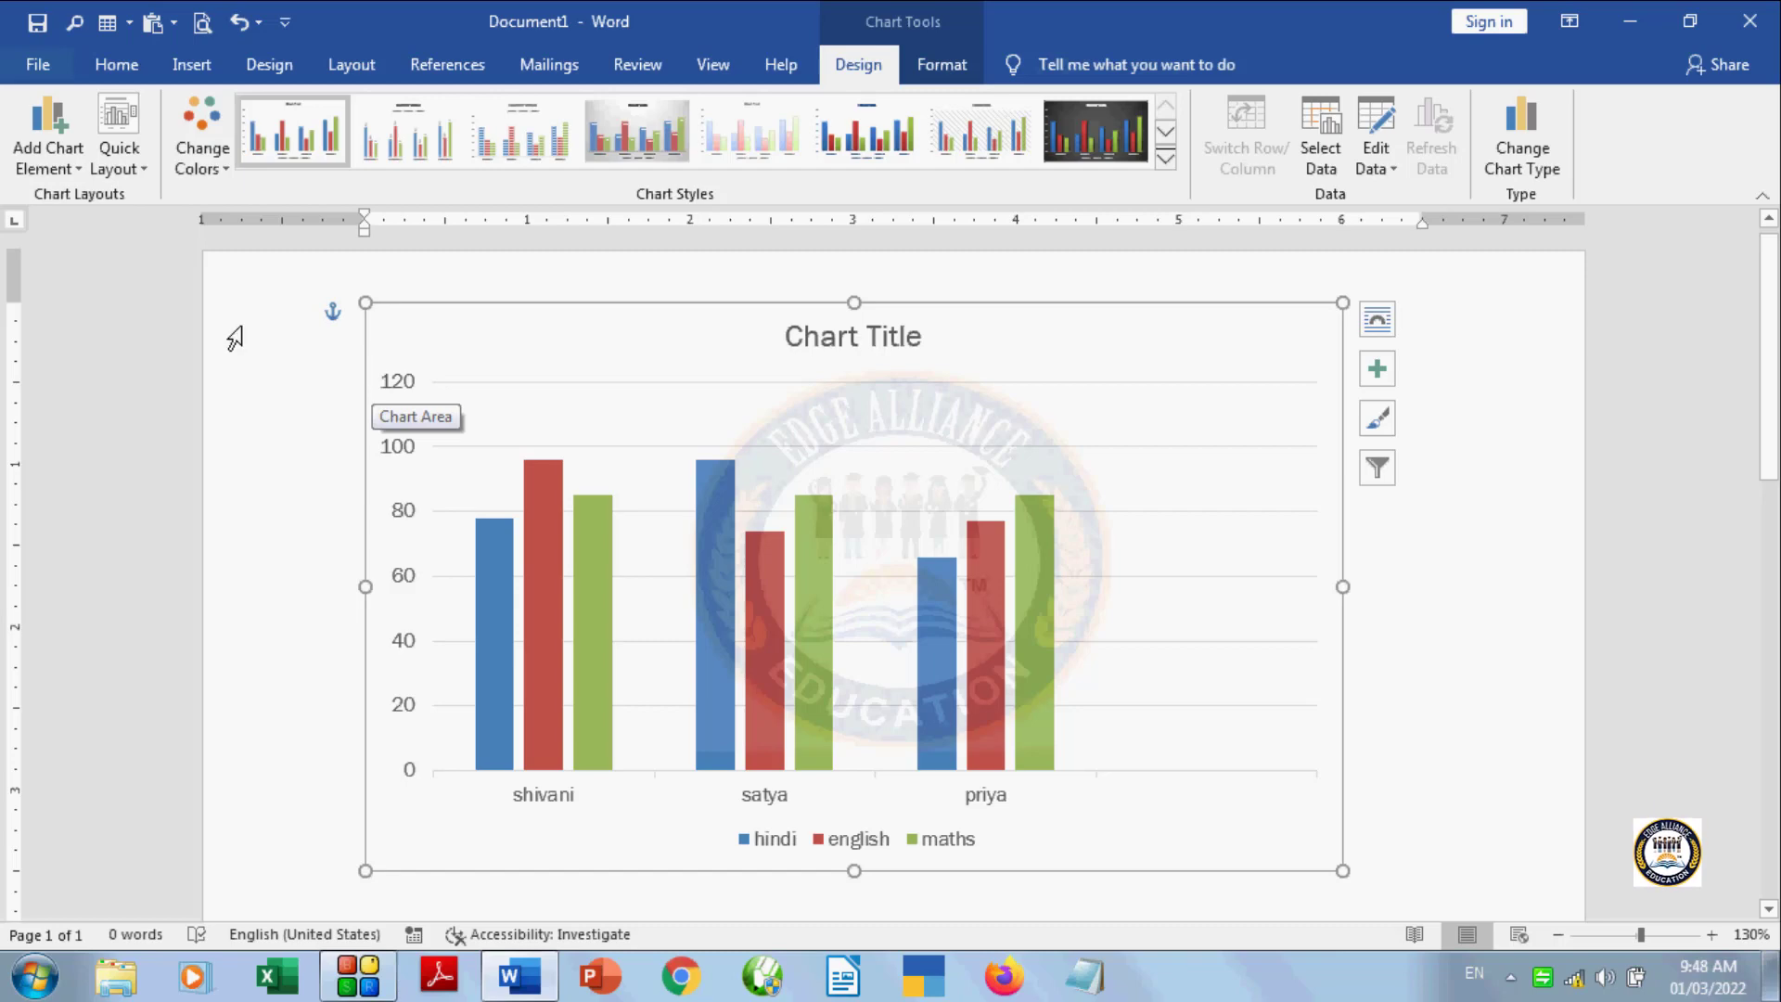
Step: Add a primary horizontal axis title to the chart and set its text to "names"
left_click(79, 154)
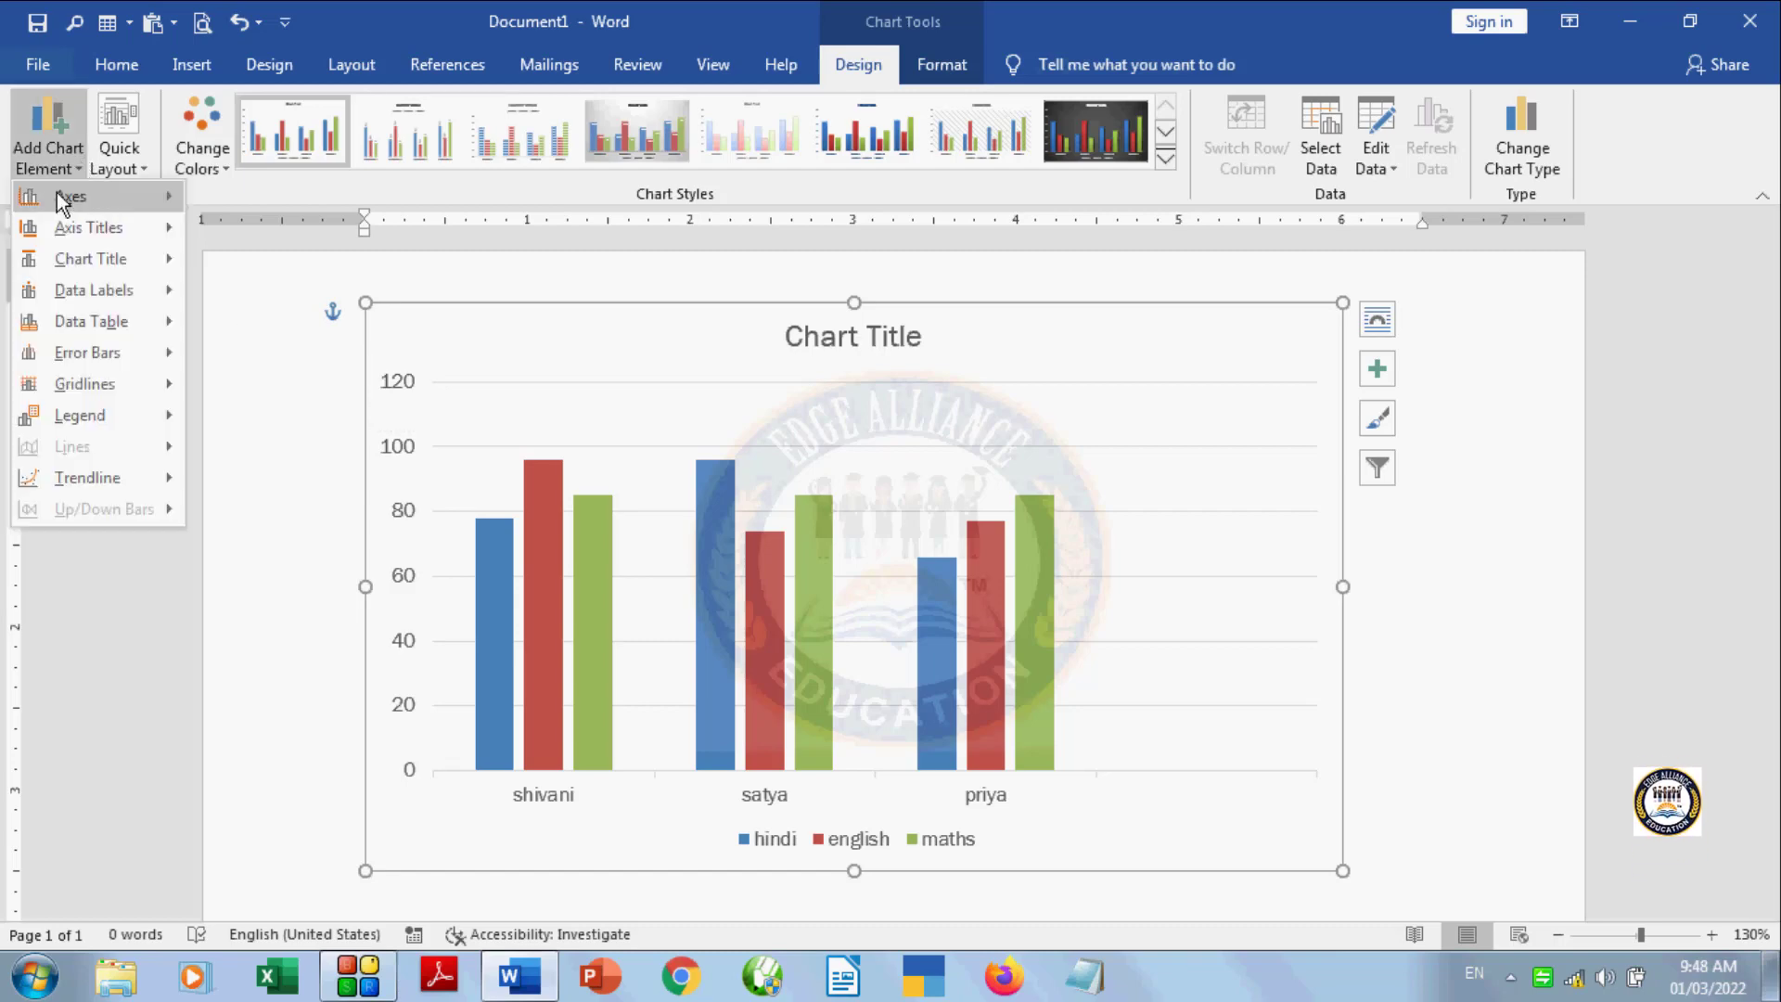
mouse_move(57, 199)
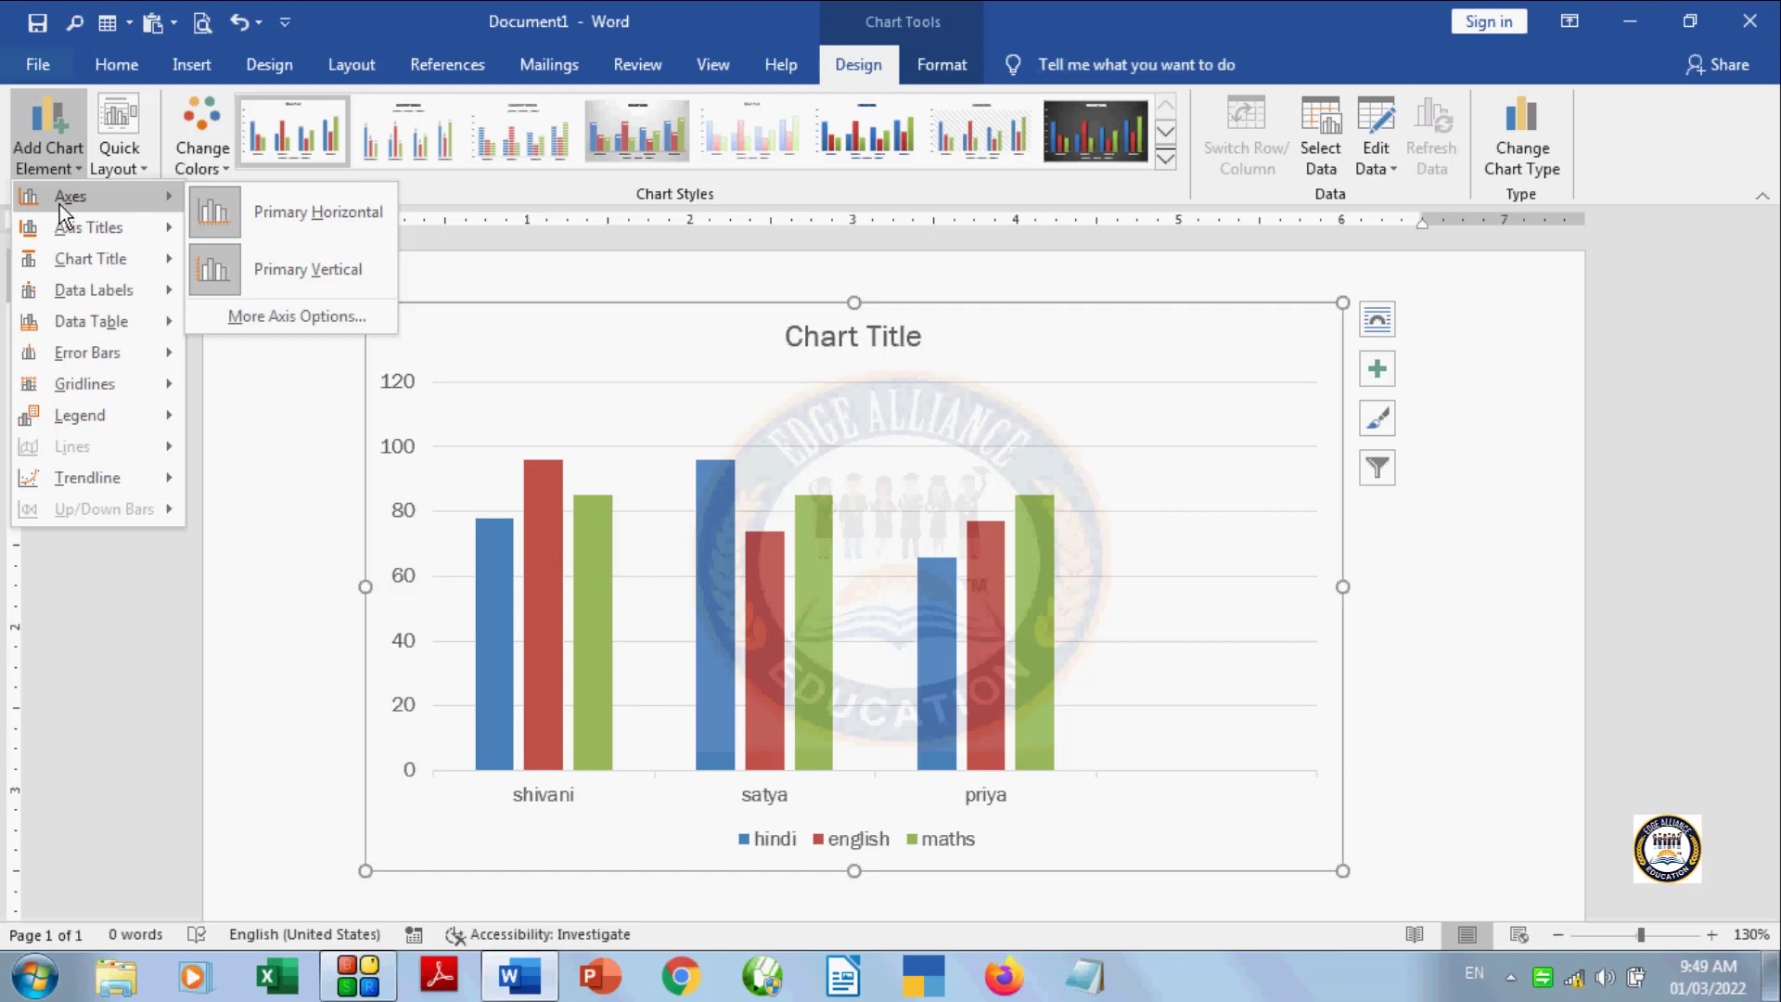
mouse_move(59, 232)
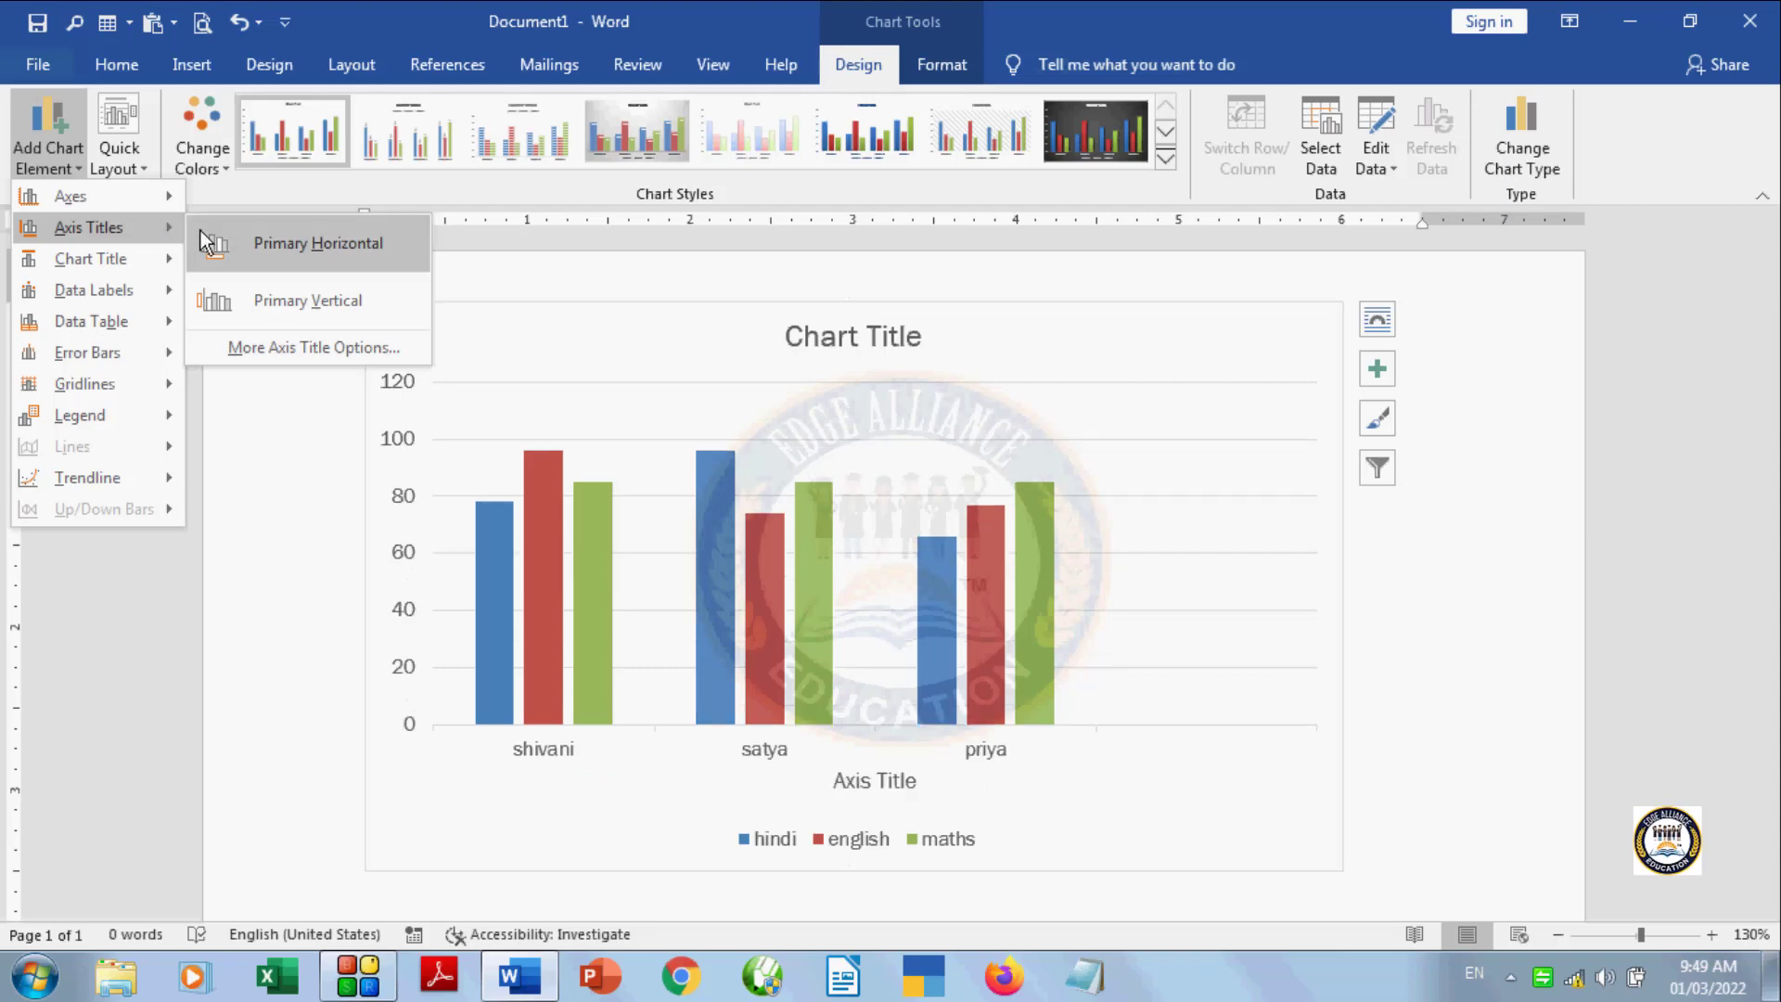
left_click(249, 247)
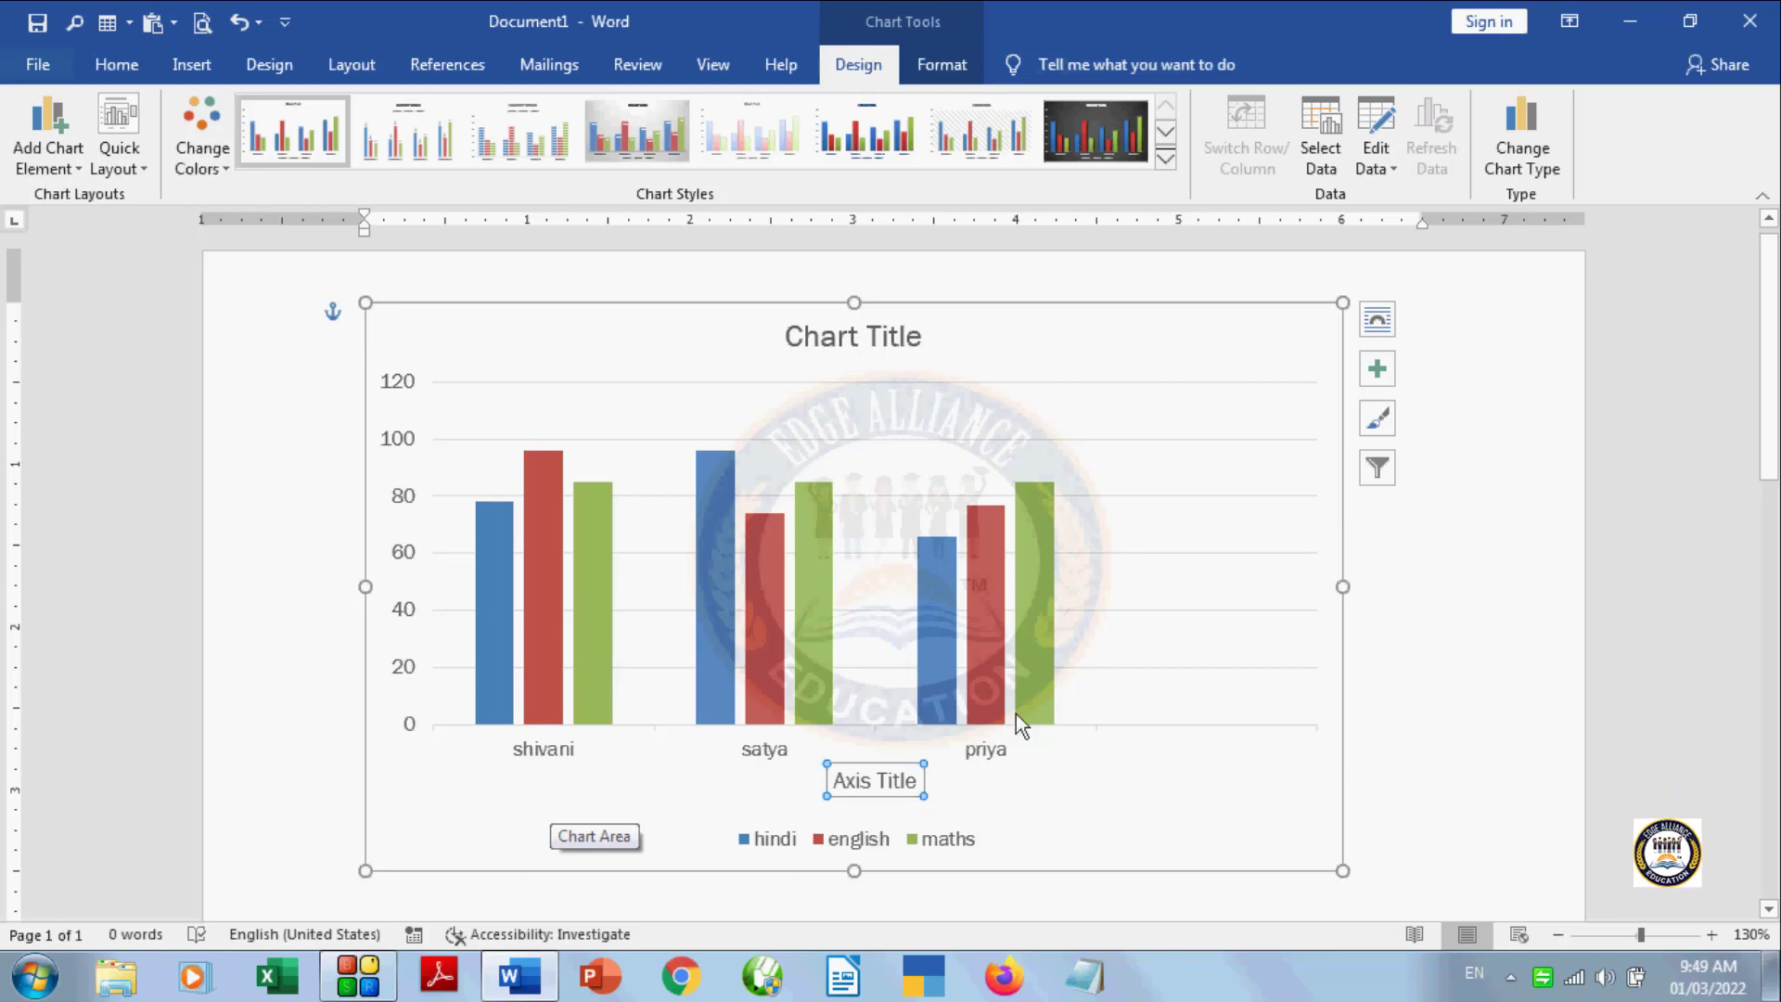
left_click(918, 779)
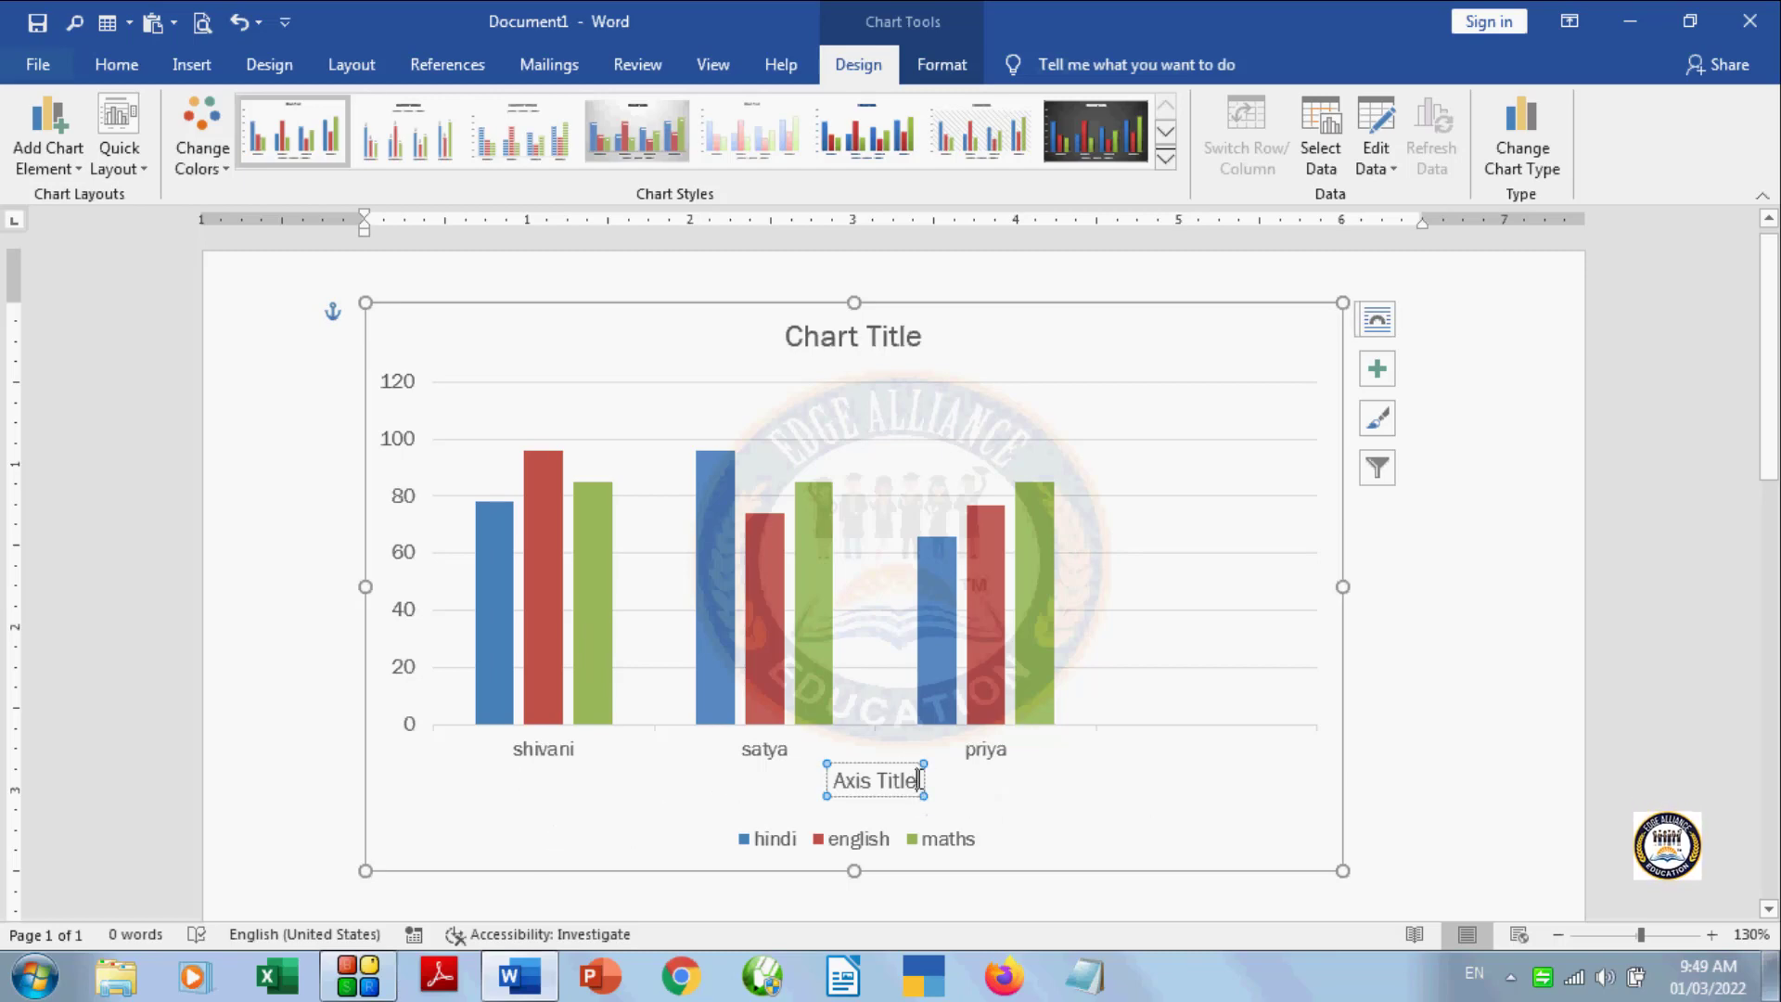
left_click_drag(919, 779, 825, 774)
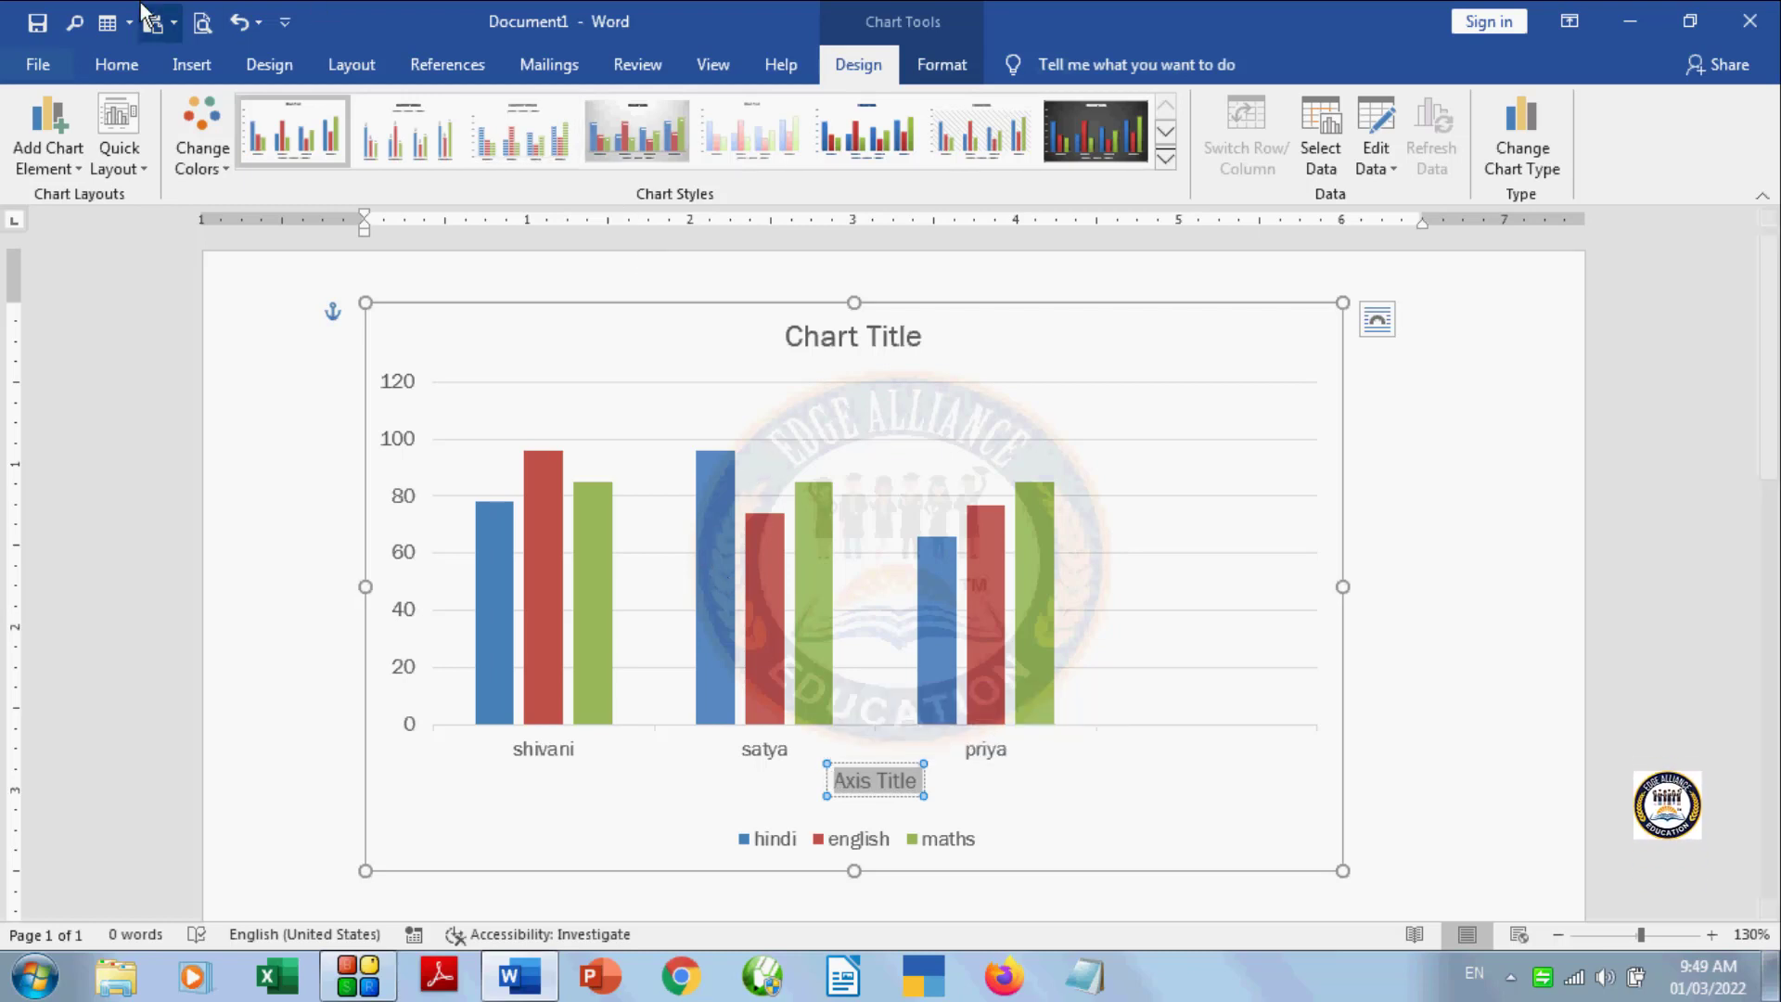
type("na")
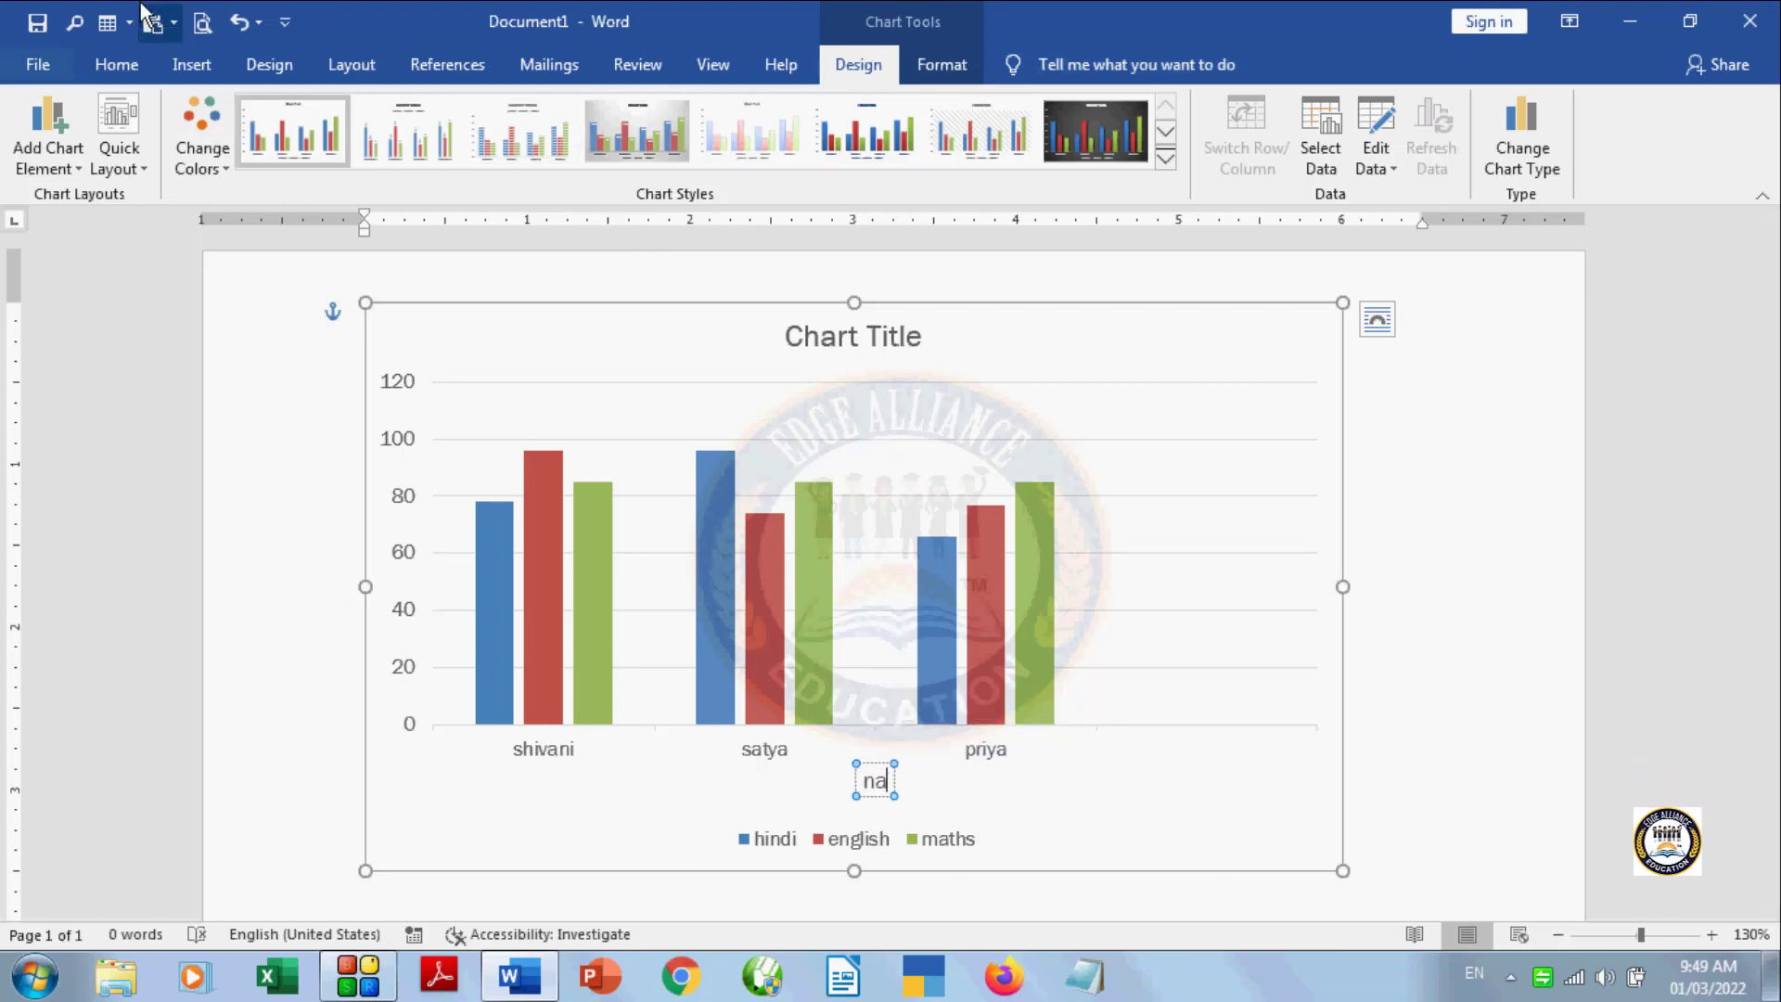
type("me")
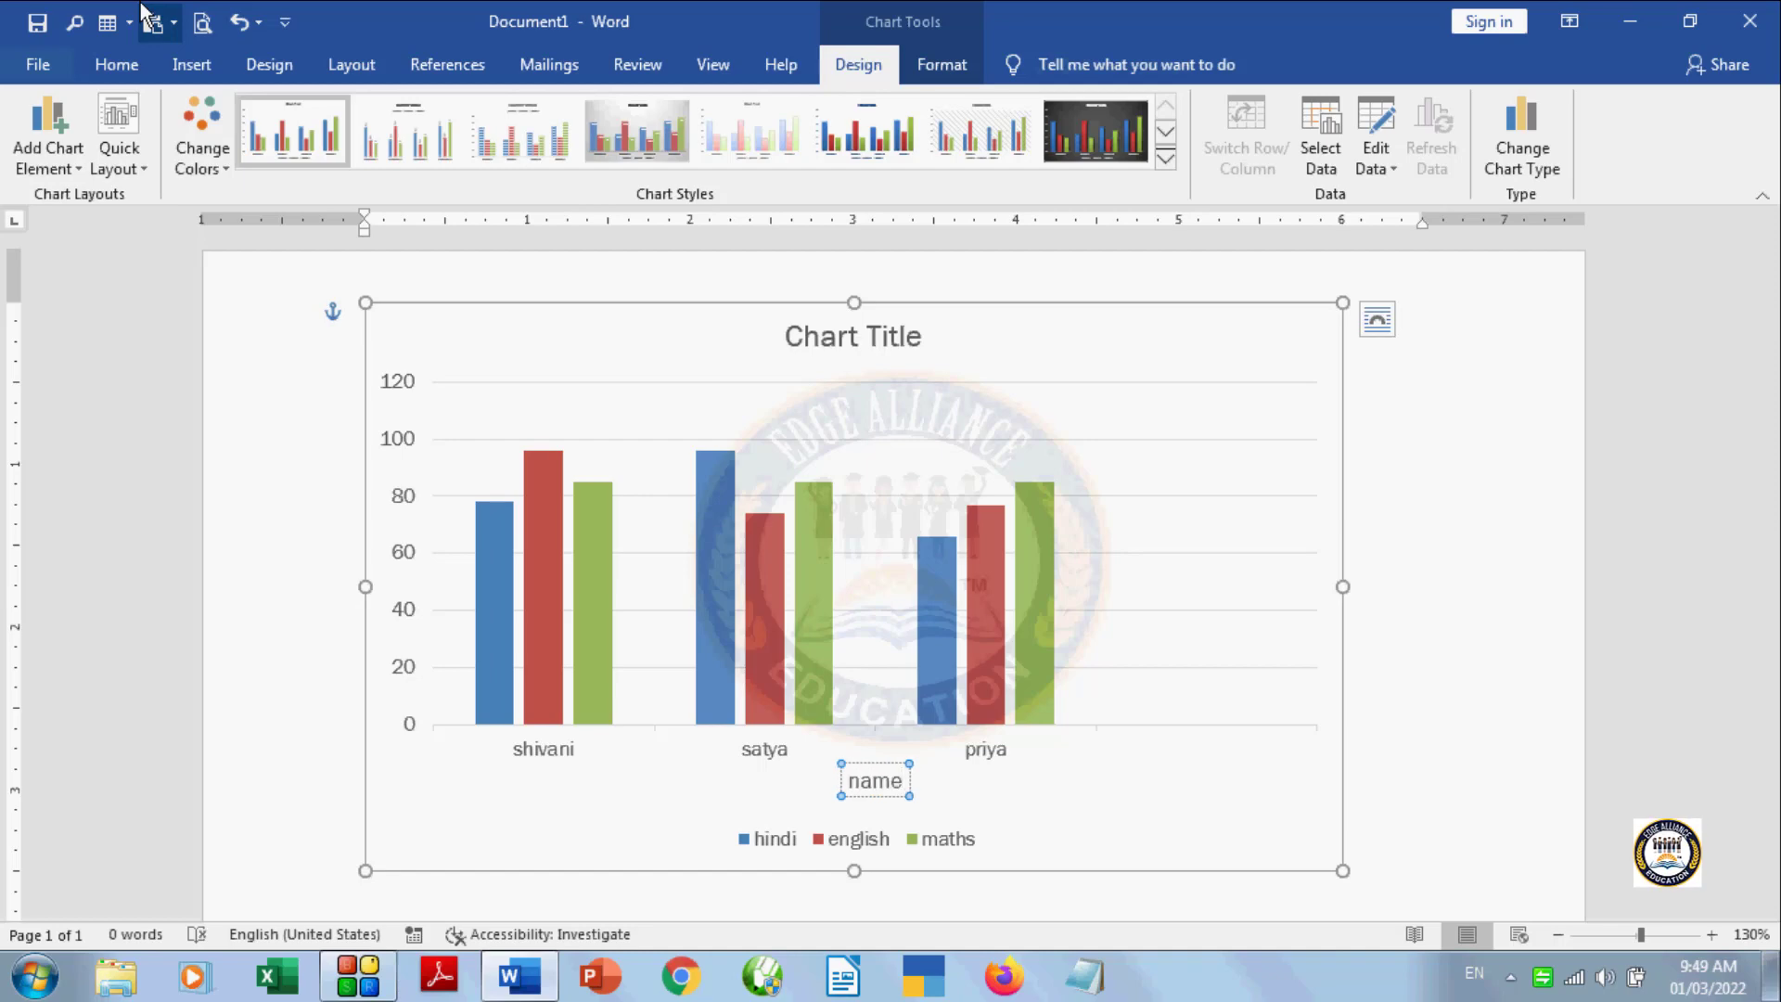
type("s")
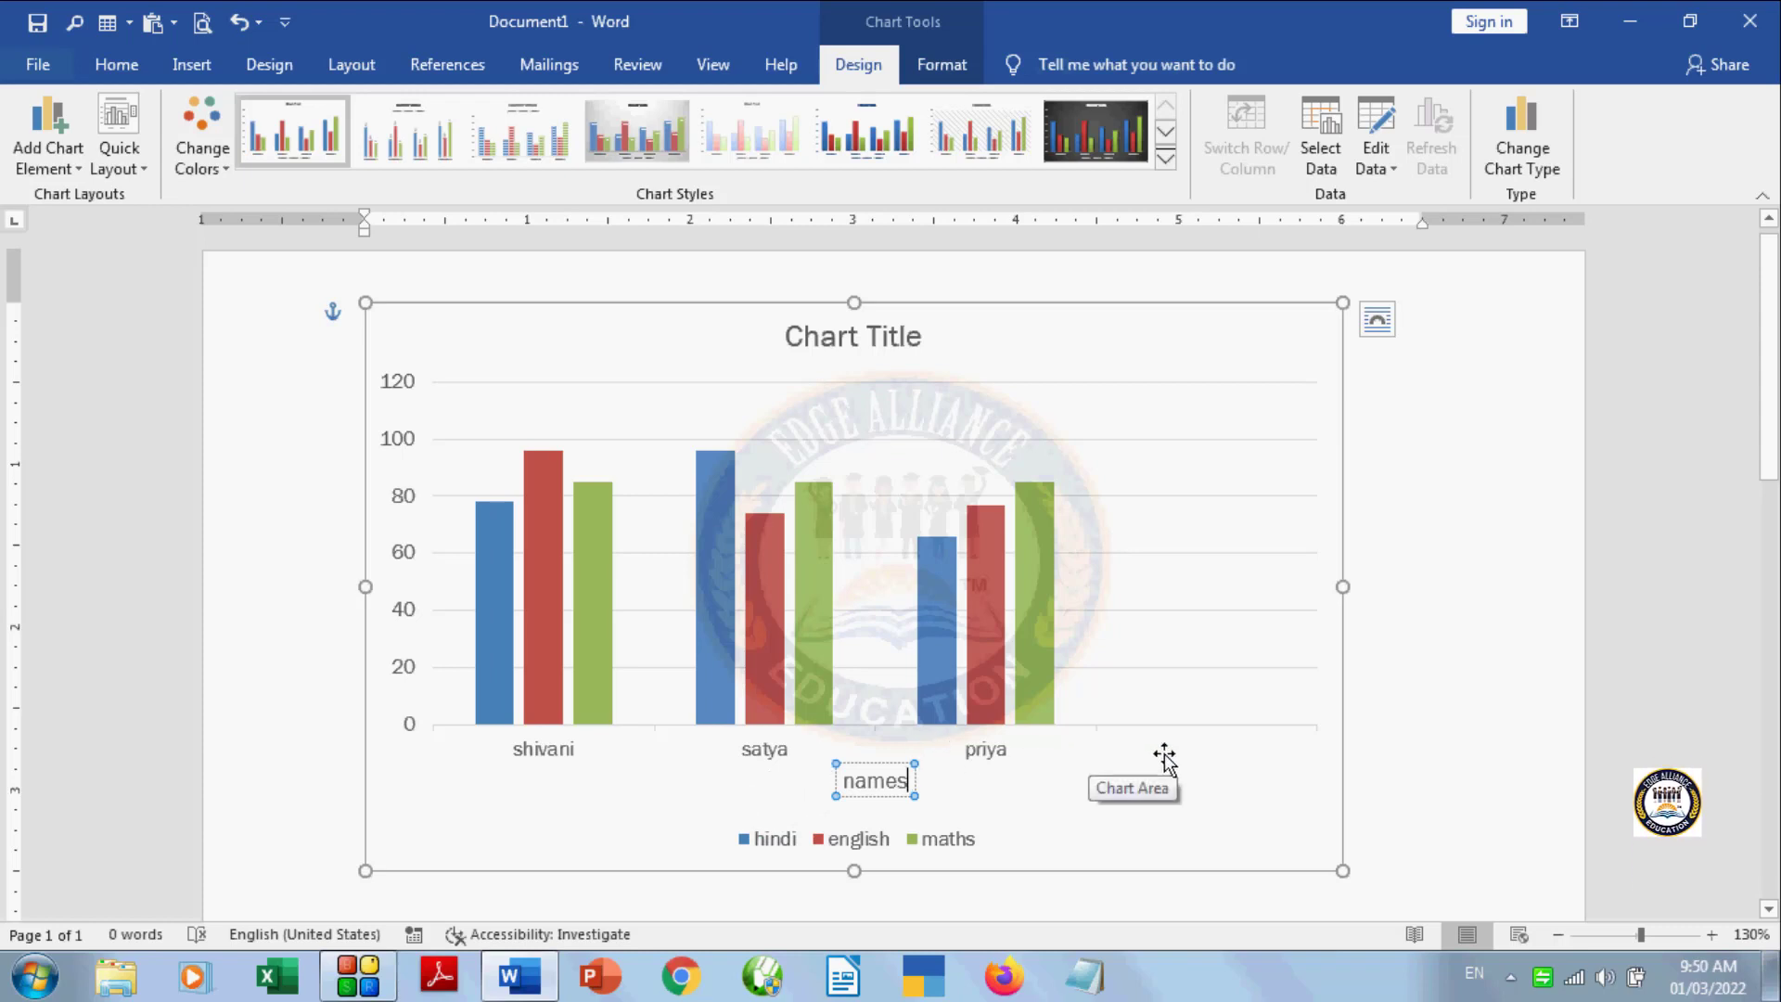
Step: Add a primary vertical axis title to the chart and set its text to "marks"
left_click(67, 163)
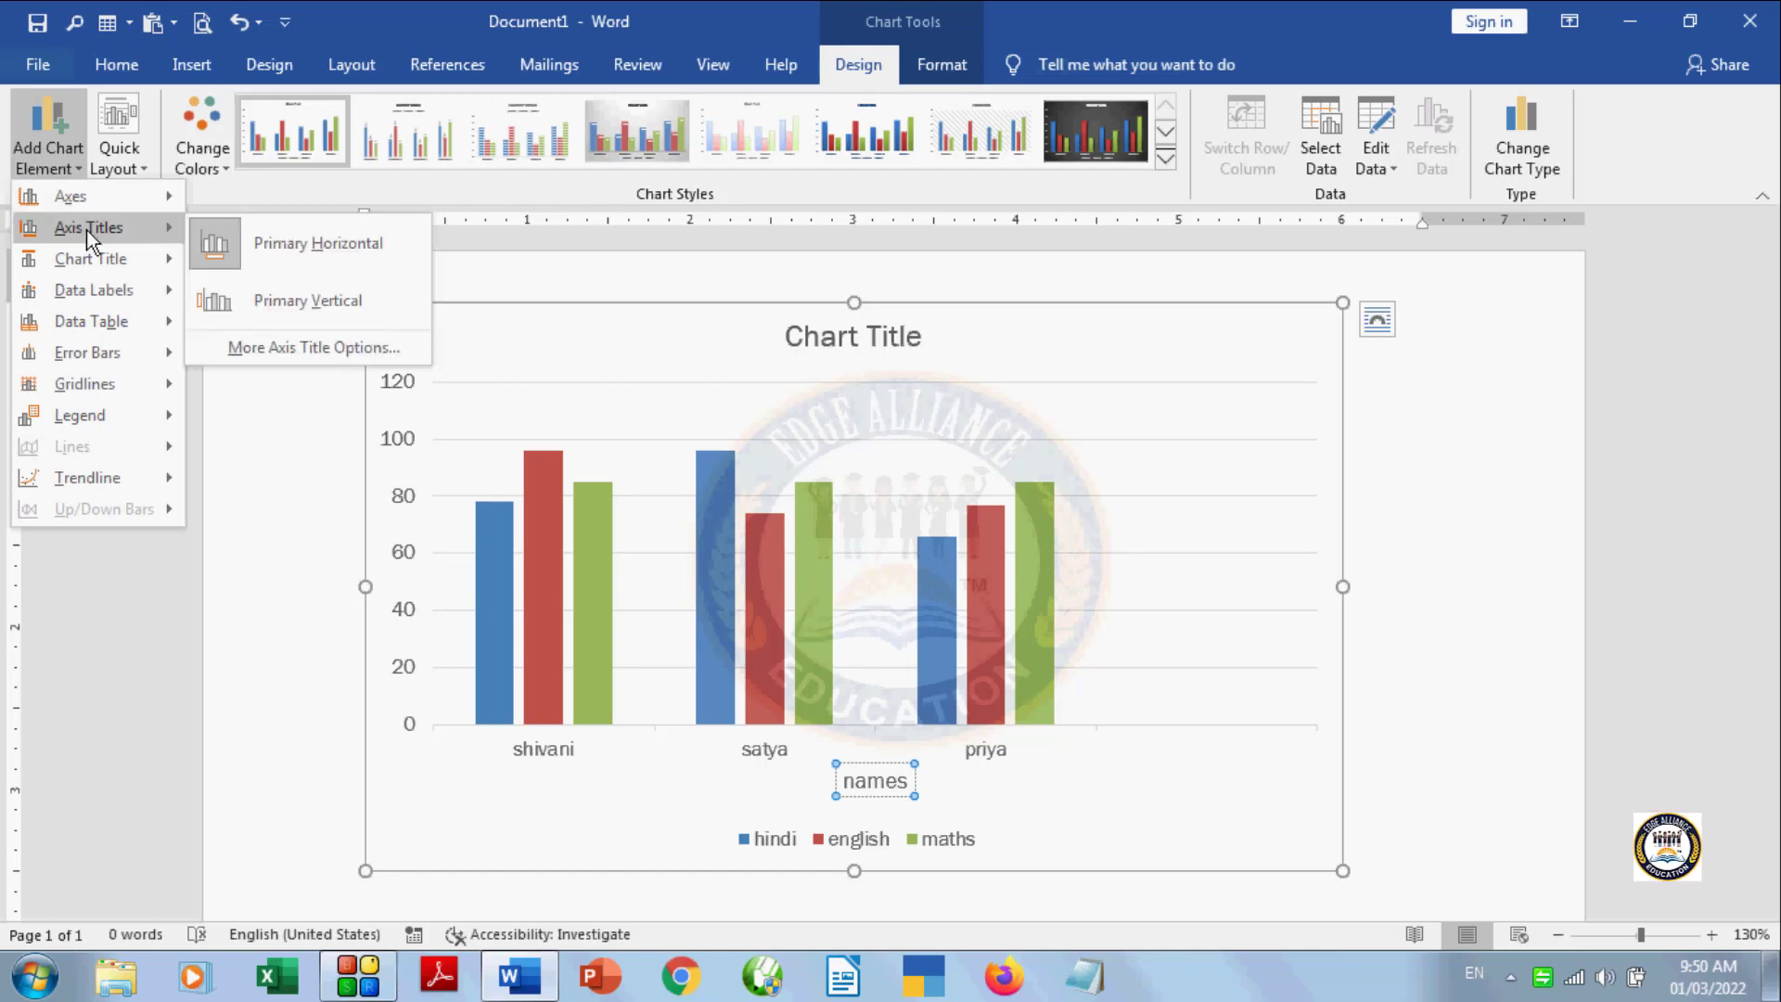
left_click(347, 299)
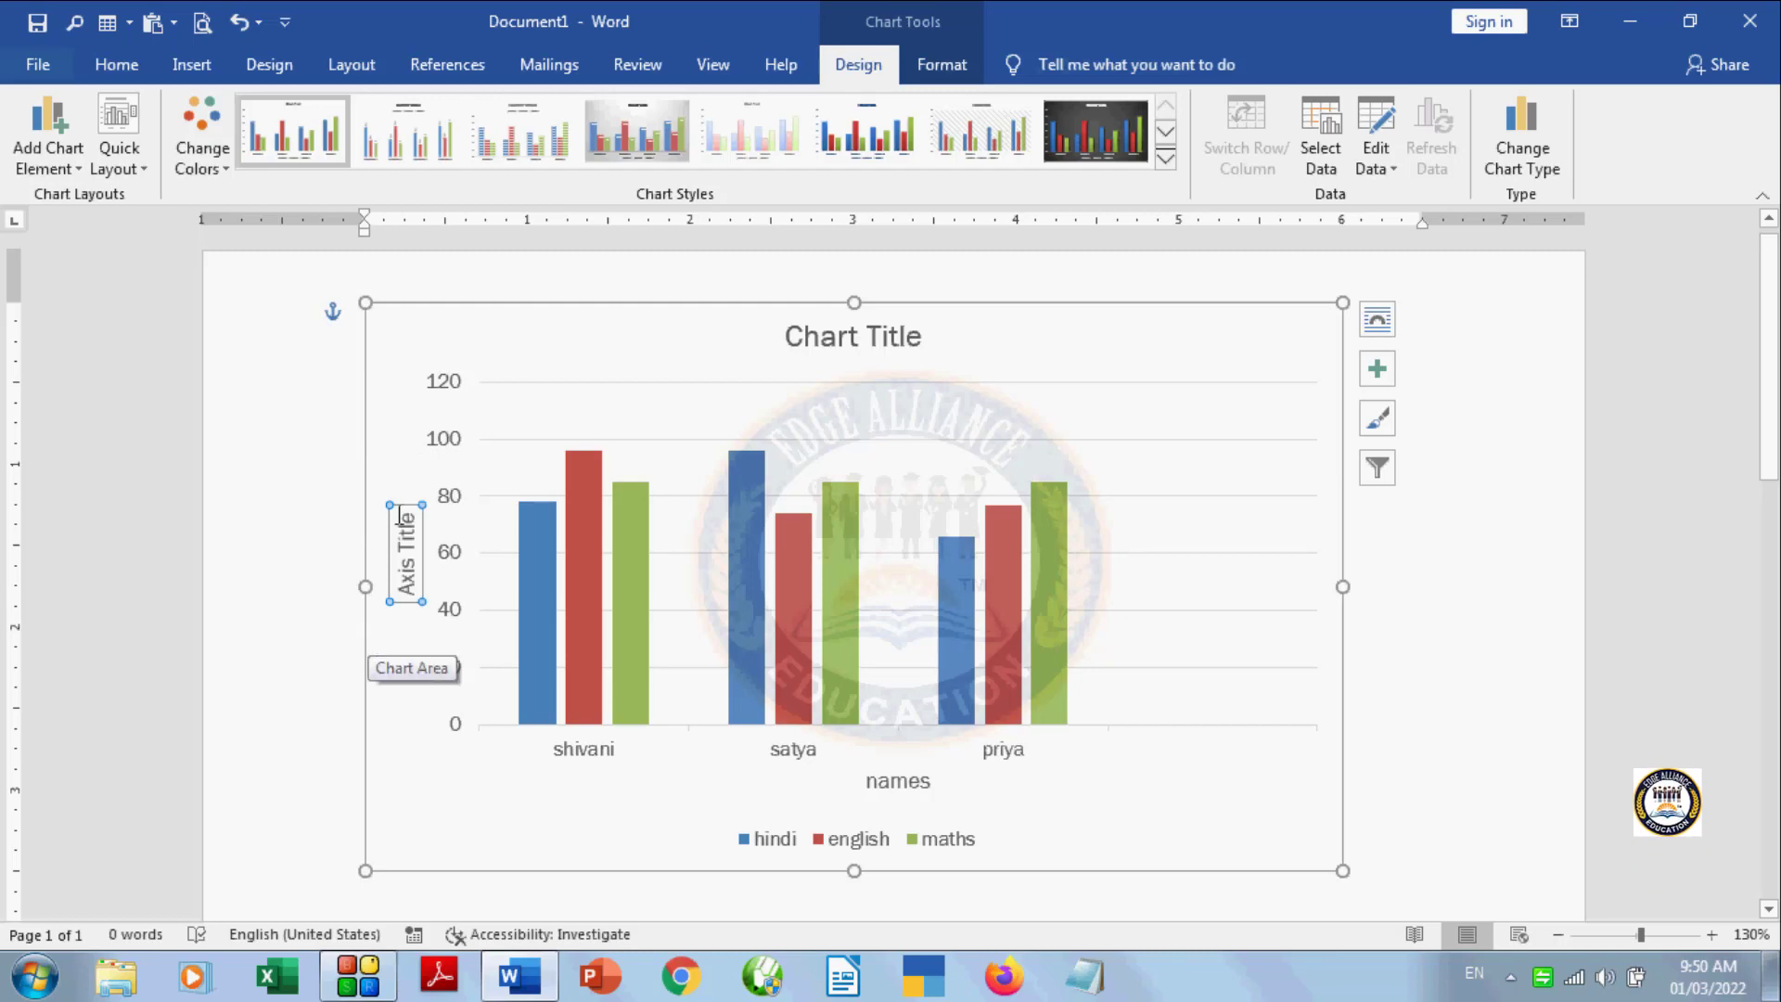
left_click_drag(409, 522, 406, 582)
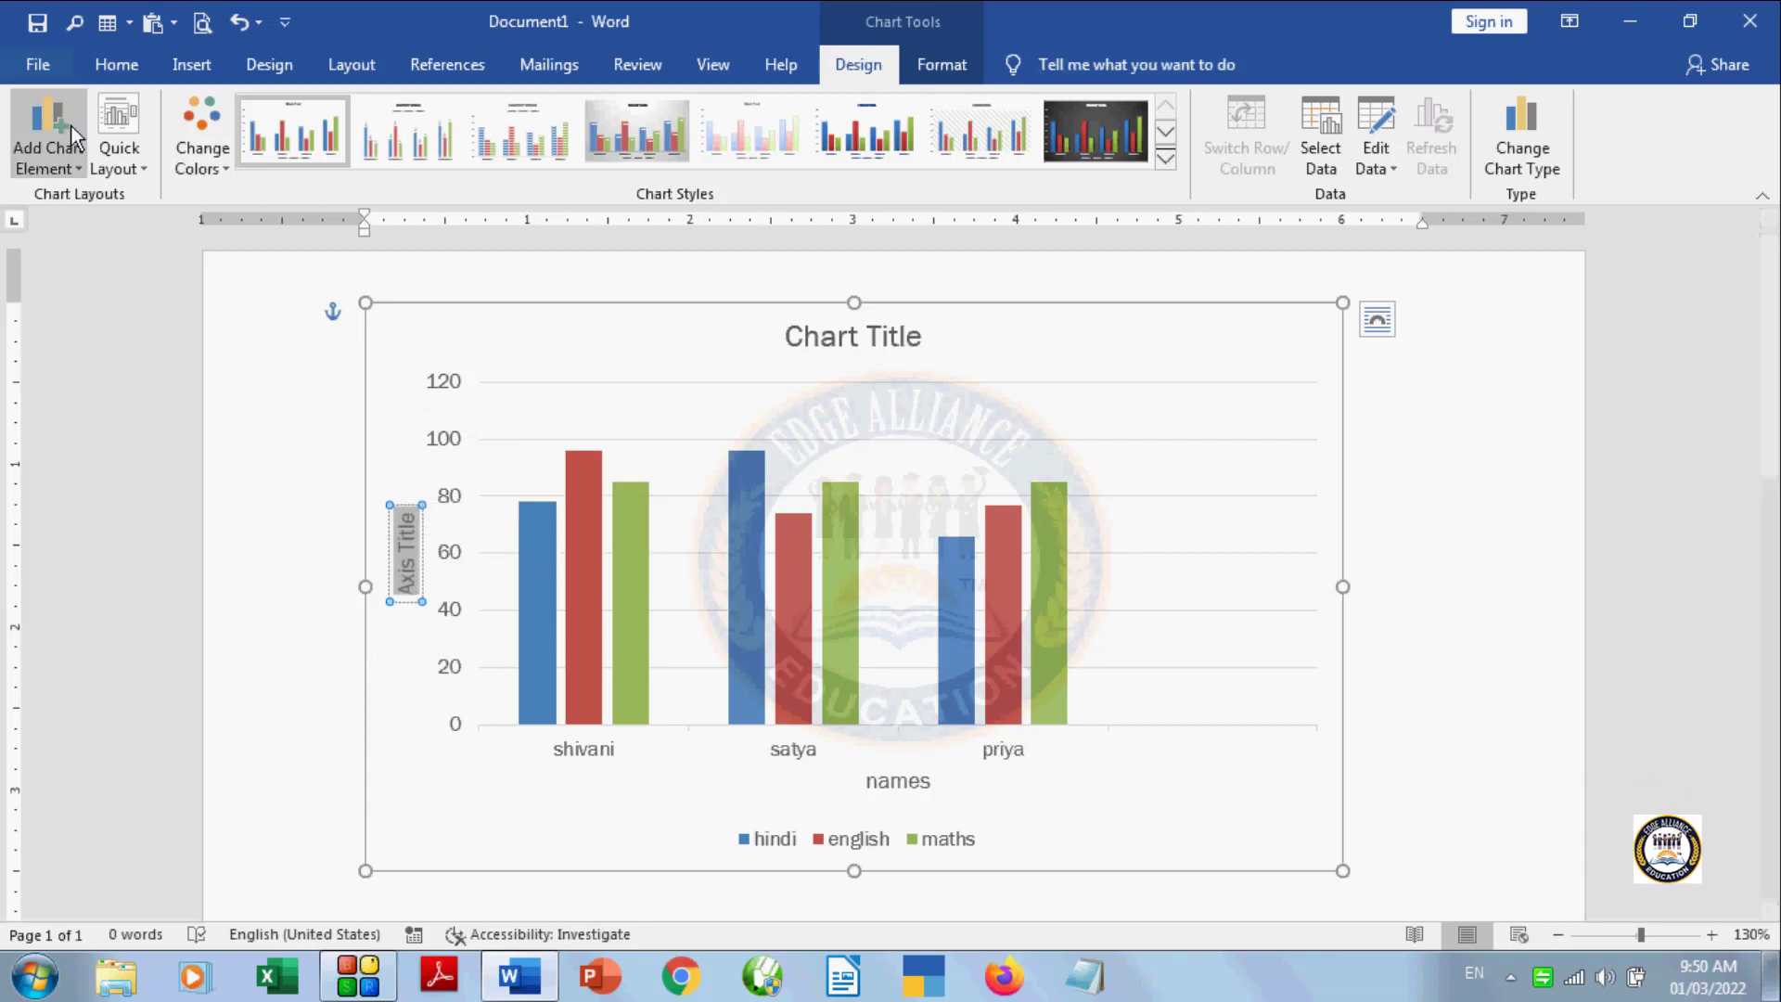
type("m")
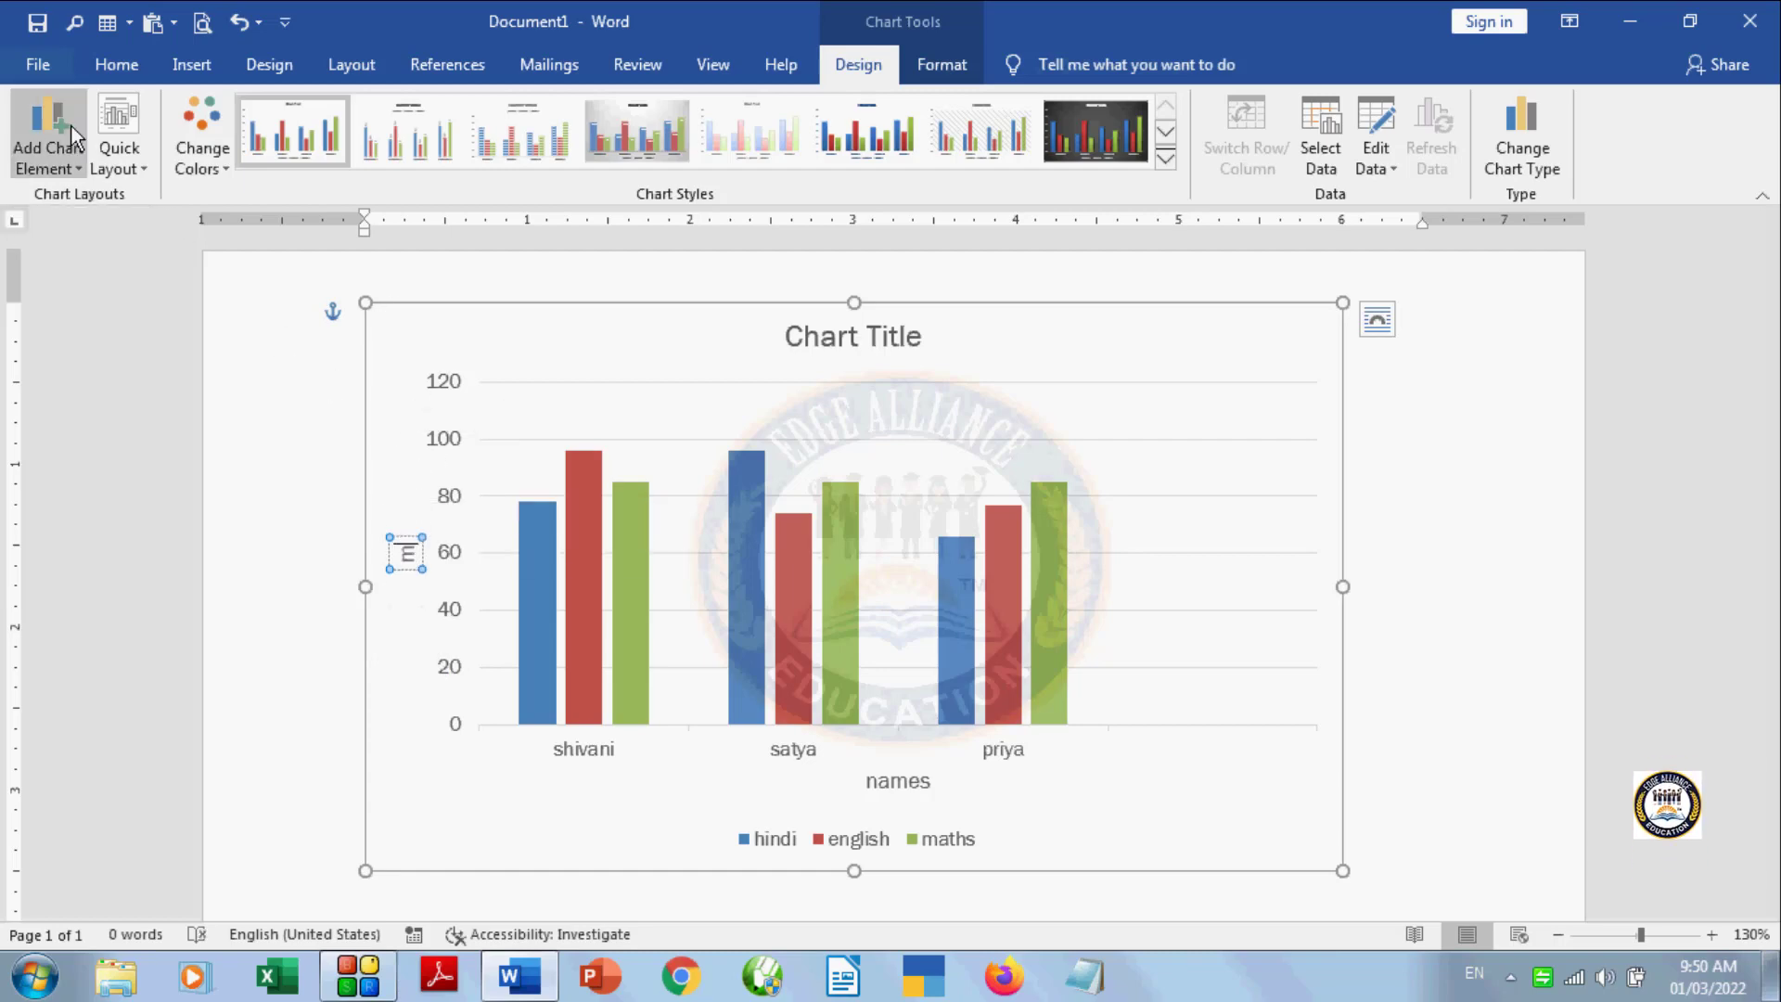
type("arks")
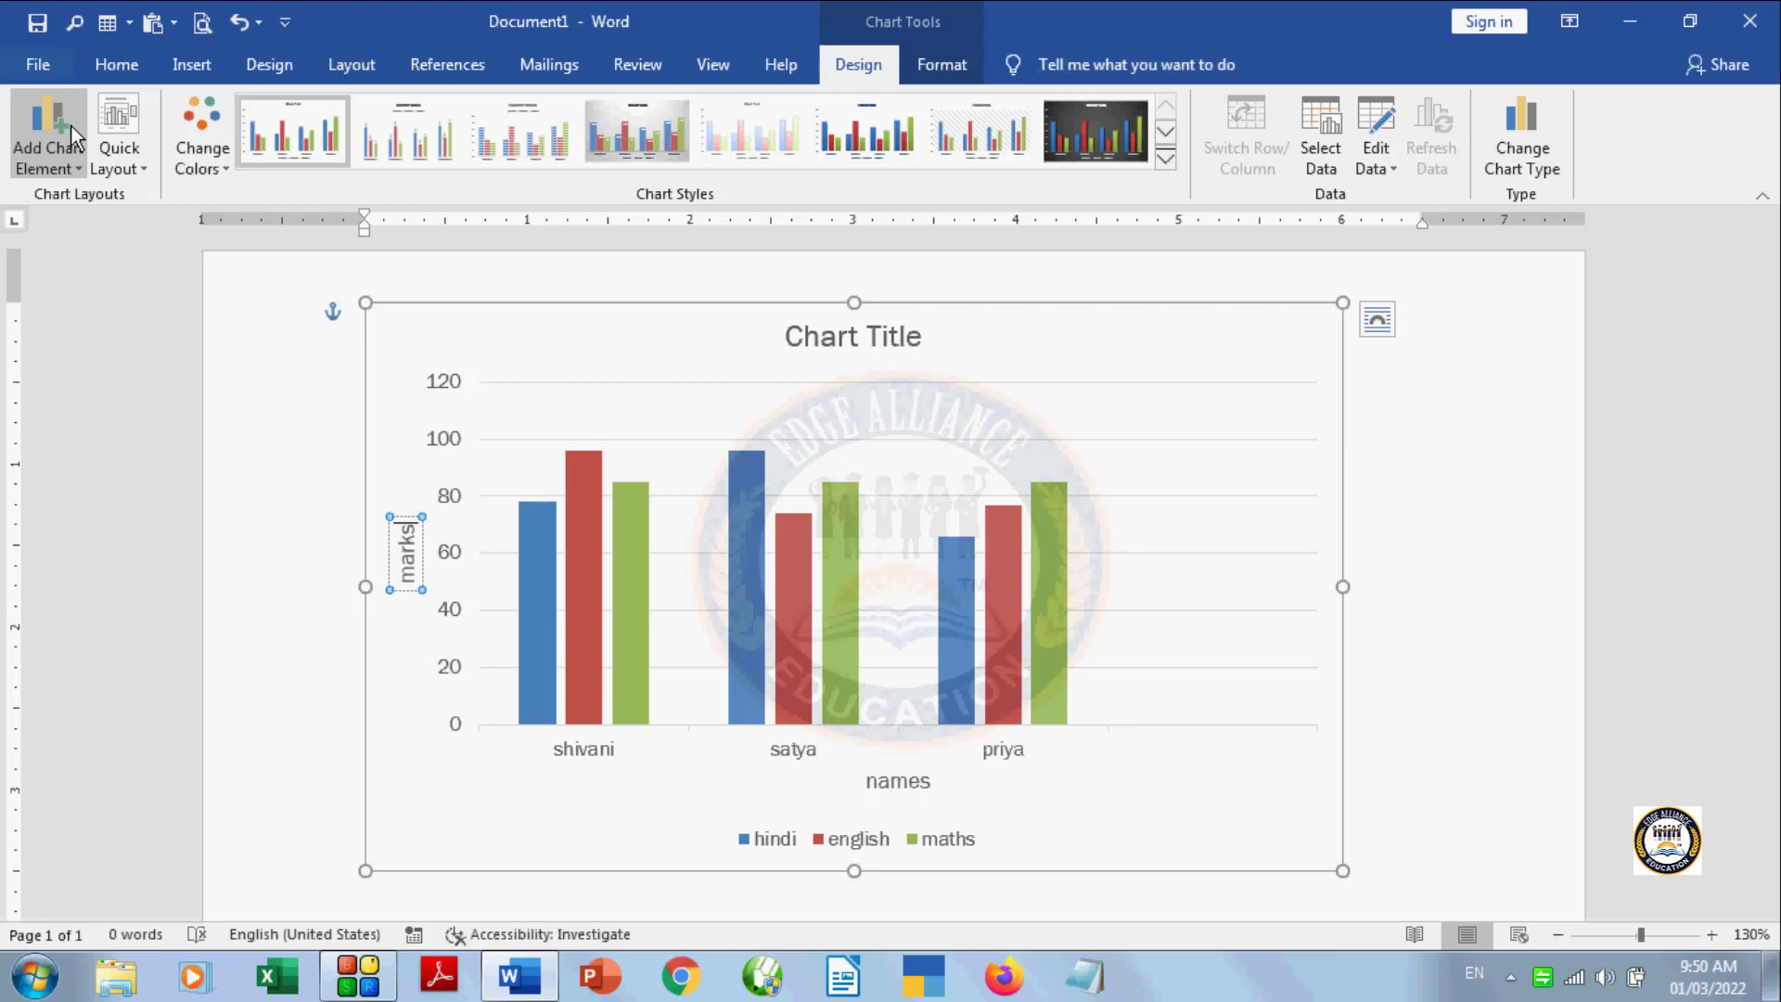
Step: Replace the chart title's placeholder text with "marksheet"
left_click(76, 162)
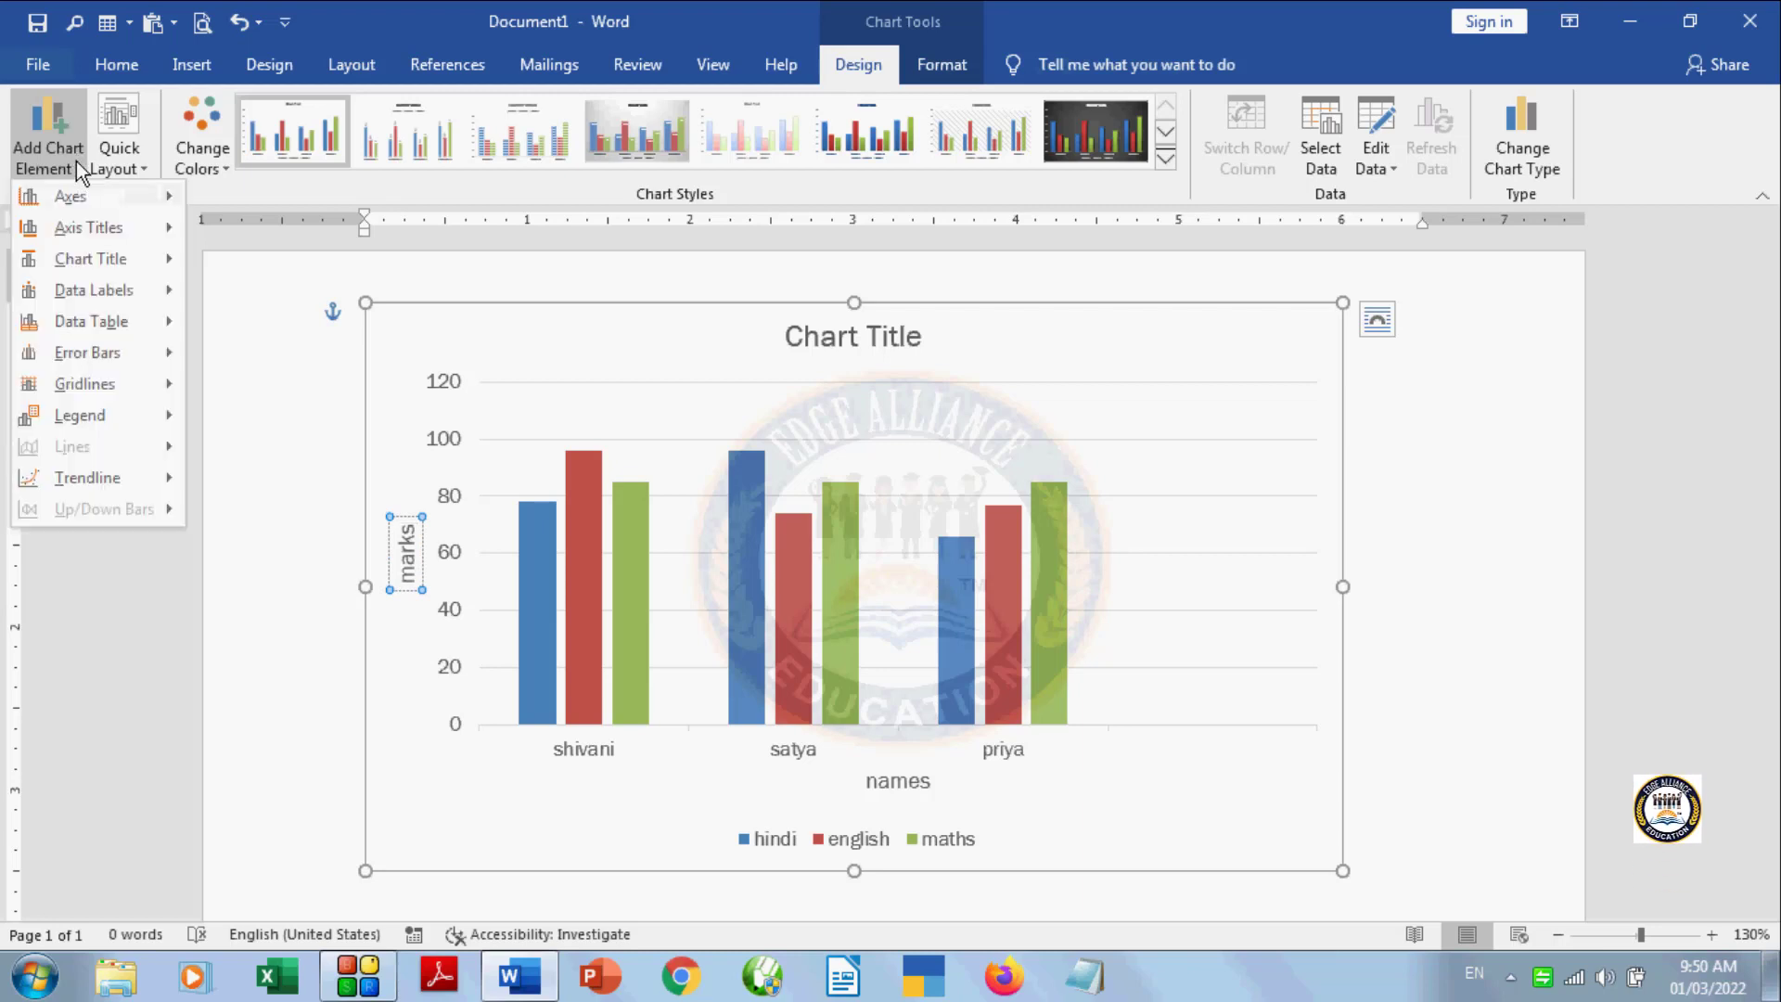
mouse_move(72, 249)
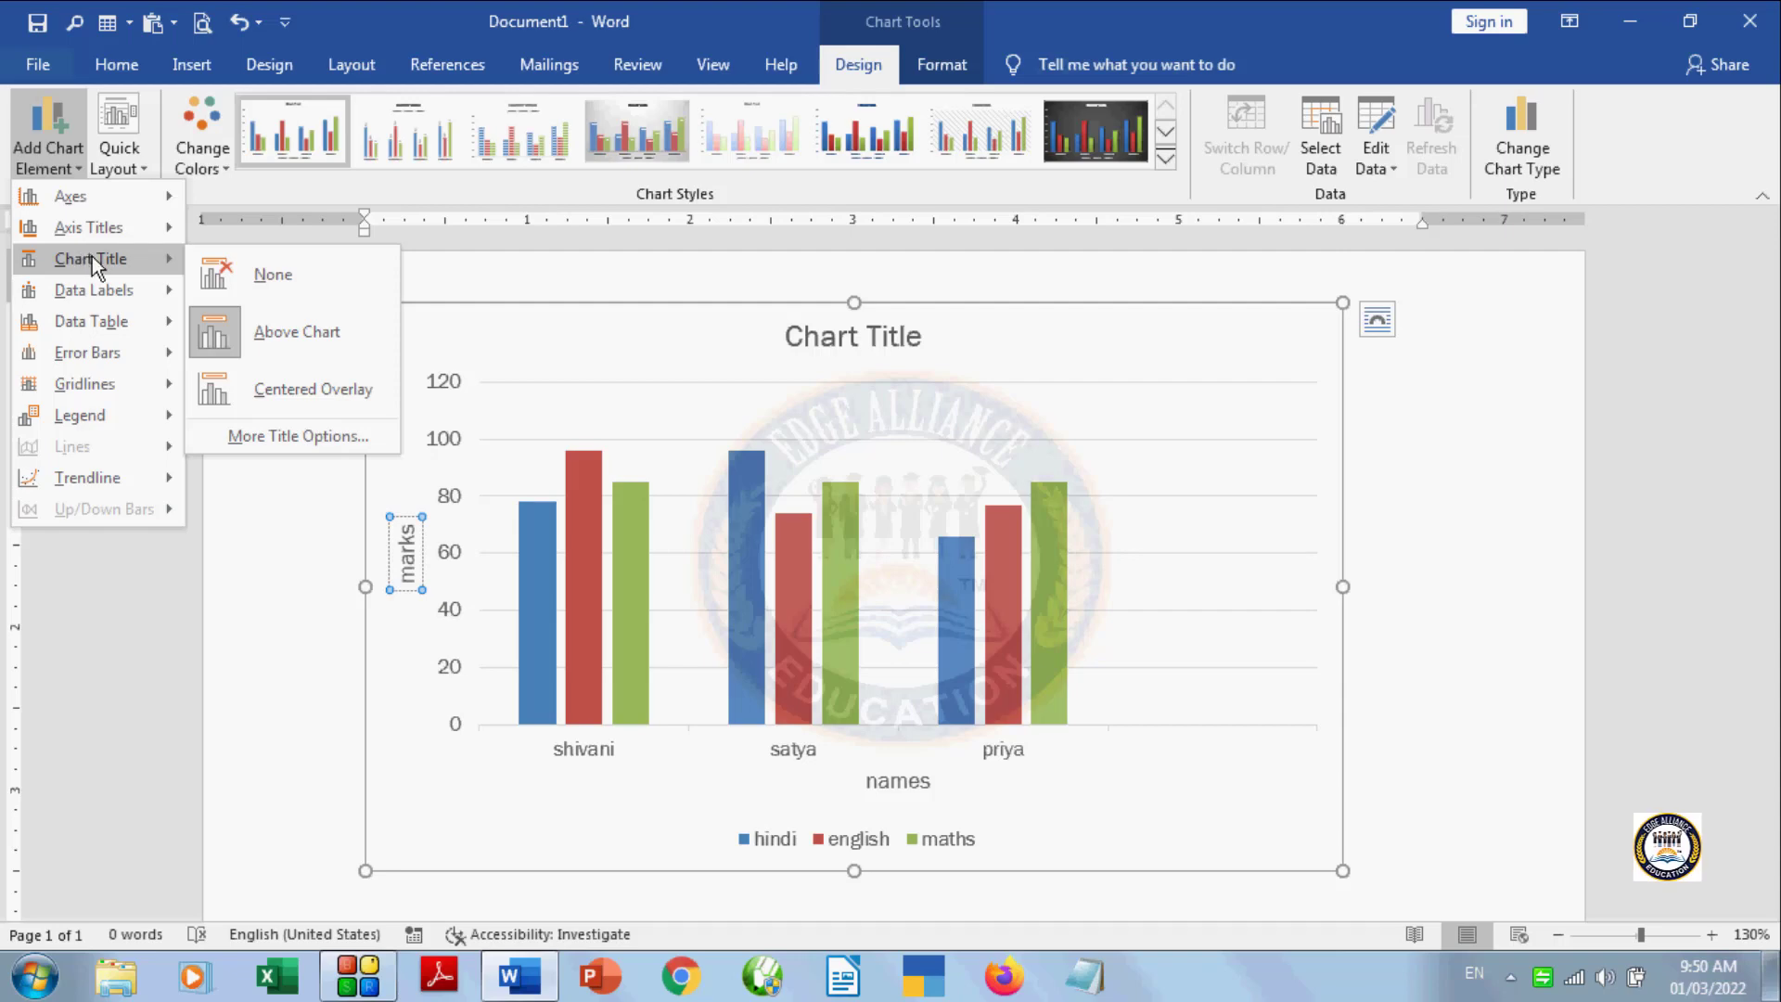
left_click(816, 332)
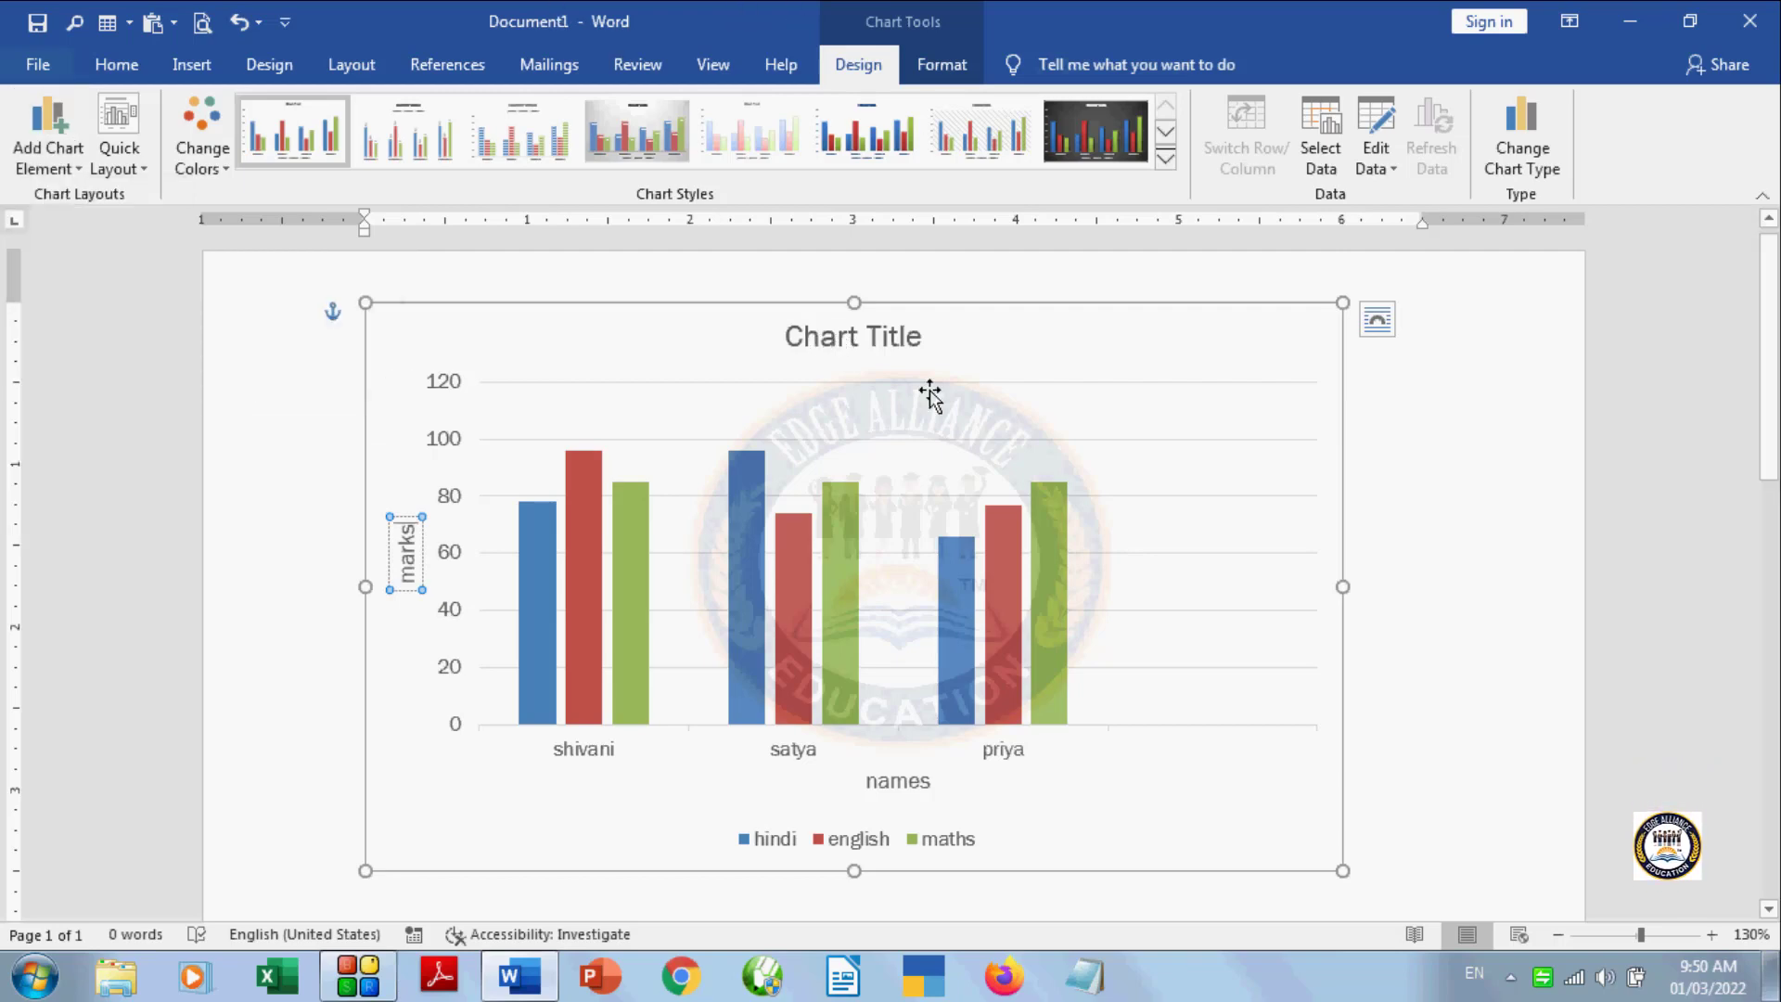
left_click(905, 332)
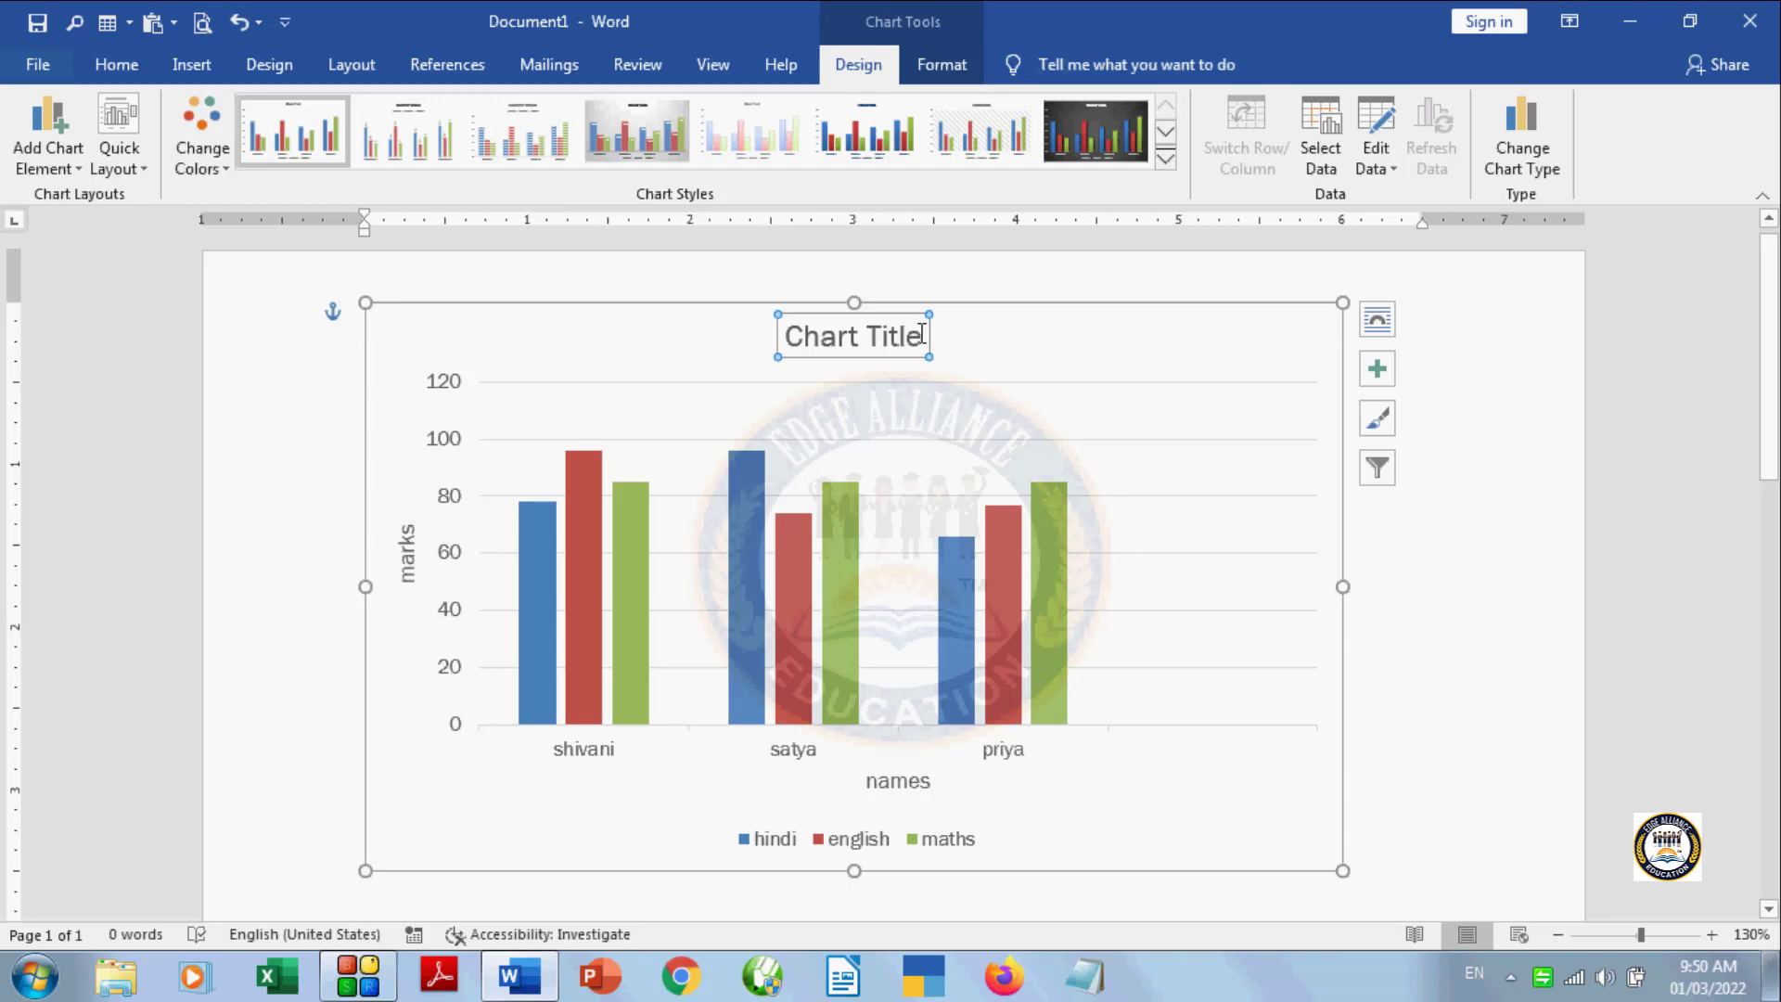
left_click_drag(923, 336, 803, 345)
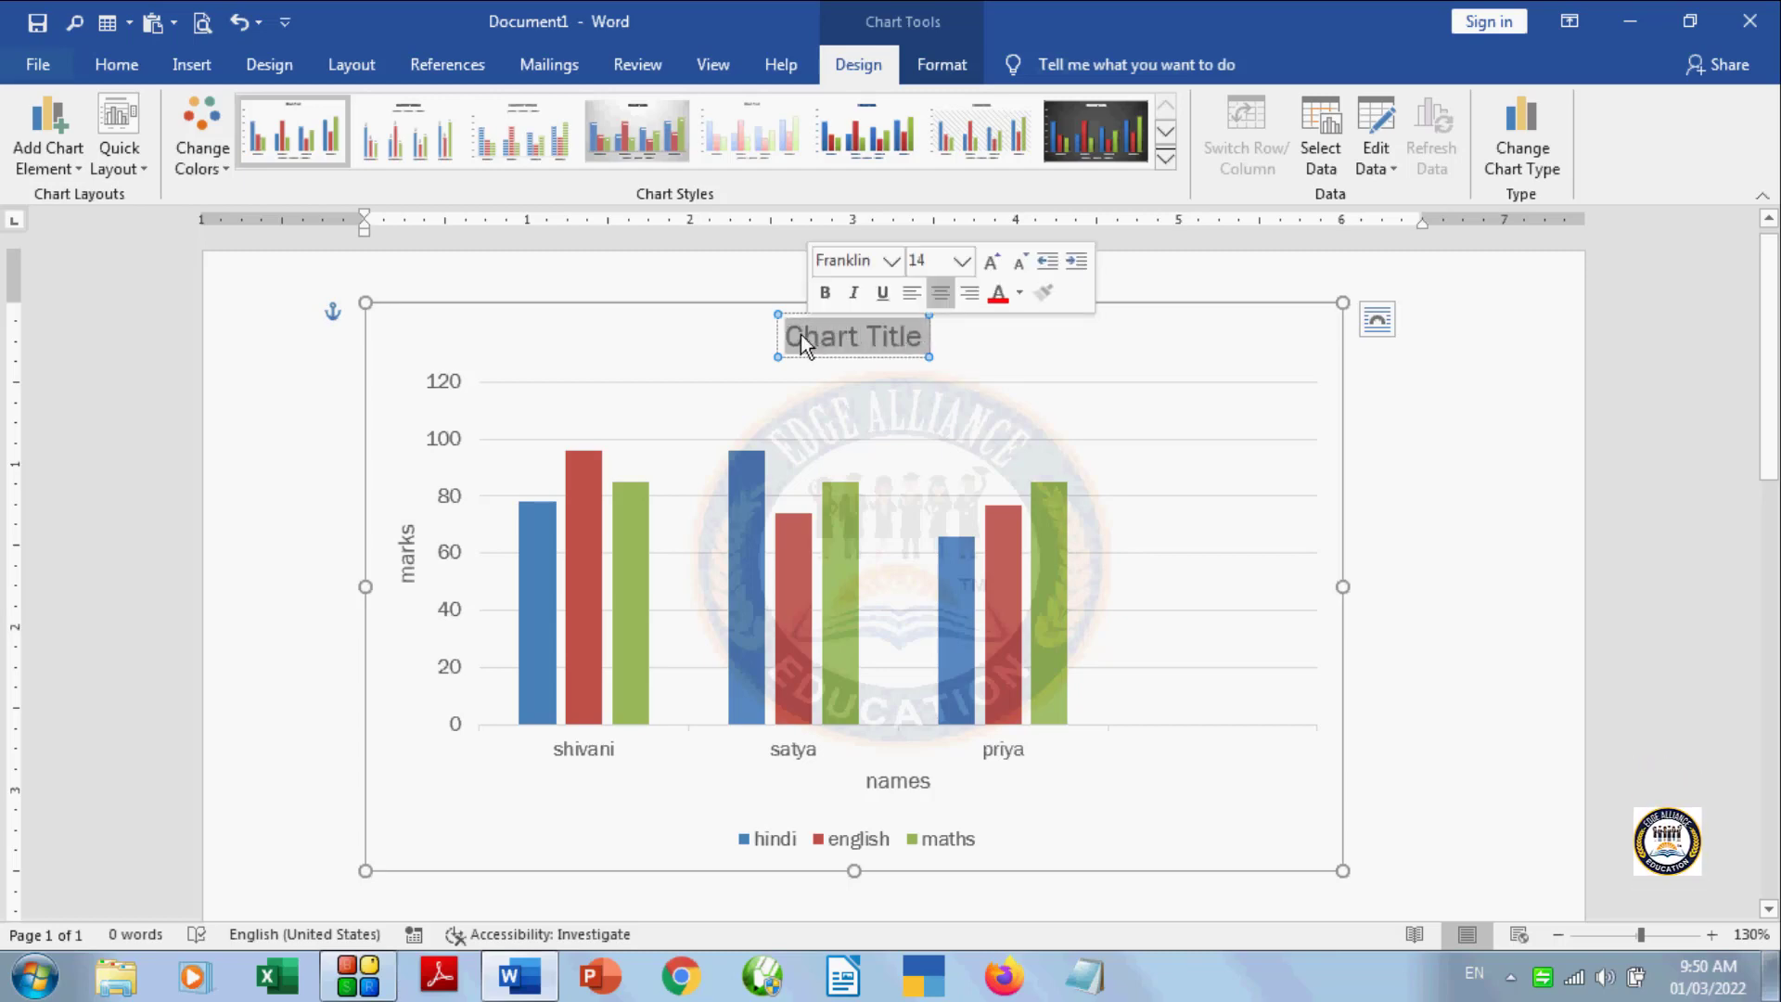
key("Delete")
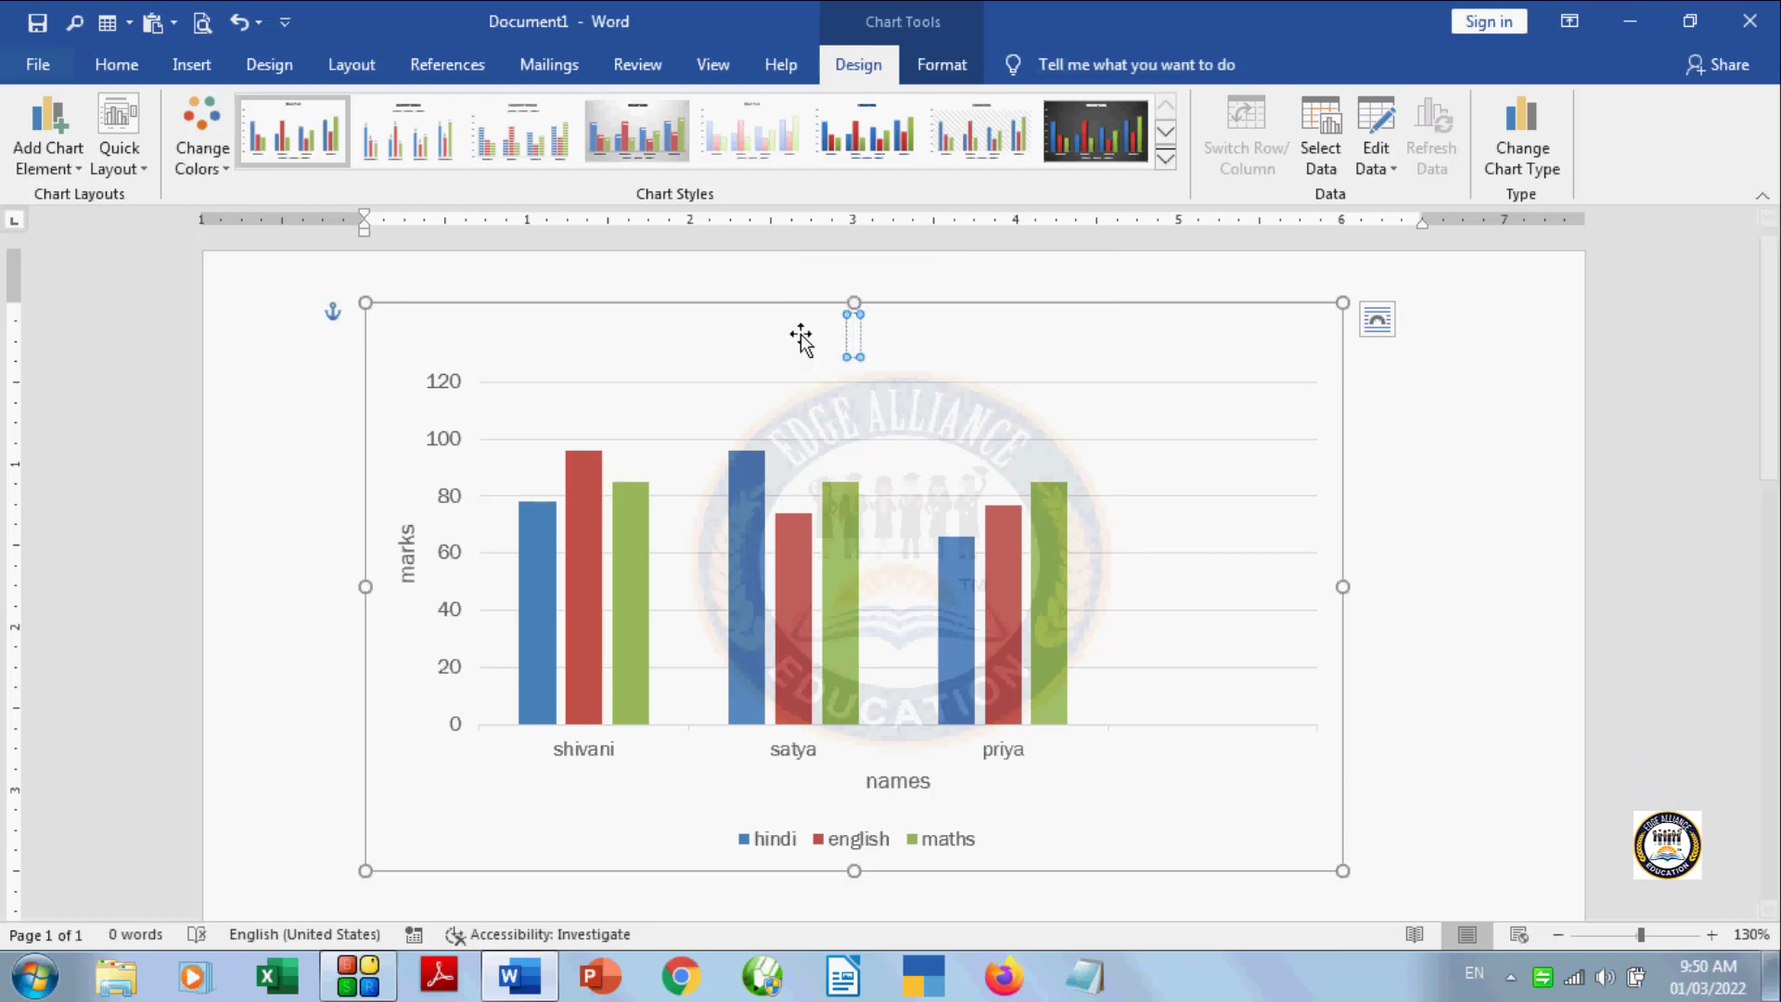
type("ma")
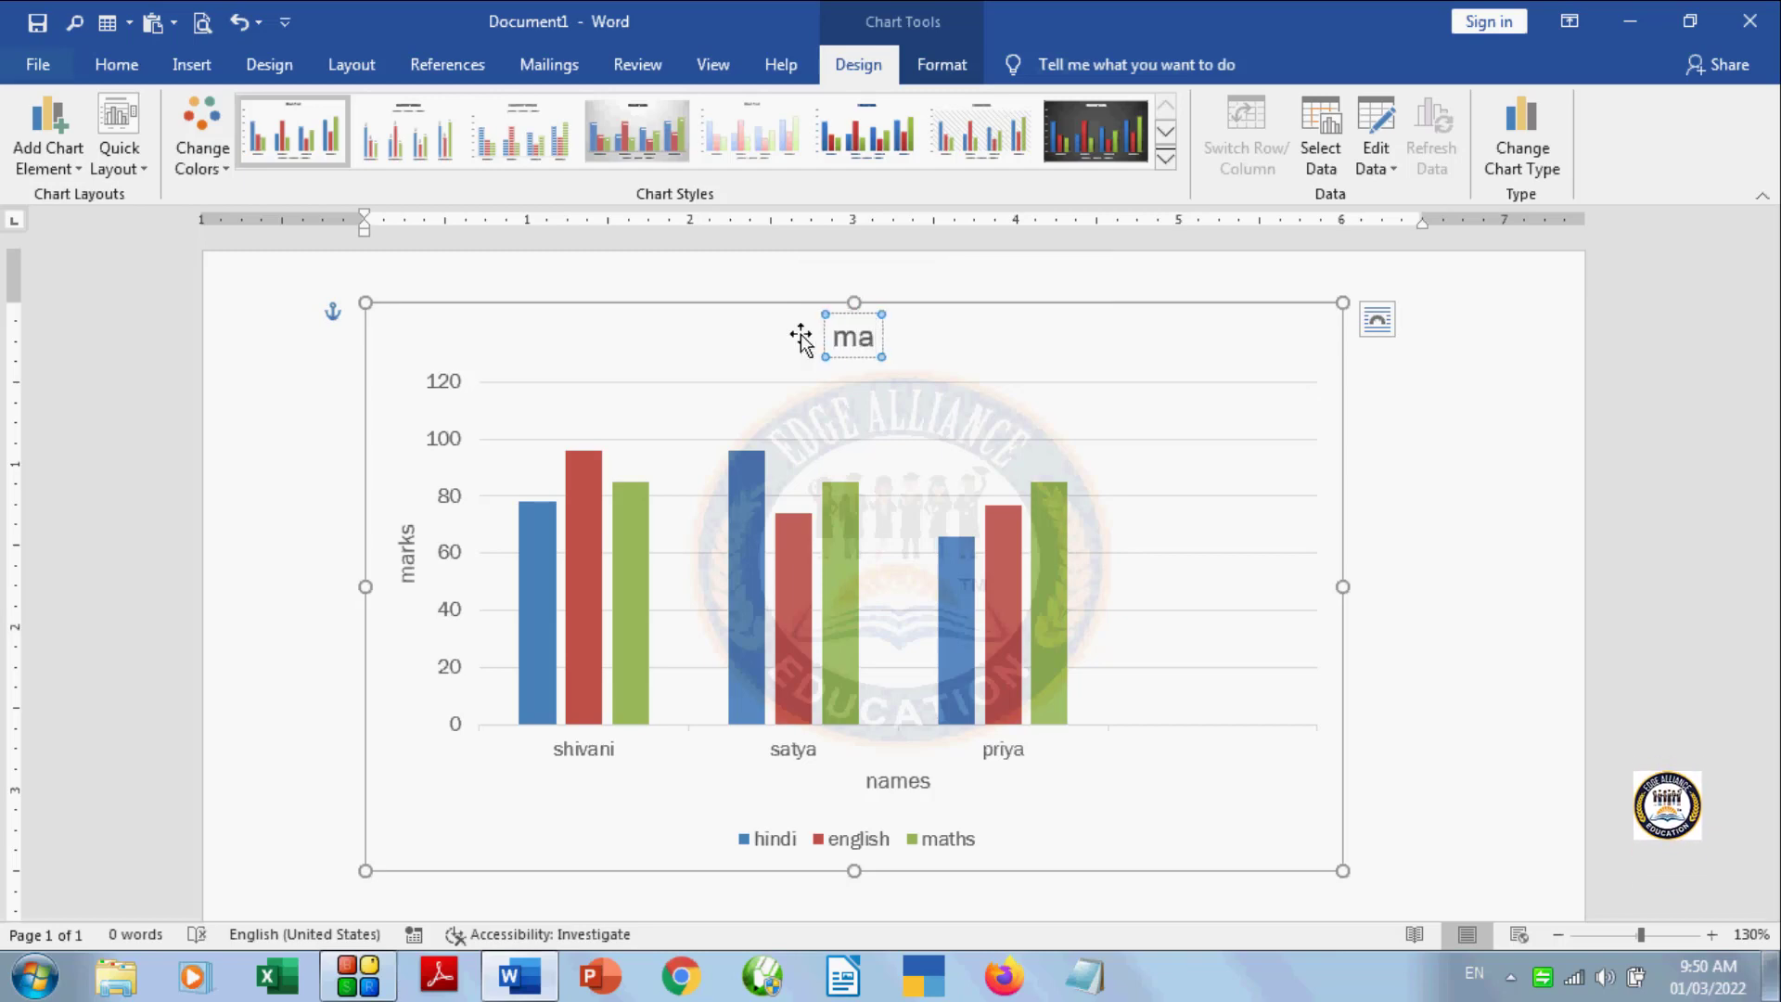
type("rksh")
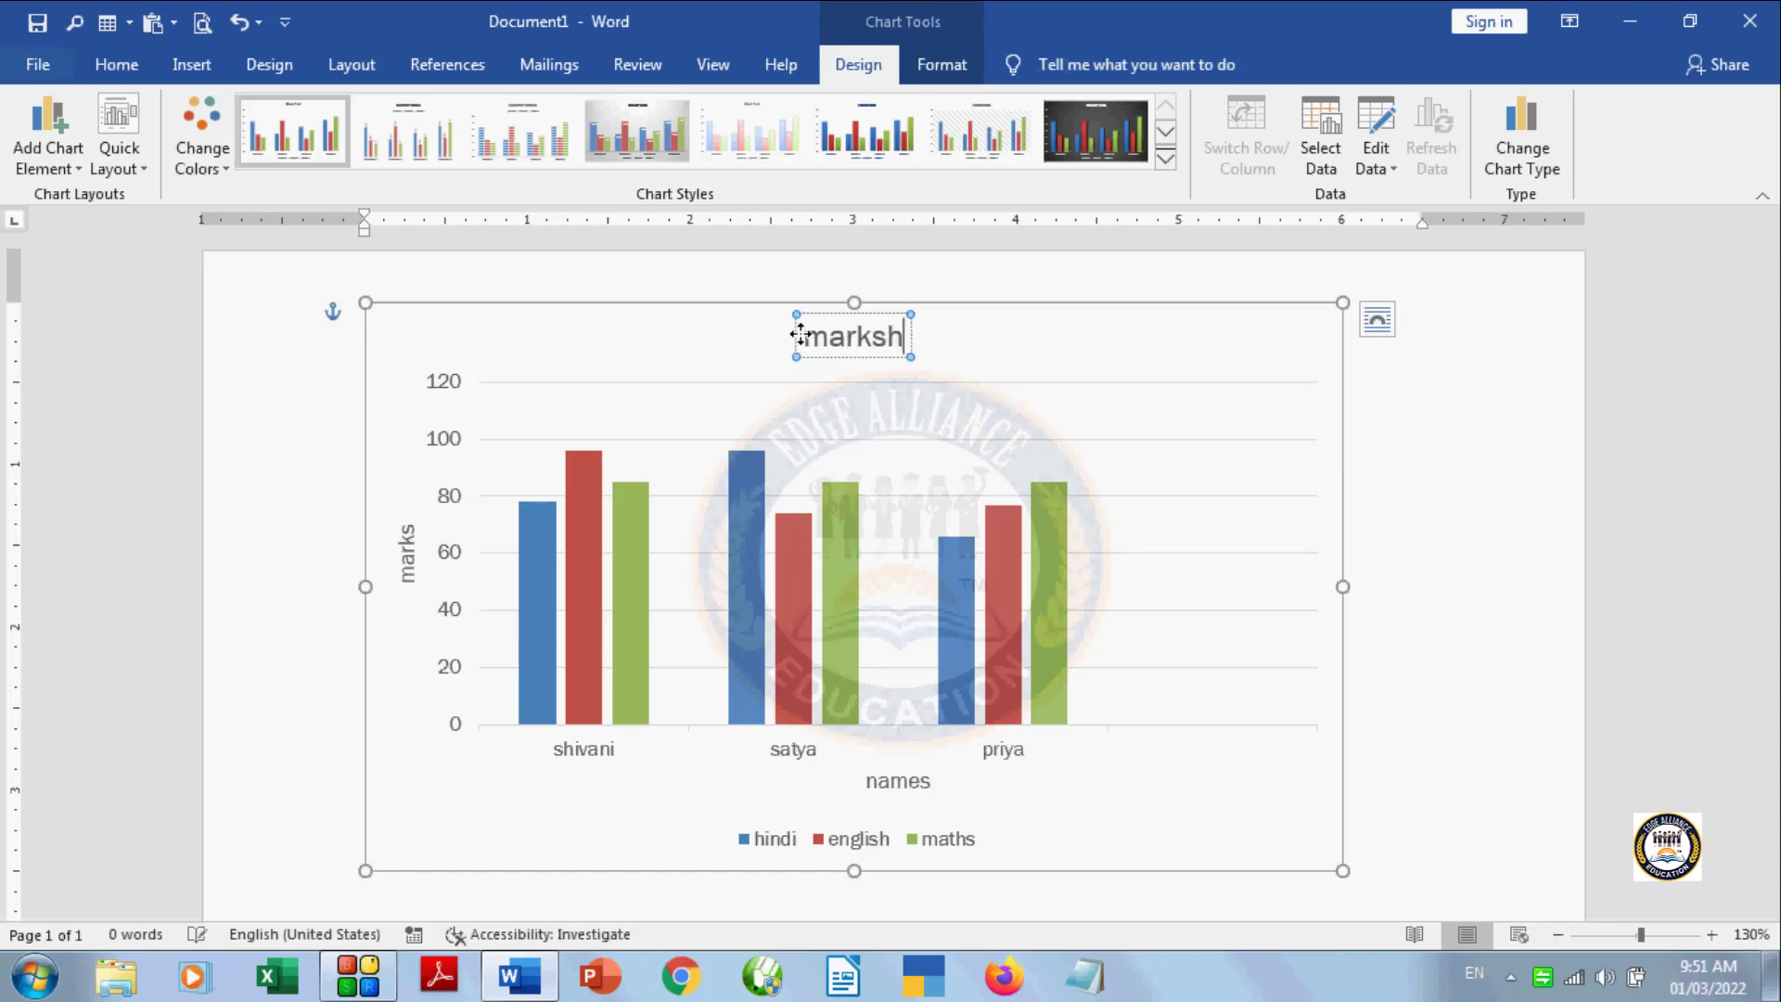
type("eet")
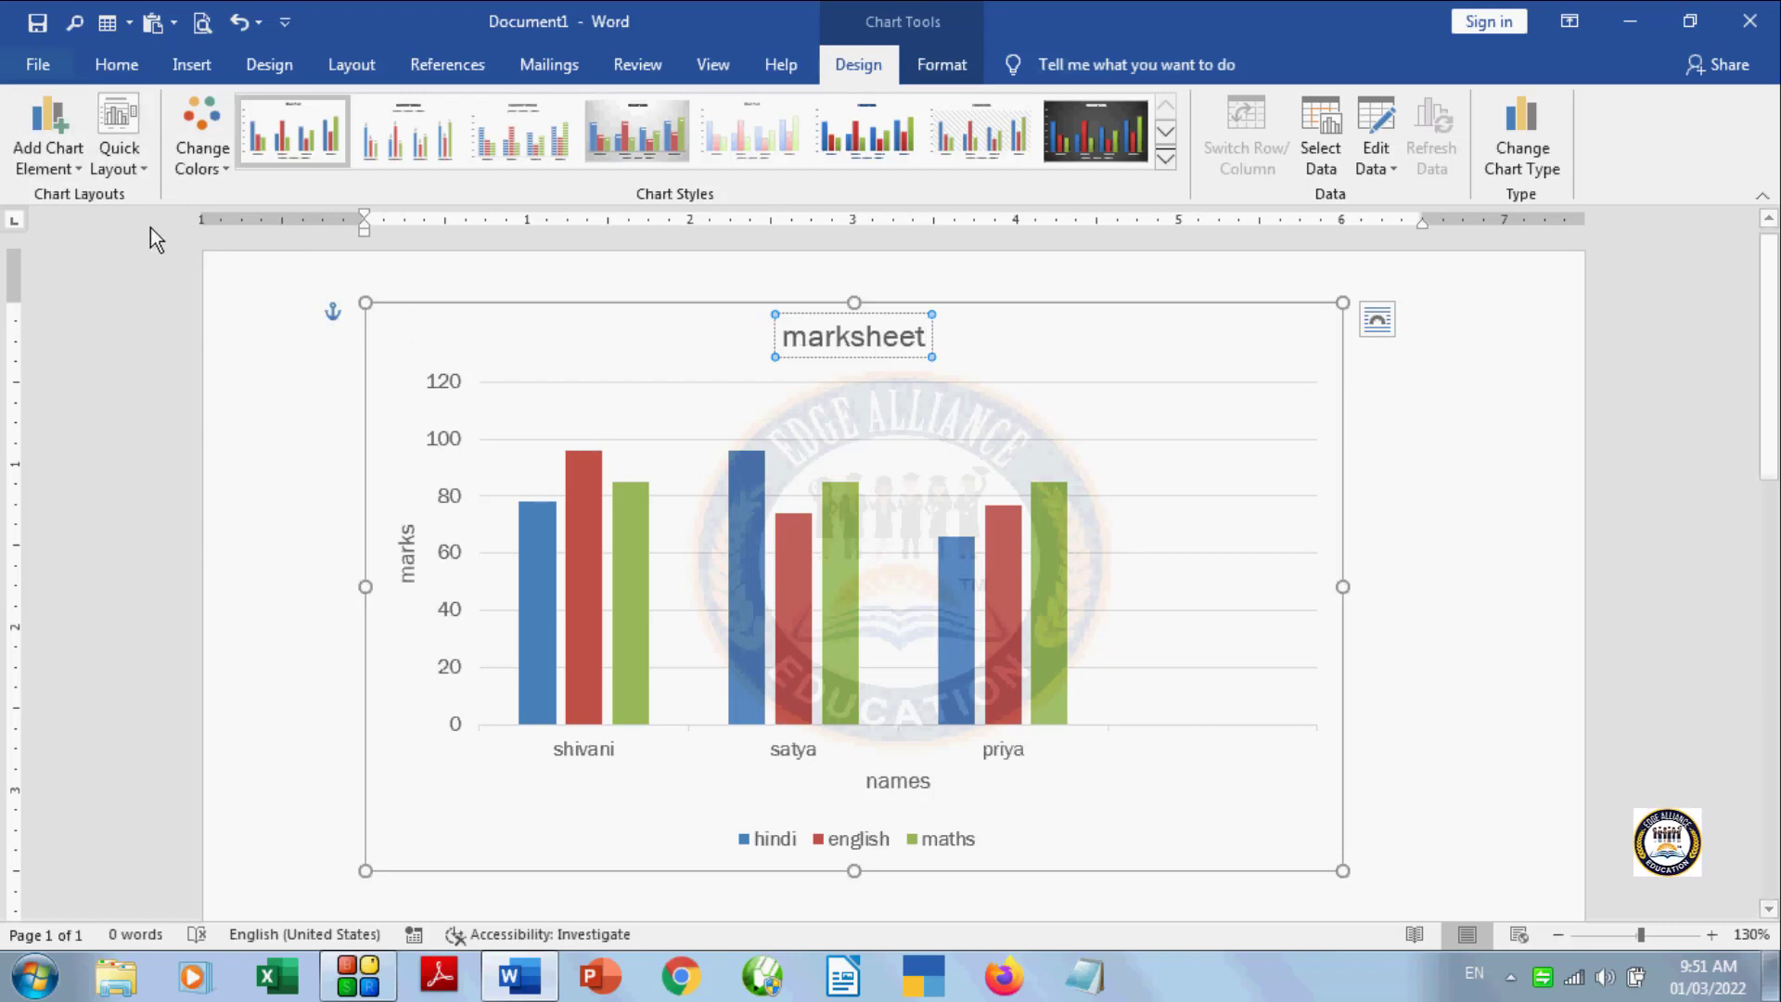
Step: Remove the title from the chart by setting the chart title option to None
left_click(58, 167)
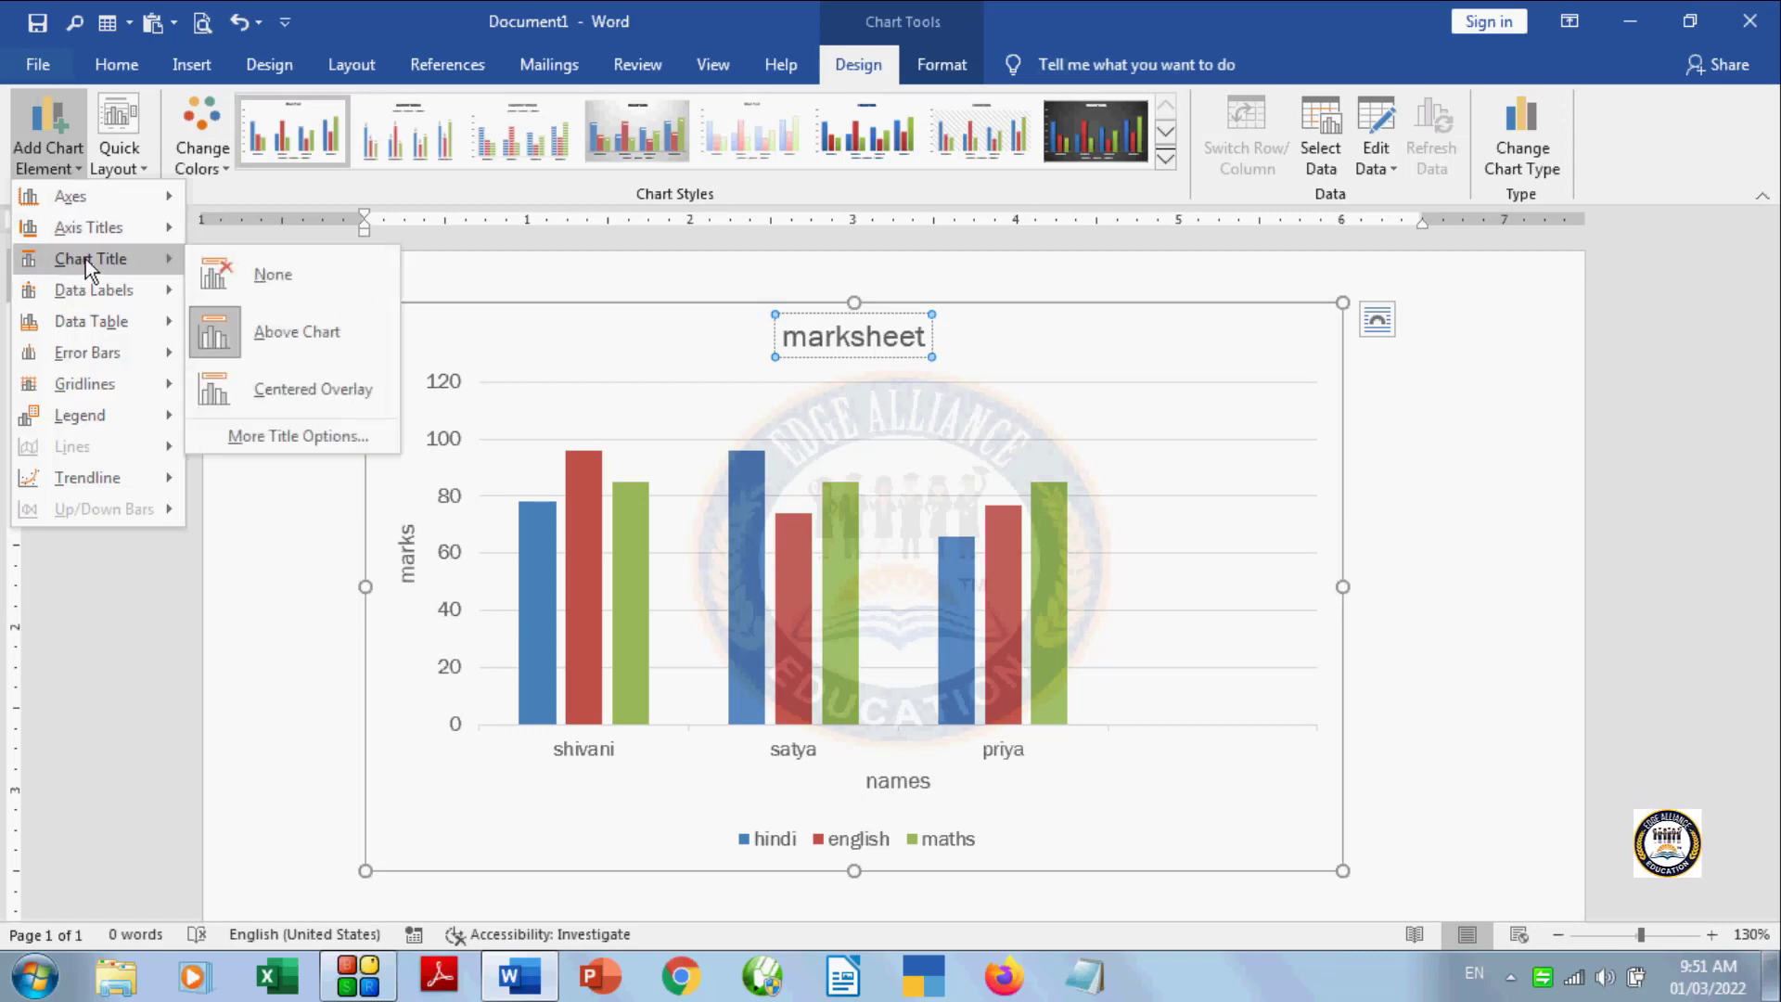
left_click(233, 281)
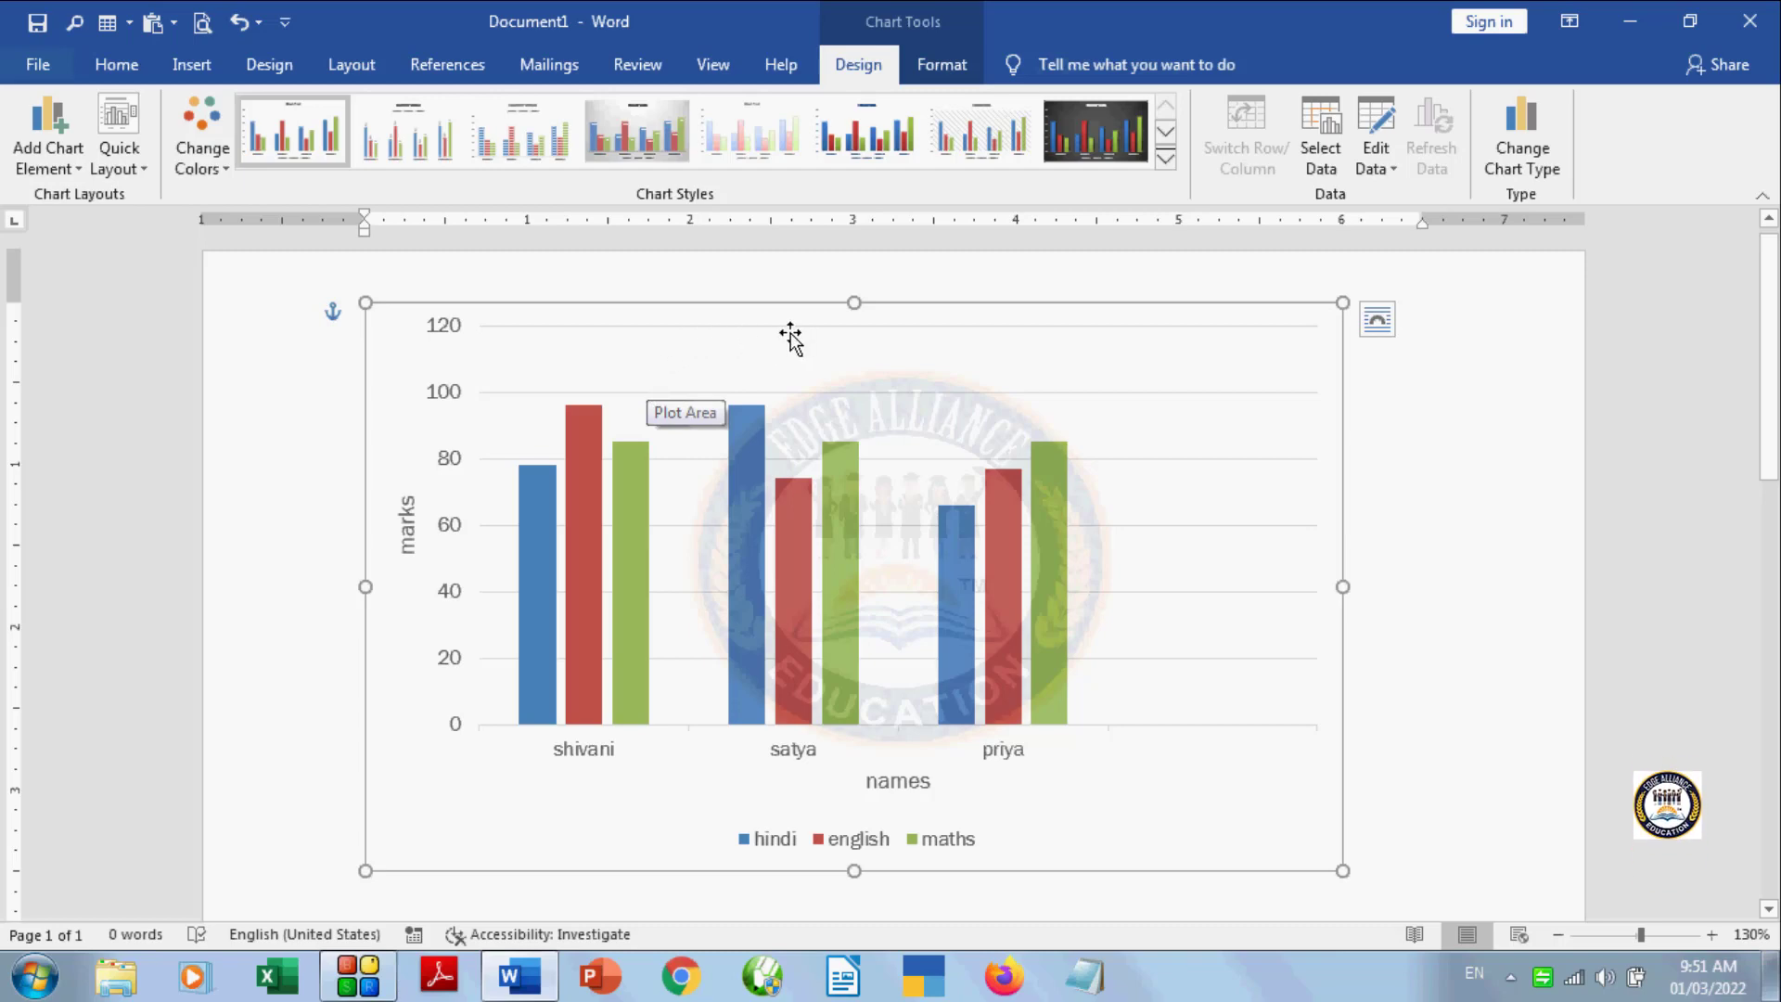
Step: Add a chart title above the chart and replace its placeholder text with "marksheet"
left_click(56, 165)
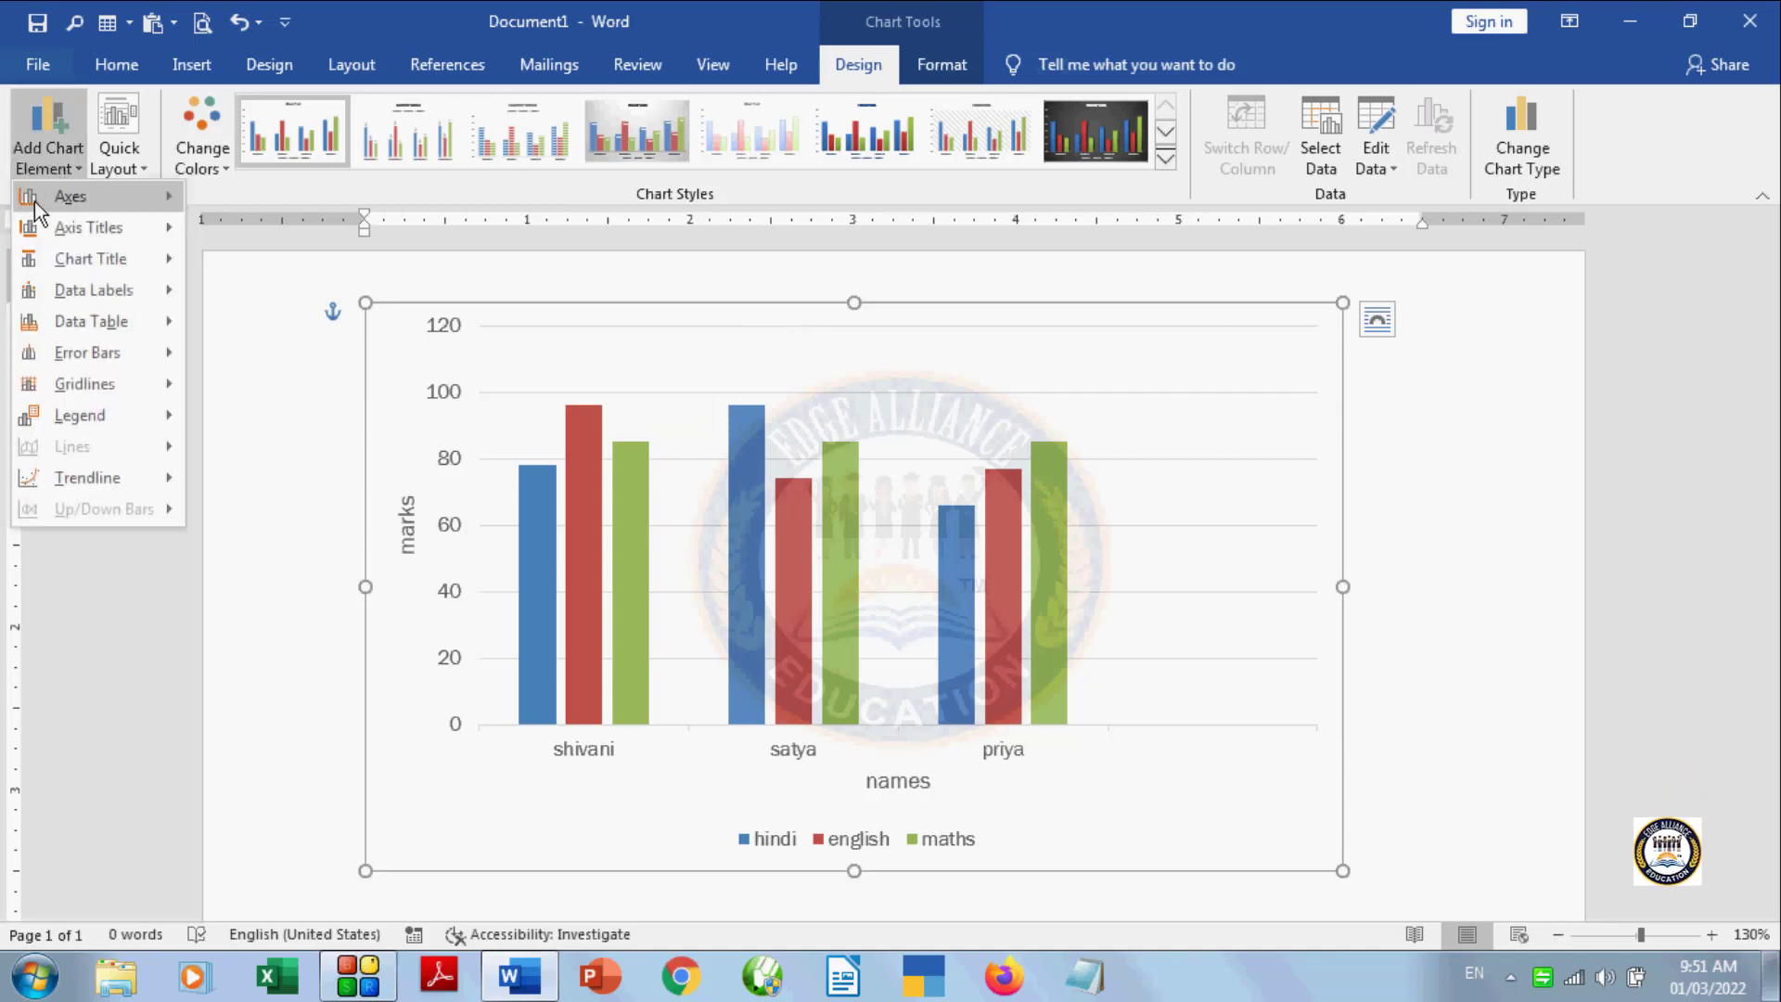
mouse_move(71, 264)
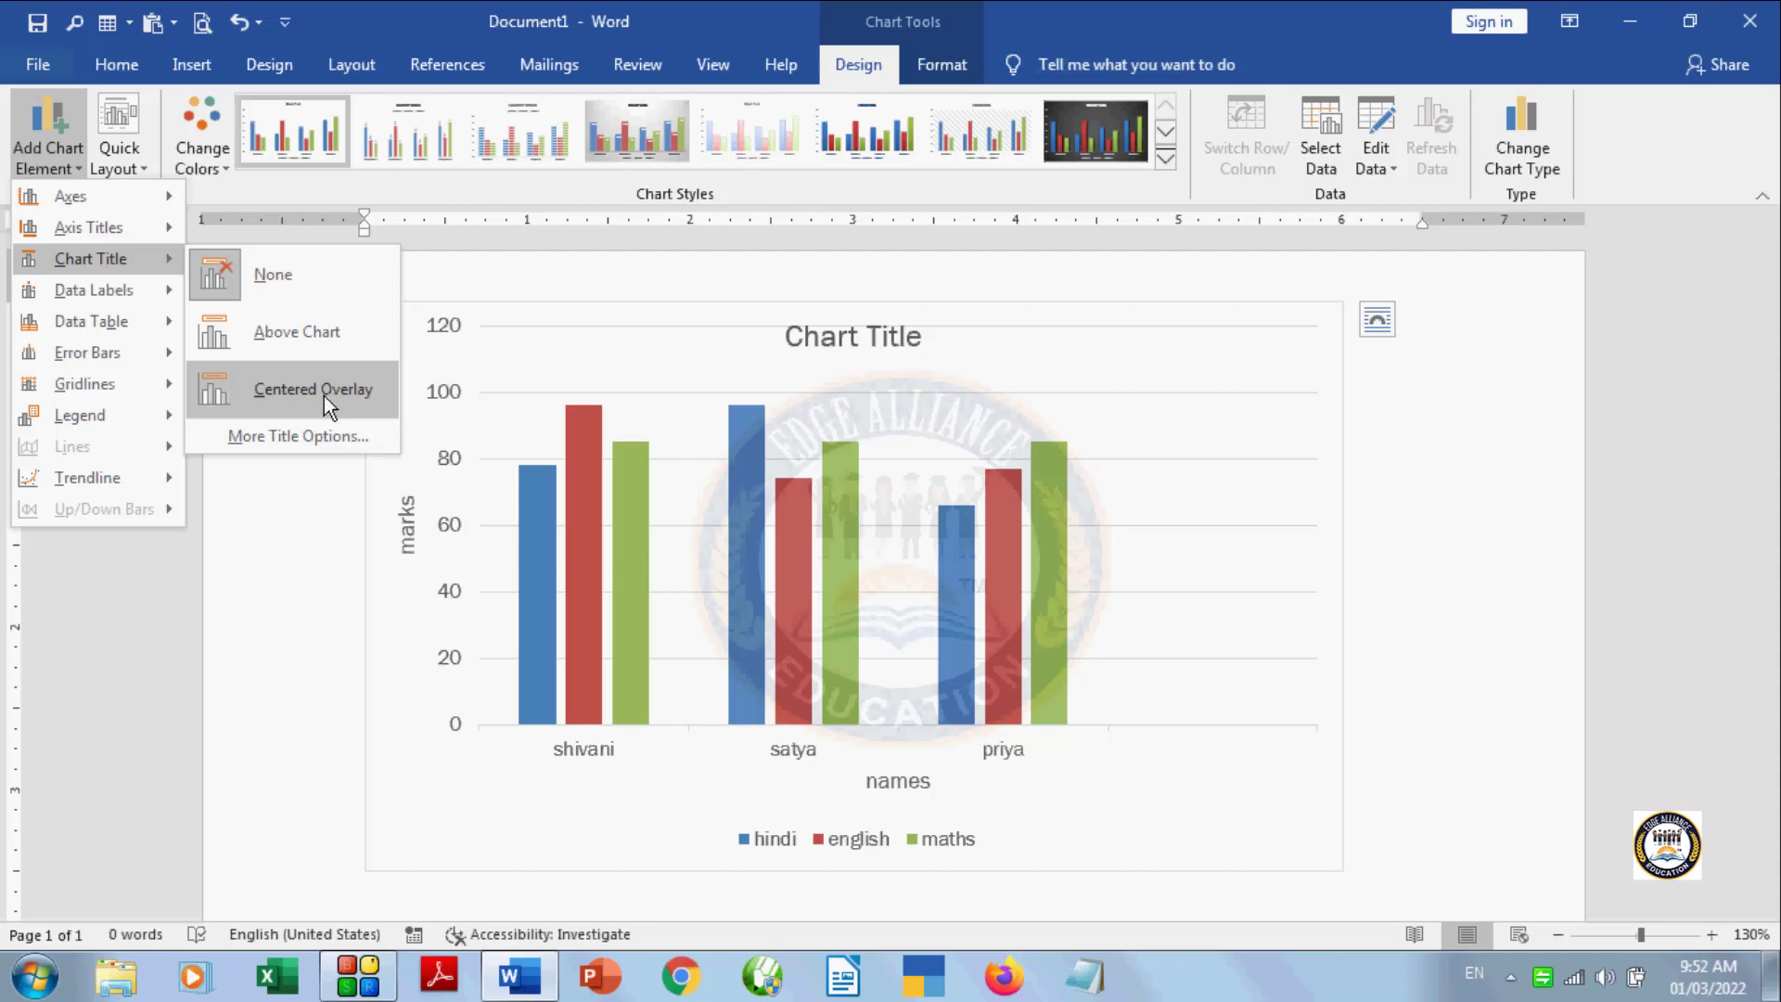
left_click(308, 331)
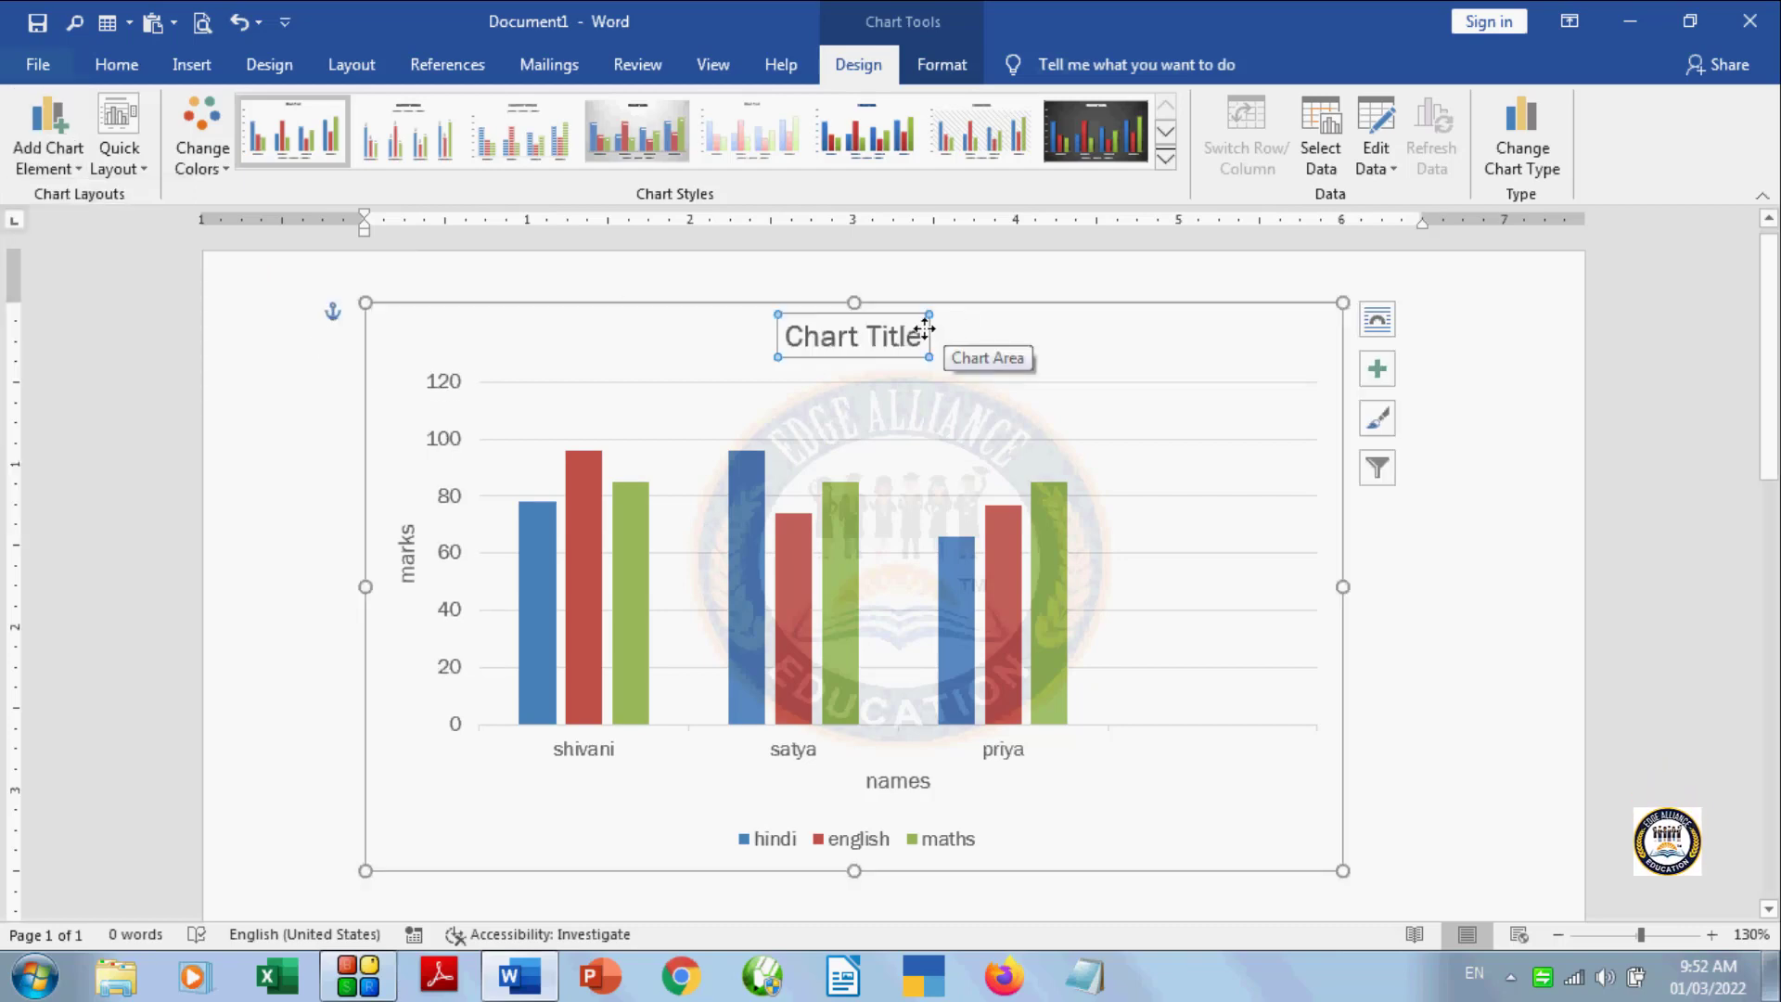
left_click_drag(920, 335, 793, 332)
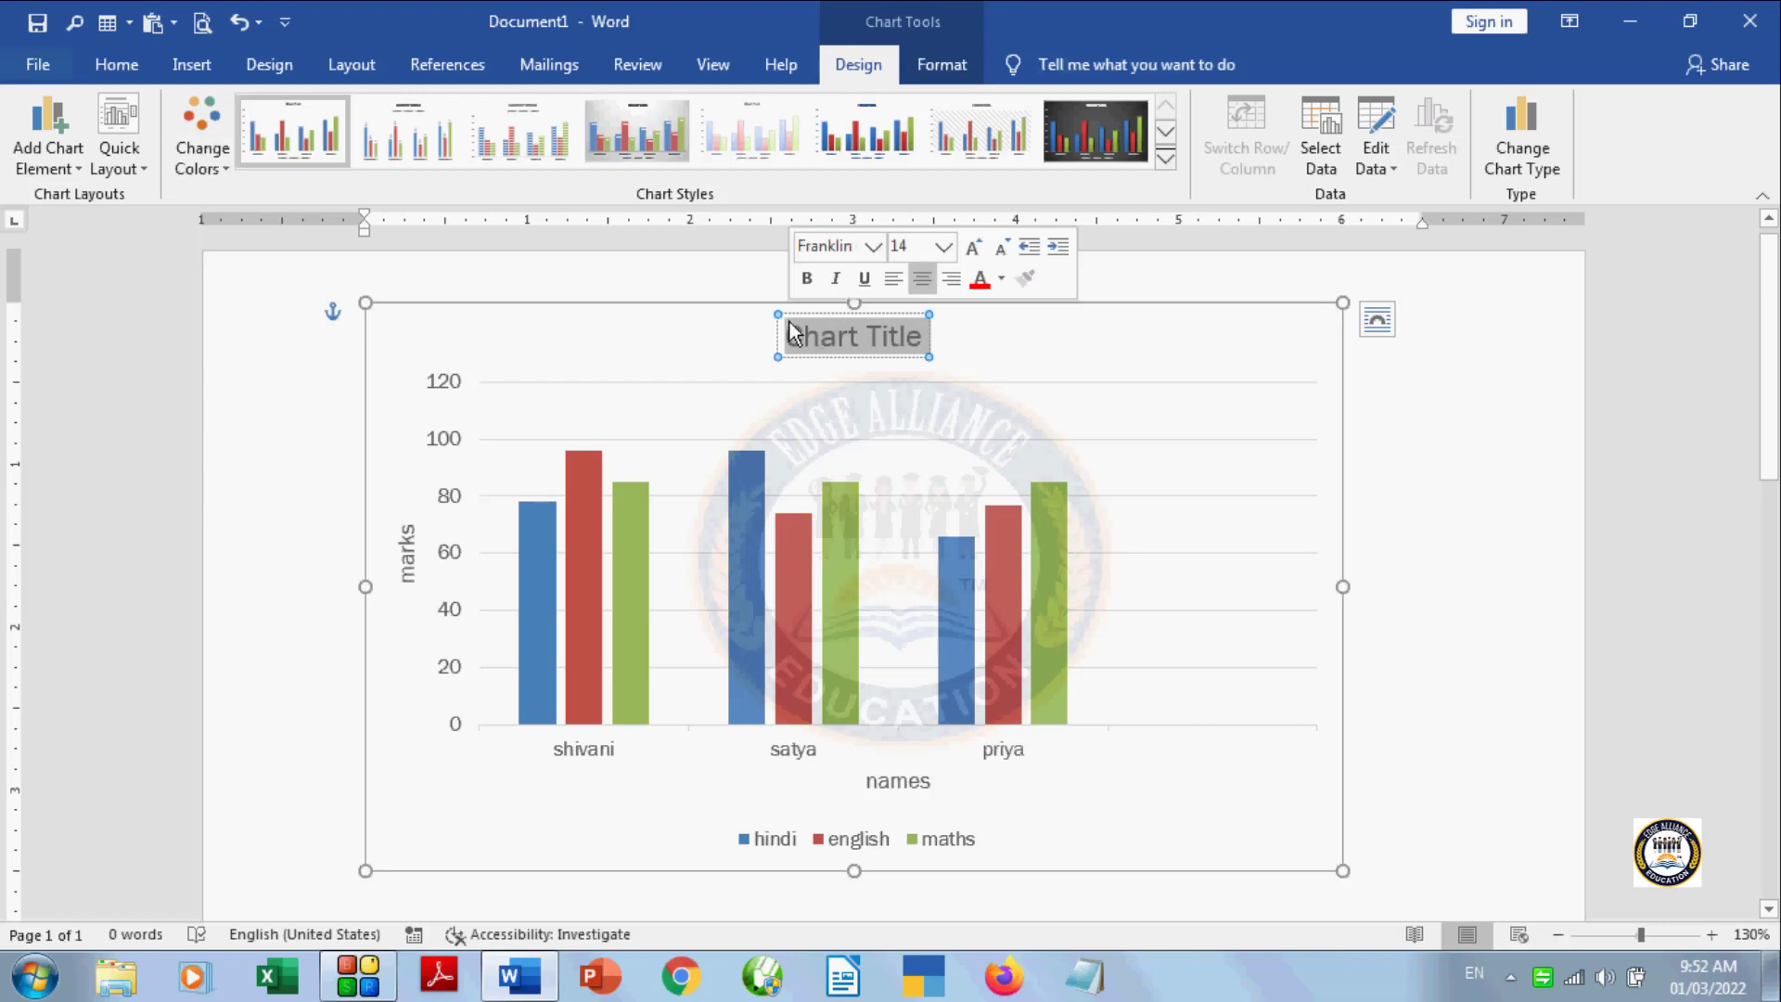
type("mar")
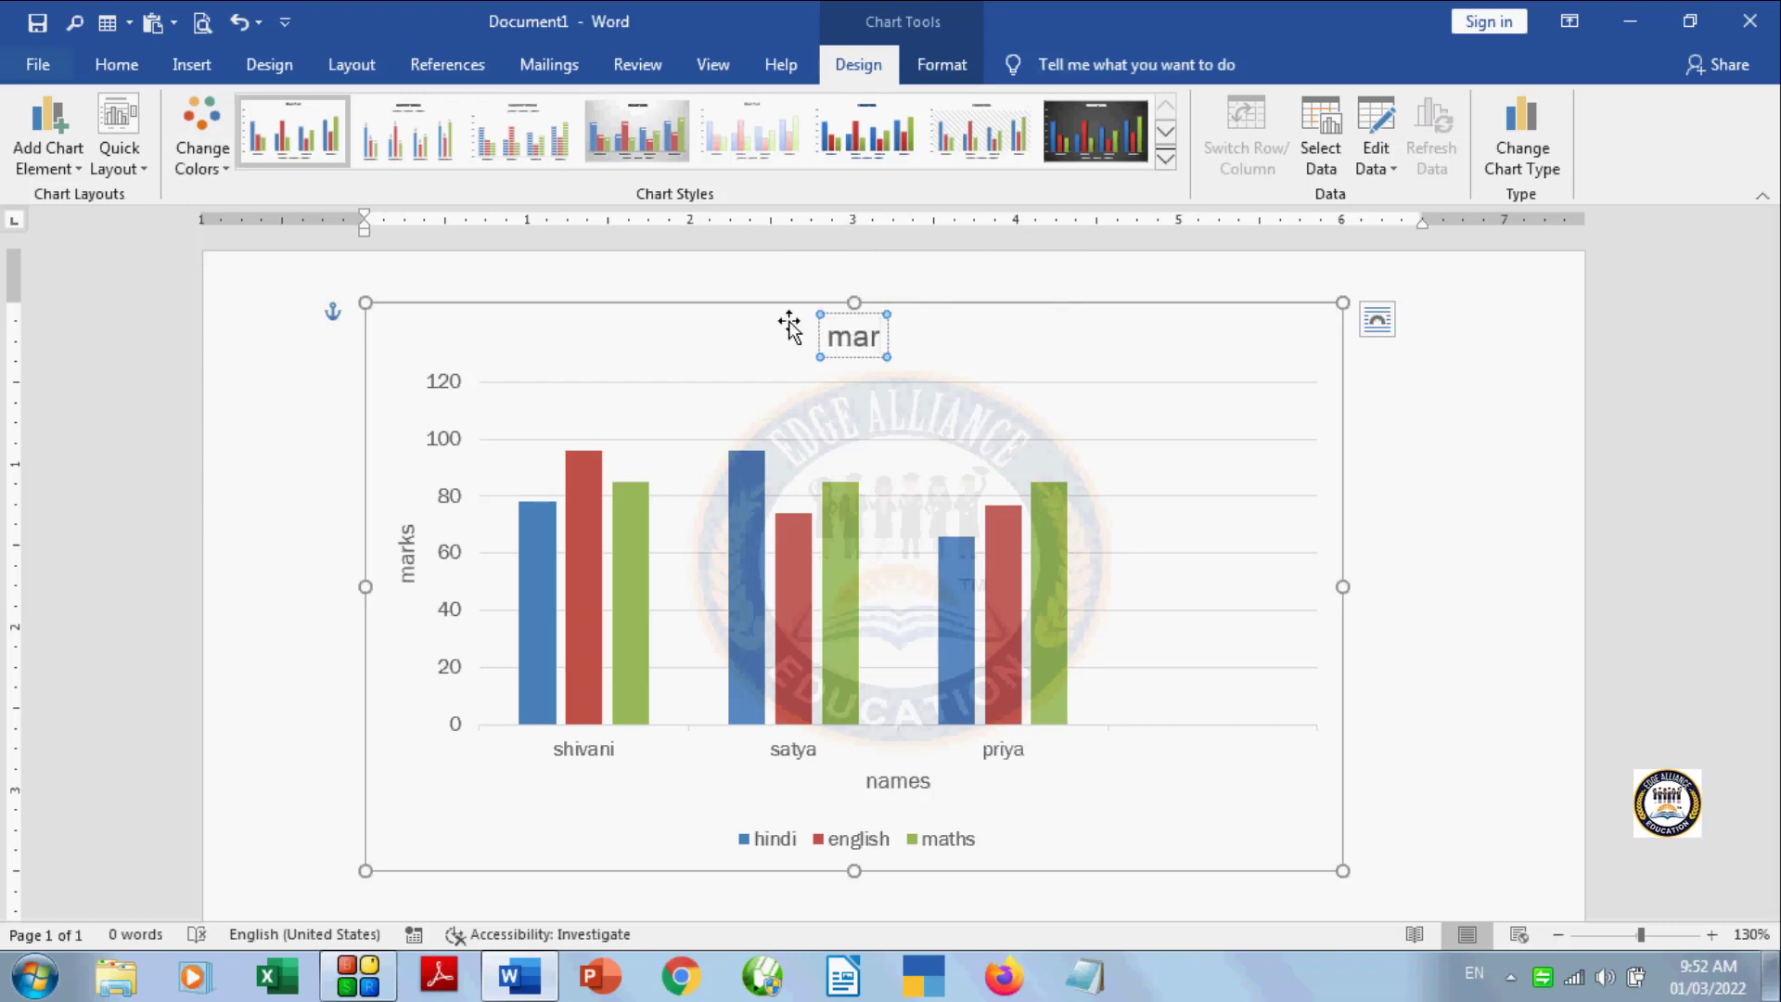
type("ks")
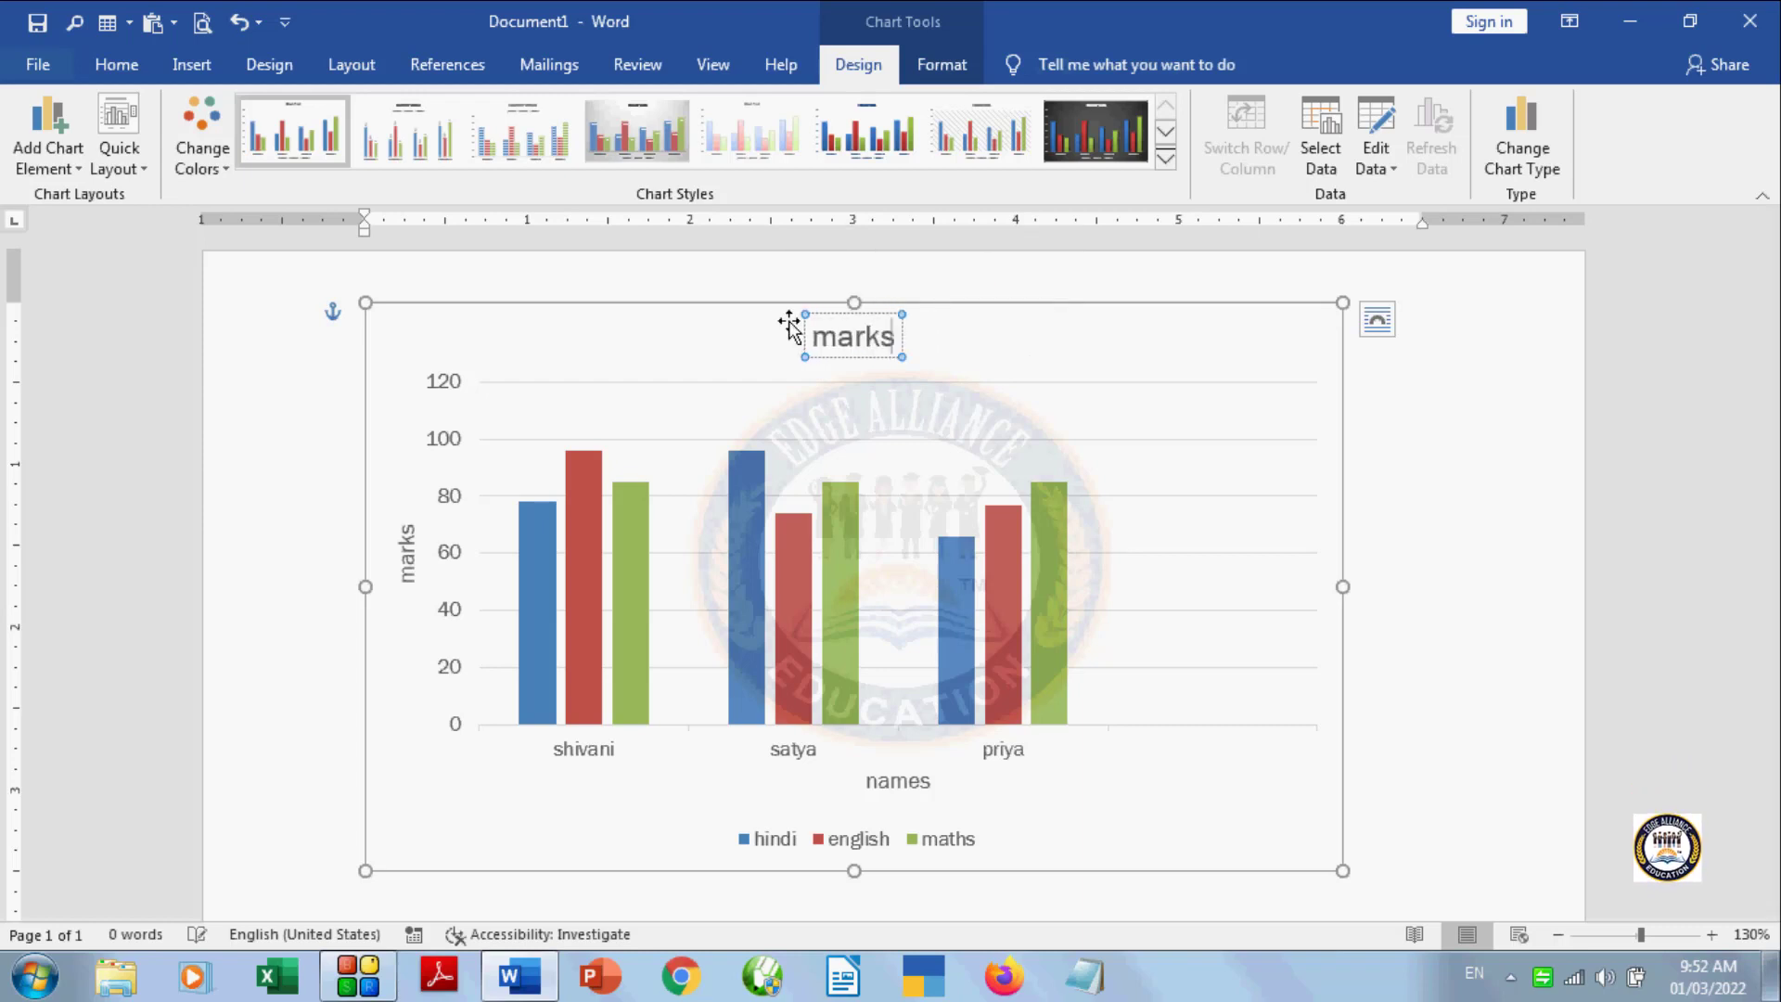
type("heet")
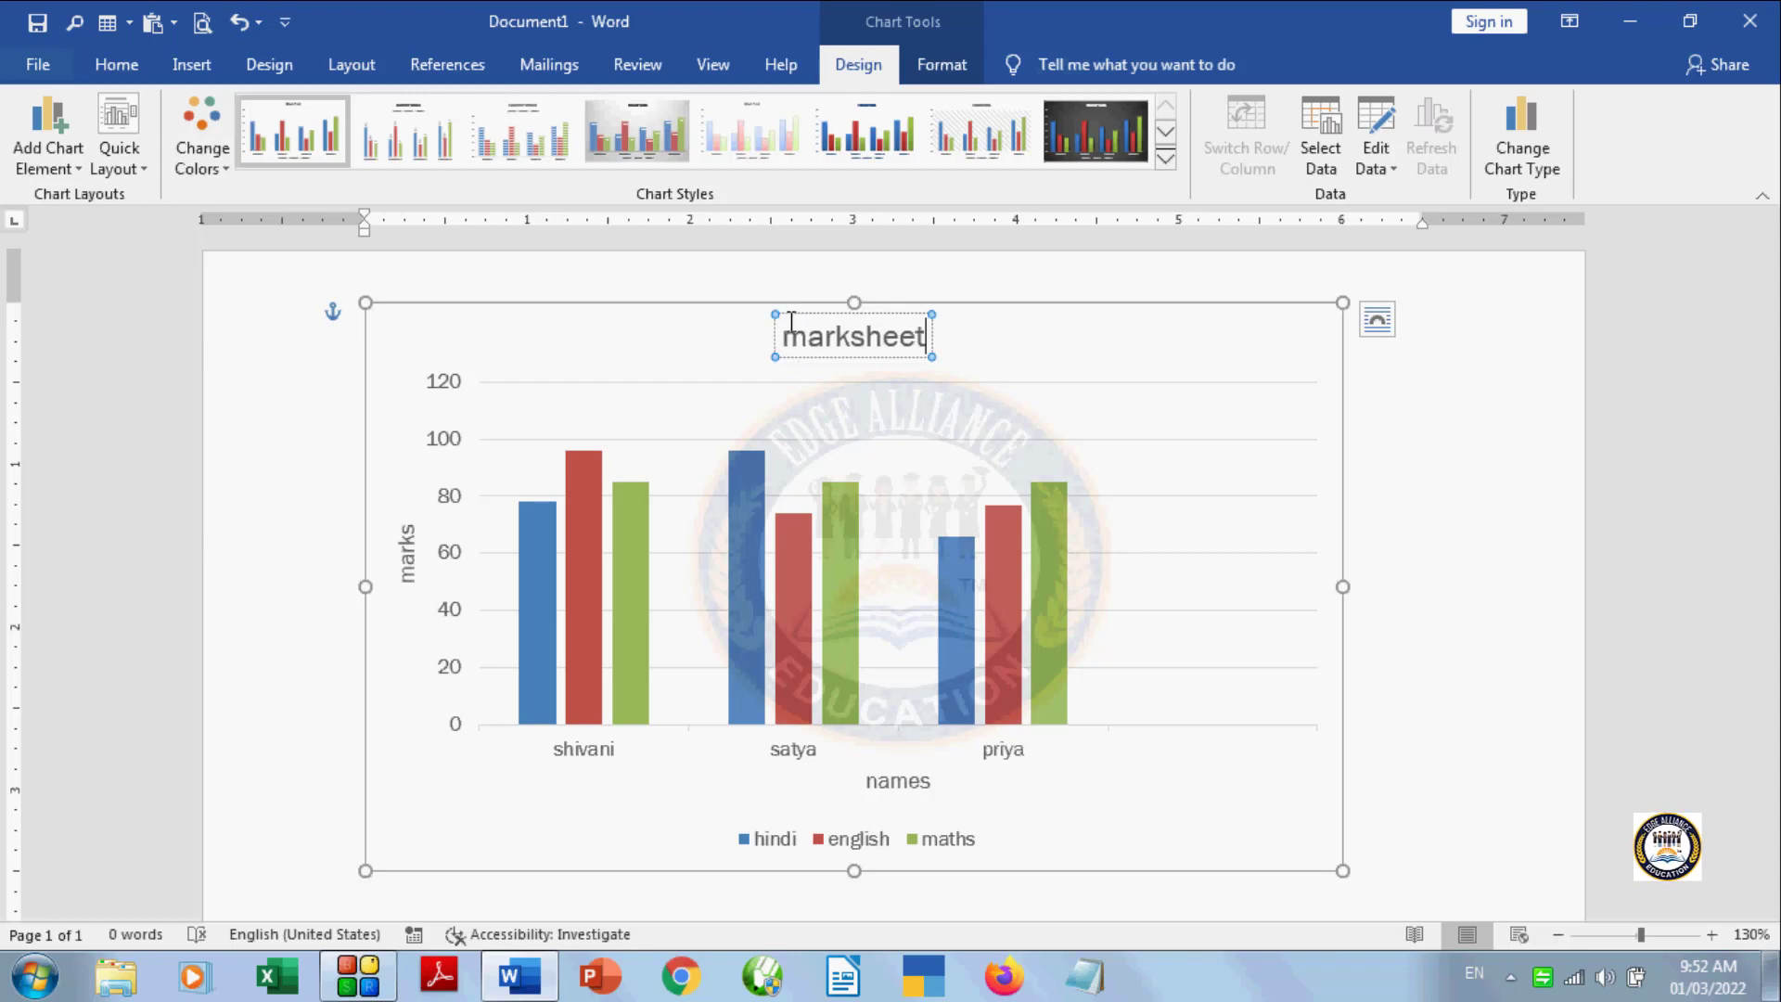
left_click(76, 169)
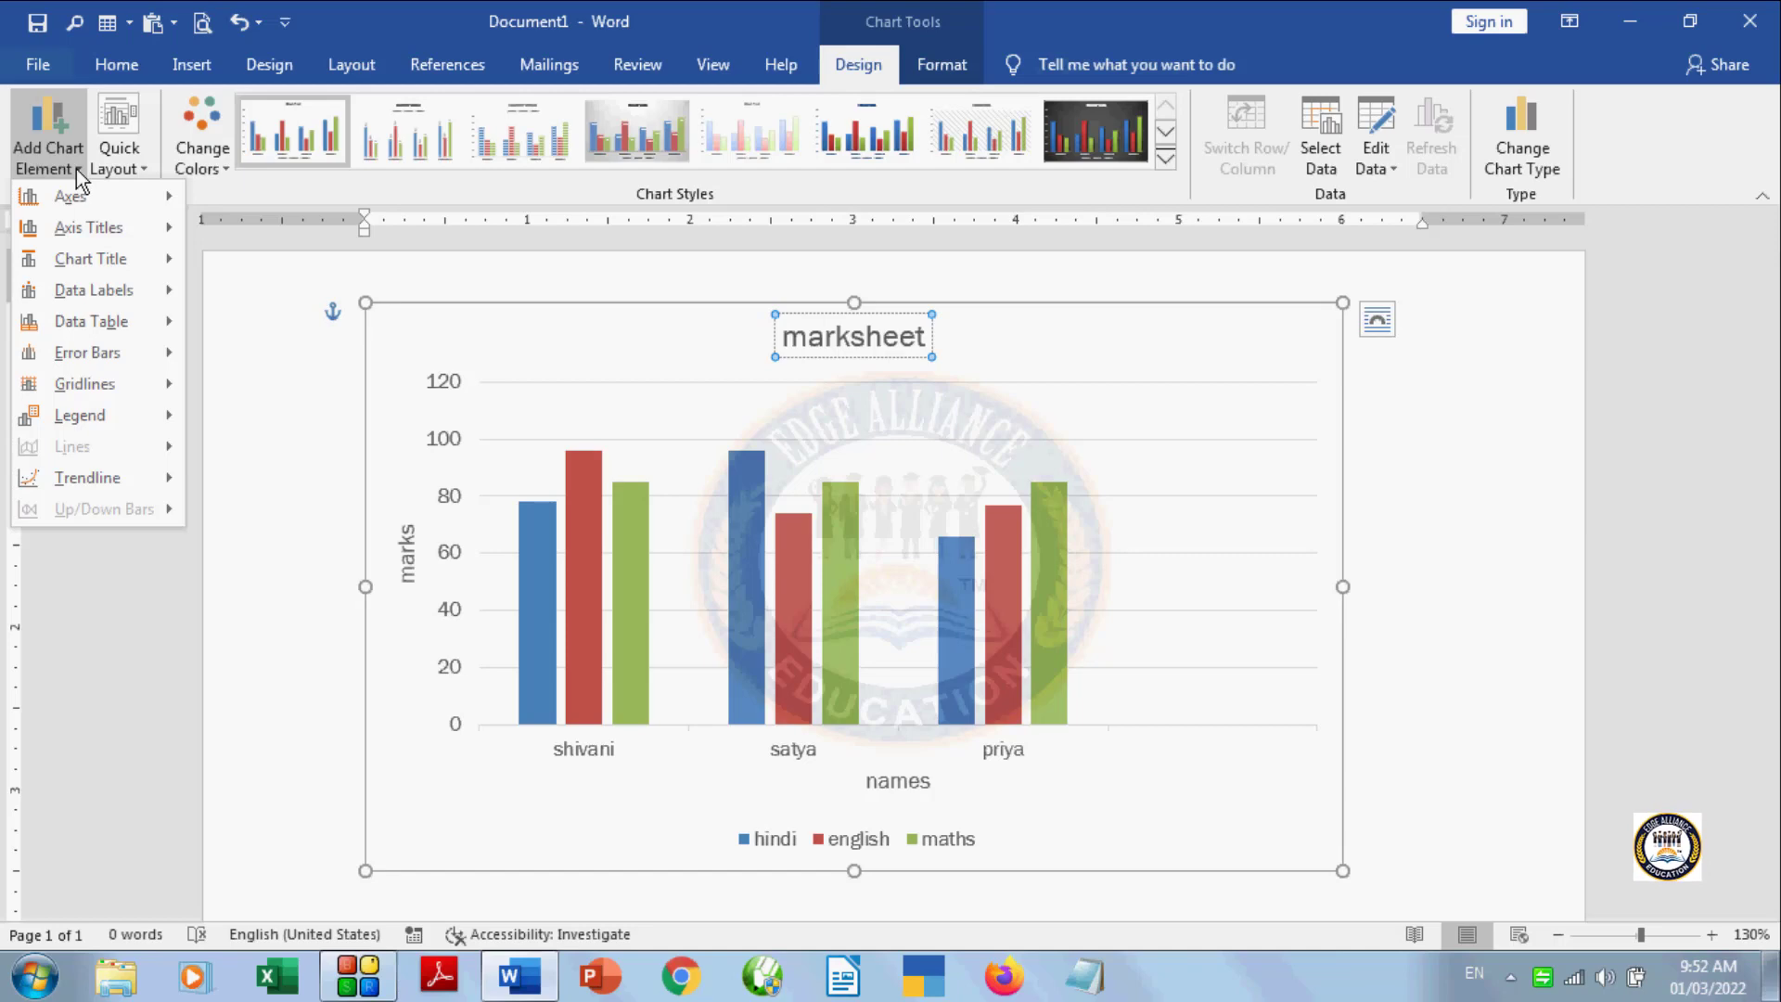
mouse_move(67, 299)
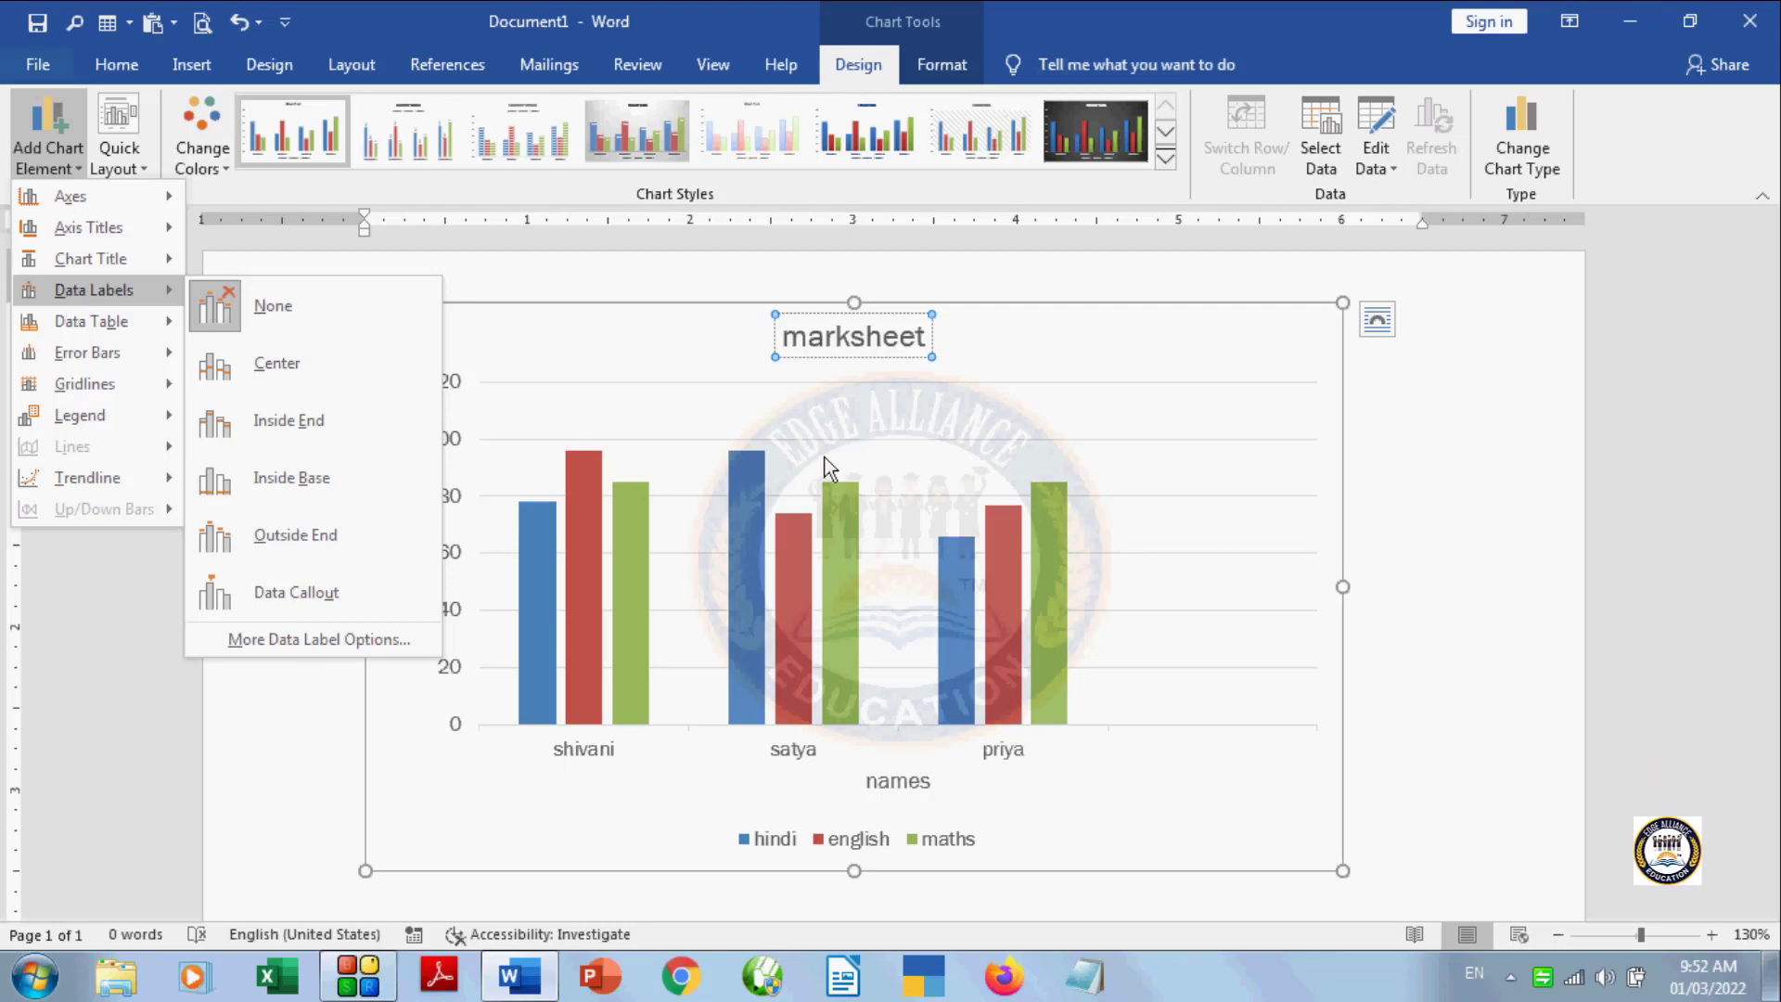
left_click(592, 830)
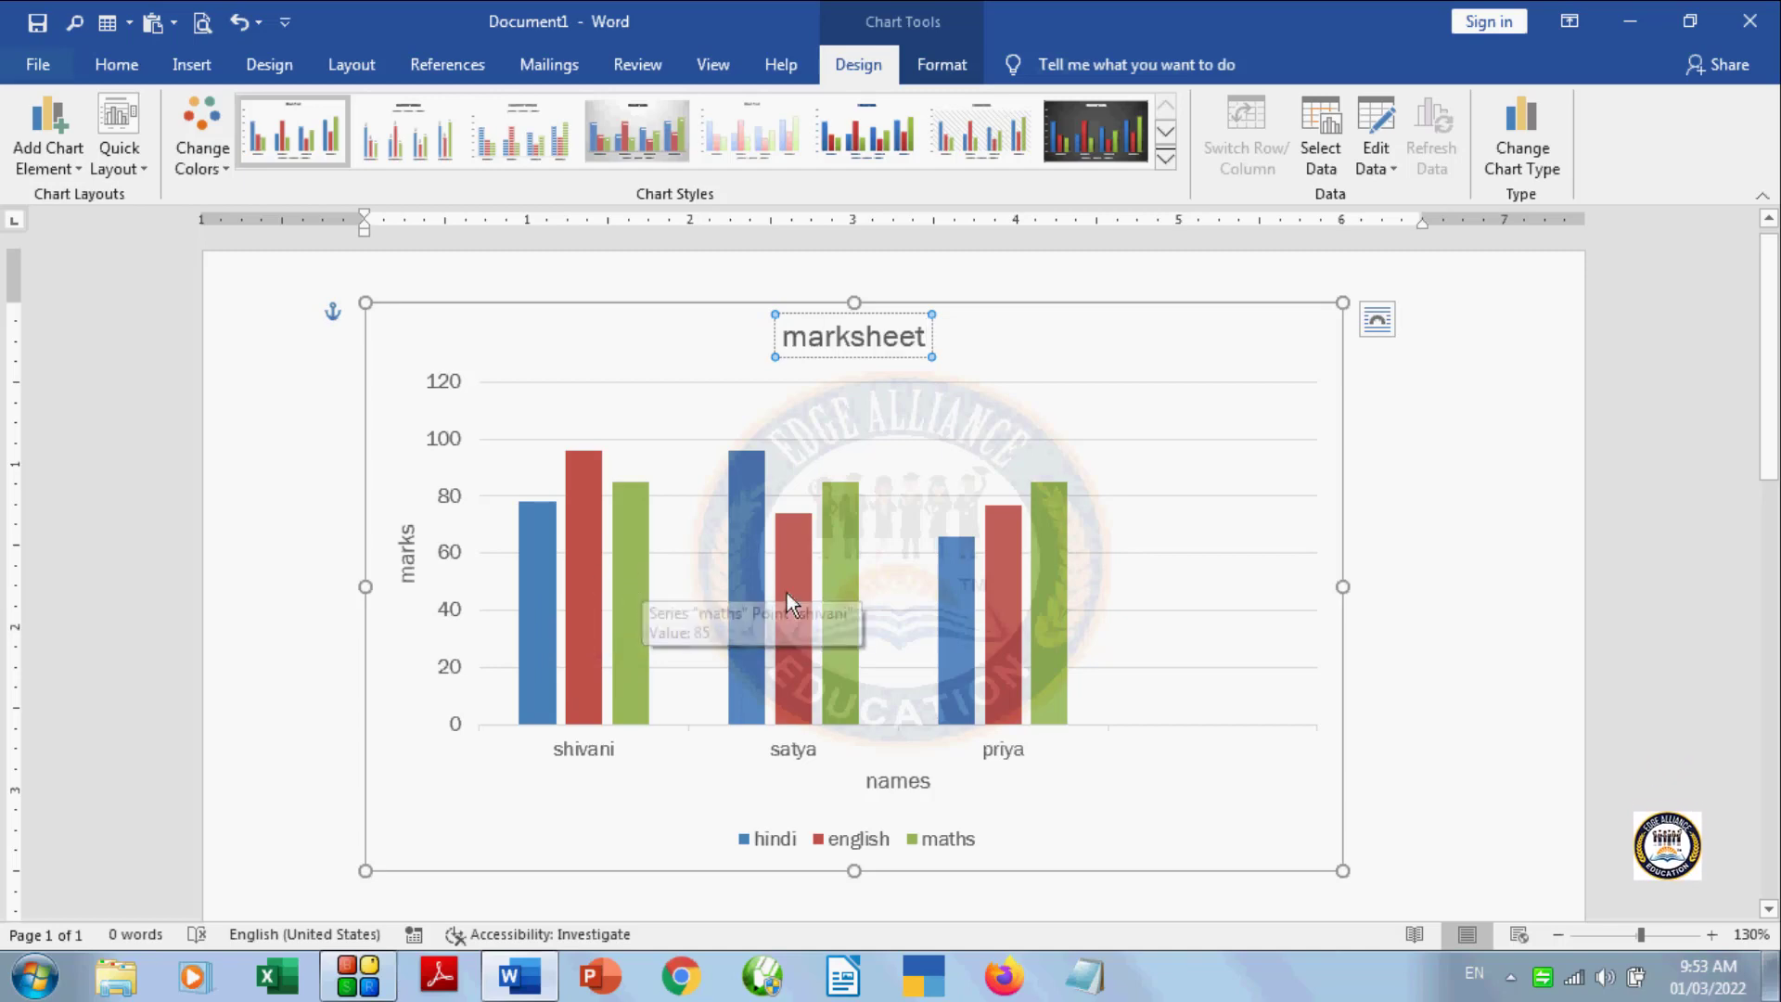
mouse_move(980, 616)
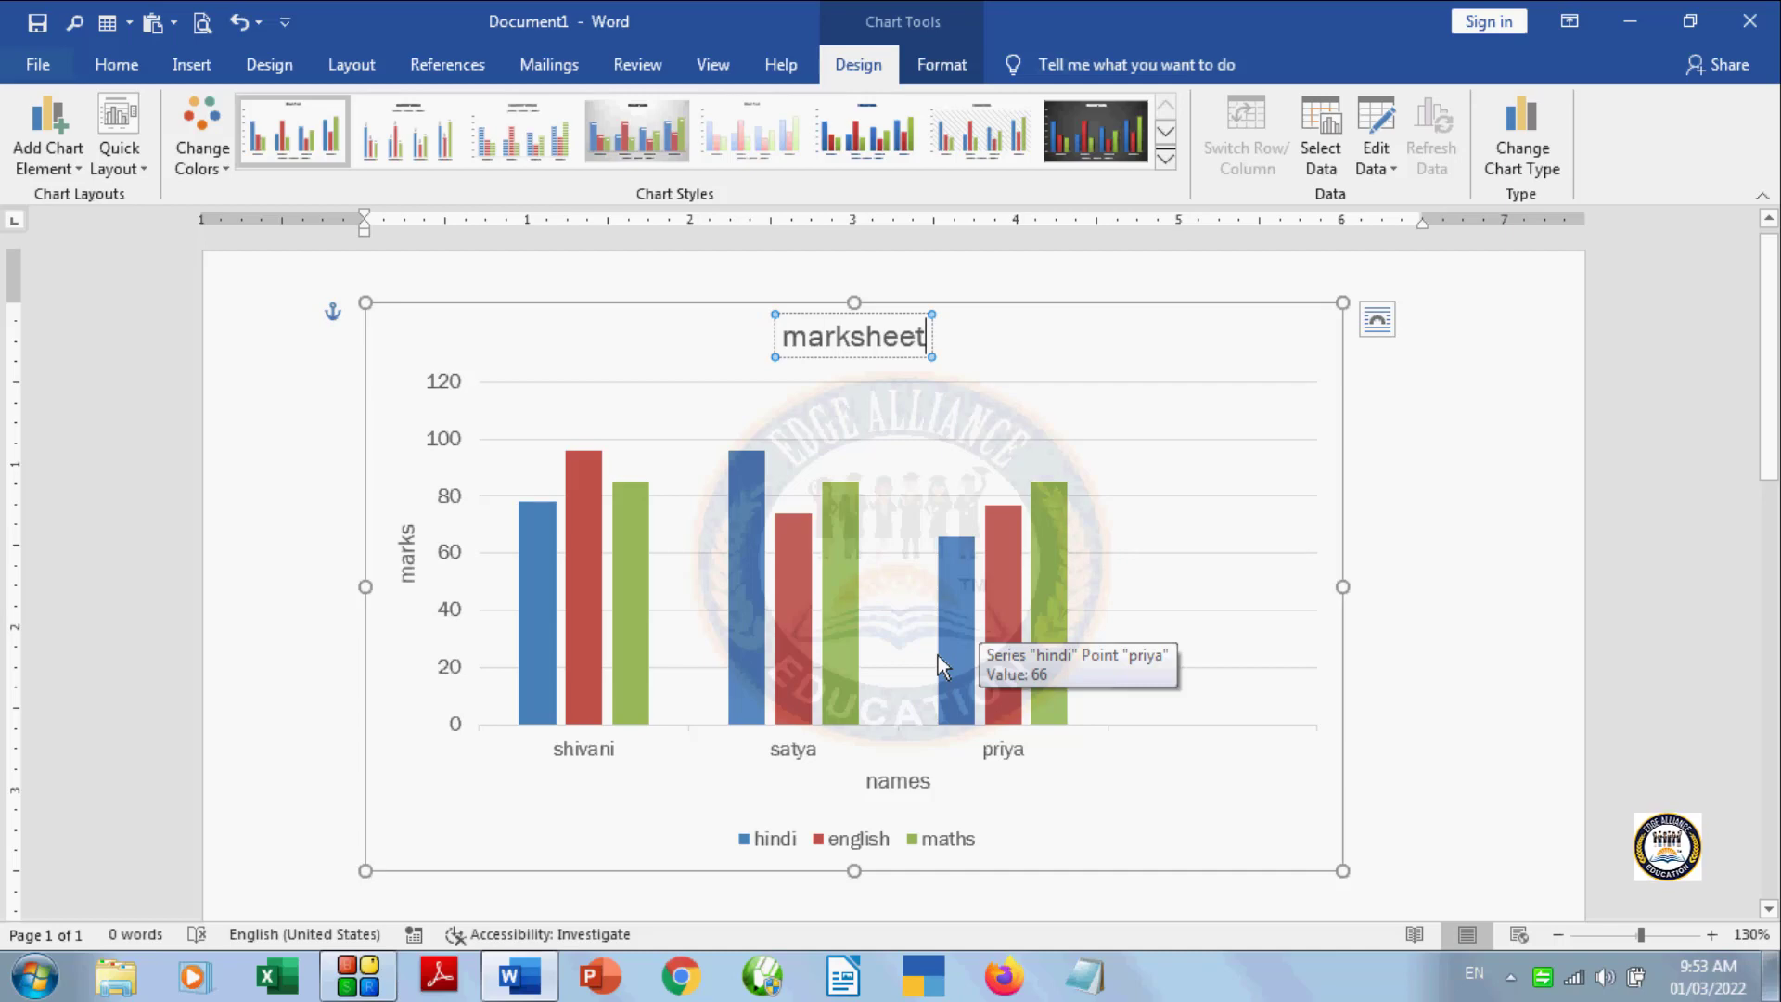
Step: Add data labels at the Center of the chart's columns and switch their position to Inside End
left_click(75, 168)
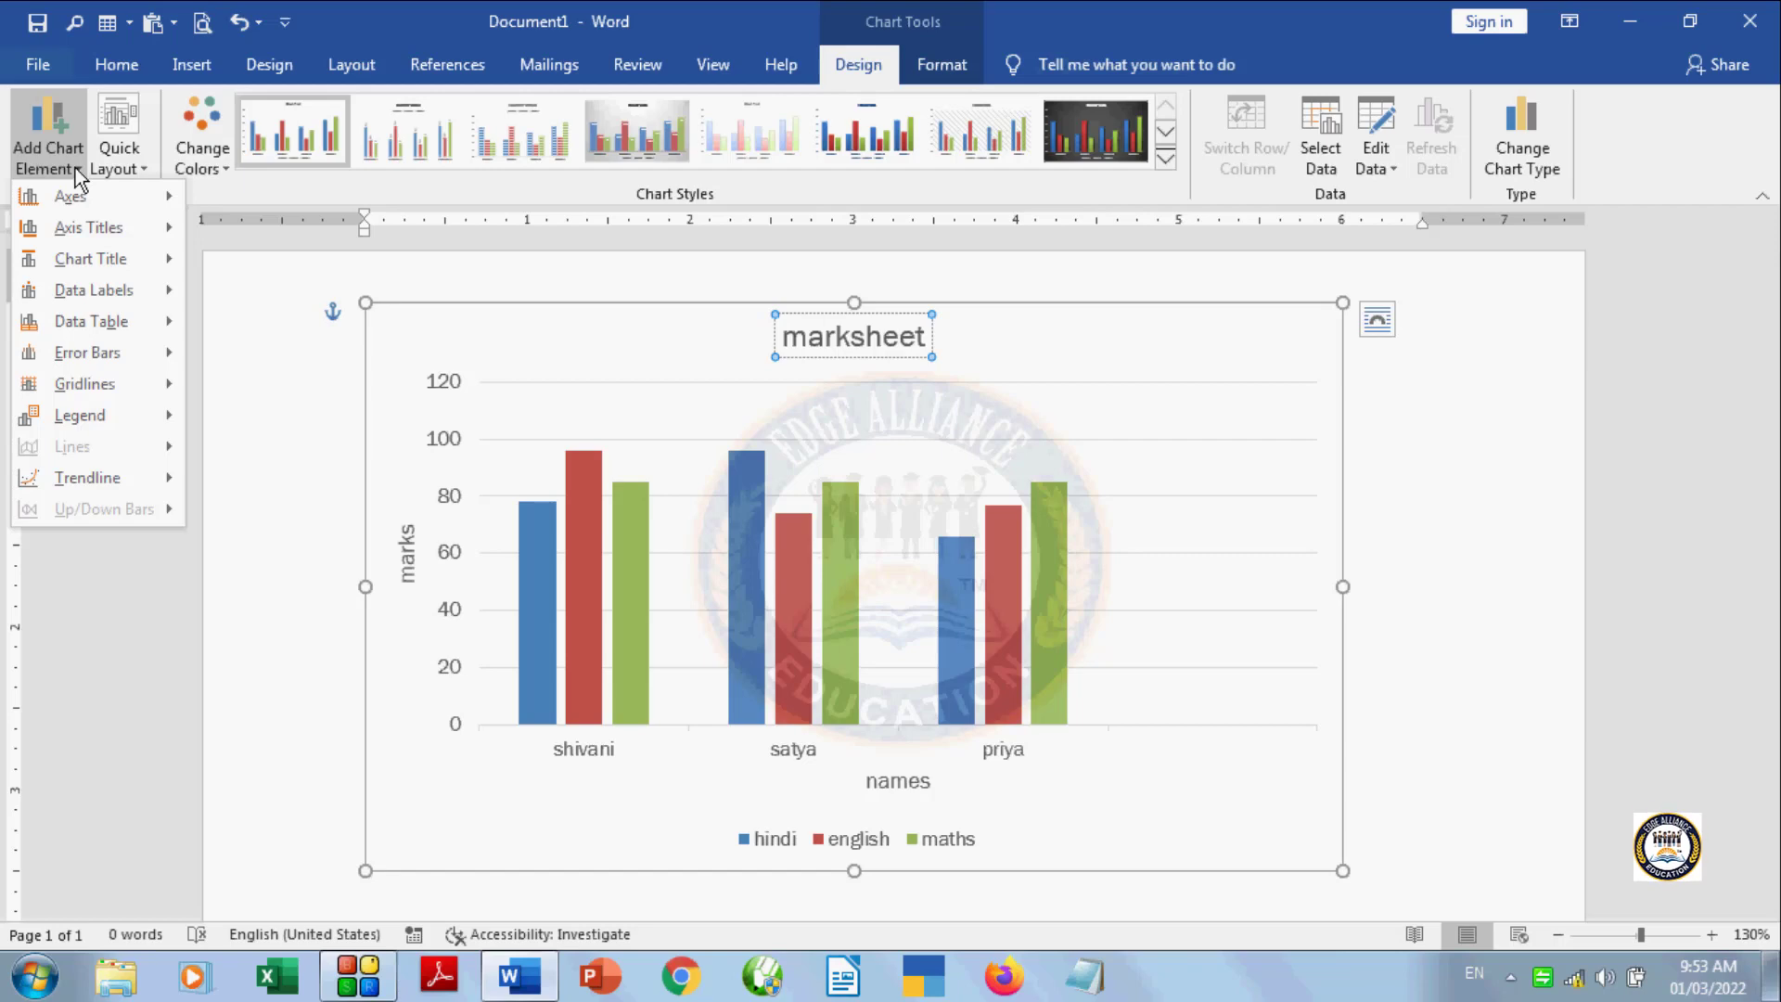
mouse_move(97, 324)
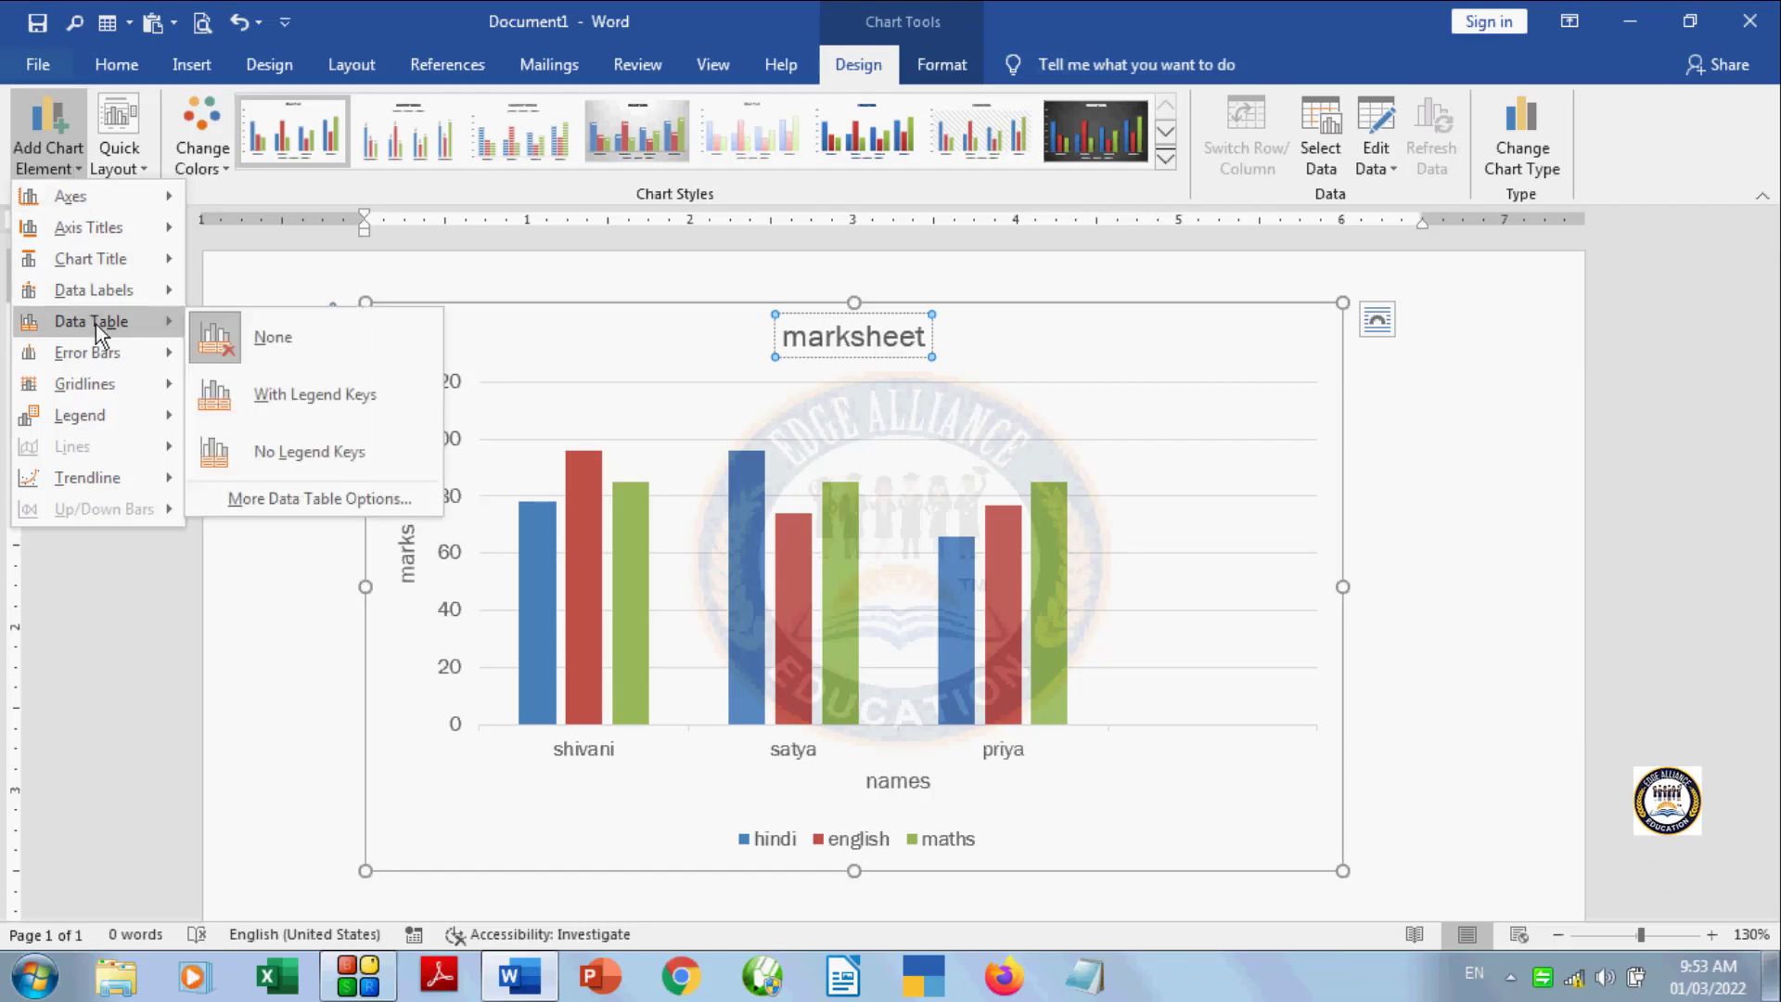
mouse_move(103, 287)
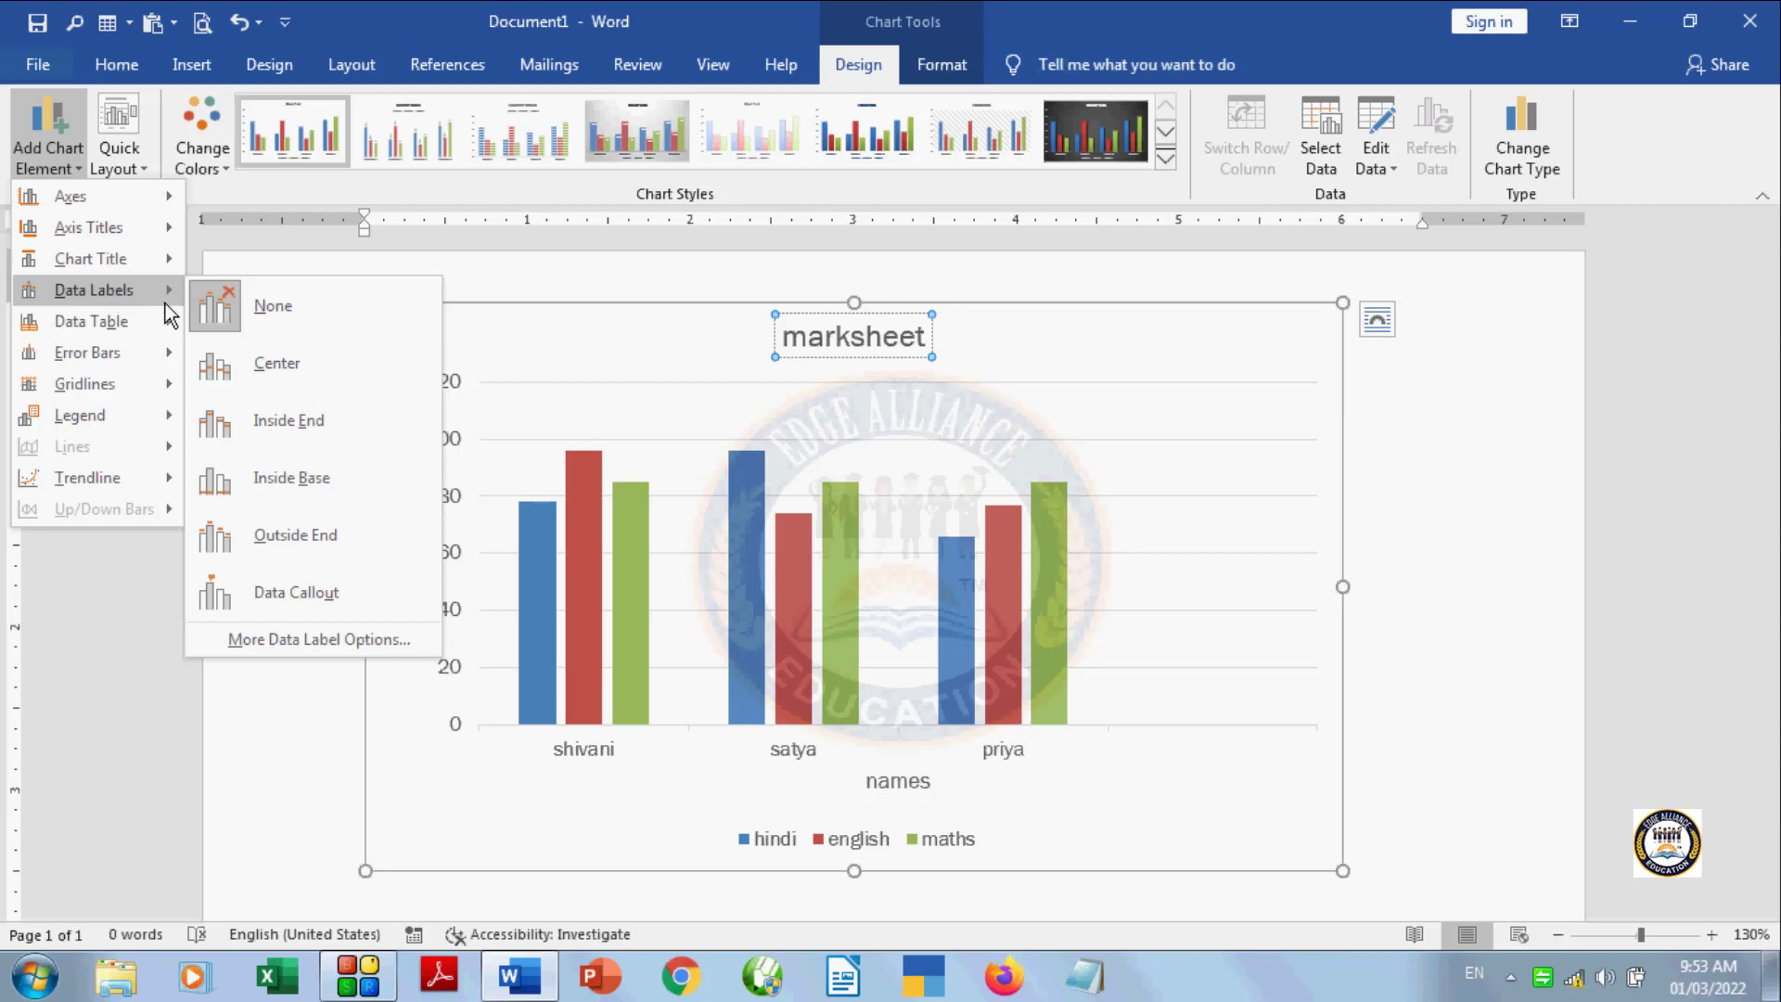
left_click(236, 362)
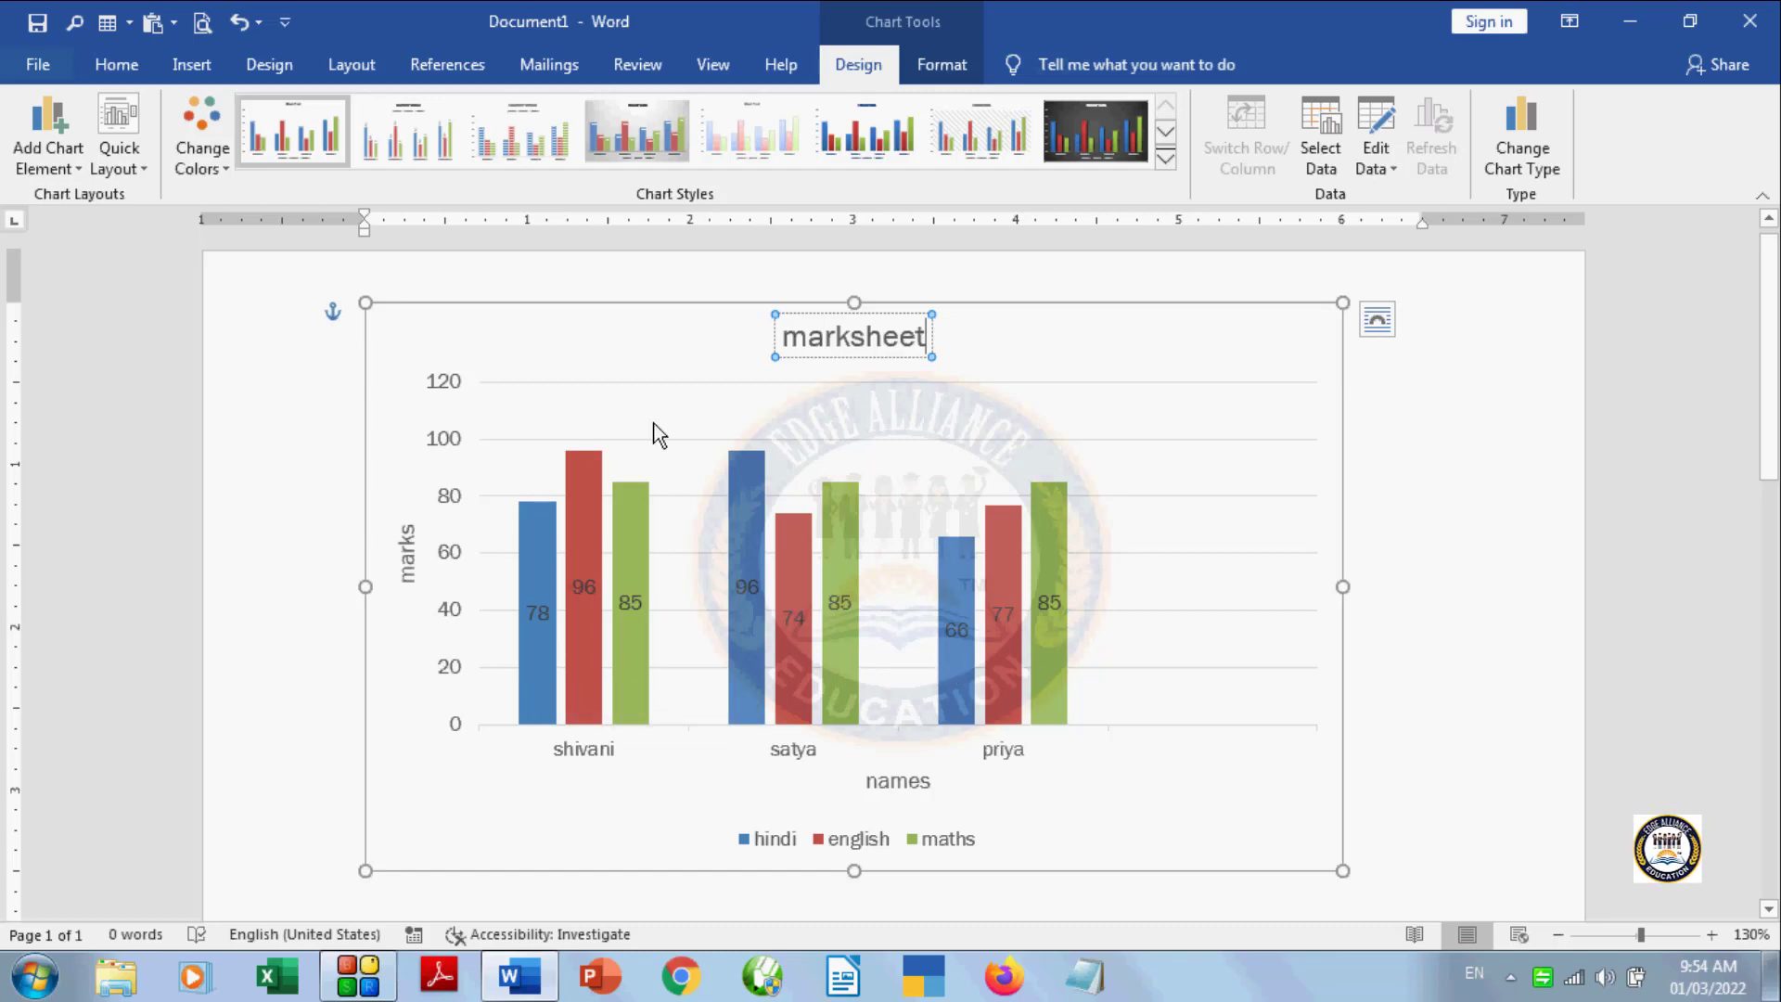
left_click(67, 163)
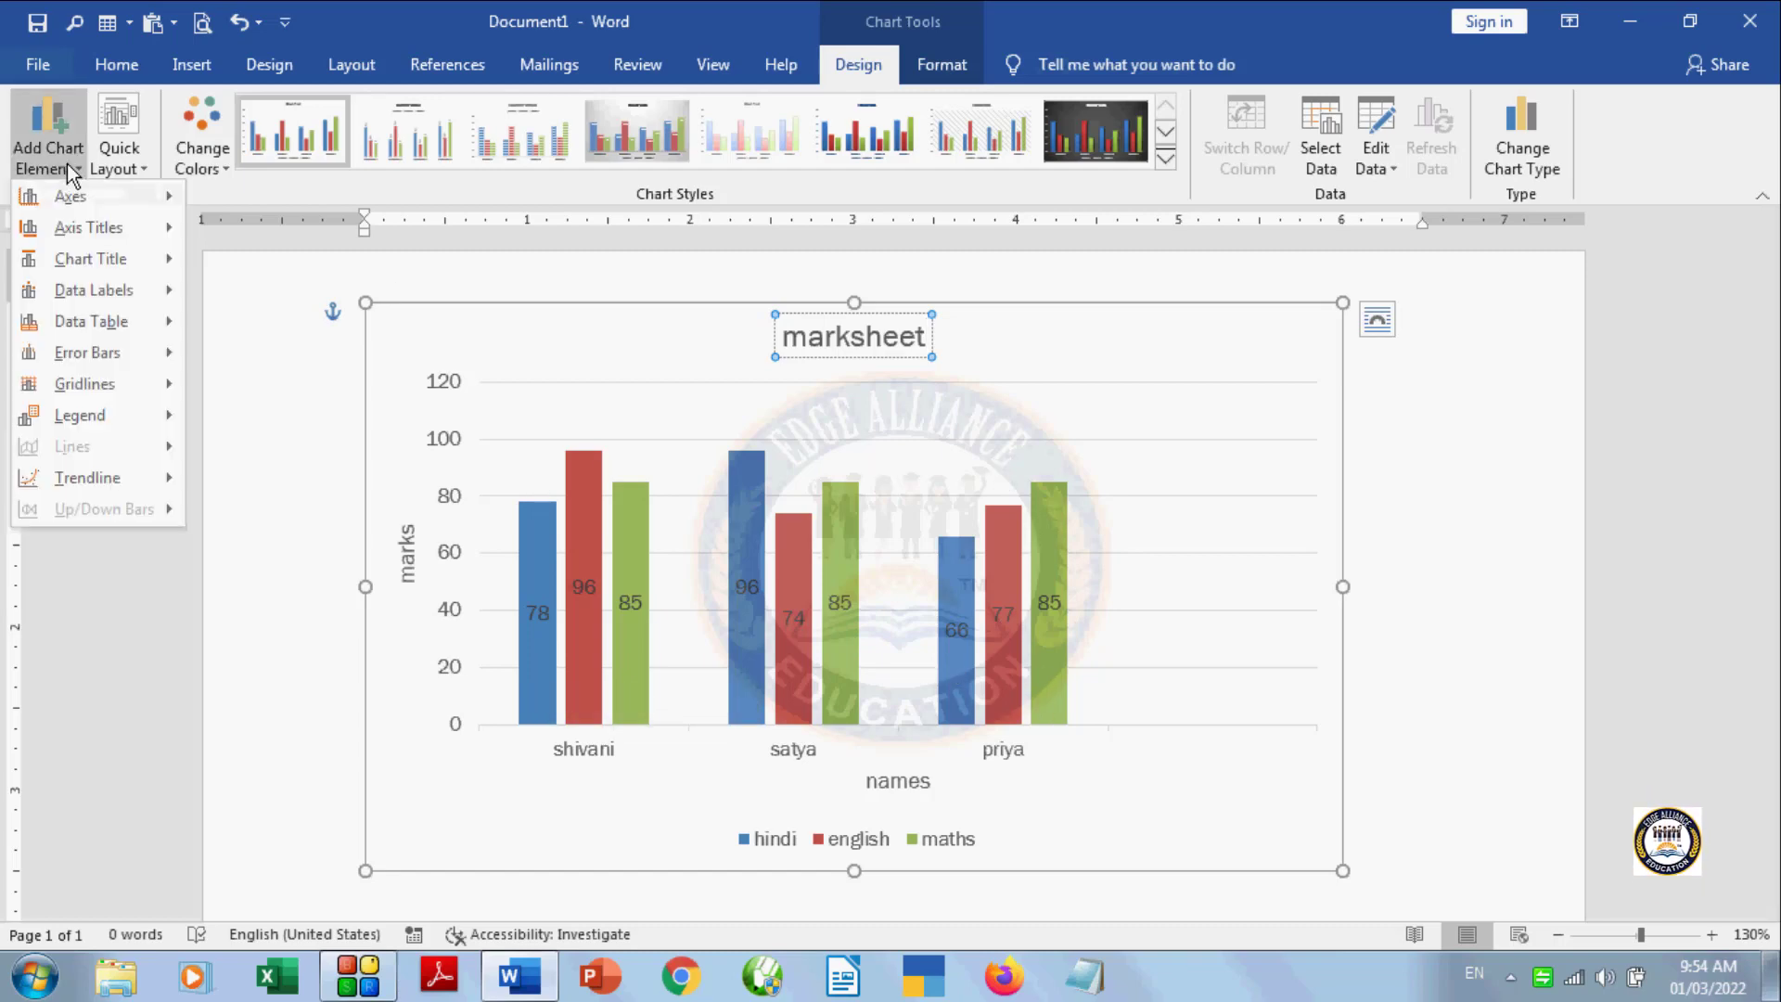
mouse_move(80, 289)
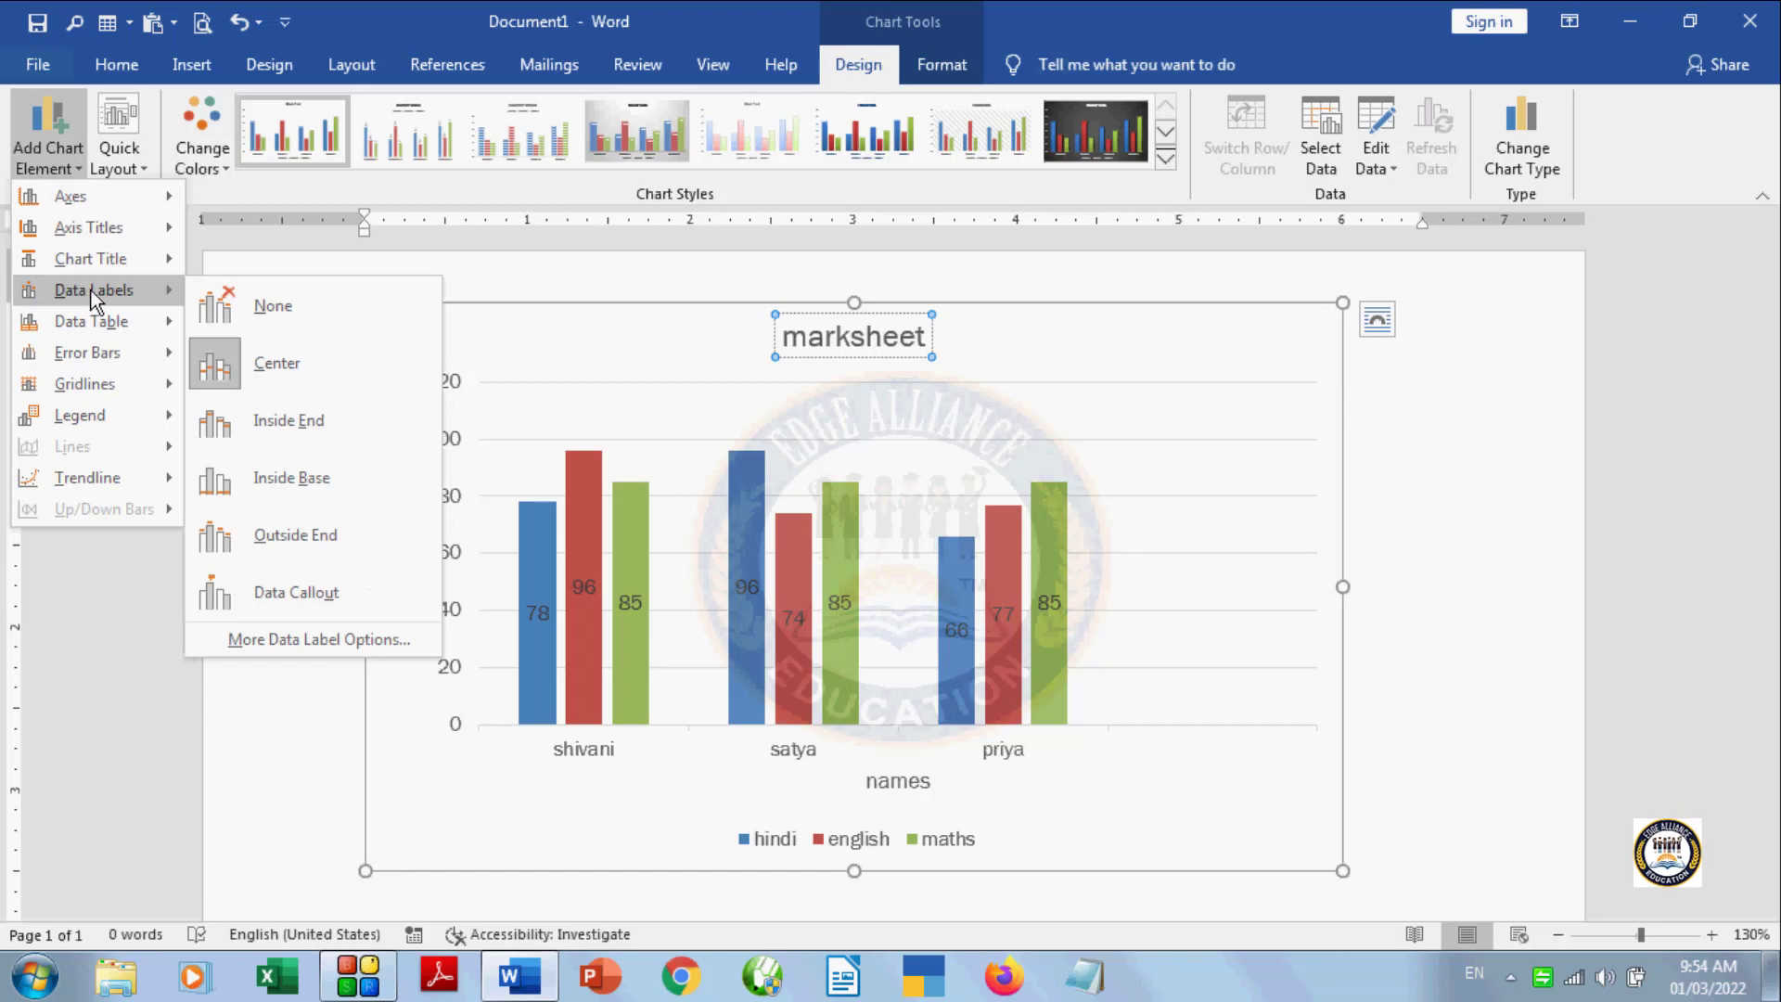
left_click(264, 423)
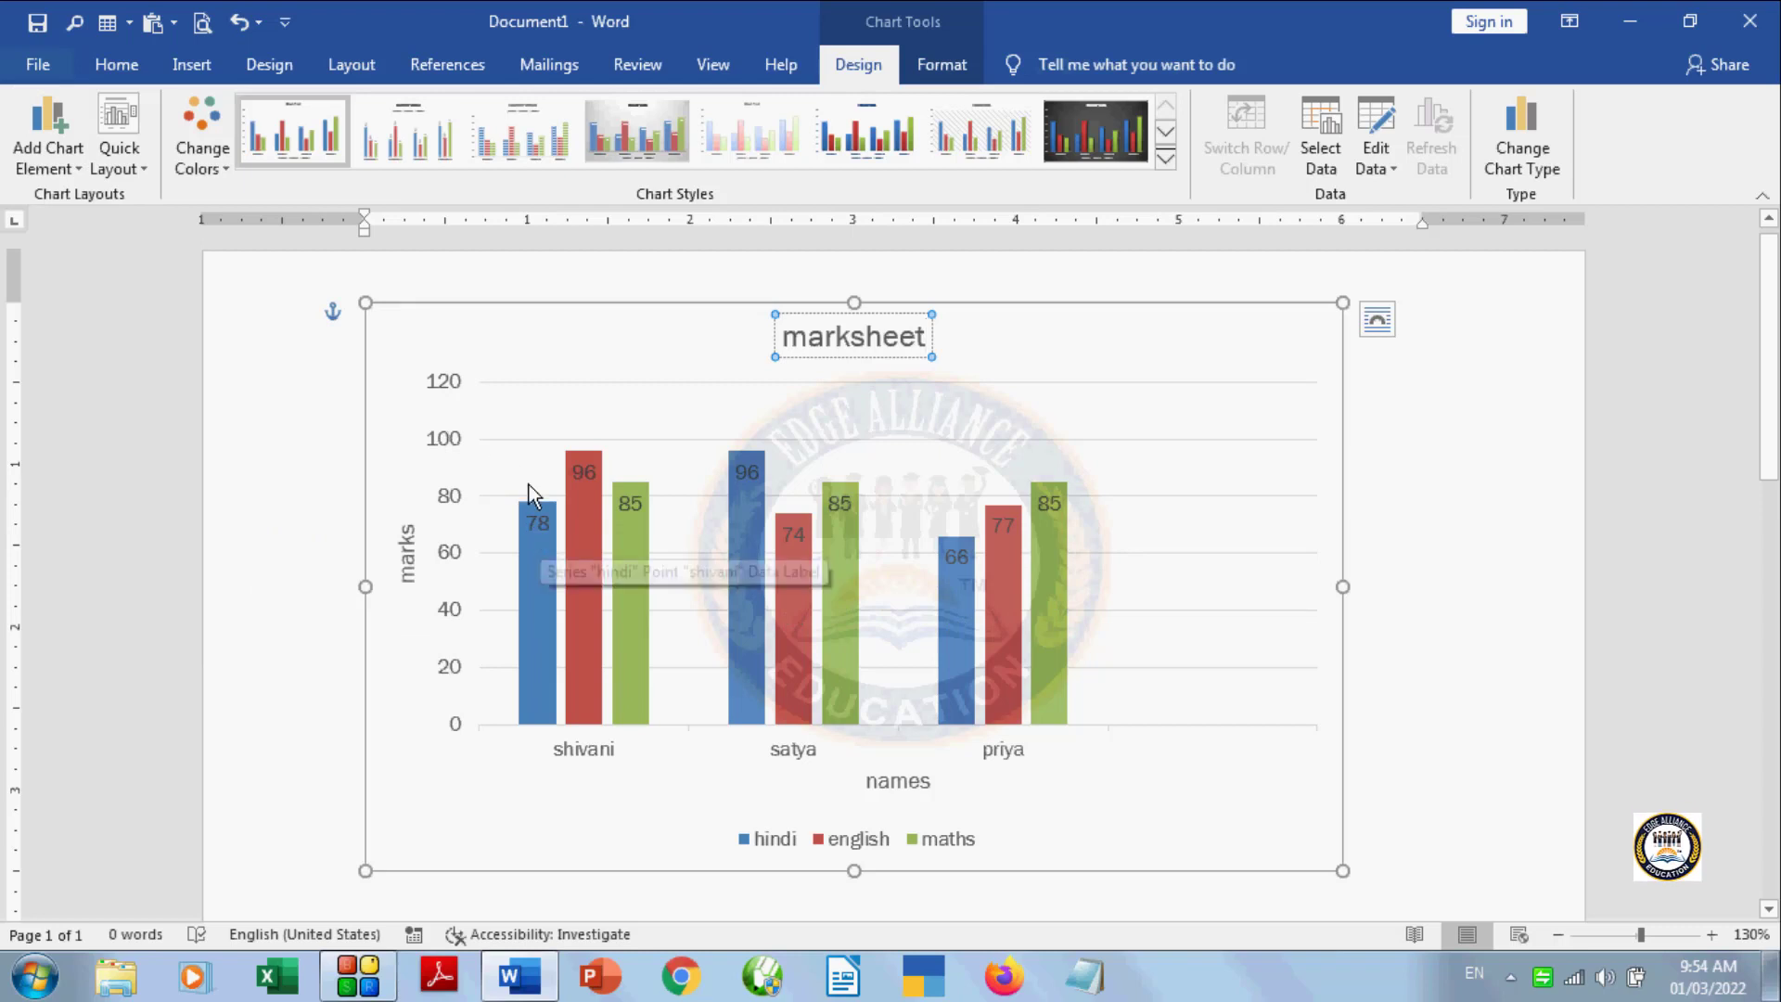
Step: Change the data label position to Inside Base and switch it to Outside End
left_click(23, 149)
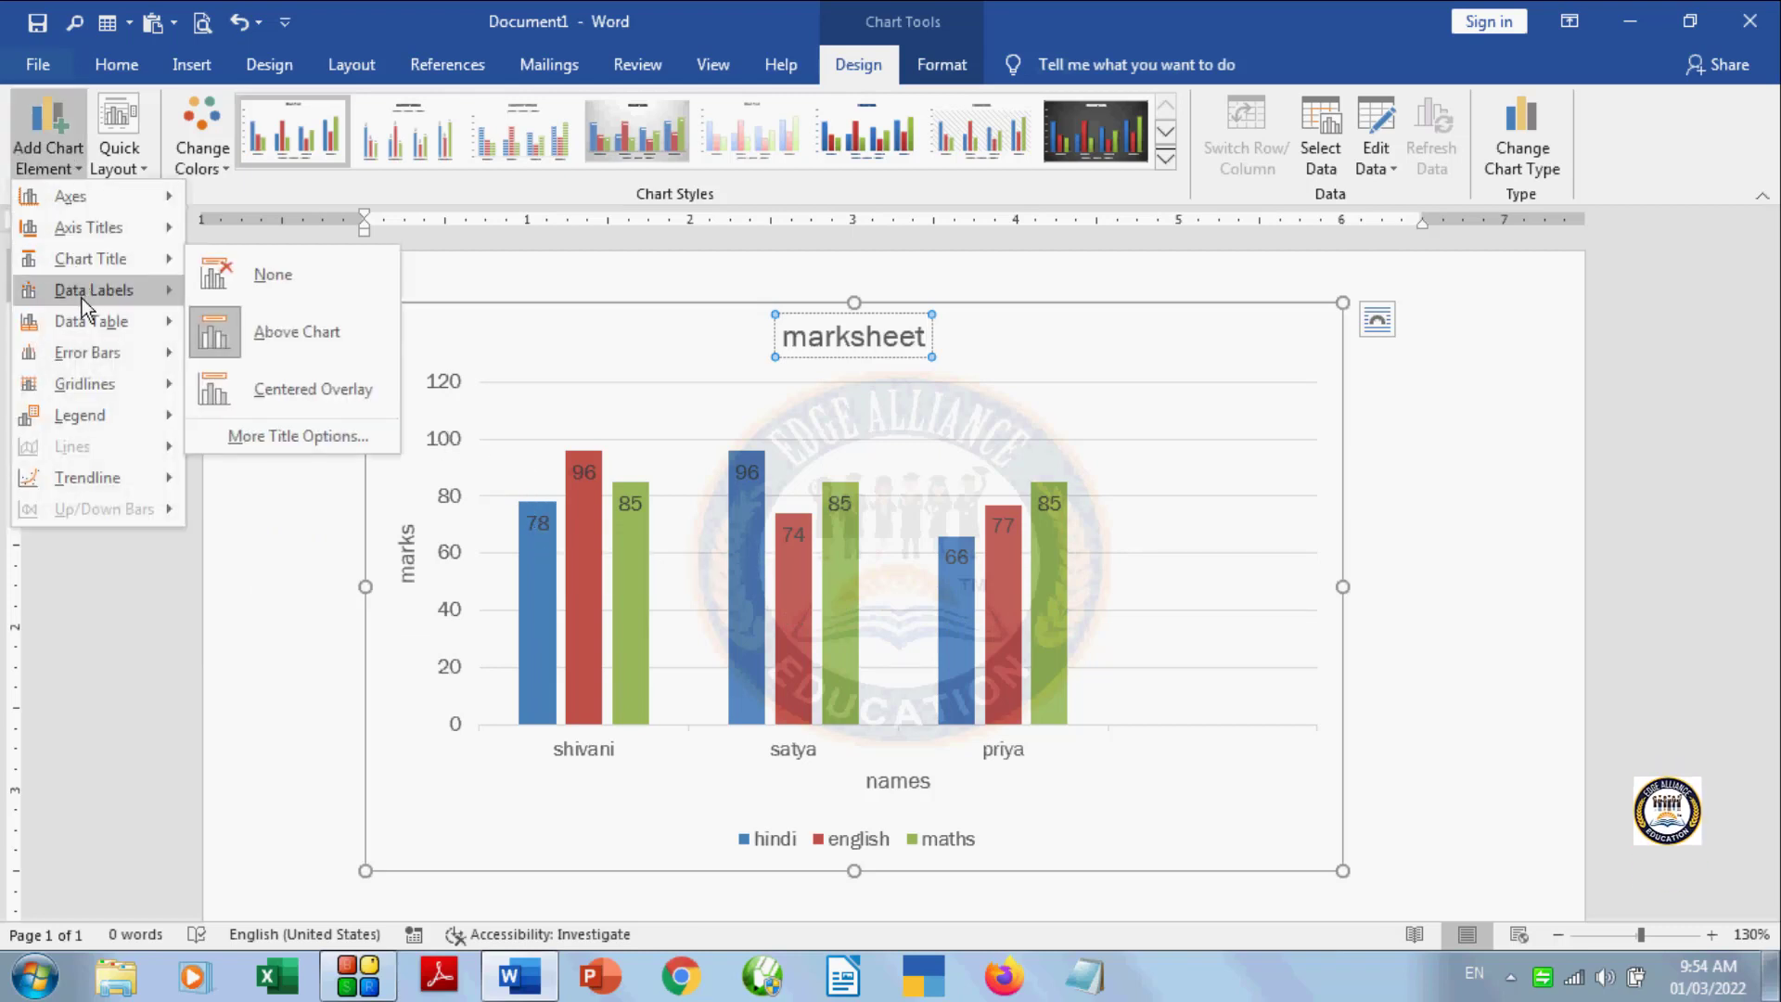
mouse_move(81, 298)
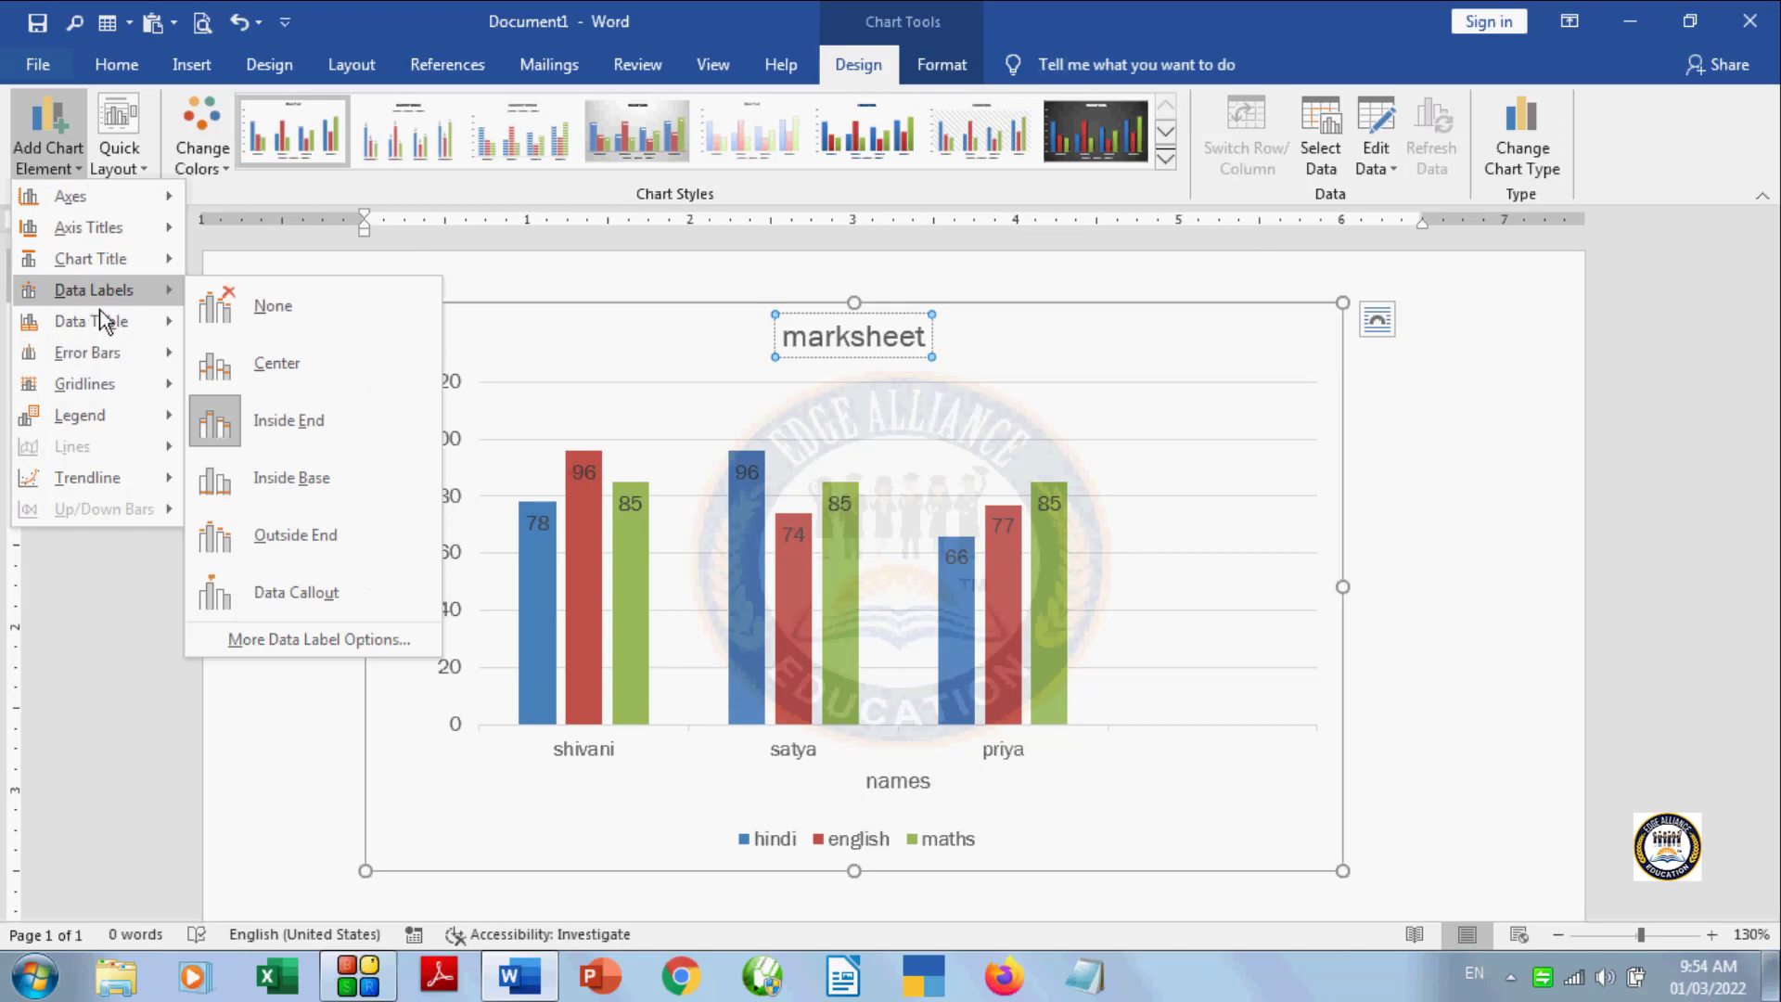
left_click(279, 479)
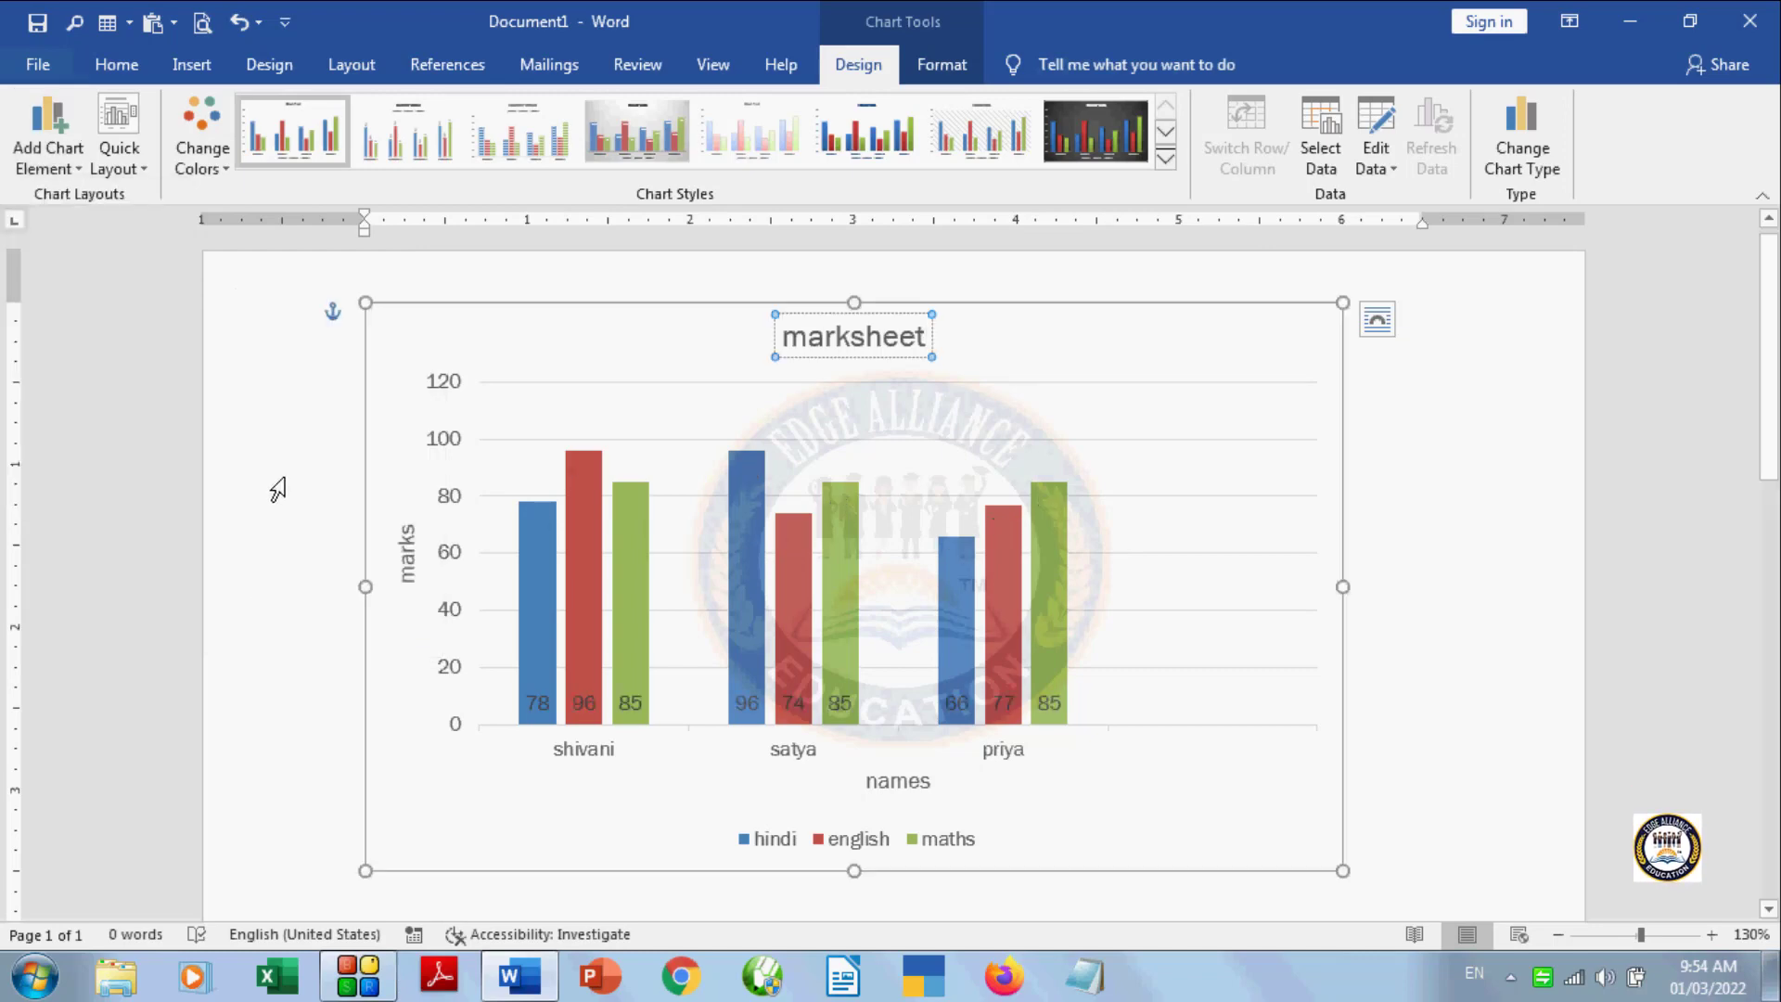
left_click(43, 168)
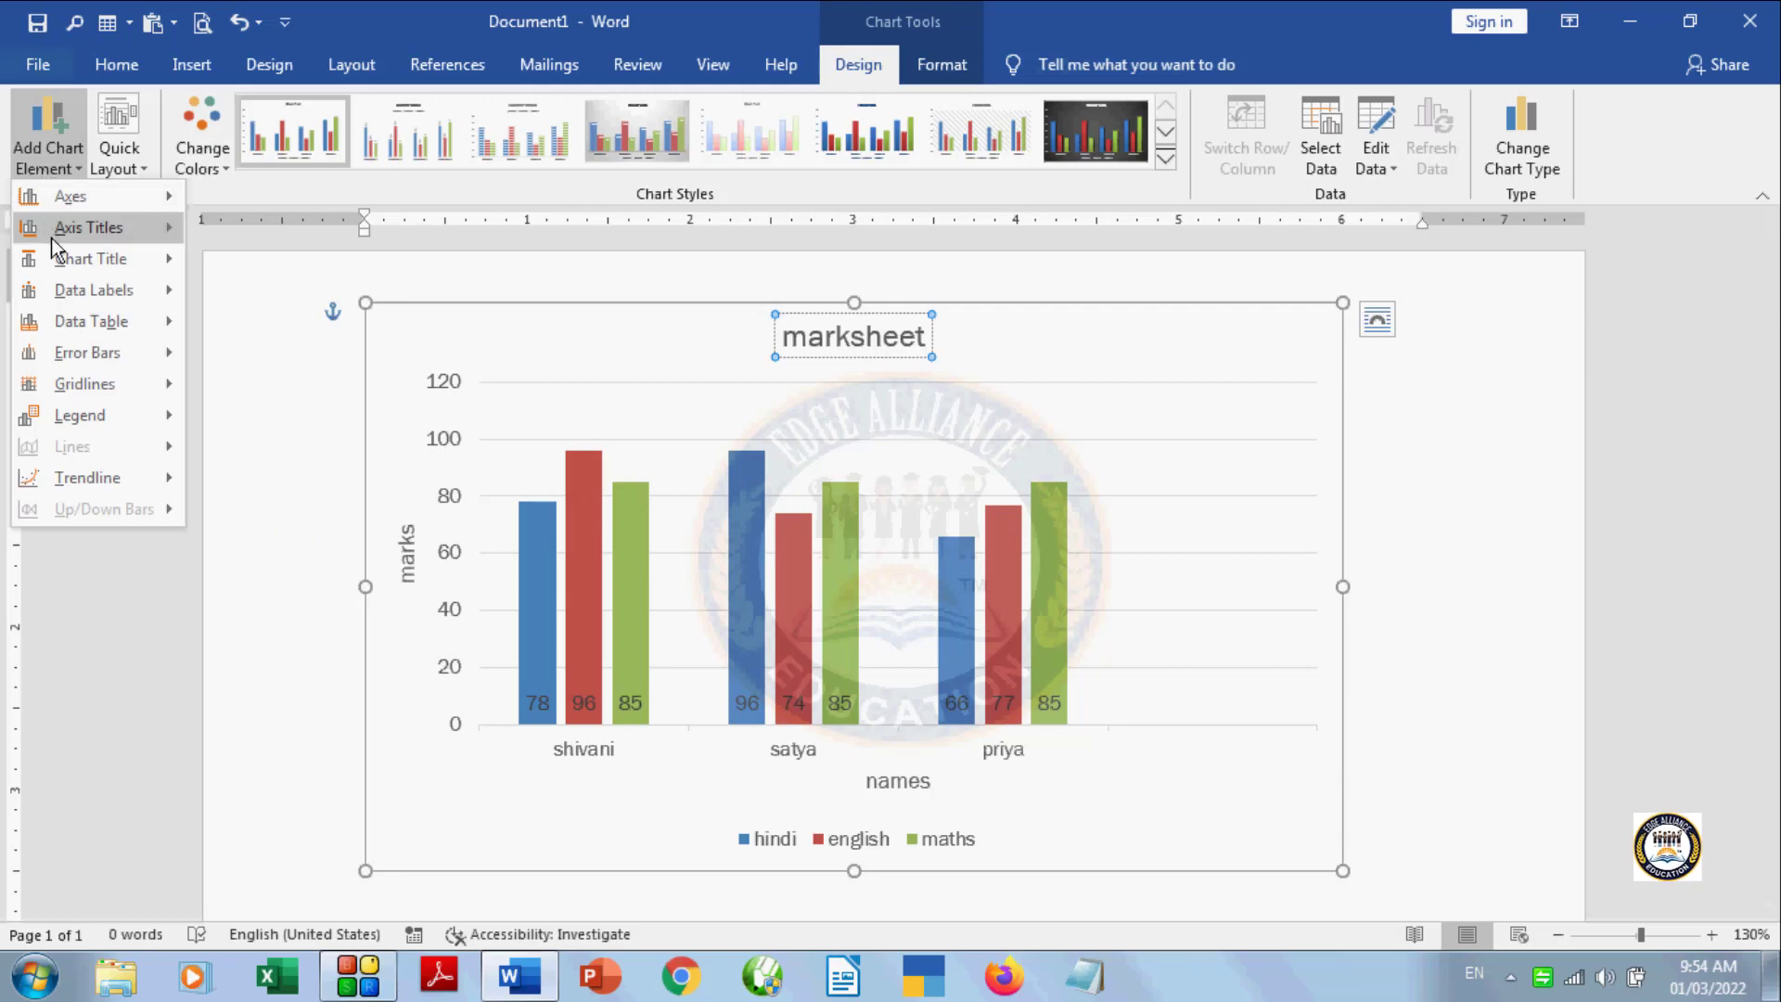
mouse_move(82, 292)
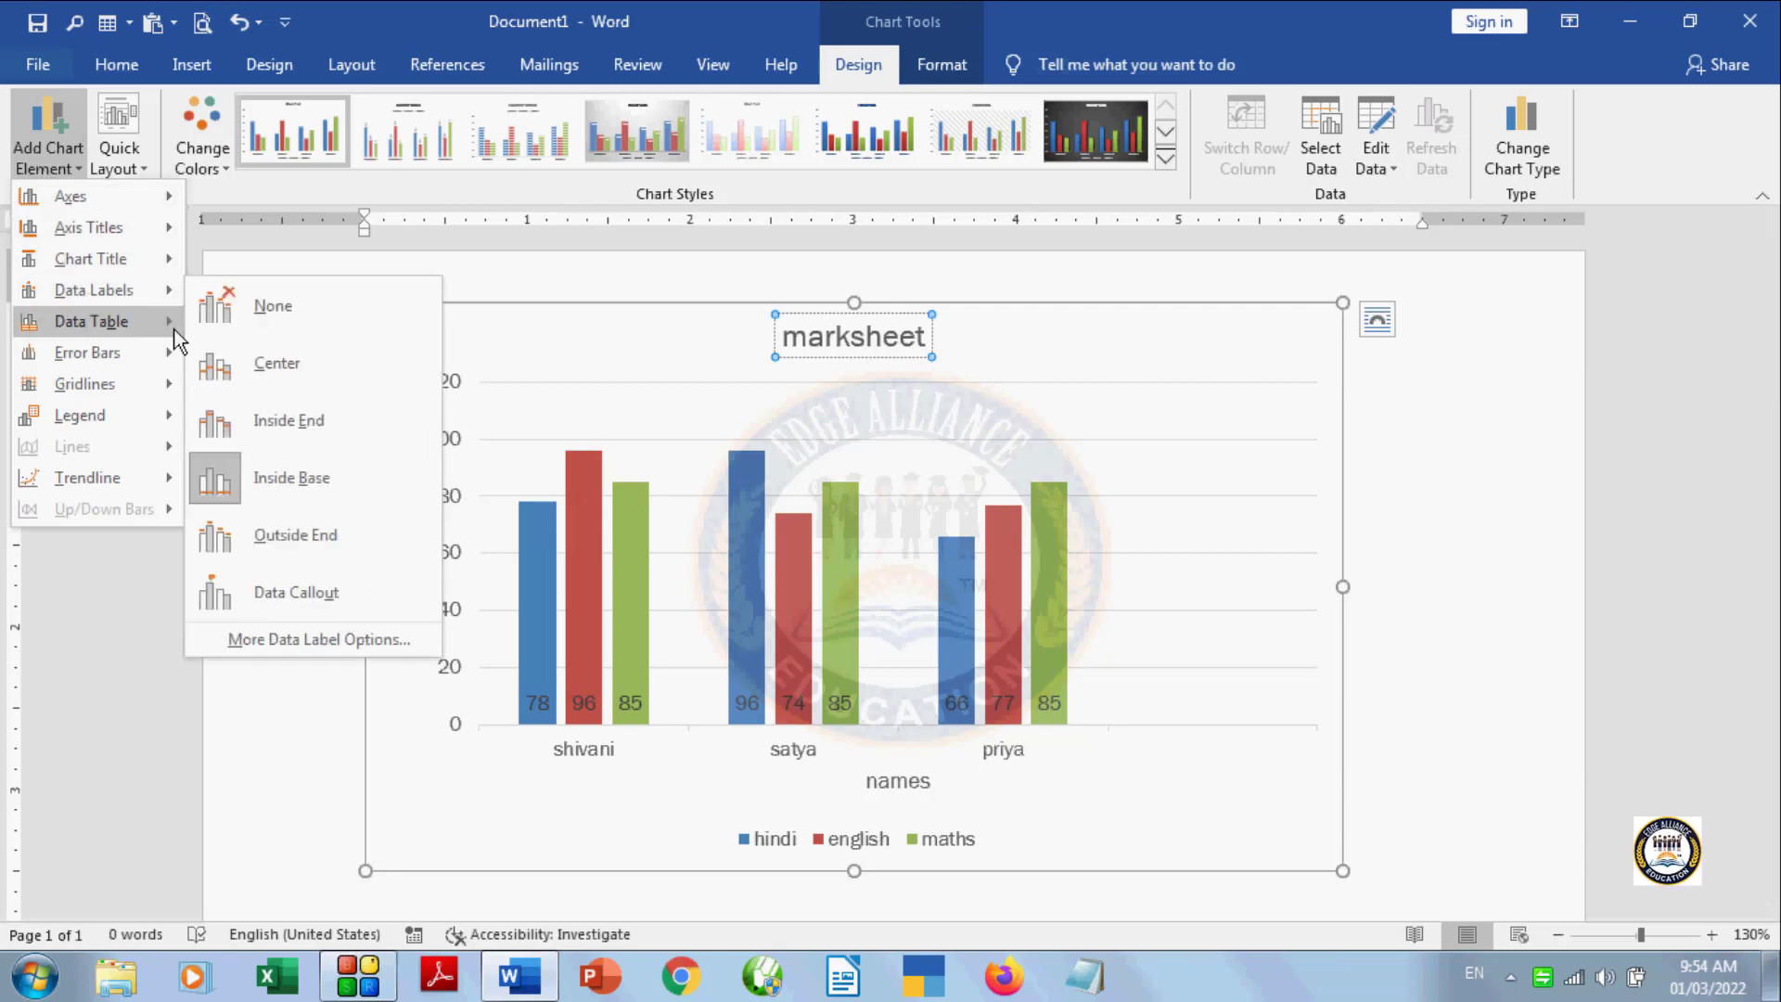
left_click(299, 543)
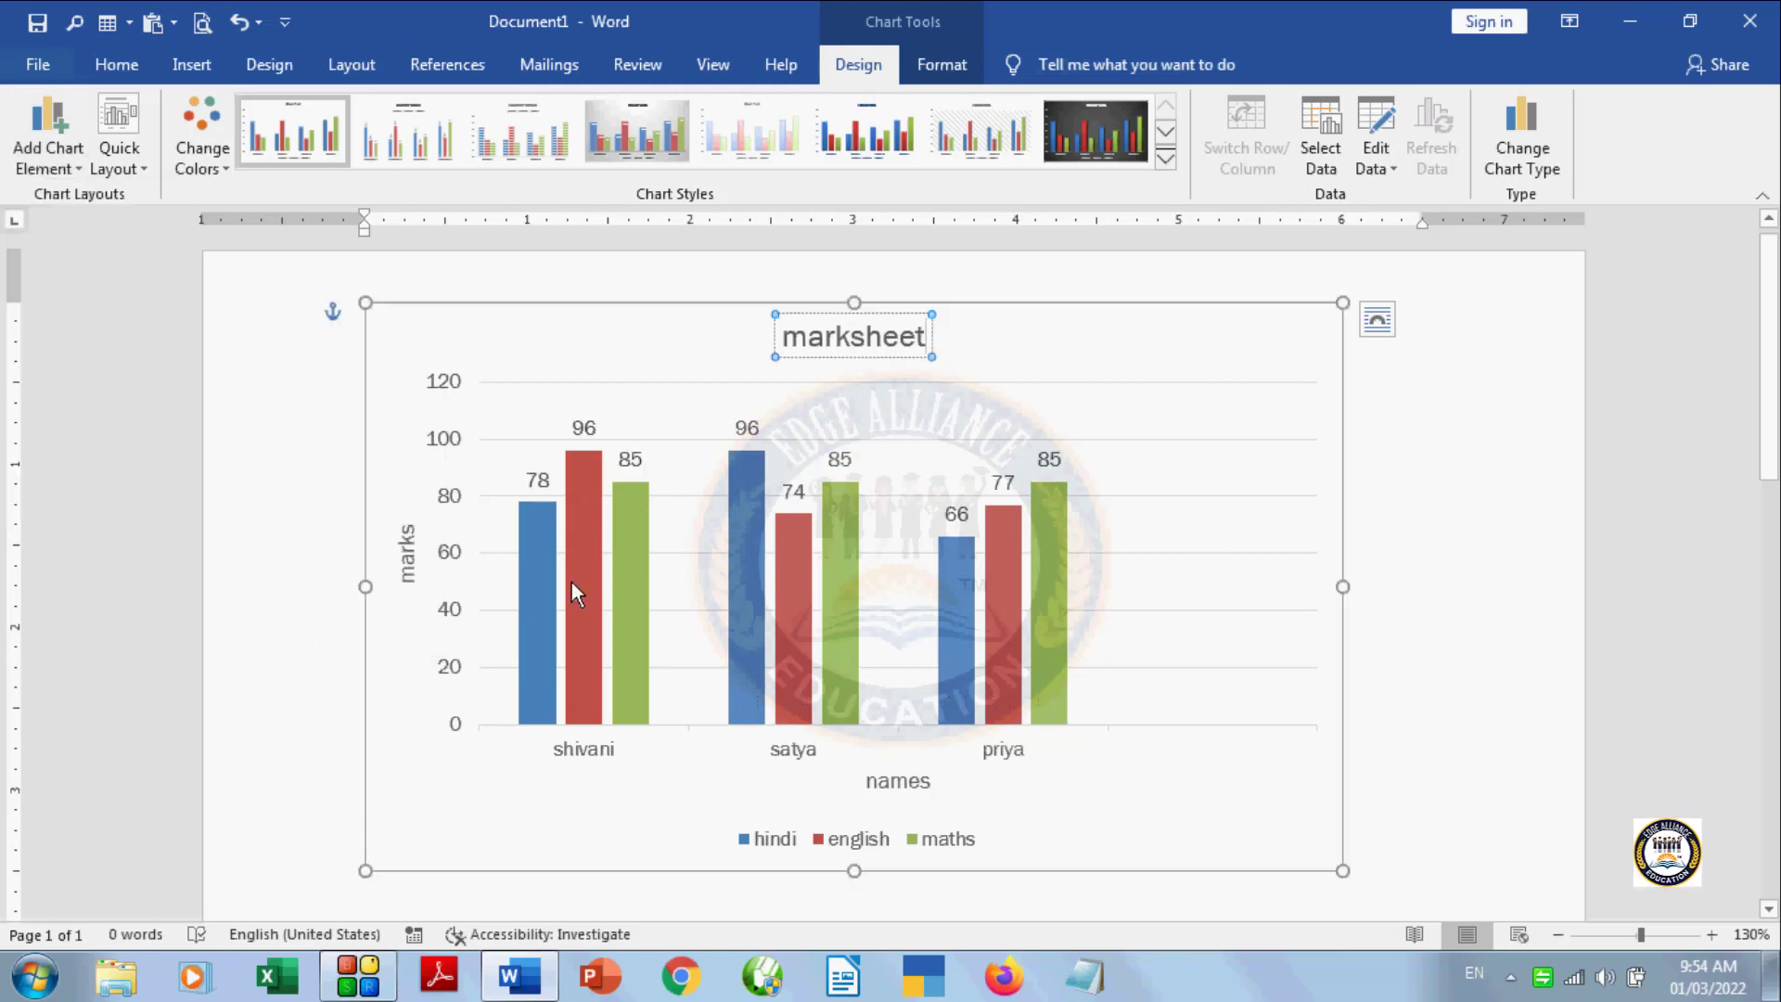
Step: Show the data labels as Data Callout shapes and remove all data labels with the None option
left_click(43, 172)
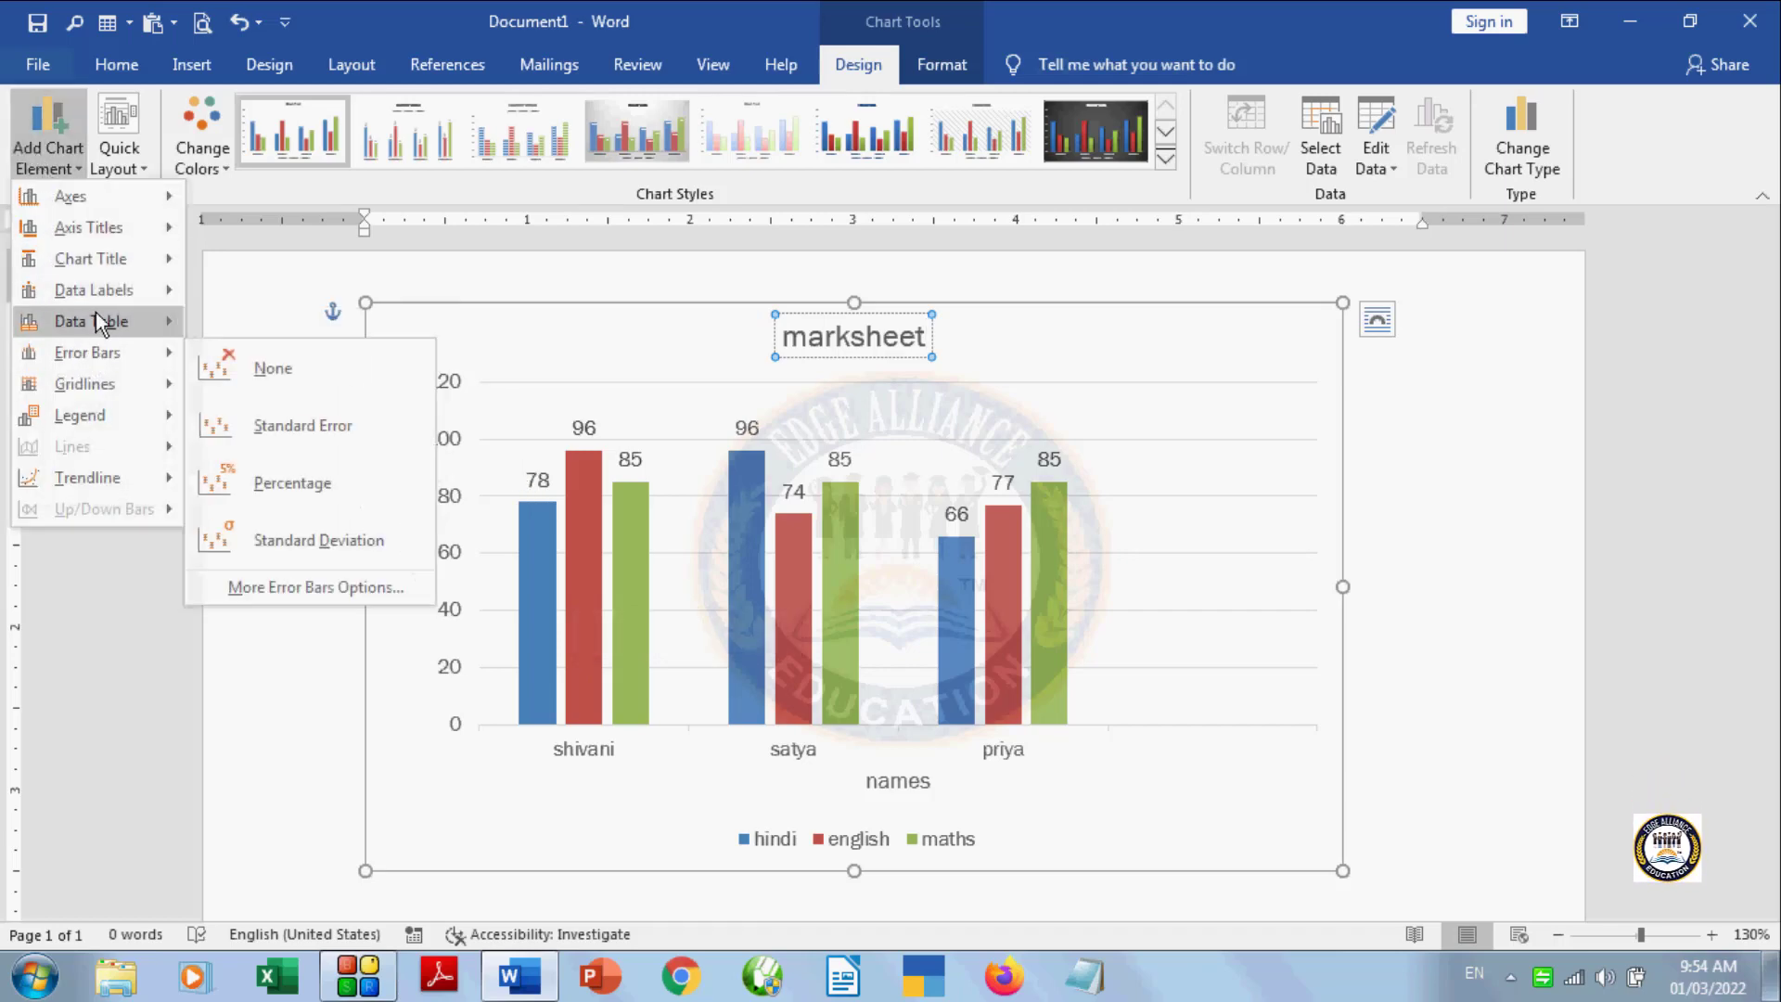
mouse_move(97, 293)
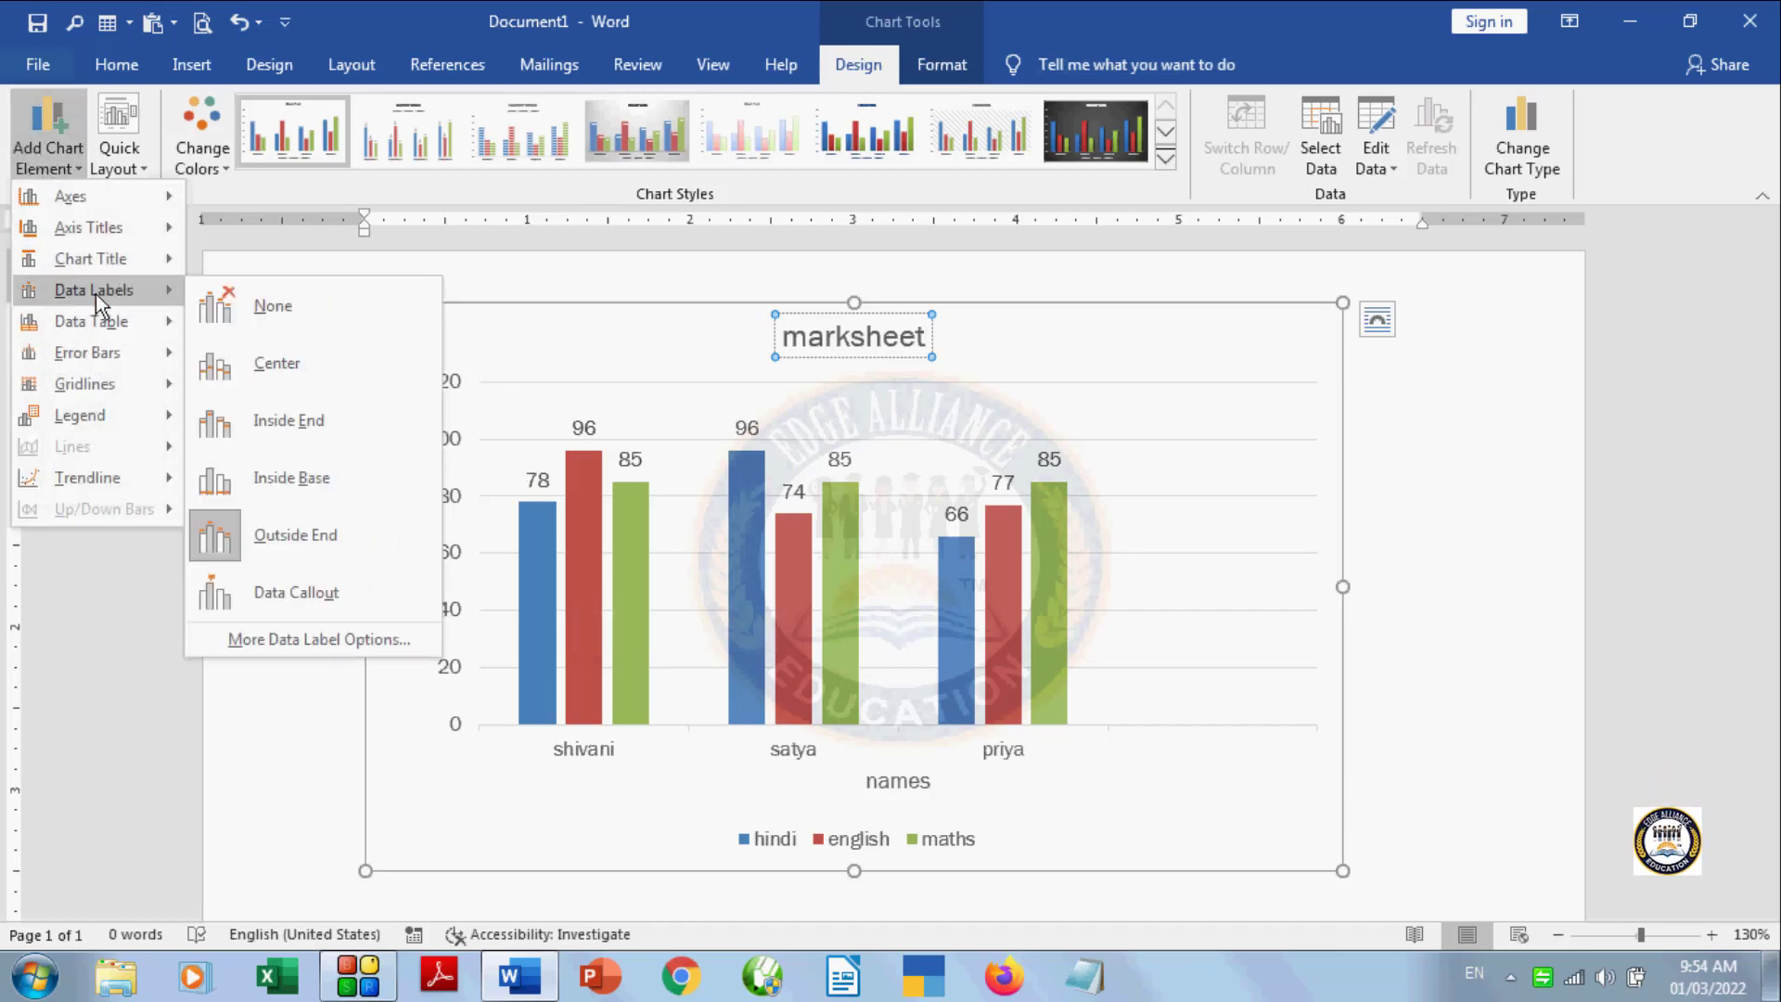
left_click(297, 593)
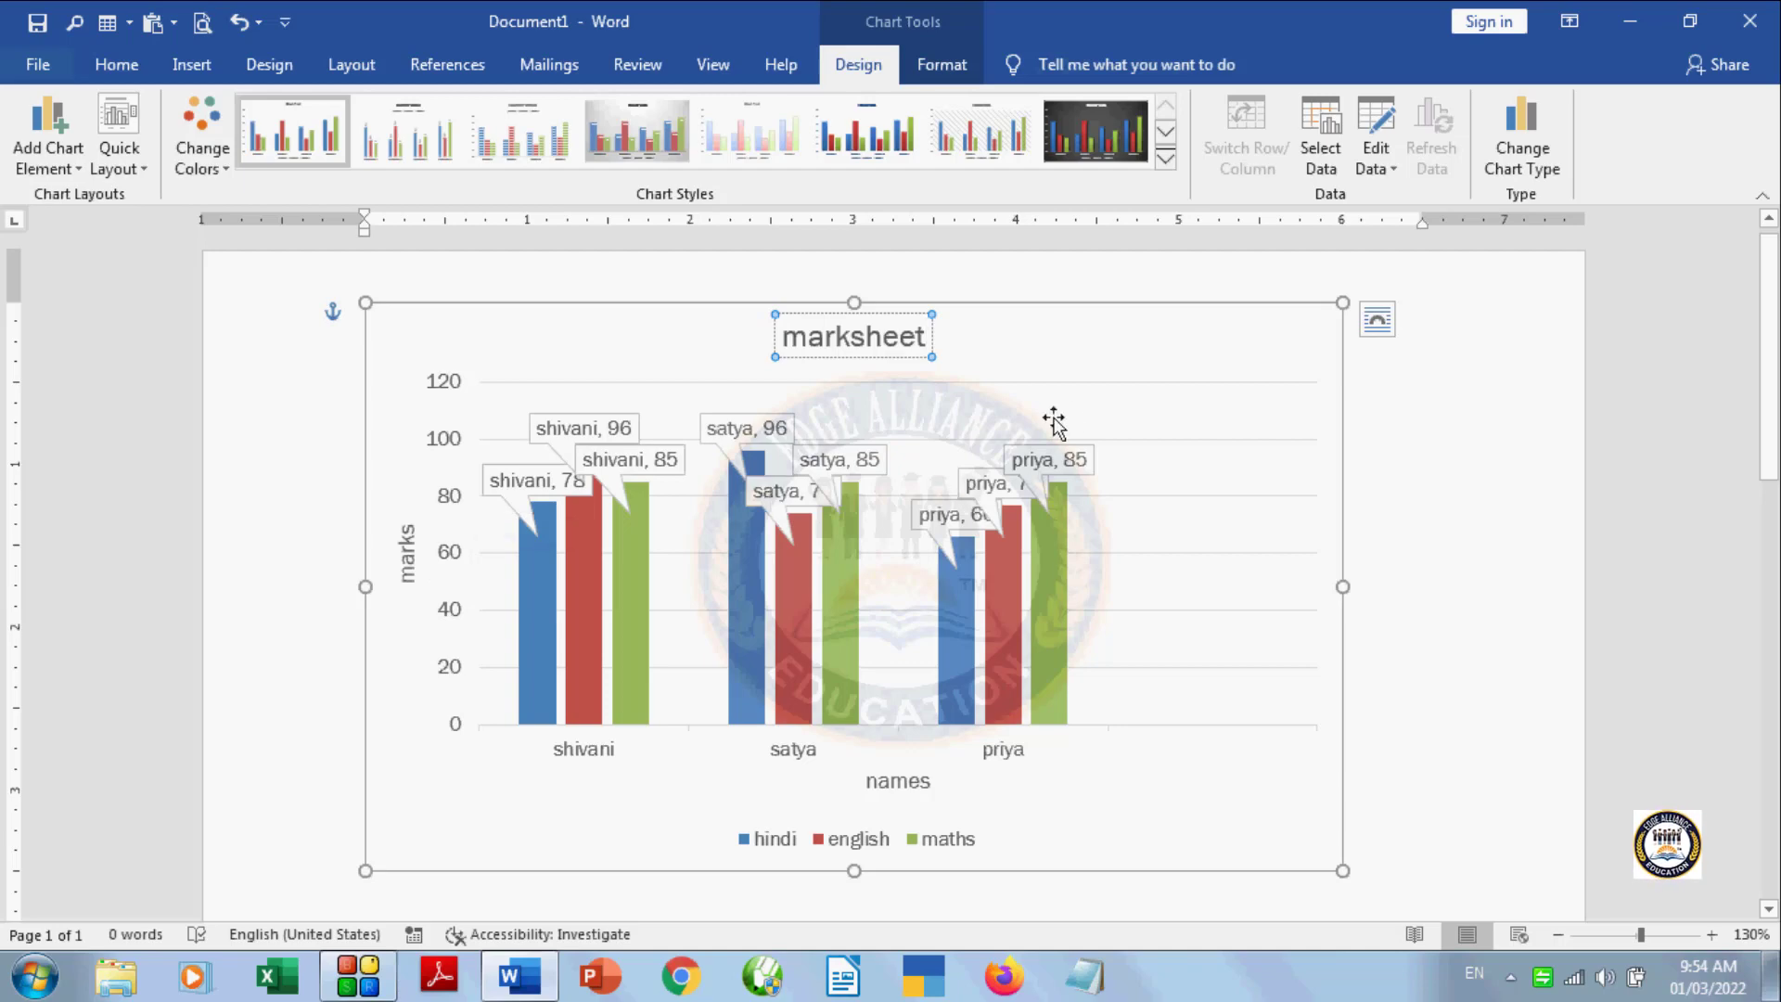
left_click(51, 159)
mouse_move(92, 344)
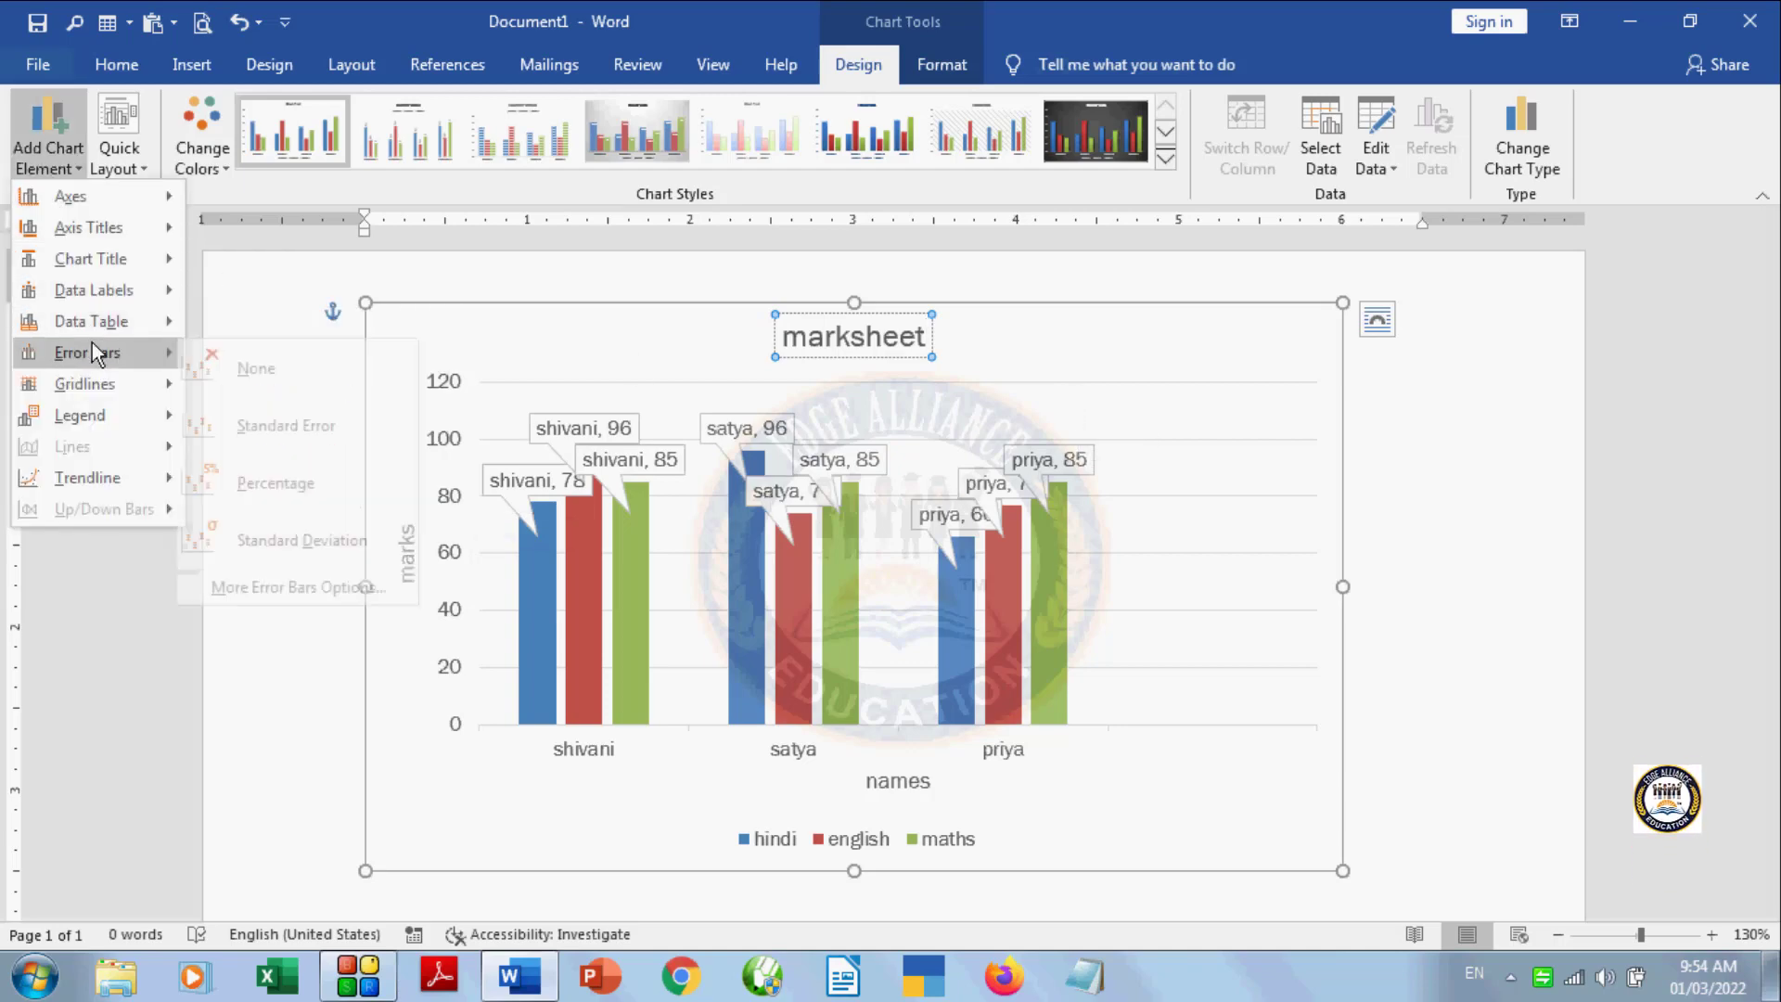
mouse_move(91, 301)
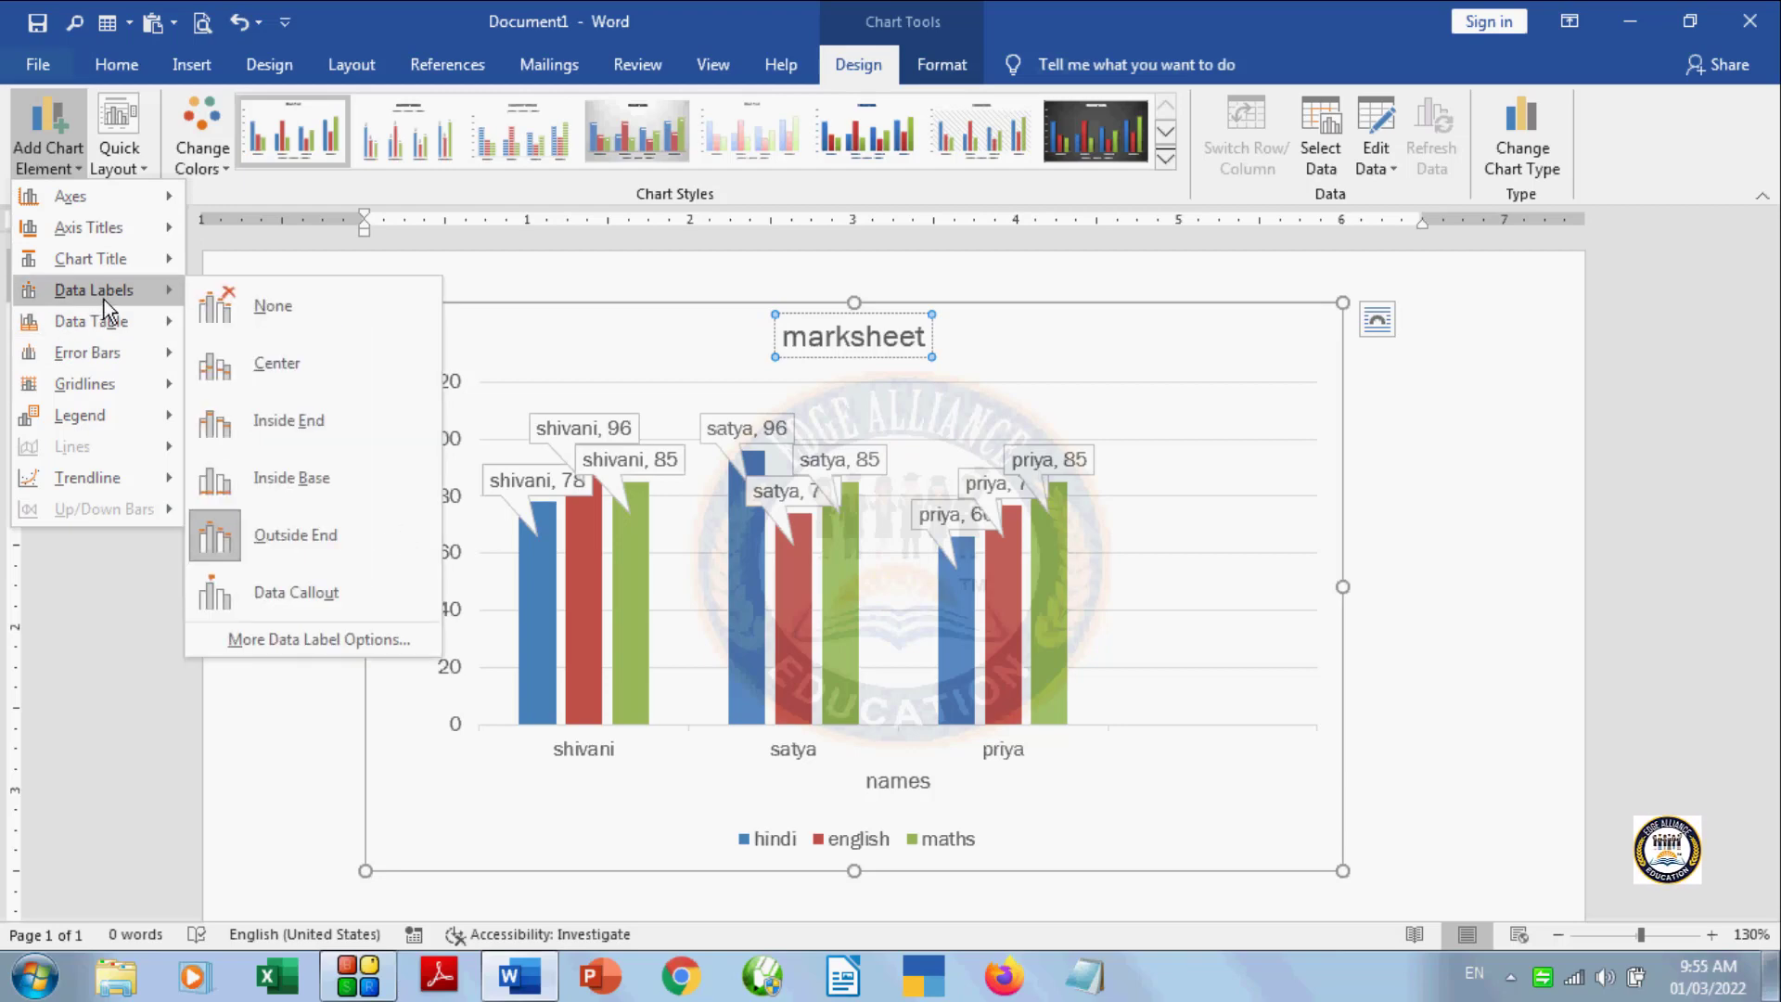
left_click(220, 319)
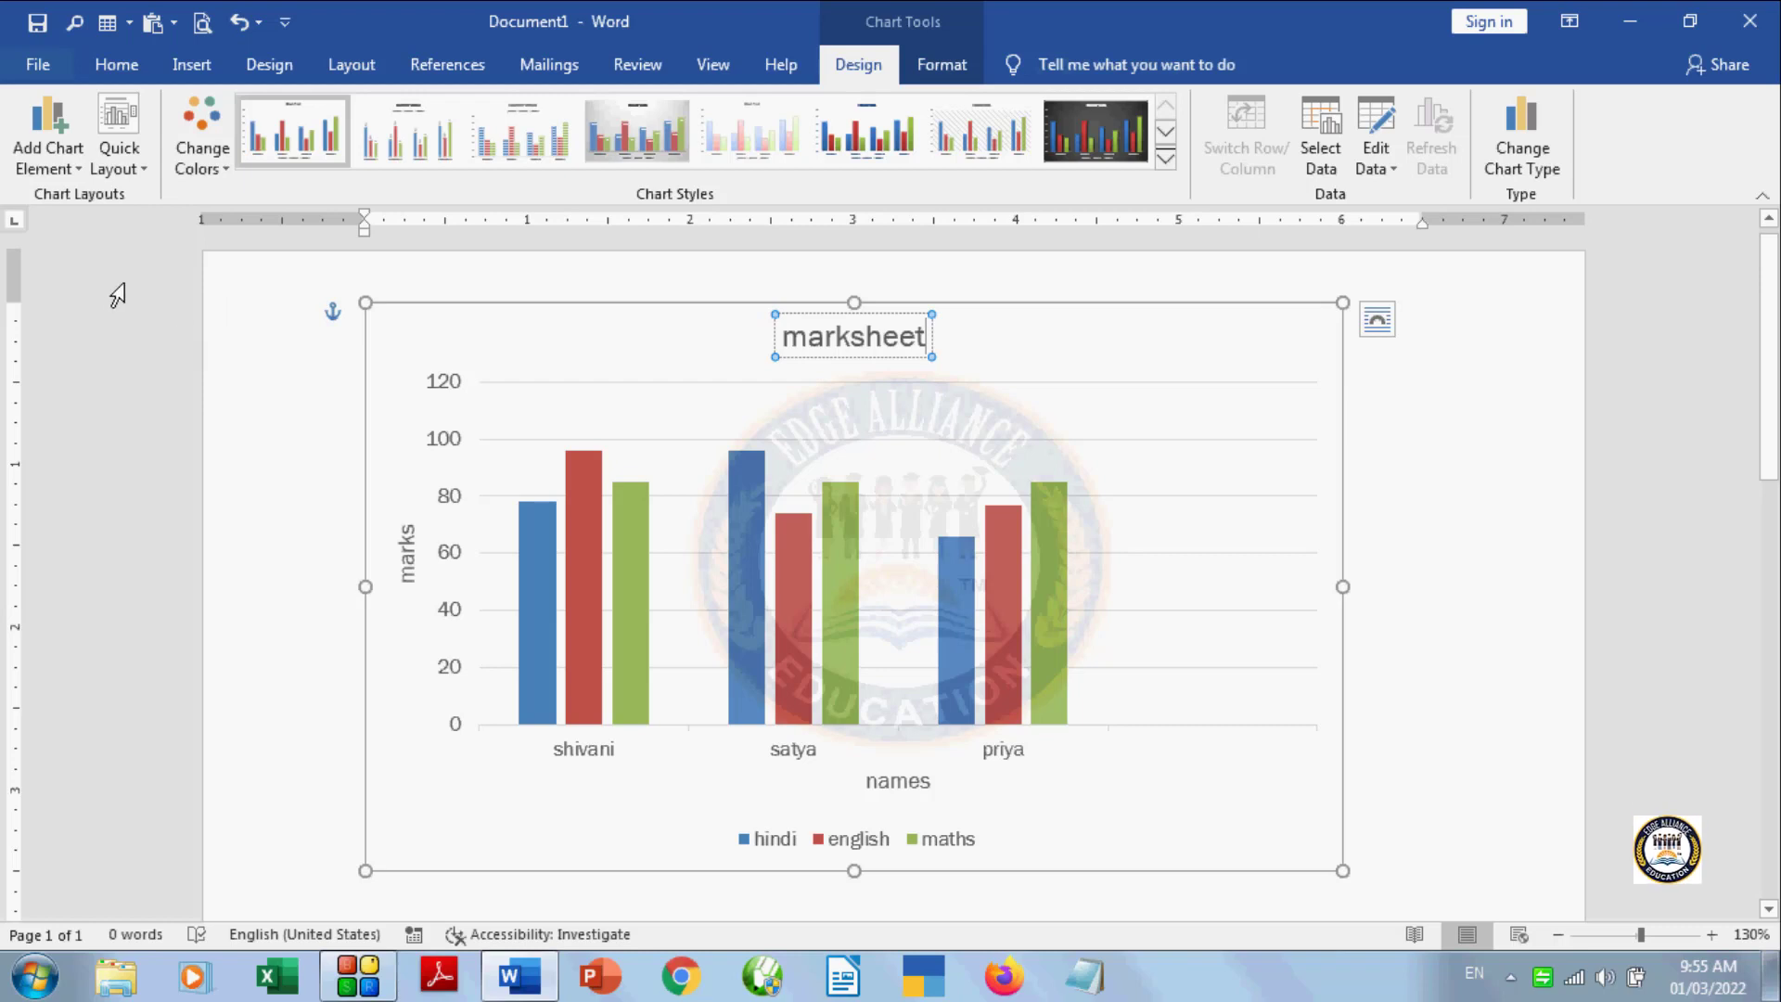
Step: Add a data table with legend keys below the chart's columns
left_click(63, 172)
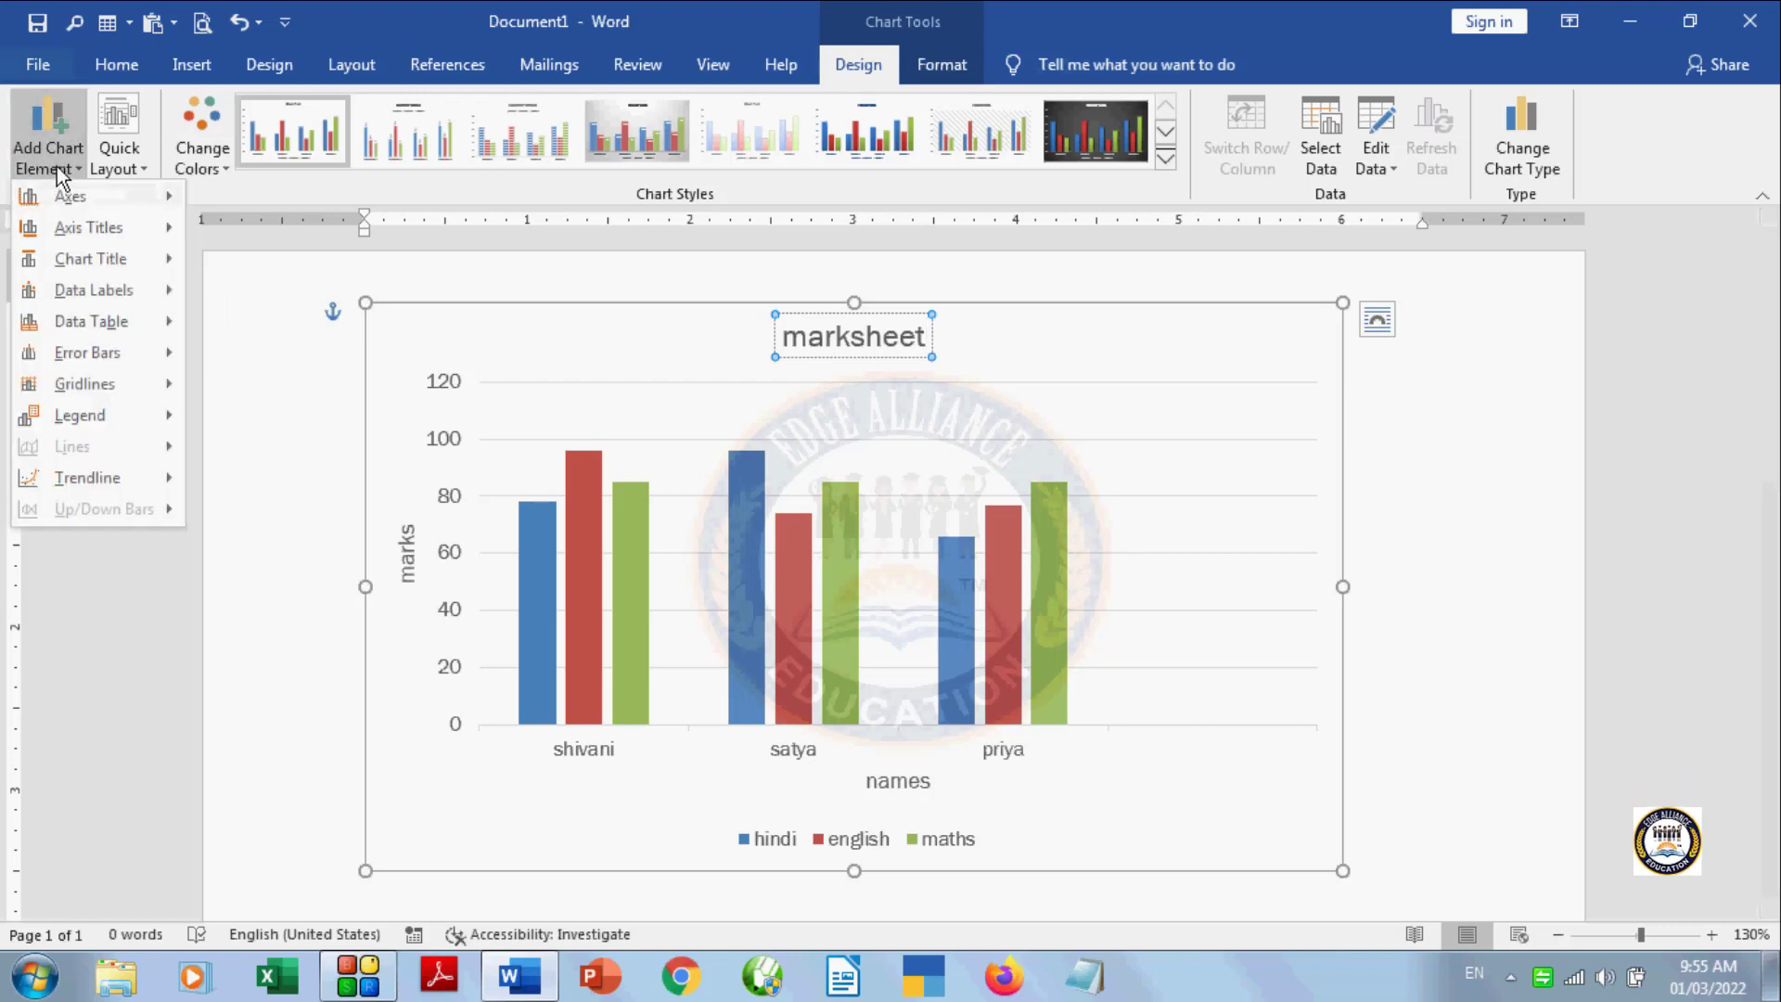
mouse_move(109, 351)
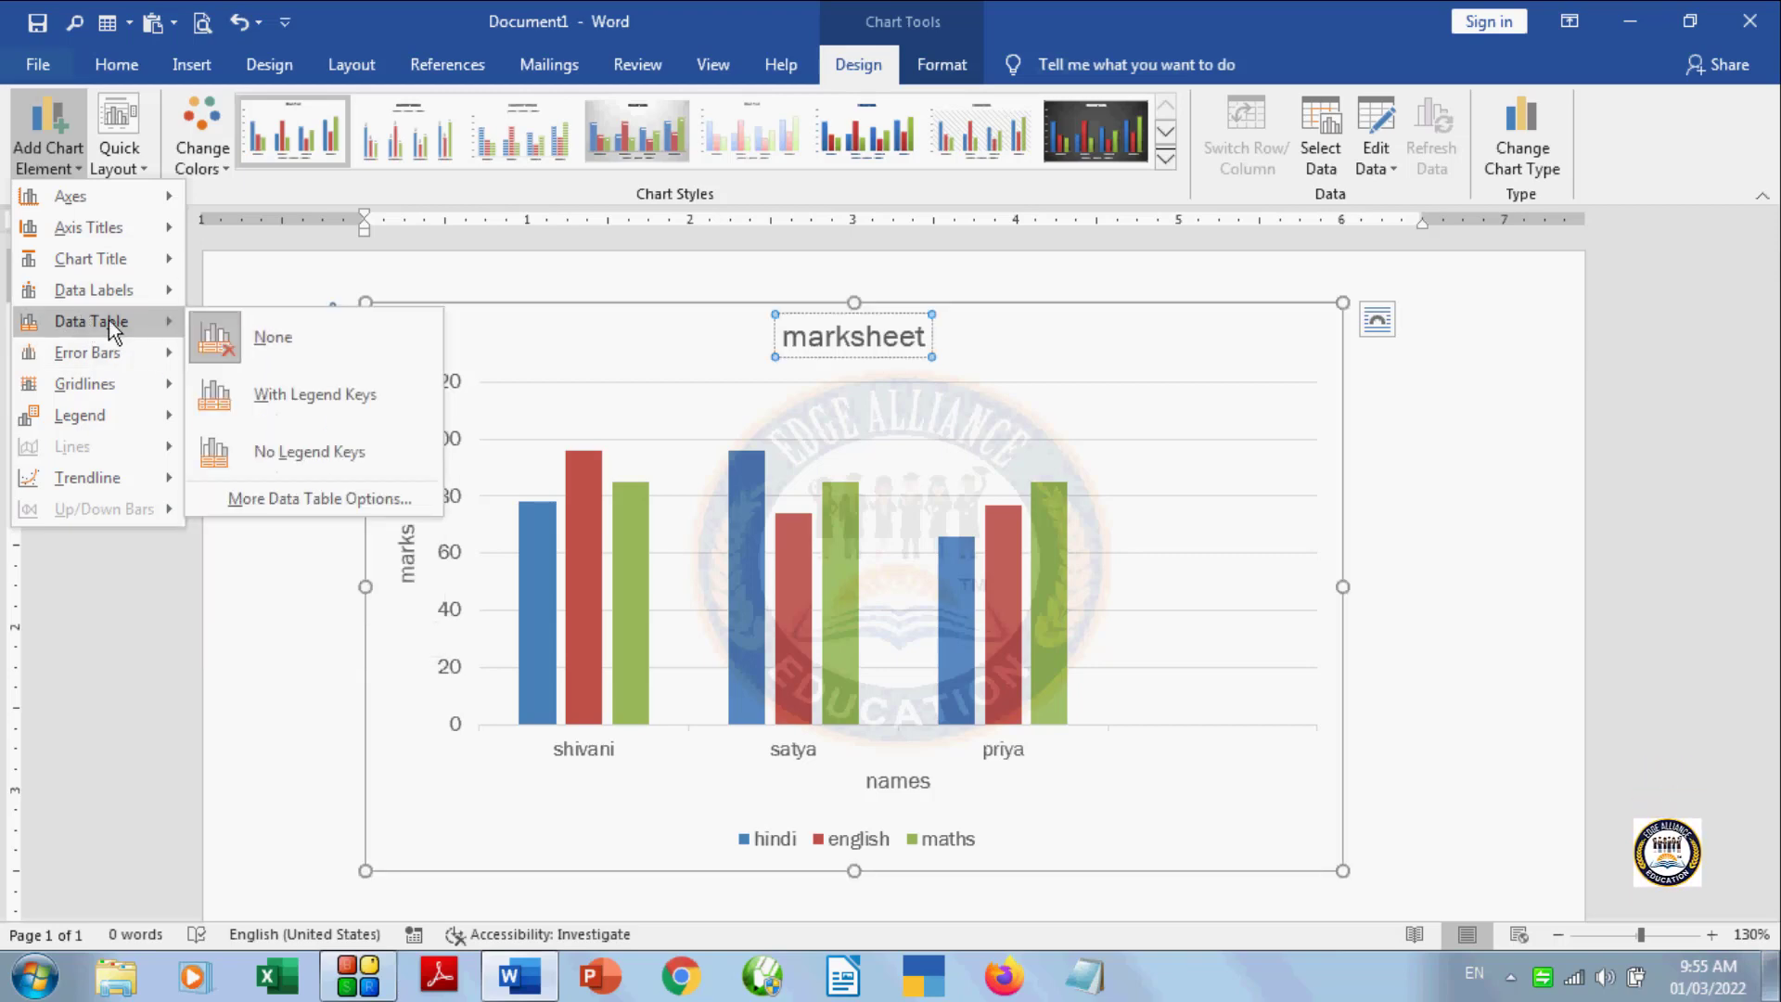
left_click(305, 403)
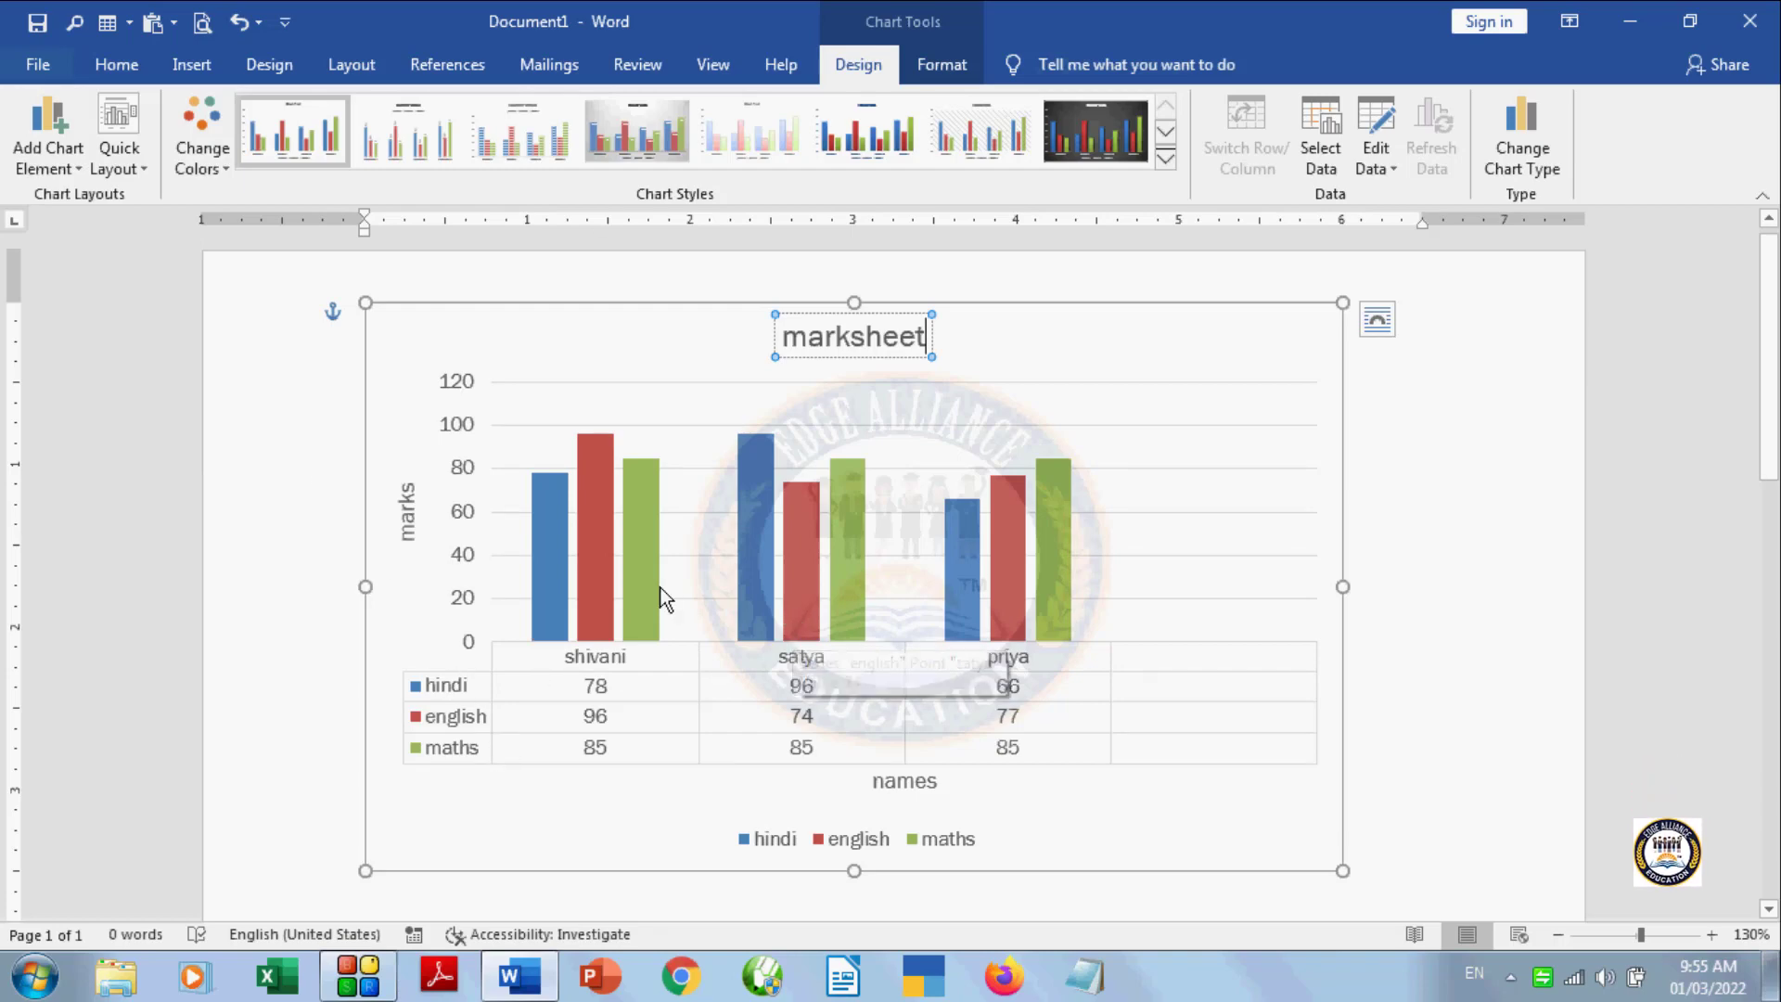
right_click(668, 779)
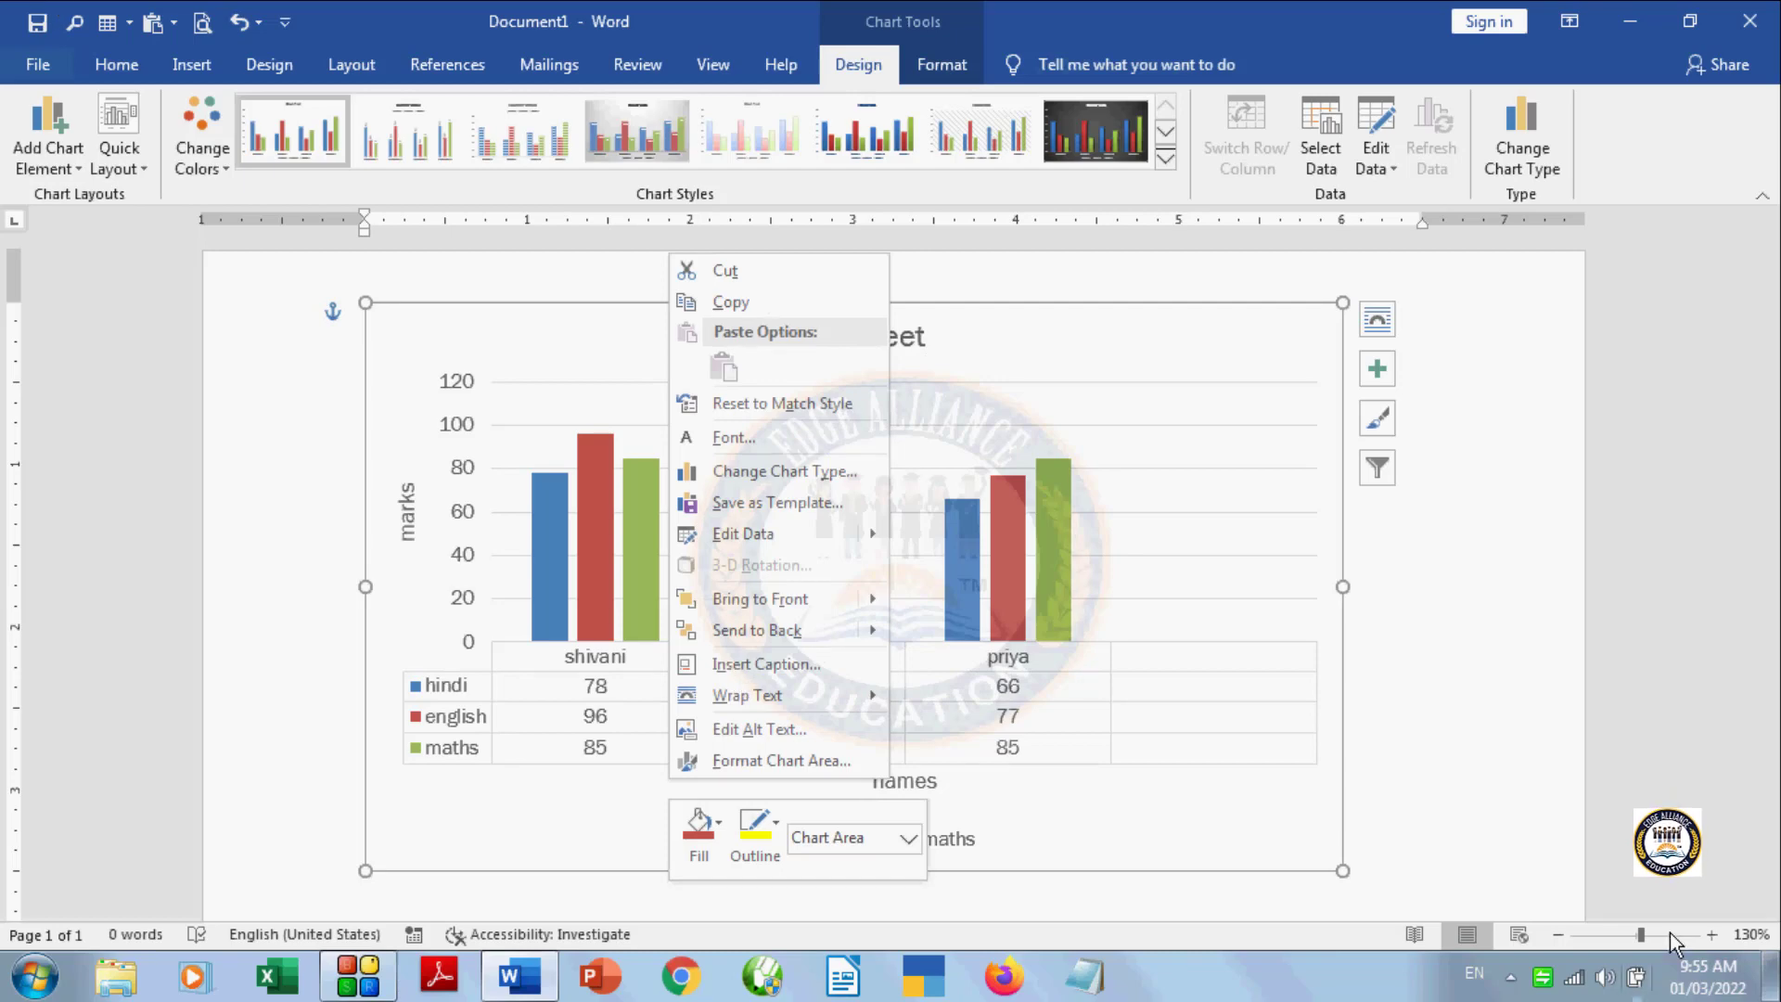
left_click(1067, 724)
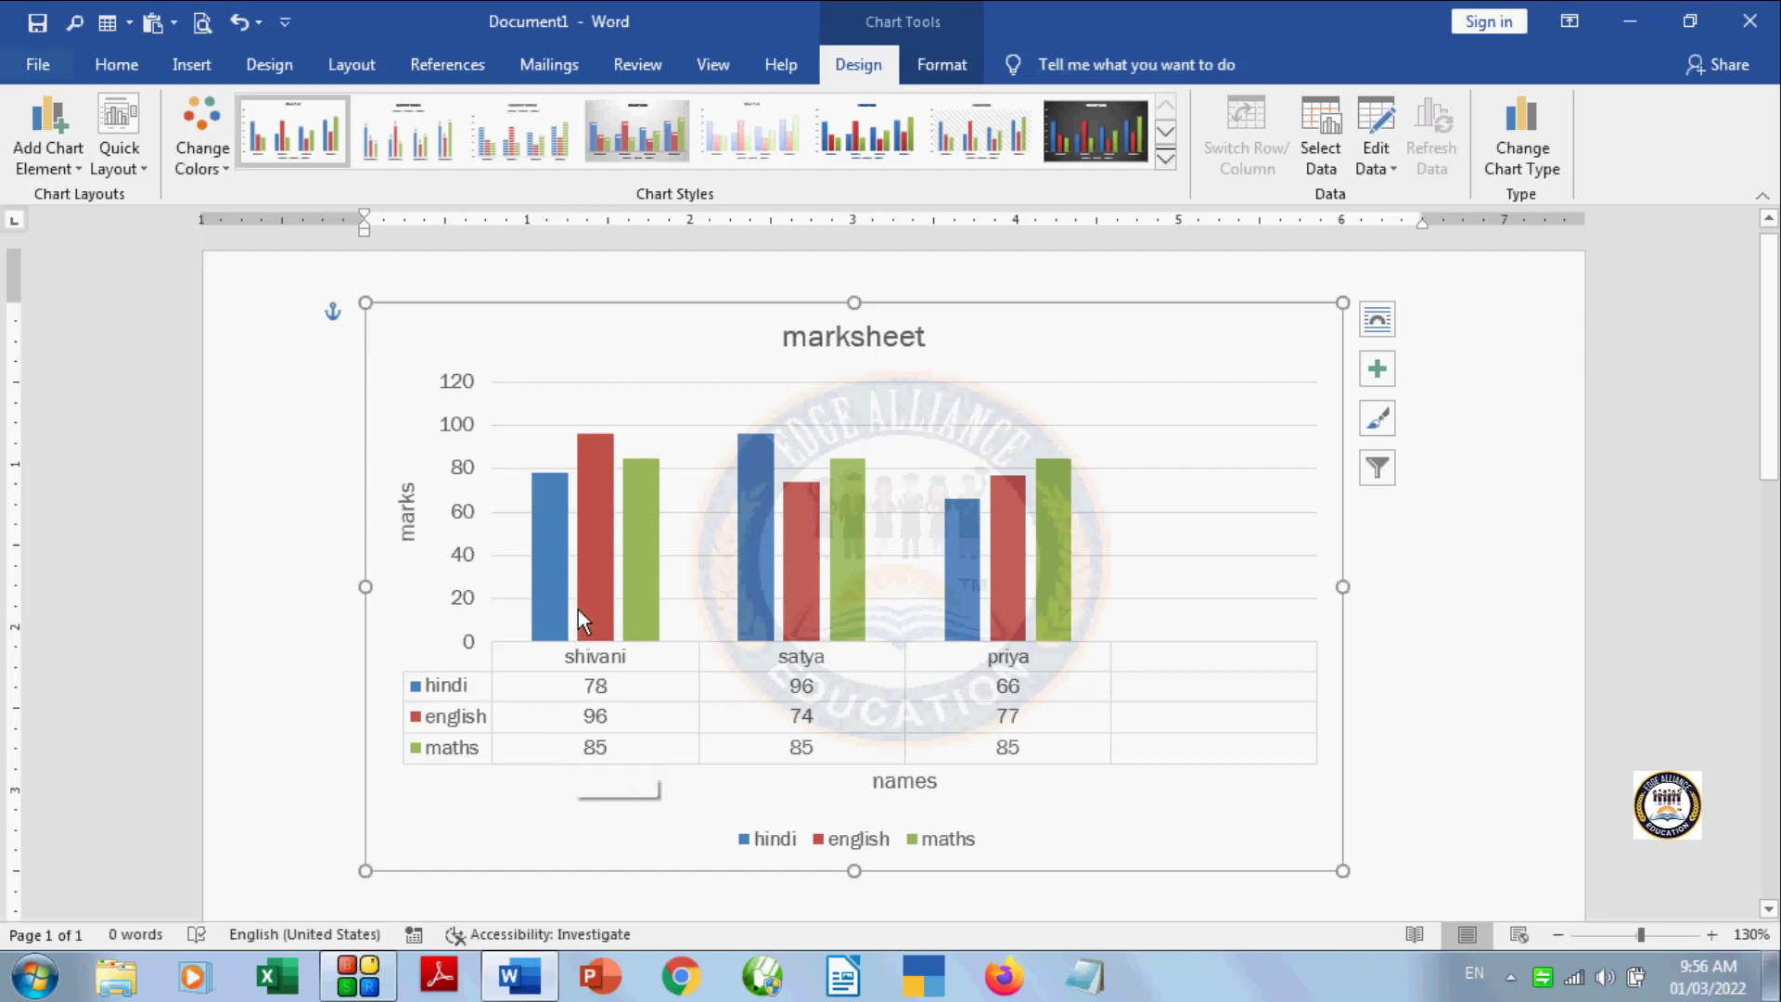
Step: Switch the chart's data table to the No Legend Keys option
mouse_move(583, 609)
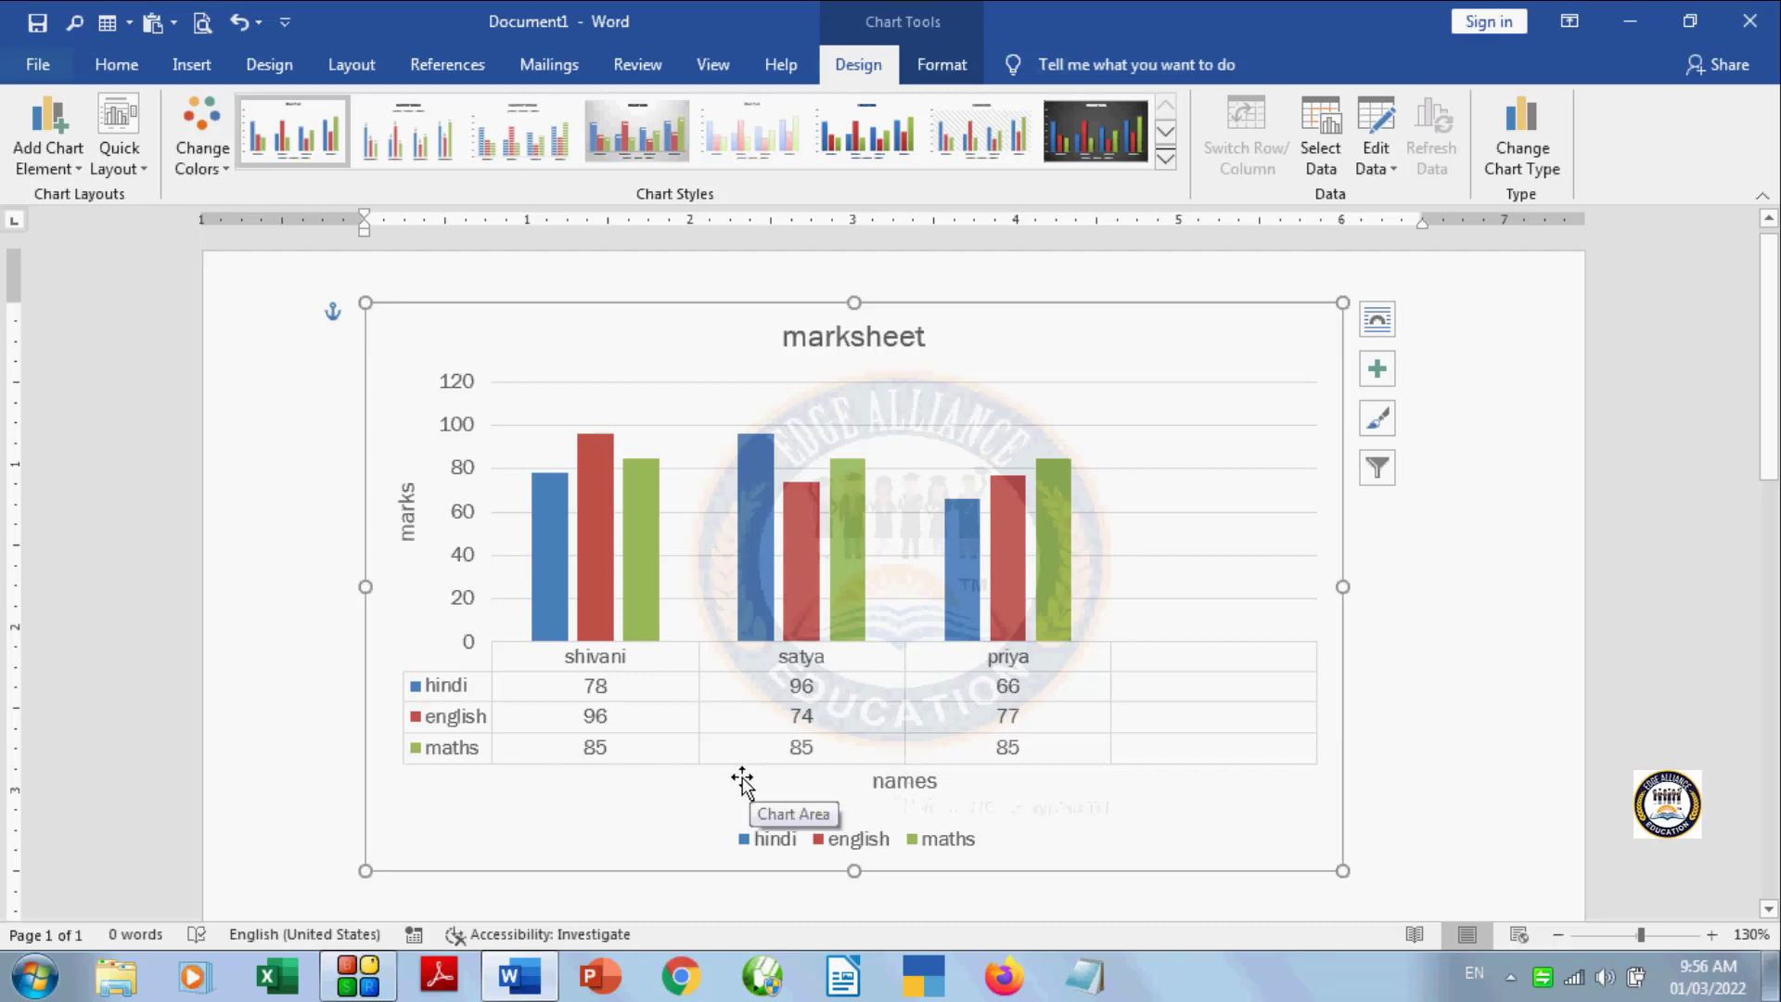
left_click(58, 165)
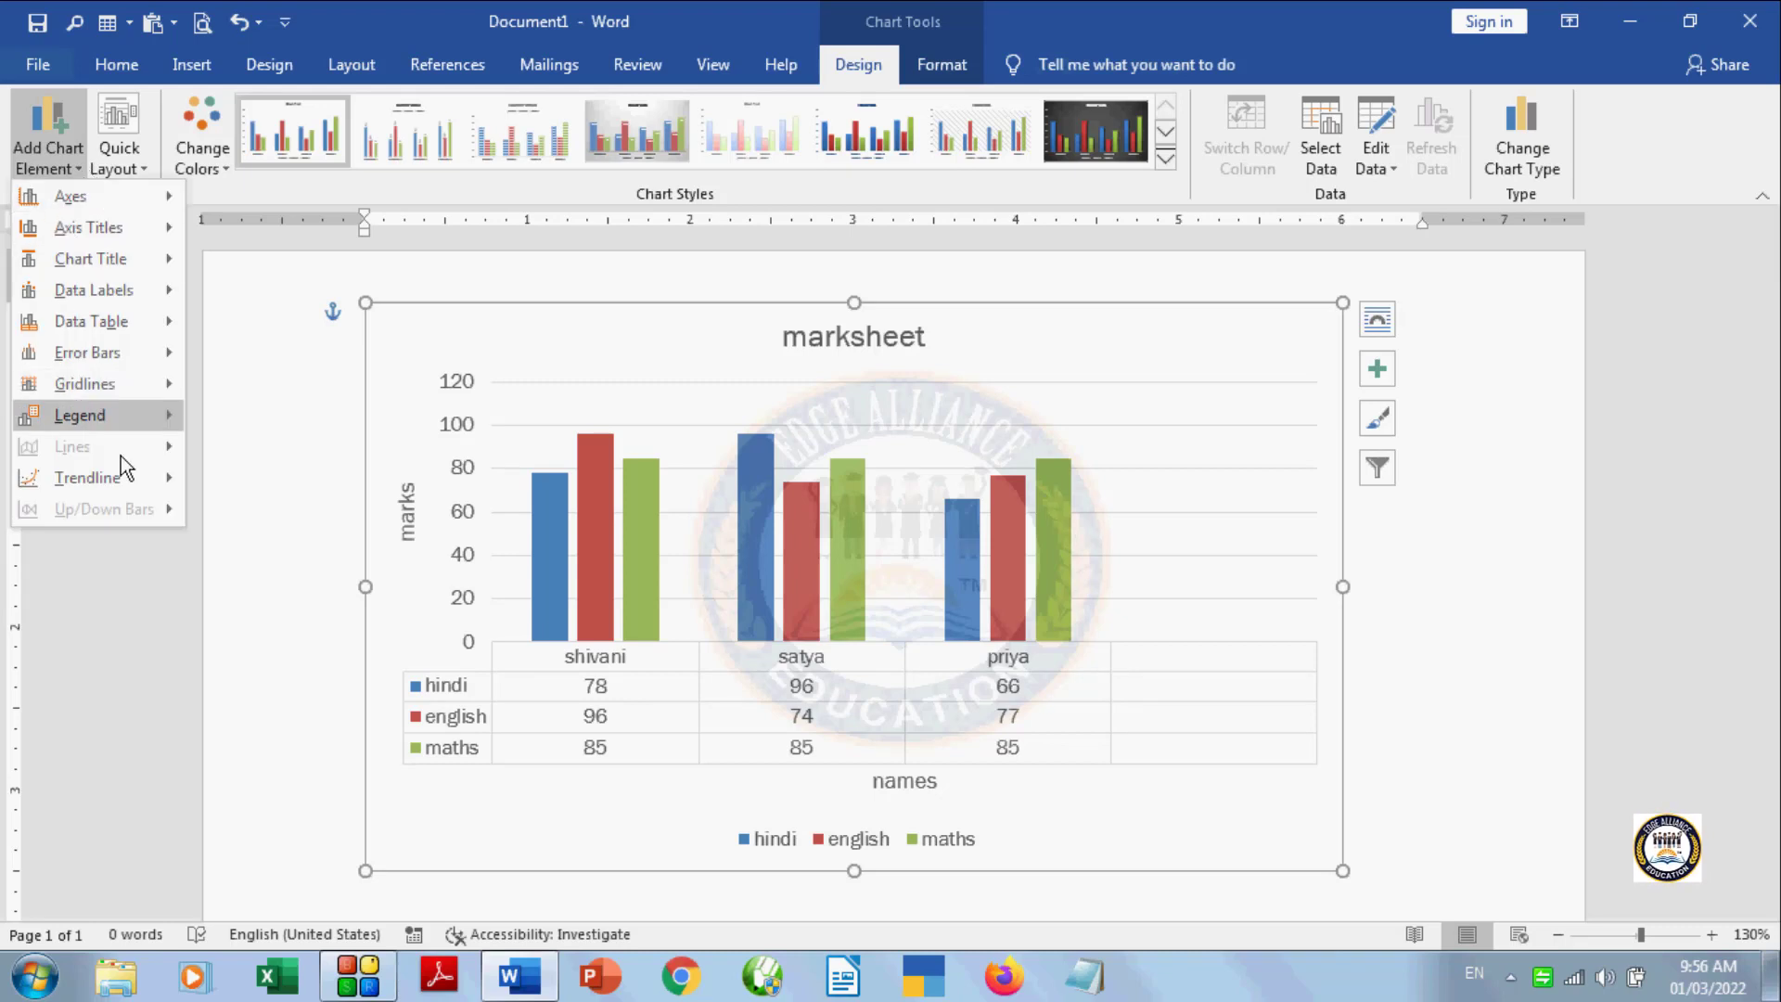
mouse_move(102, 362)
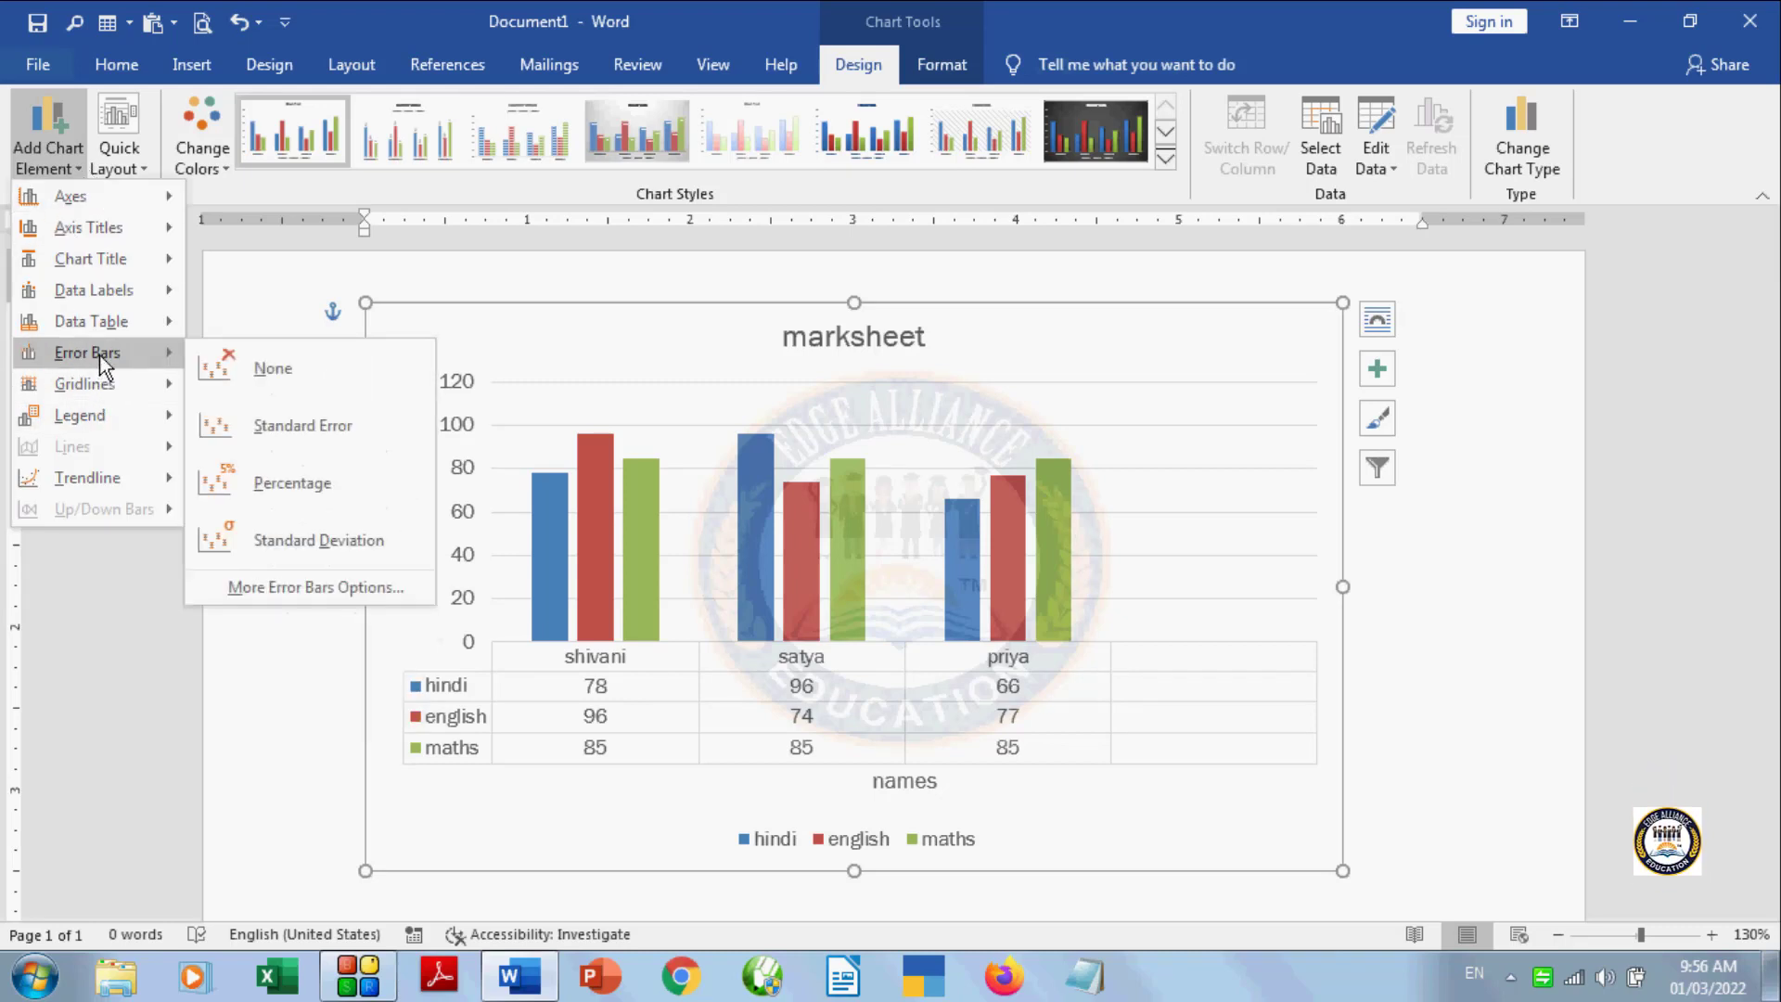
mouse_move(115, 321)
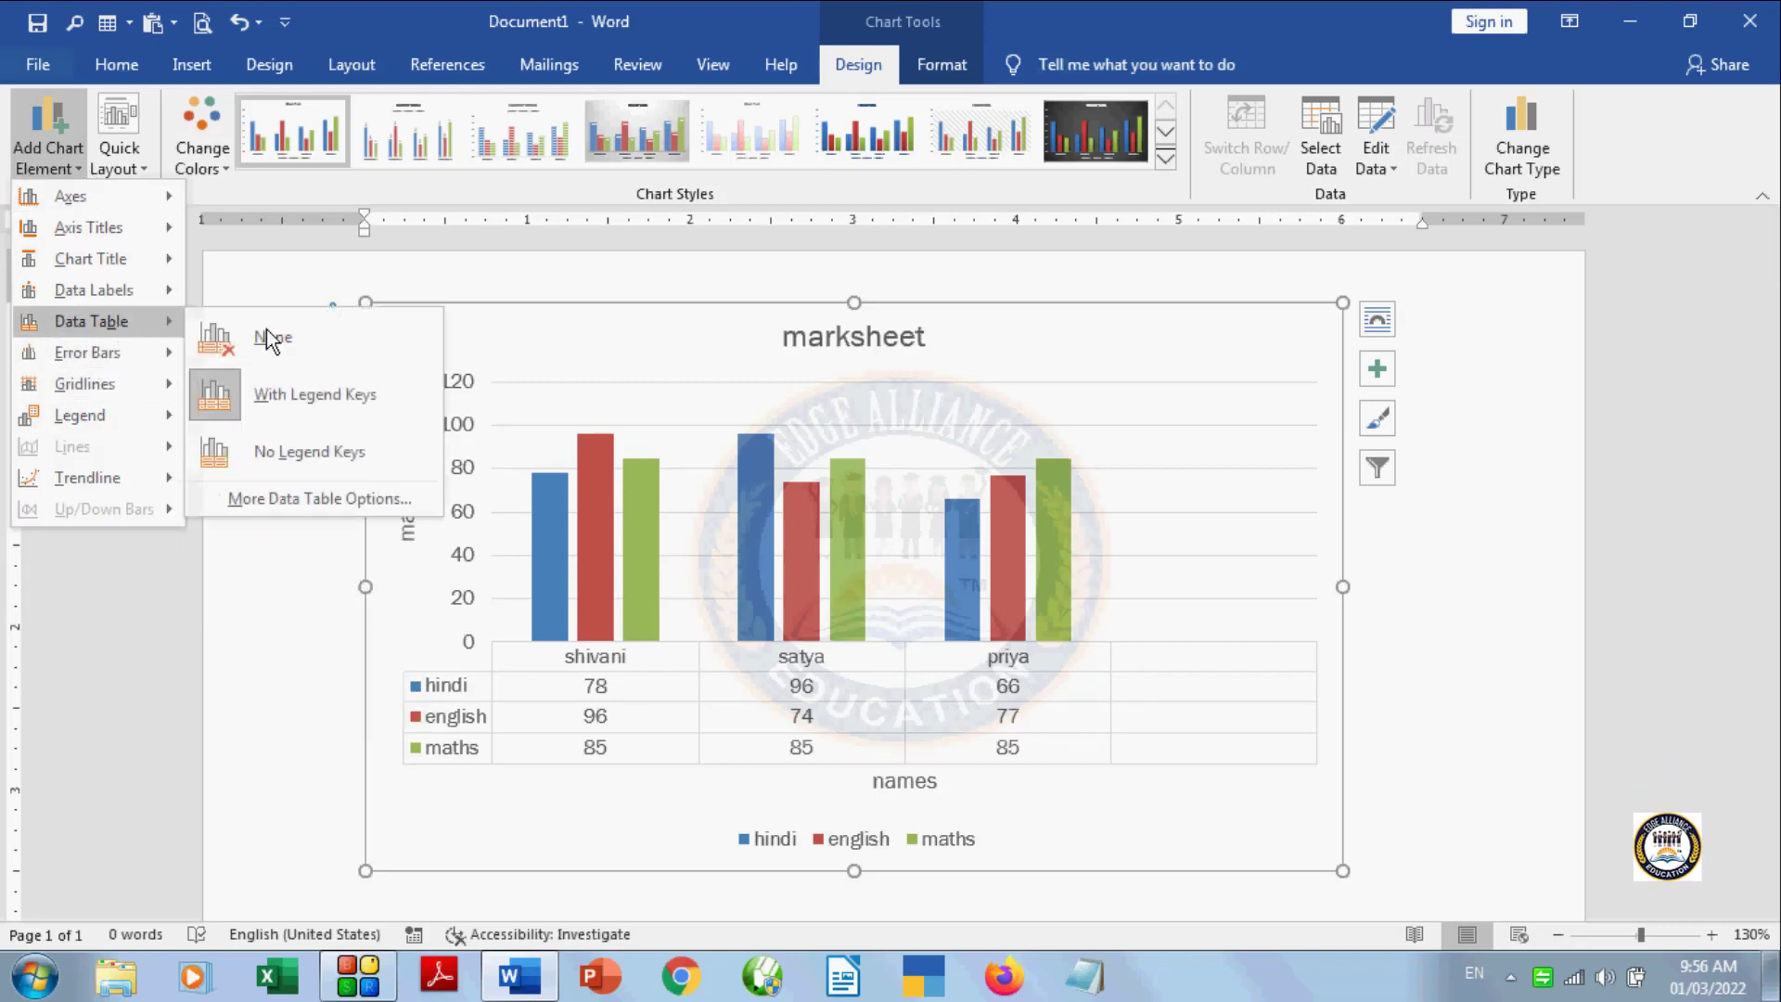
left_click(310, 457)
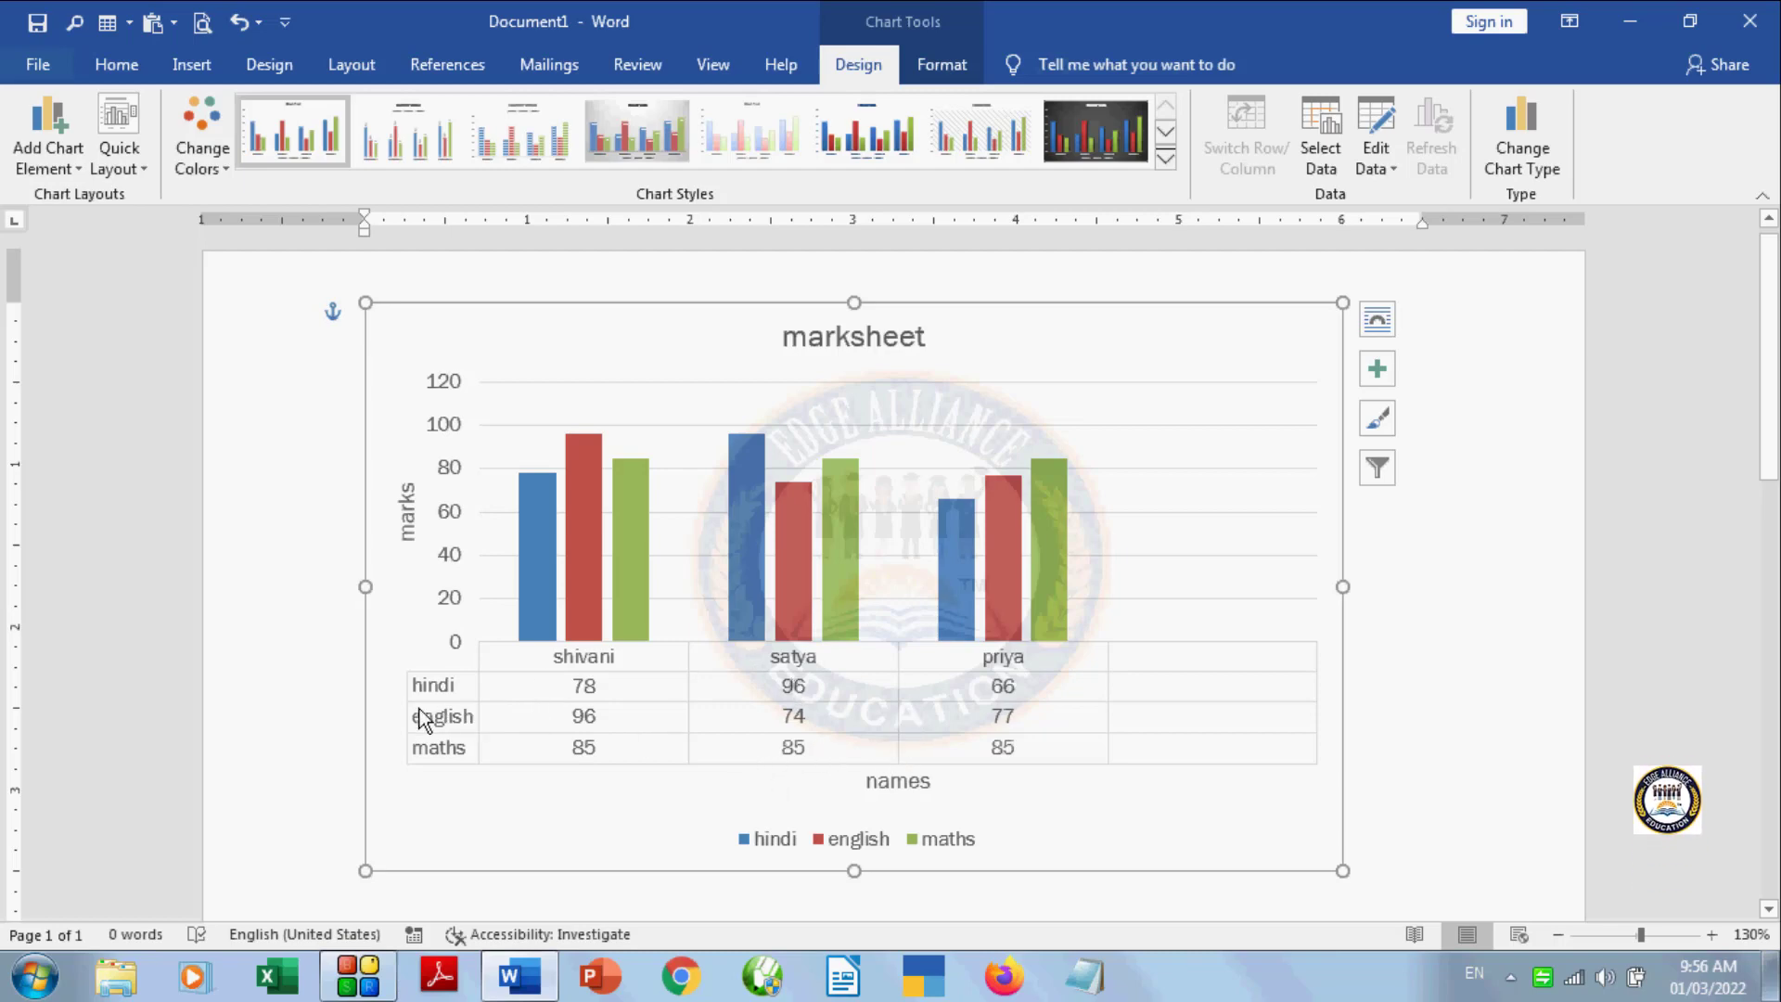
Step: Remove the data table from the chart with the None option
left_click(65, 172)
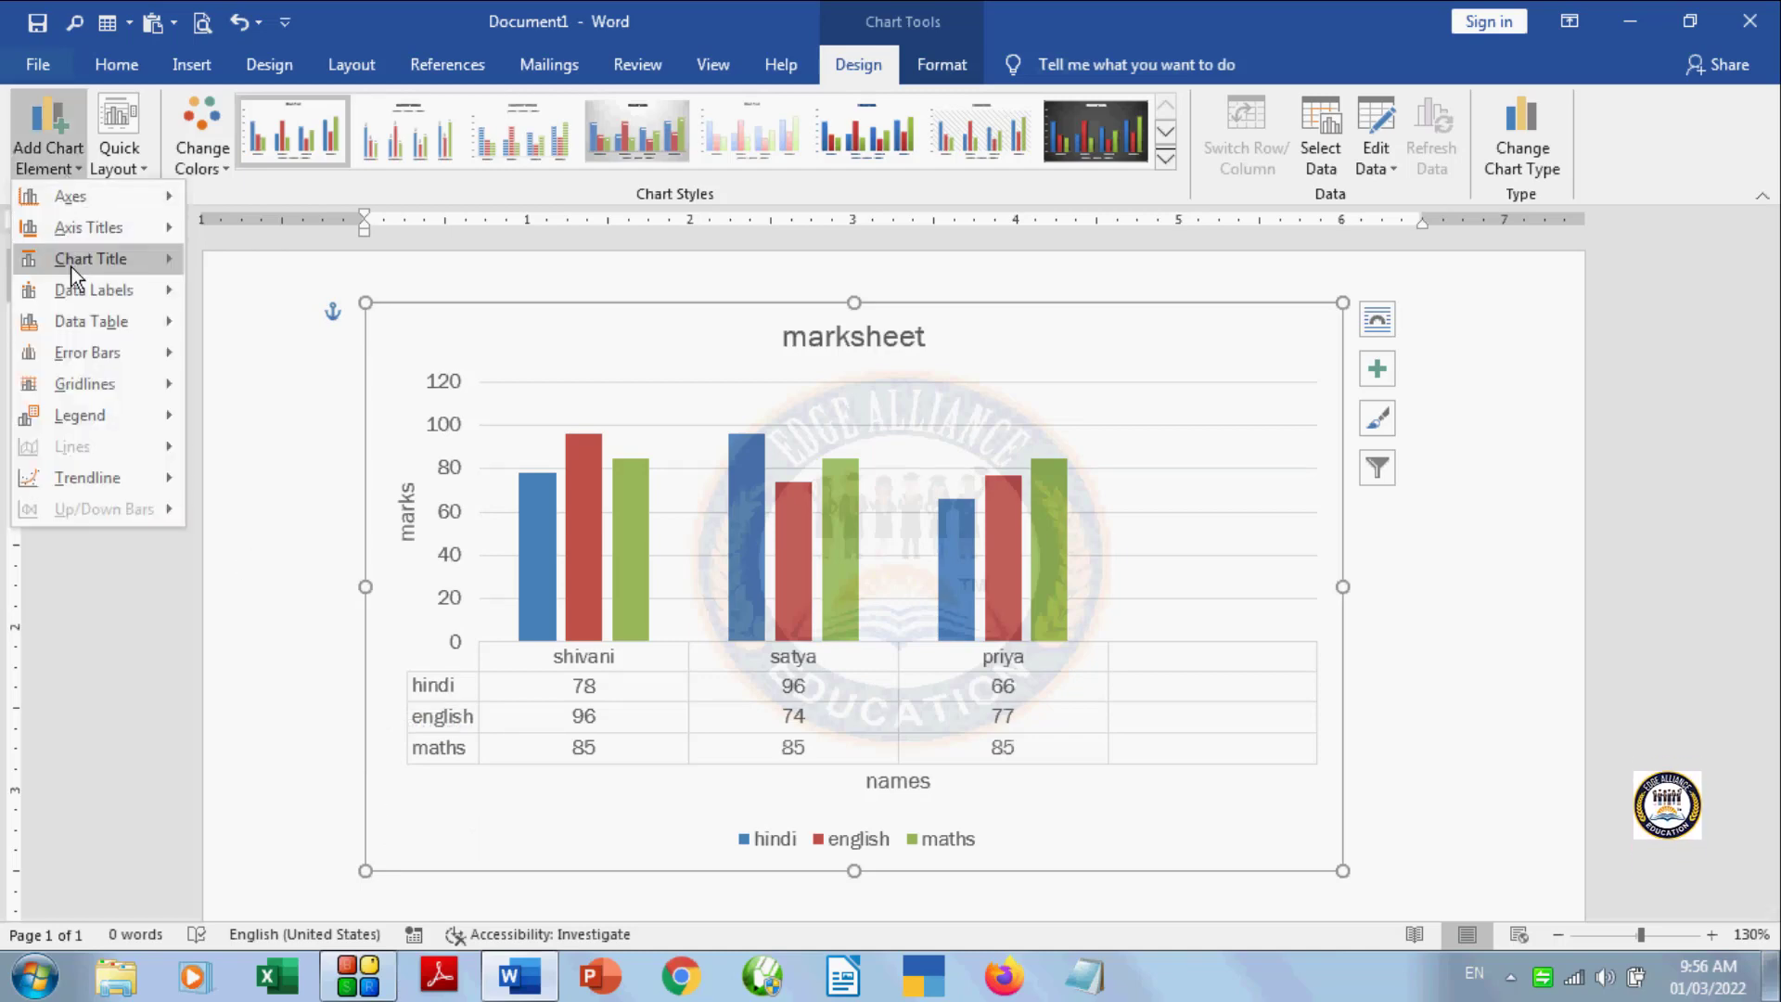
mouse_move(78, 291)
mouse_move(82, 323)
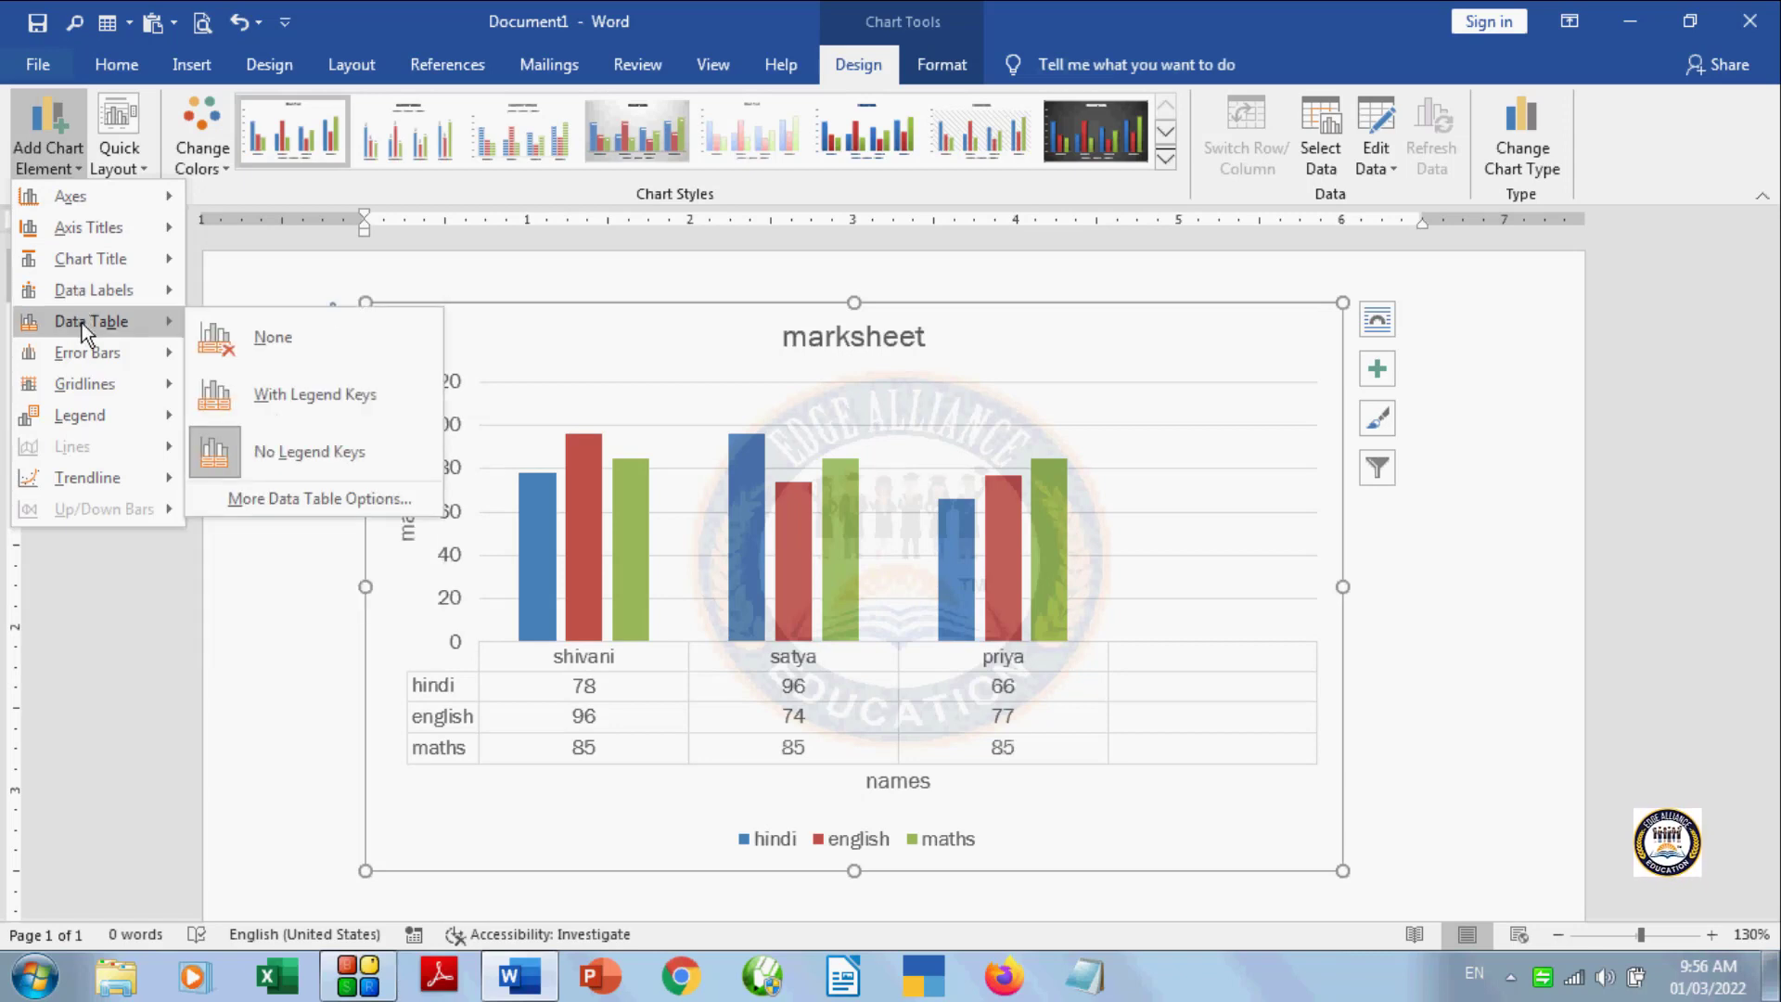
left_click(312, 343)
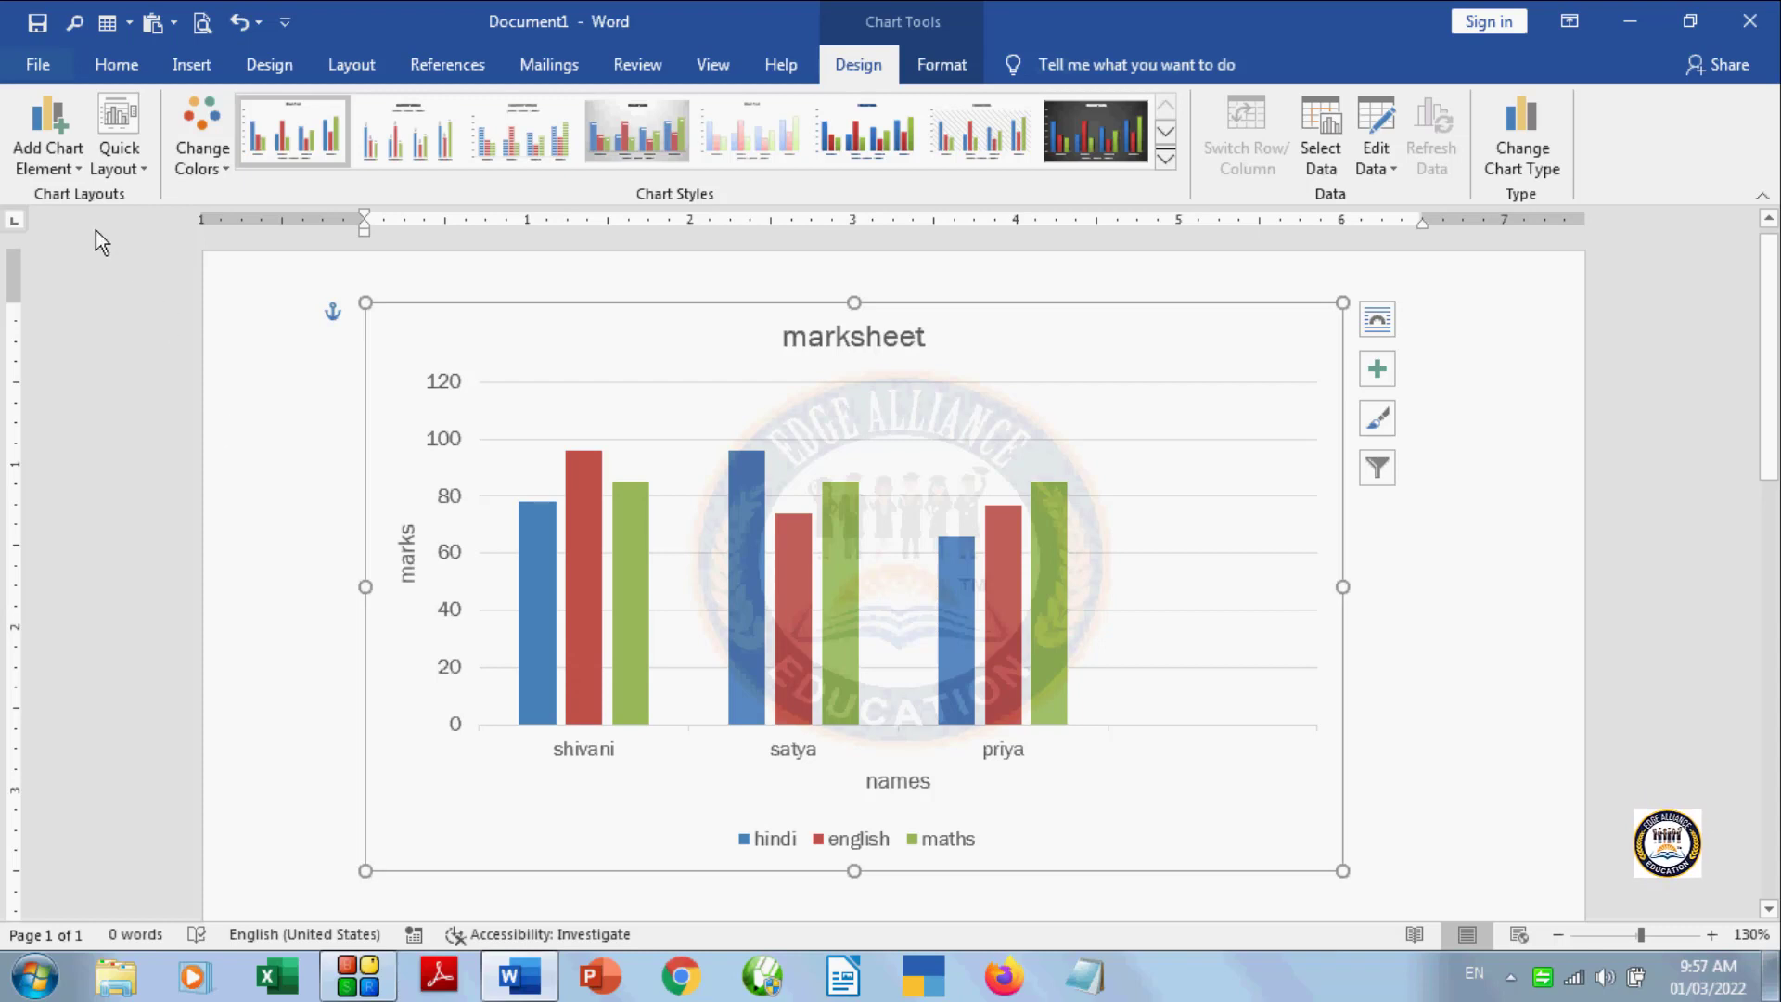
Step: Add Standard Error error bars to the chart's columns and switch them to Percentage
left_click(46, 166)
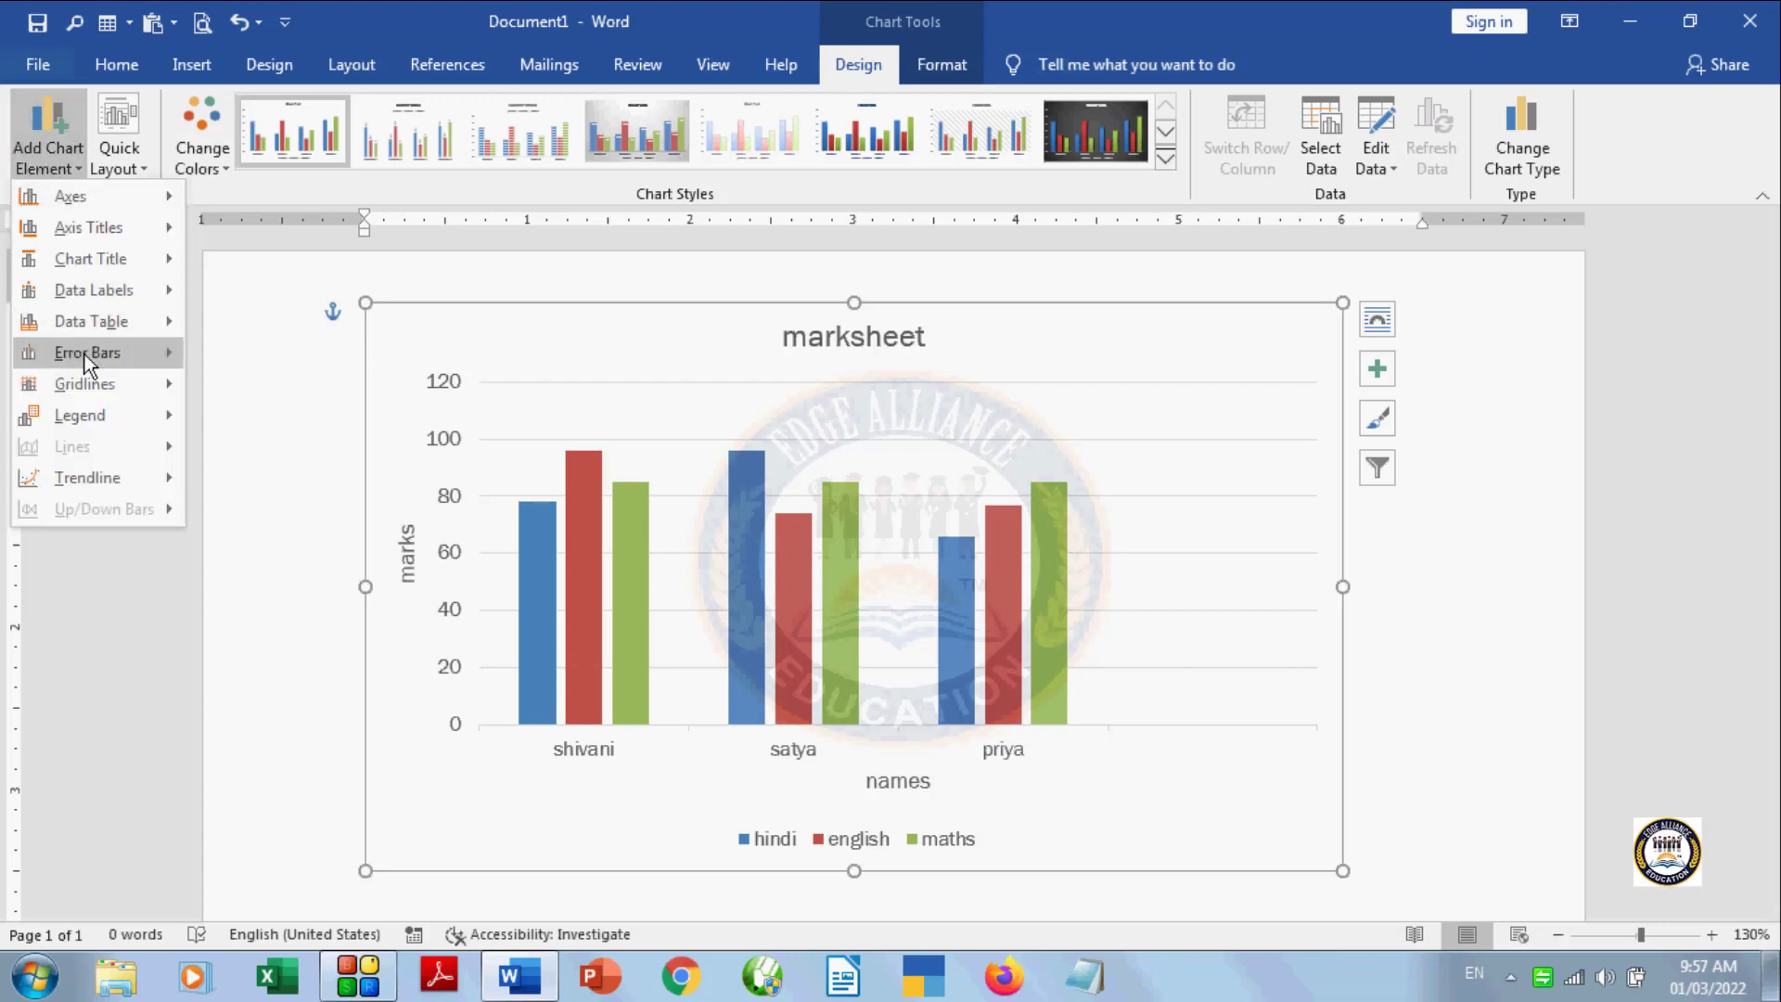
mouse_move(85, 354)
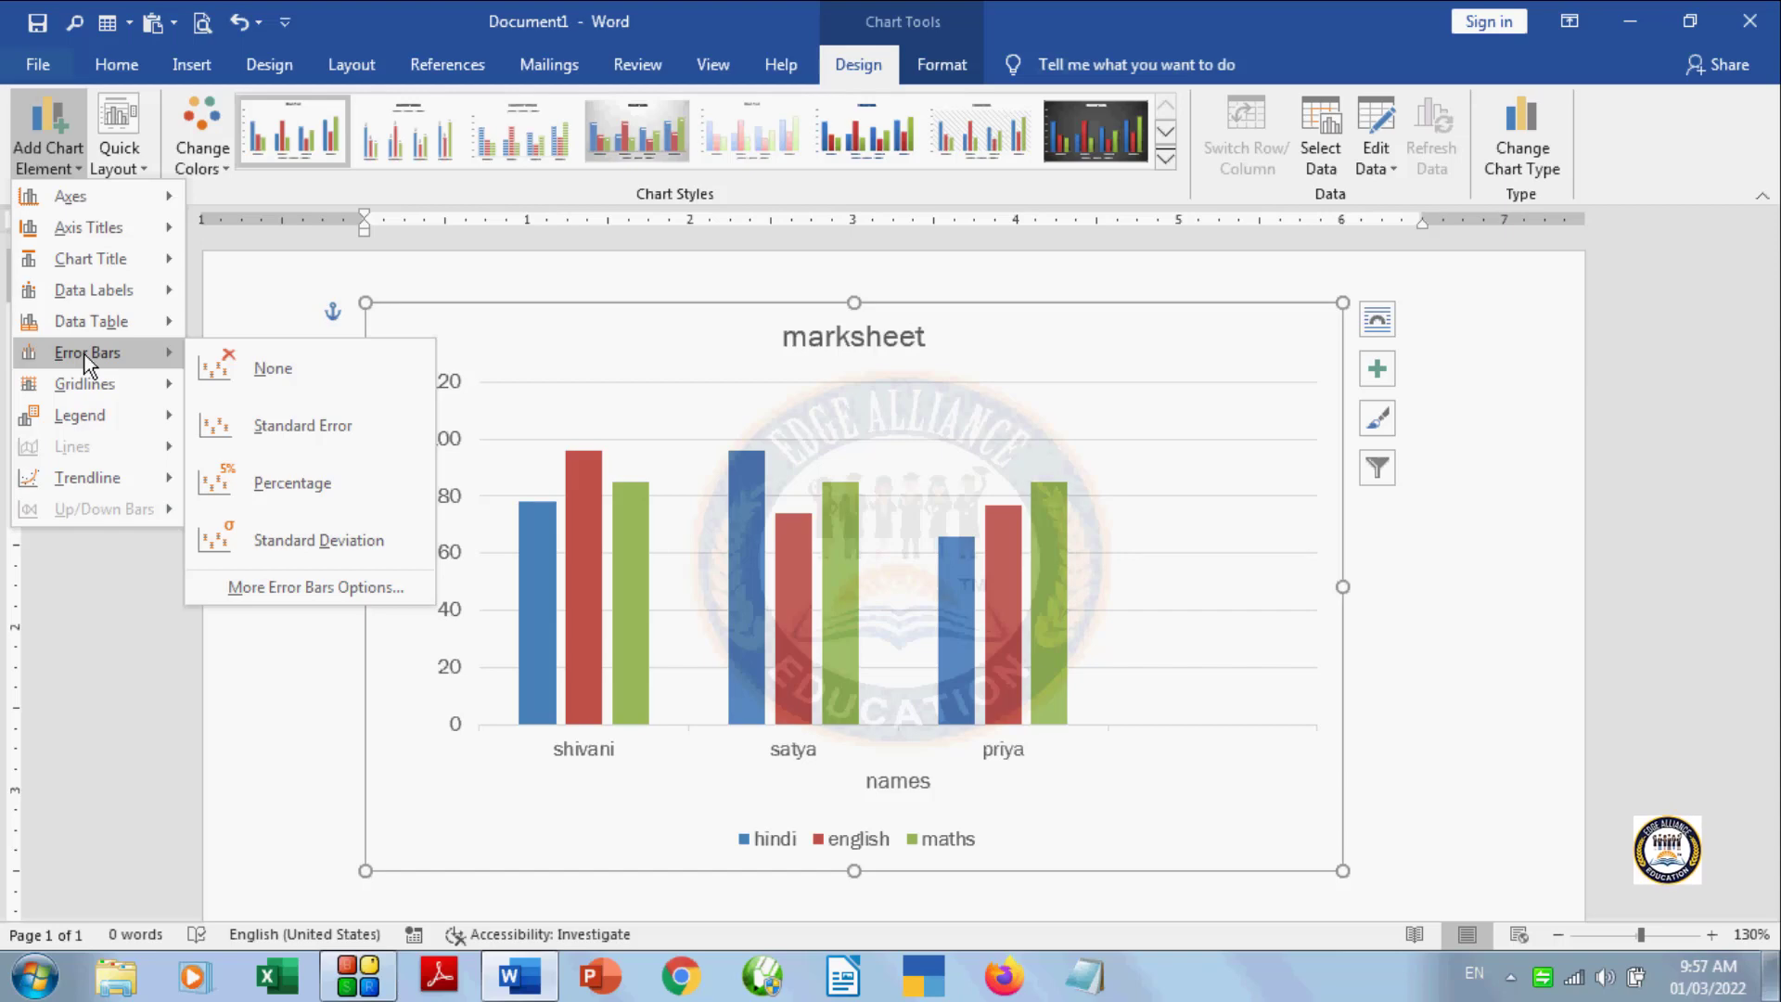
left_click(313, 425)
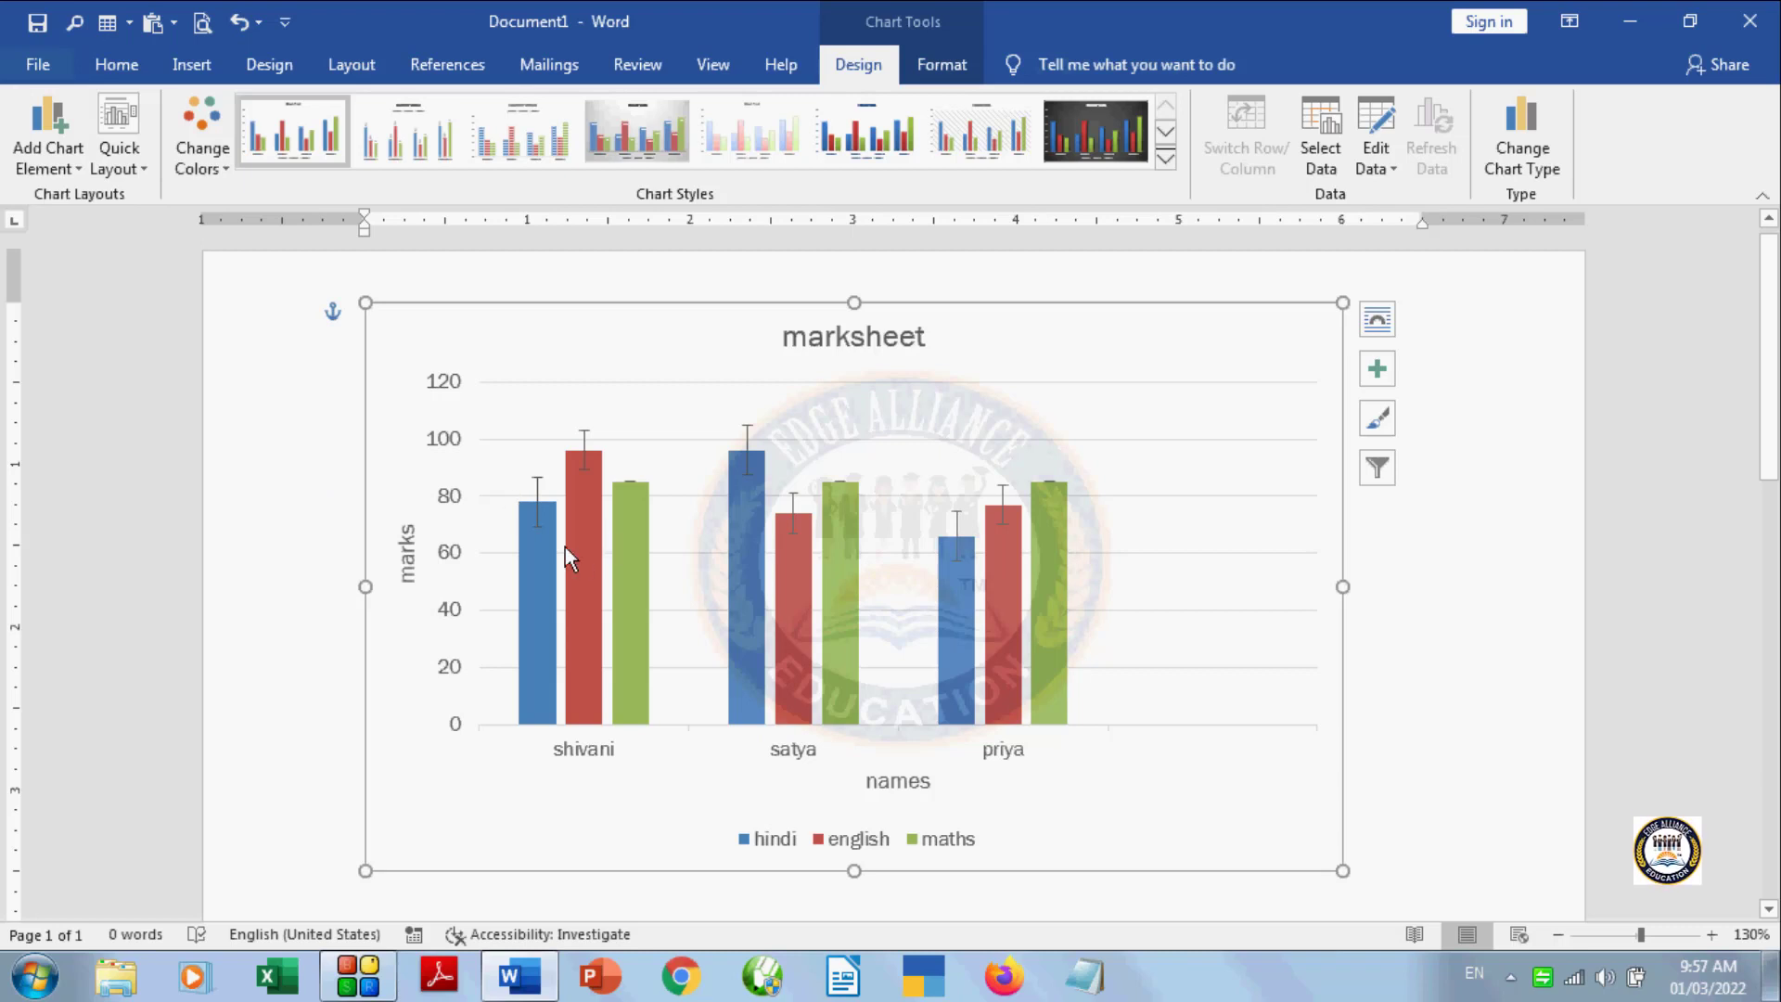
mouse_move(533, 544)
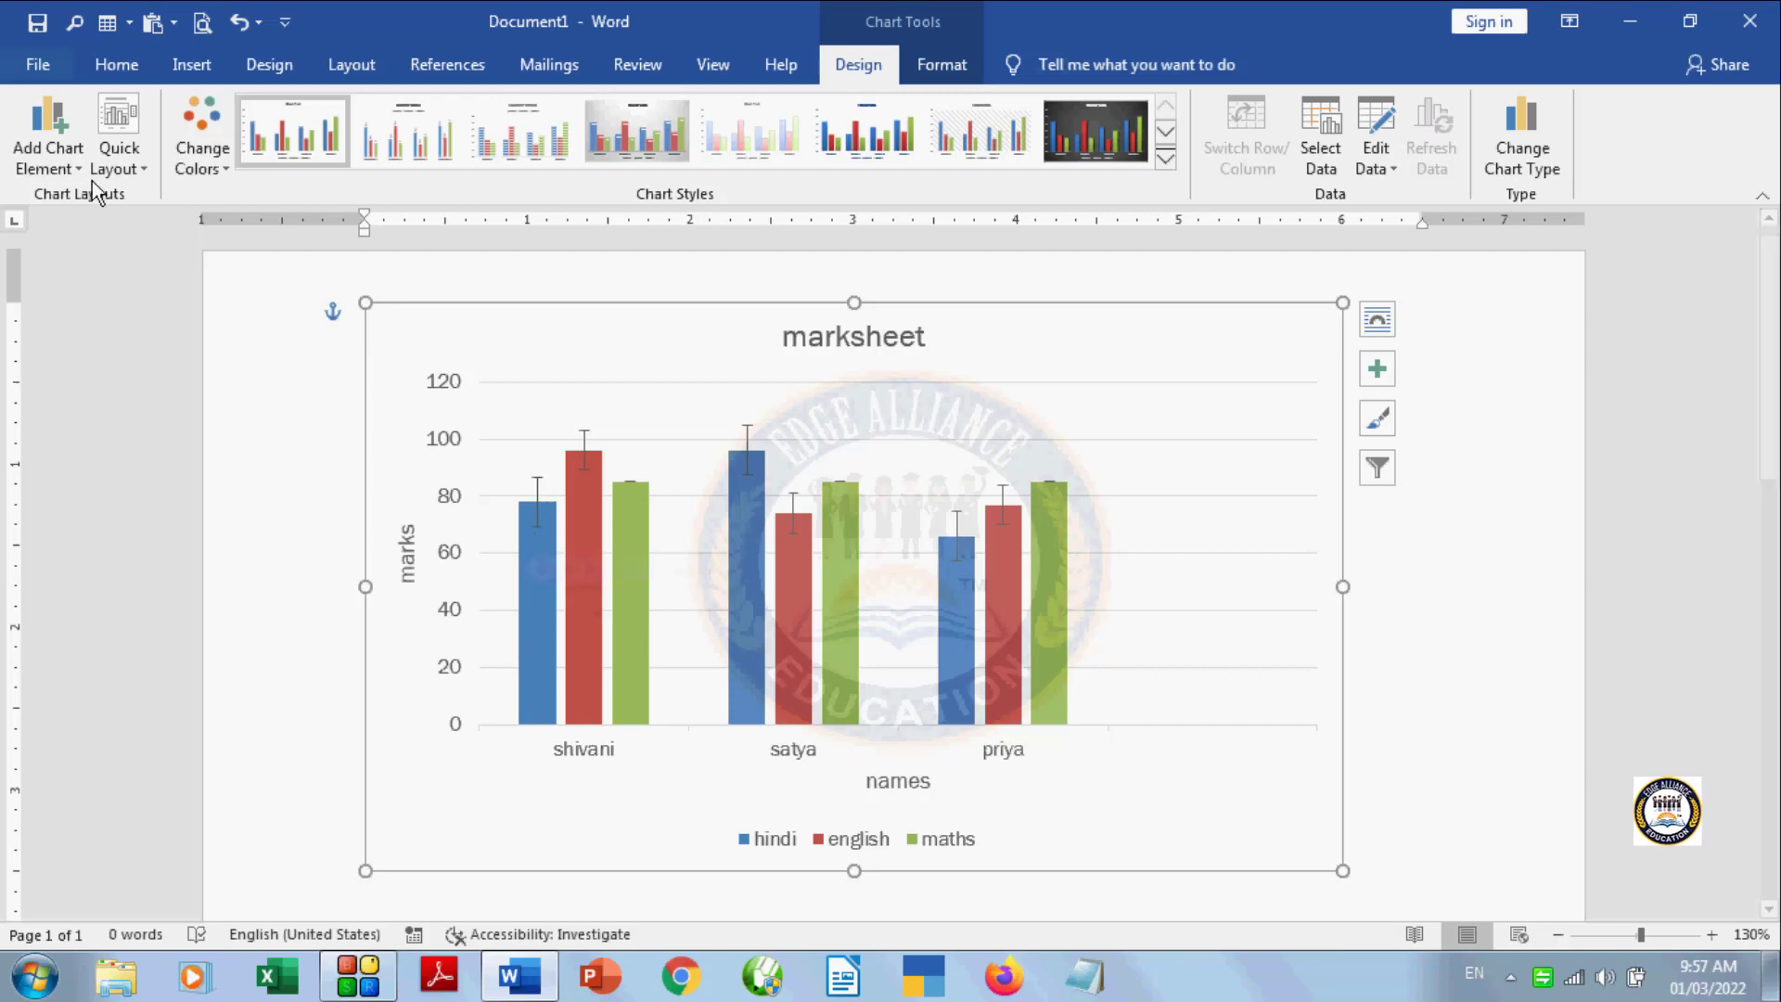
left_click(46, 160)
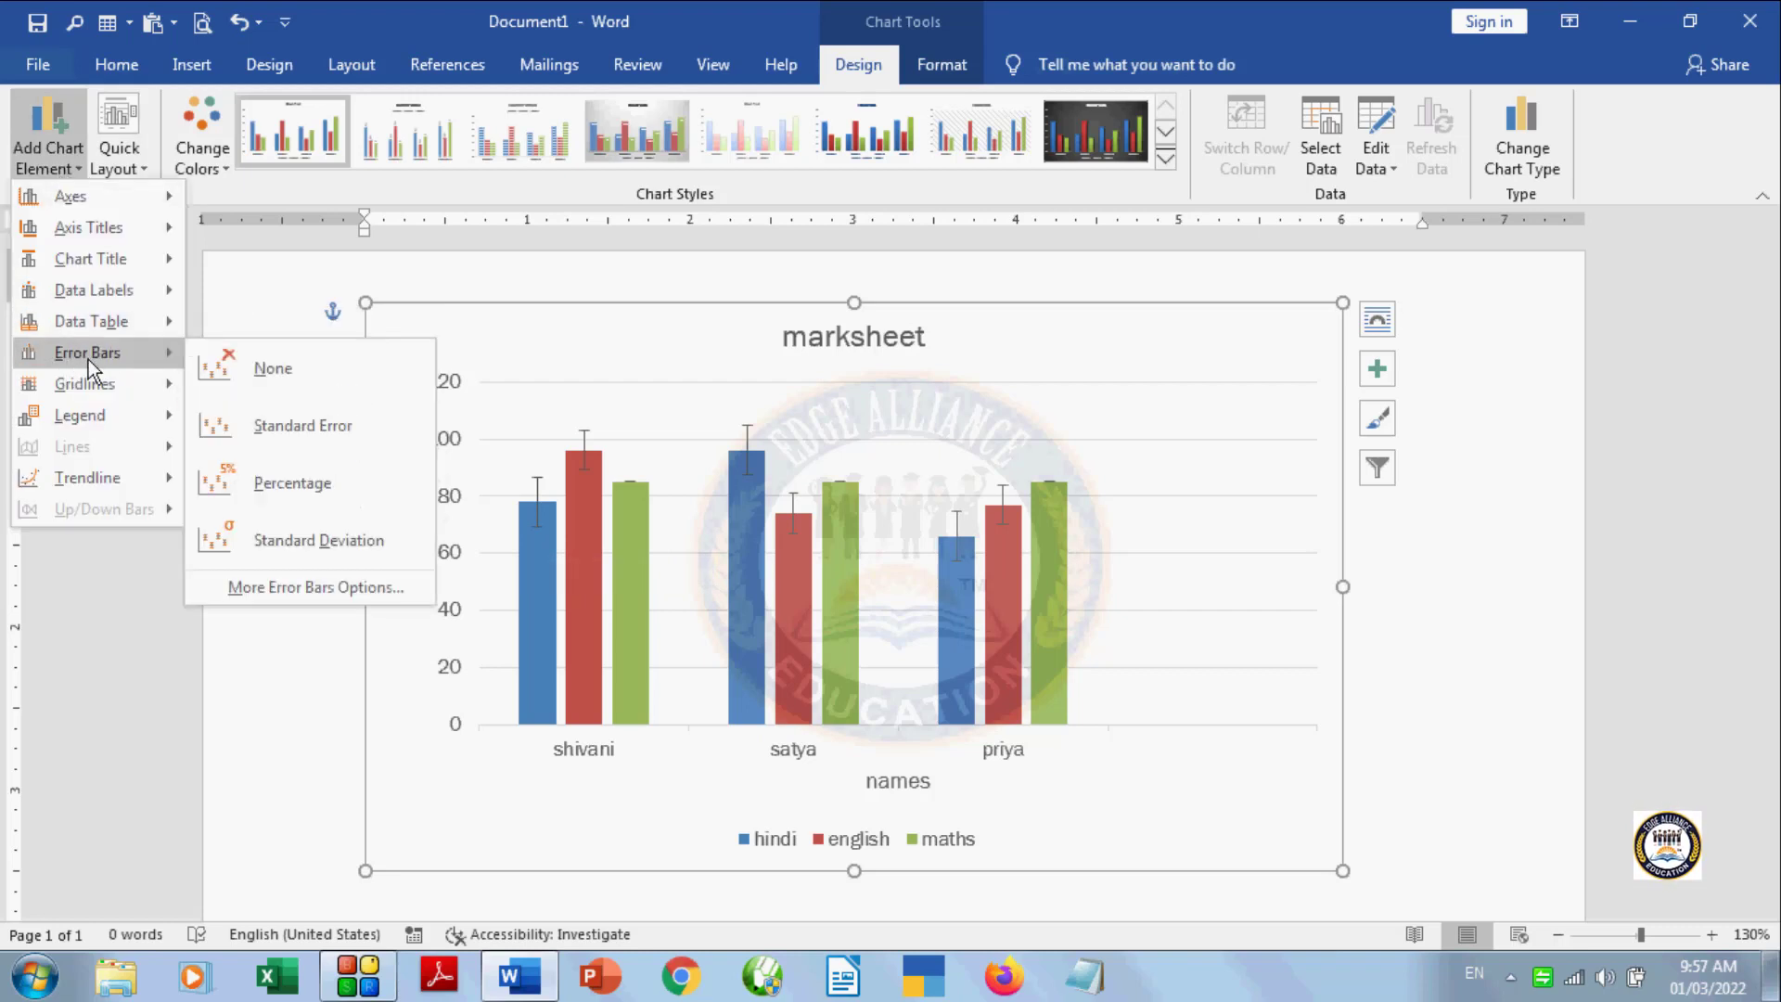
left_click(310, 488)
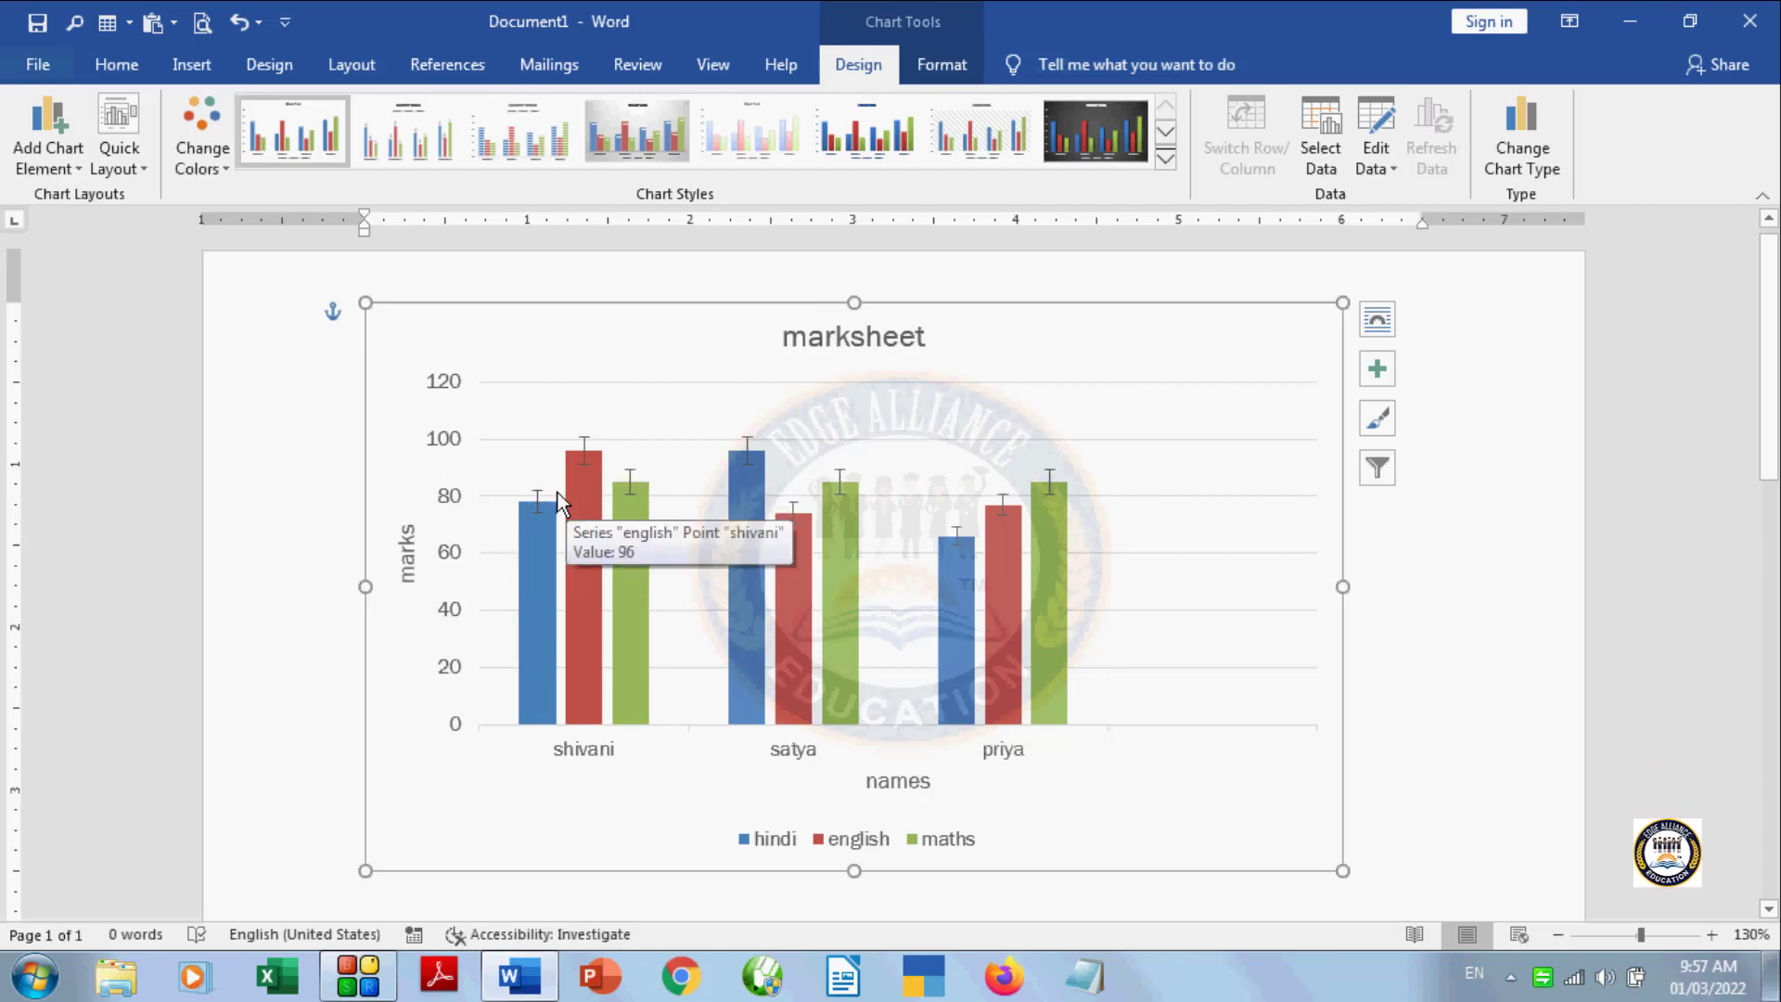
Step: Change the error bars to Standard Deviation and remove them with the None option
left_click(46, 167)
mouse_move(67, 350)
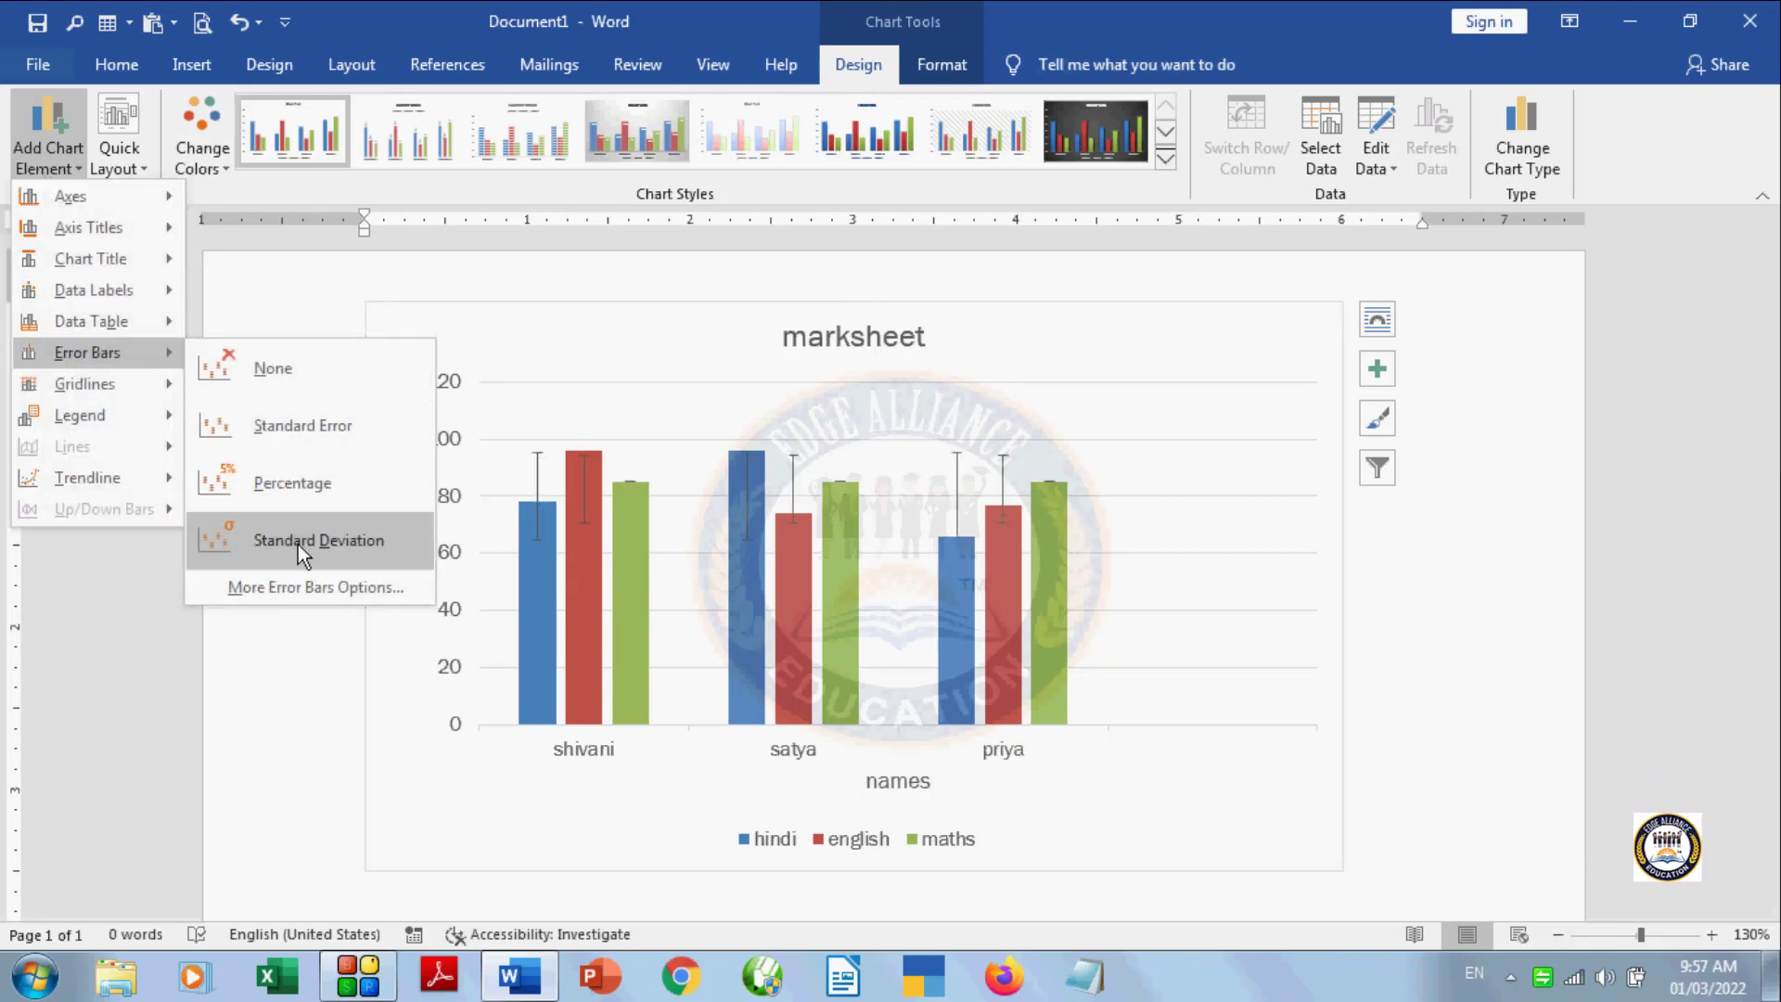
left_click(353, 548)
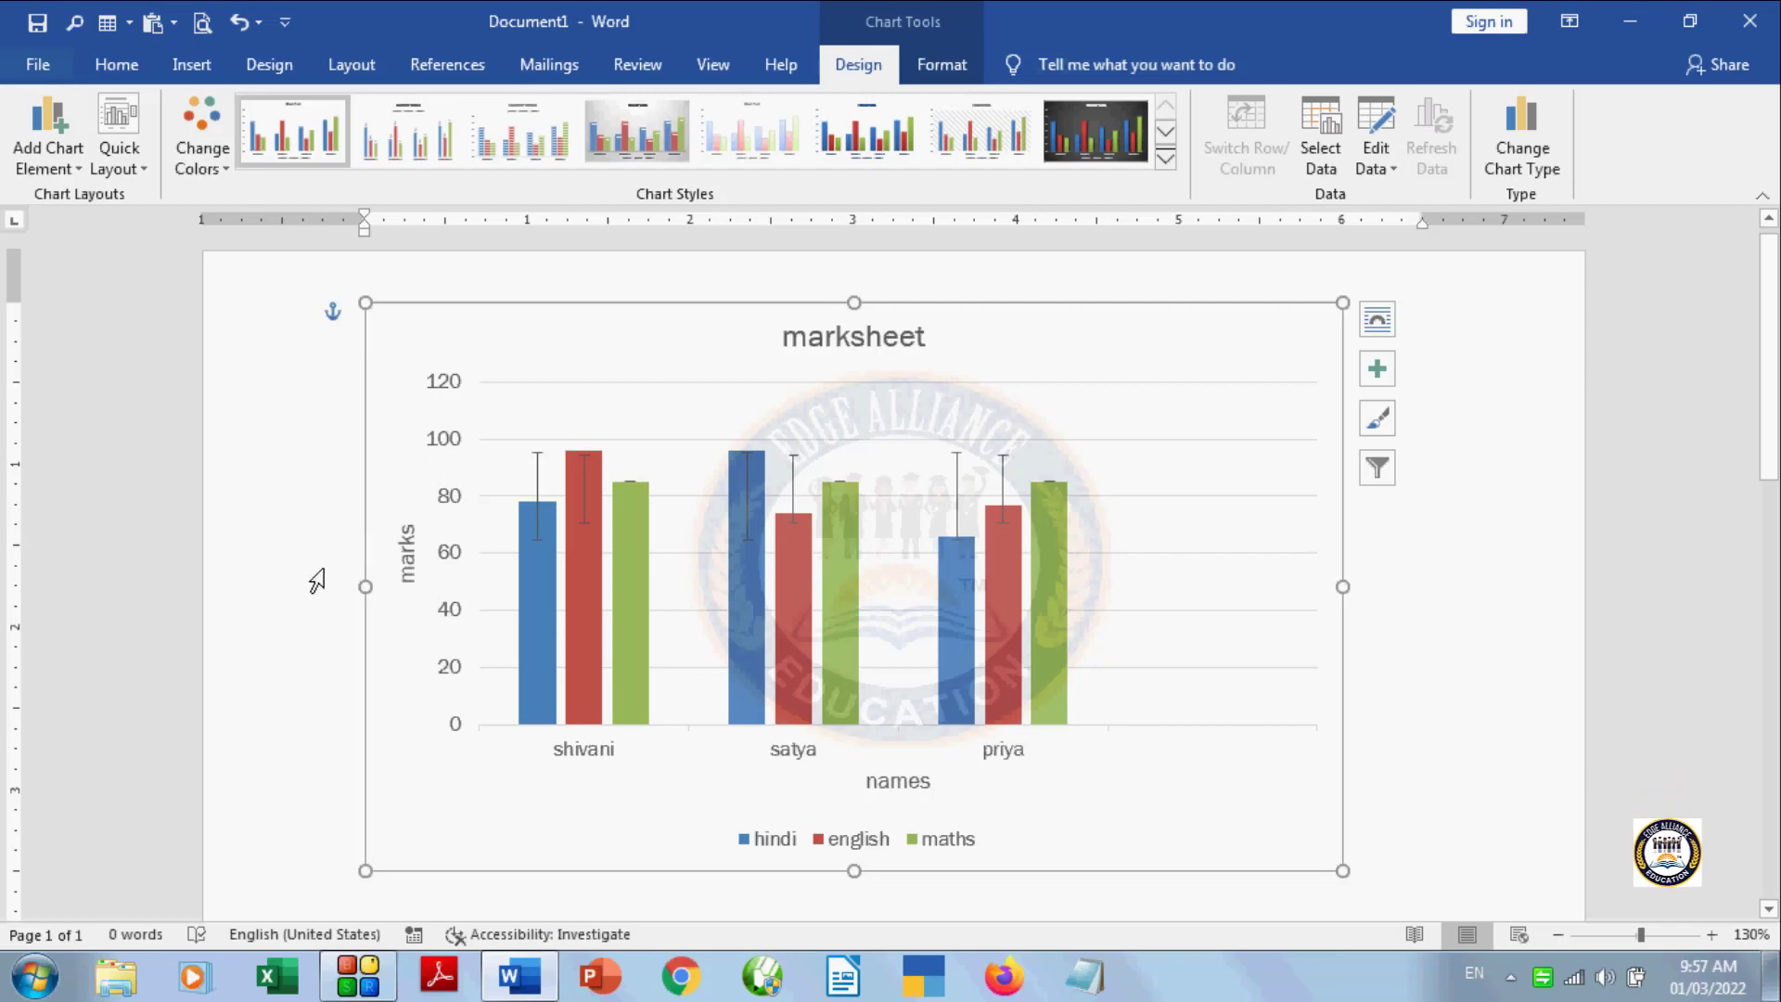
left_click(43, 139)
mouse_move(63, 358)
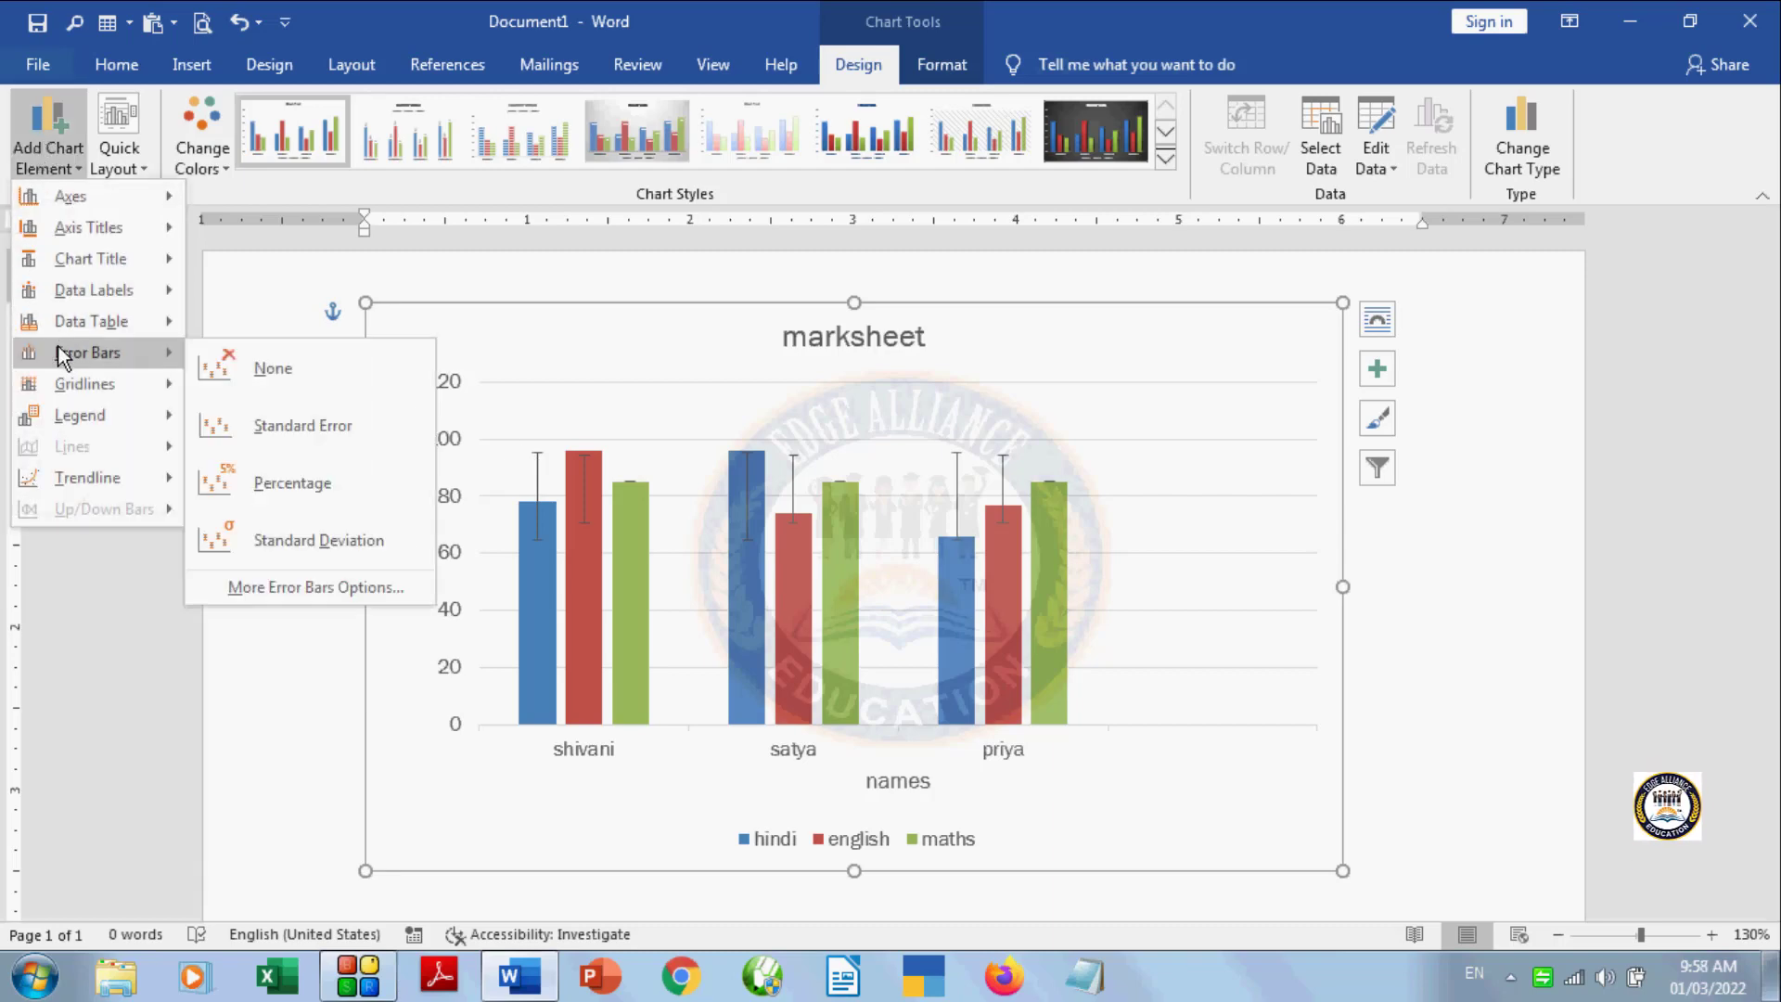
left_click(231, 365)
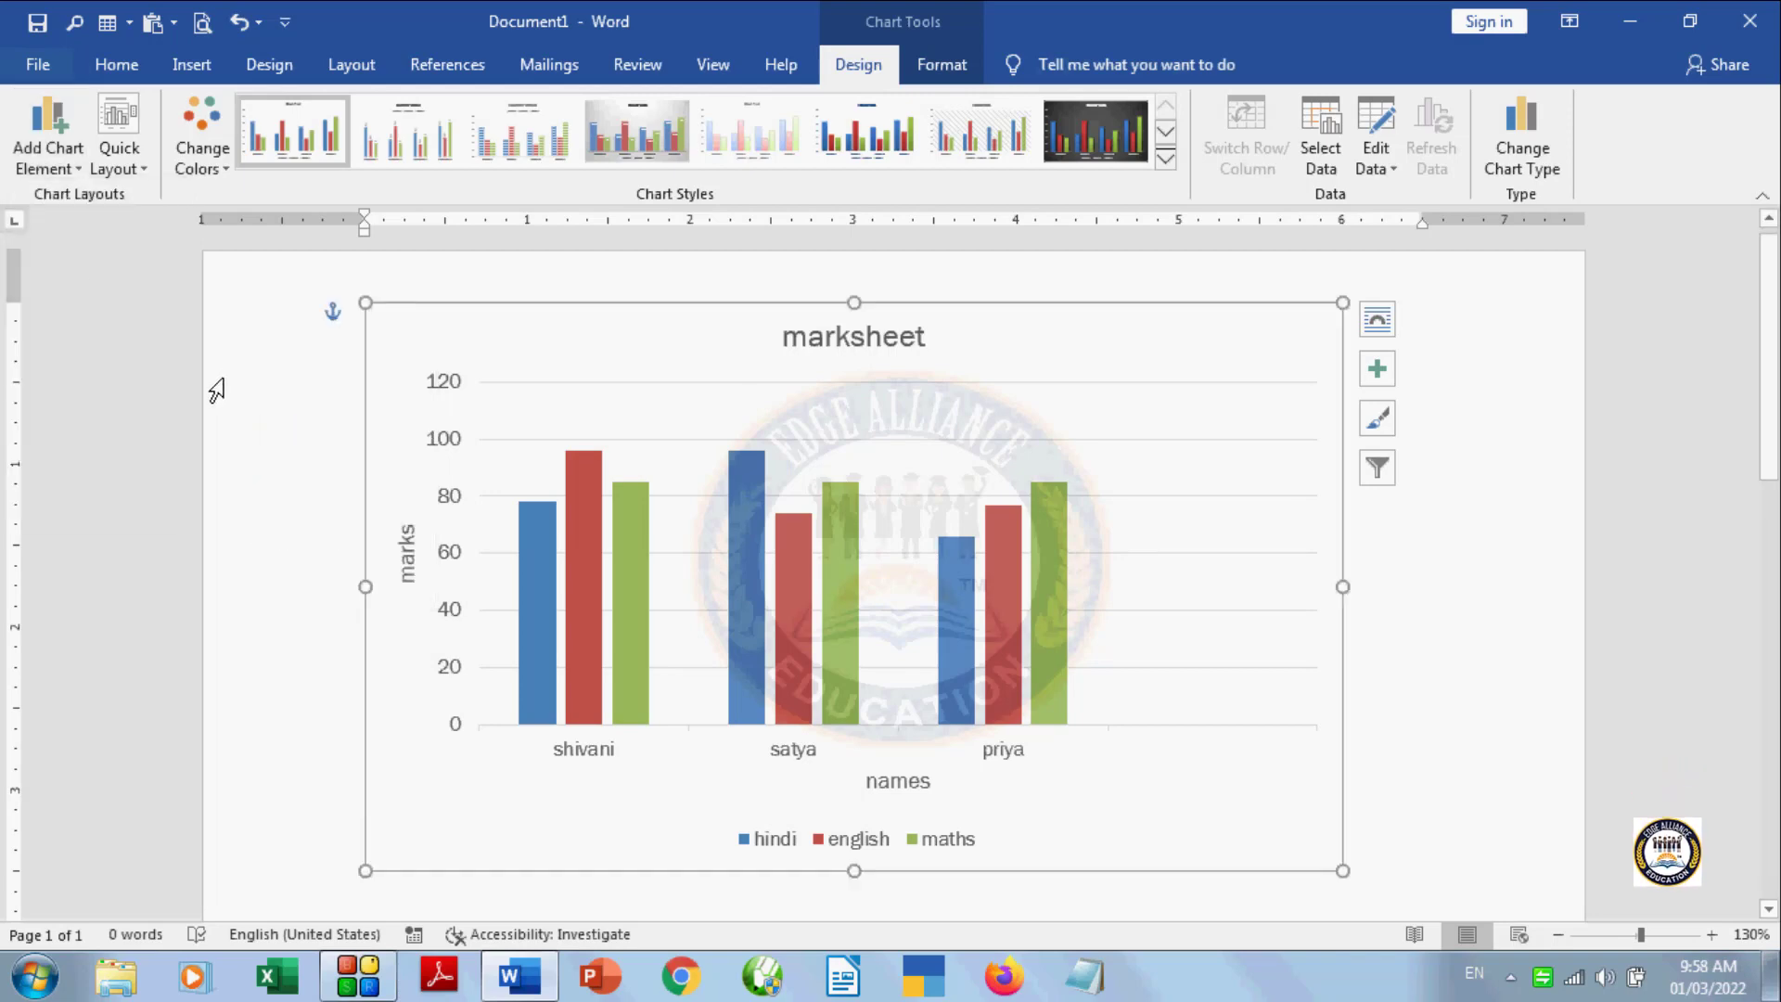
Step: Turn off the chart's Primary Major Horizontal gridlines and turn them back on
left_click(65, 169)
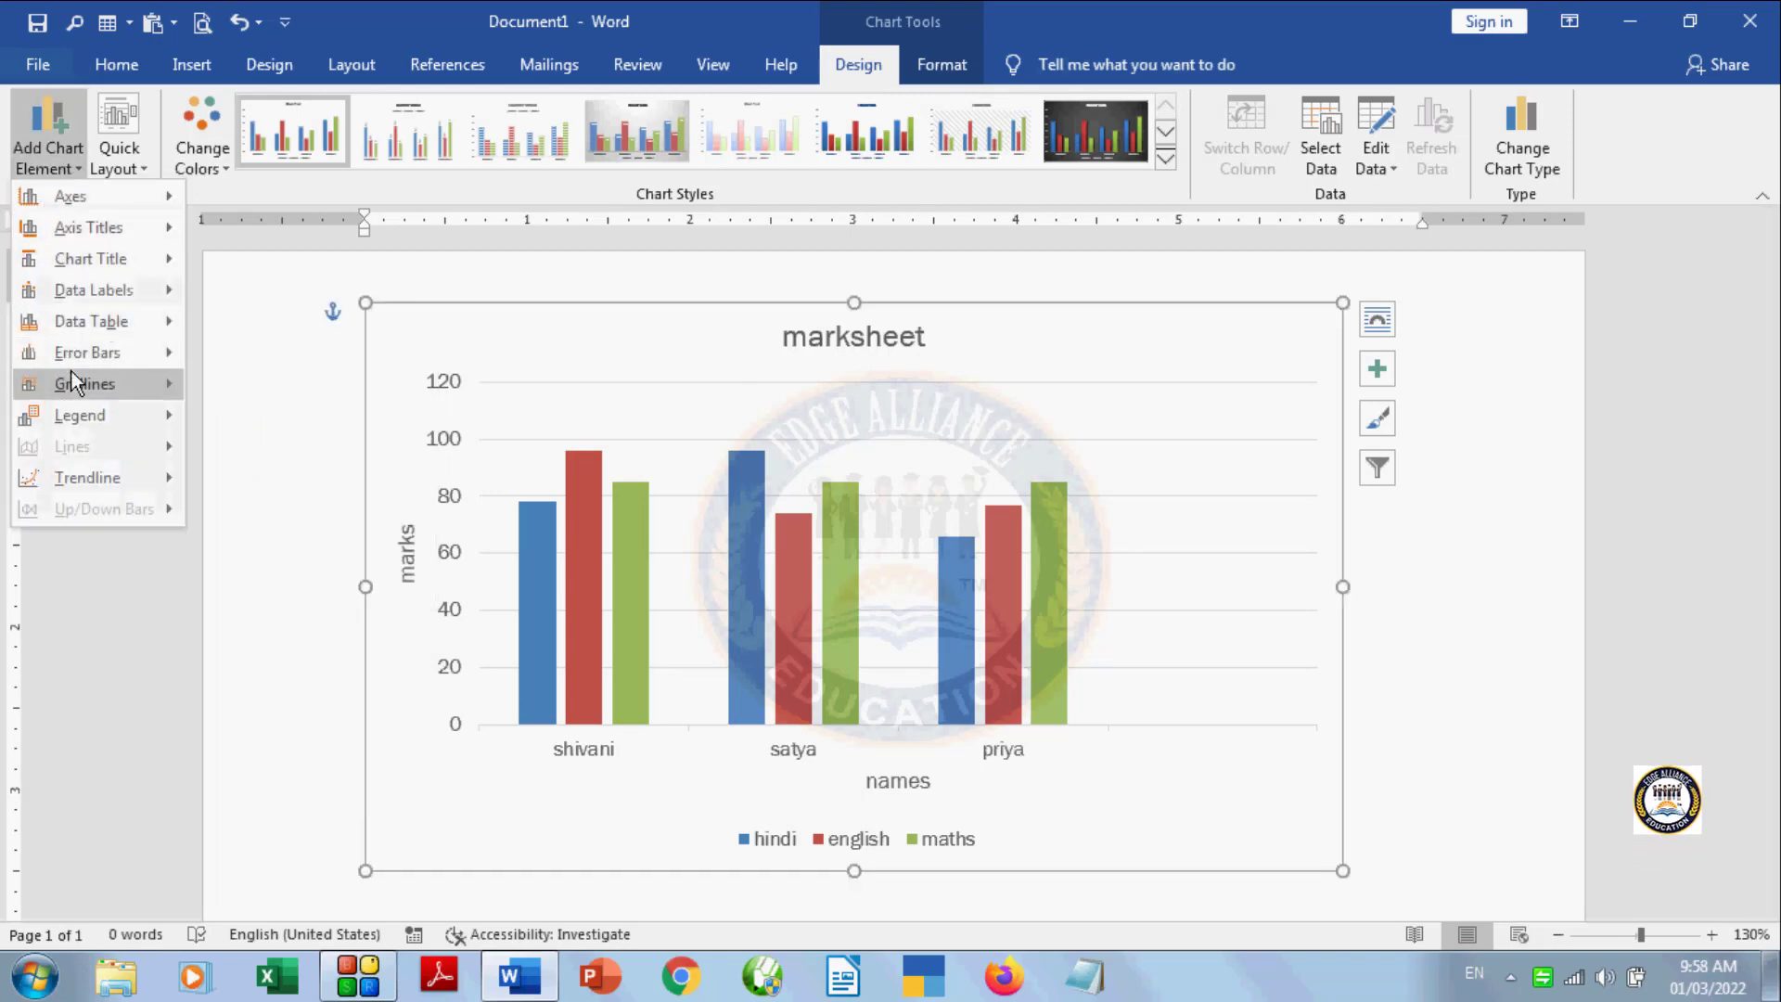
mouse_move(70, 375)
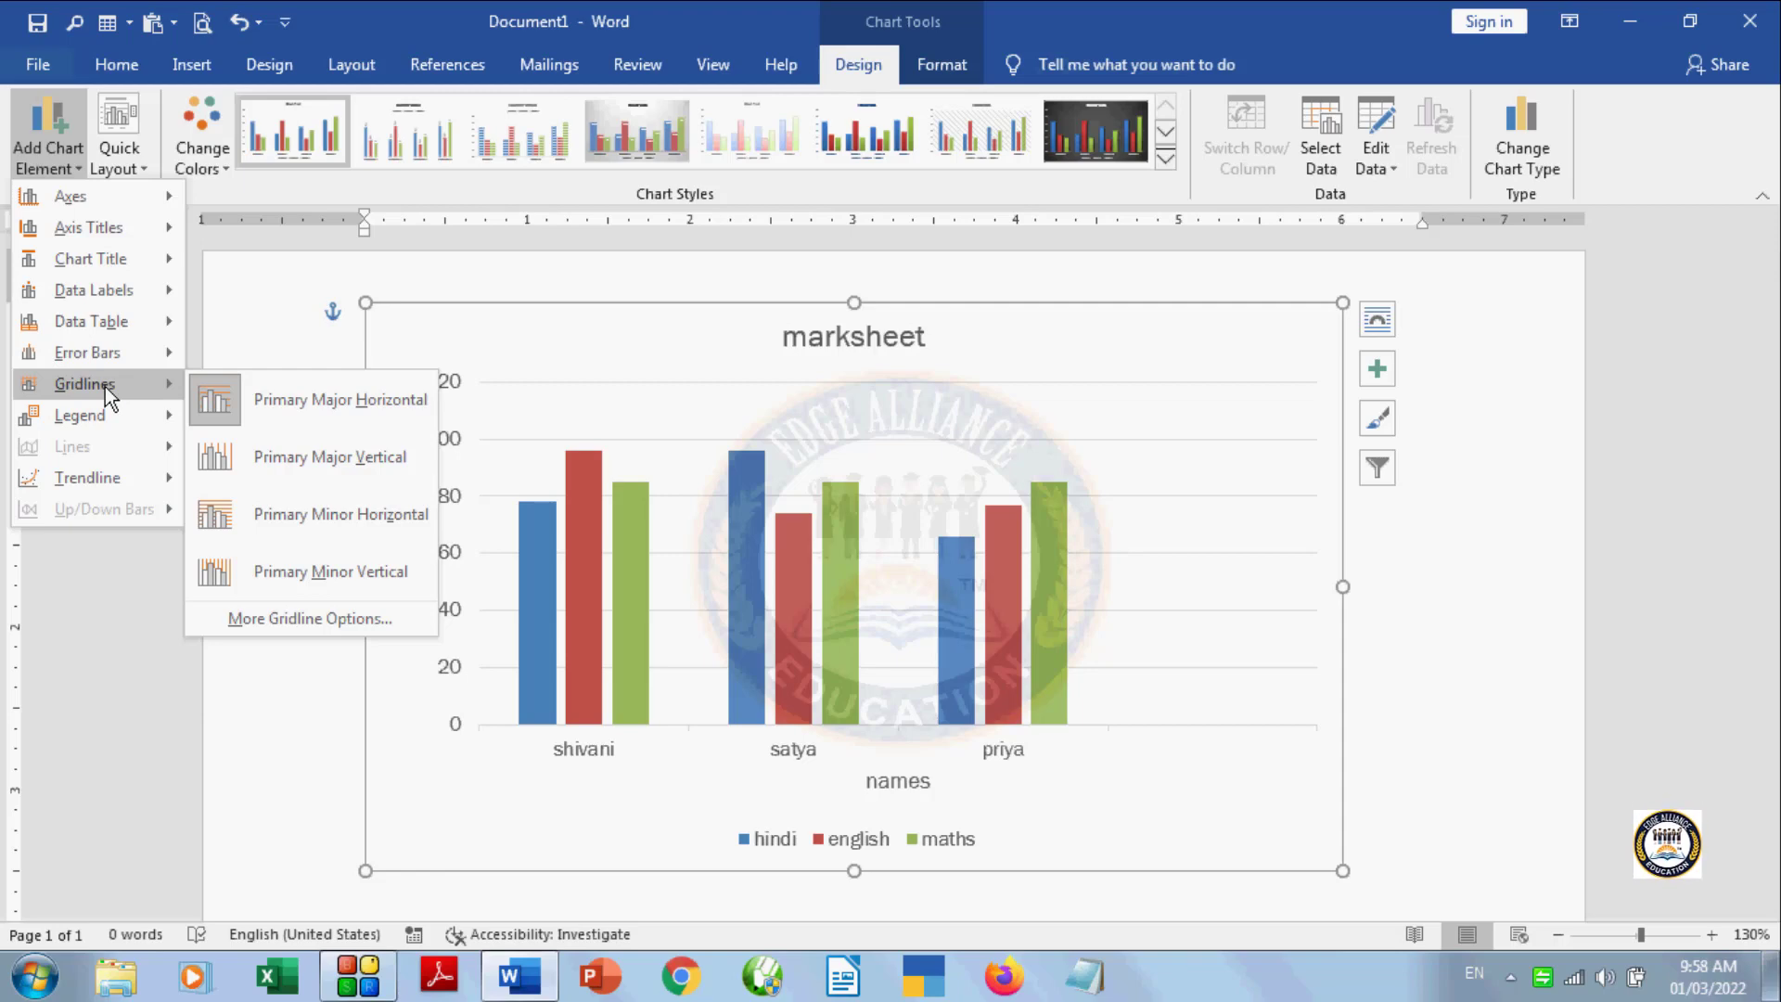
left_click(216, 403)
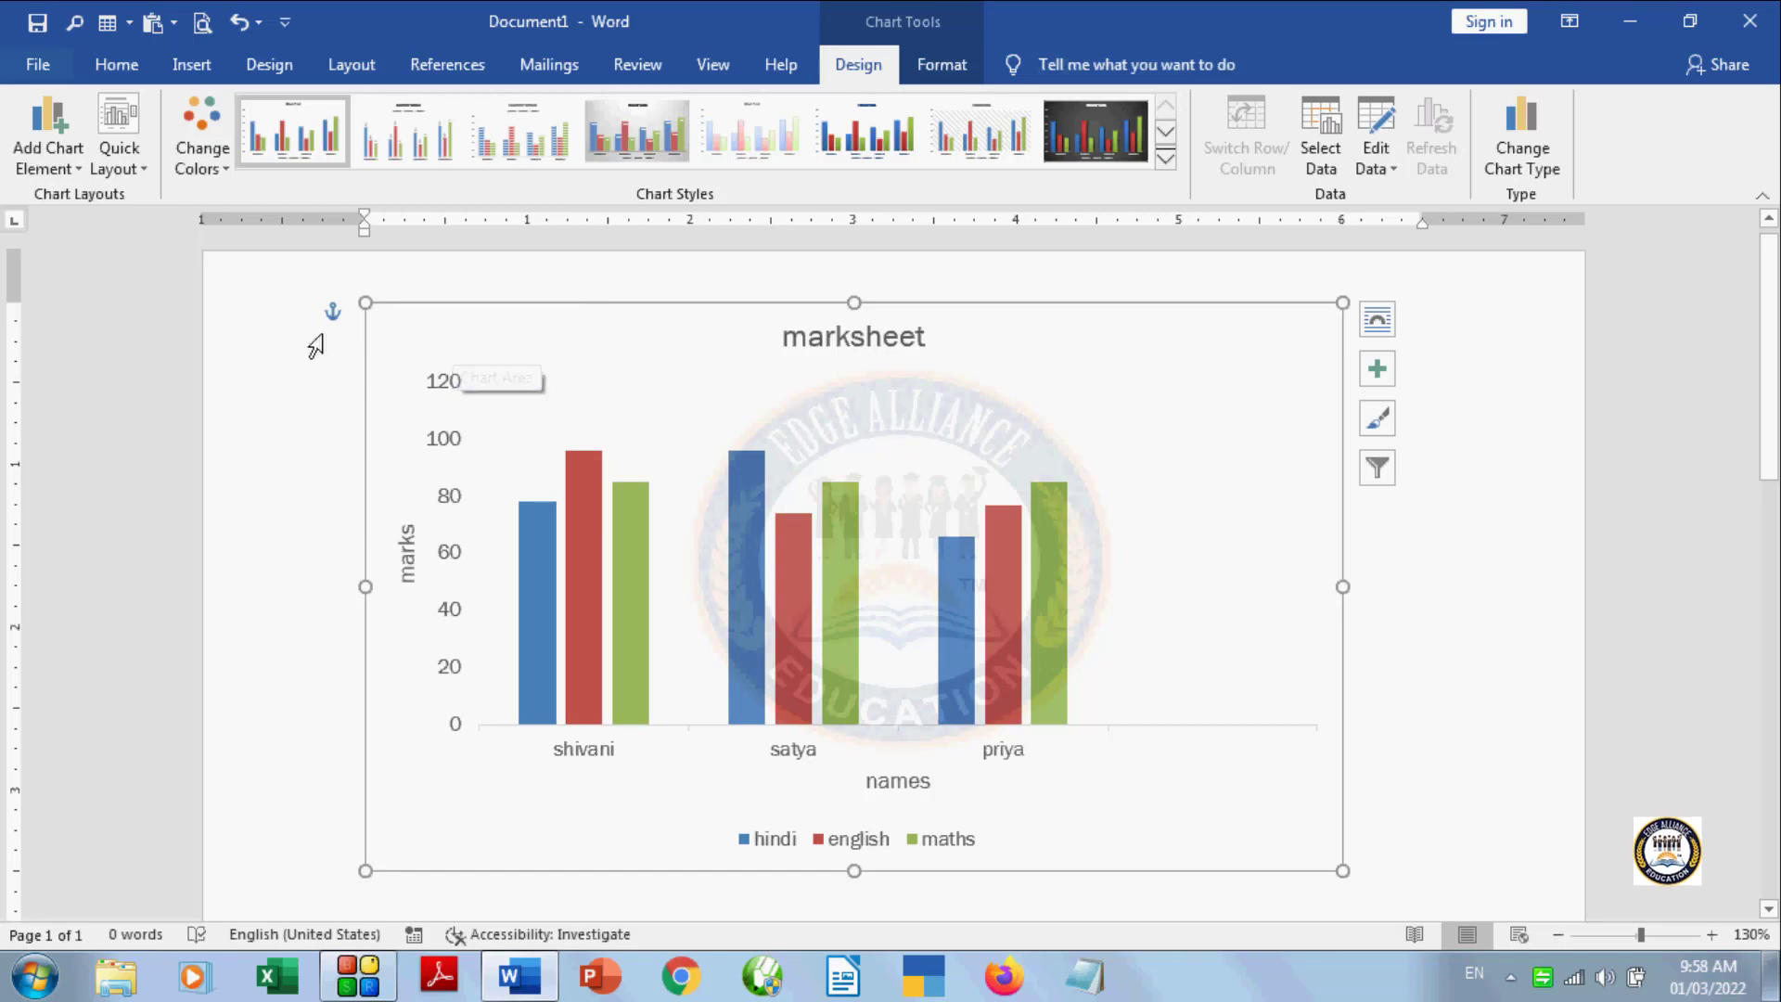
left_click(63, 162)
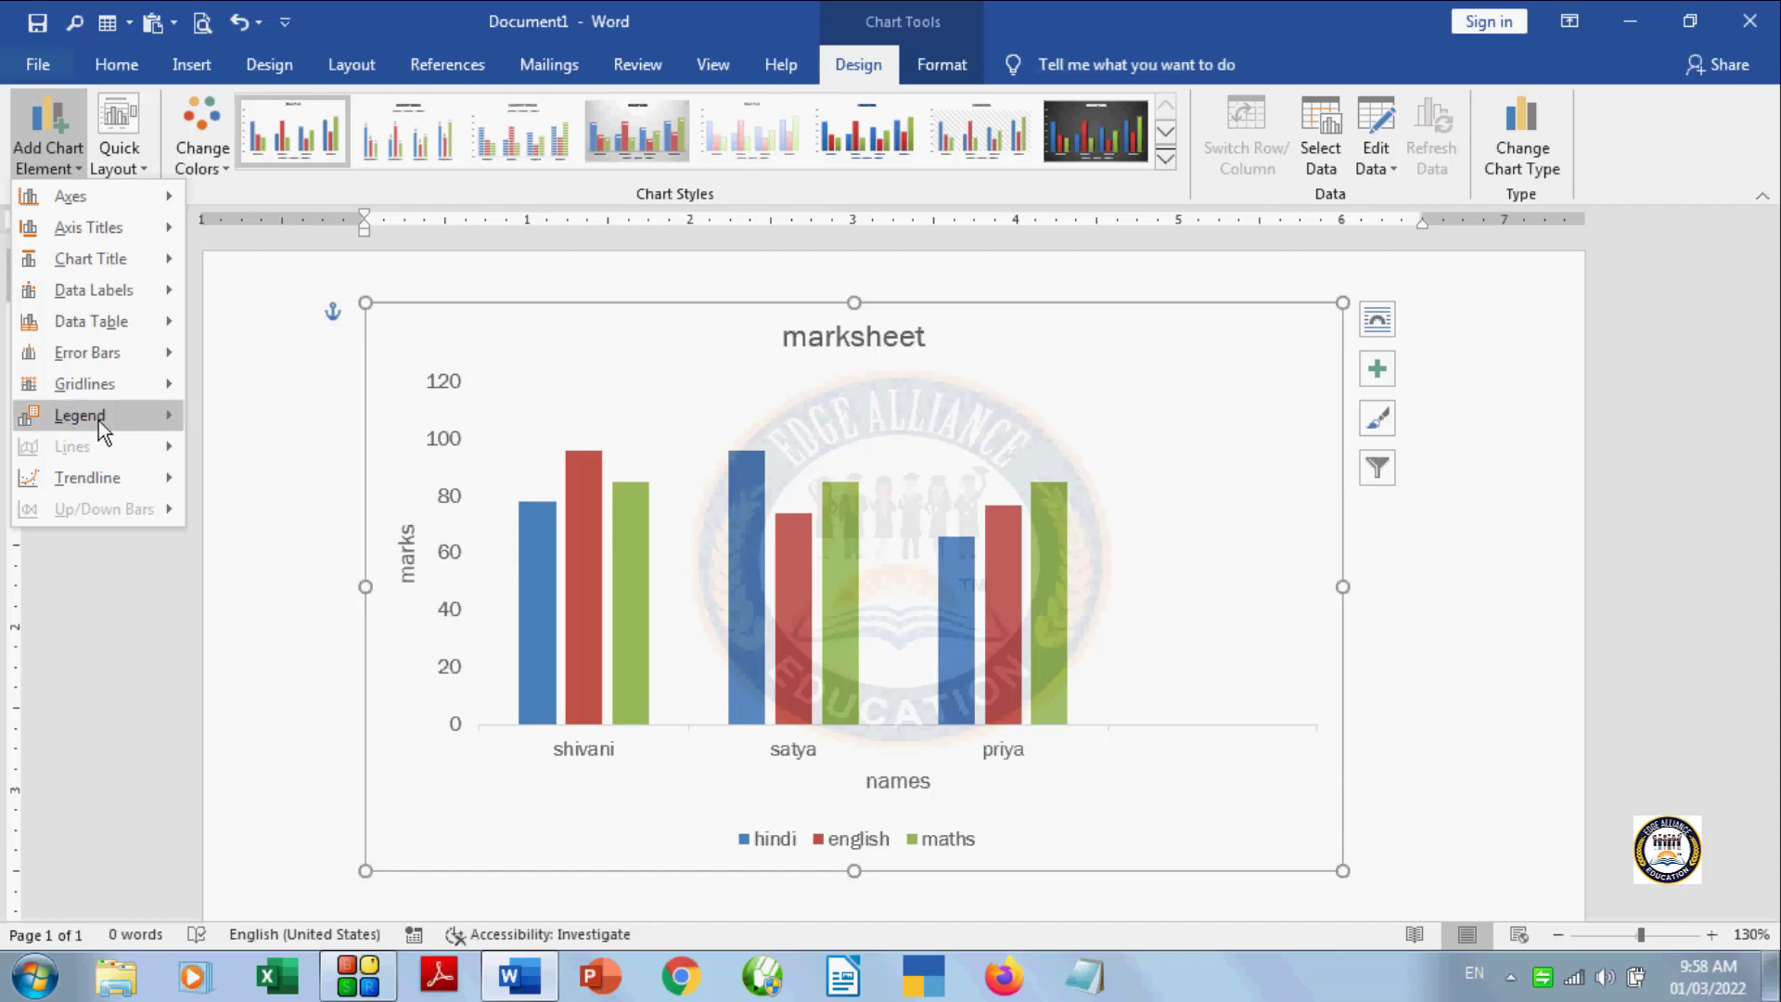
mouse_move(127, 384)
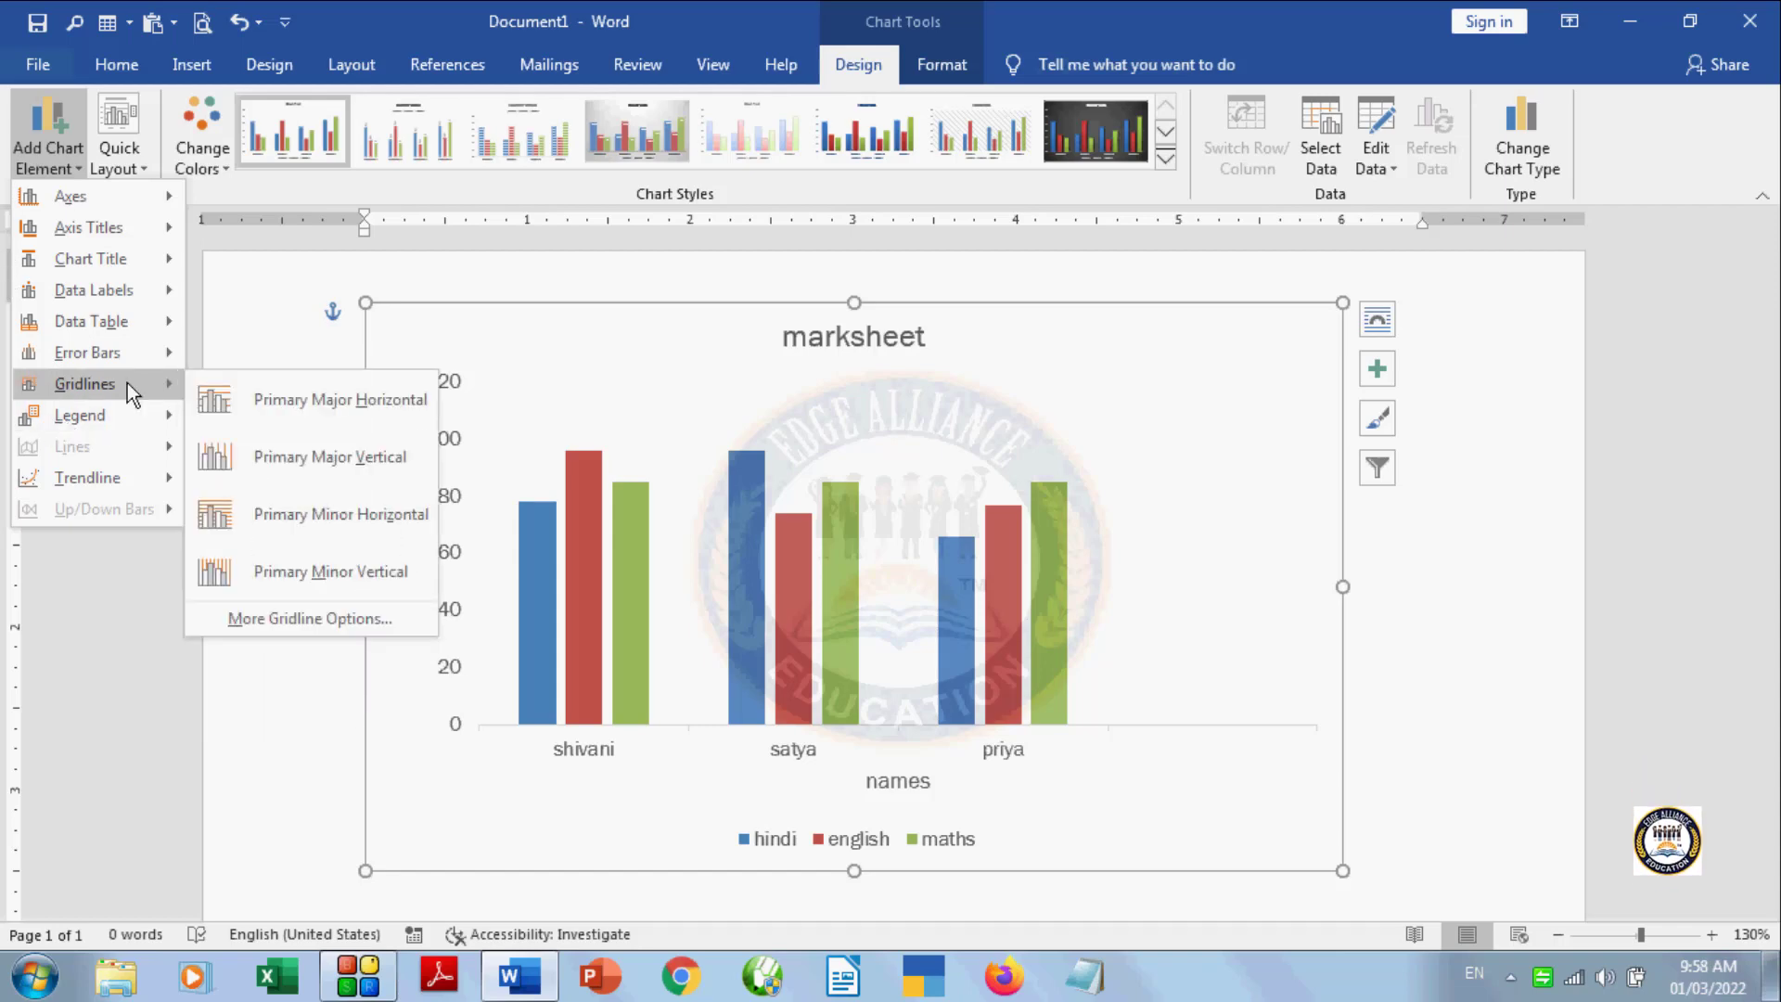
left_click(257, 401)
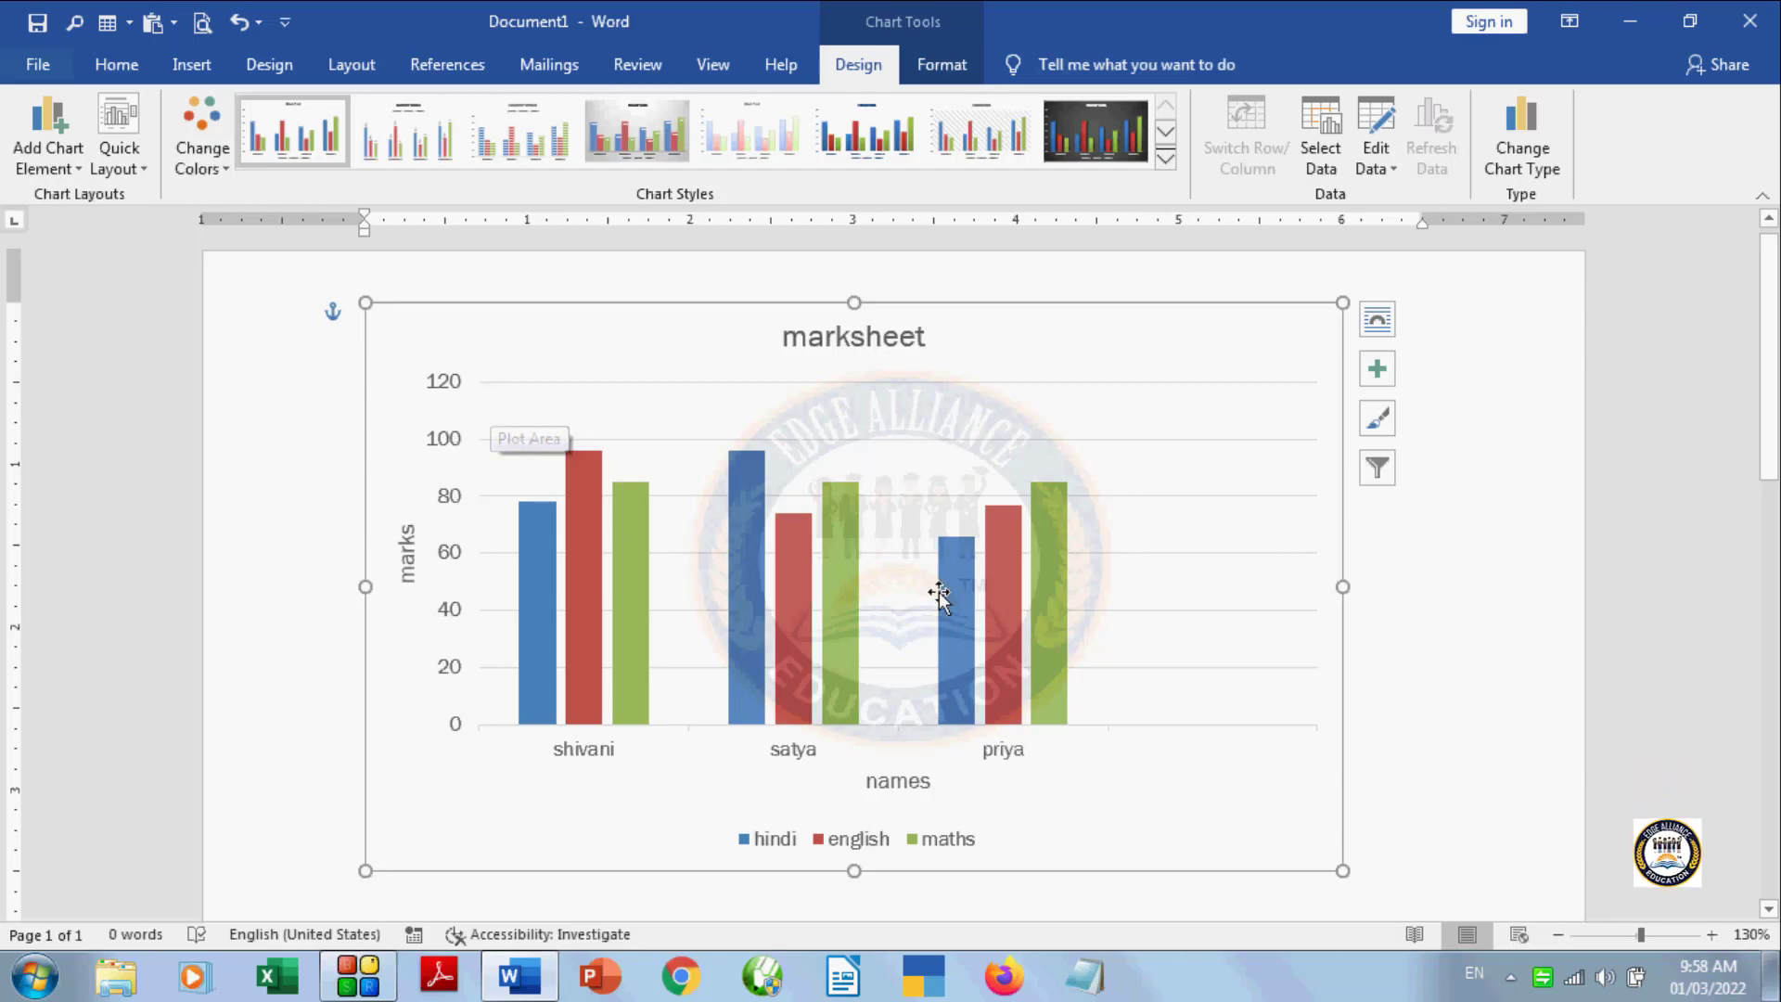
Step: Add Primary Major Vertical and Primary Minor Horizontal gridlines to the chart
left_click(67, 176)
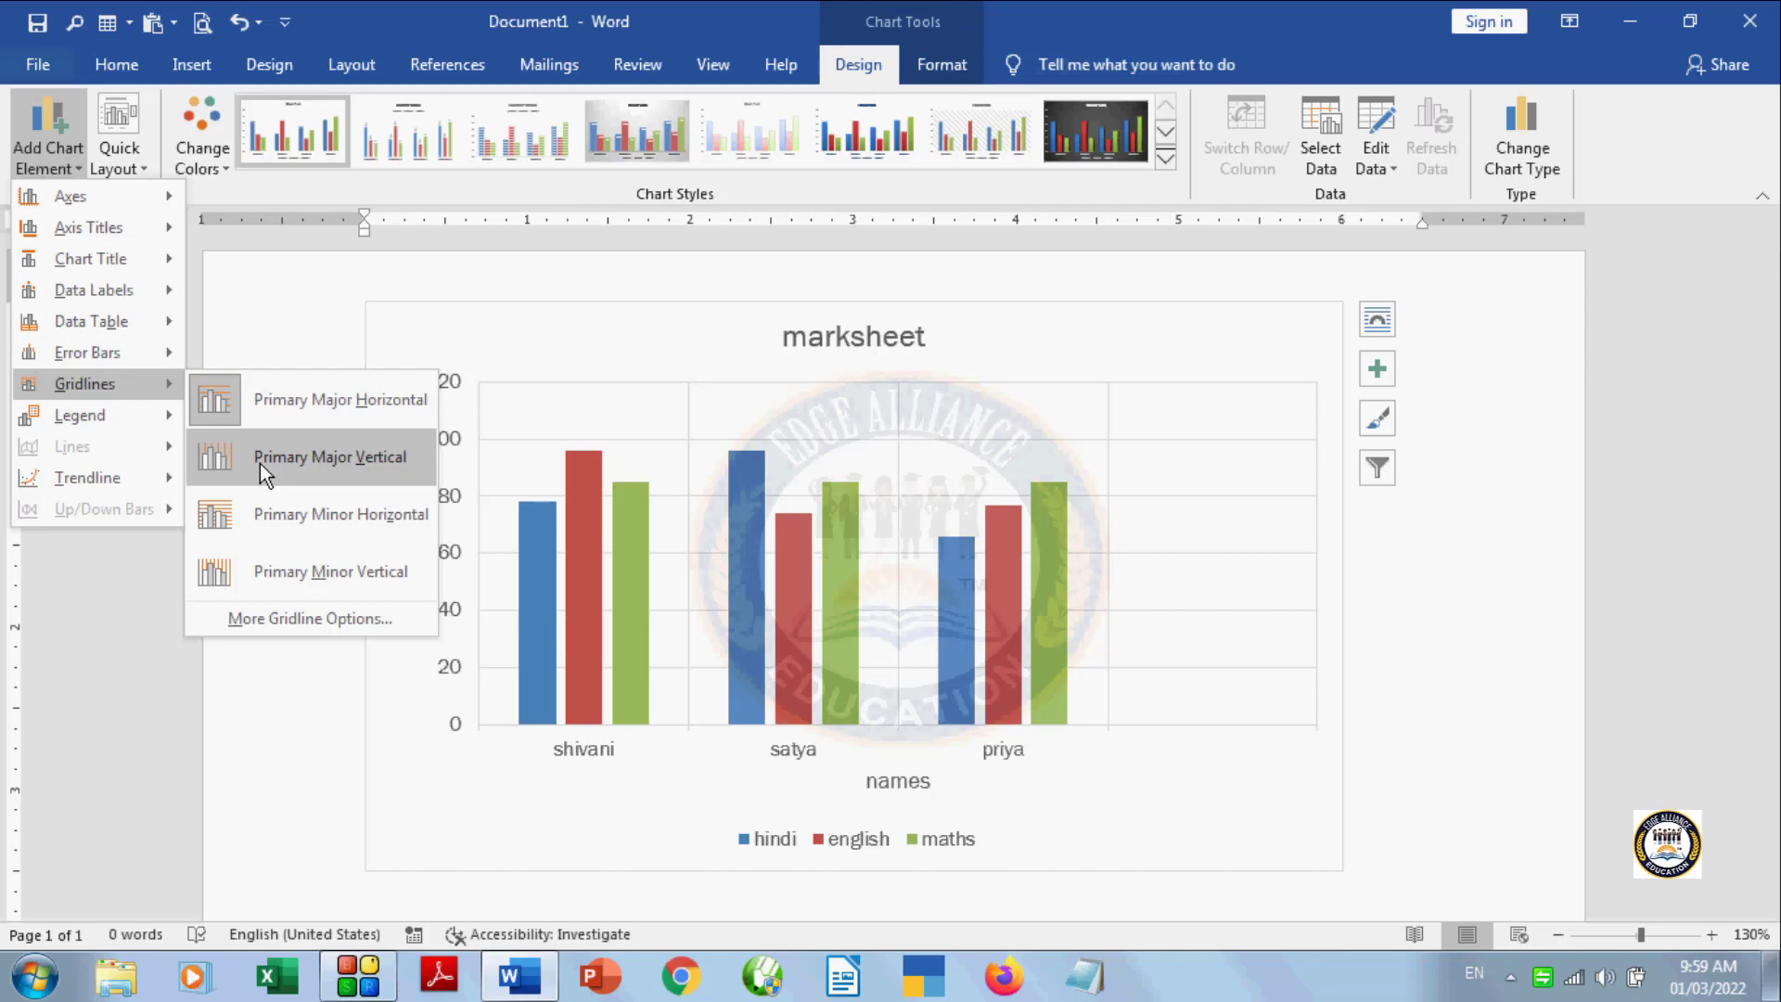
left_click(416, 458)
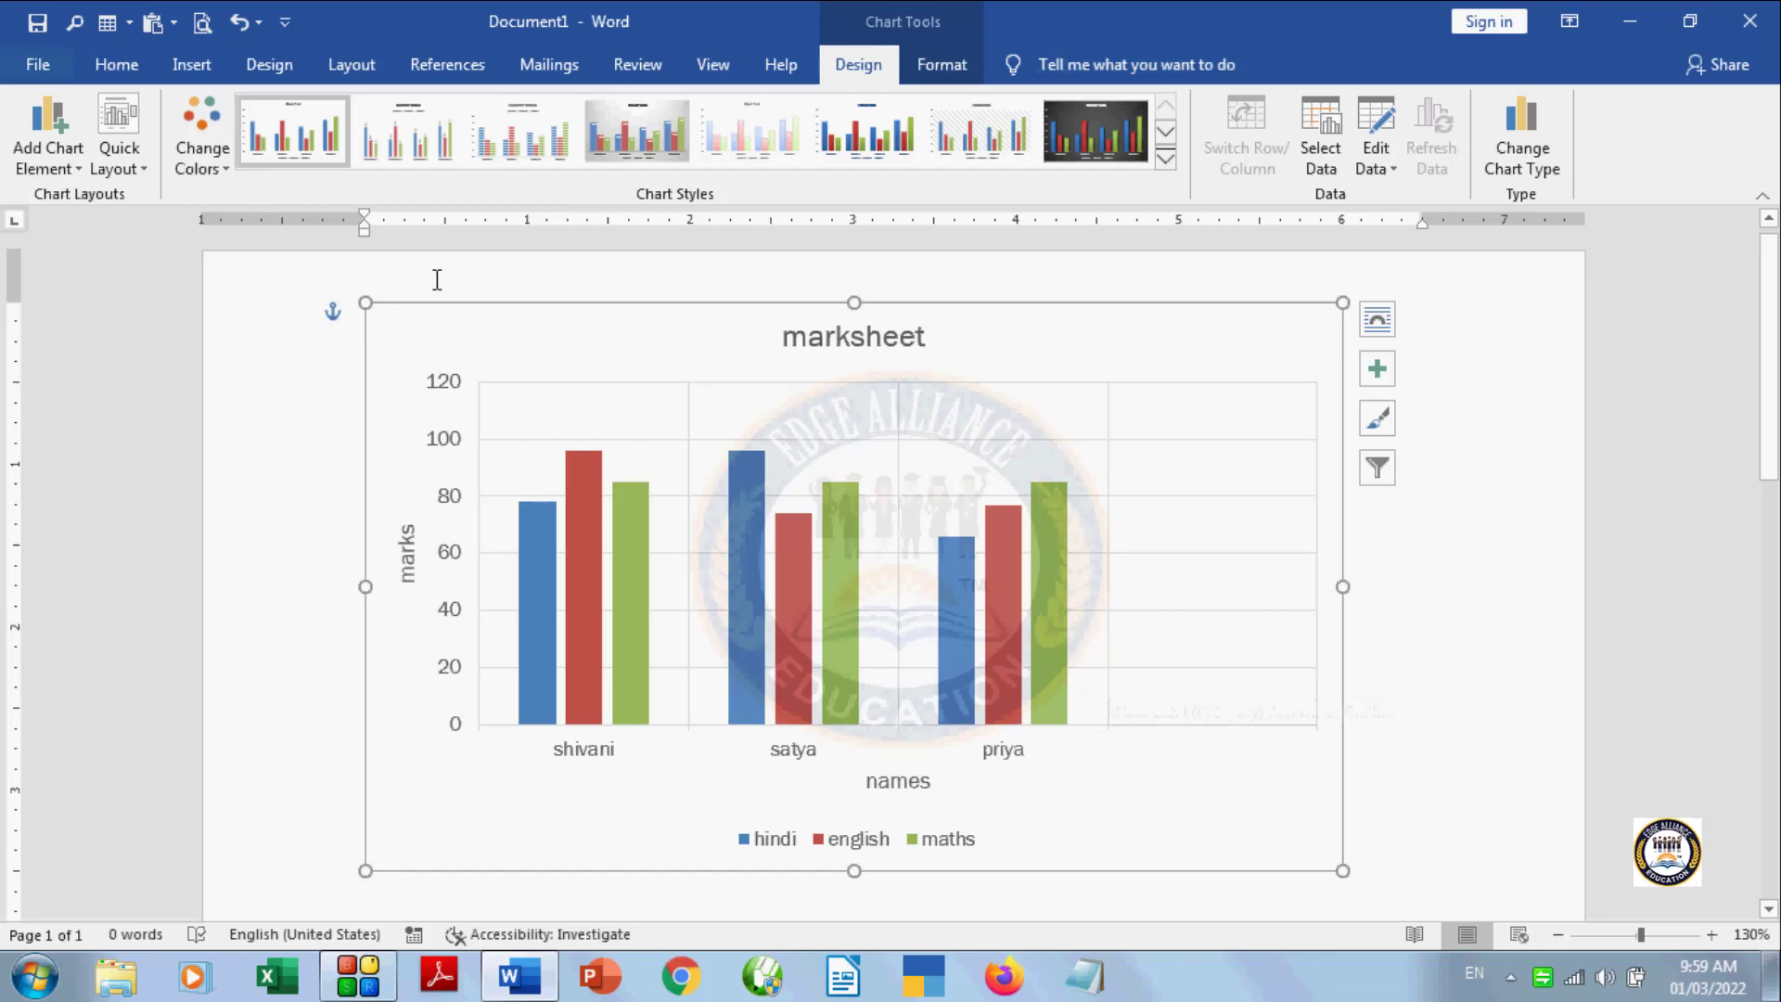
left_click(63, 153)
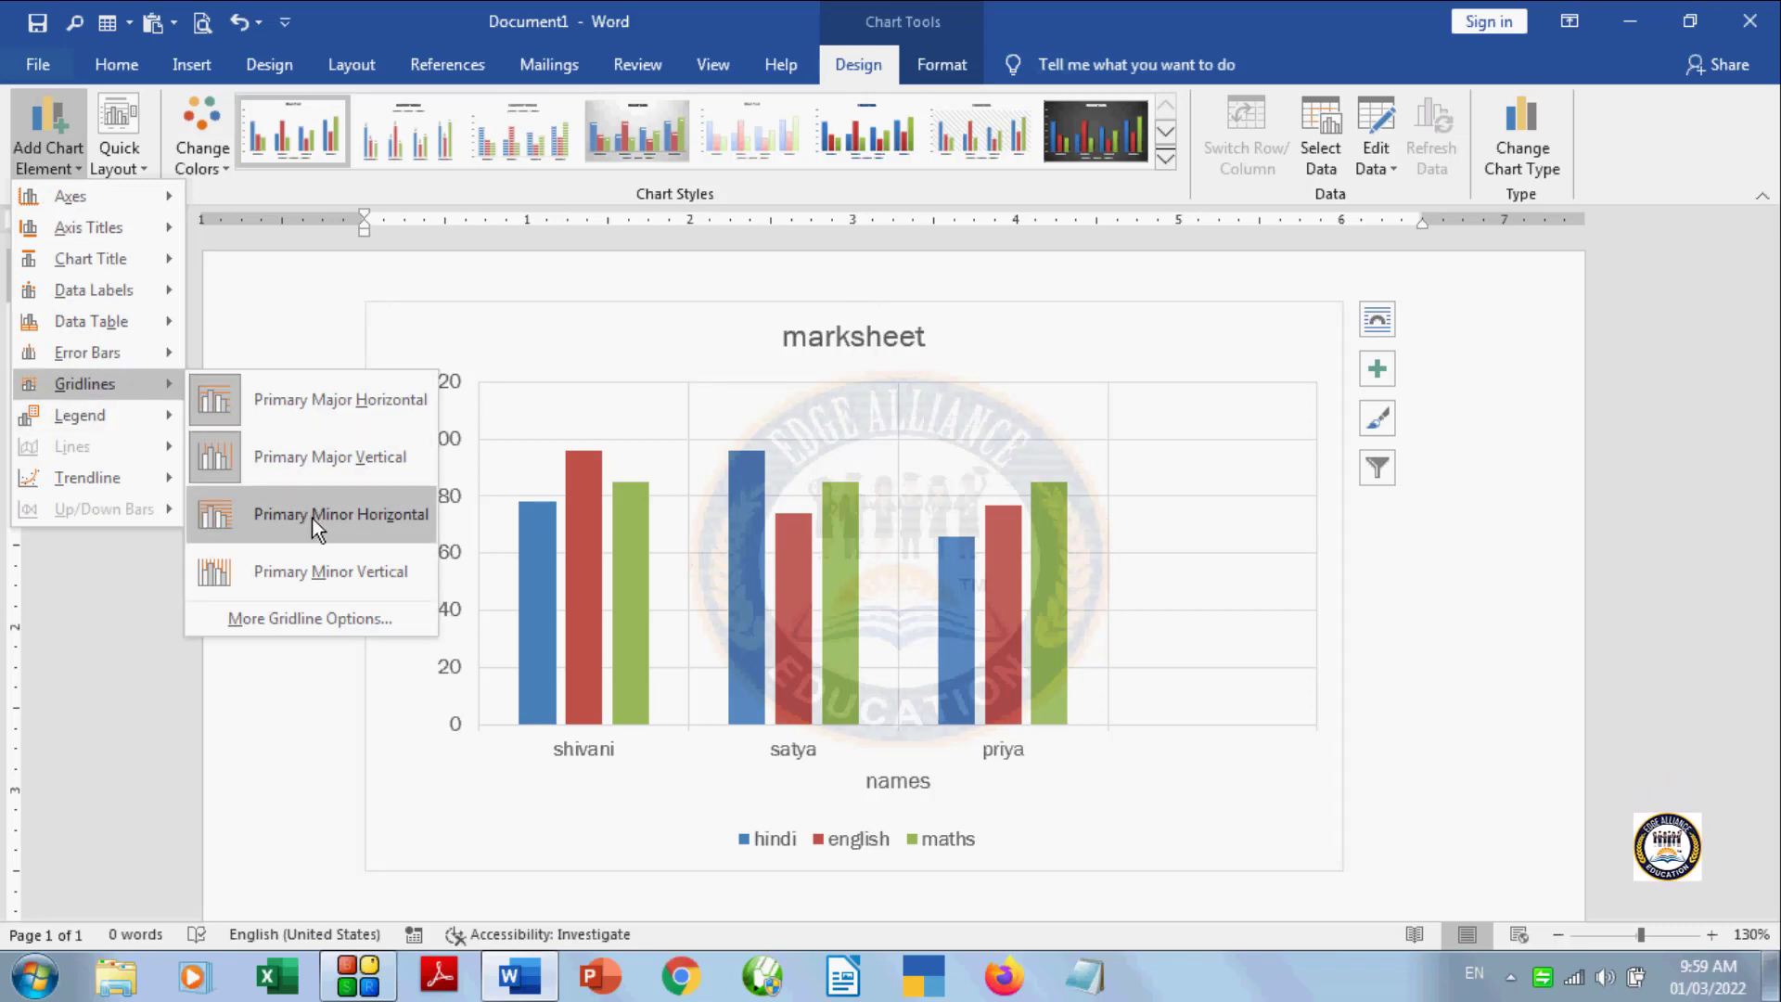
left_click(313, 520)
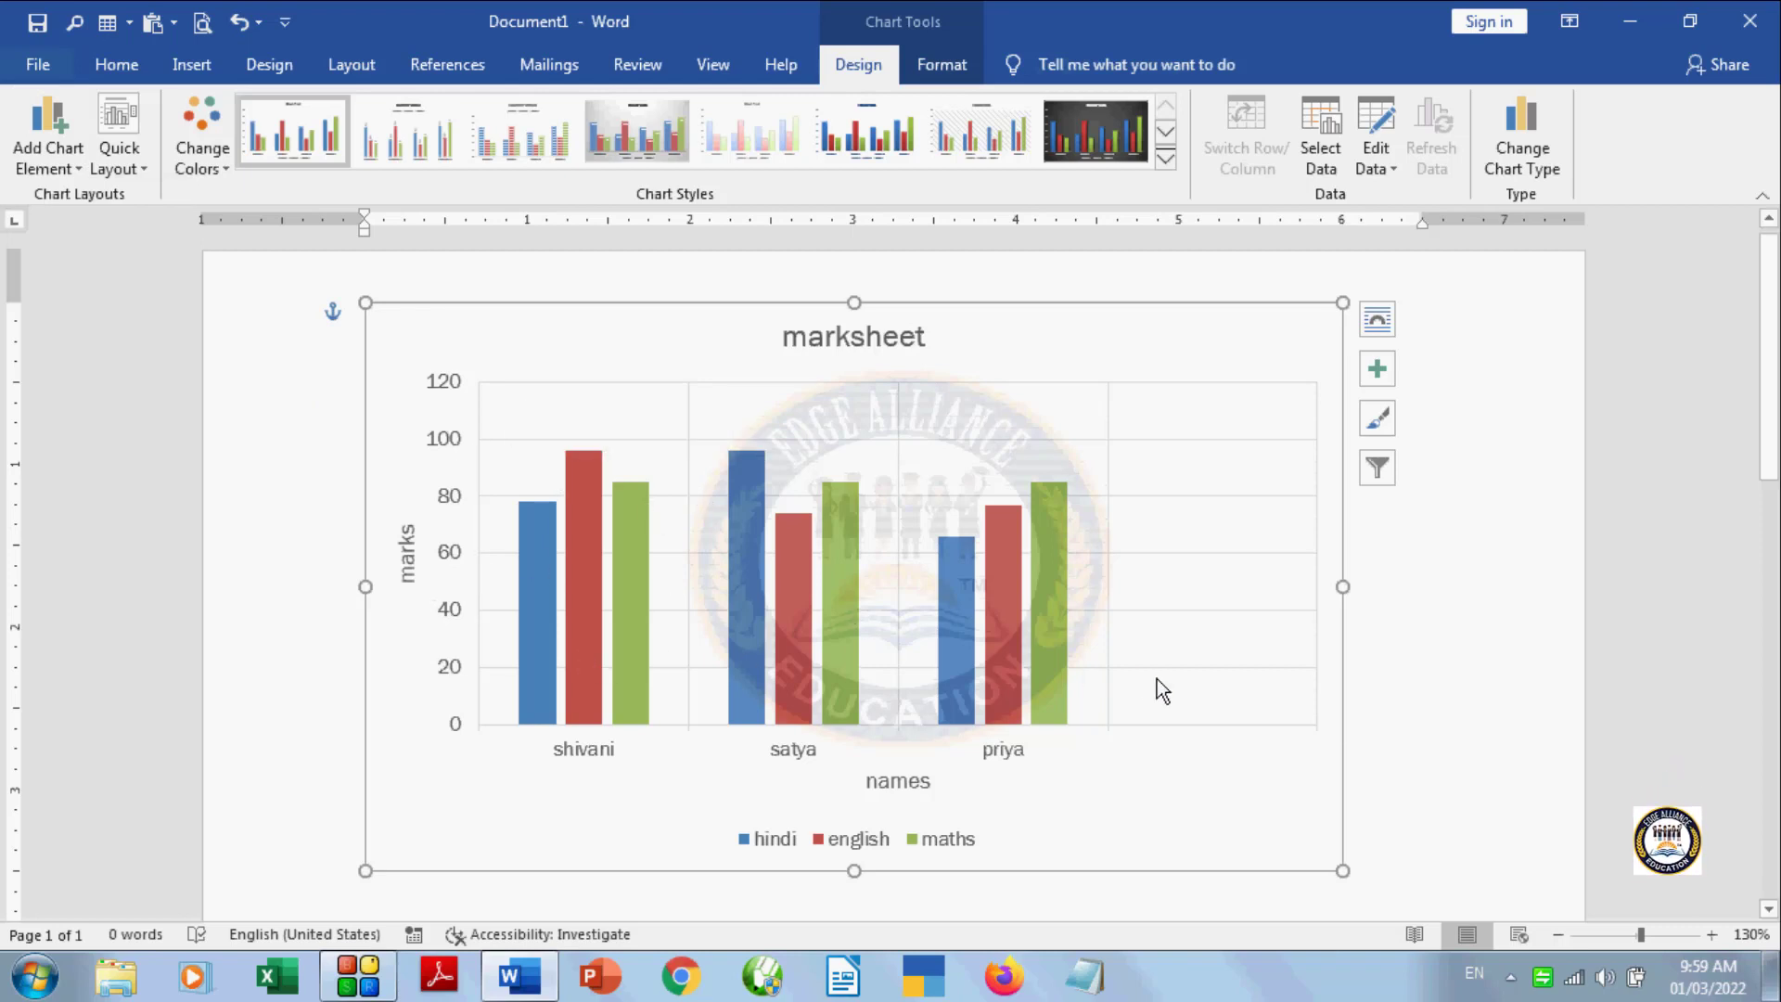
Step: Turn on the chart's Primary Minor Vertical gridlines and turn them off again
left_click(48, 165)
mouse_move(98, 386)
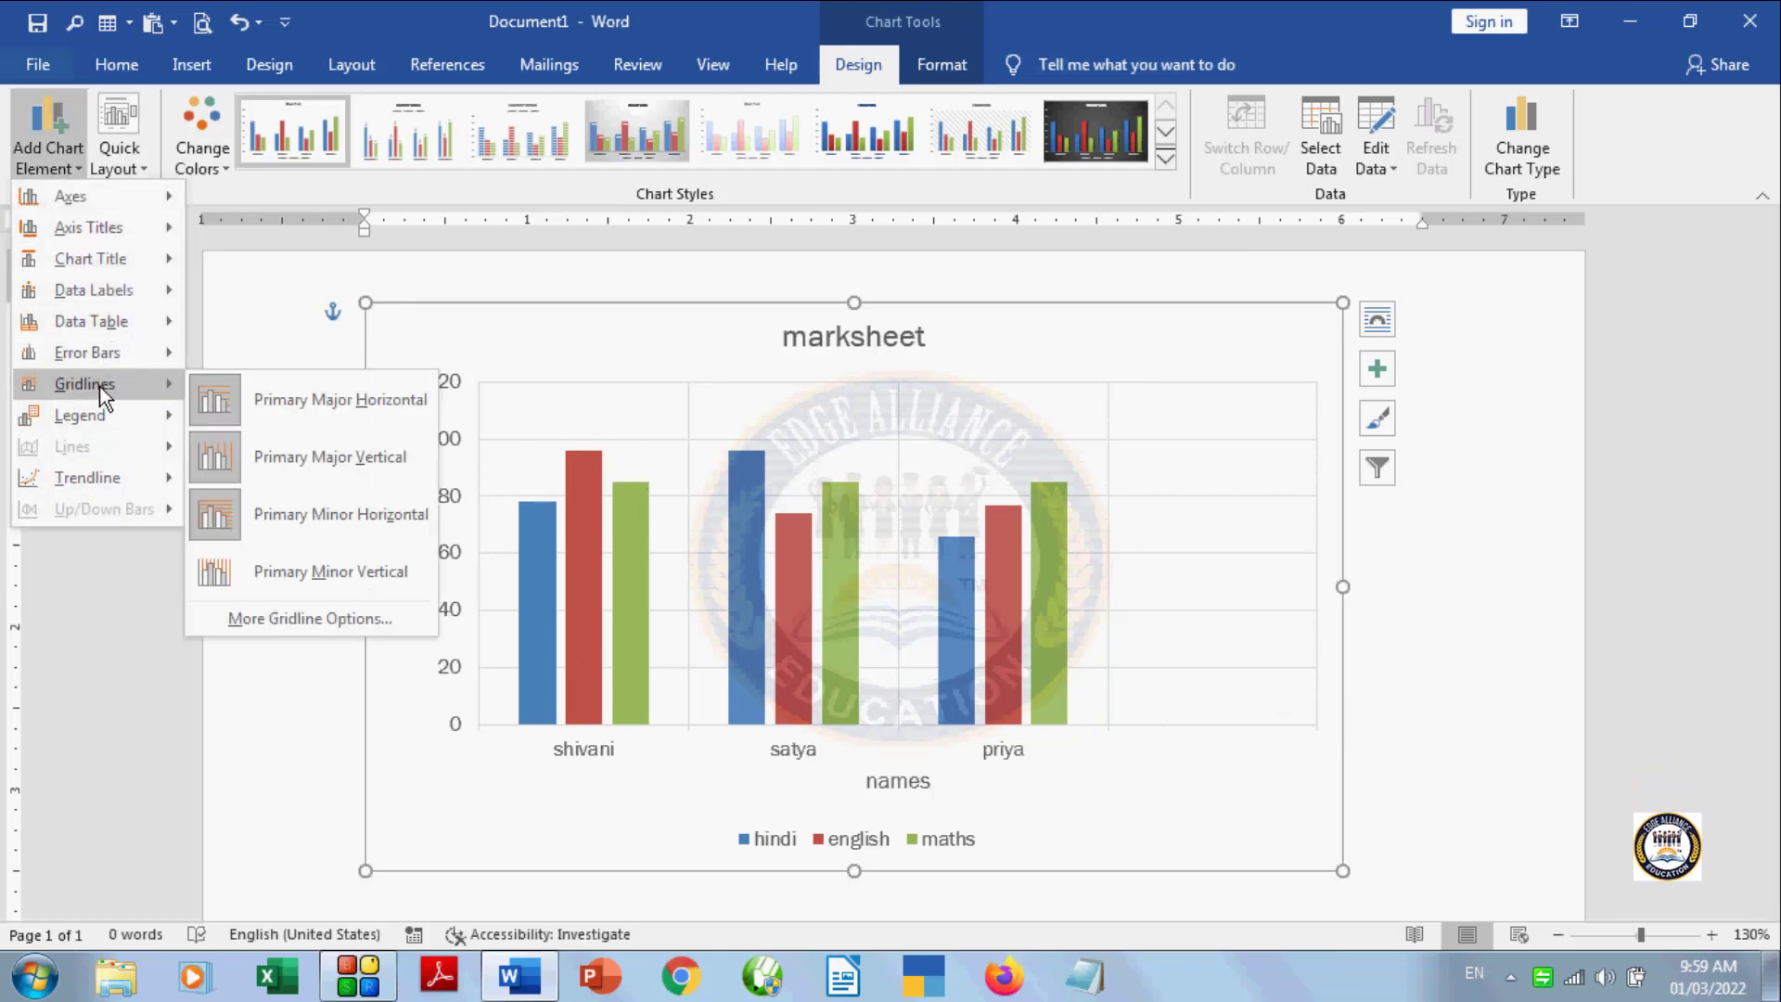
left_click(295, 570)
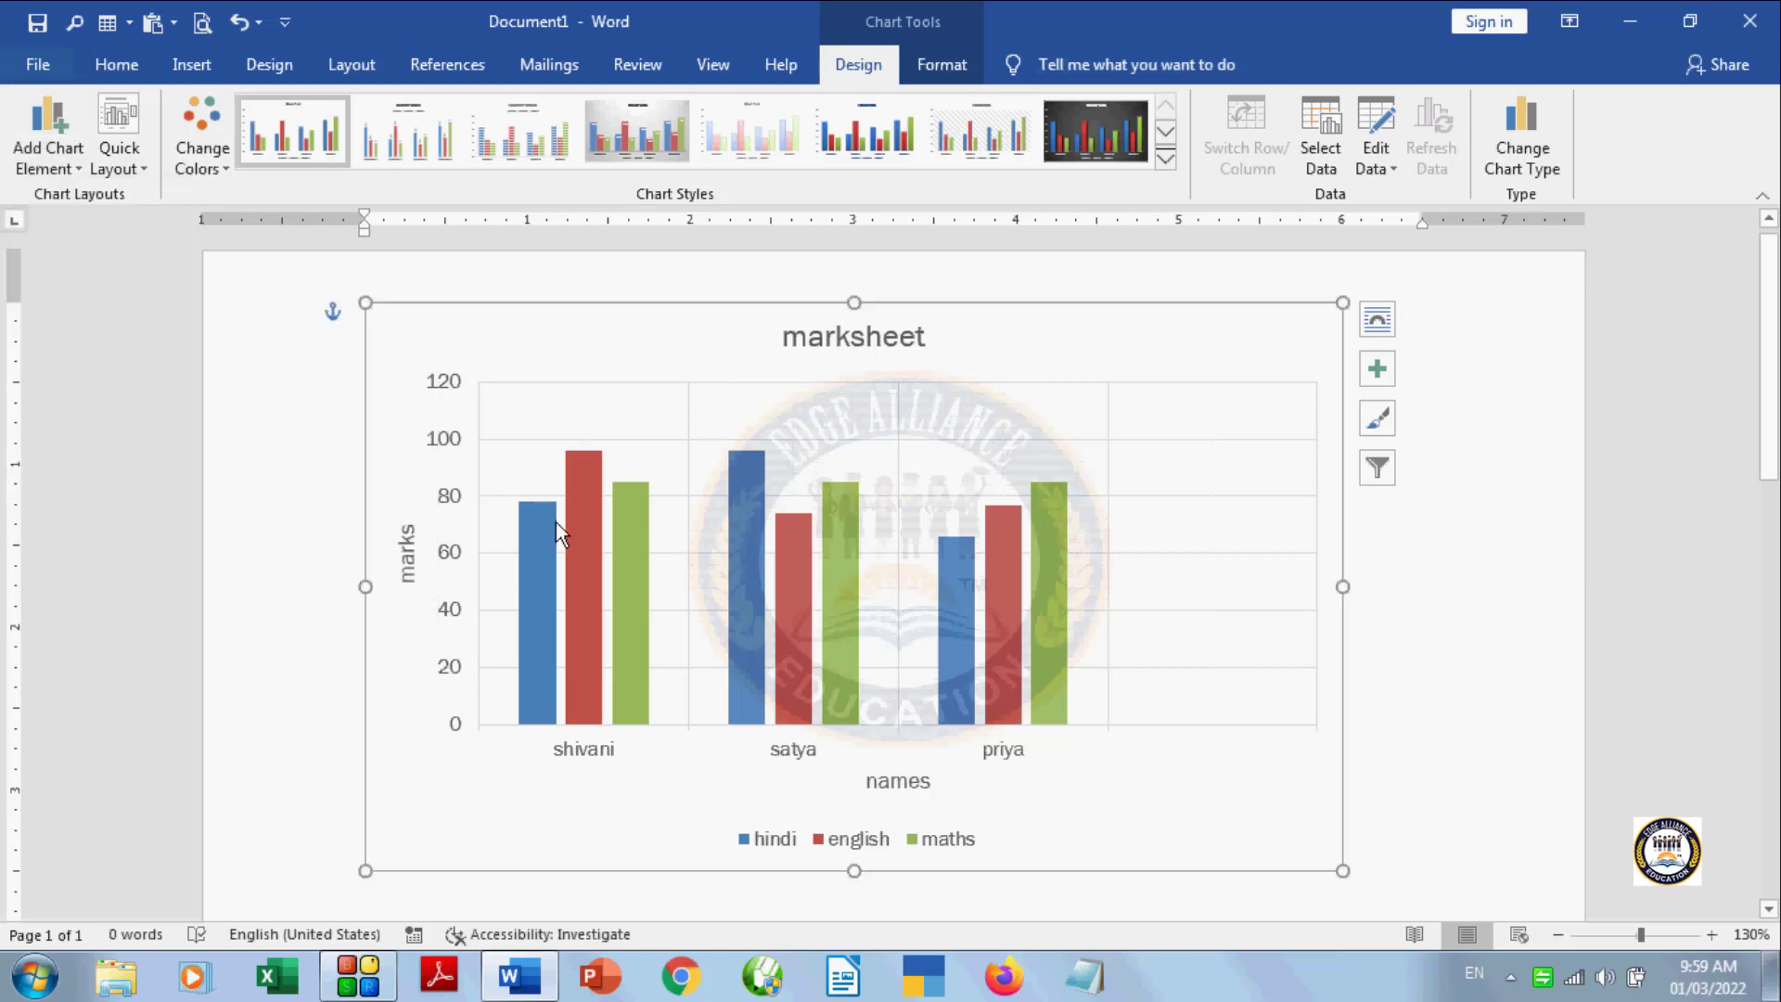
left_click(74, 175)
mouse_move(107, 382)
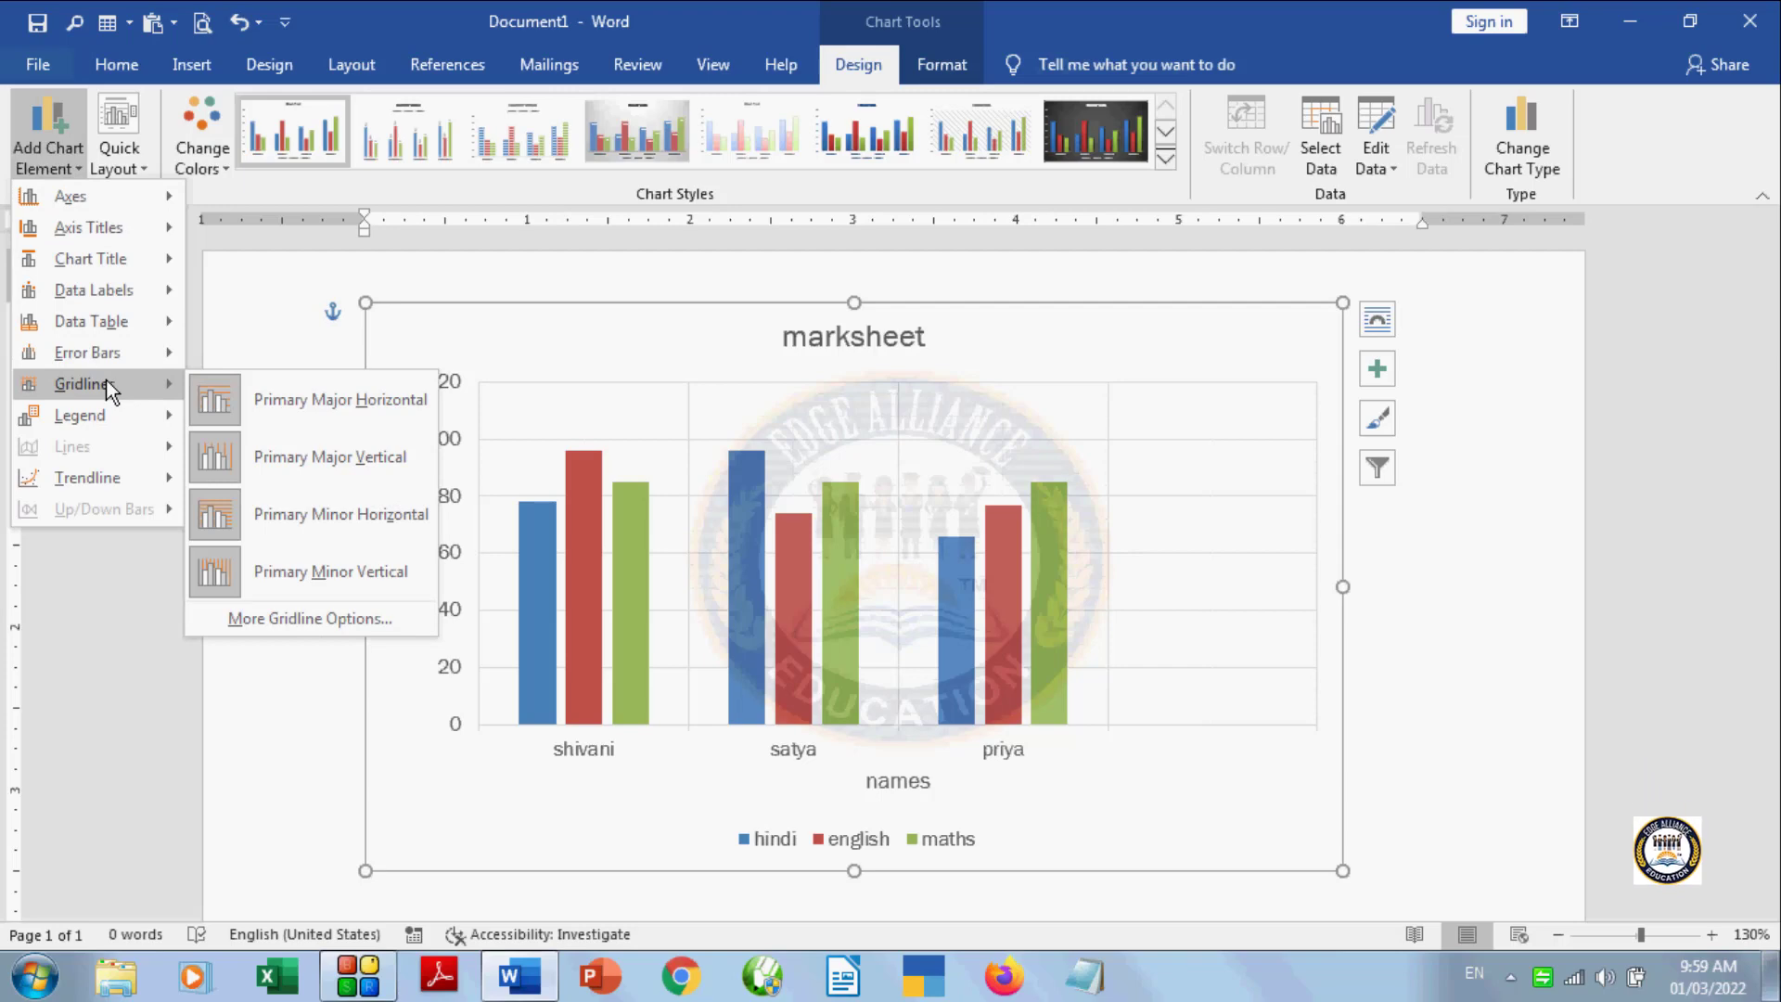
left_click(217, 581)
Step: Place the chart's legend at the Right of the plot area
left_click(46, 139)
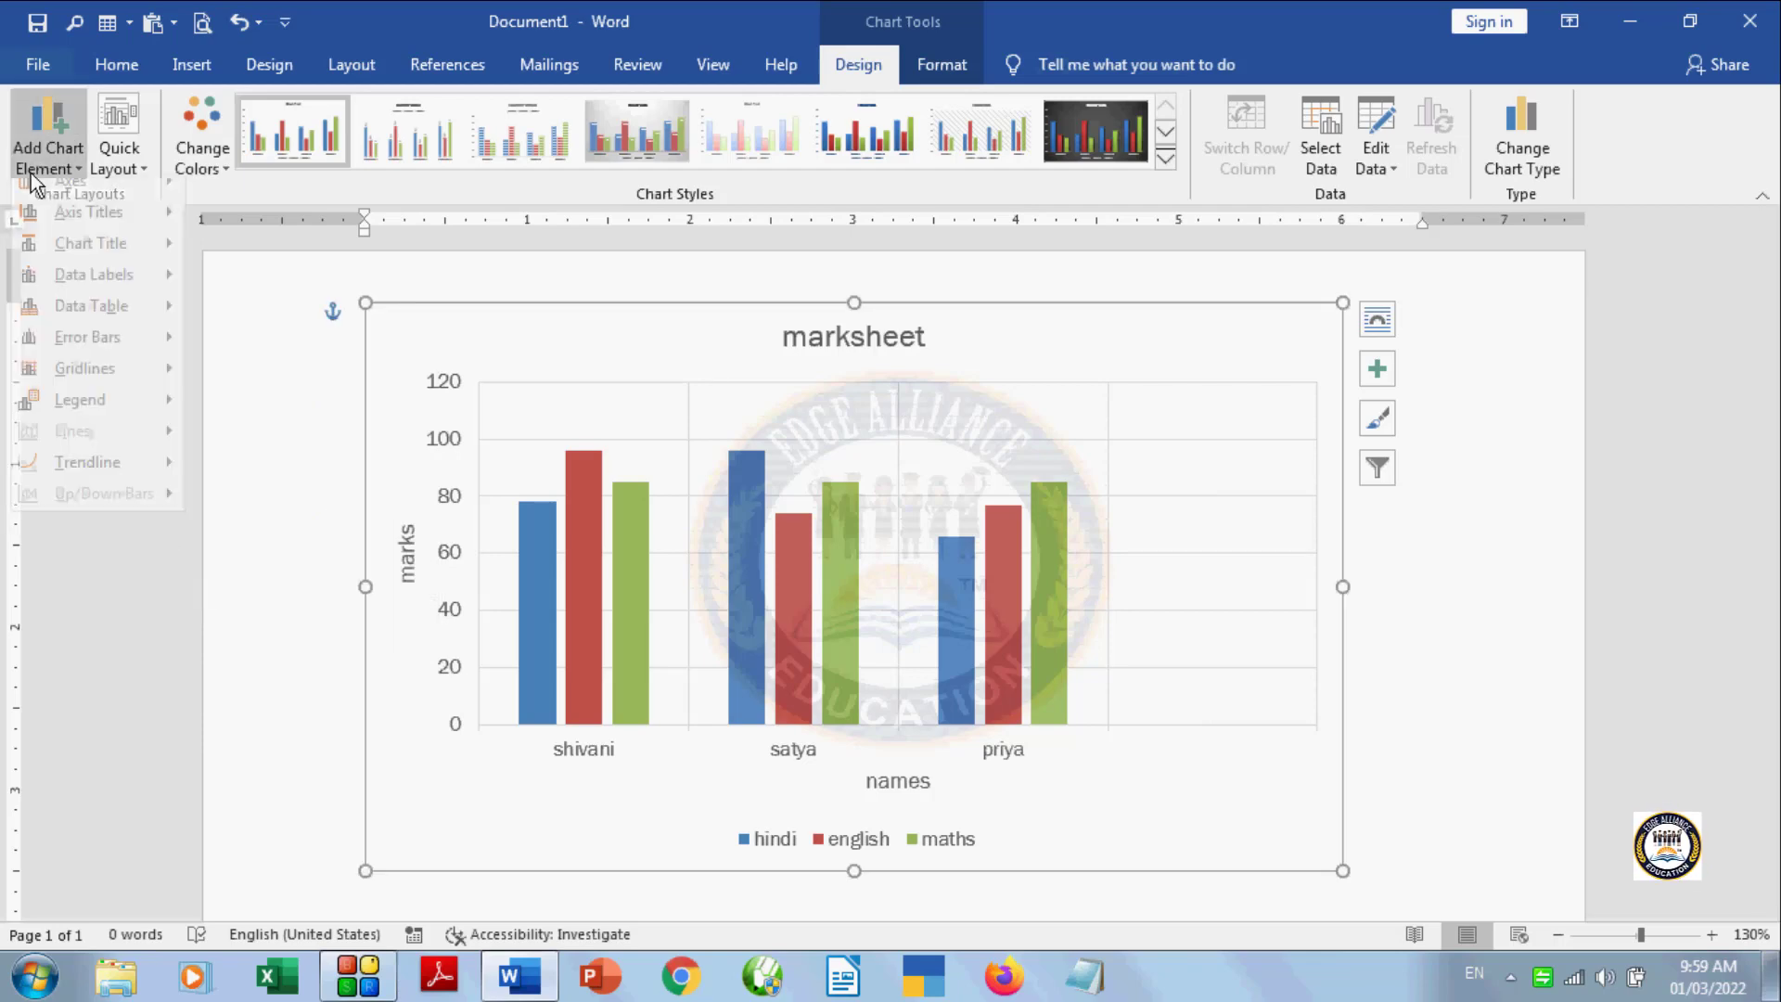
mouse_move(98, 413)
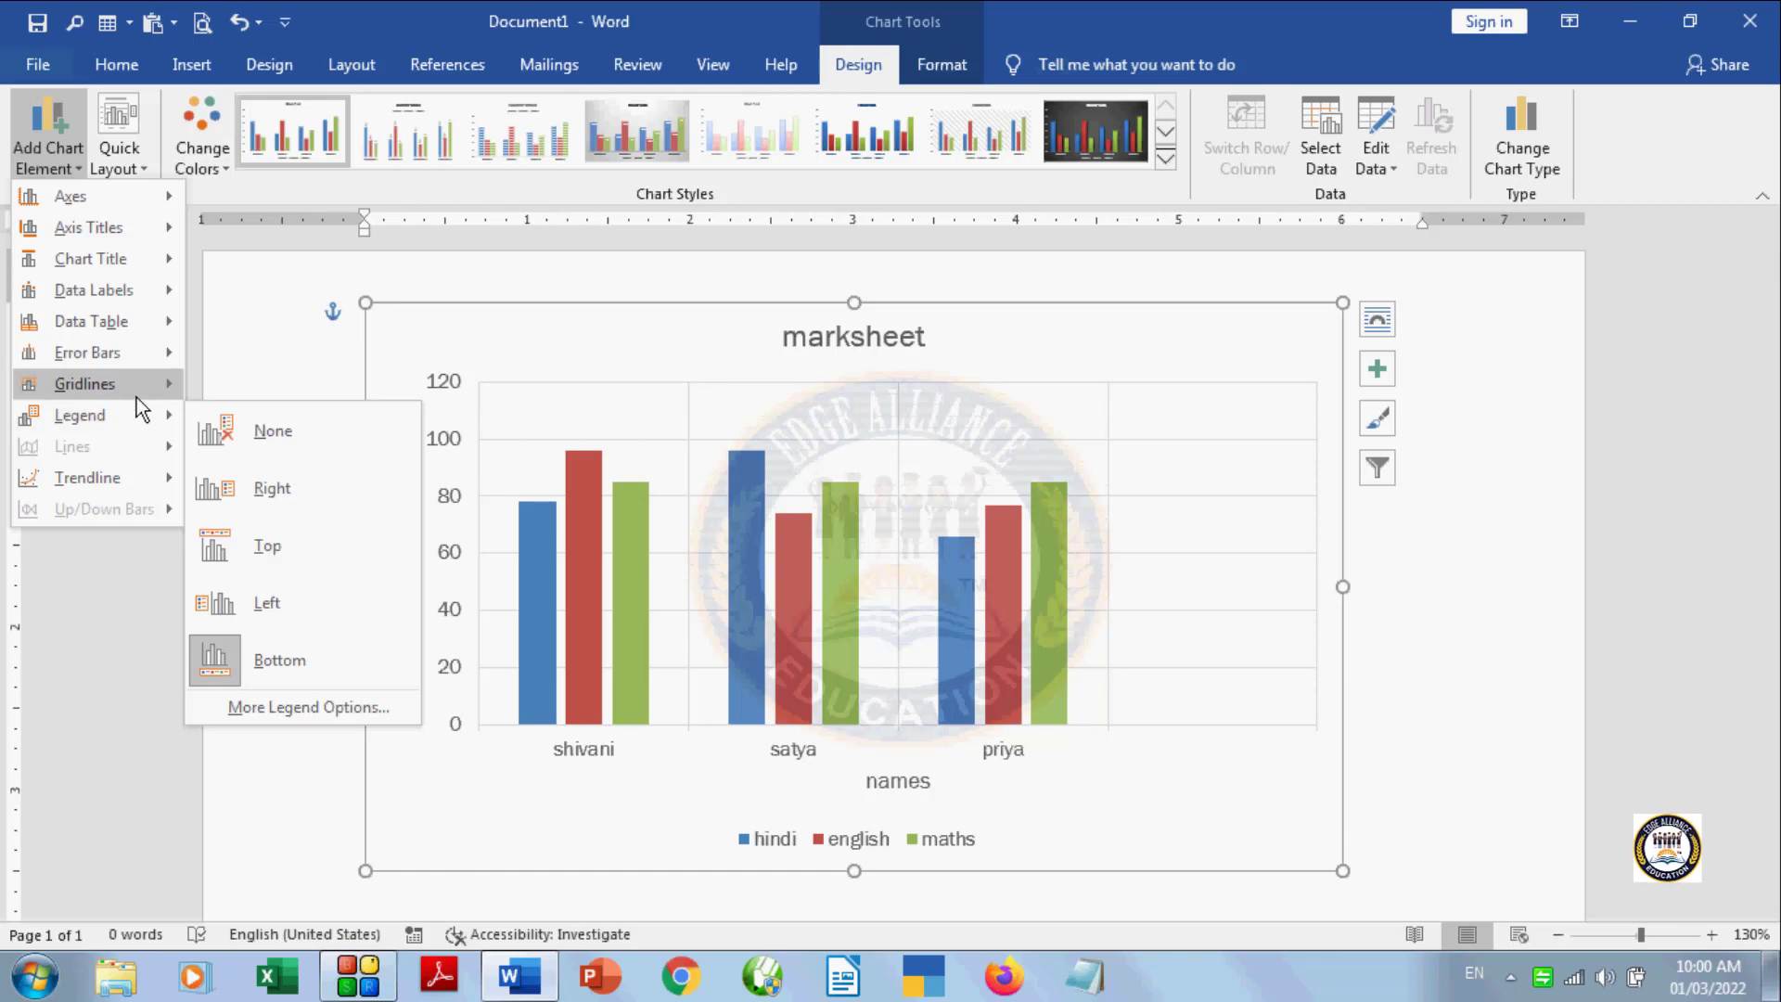
left_click(286, 486)
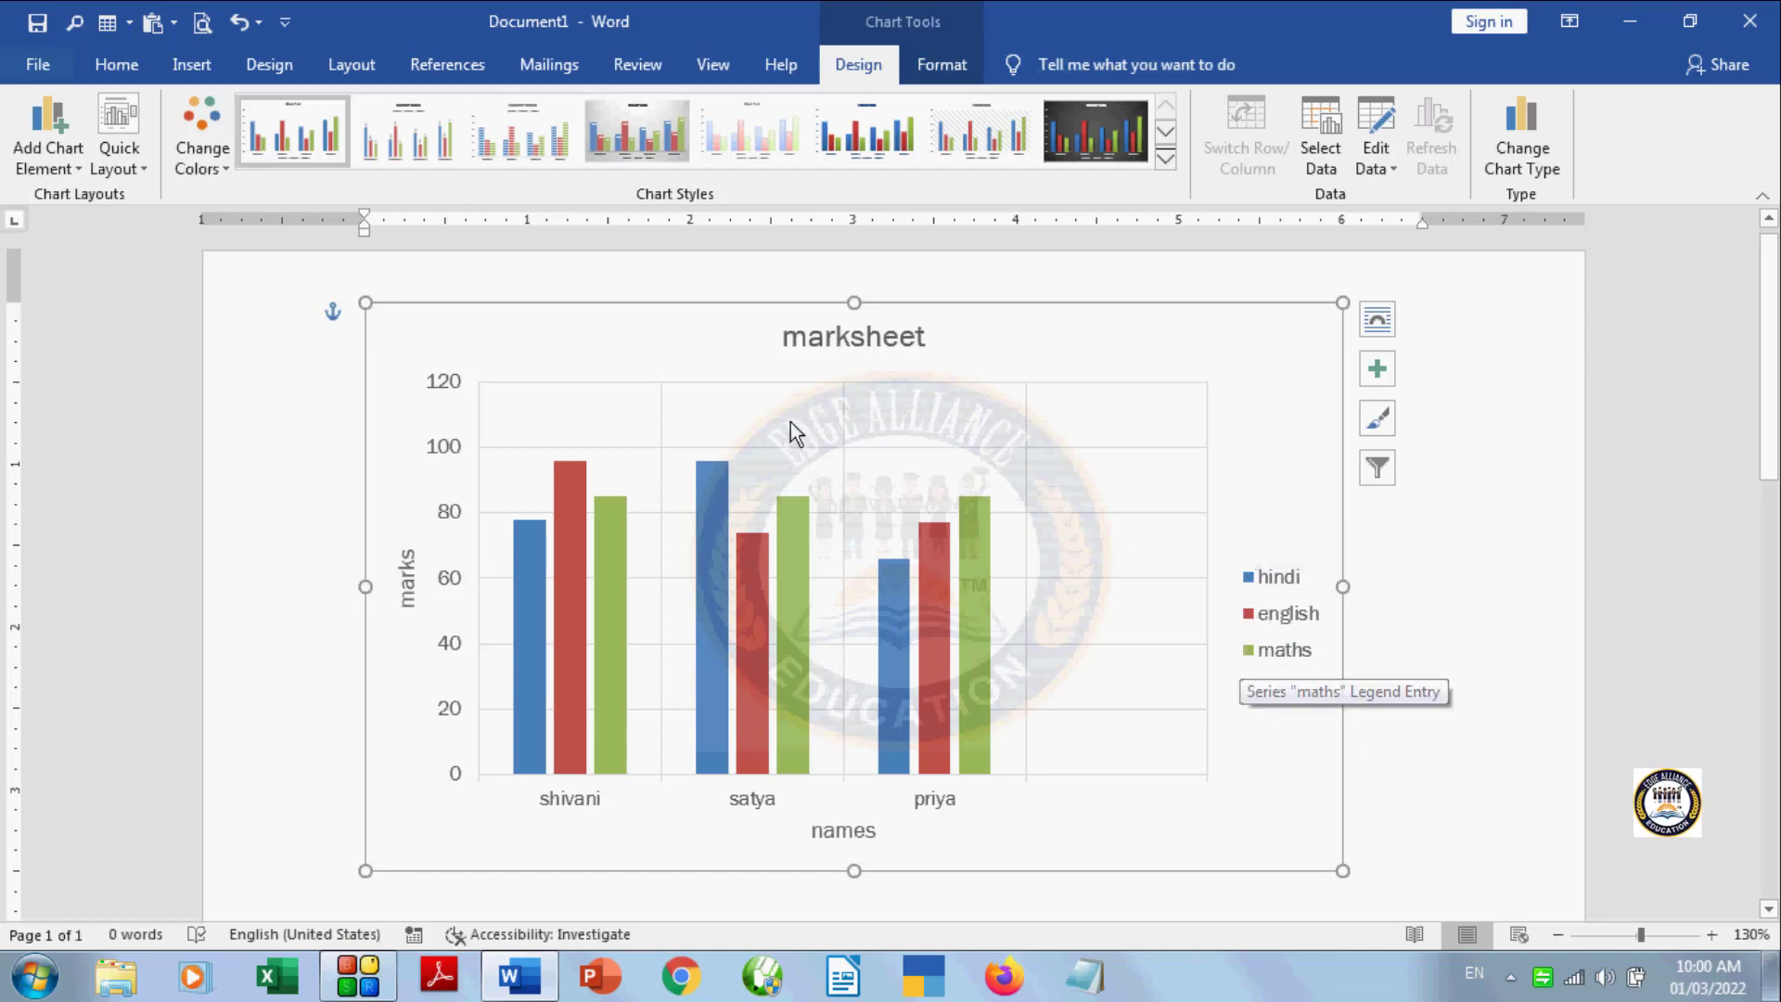
Step: Place the chart's legend at the Top, below the chart title
left_click(65, 169)
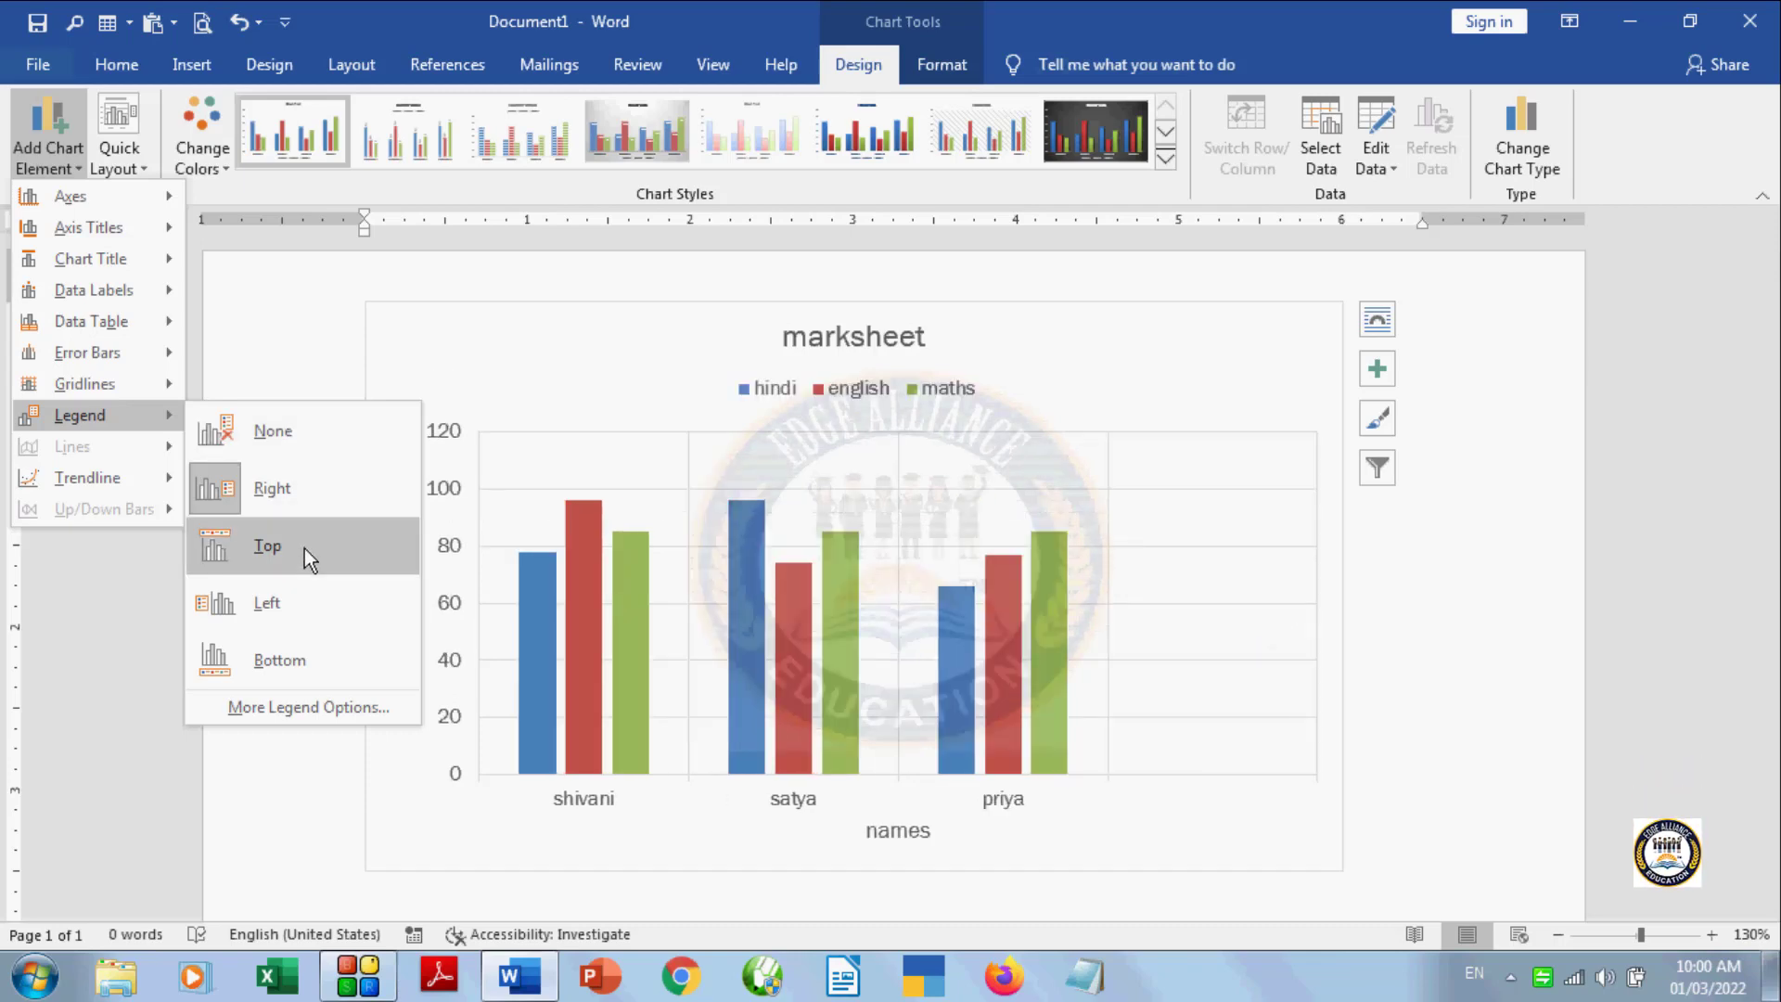
left_click(304, 548)
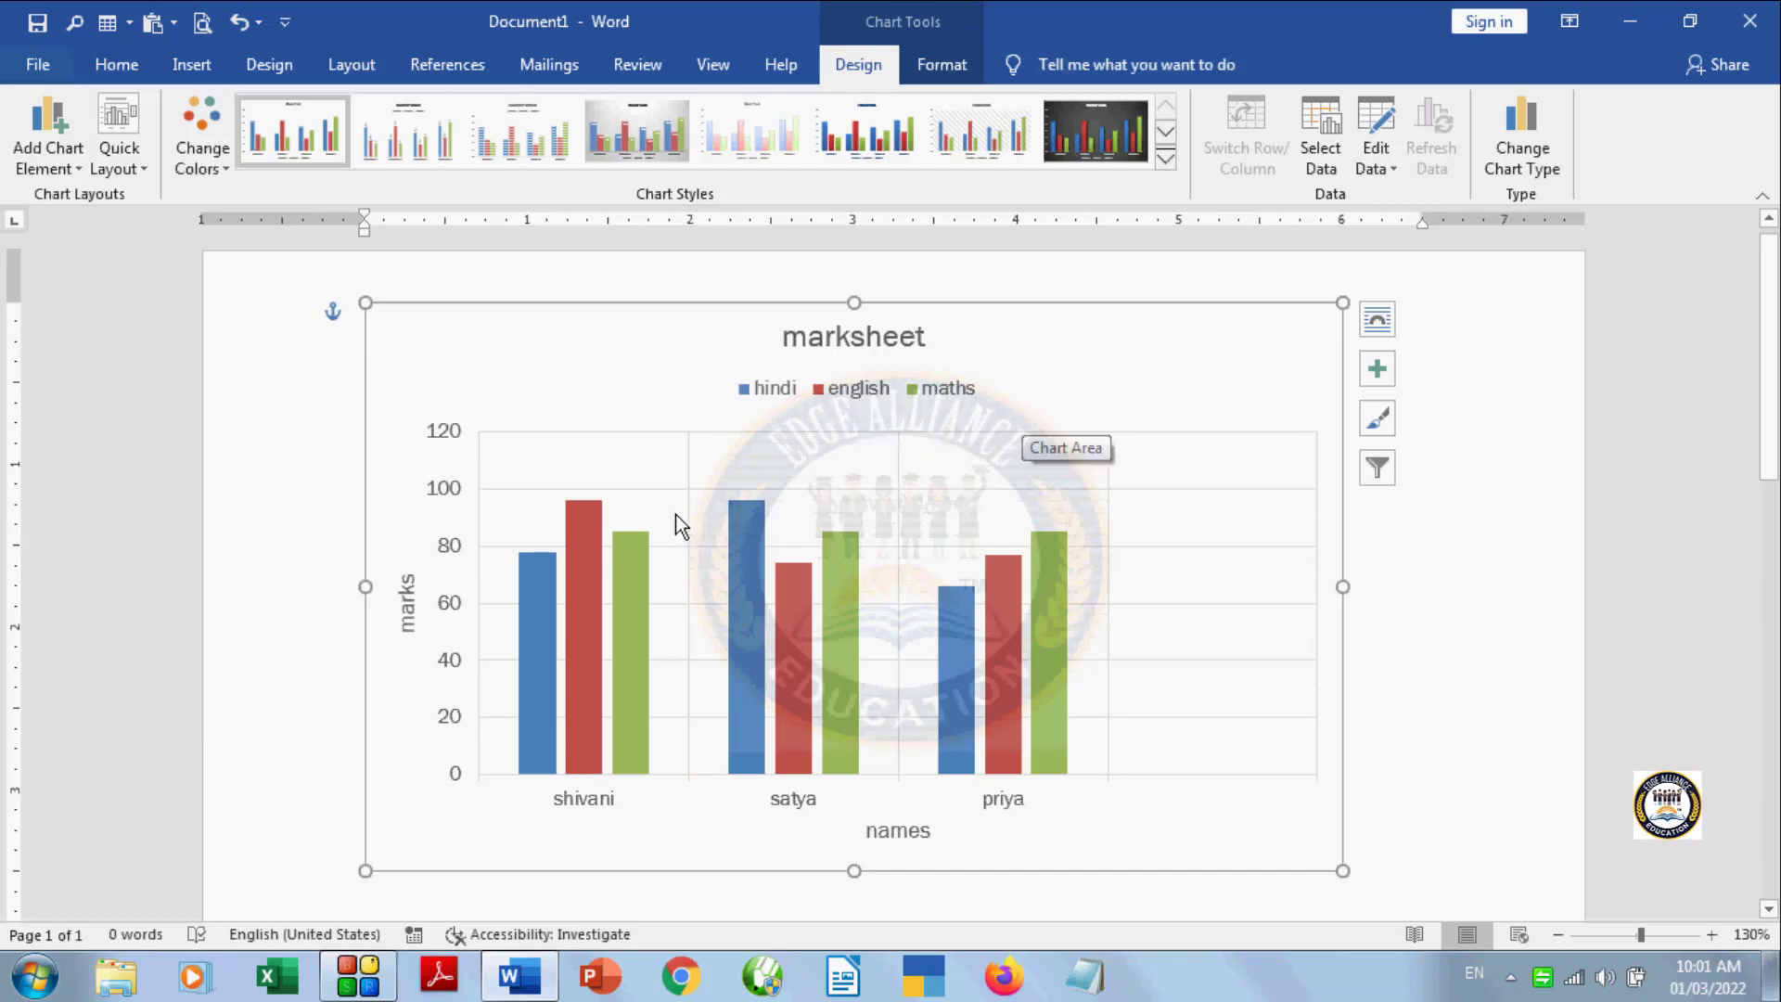
Step: Add a Linear trendline based on the hindi series to the chart
left_click(60, 152)
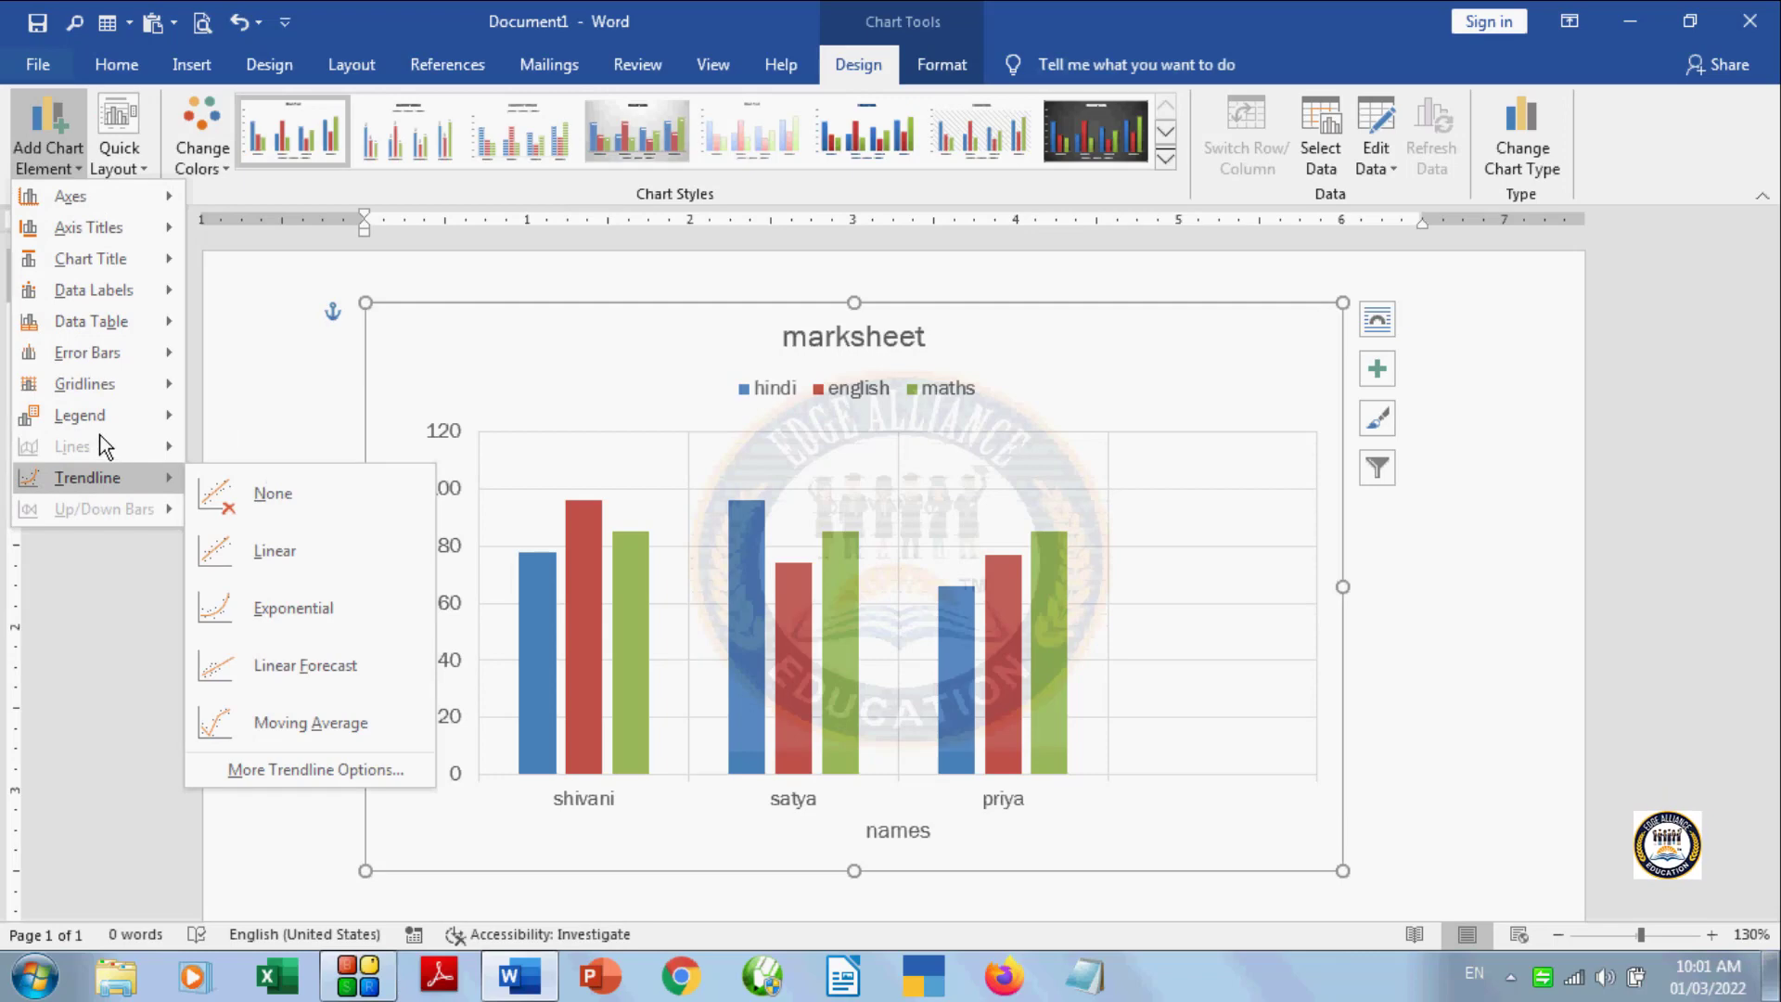
mouse_move(72, 454)
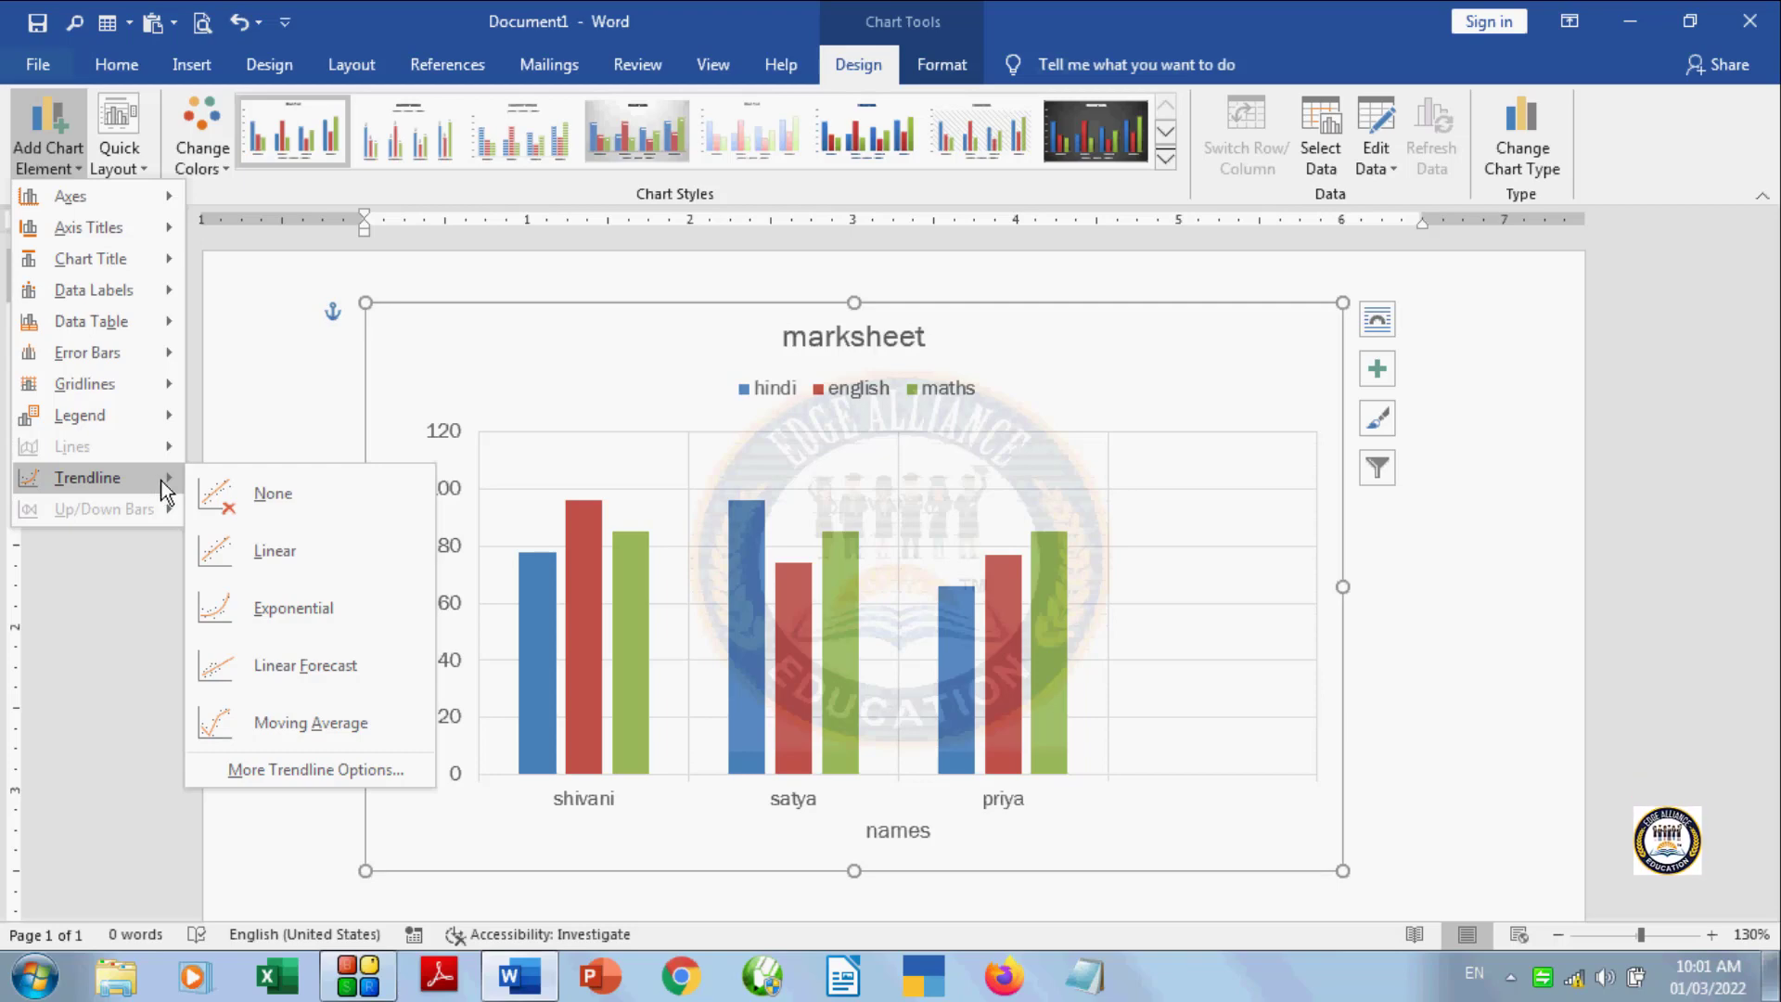
left_click(243, 551)
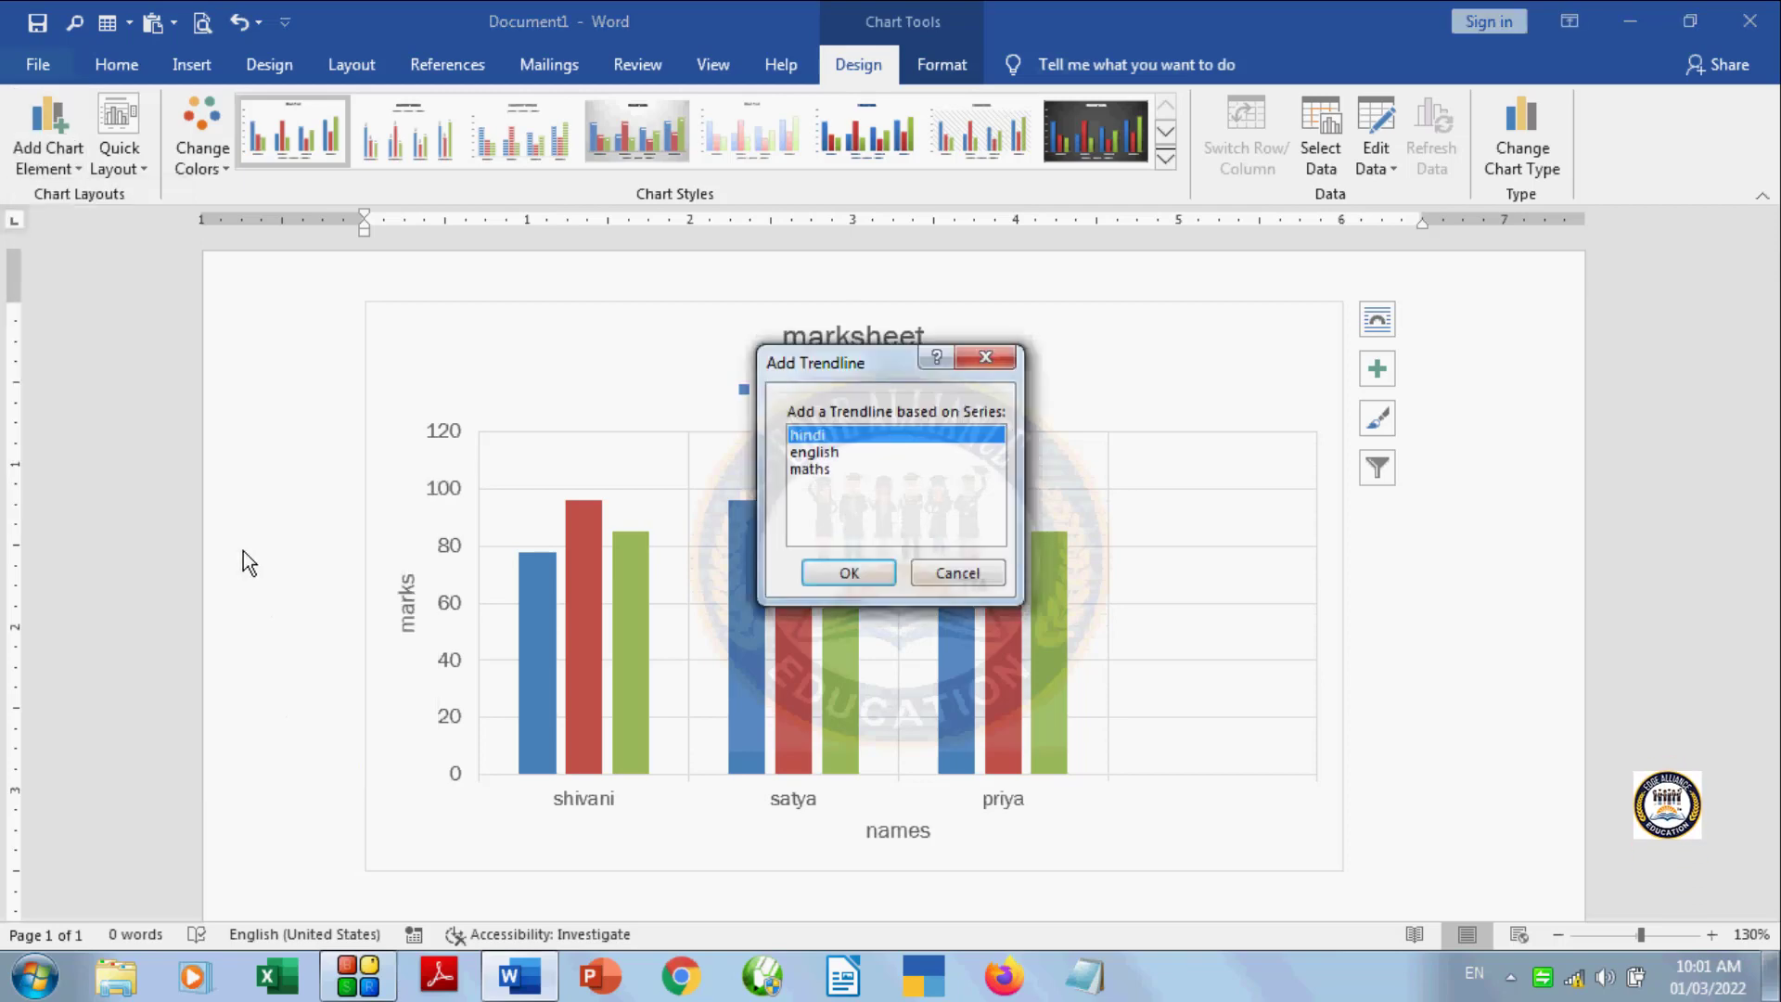
left_click_drag(822, 366, 986, 270)
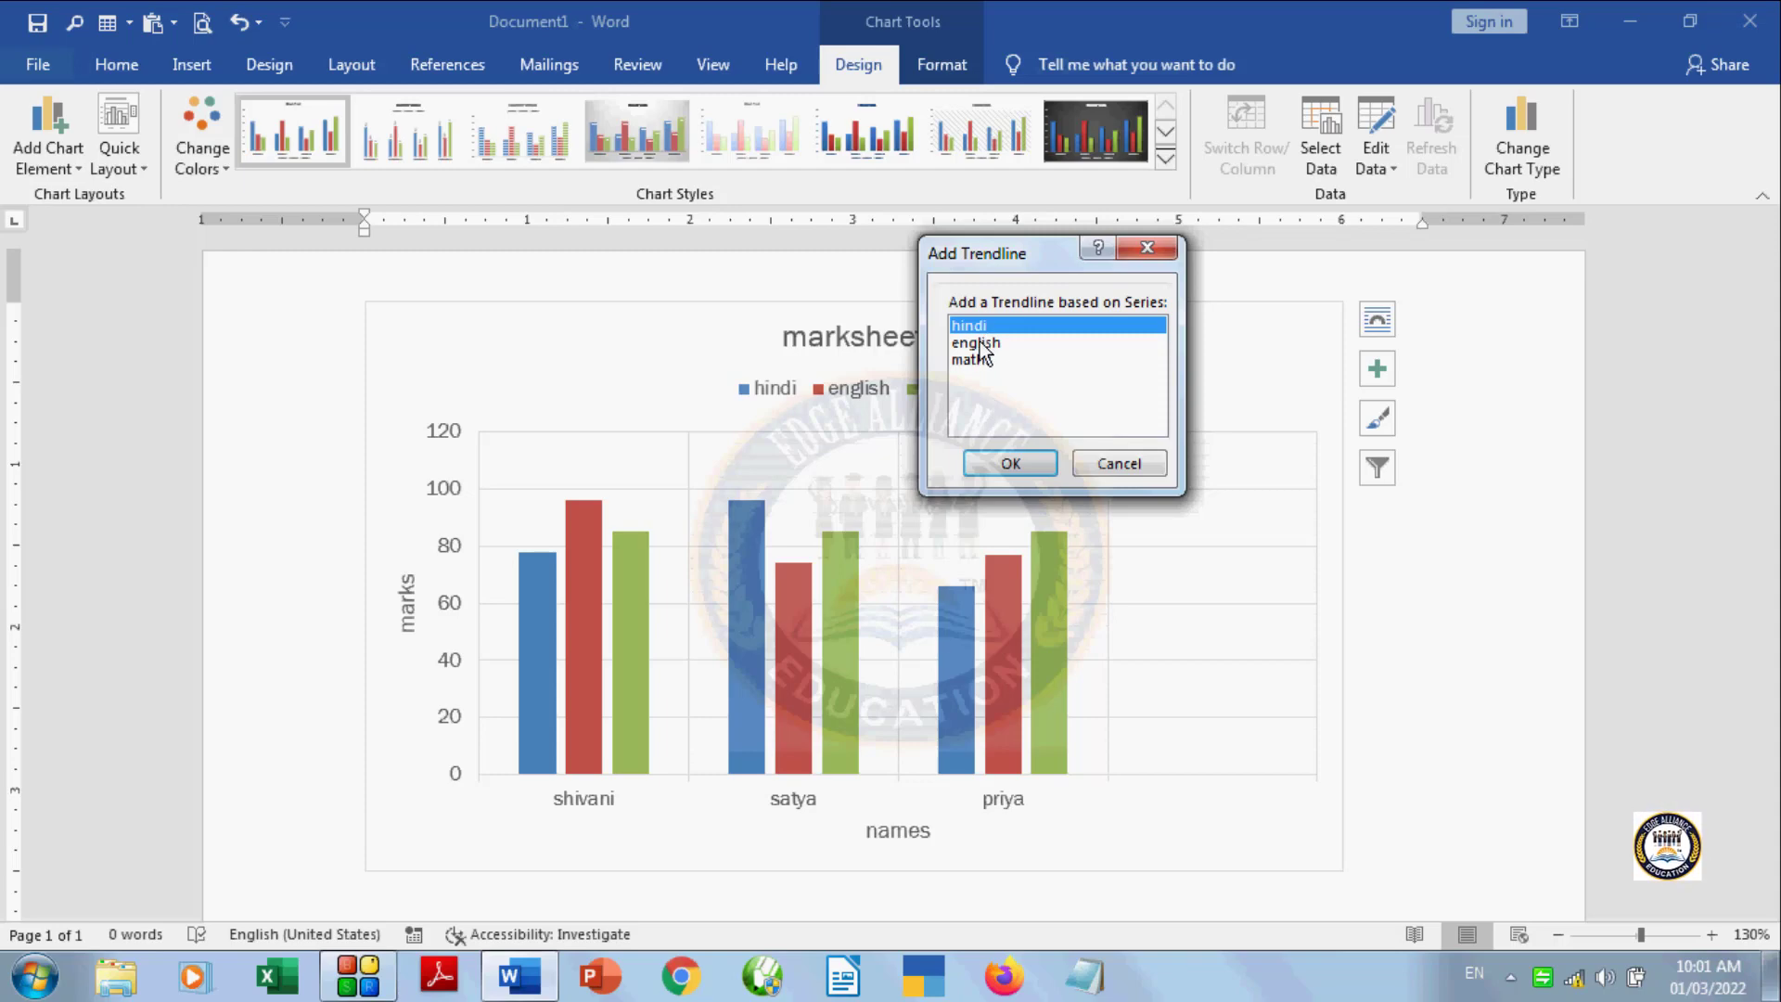
left_click(1011, 463)
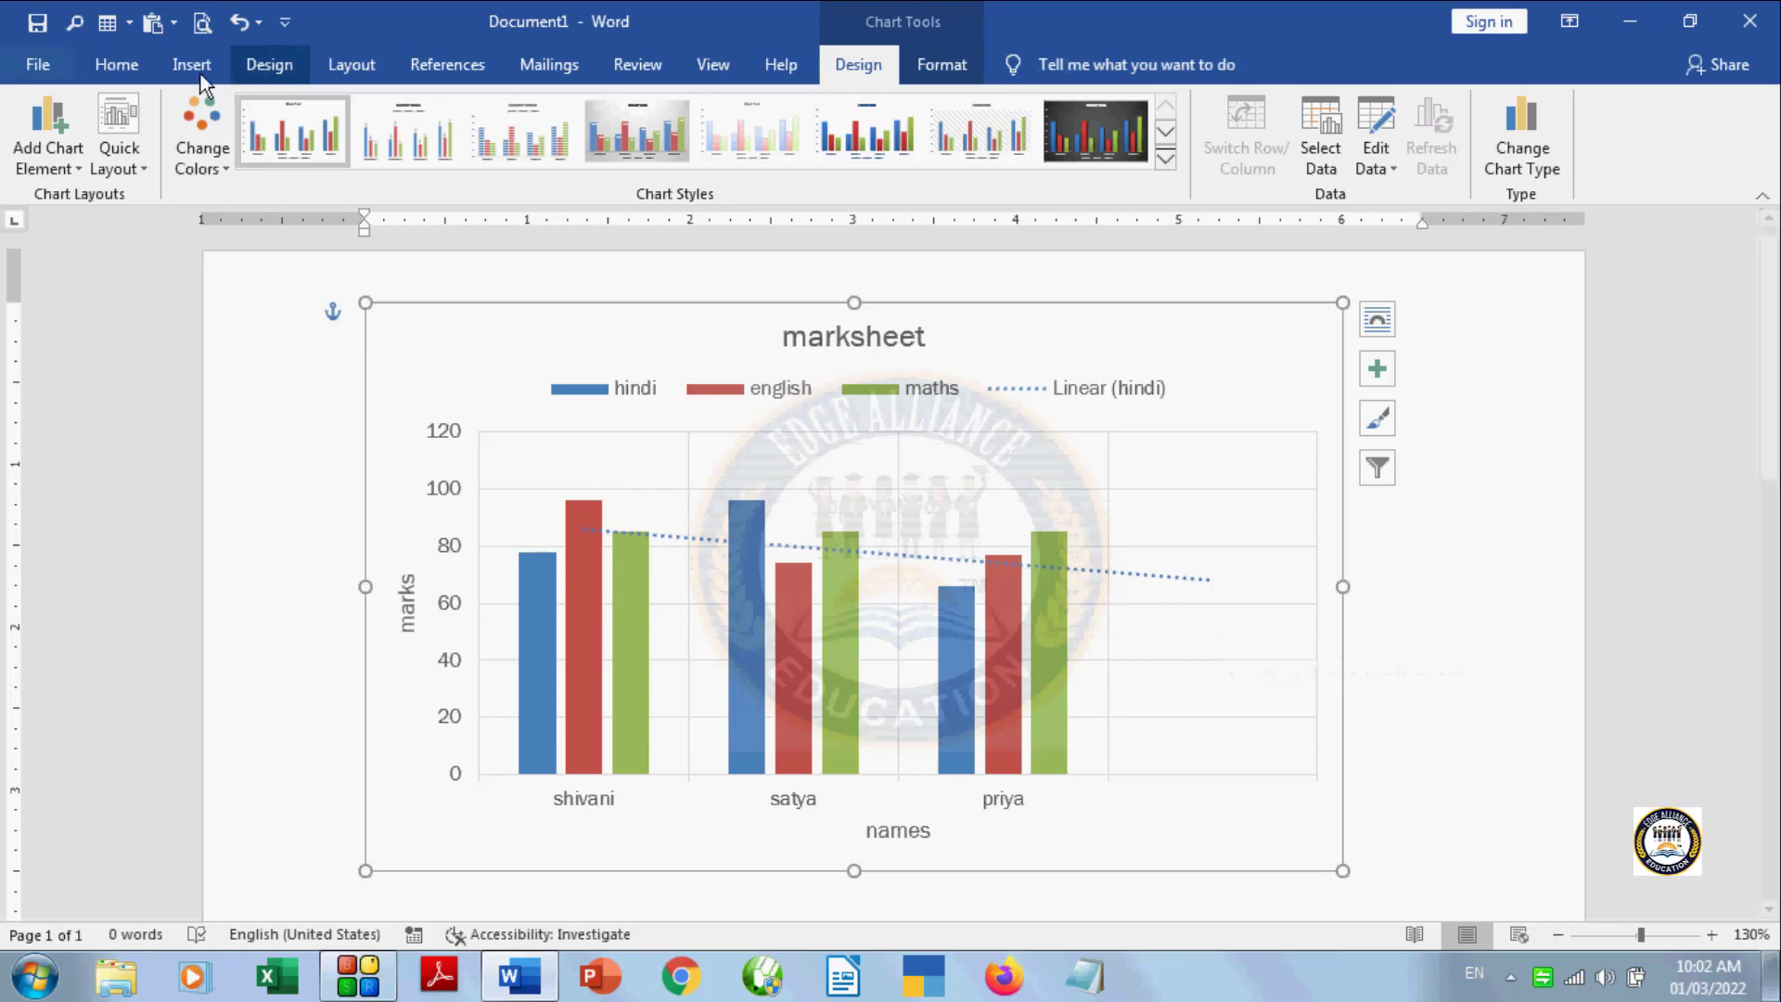
Step: Add an Exponential trendline based on the english series to the chart
left_click(47, 159)
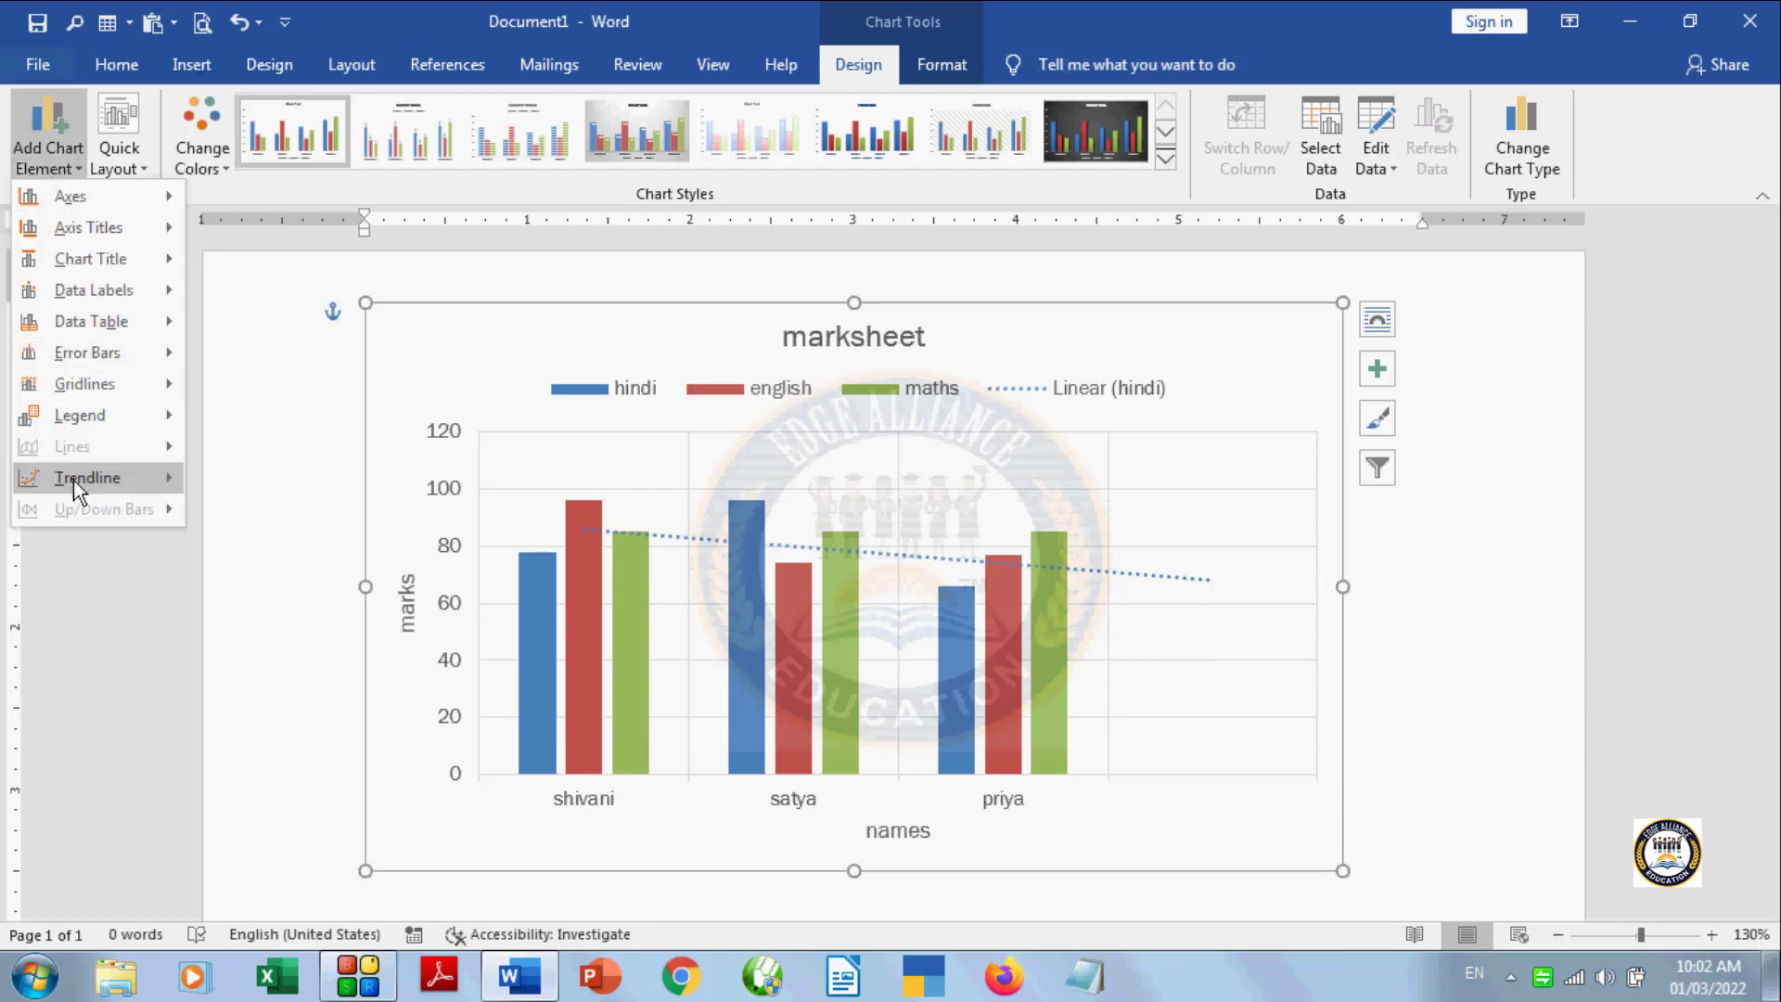
mouse_move(75, 480)
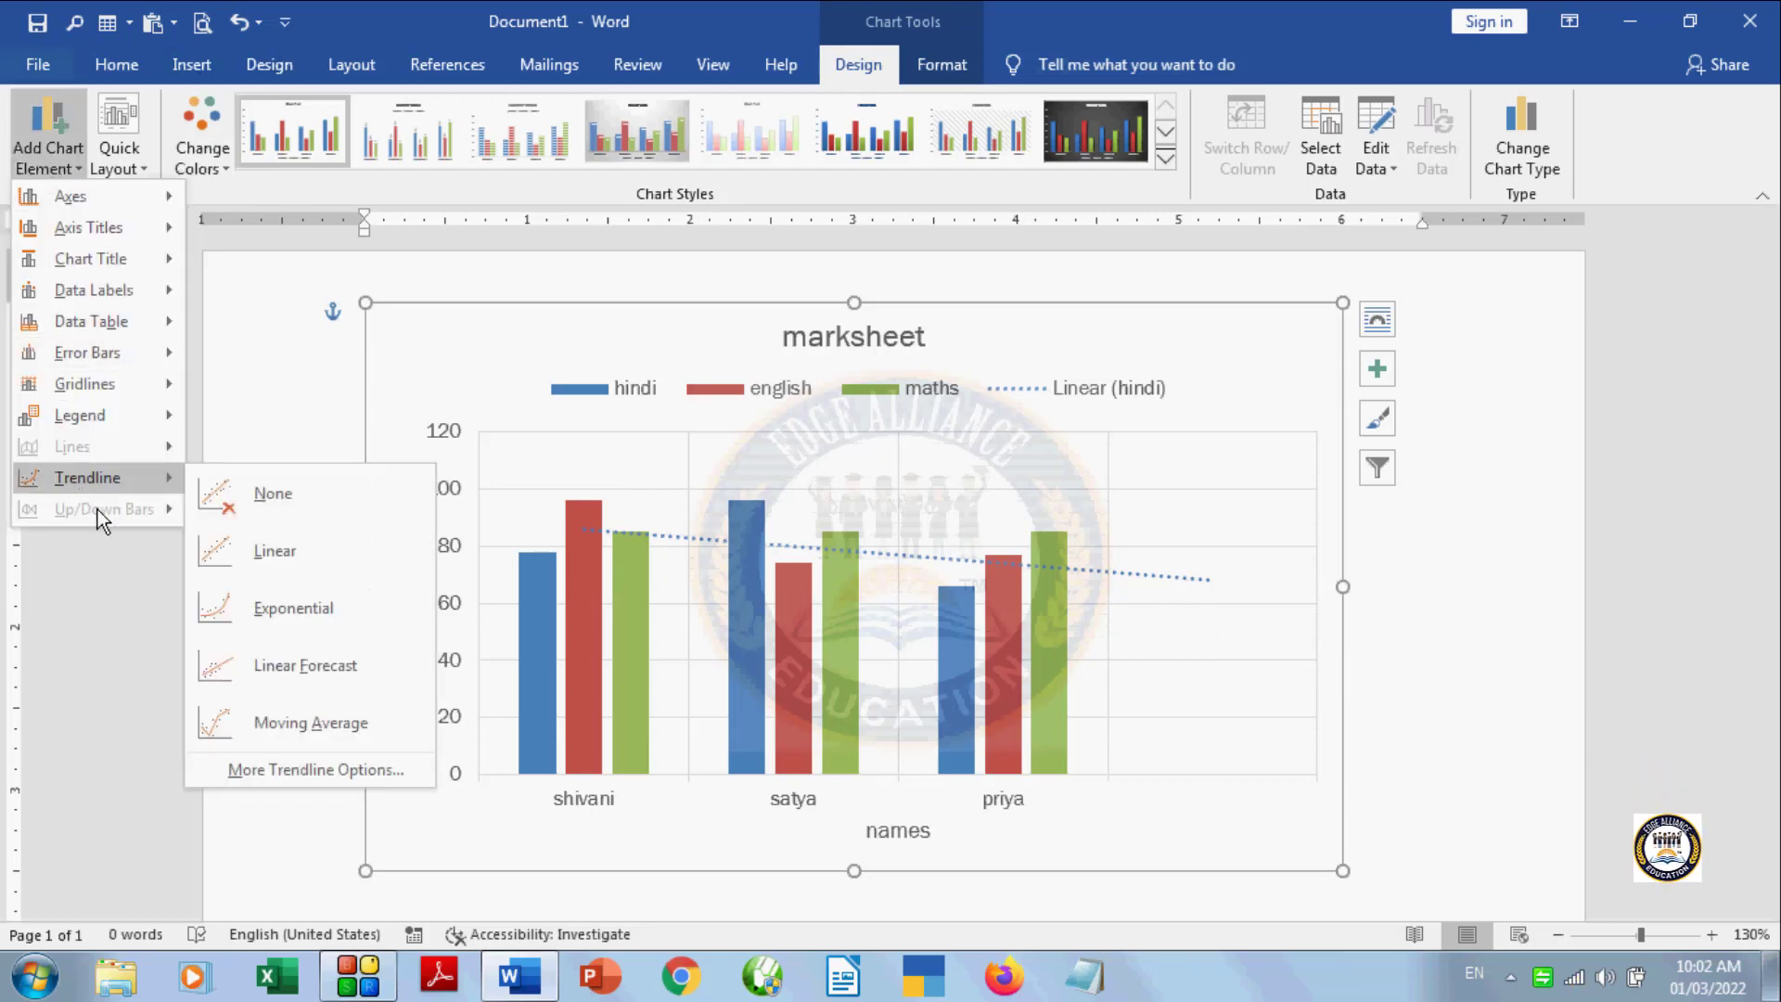
left_click(310, 611)
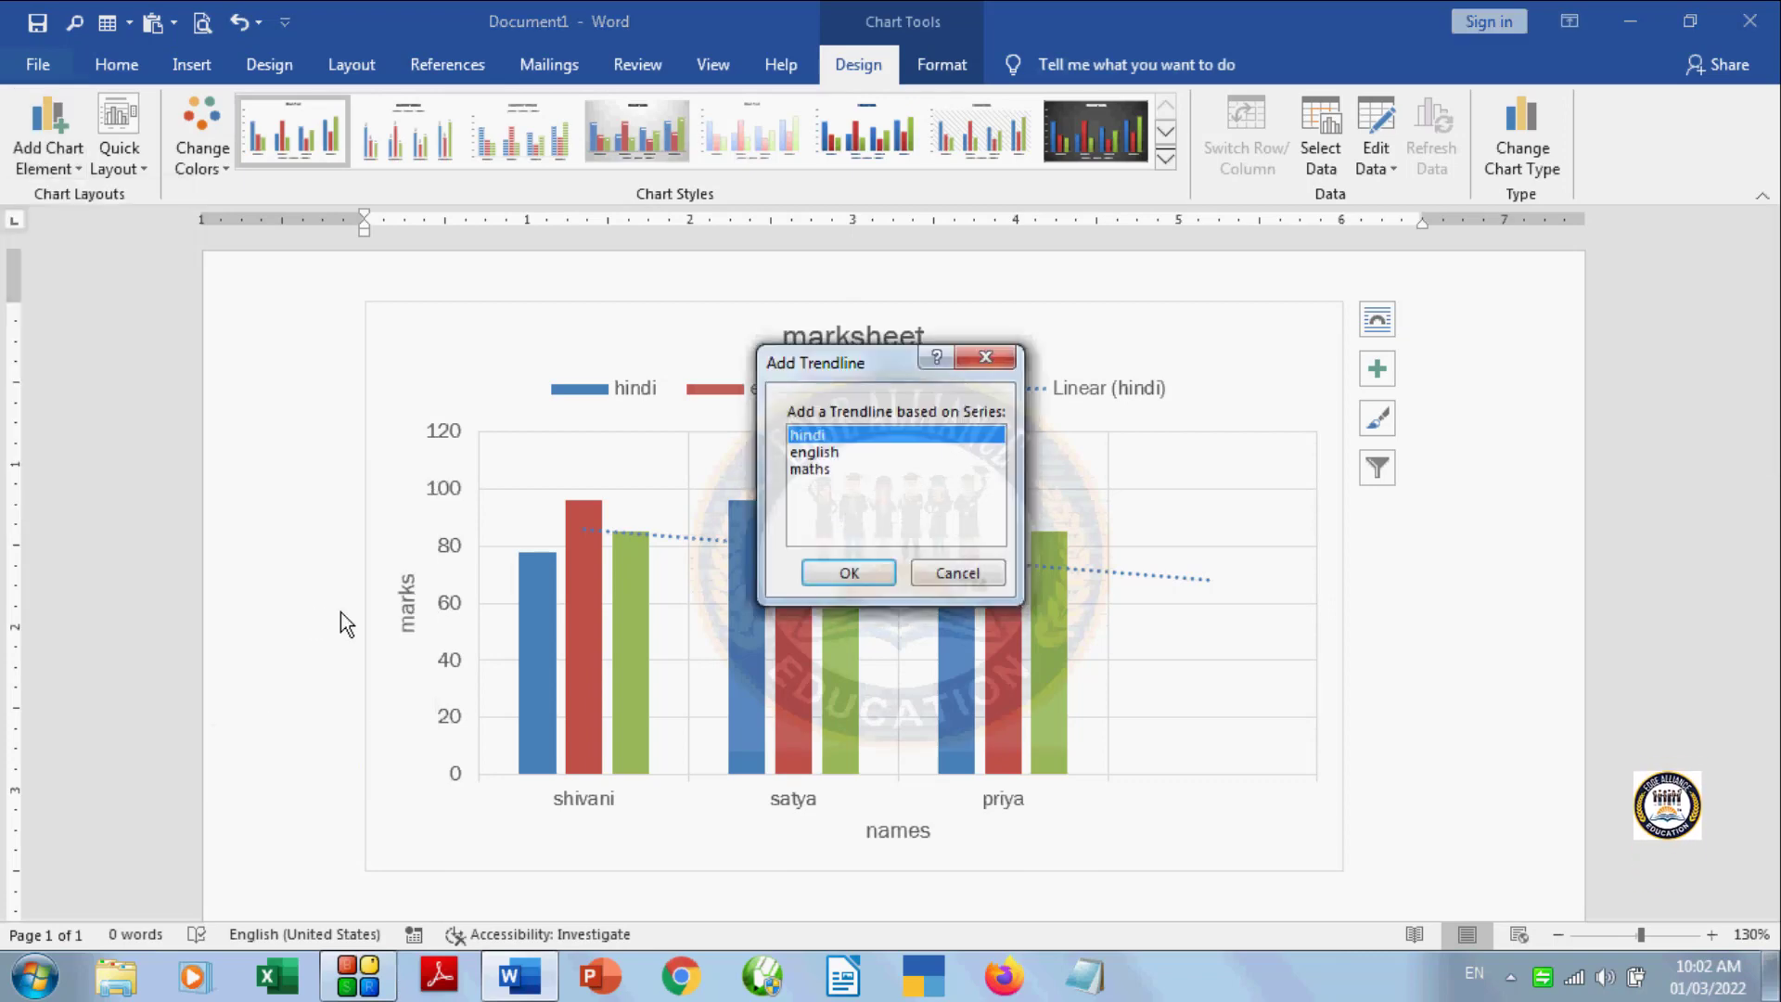
left_click(812, 470)
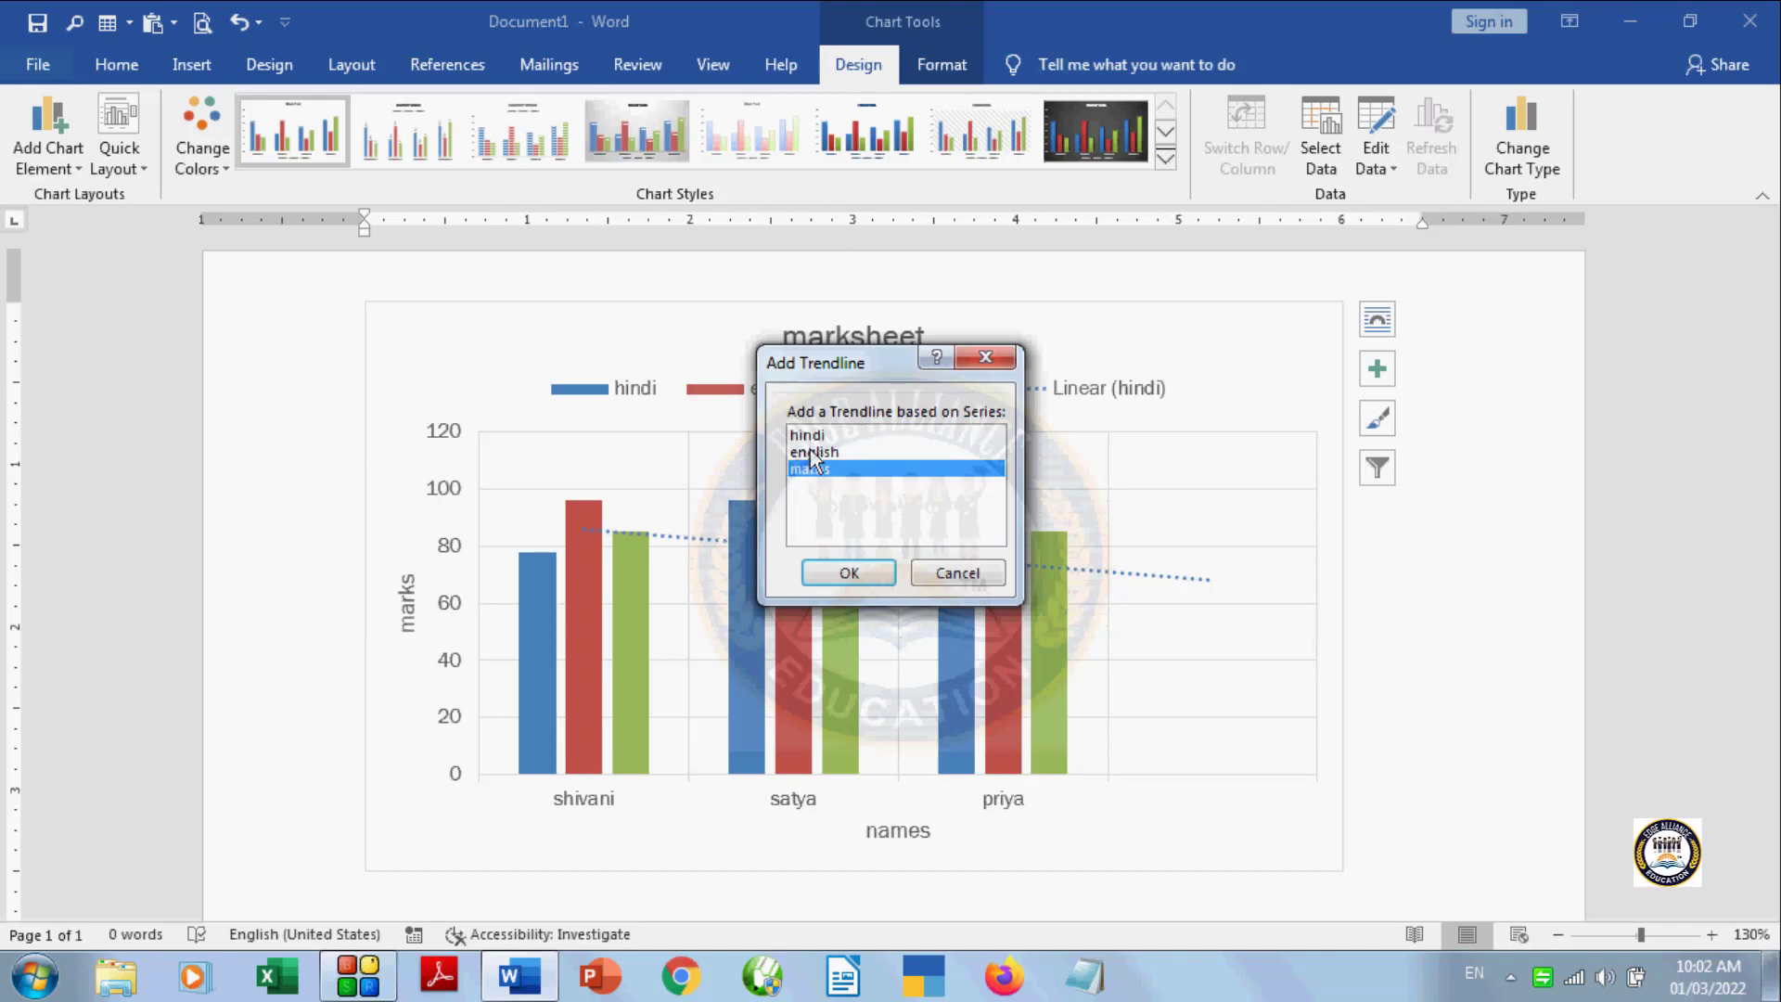
left_click(812, 455)
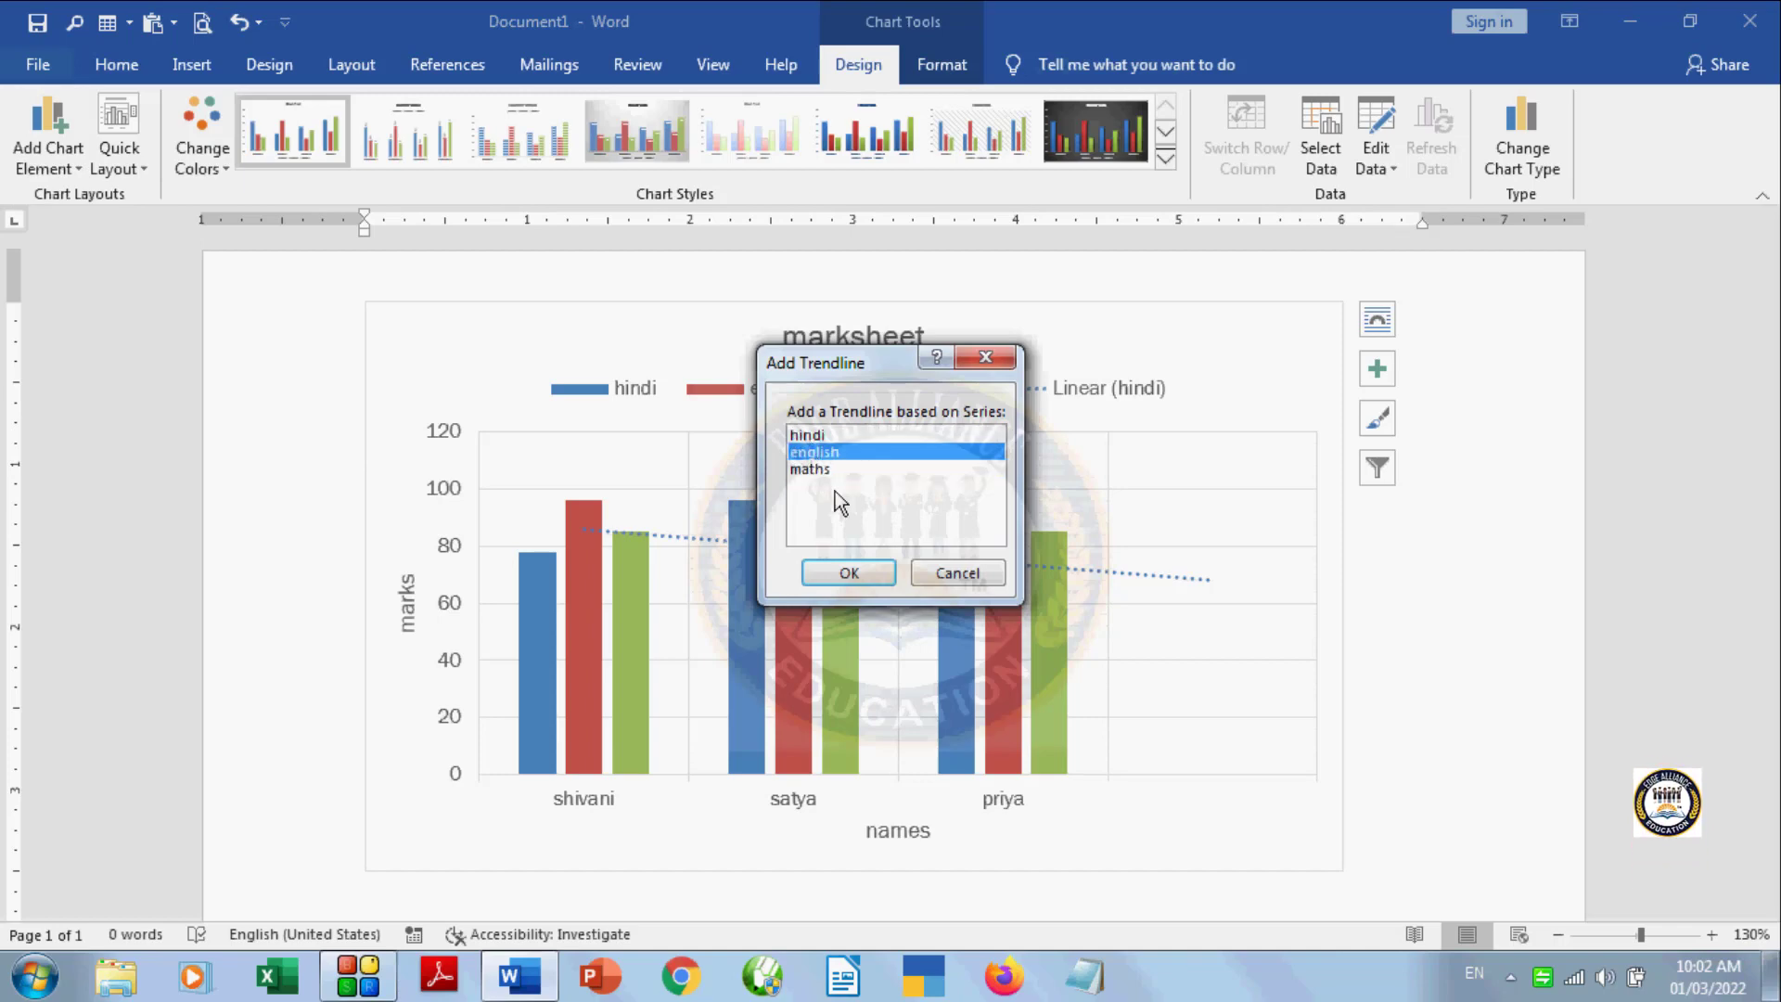
left_click(847, 572)
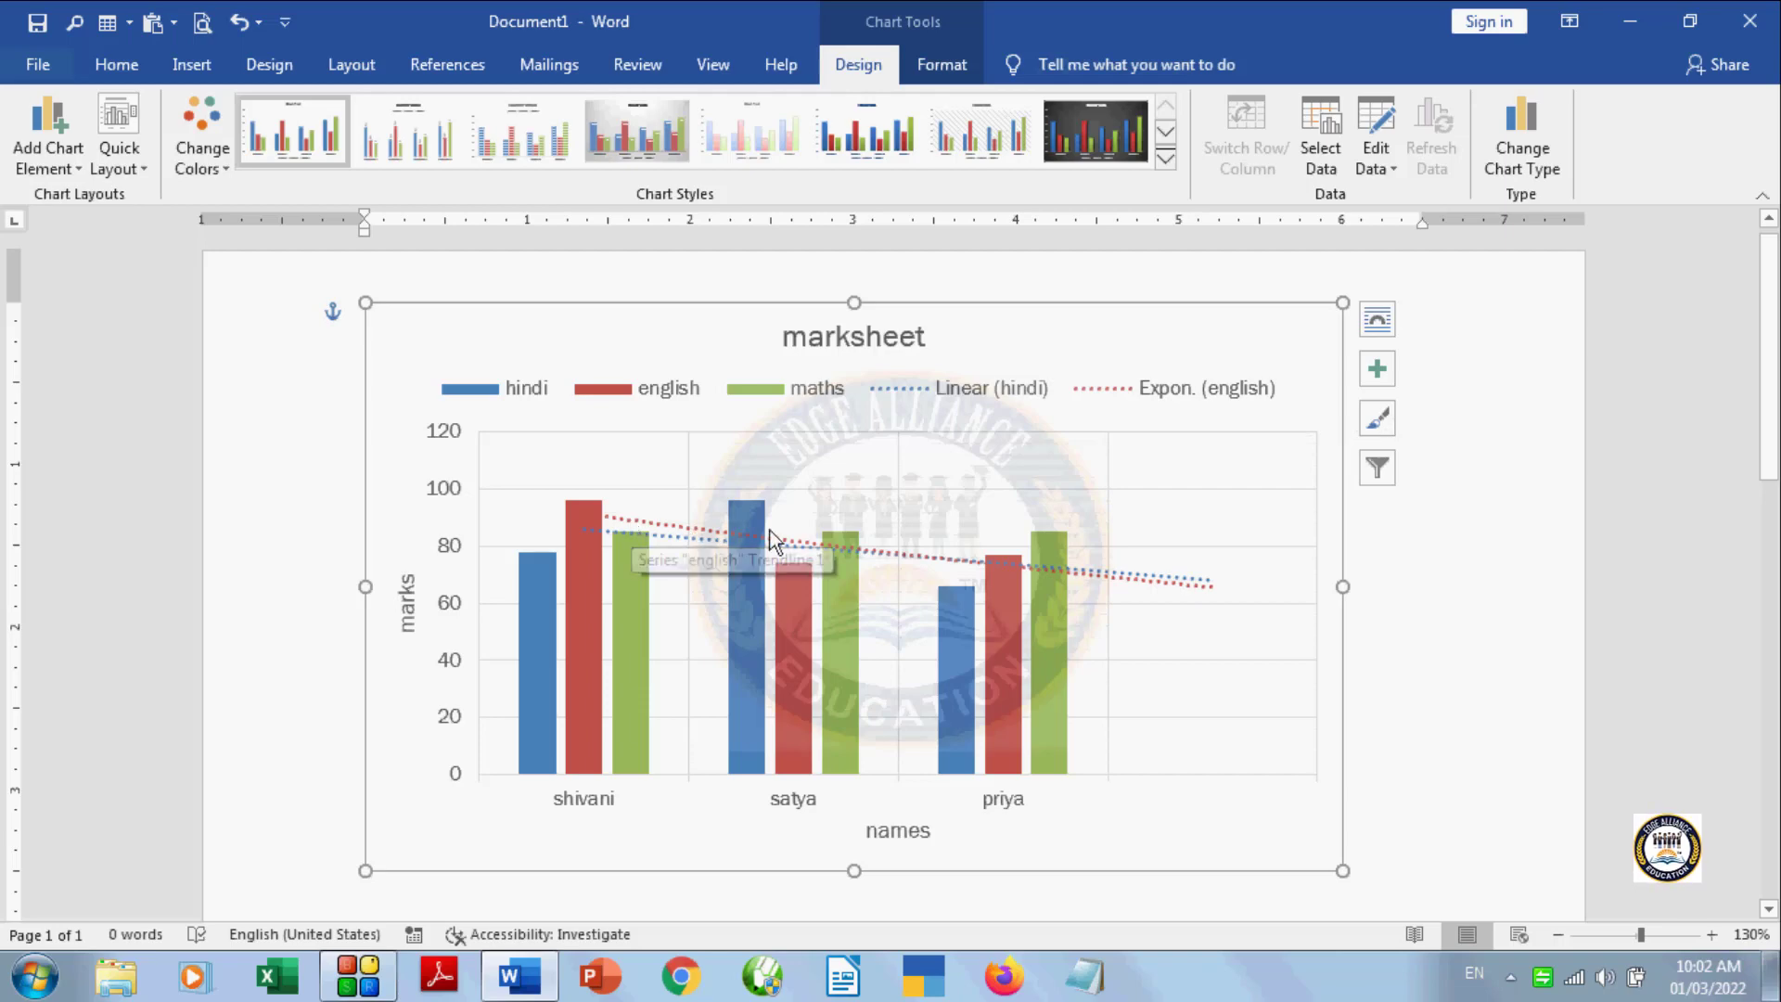
Step: Add a Linear Forecast trendline based on the maths series to the chart
left_click(56, 146)
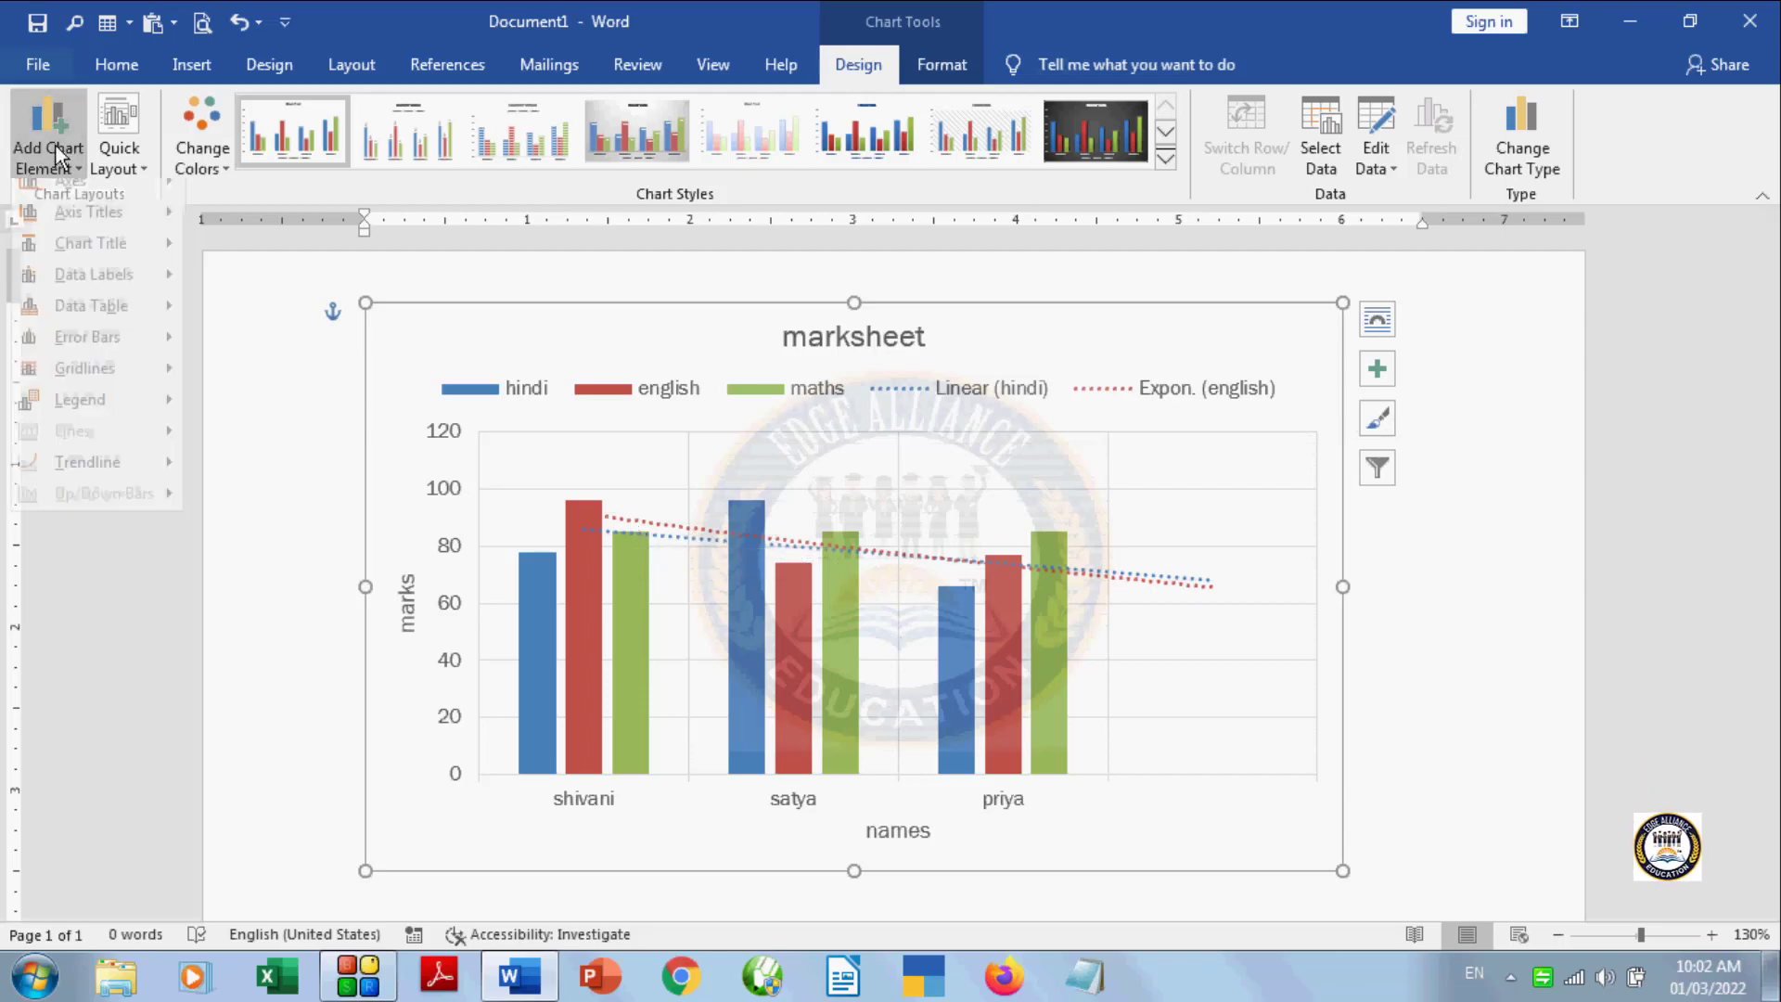
mouse_move(141, 490)
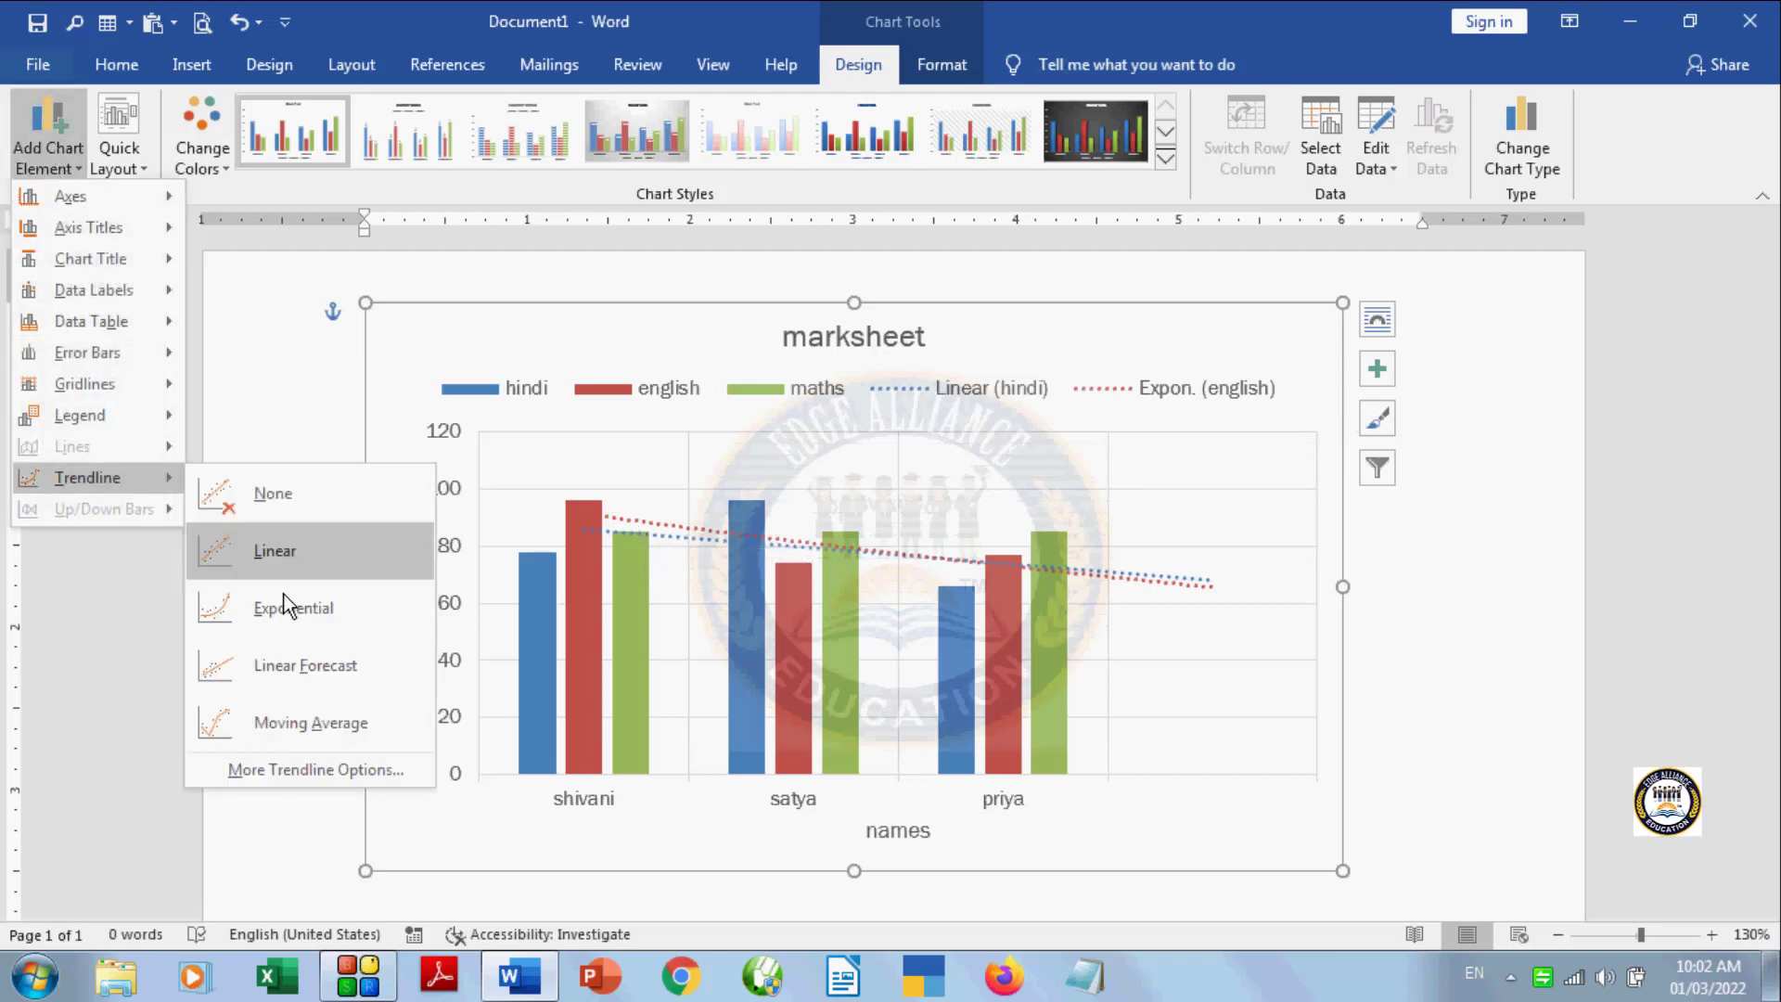
left_click(309, 666)
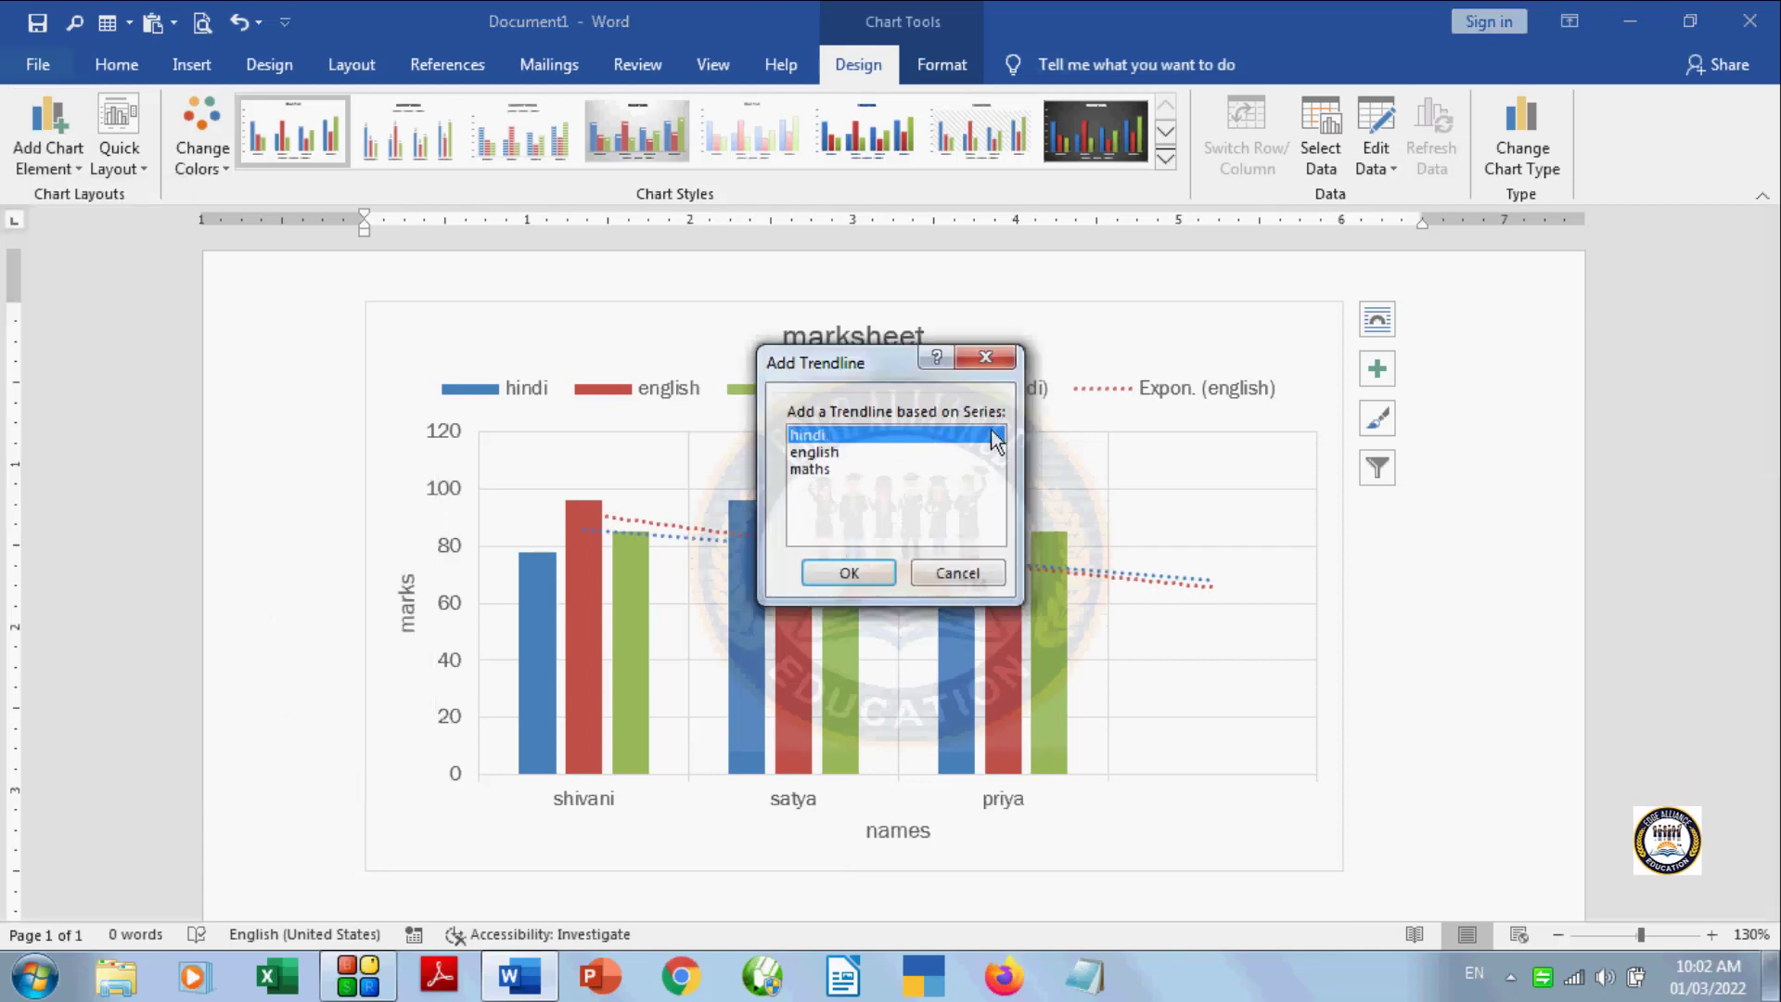
left_click(815, 469)
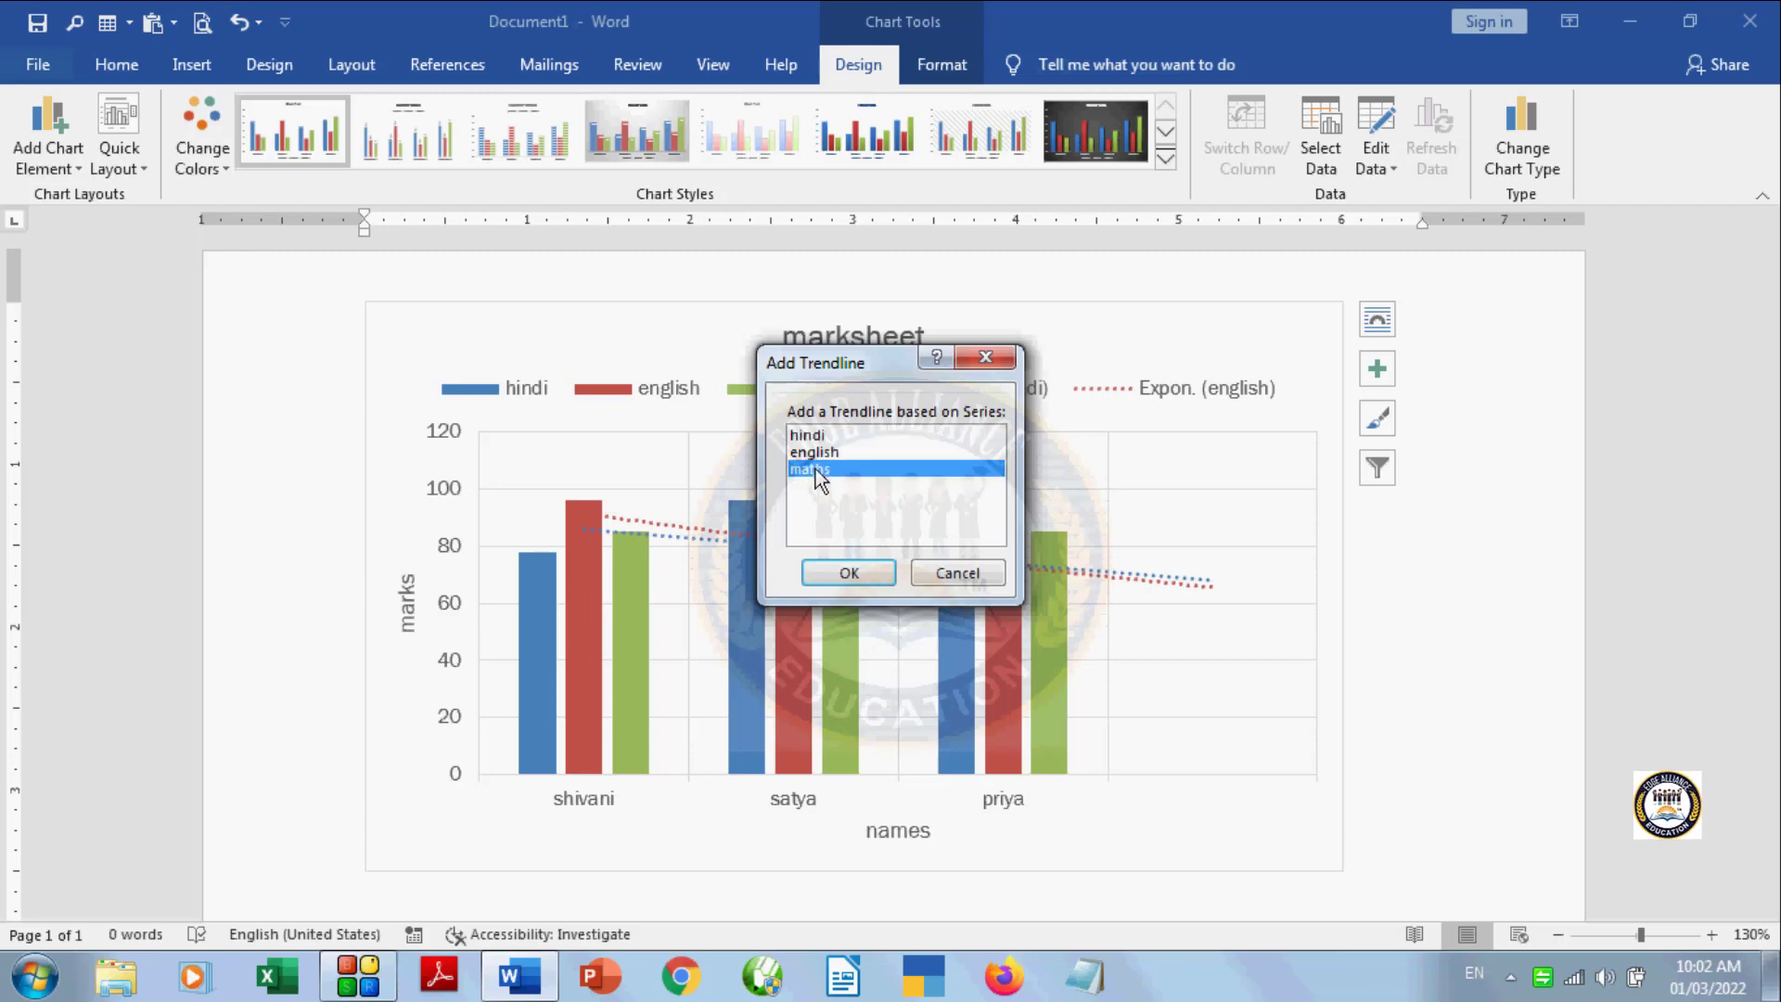
left_click(849, 574)
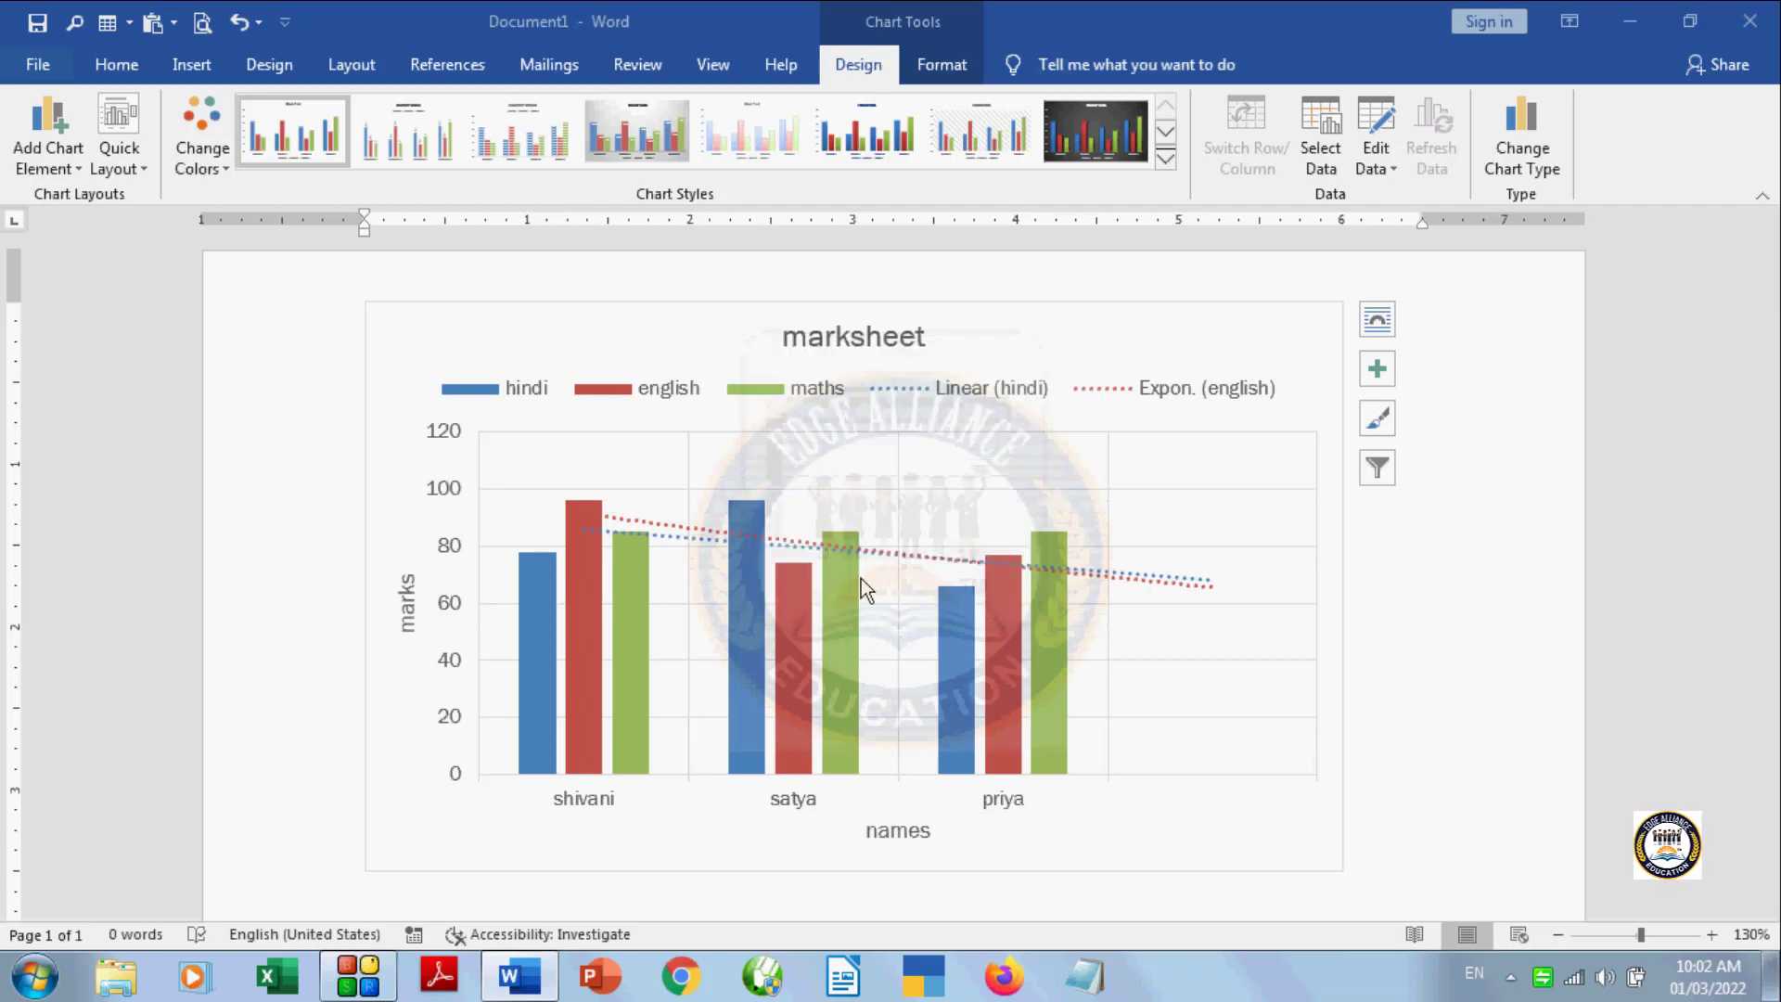
Step: Remove all trendlines from the chart by setting Trendline to None
left_click(54, 171)
mouse_move(102, 482)
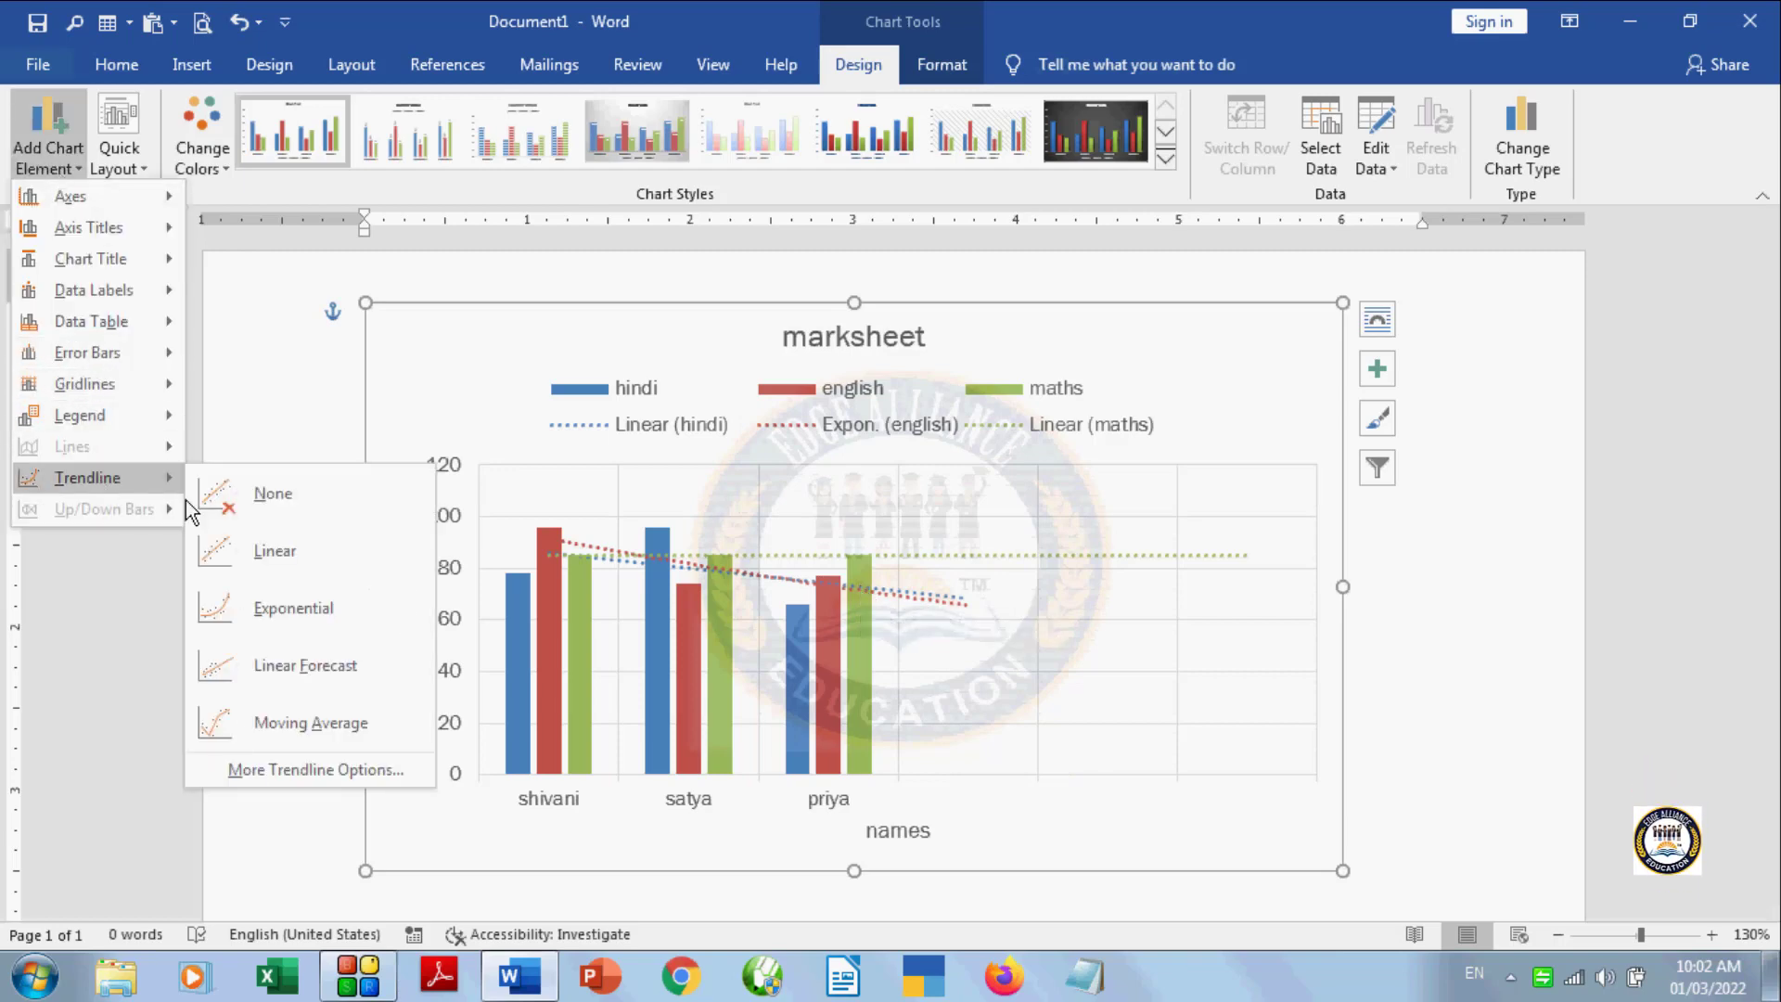
left_click(267, 502)
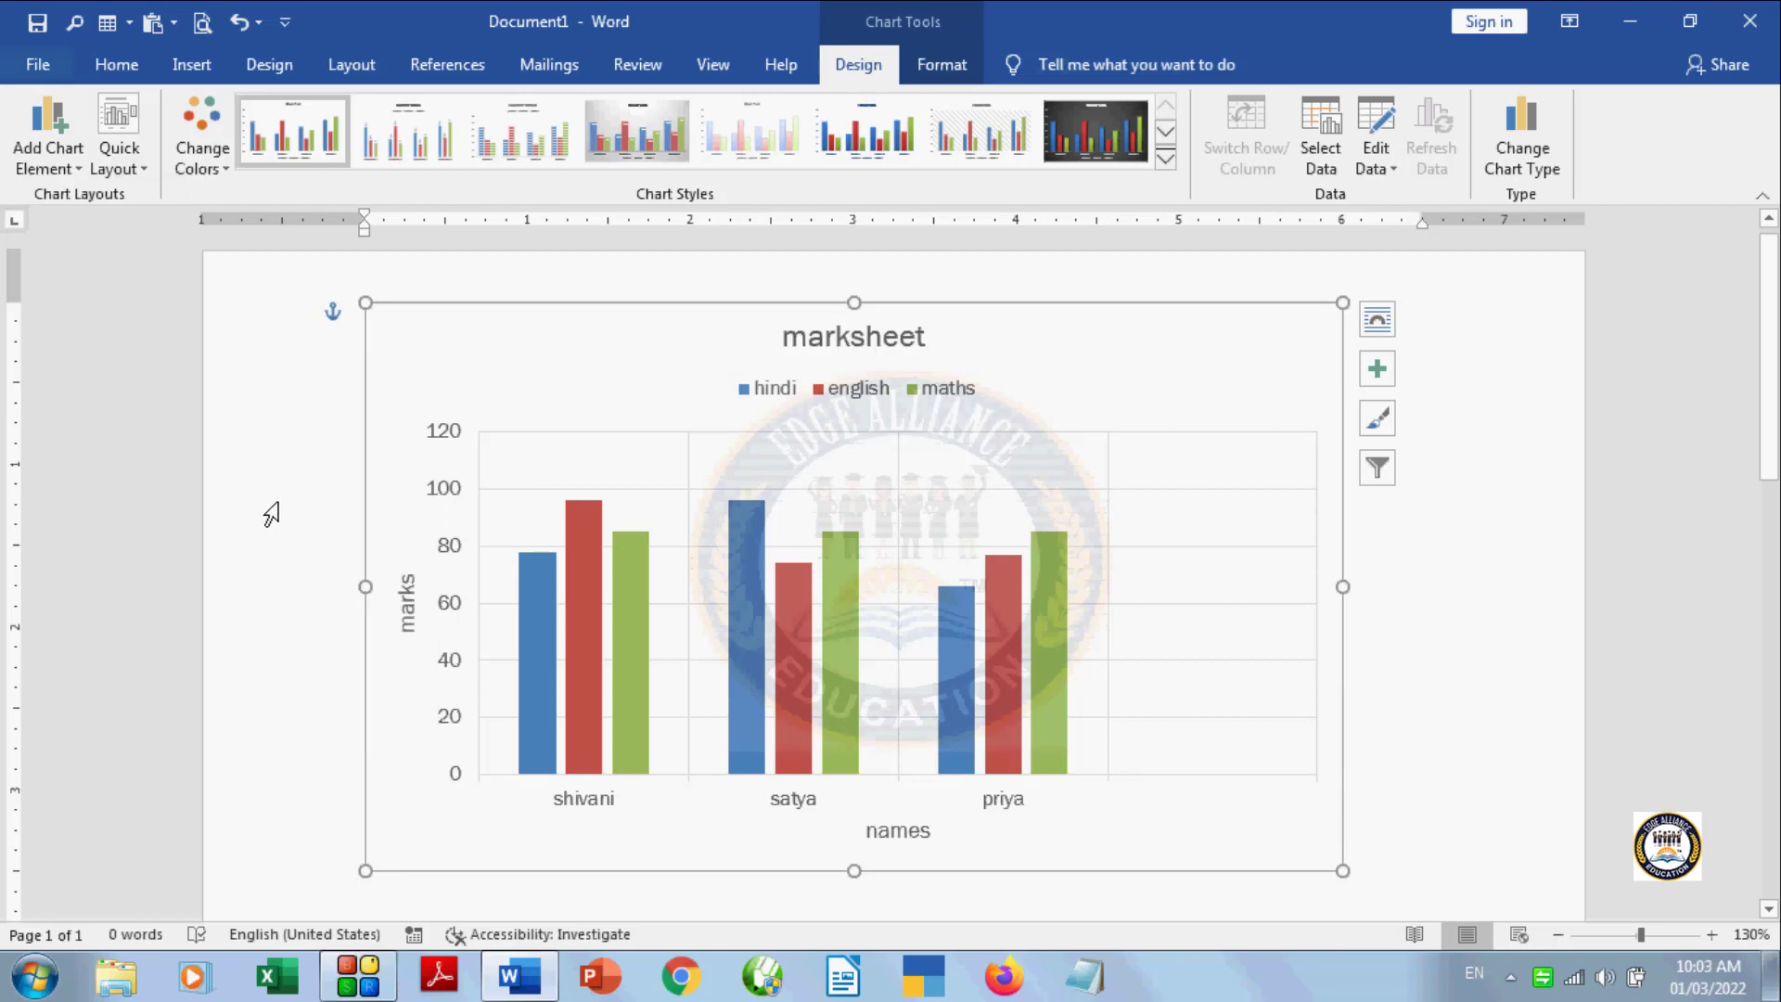
Step: Apply the first Quick Layout to the marksheet chart
left_click(147, 170)
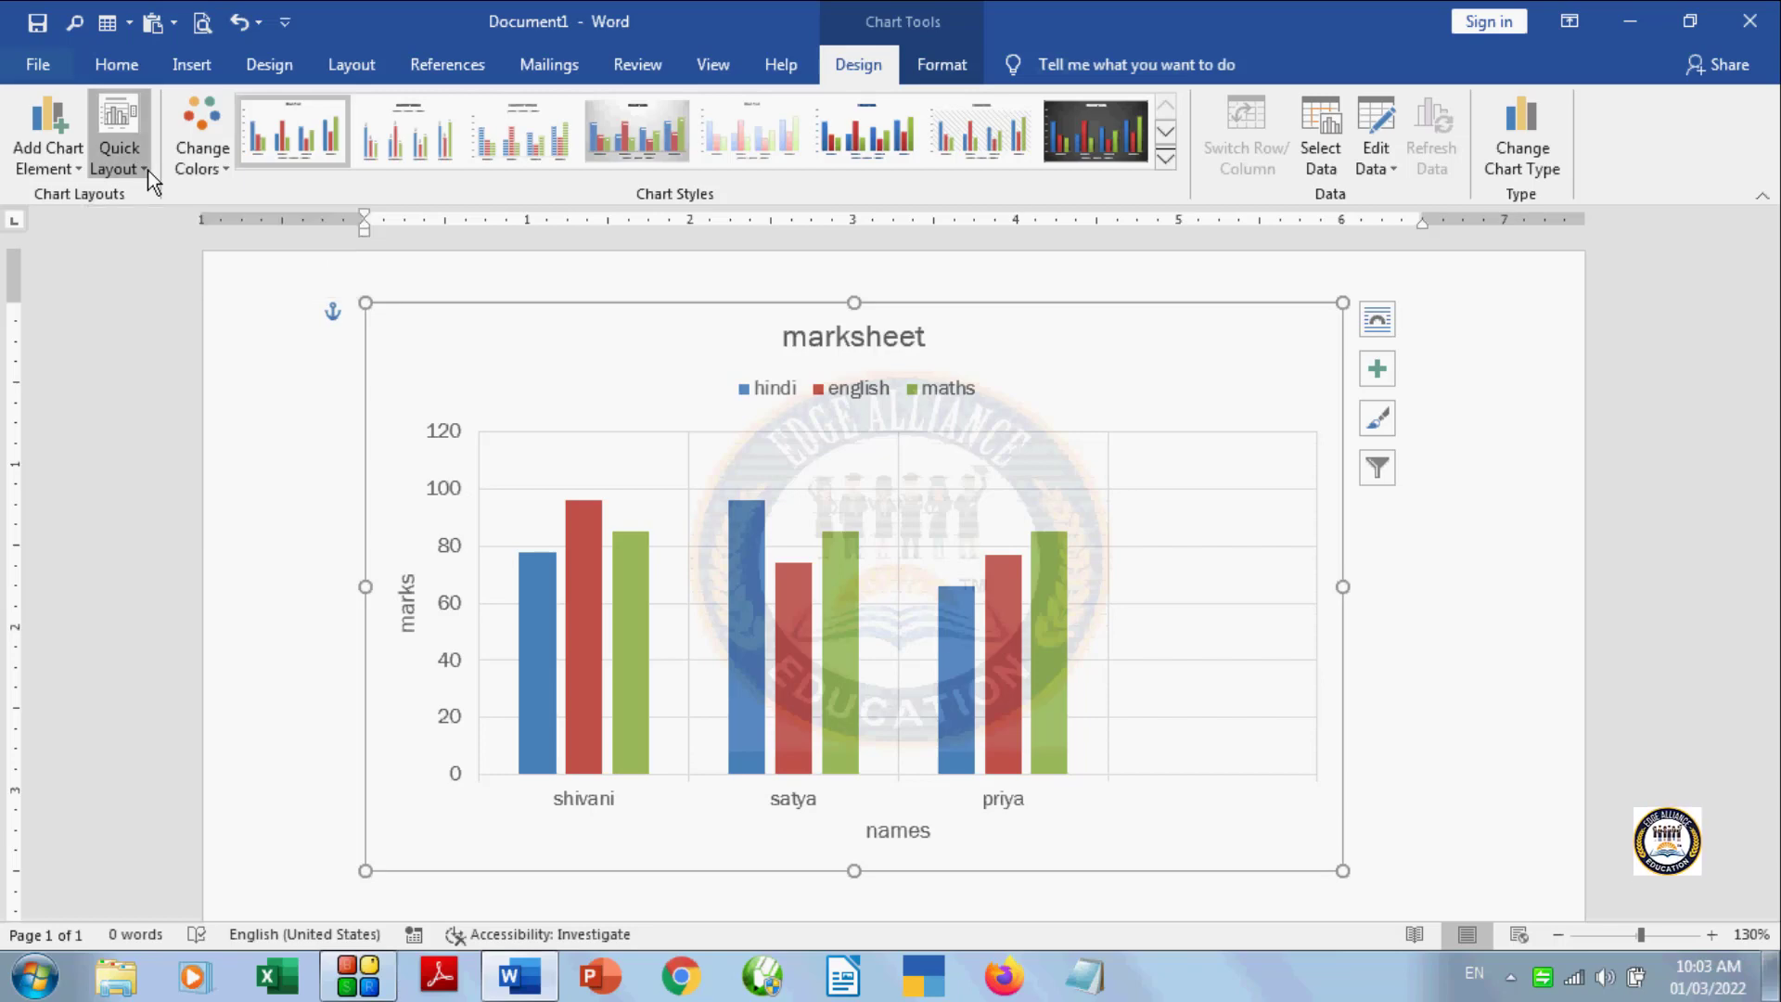
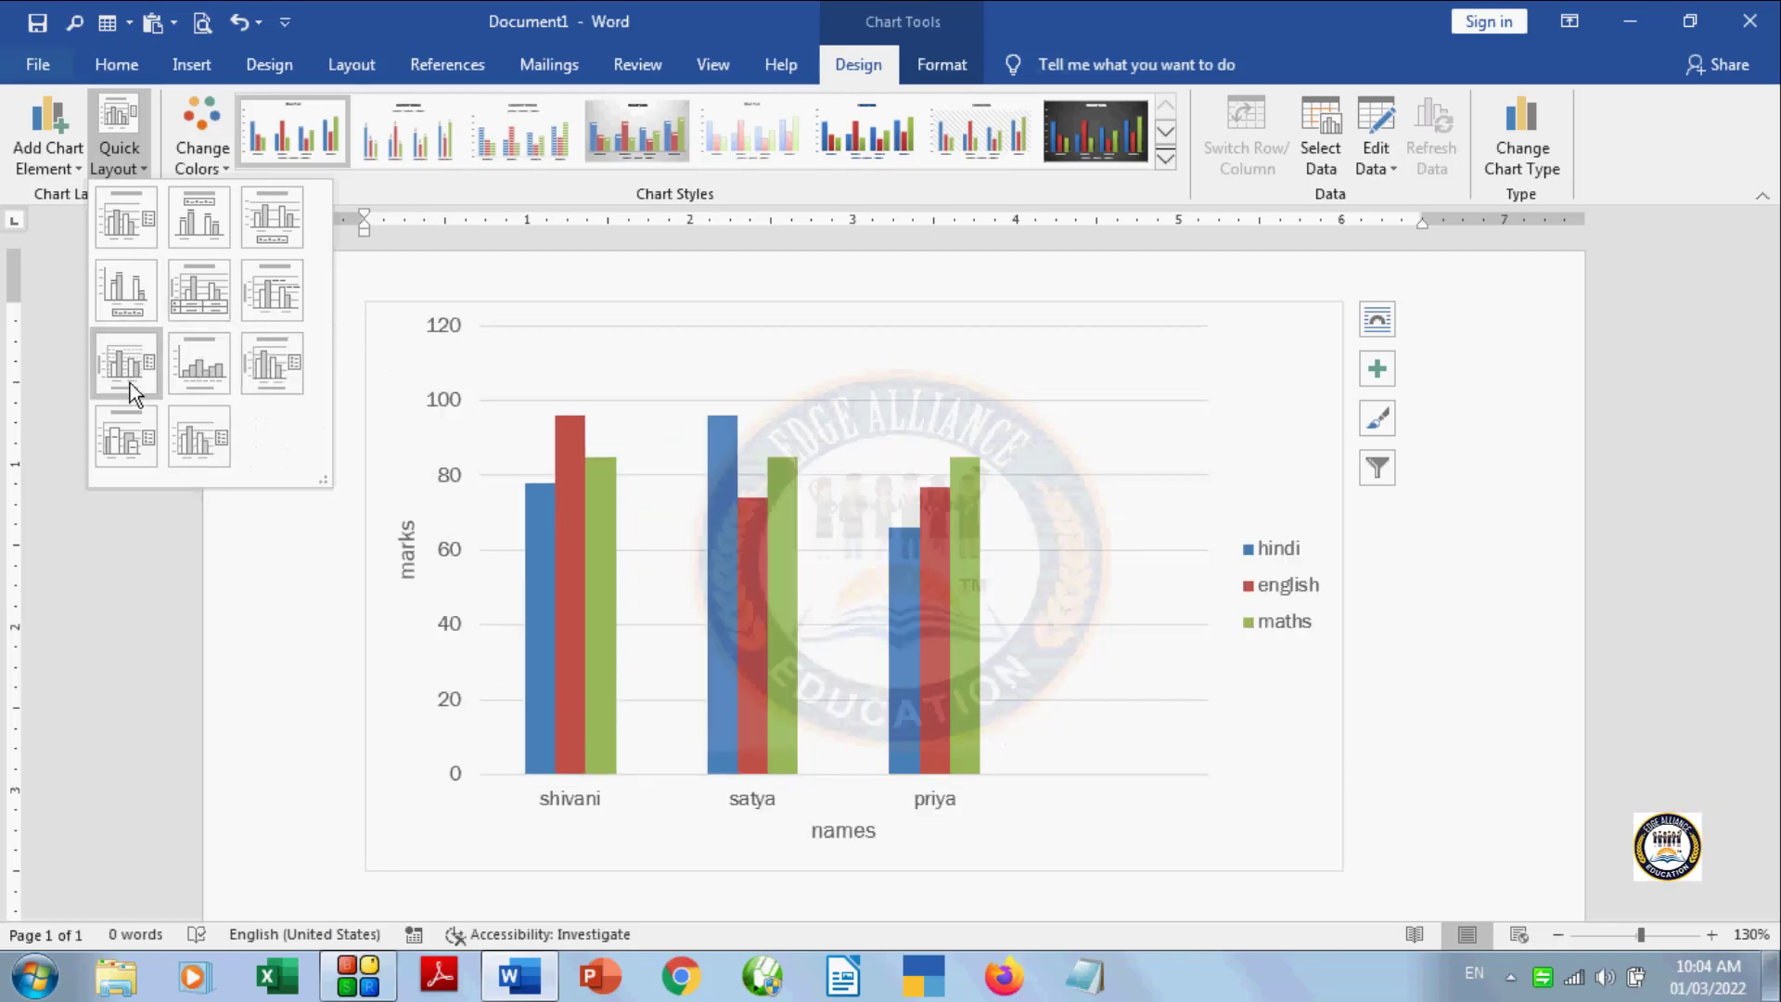
left_click(137, 240)
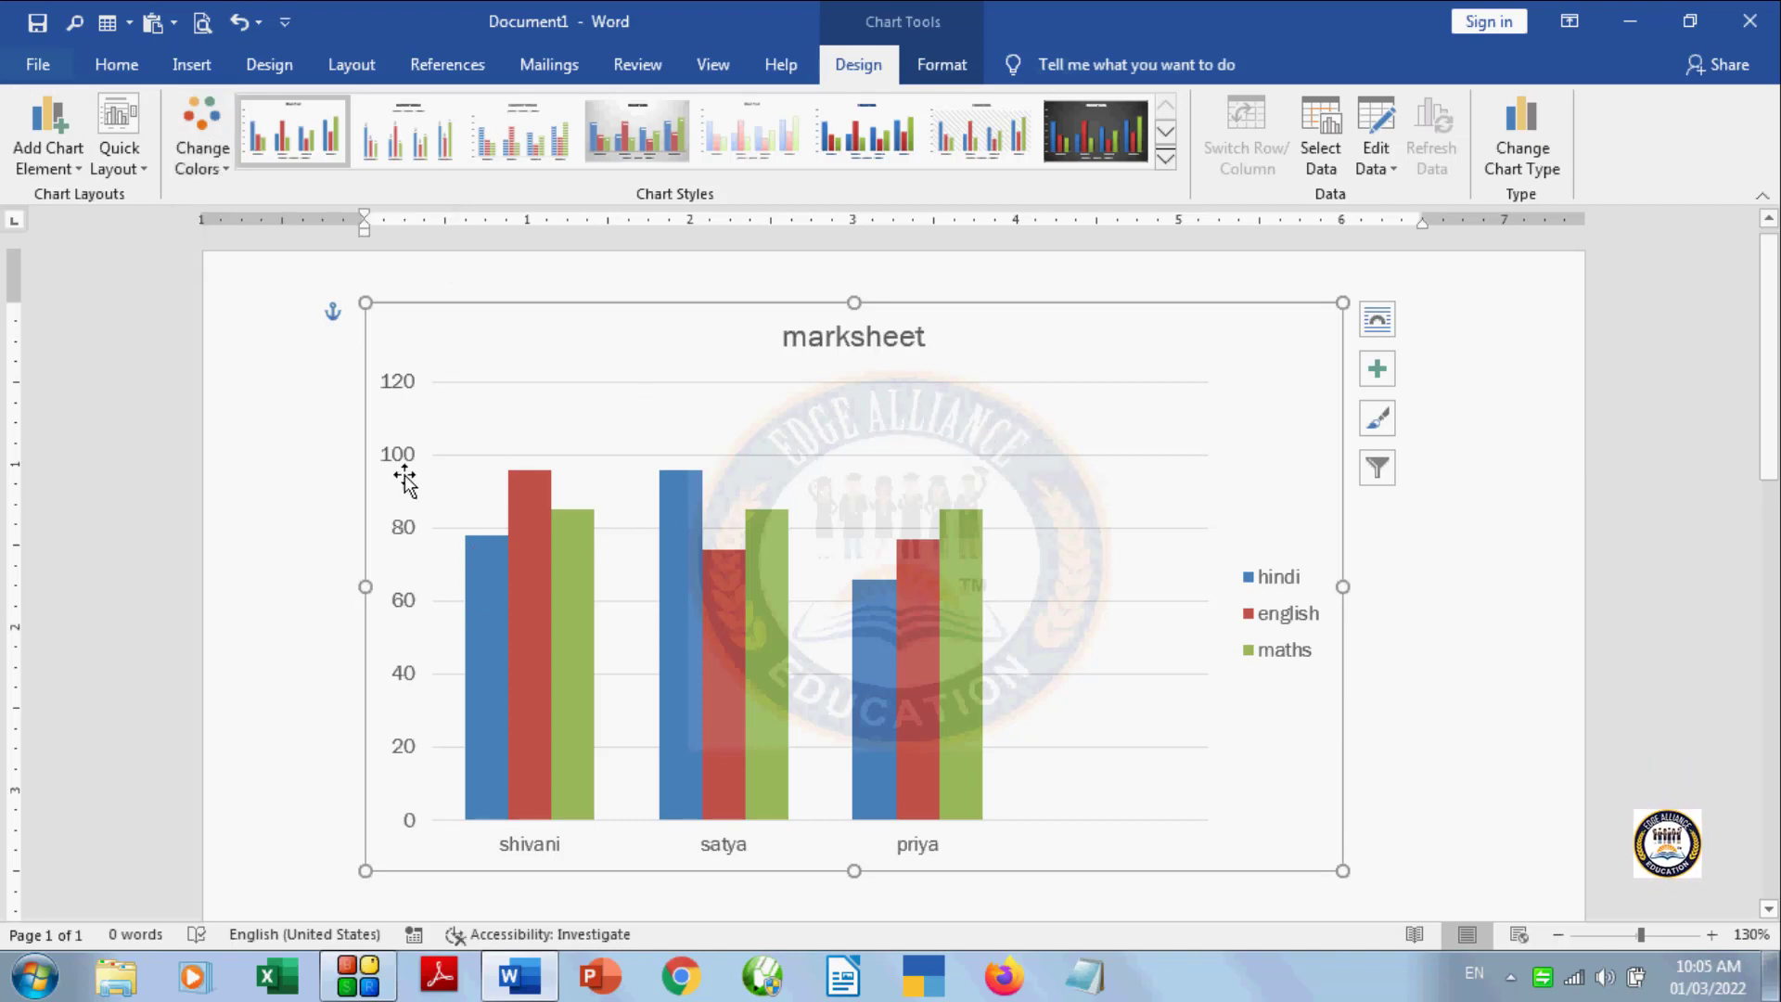
Step: Recolor the chart with the fourth Colorful palette, starting with orange, and apply chart Style 6
left_click(213, 156)
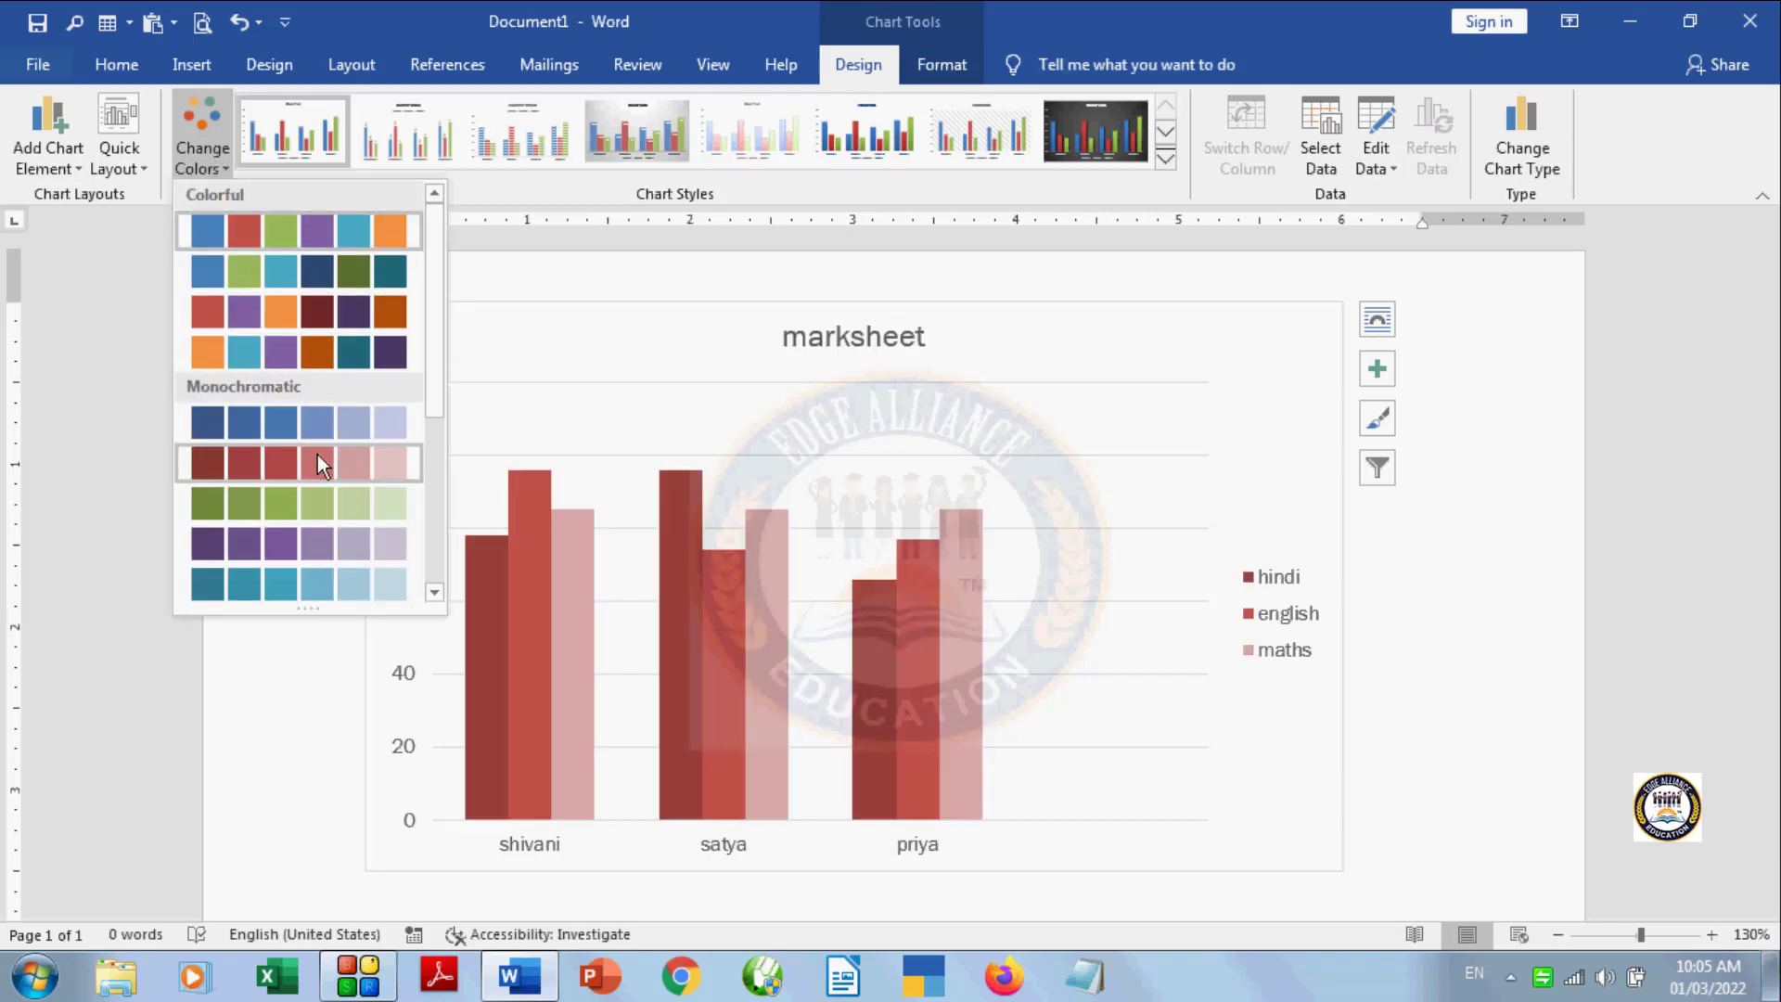
left_click(255, 355)
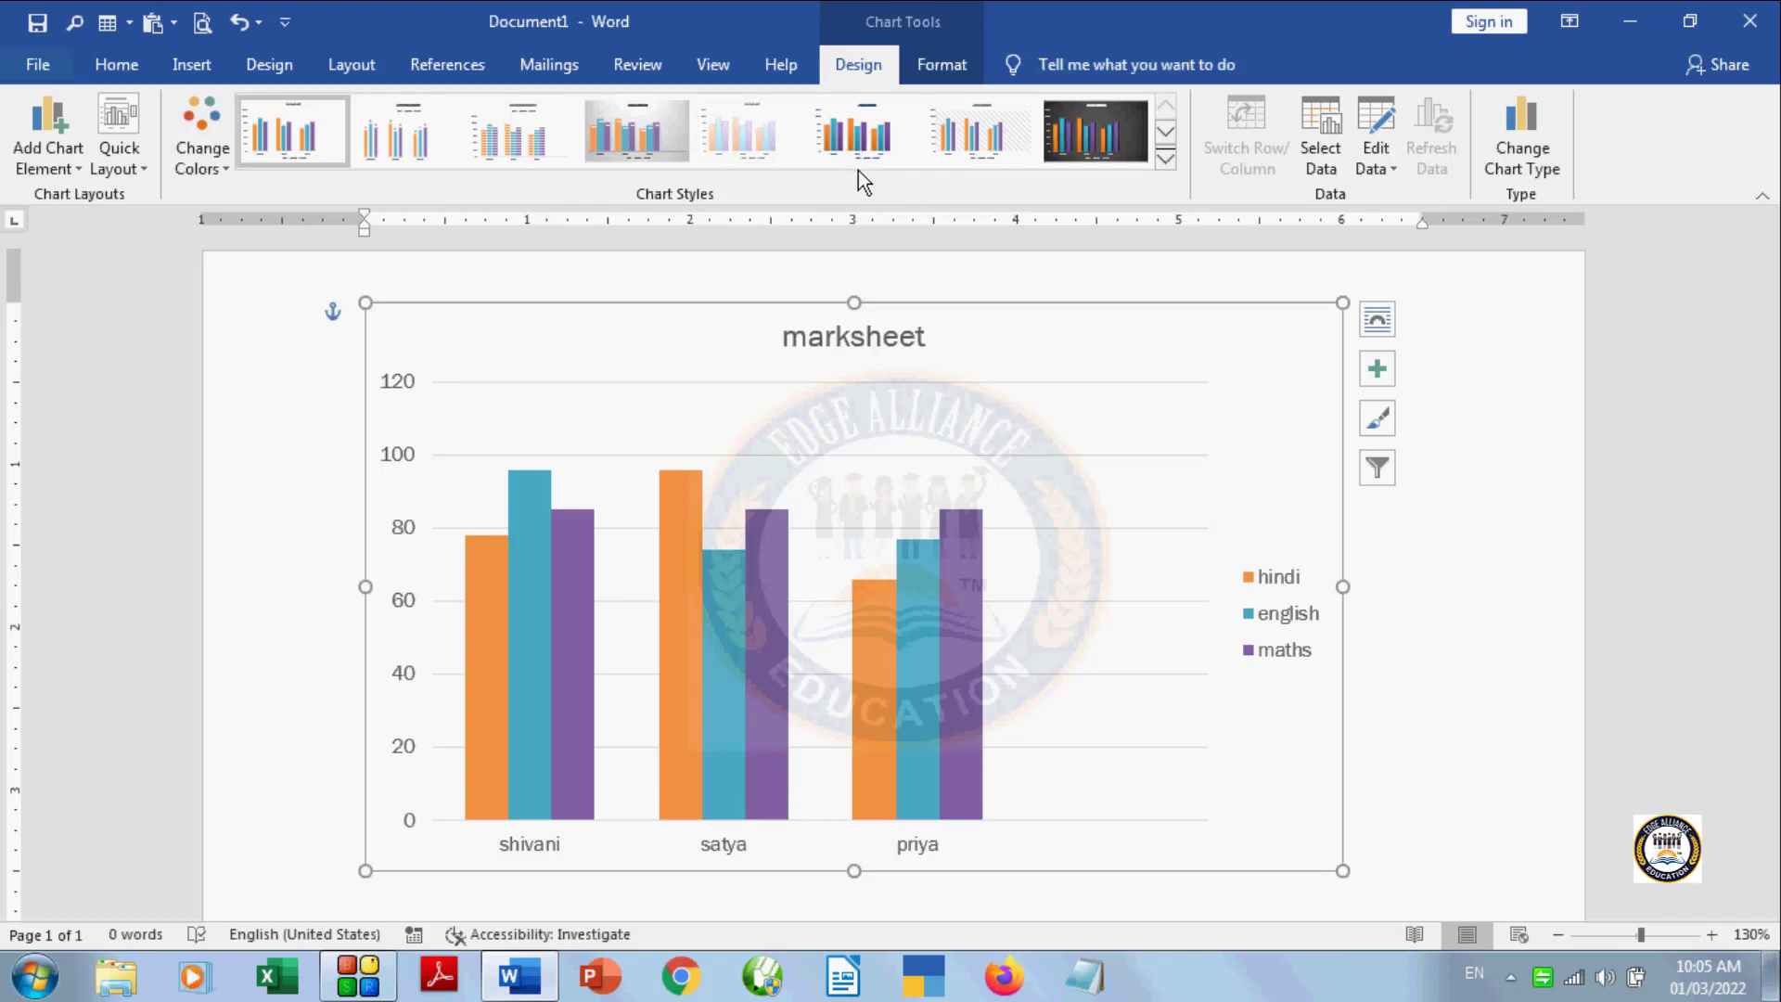
left_click(1163, 159)
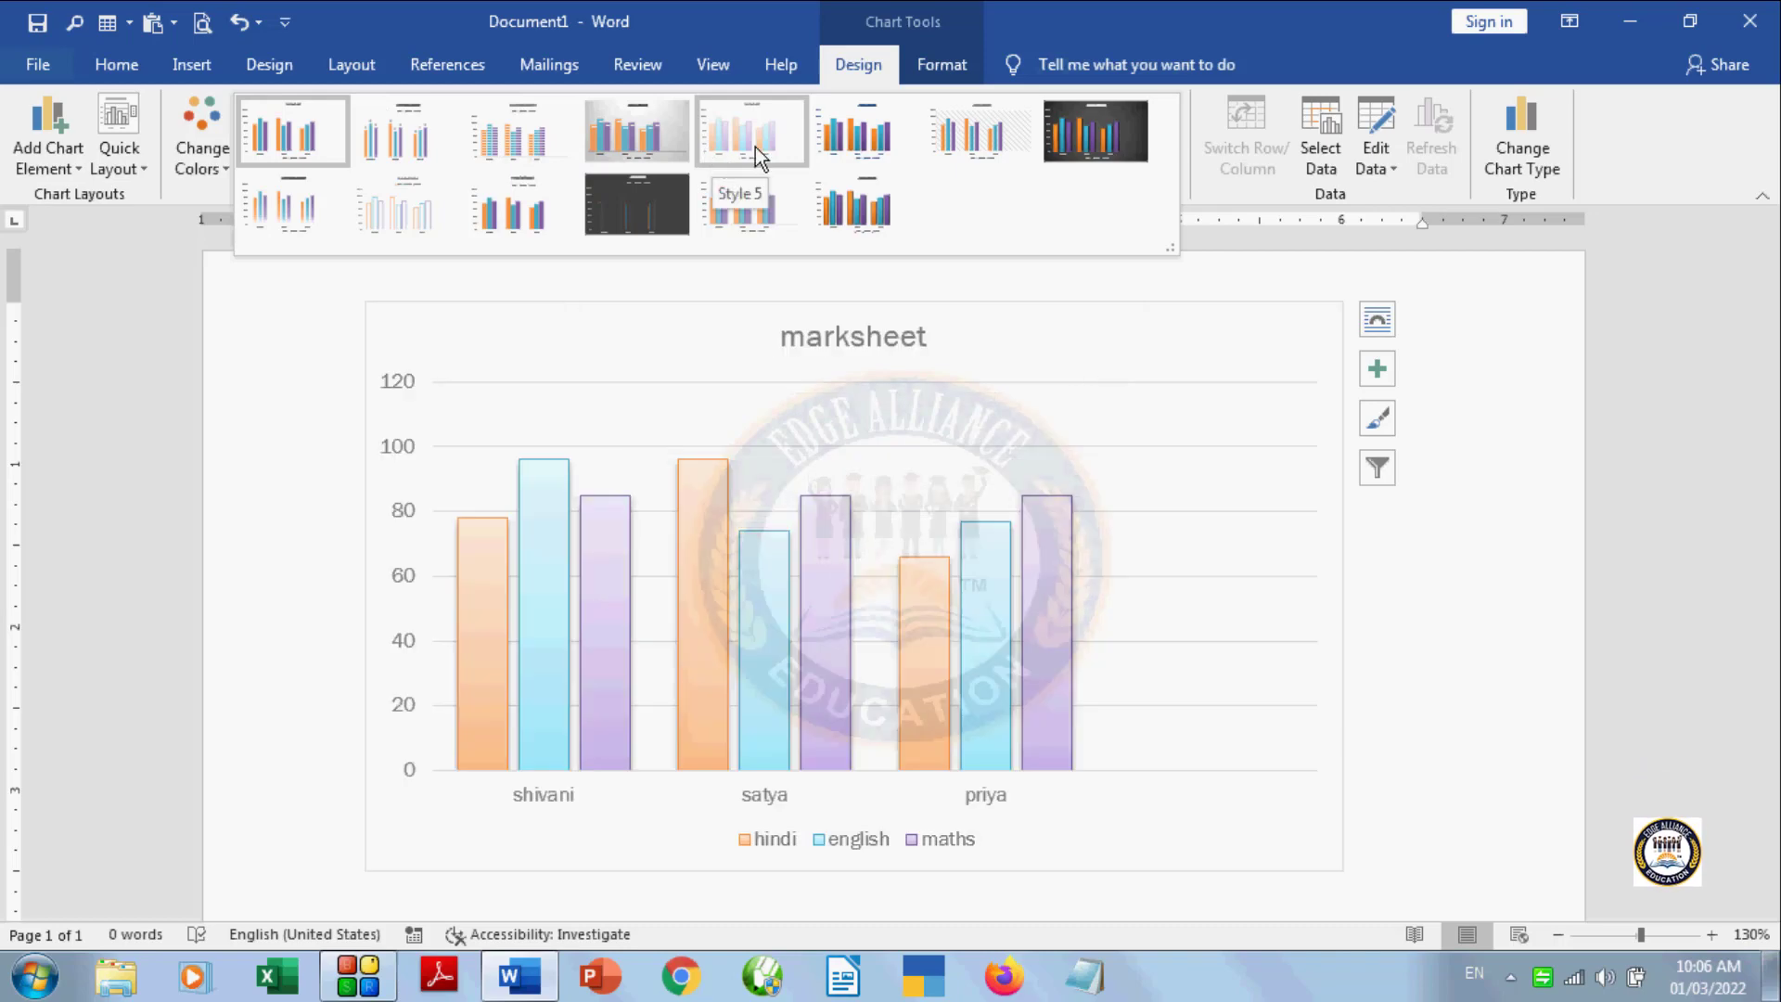
left_click(866, 130)
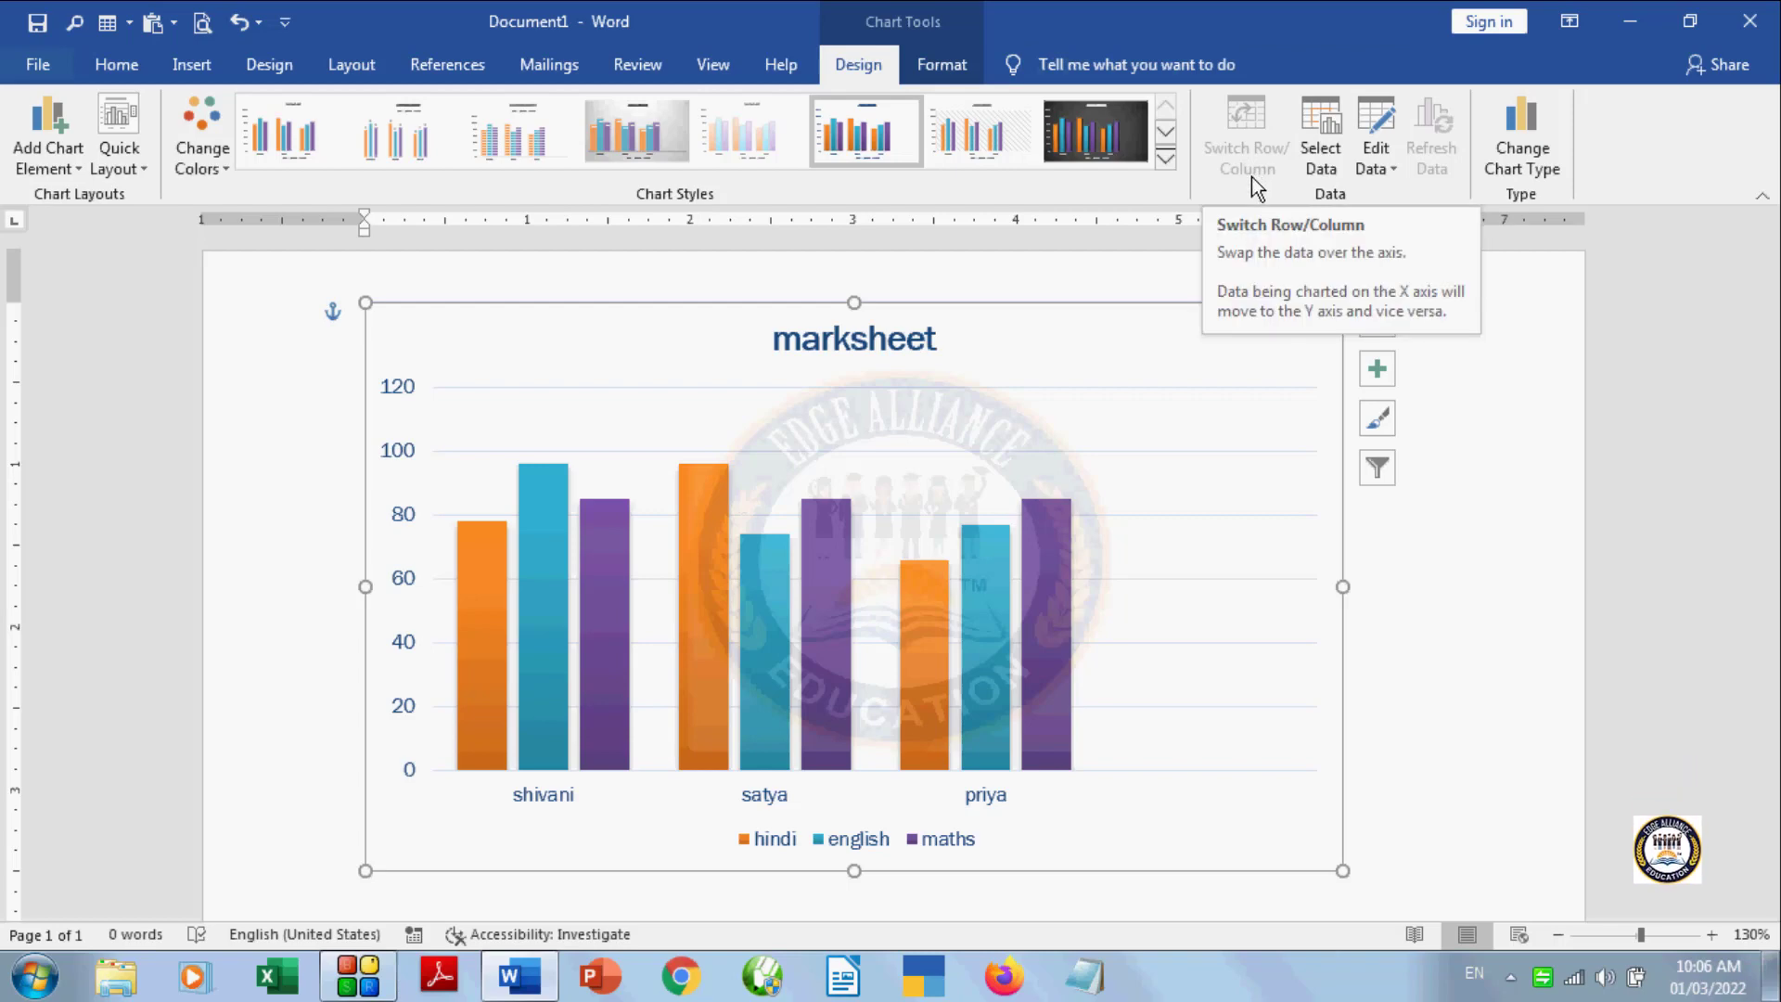
Step: View the chart's data in the small embedded data sheet and close the sheet
left_click(1373, 160)
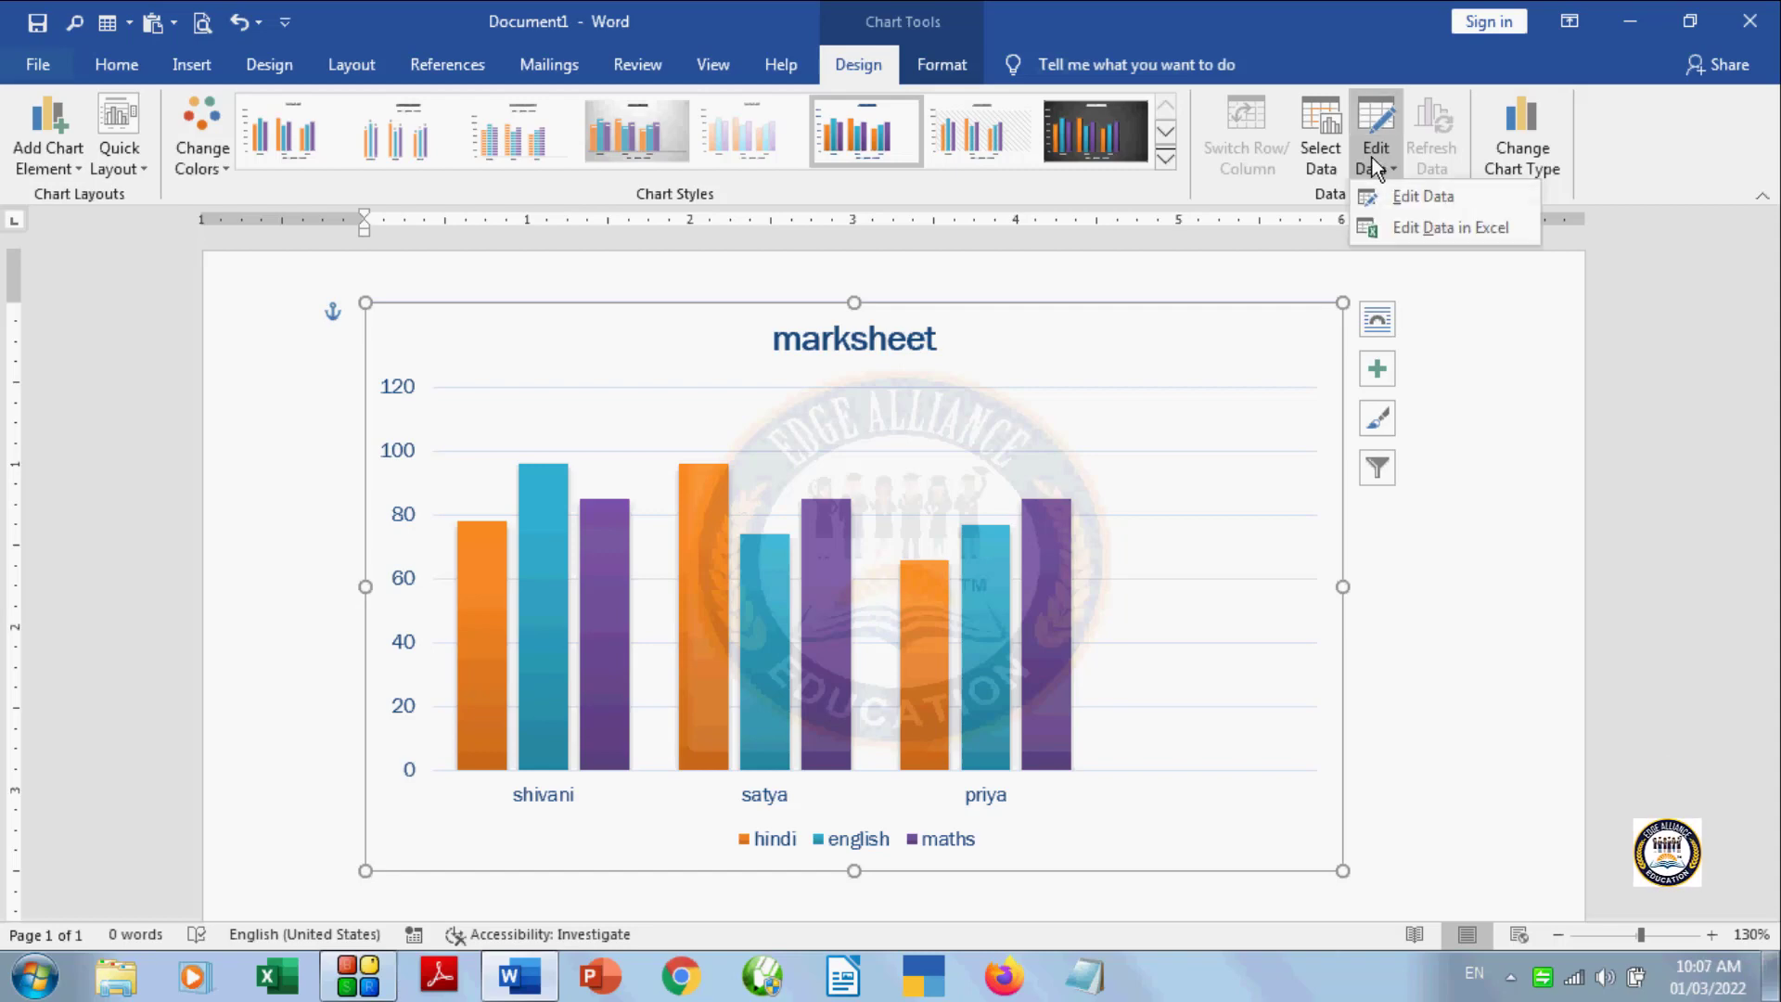
left_click(1428, 200)
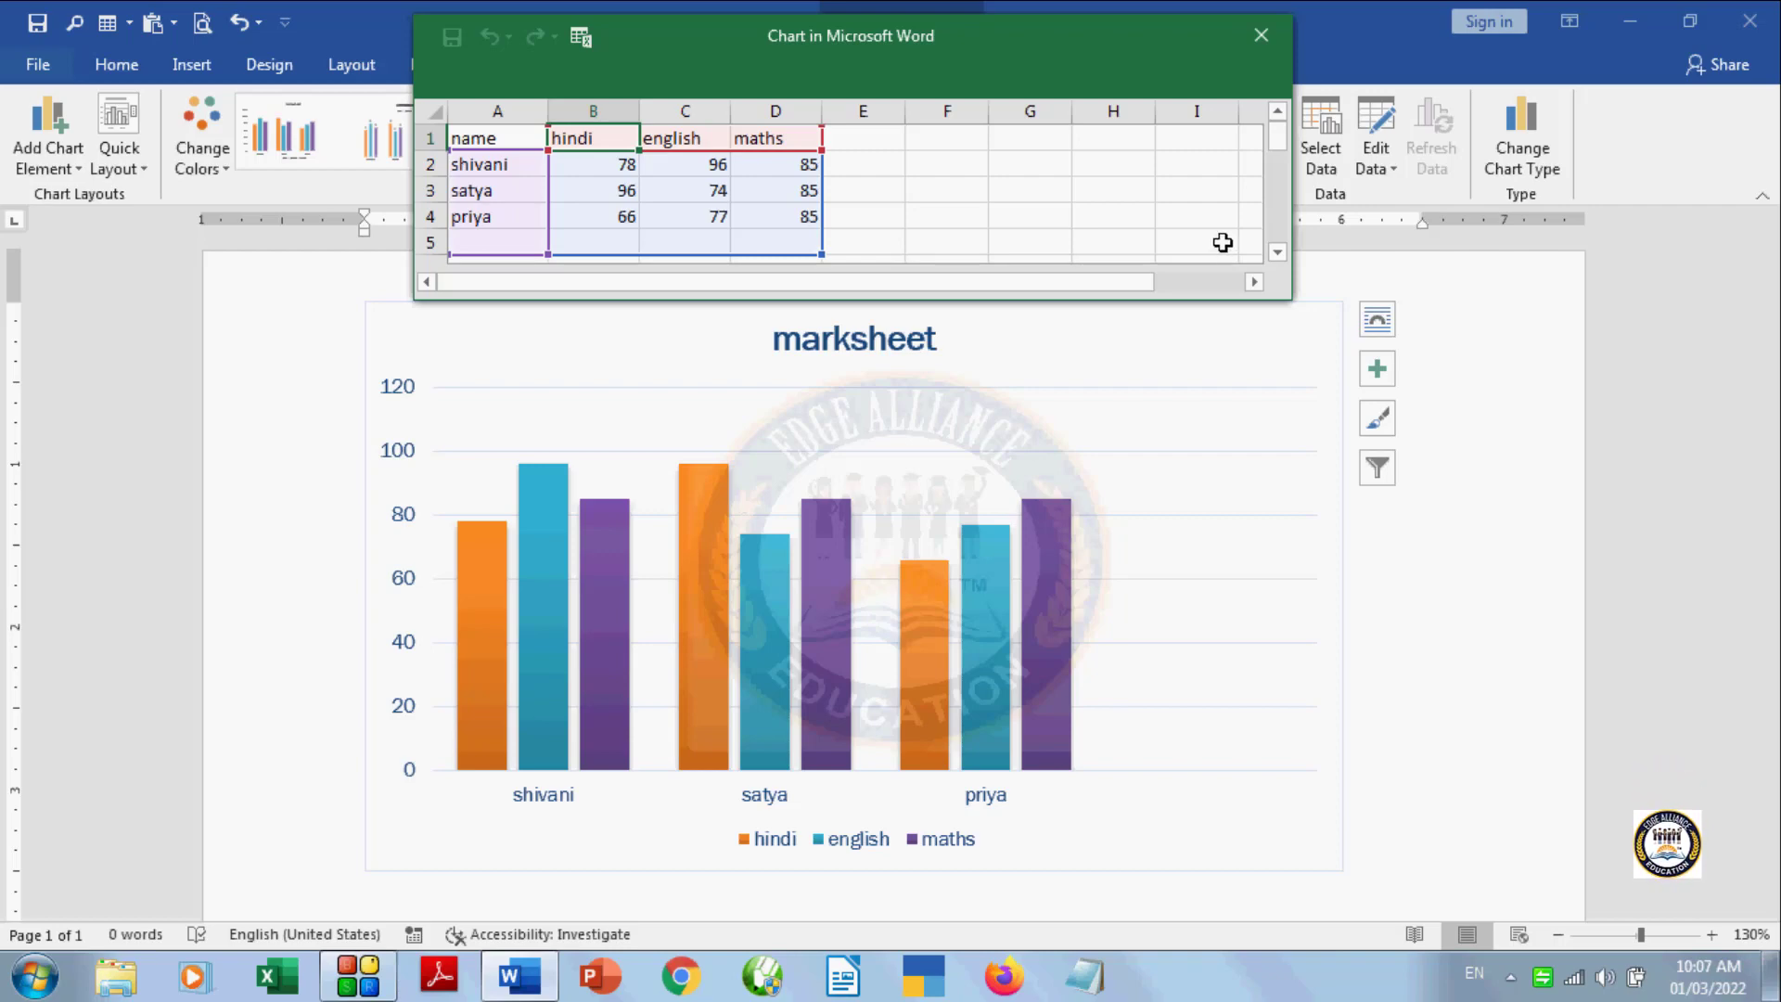
left_click(1258, 39)
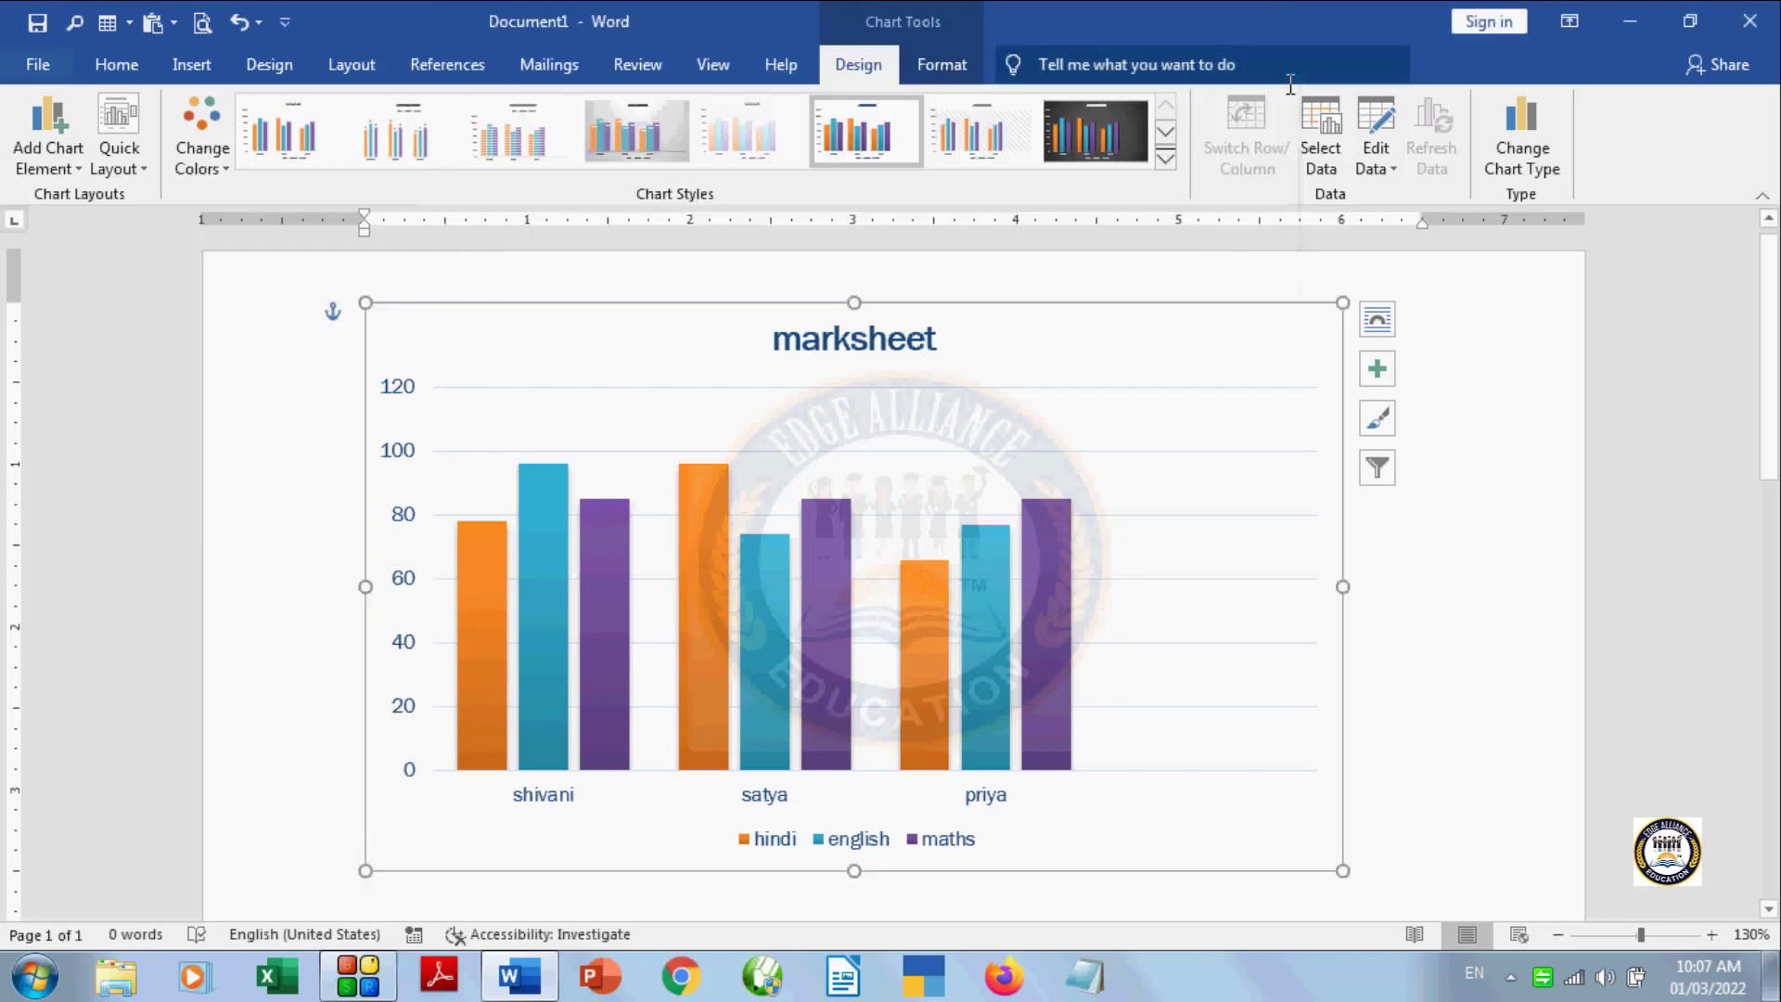
Step: Open the chart's data in Excel, enlarge the window to show all student rows, and close it
left_click(1380, 167)
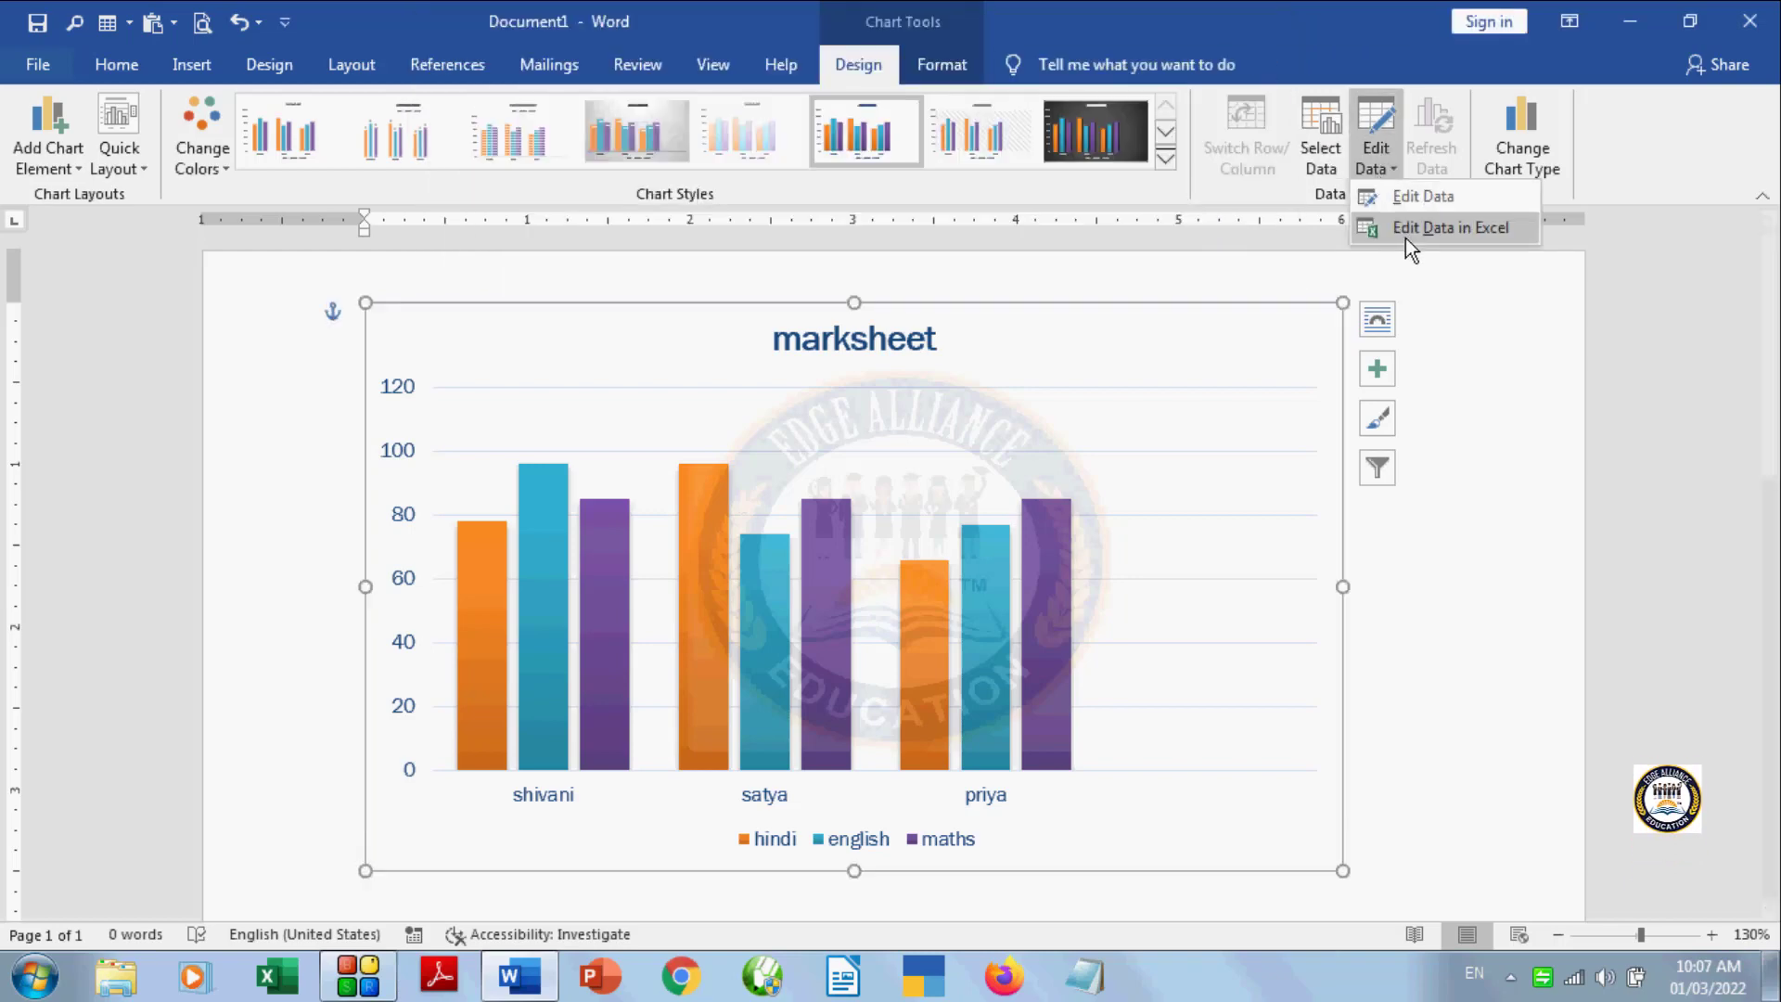
left_click(1396, 227)
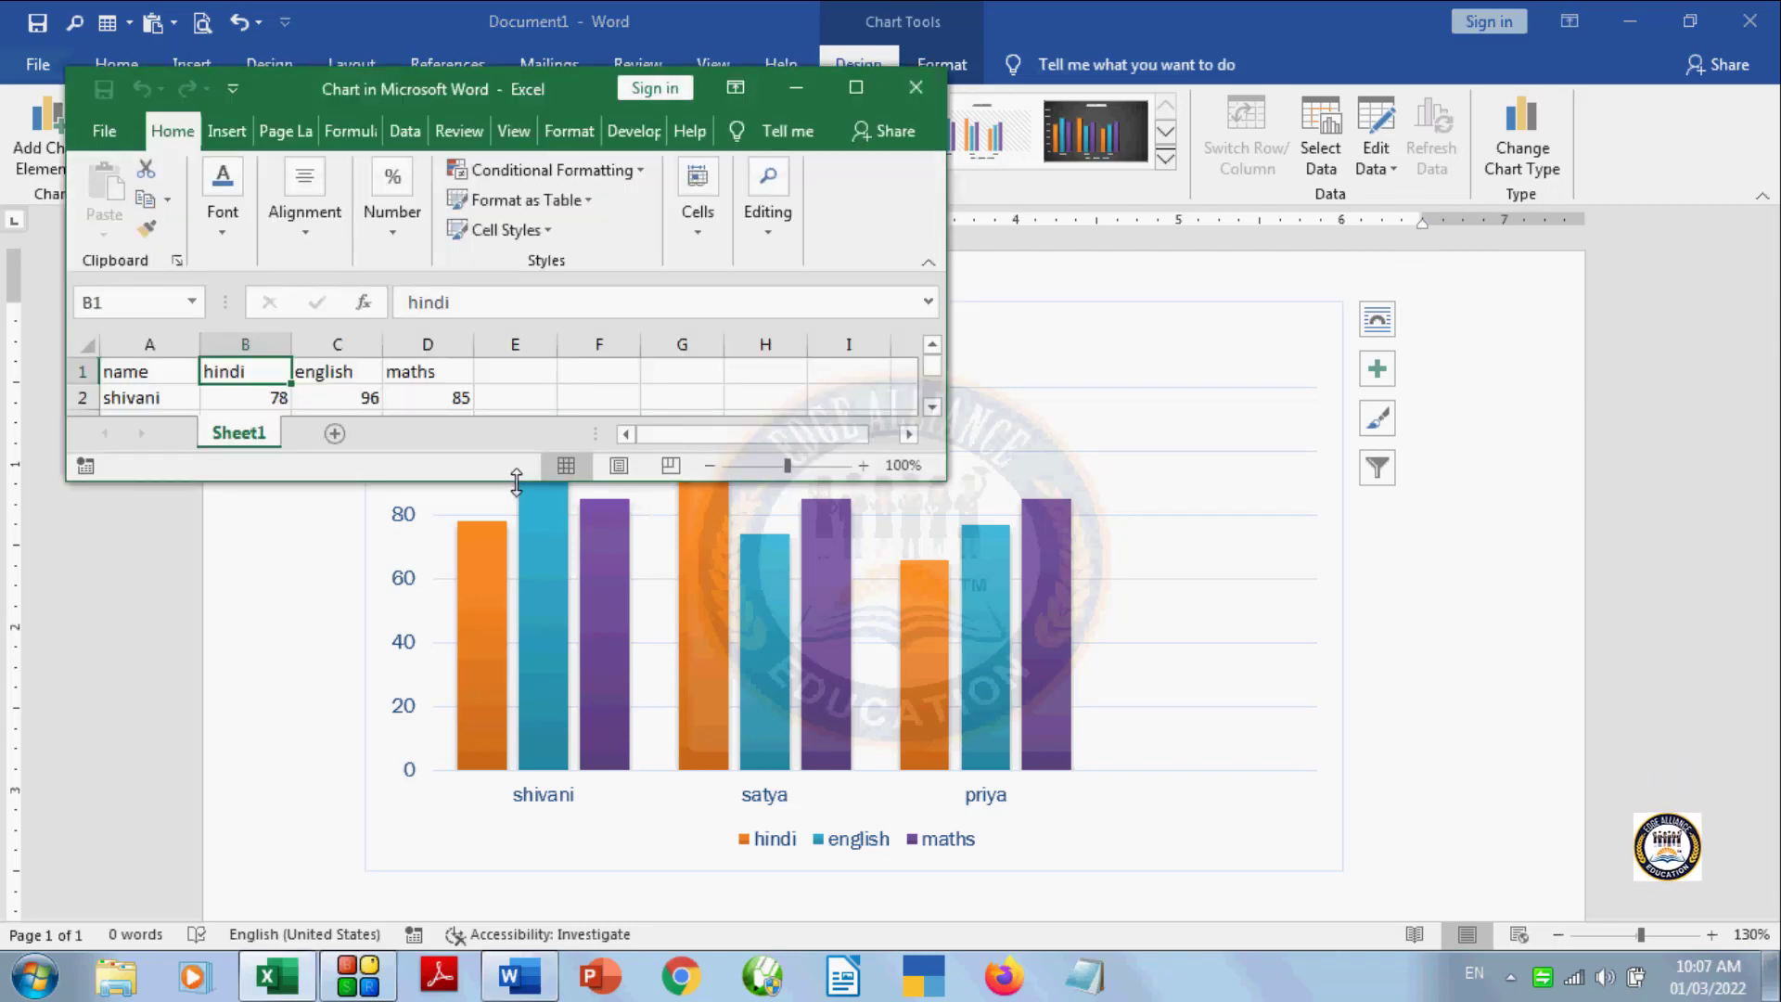
left_click_drag(509, 481, 483, 647)
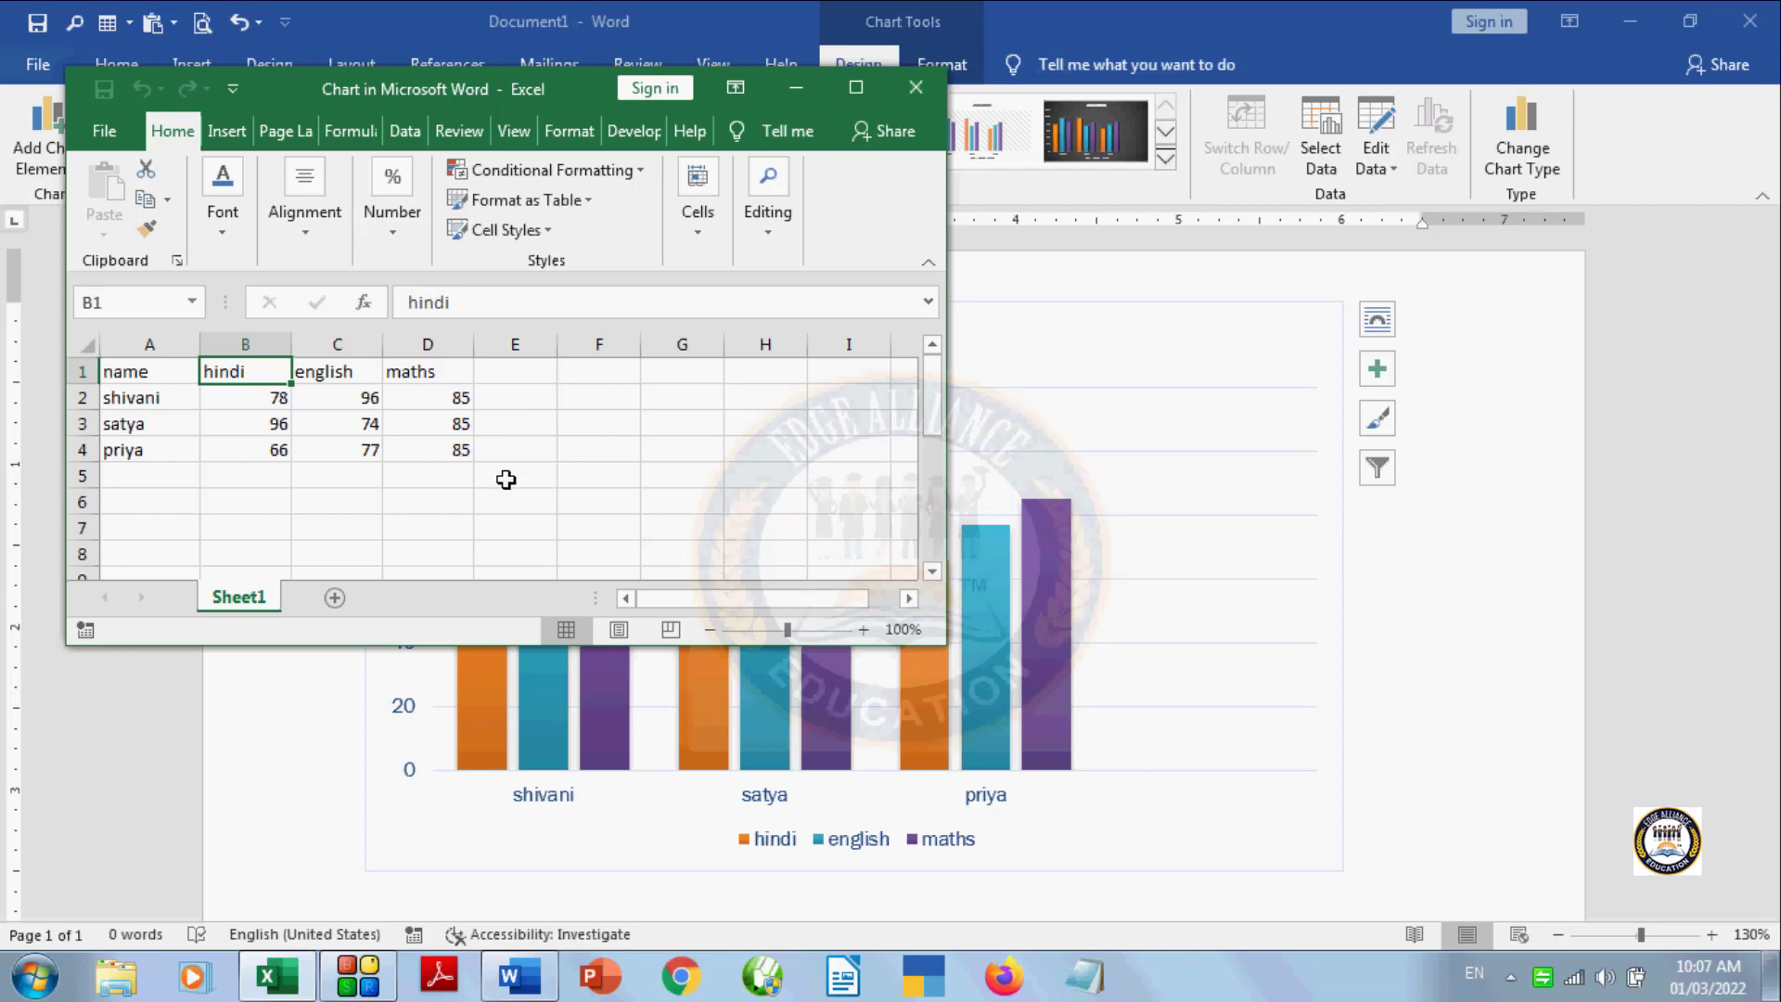
left_click(915, 85)
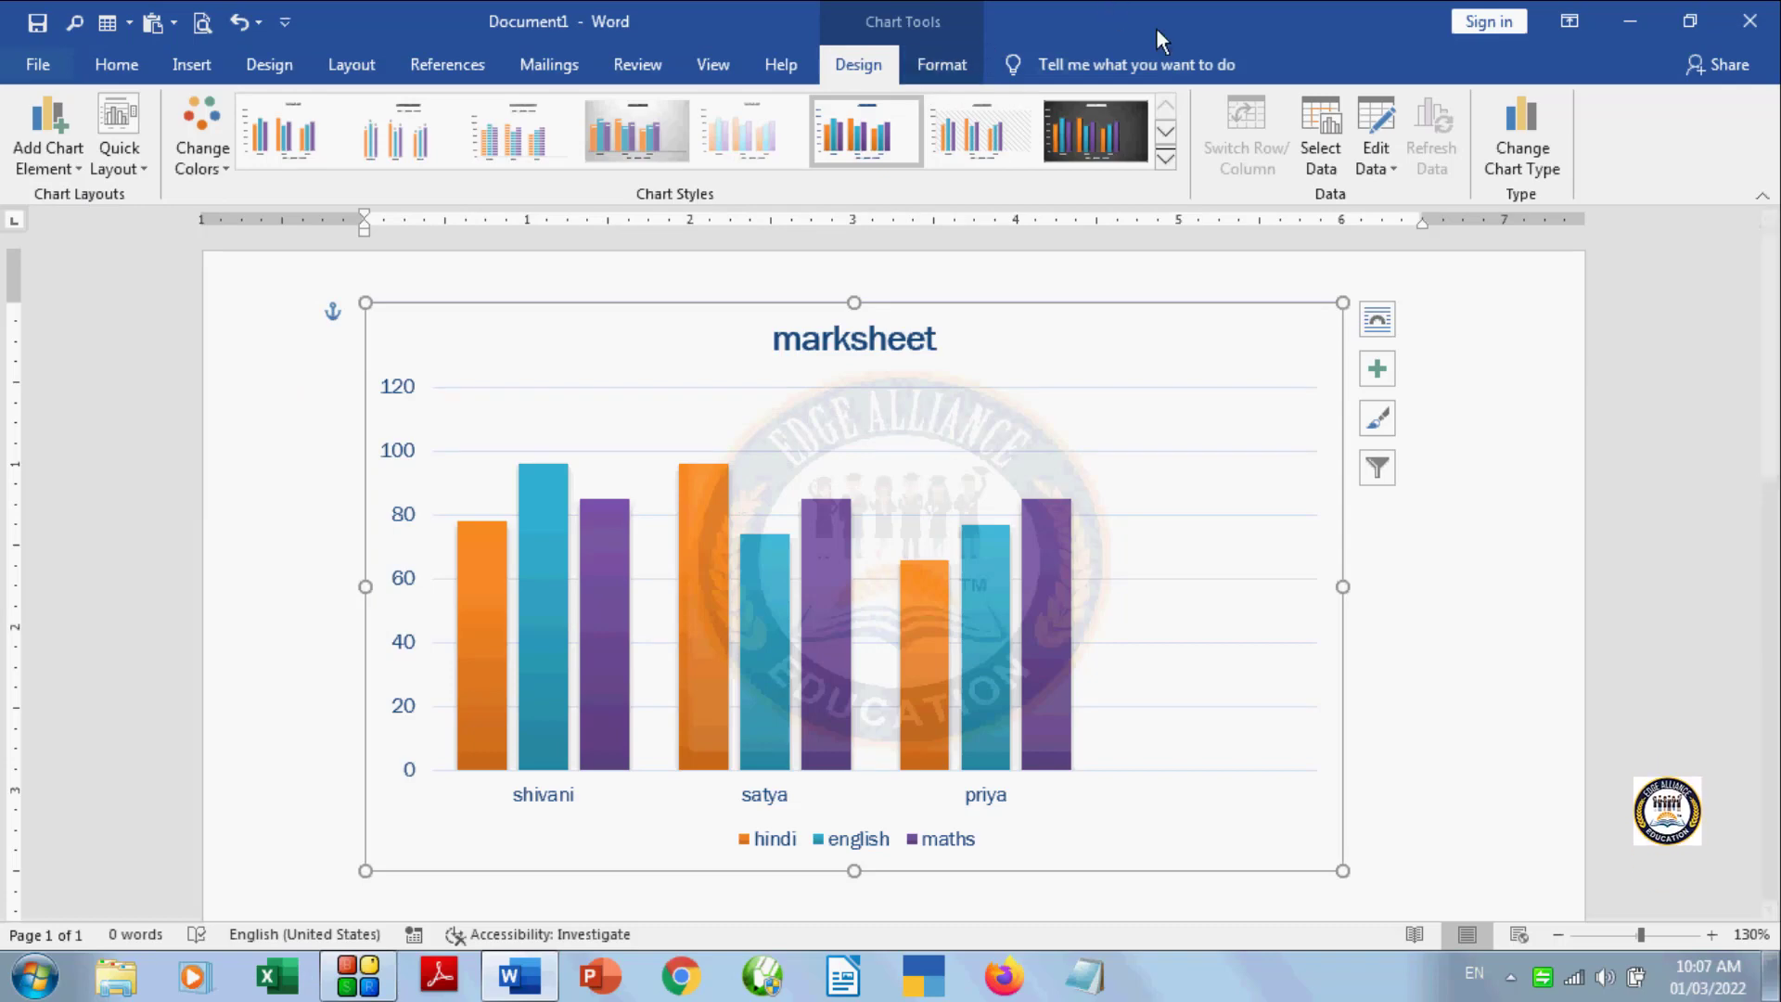
Step: Open the chart's embedded data sheet, enlarge and reposition it, and set the second student's english mark to 79
left_click(1369, 175)
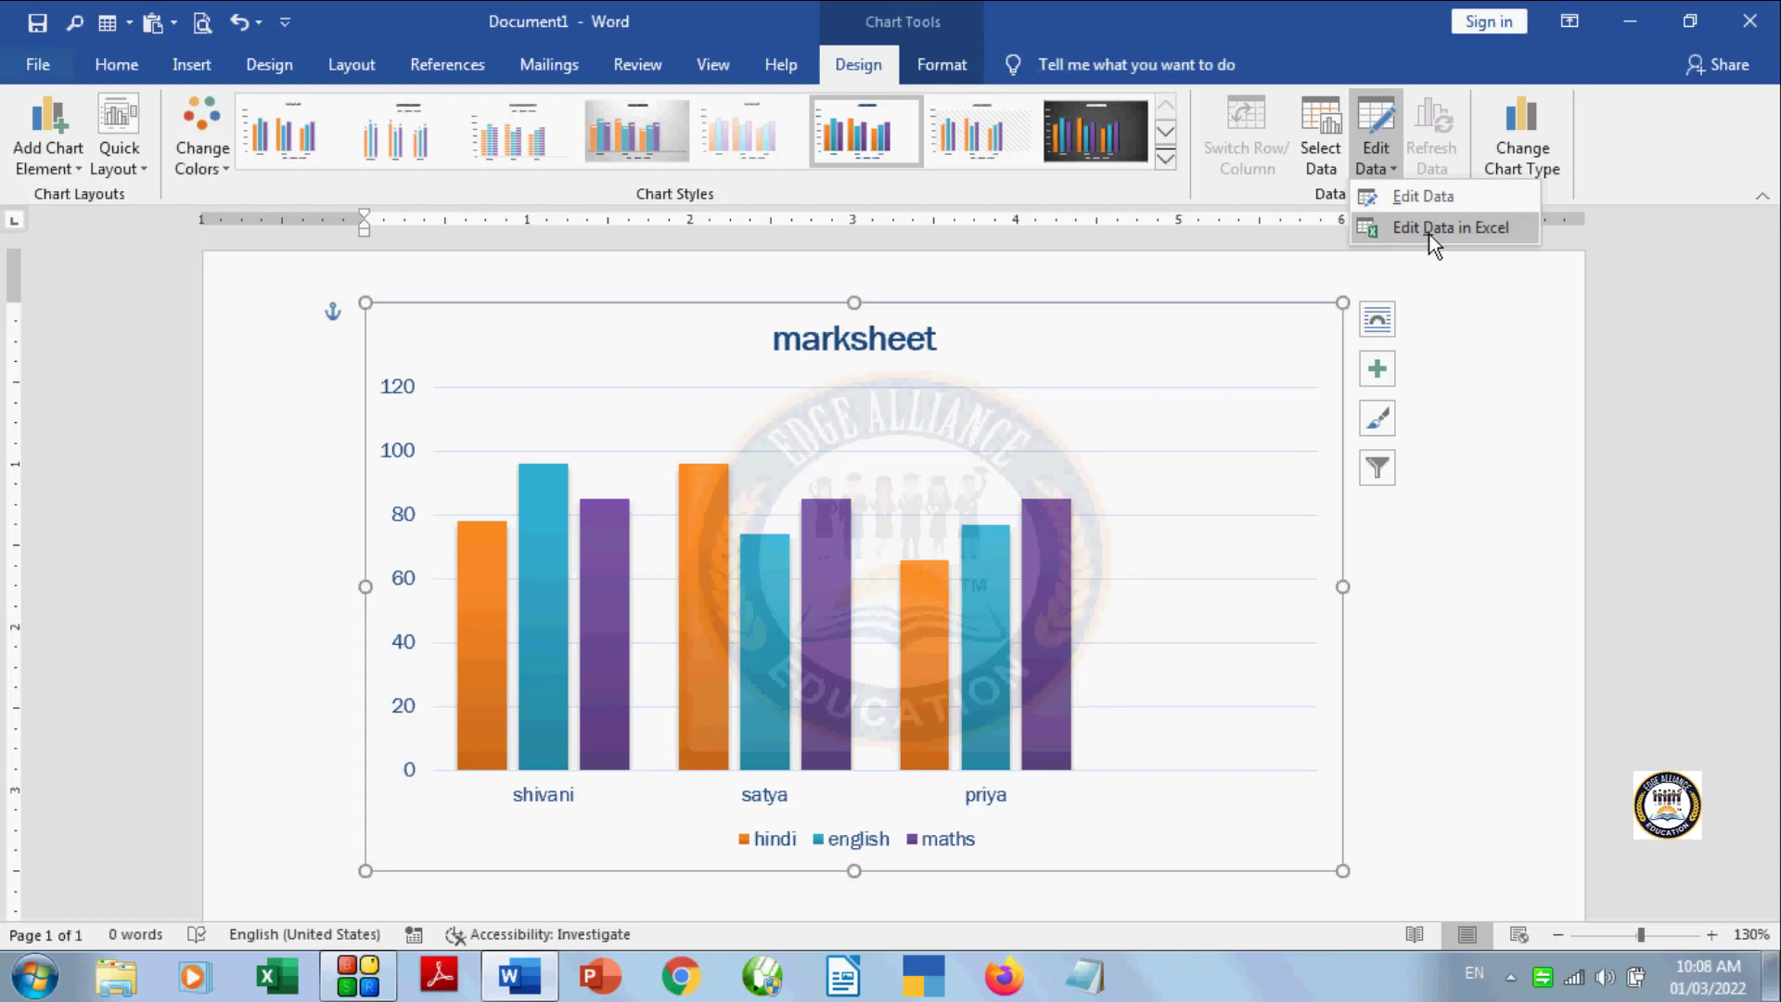
left_click(1430, 202)
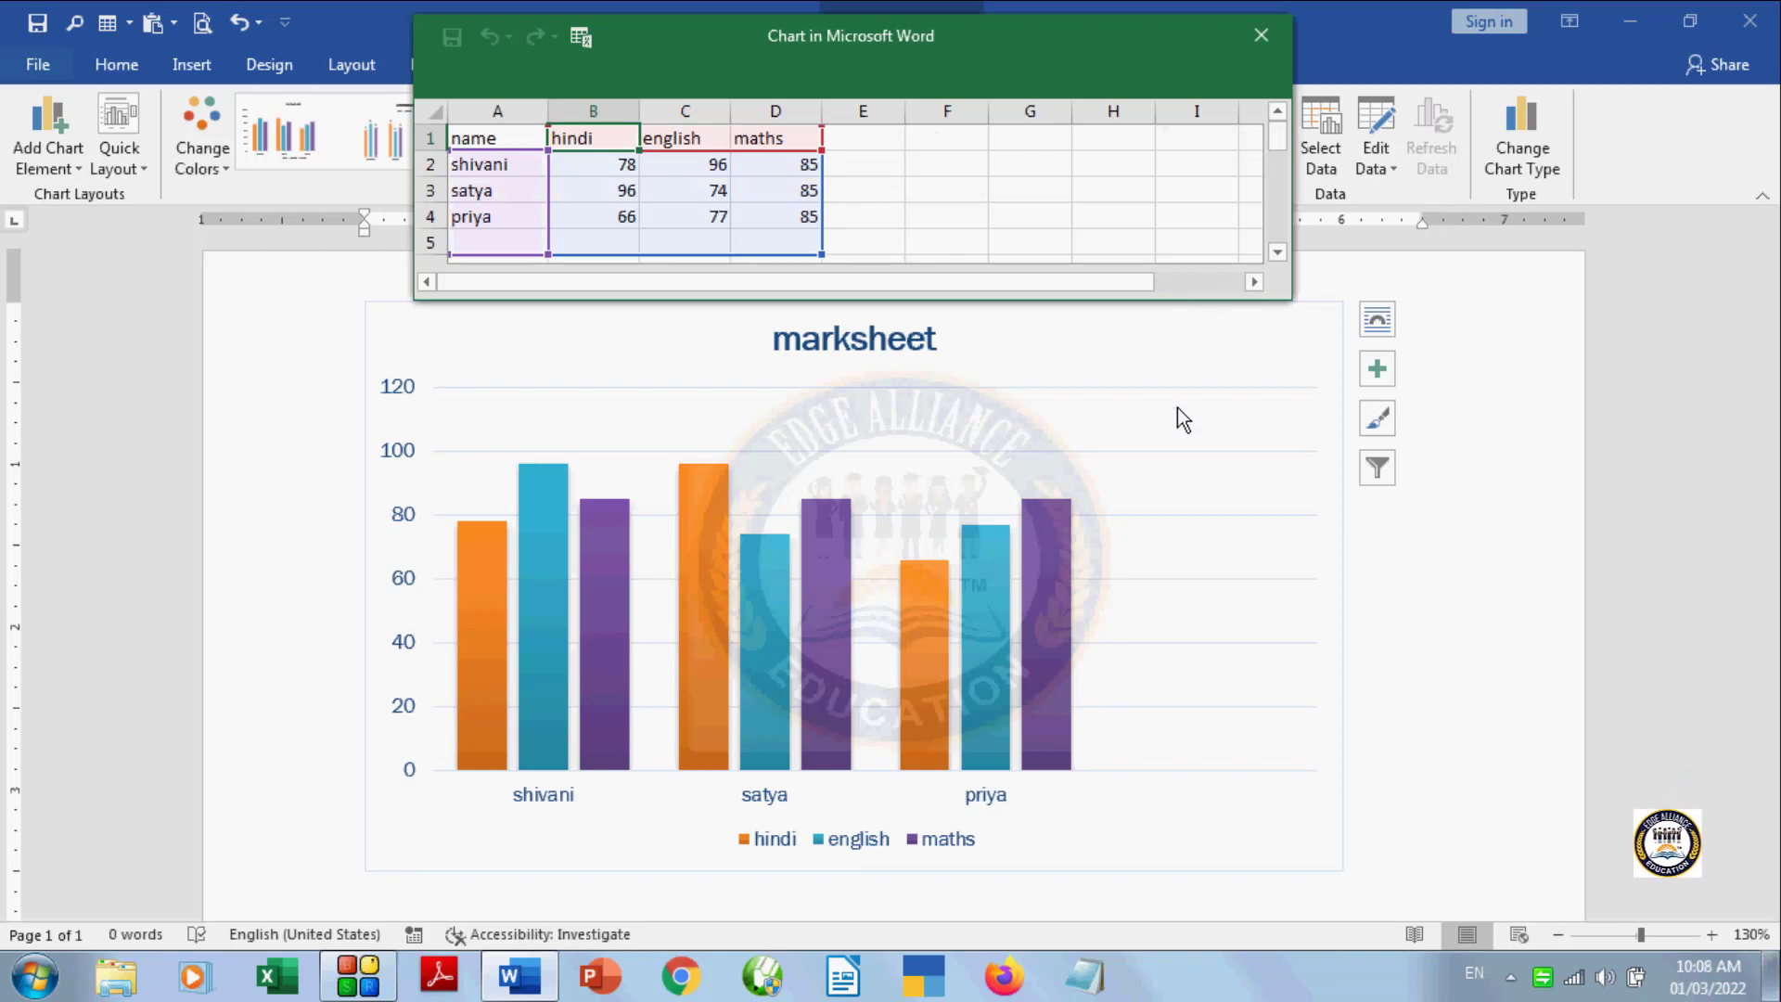
left_click_drag(1177, 299, 1177, 392)
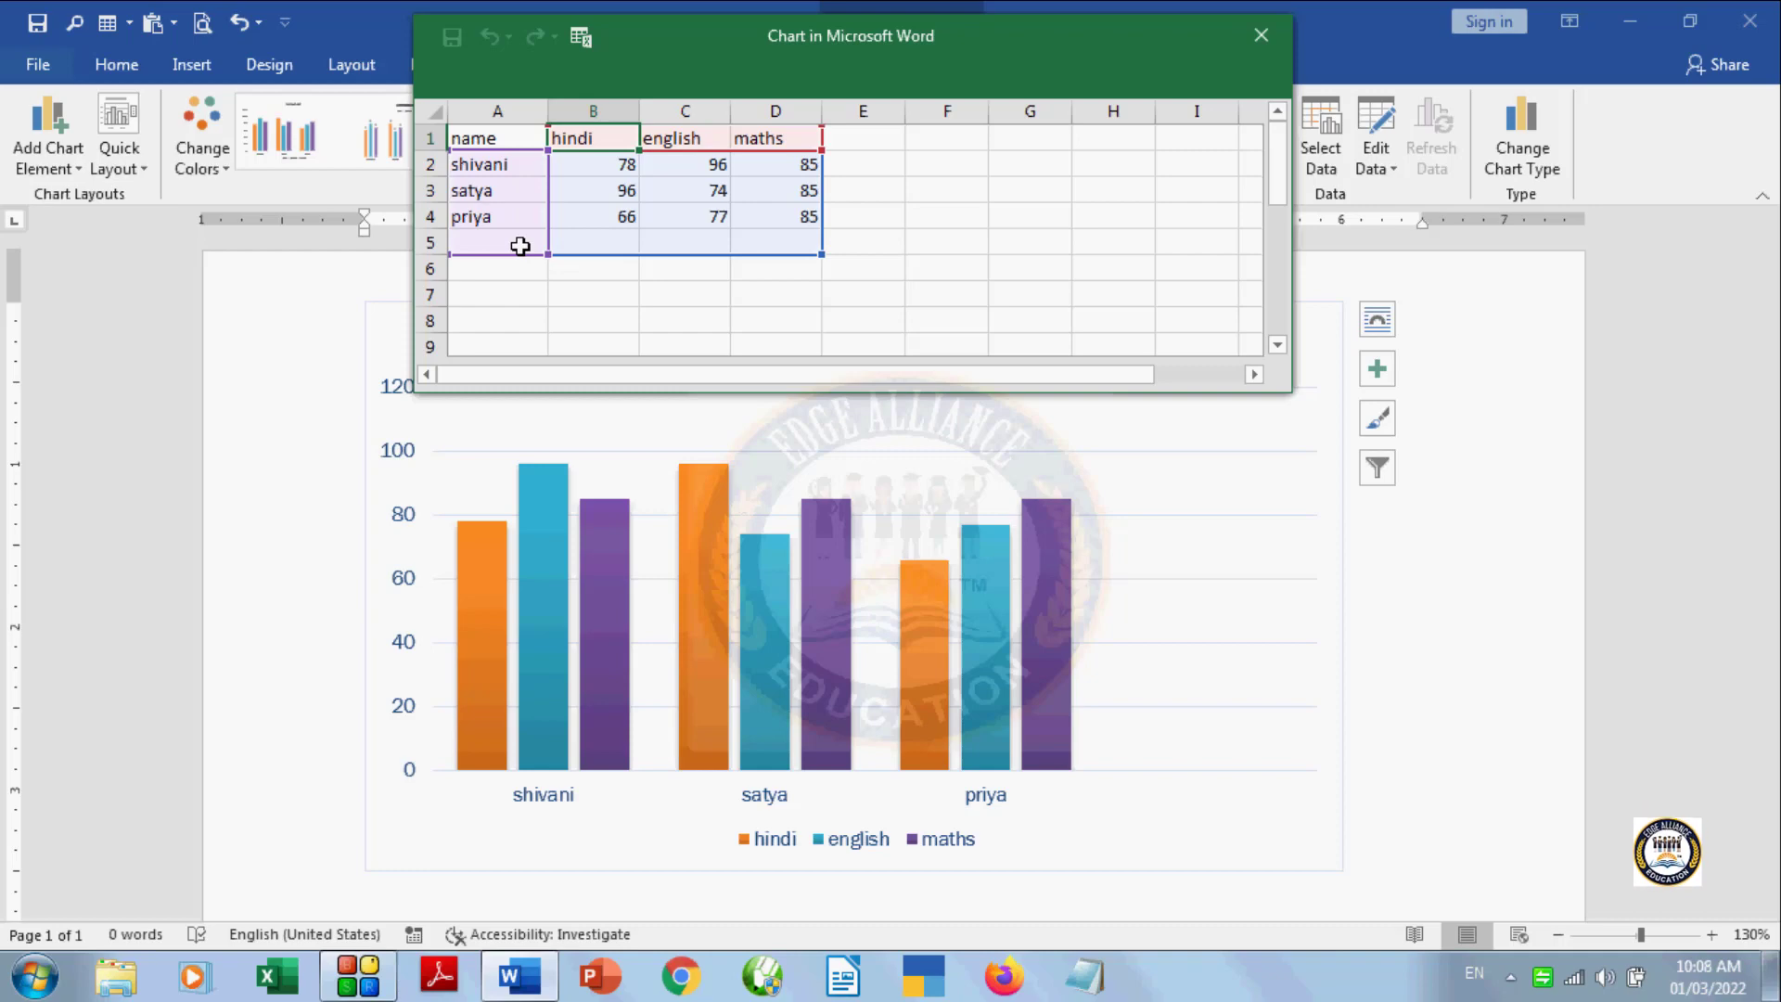
left_click_drag(819, 72, 1167, 281)
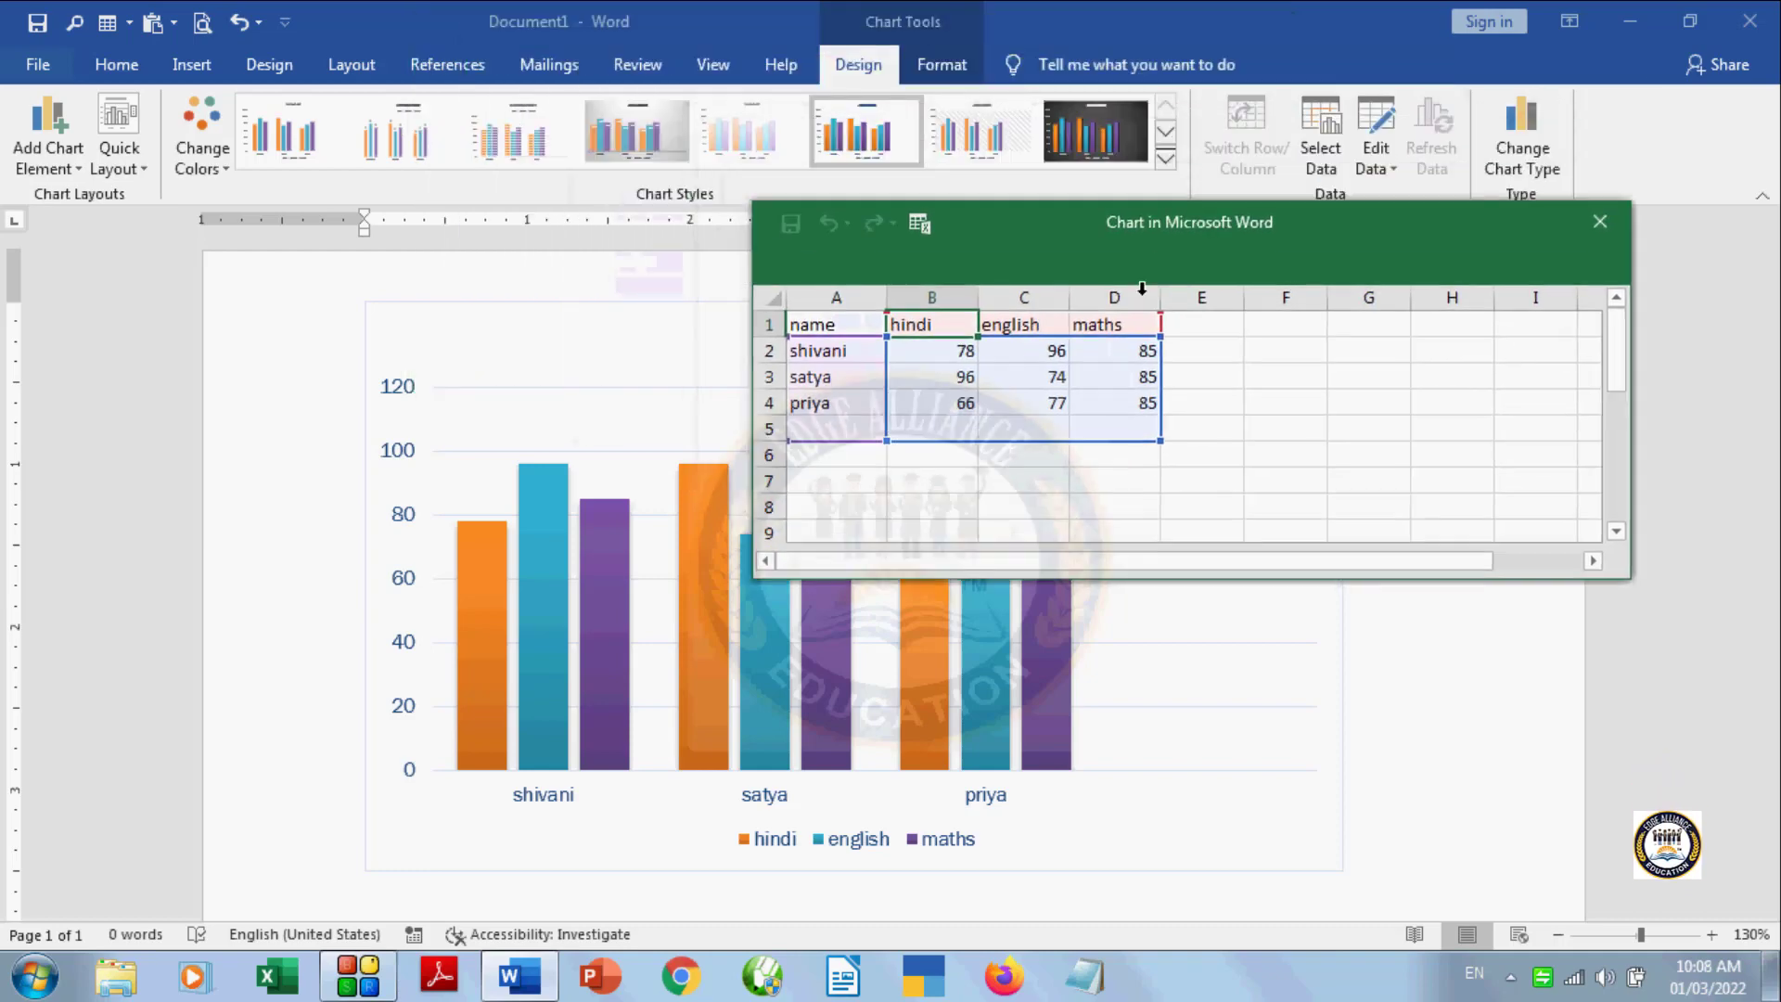
left_click(1037, 376)
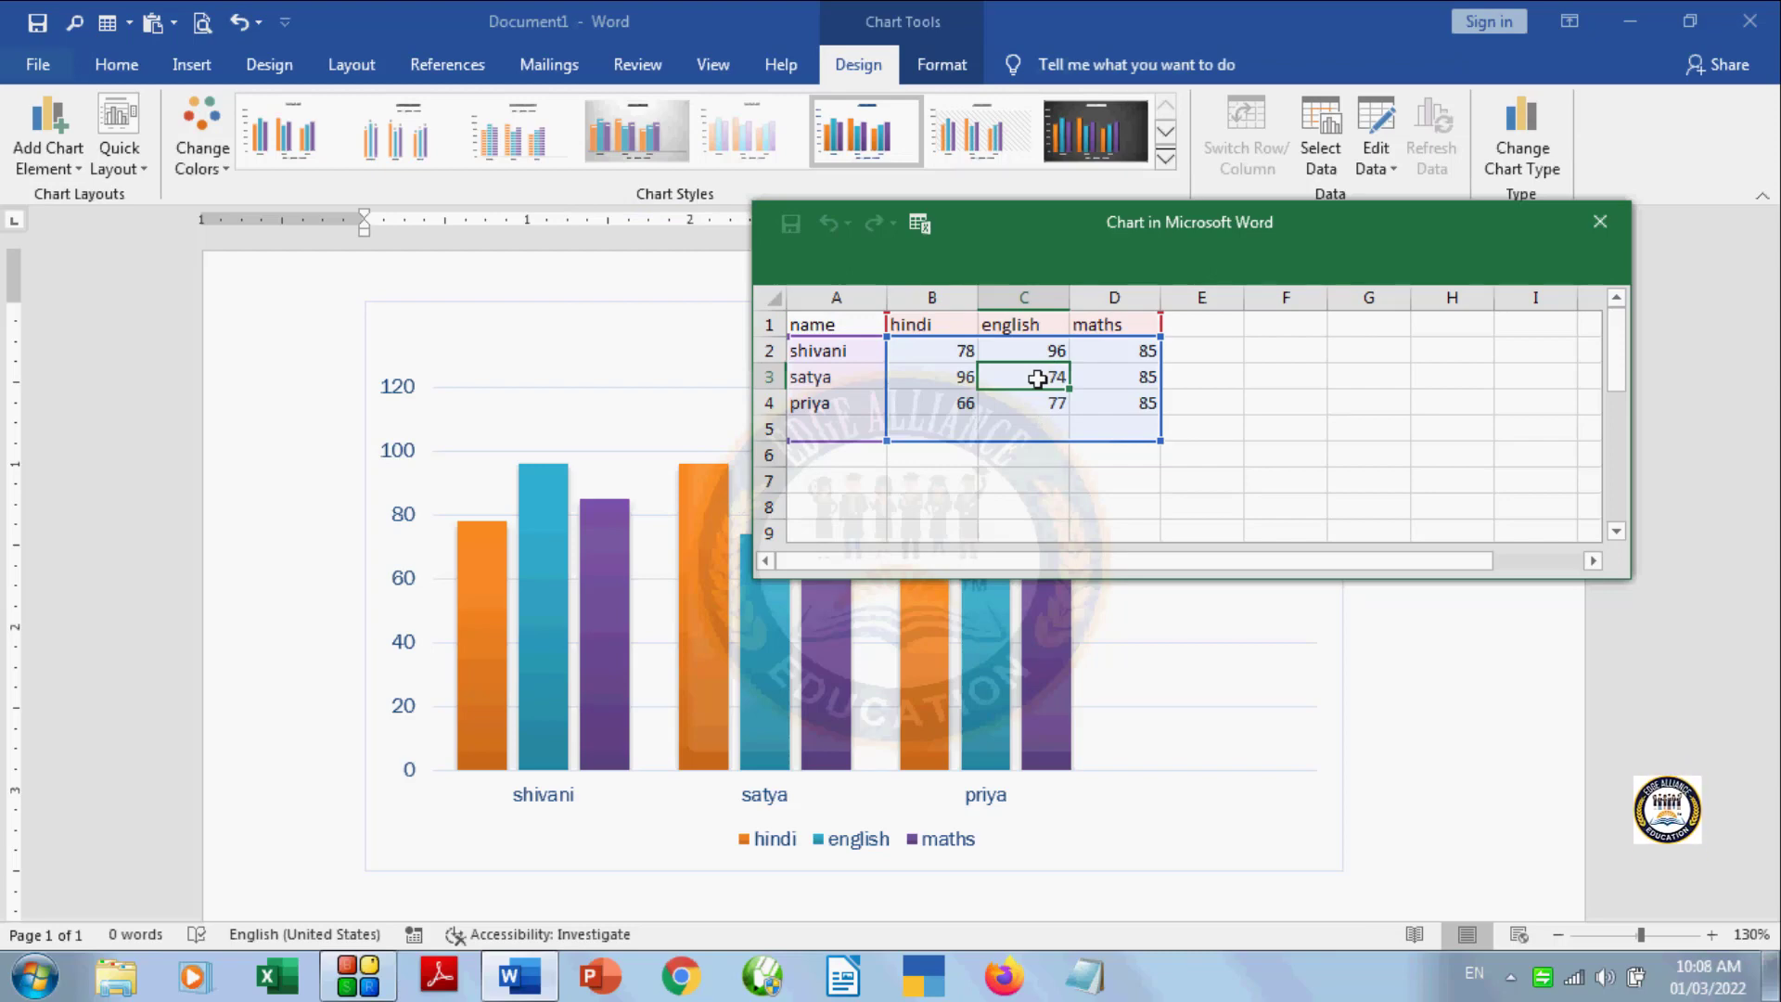
type("79")
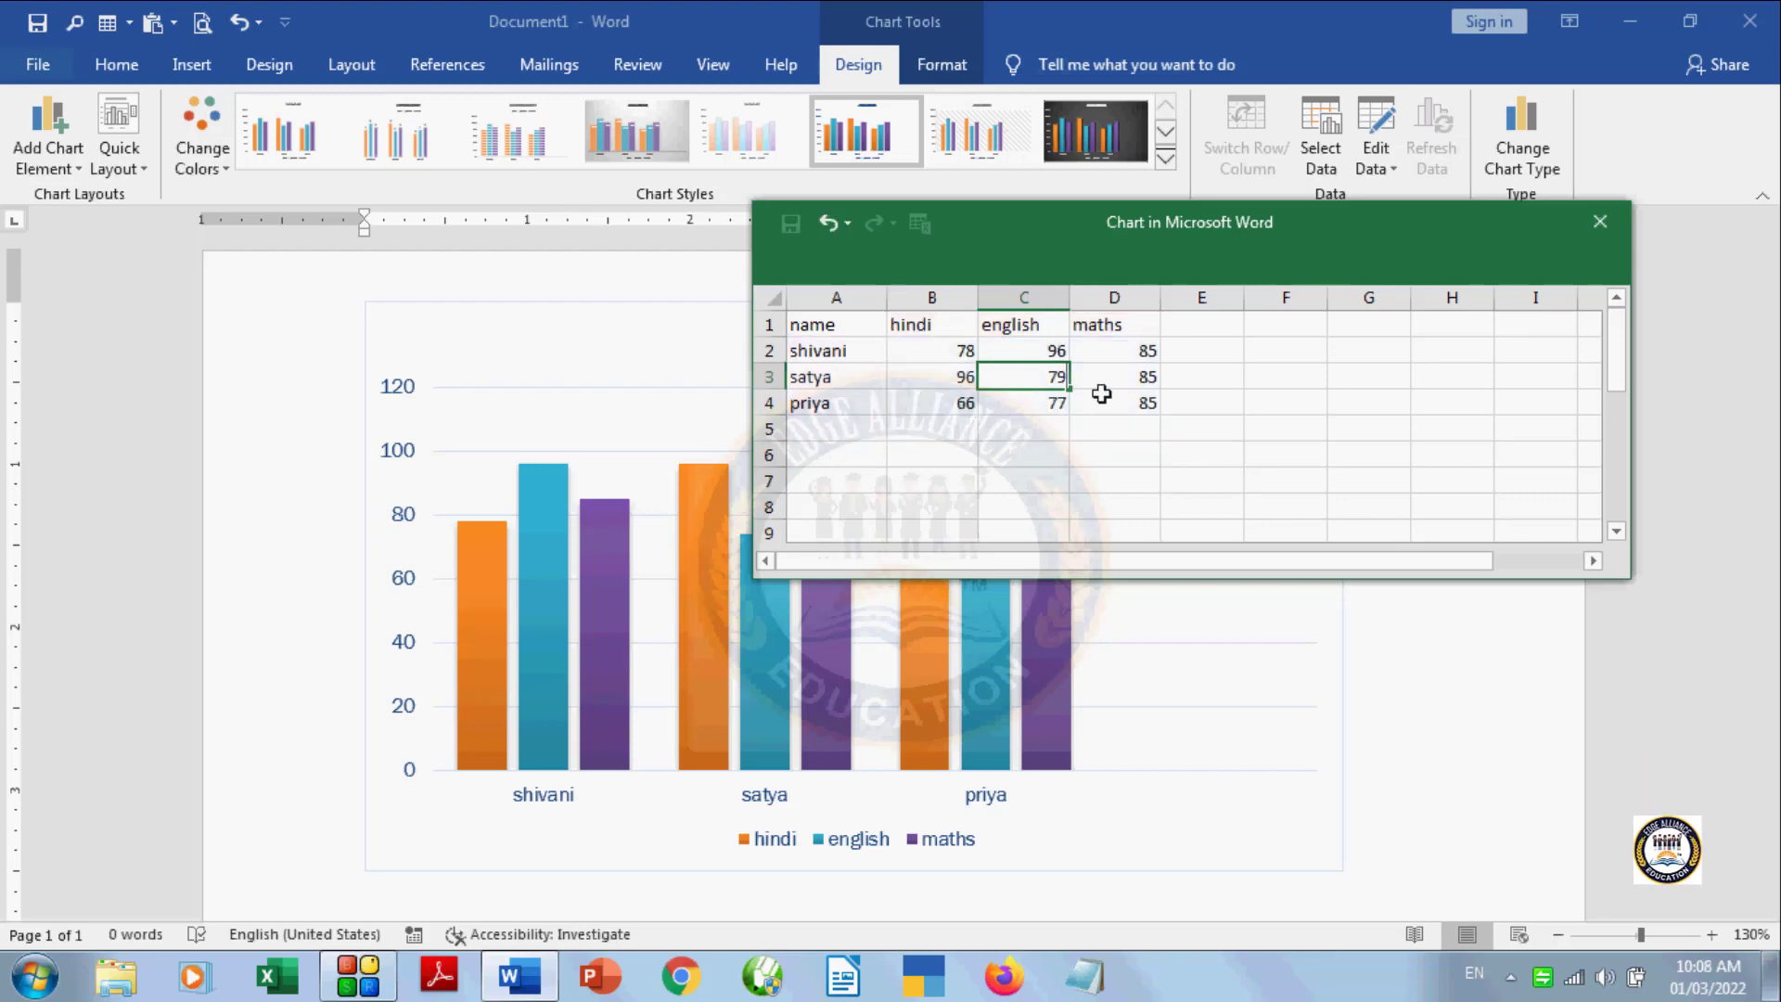
Step: Add a fourth student's name in row 5 of the data sheet with marks hindi 88, english 75 and maths 85
left_click(847, 434)
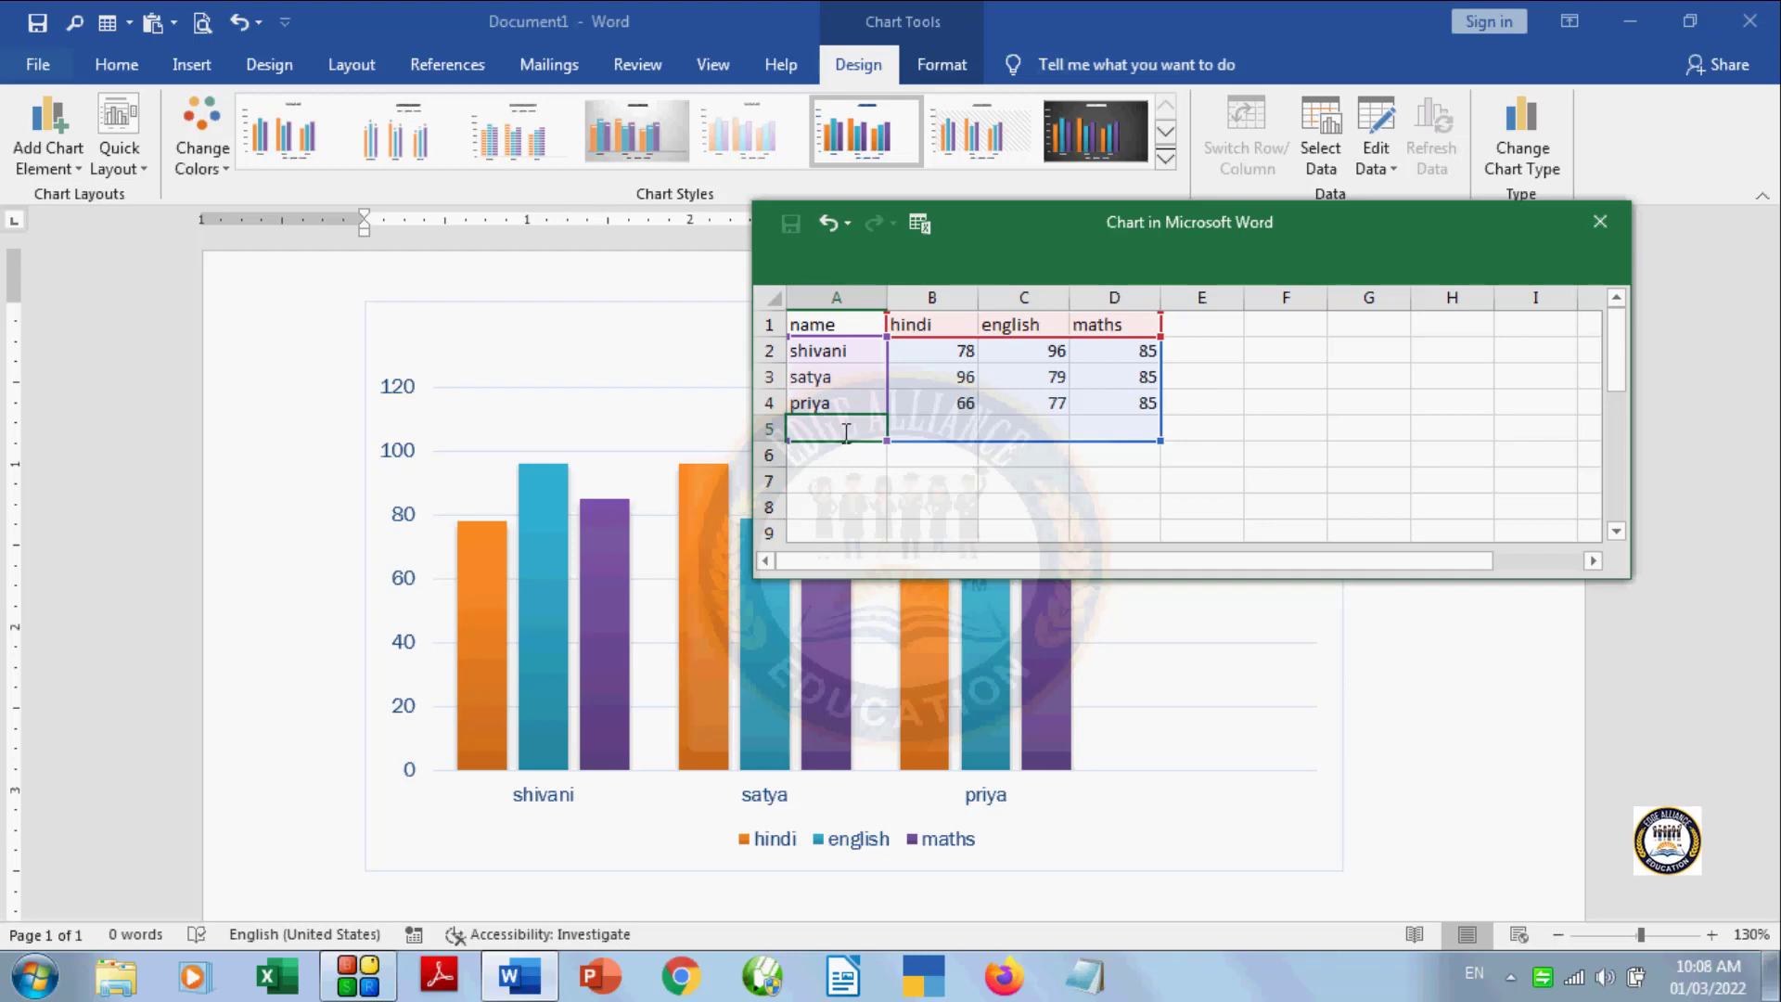
type("neha")
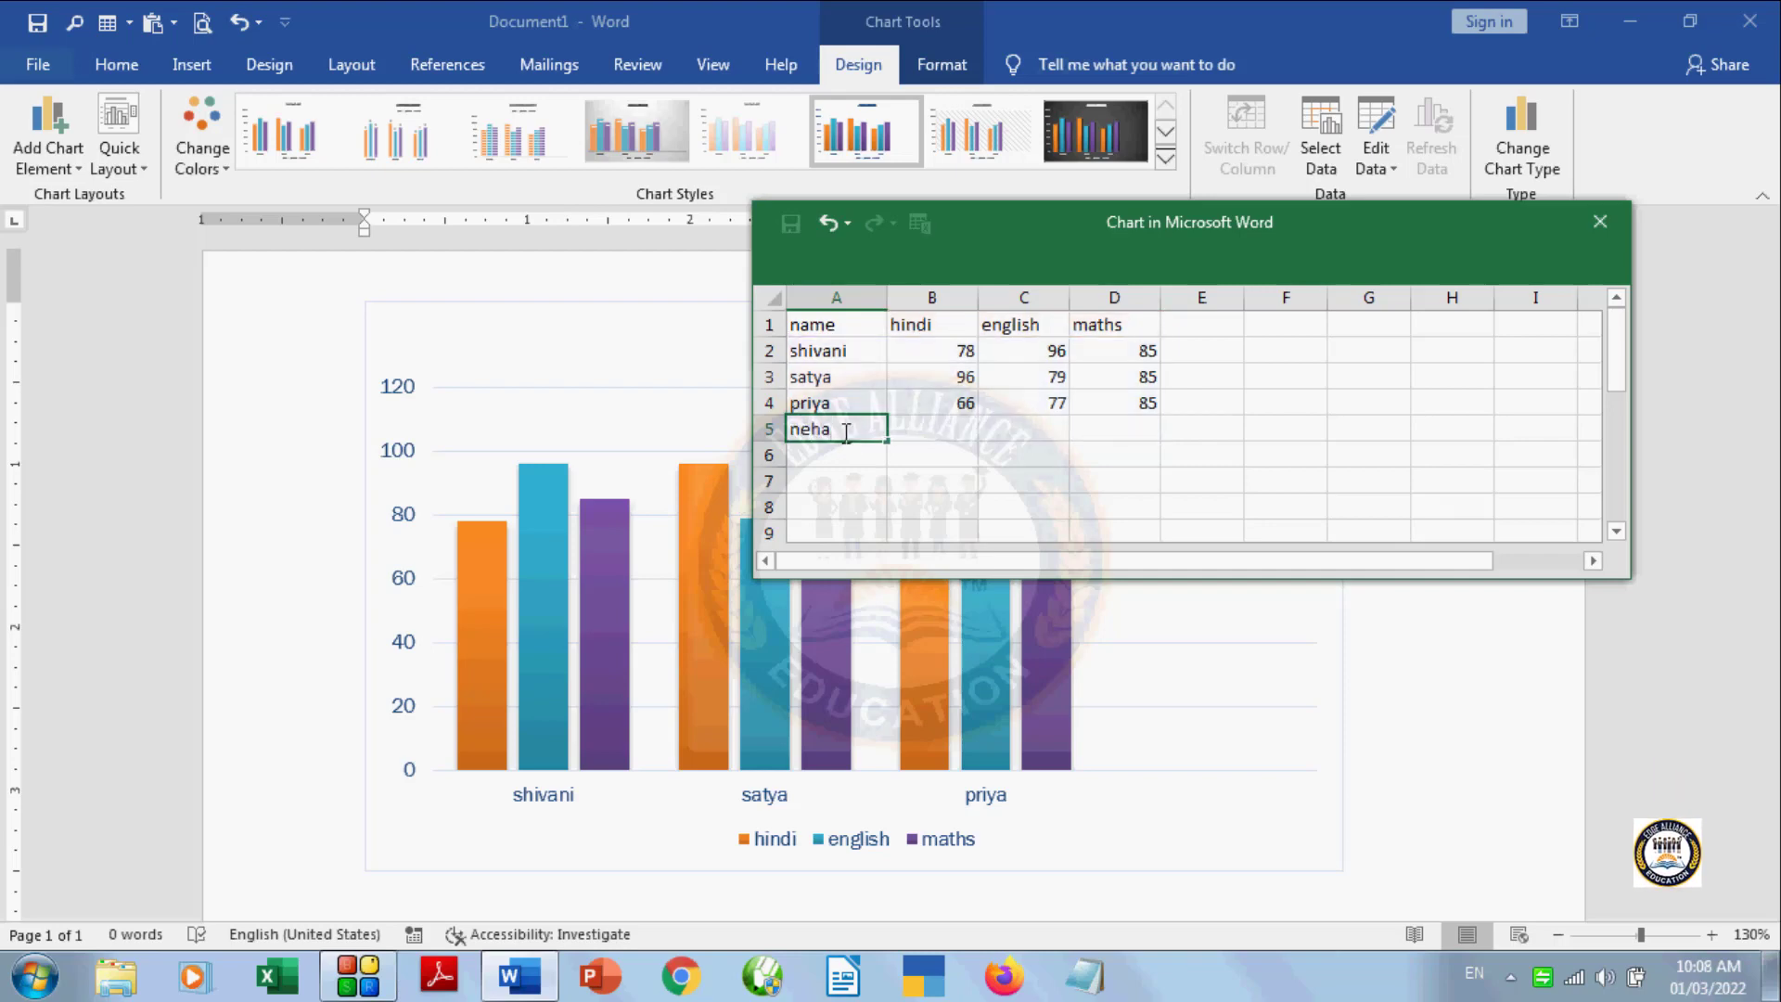
key("Tab")
type("88")
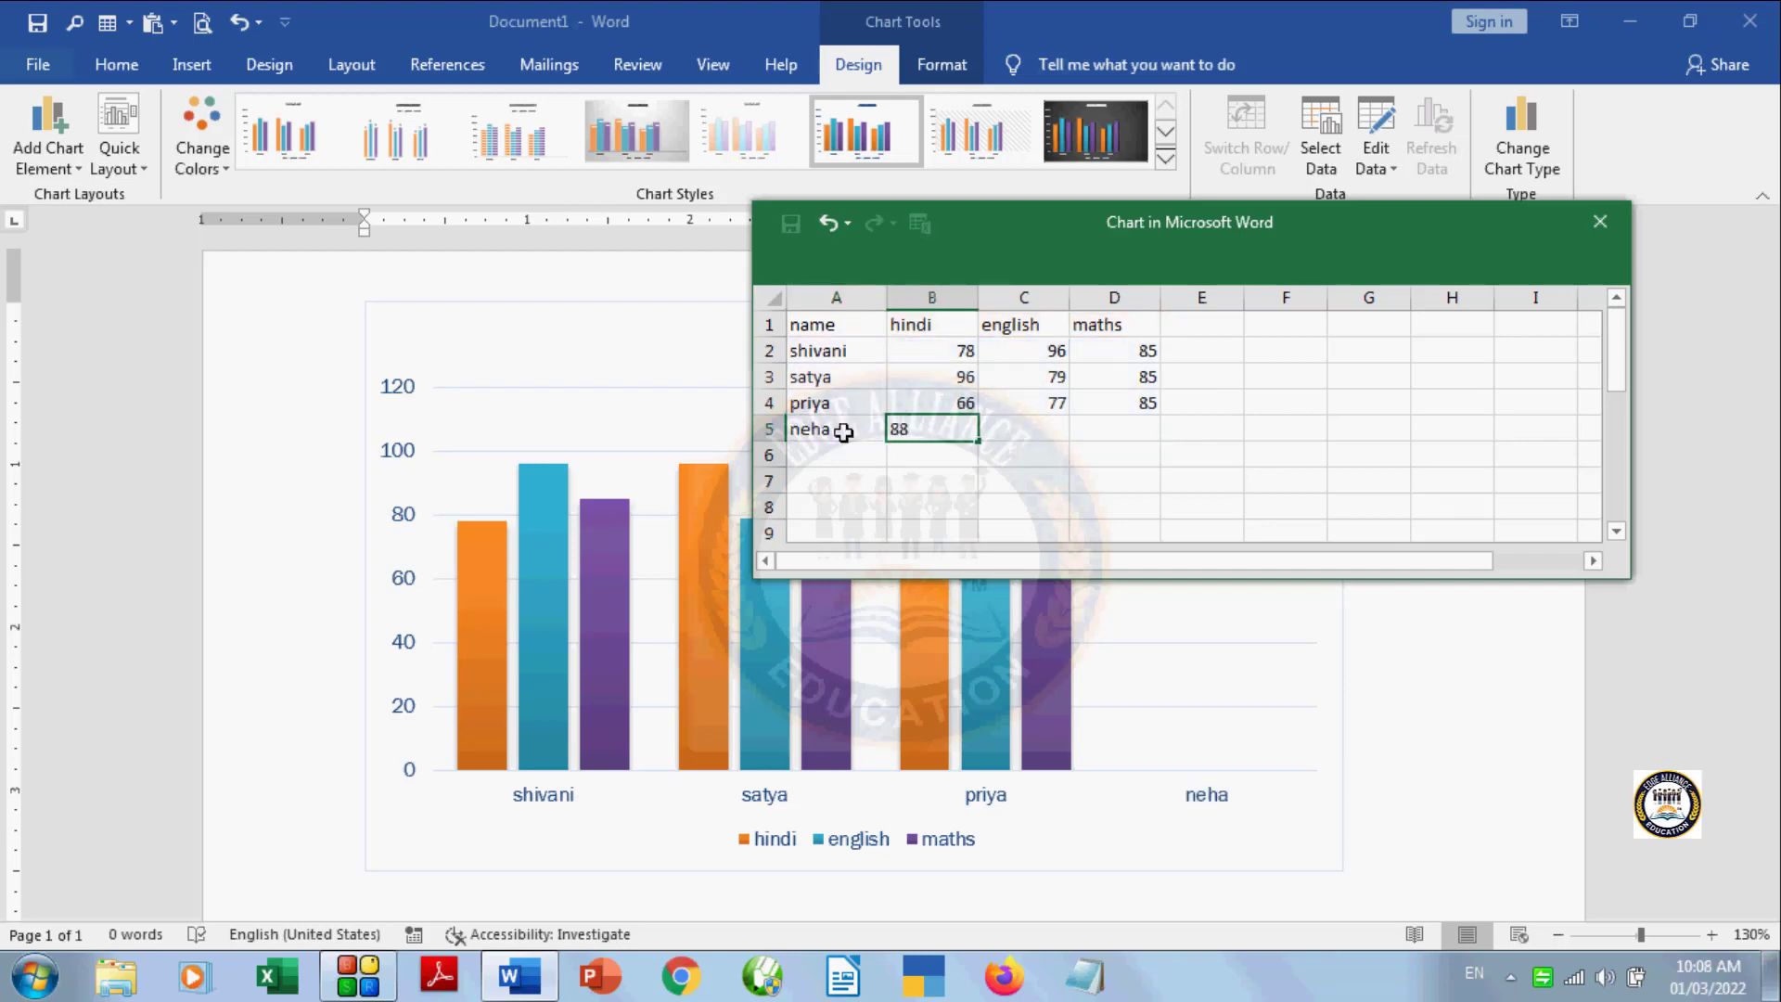
key("Tab")
type("75")
key("Tab")
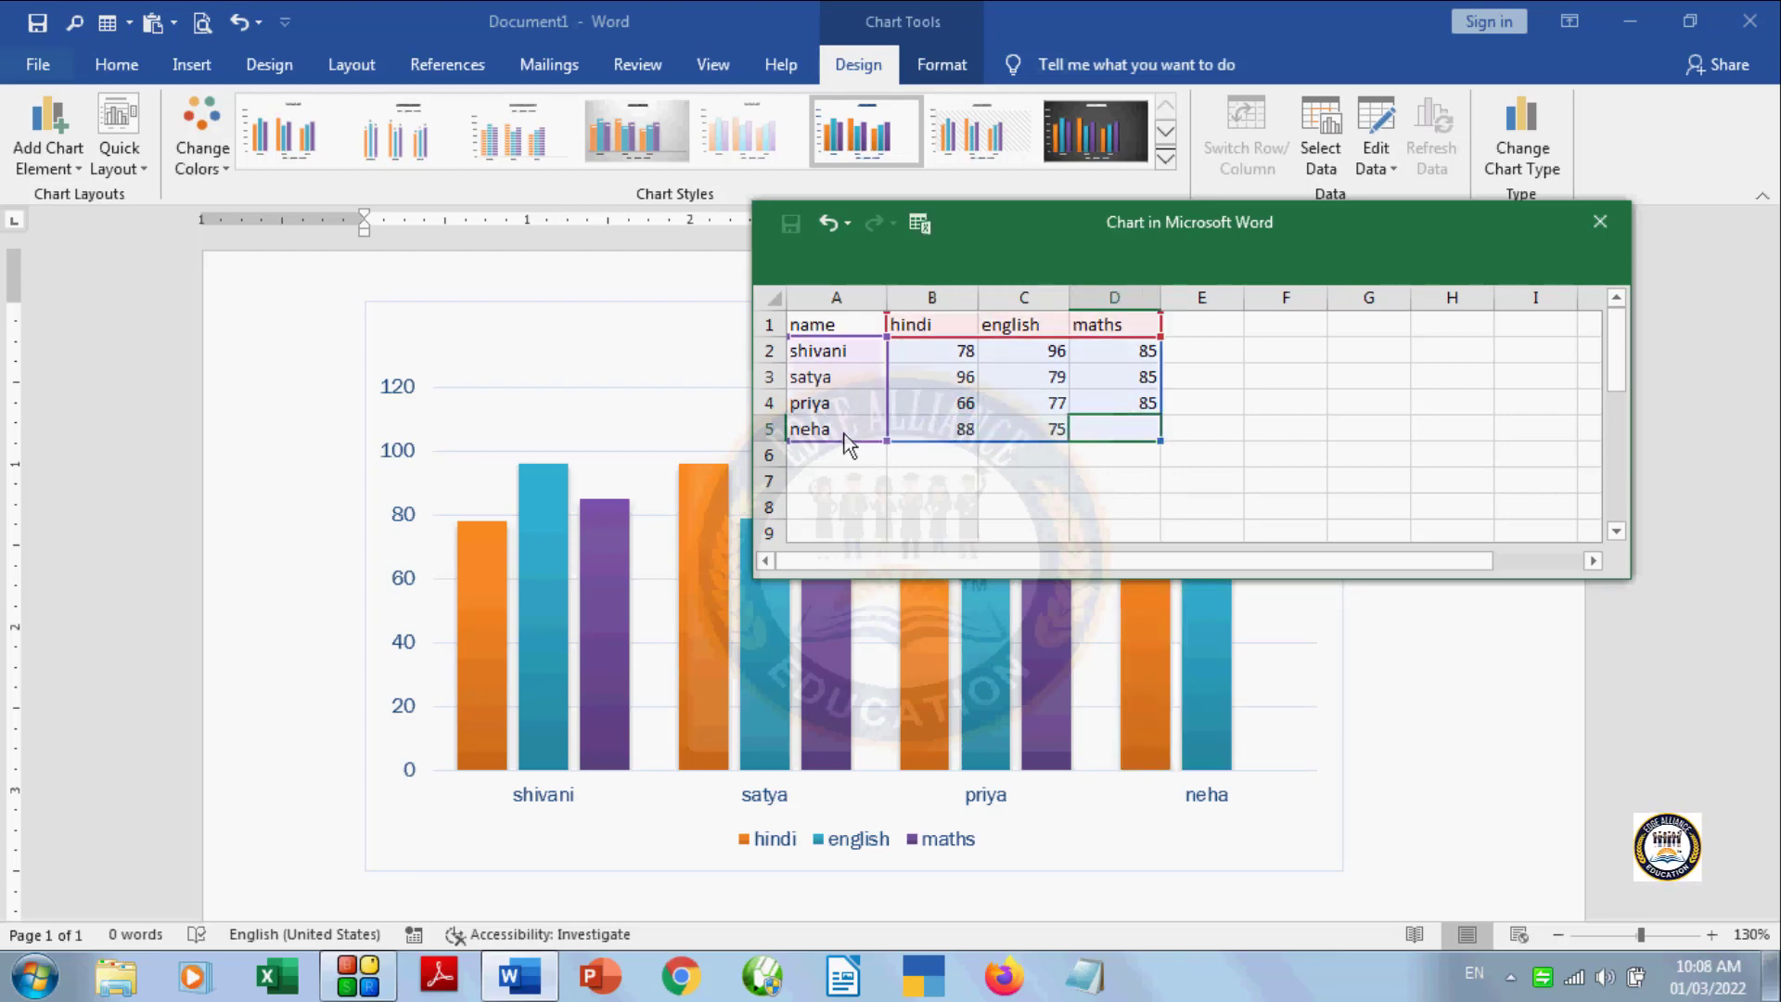
type("85")
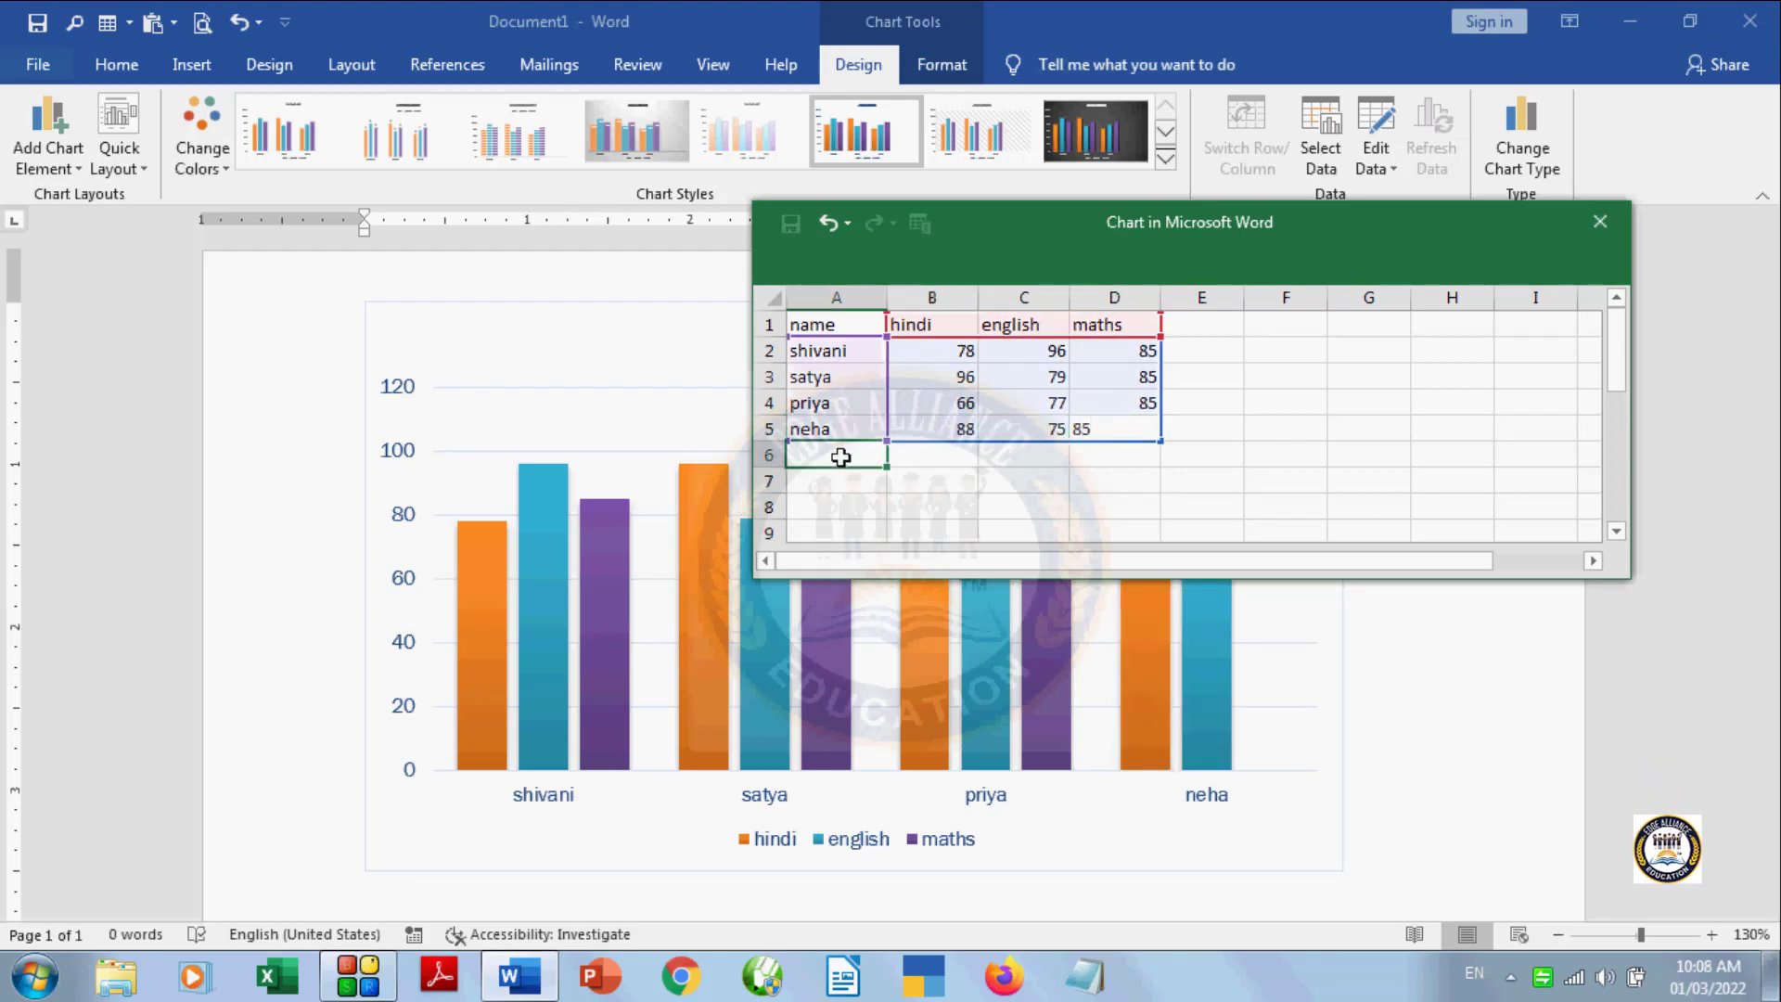
key("Return")
Step: Add a fifth student's name in row 6 of the data sheet with marks hindi 88, english 99 and maths 47
type("aviral")
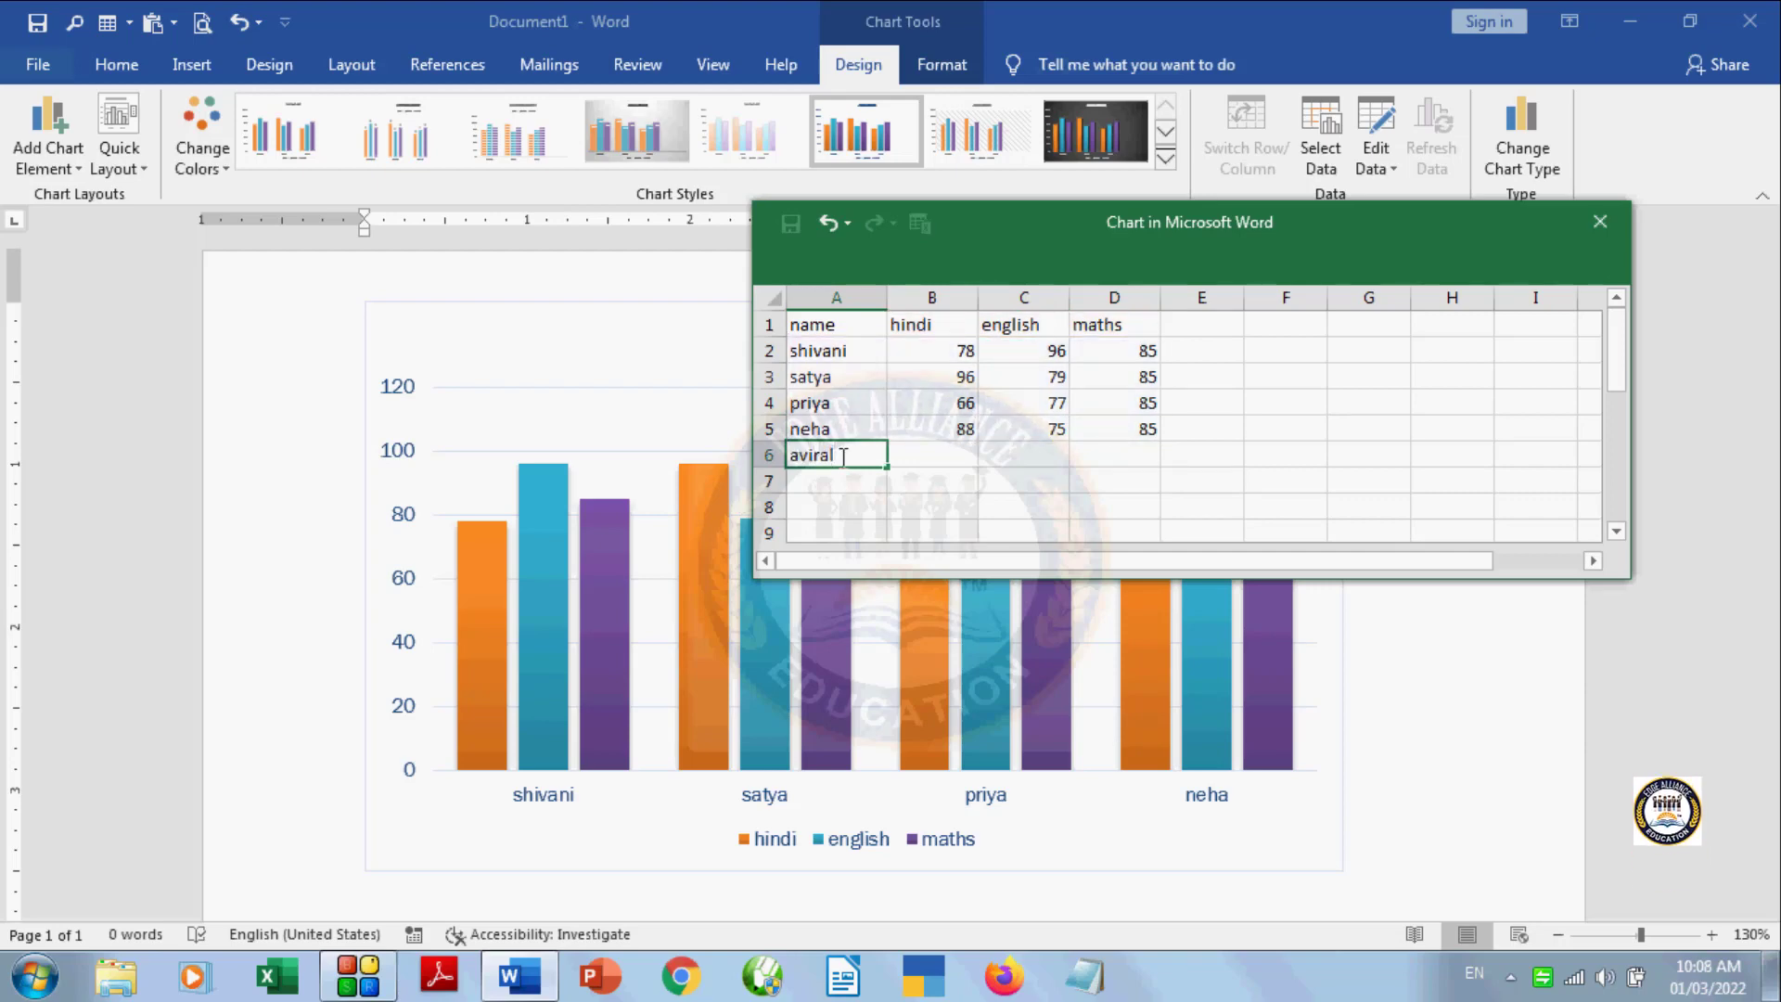
key("Tab")
type("88")
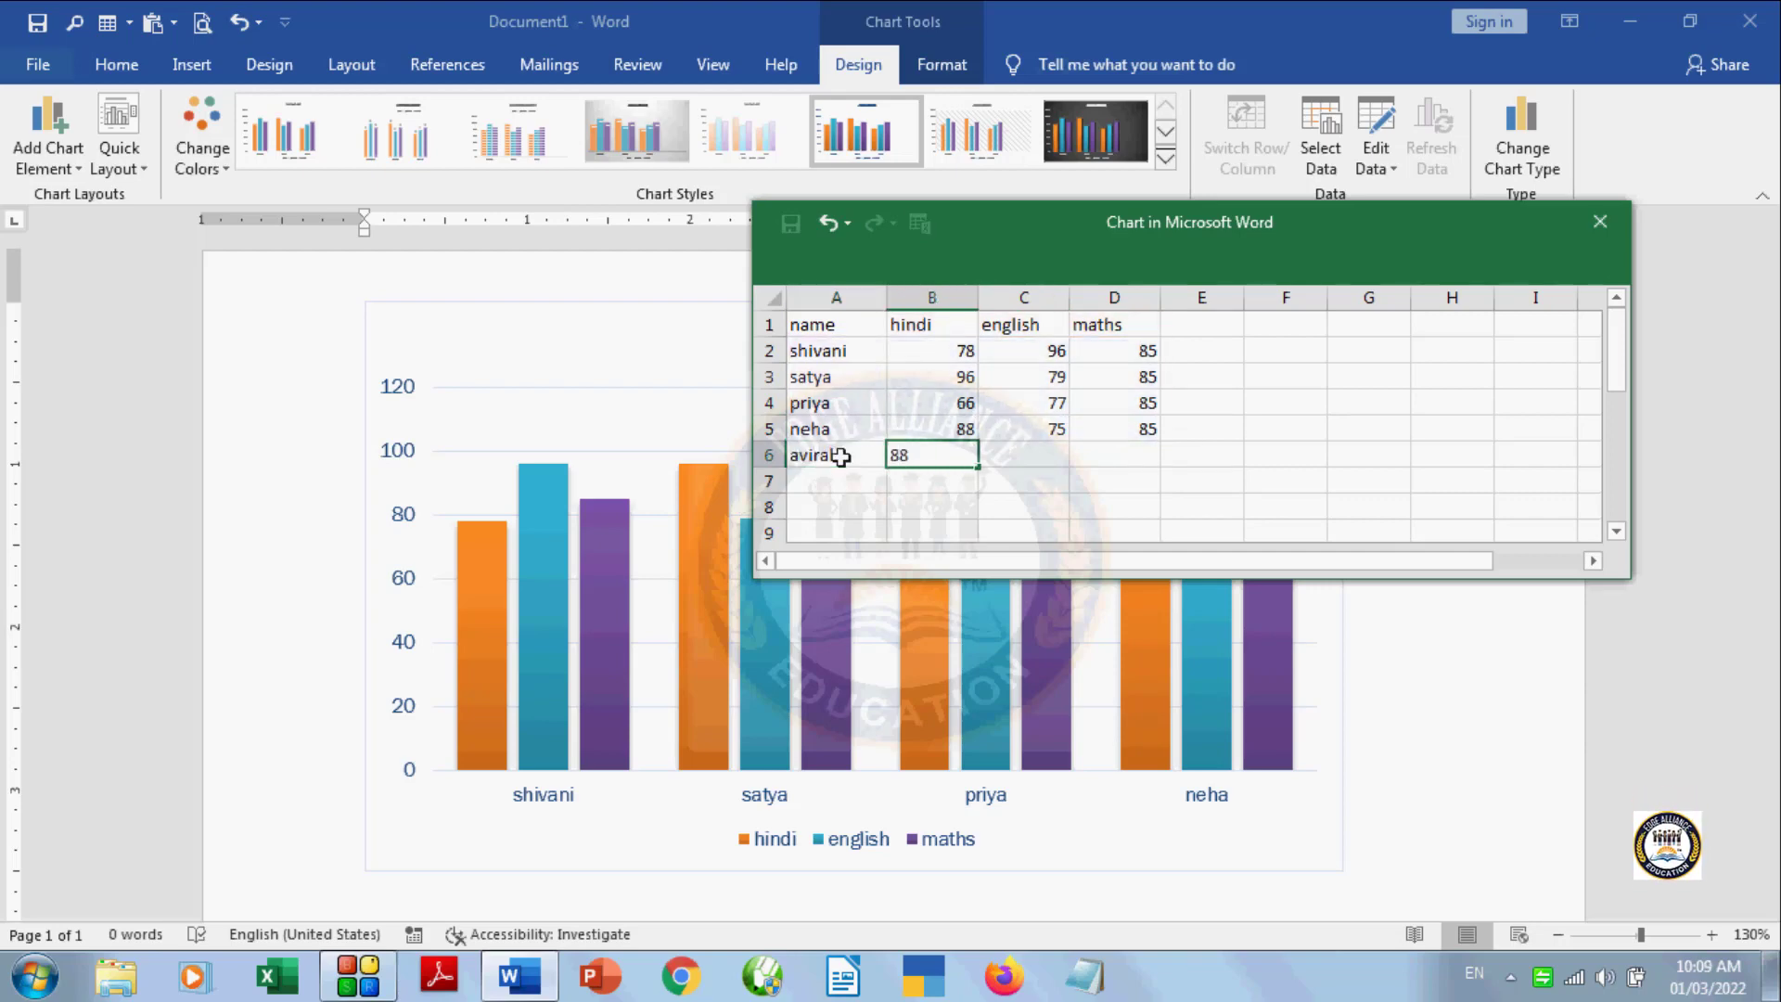
key("Tab")
type("99")
key("Tab")
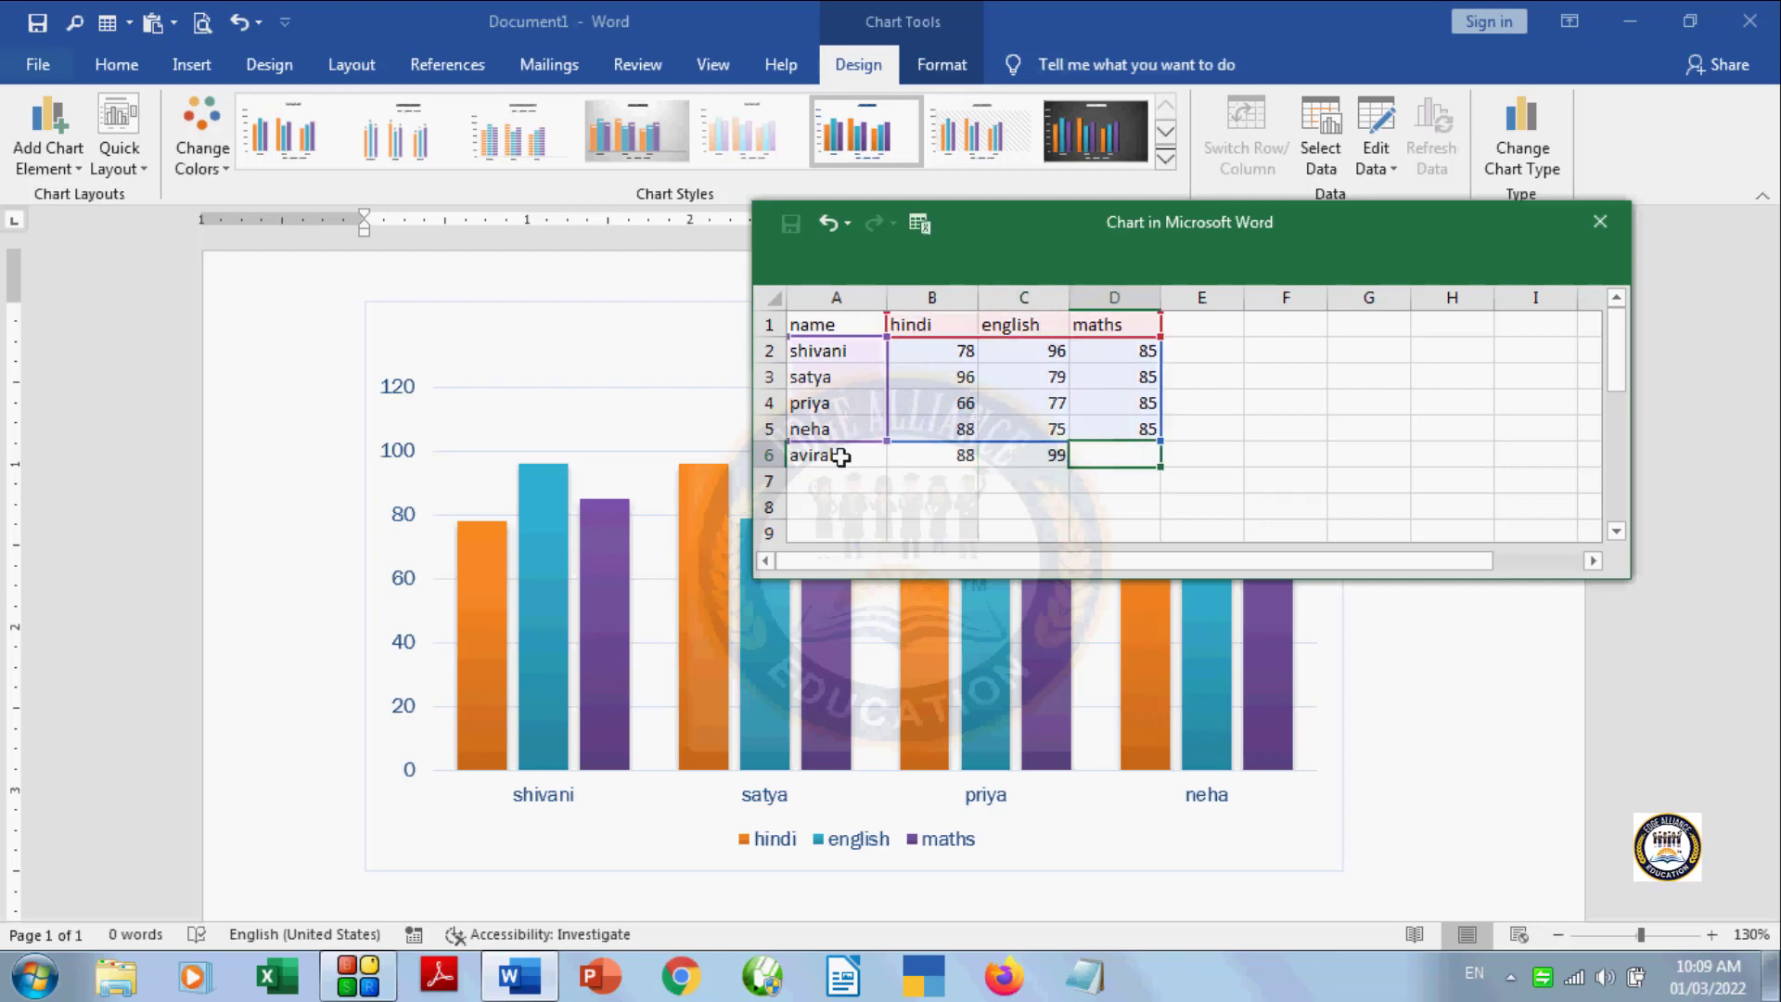
type("47")
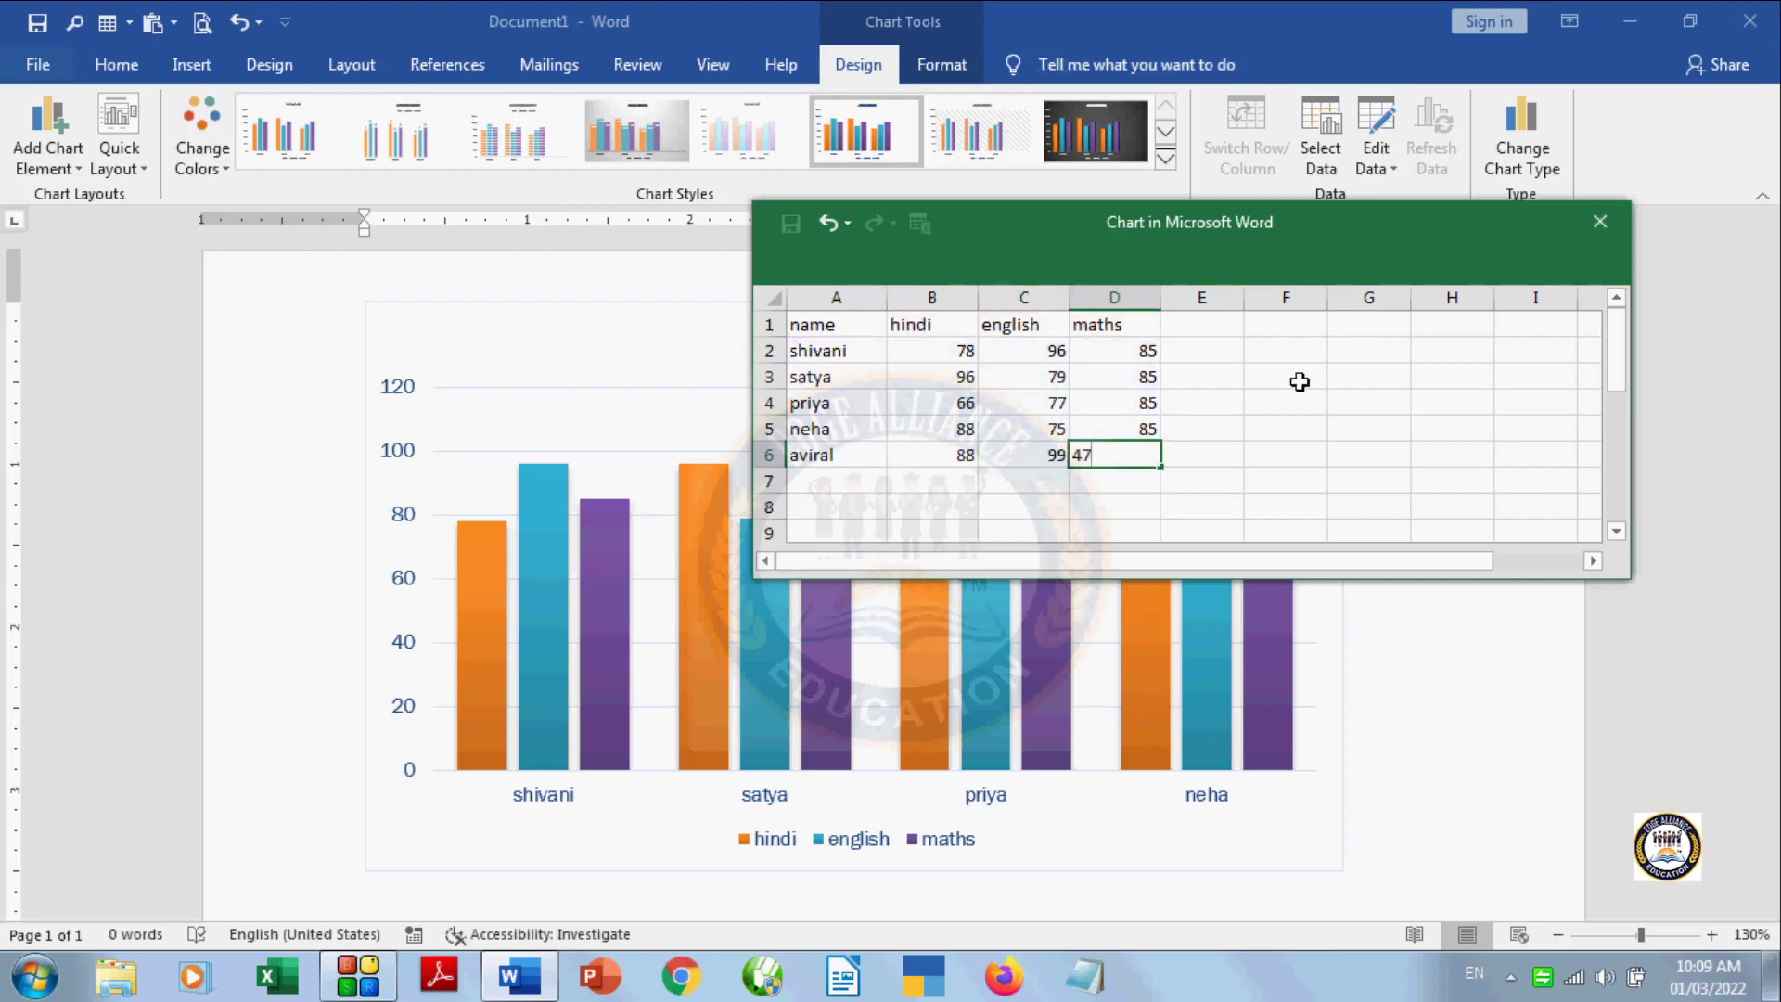
left_click(853, 482)
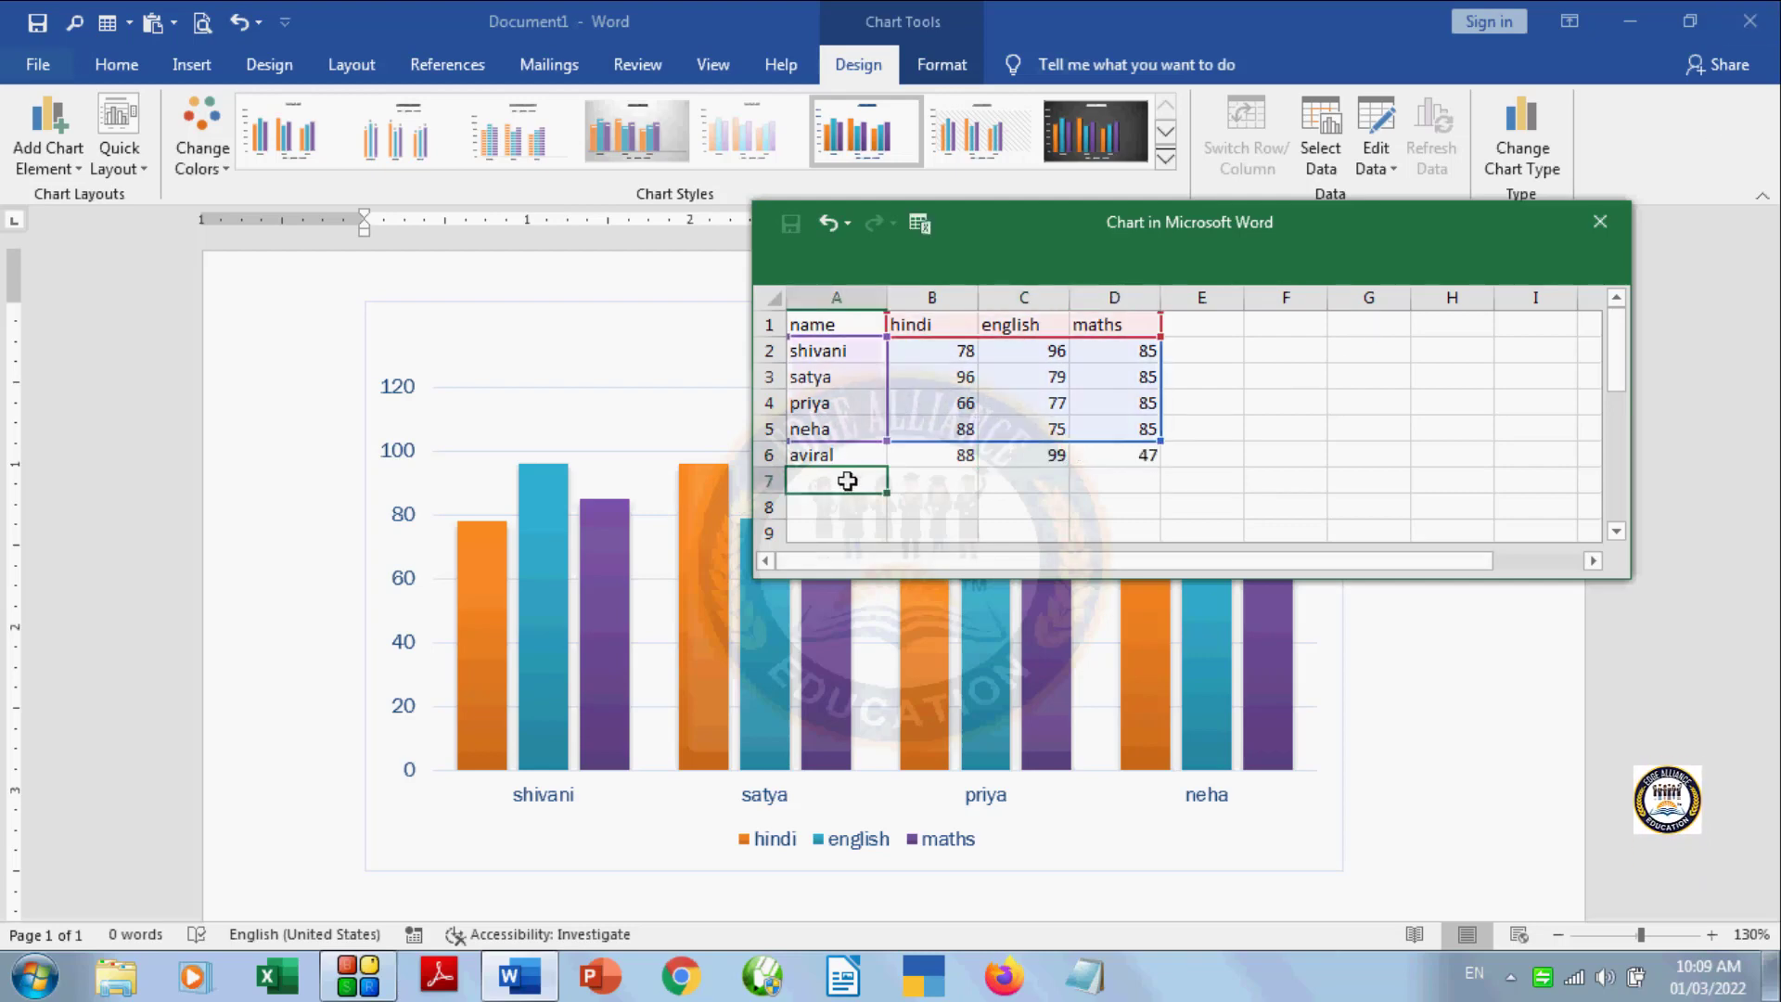
Step: Extend the chart's source range to A1:D6 so the fifth student's row is included
left_click_drag(1074, 231, 1287, 309)
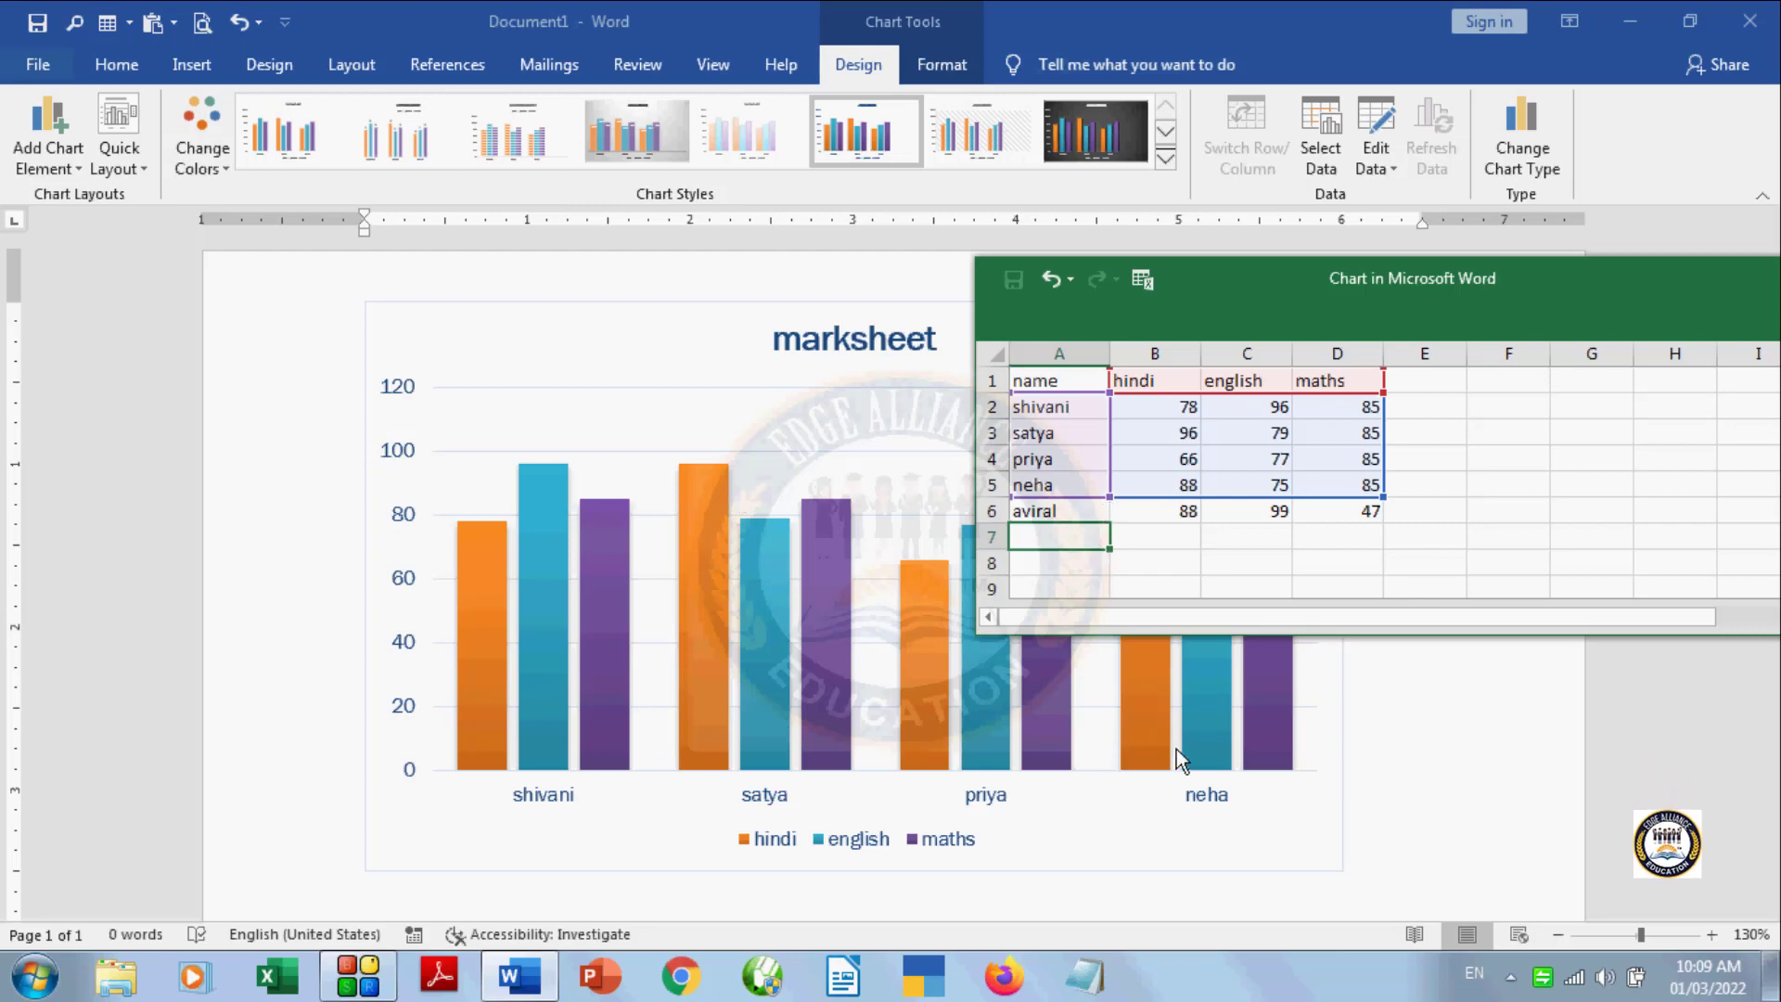
left_click(1097, 517)
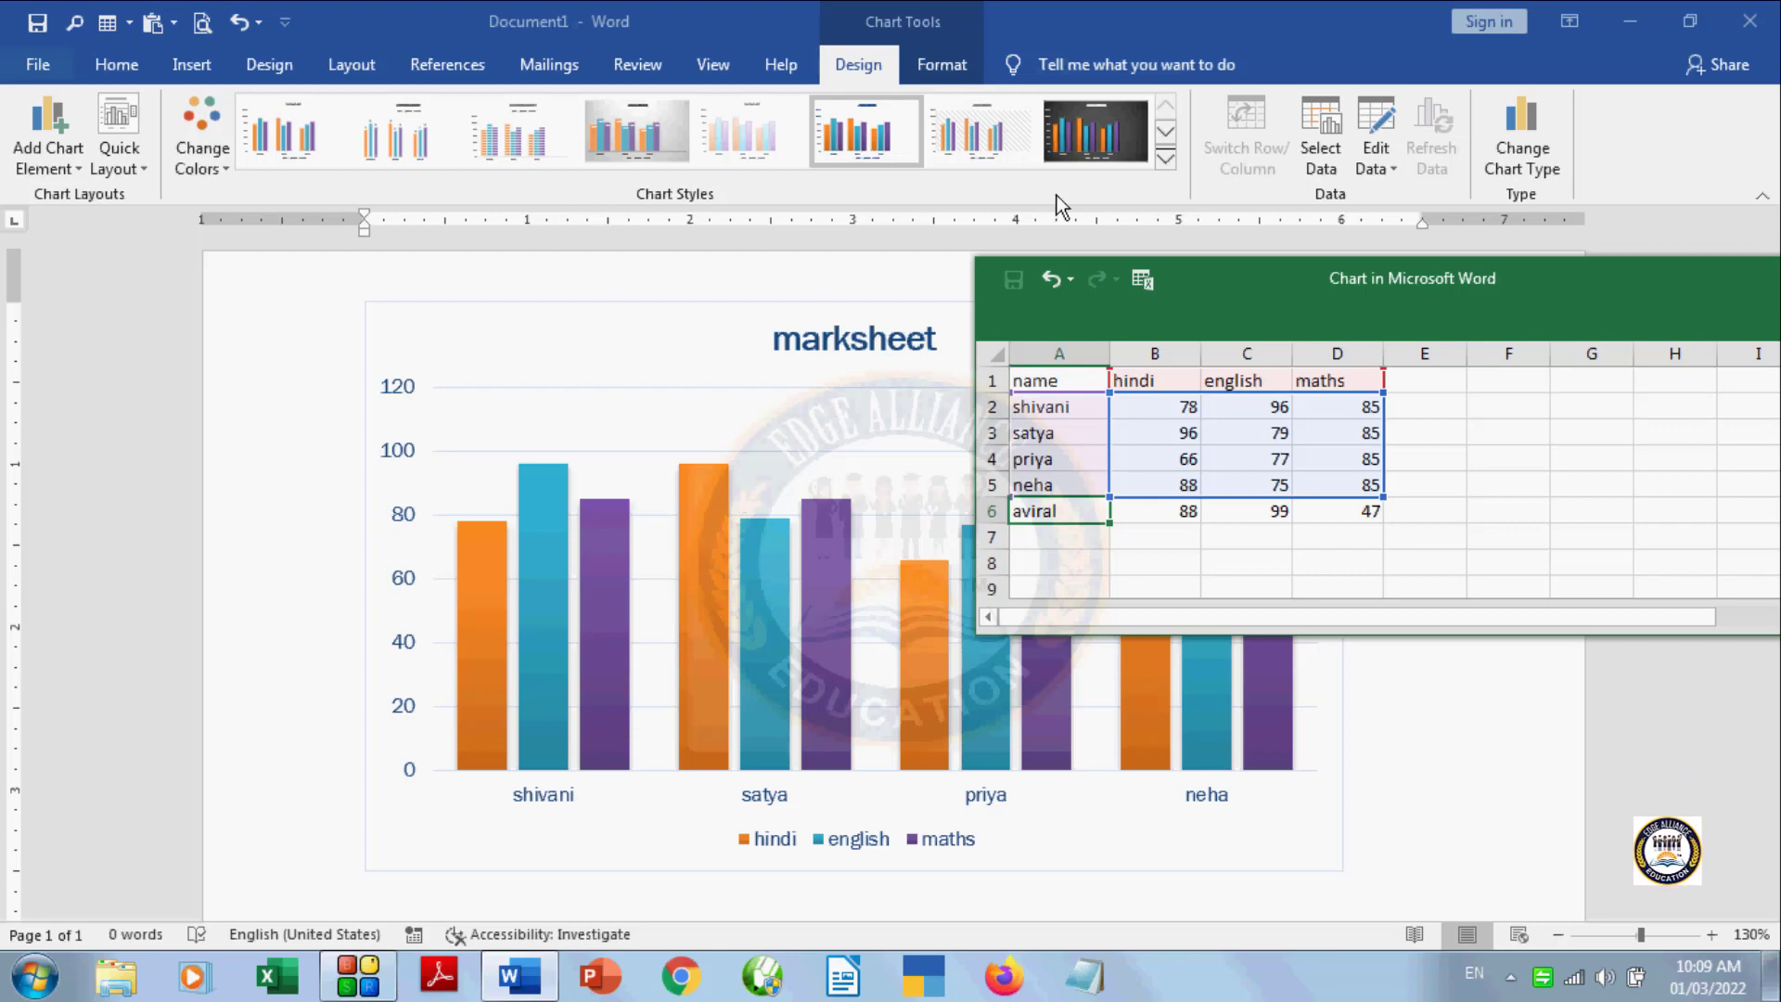
left_click(1324, 165)
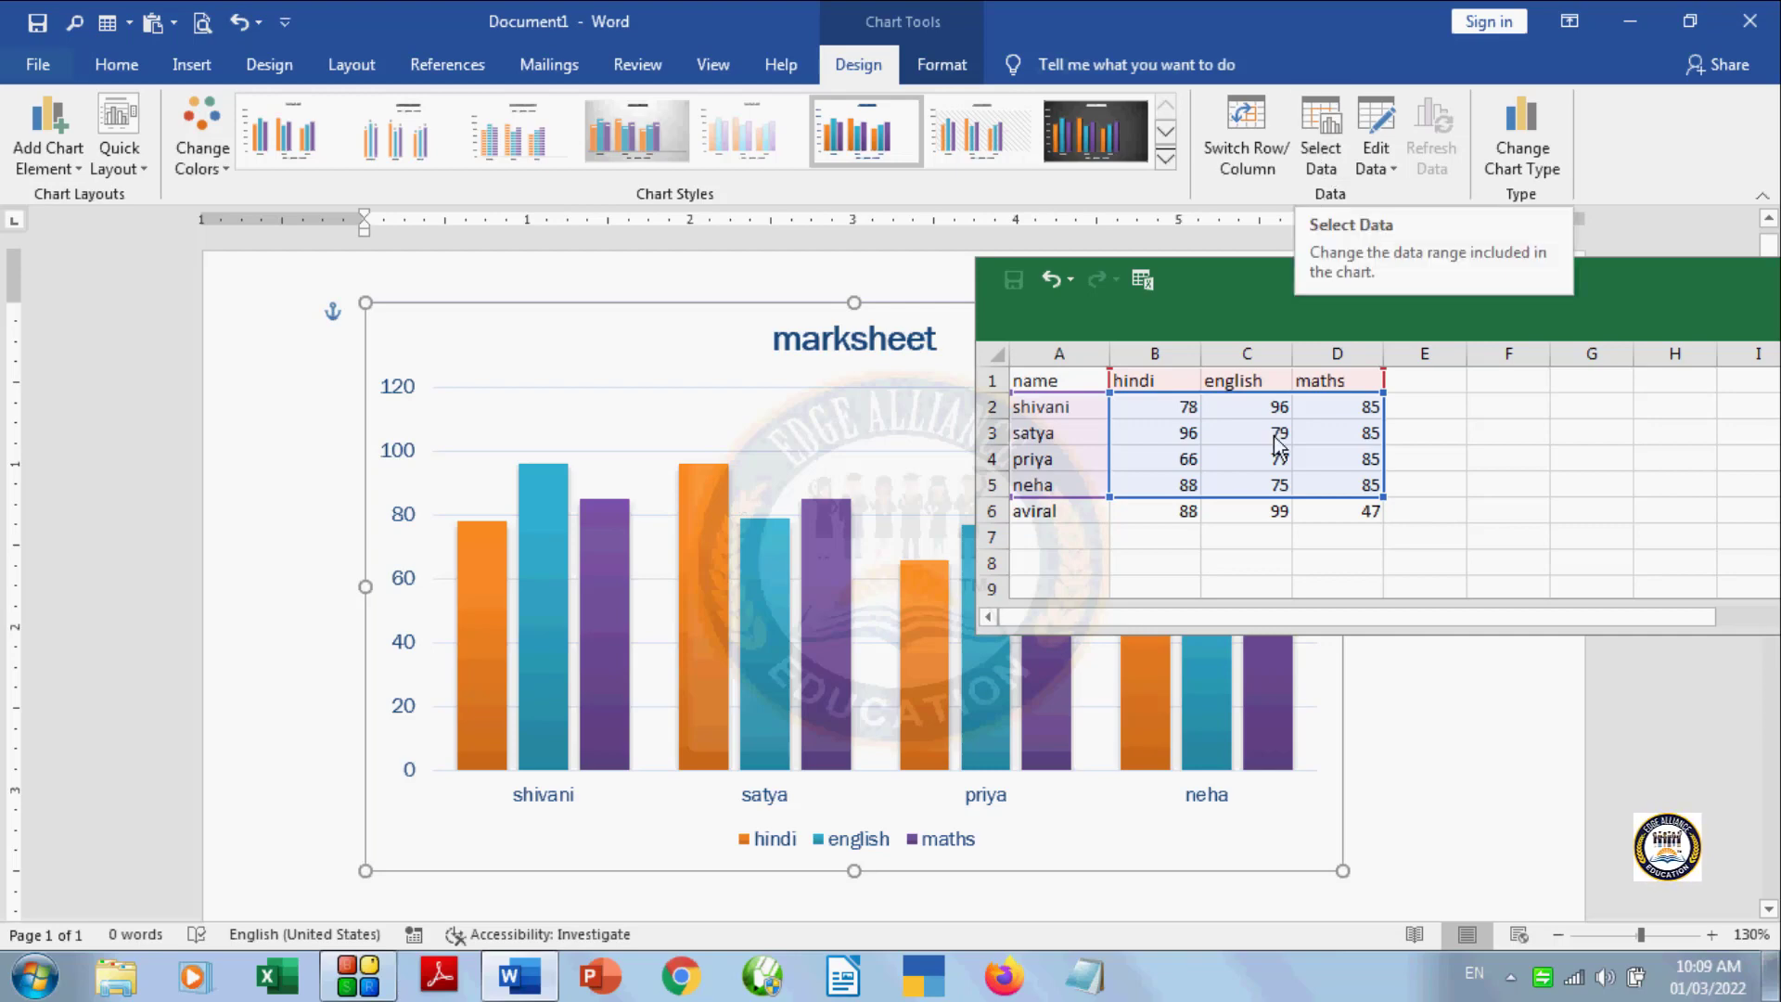
left_click(1036, 385)
left_click(1181, 469)
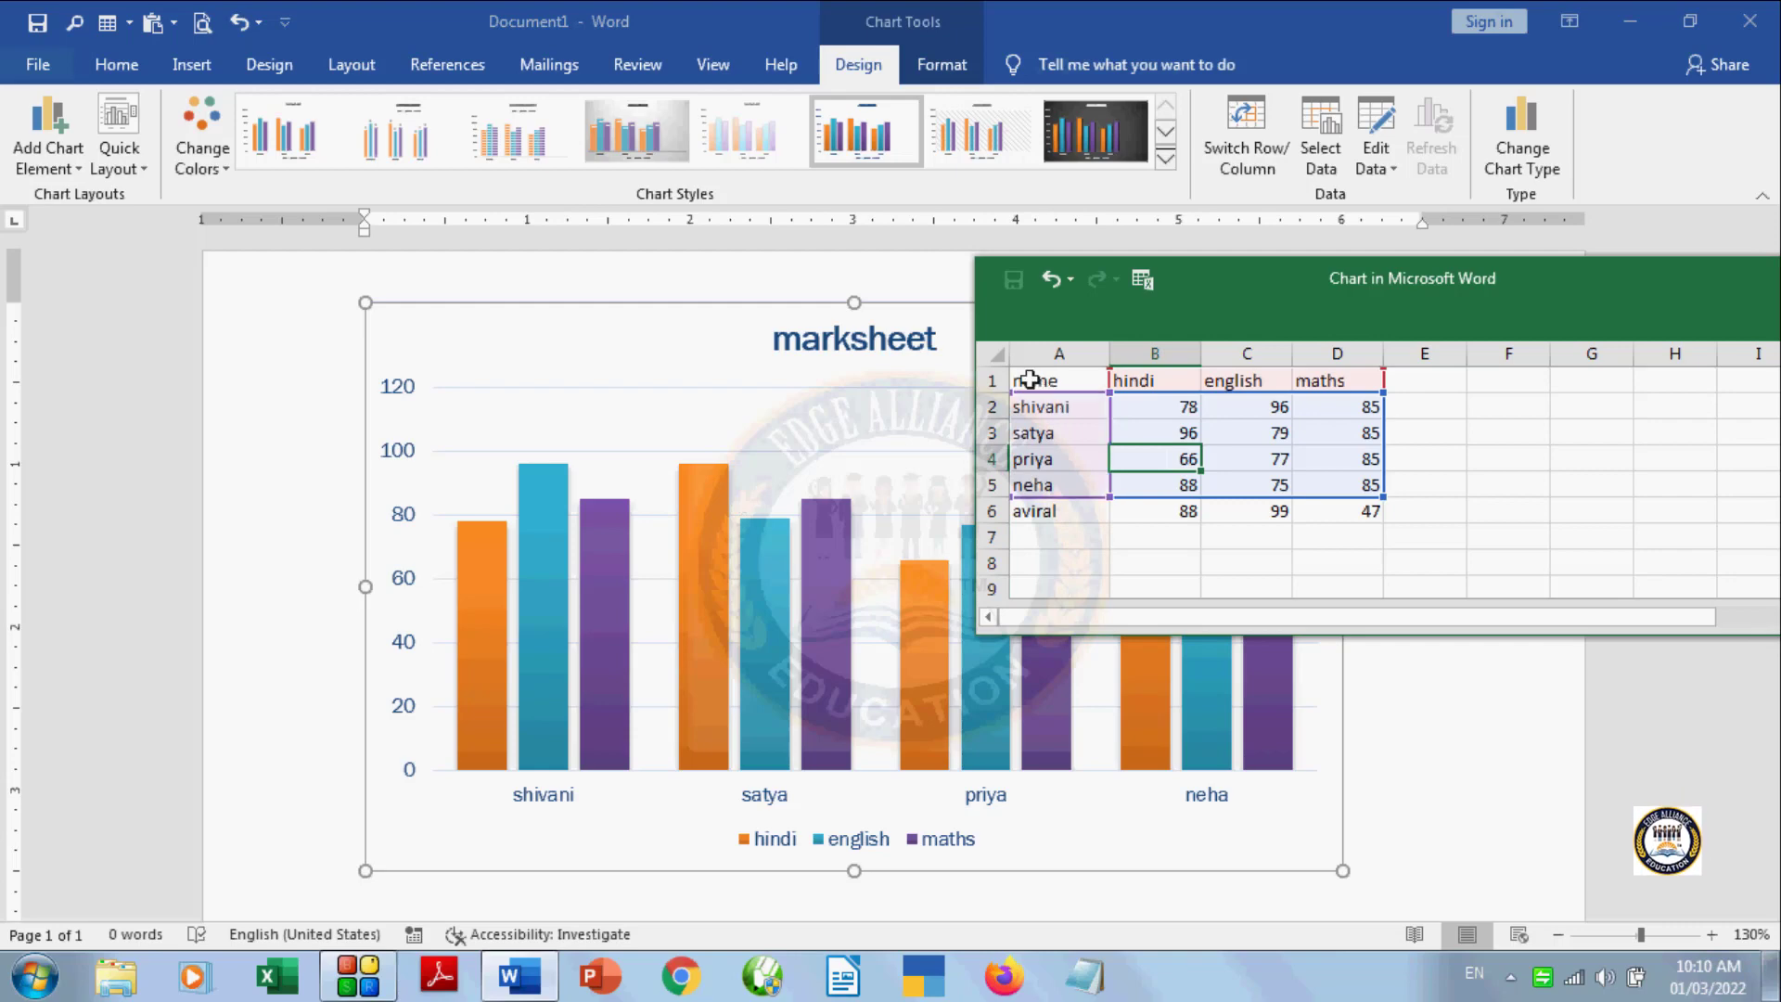
left_click_drag(1030, 377, 1380, 535)
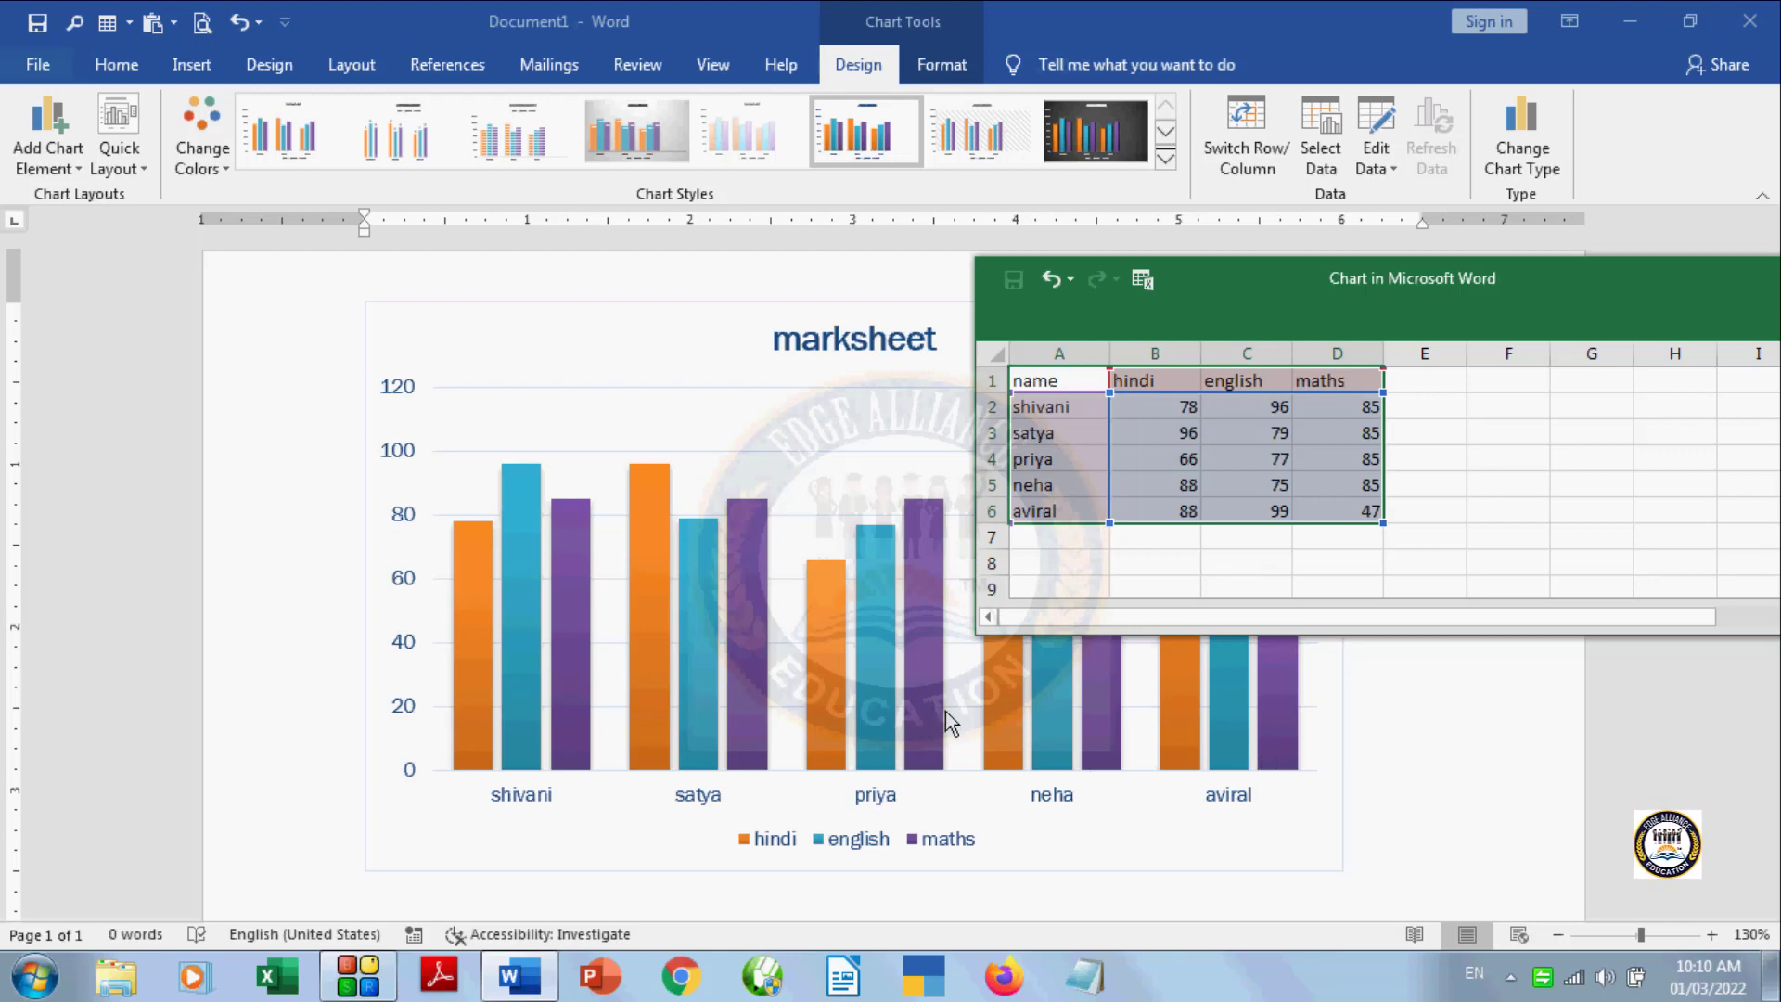
Step: Switch the chart's rows and columns to group the marks by subject, and switch them back
left_click_drag(1222, 332, 1227, 291)
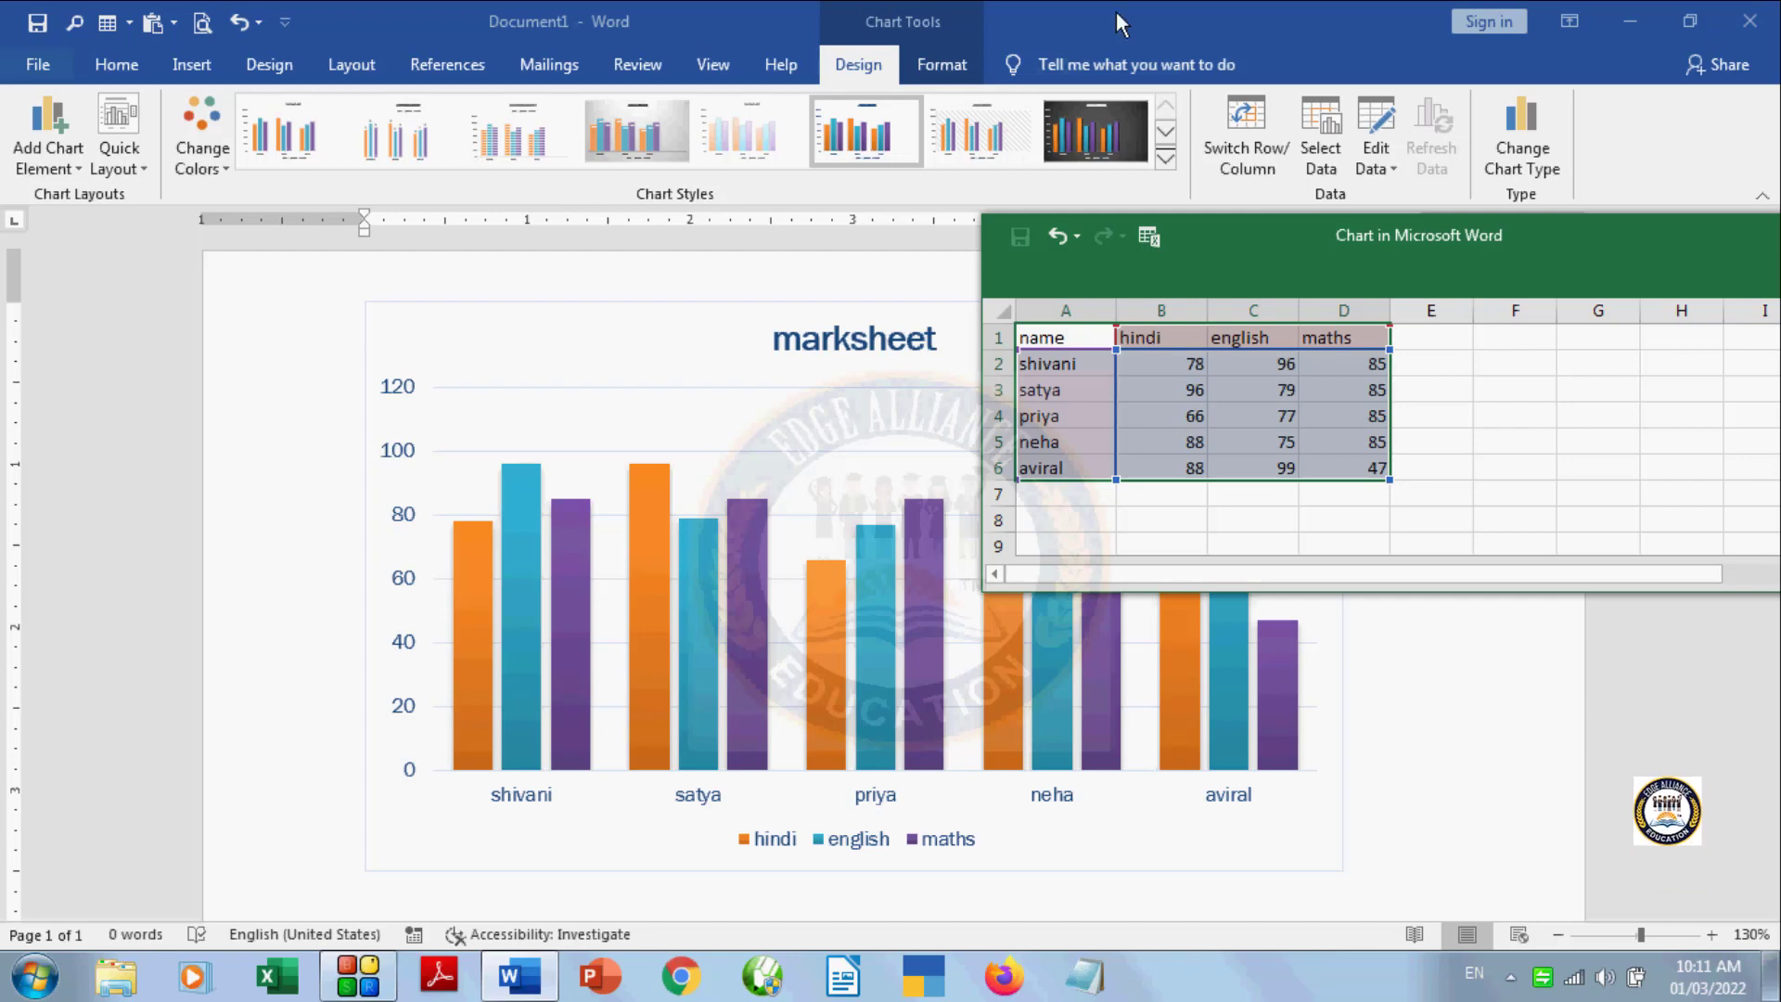
left_click(1248, 167)
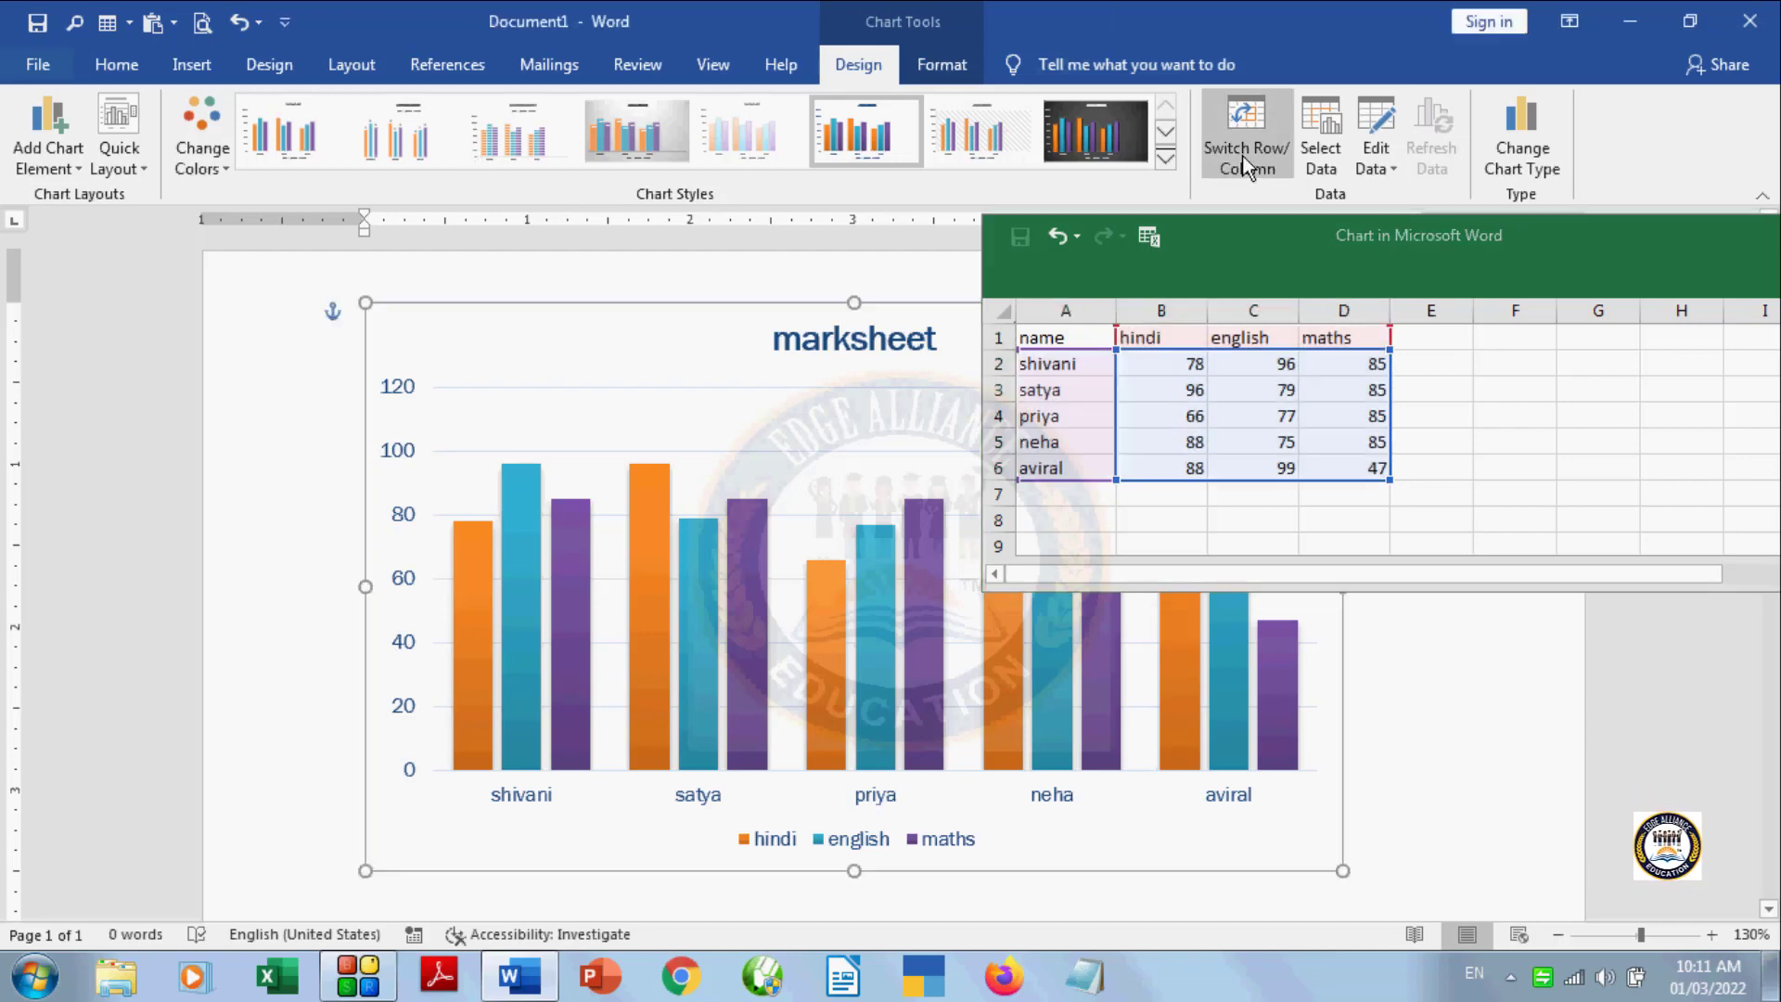
left_click(1248, 167)
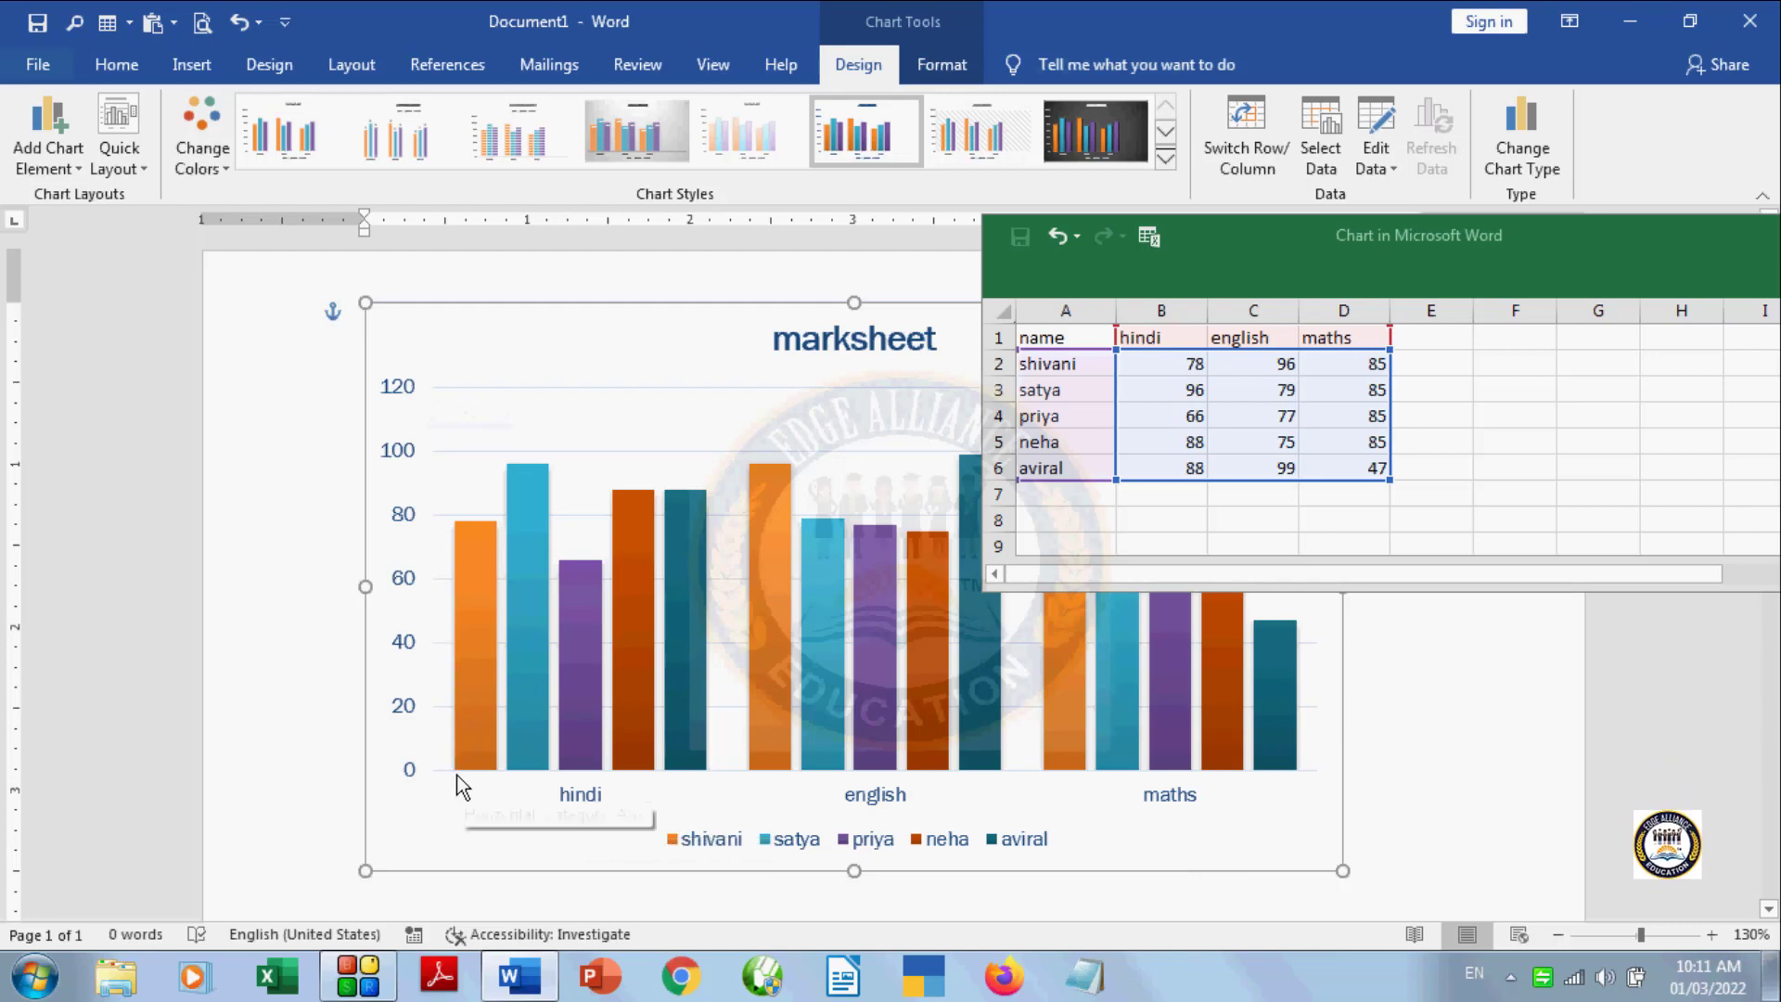
left_click(1251, 169)
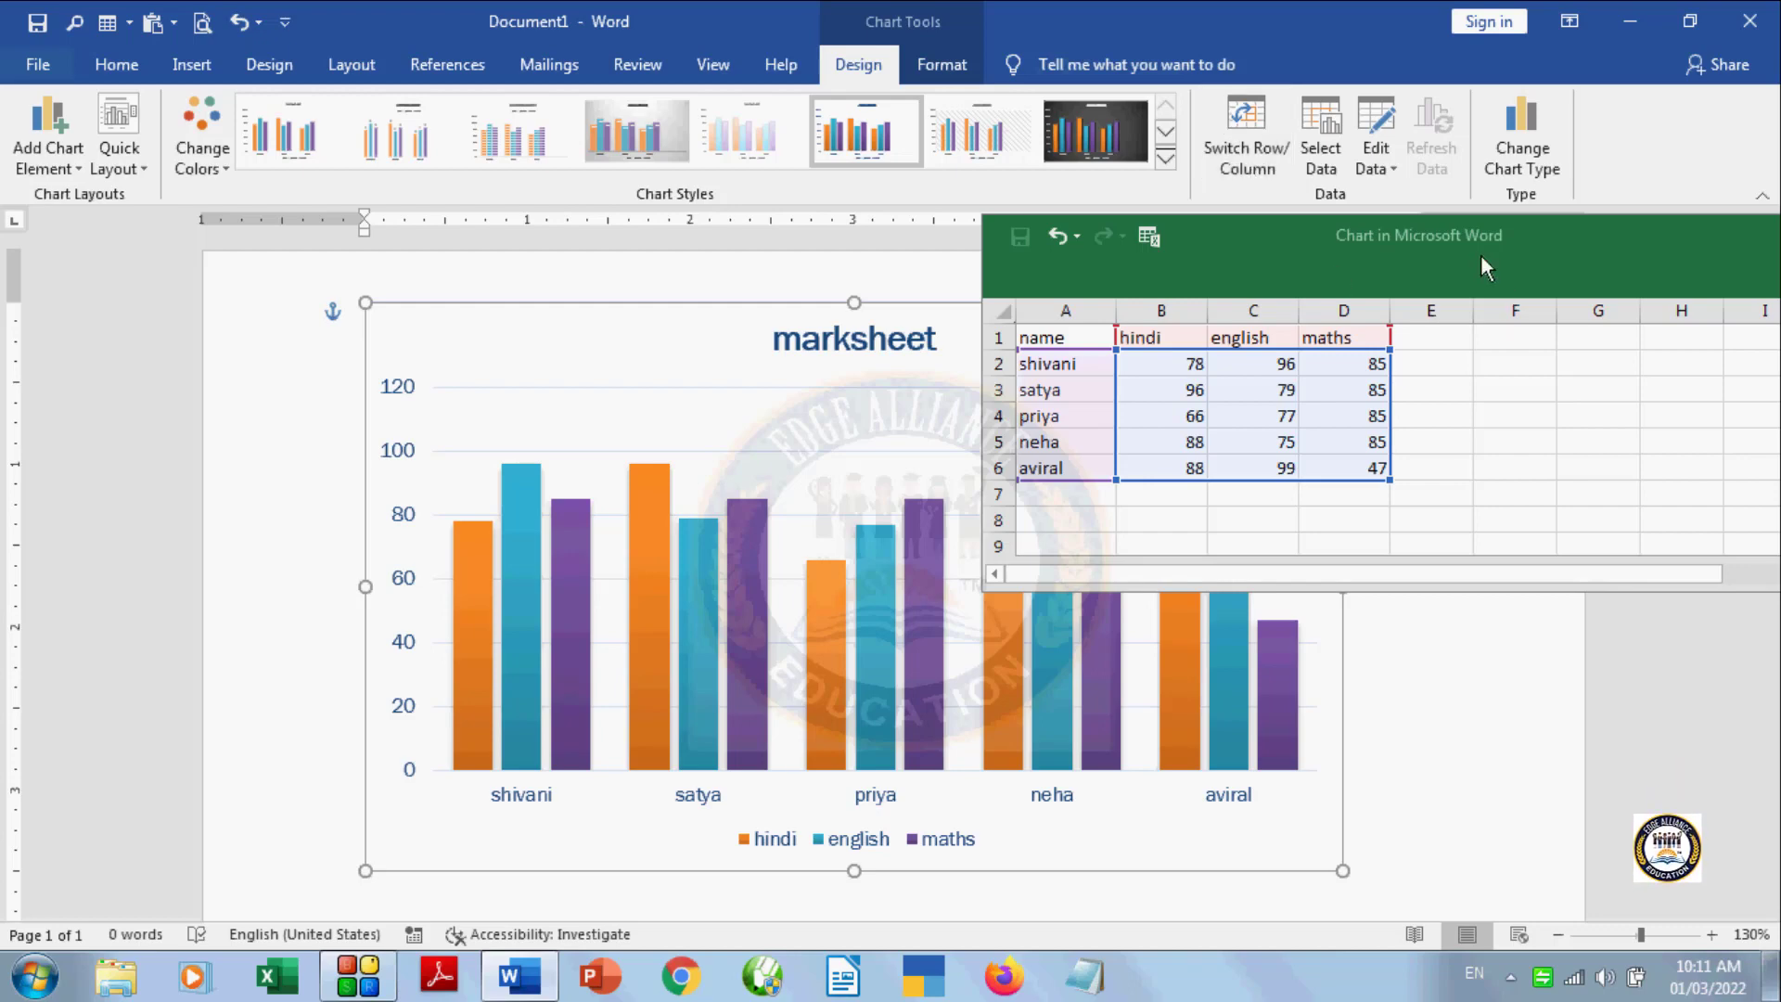
Step: Move the chart's data sheet fully into view and close it
left_click_drag(1481, 254, 1142, 305)
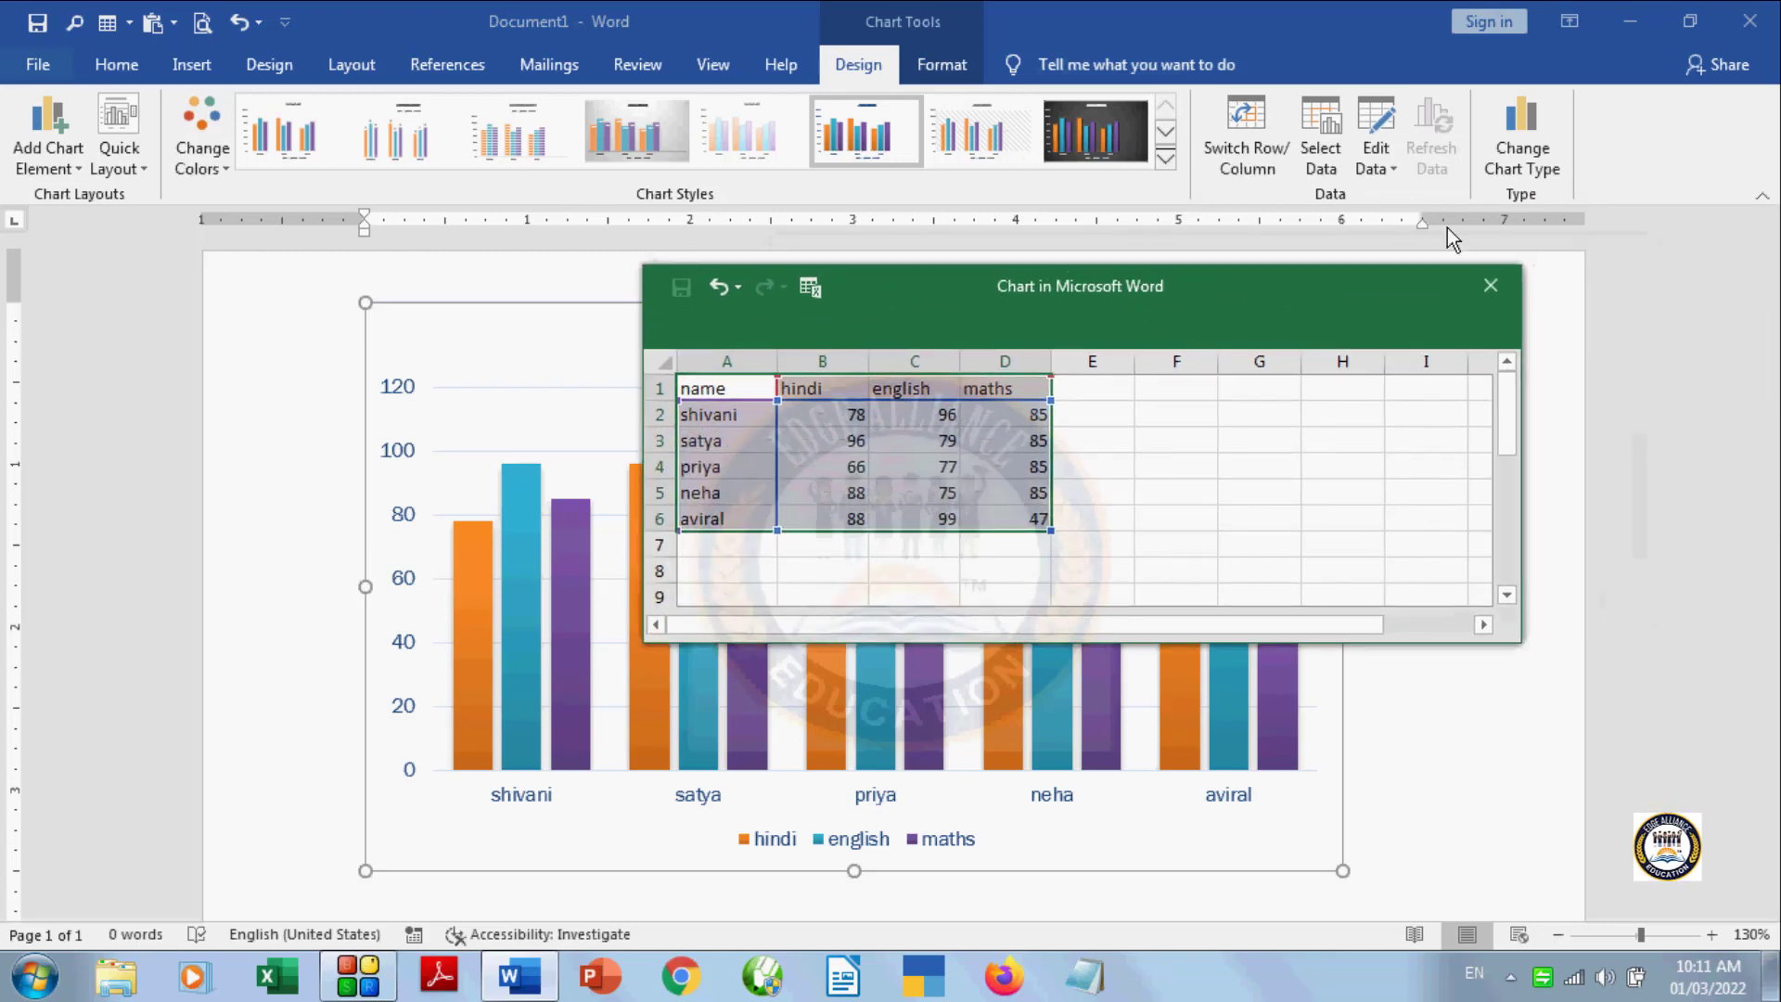
left_click(1488, 287)
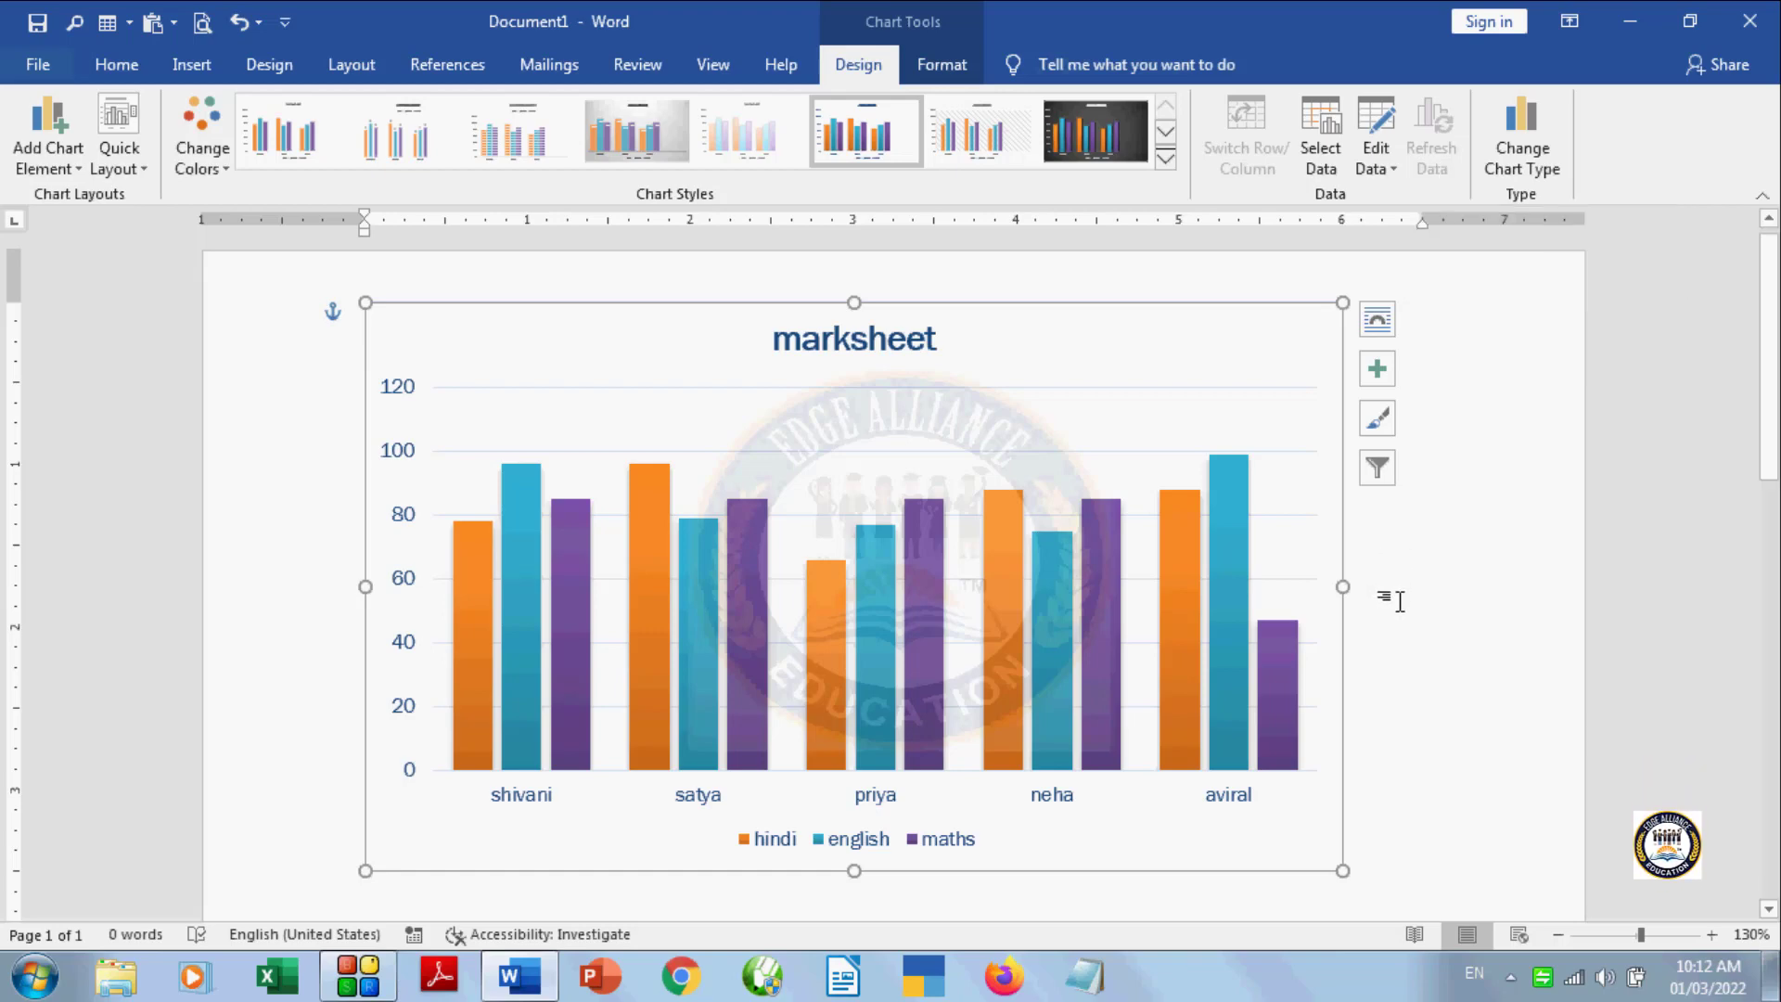
Step: Preview other chart types for the marksheet chart and change it to Clustered Bar
left_click(1514, 136)
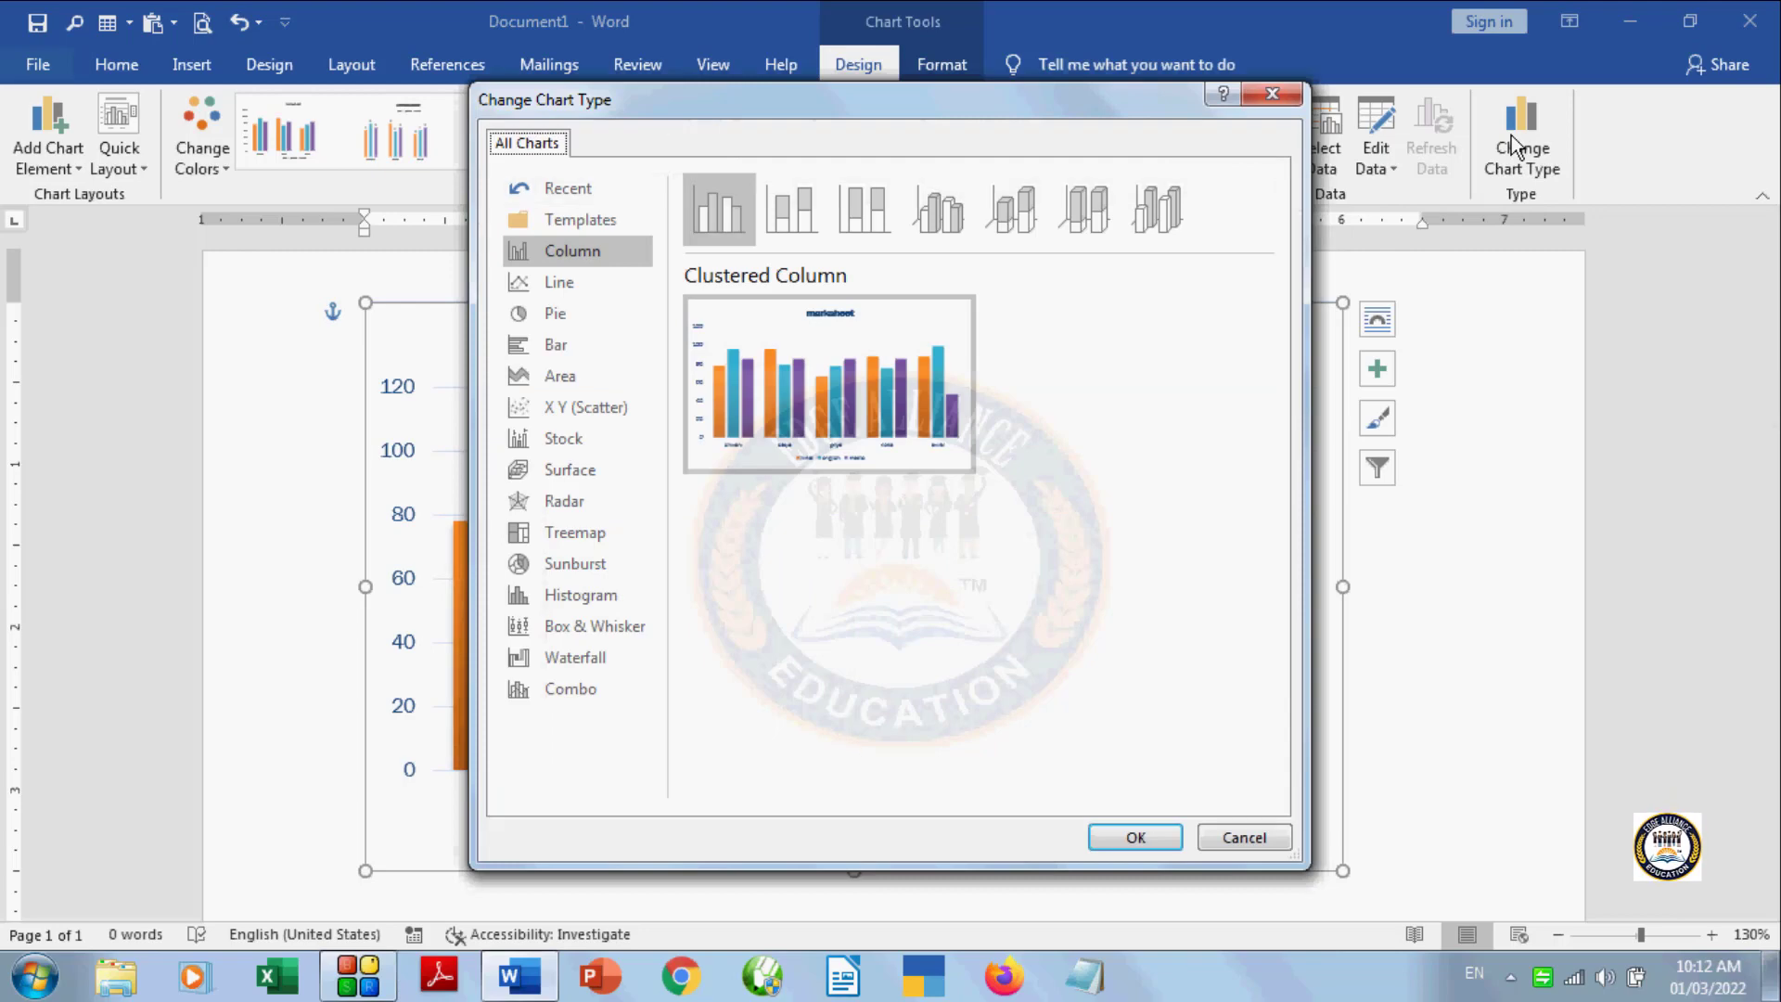
left_click_drag(838, 112, 1273, 153)
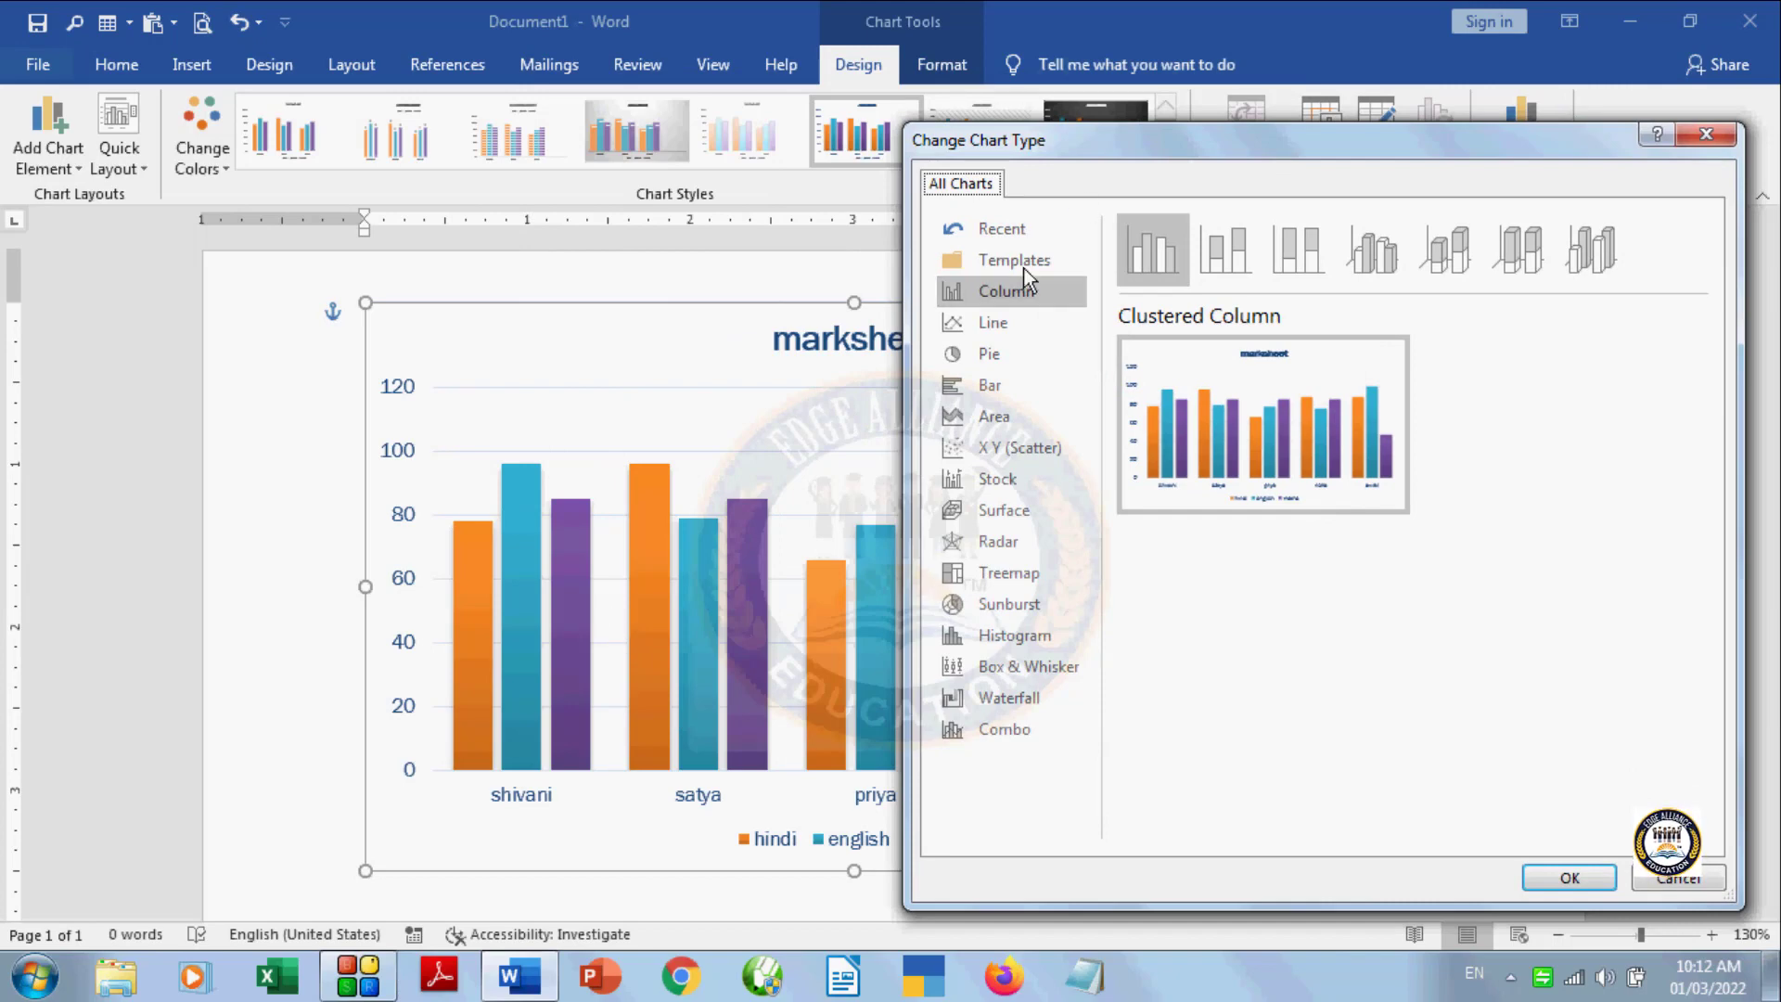
left_click(982, 314)
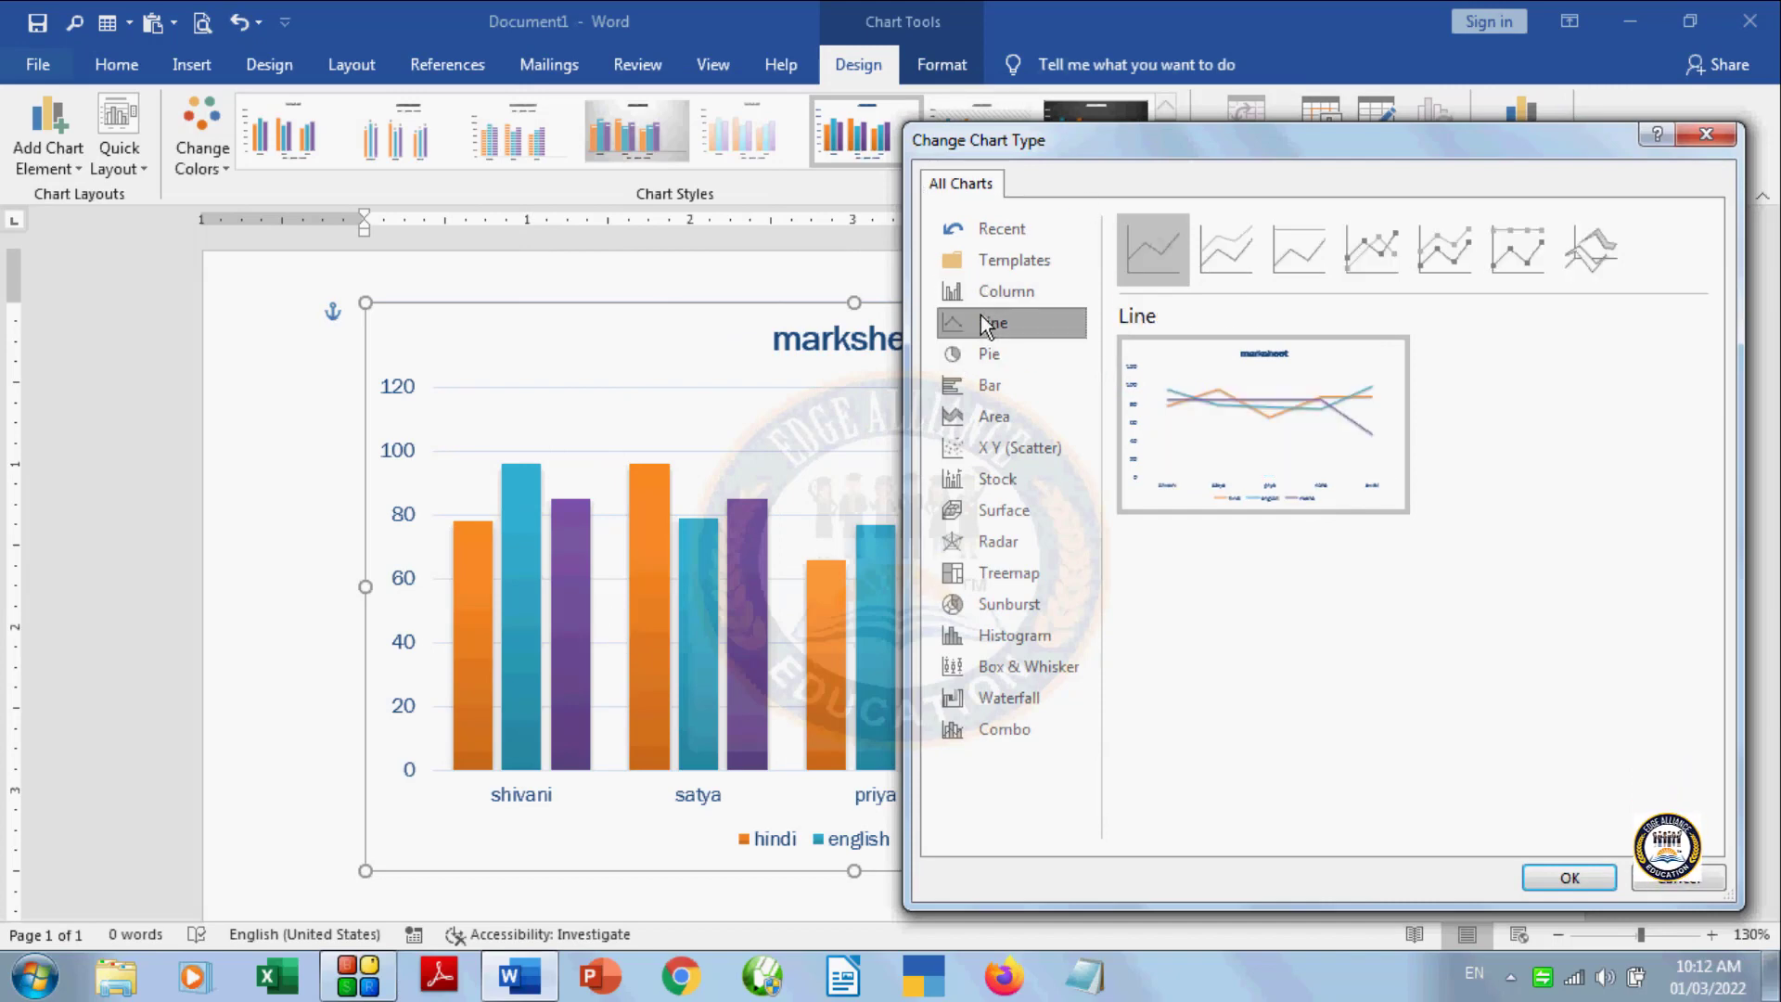
left_click(999, 367)
left_click(999, 385)
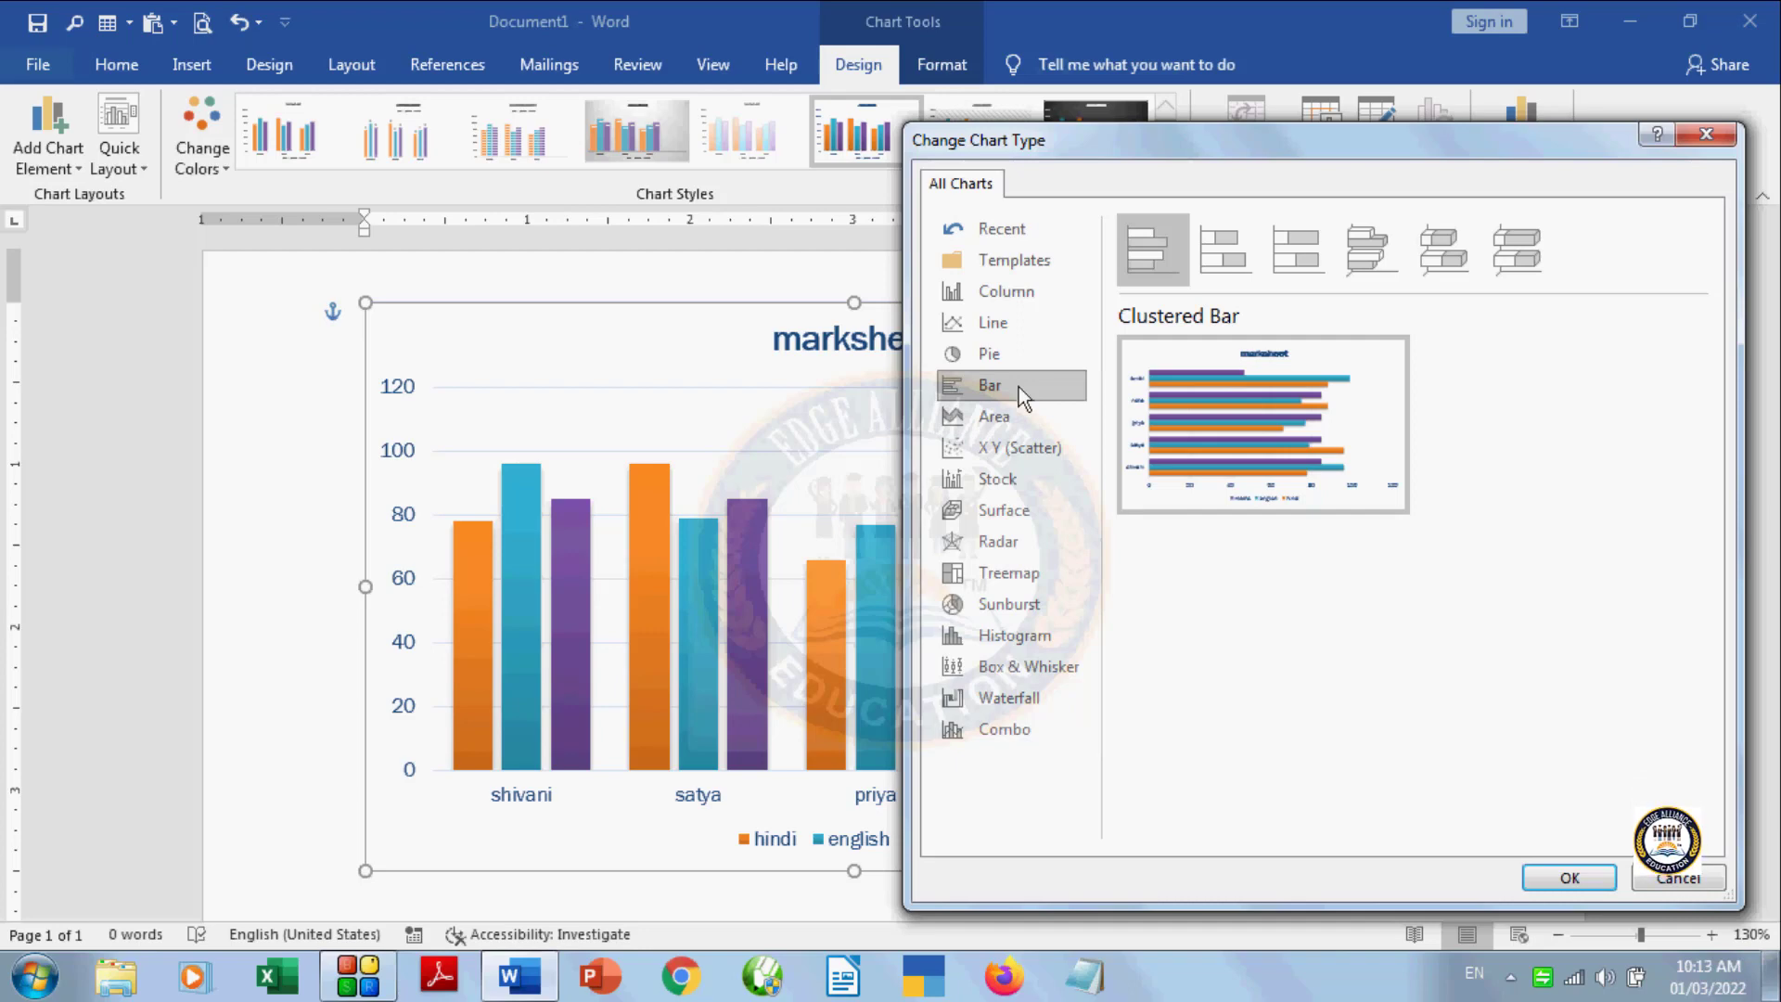
left_click(1564, 877)
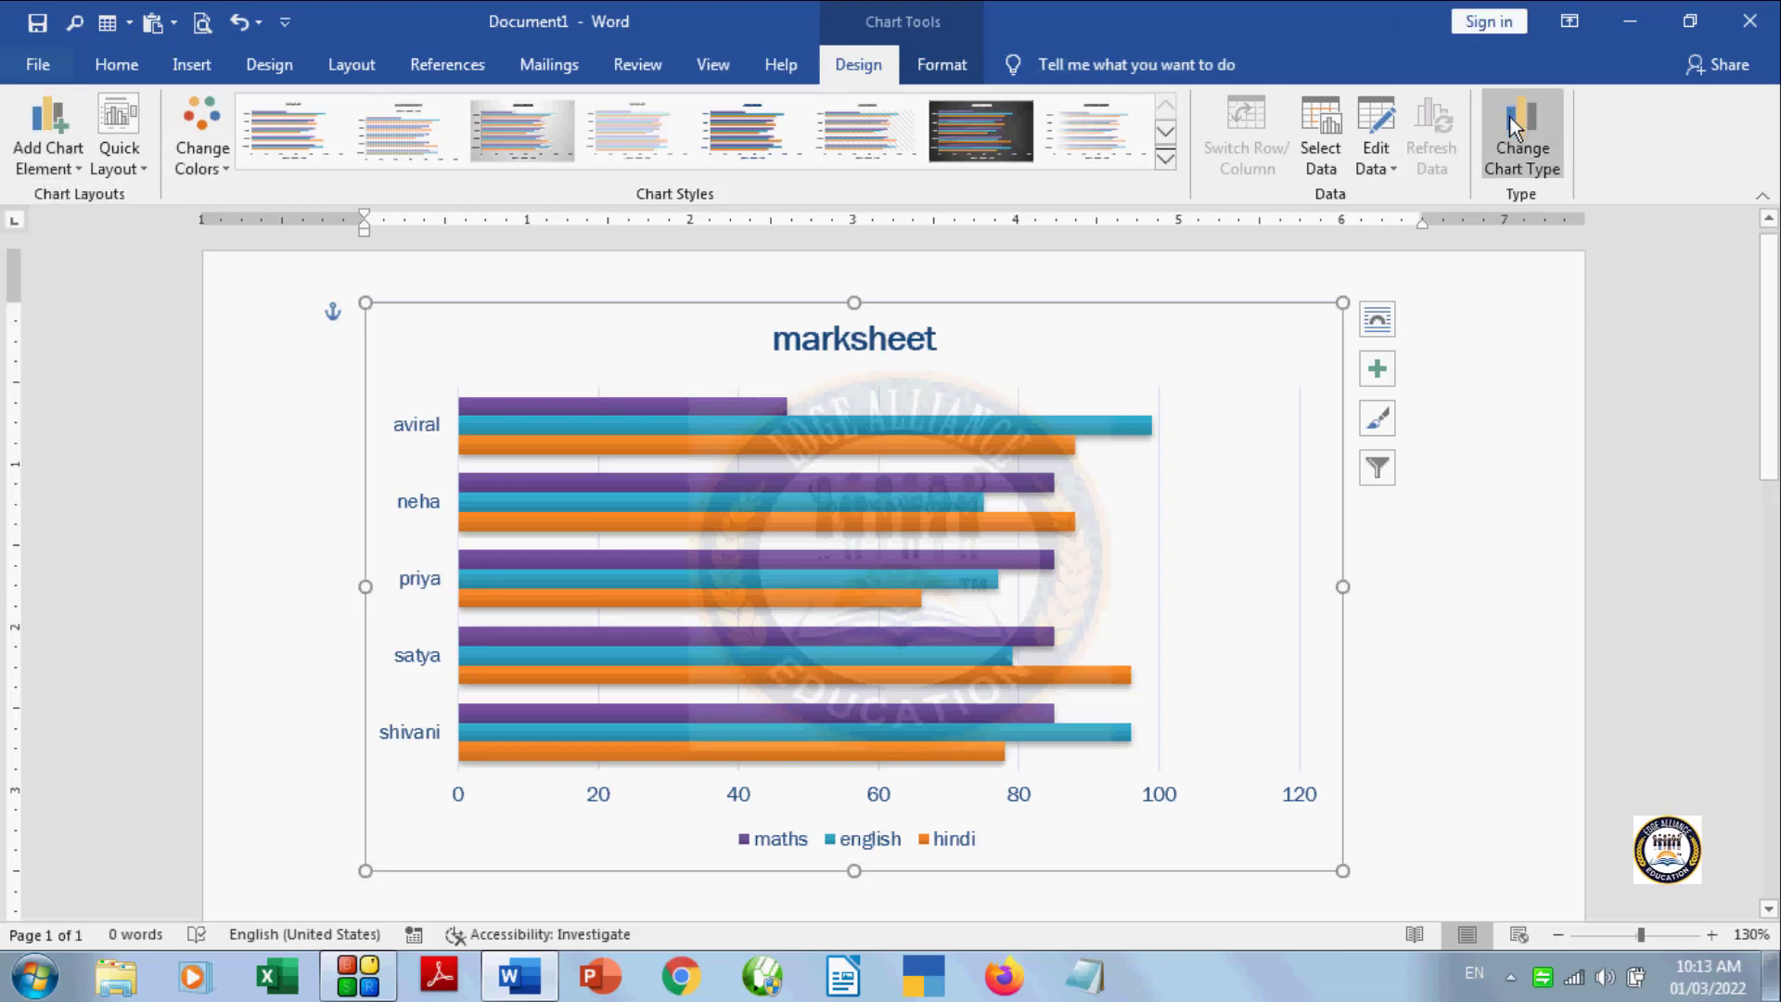
Step: Change the marksheet chart's type back to Clustered Column
left_click(1523, 168)
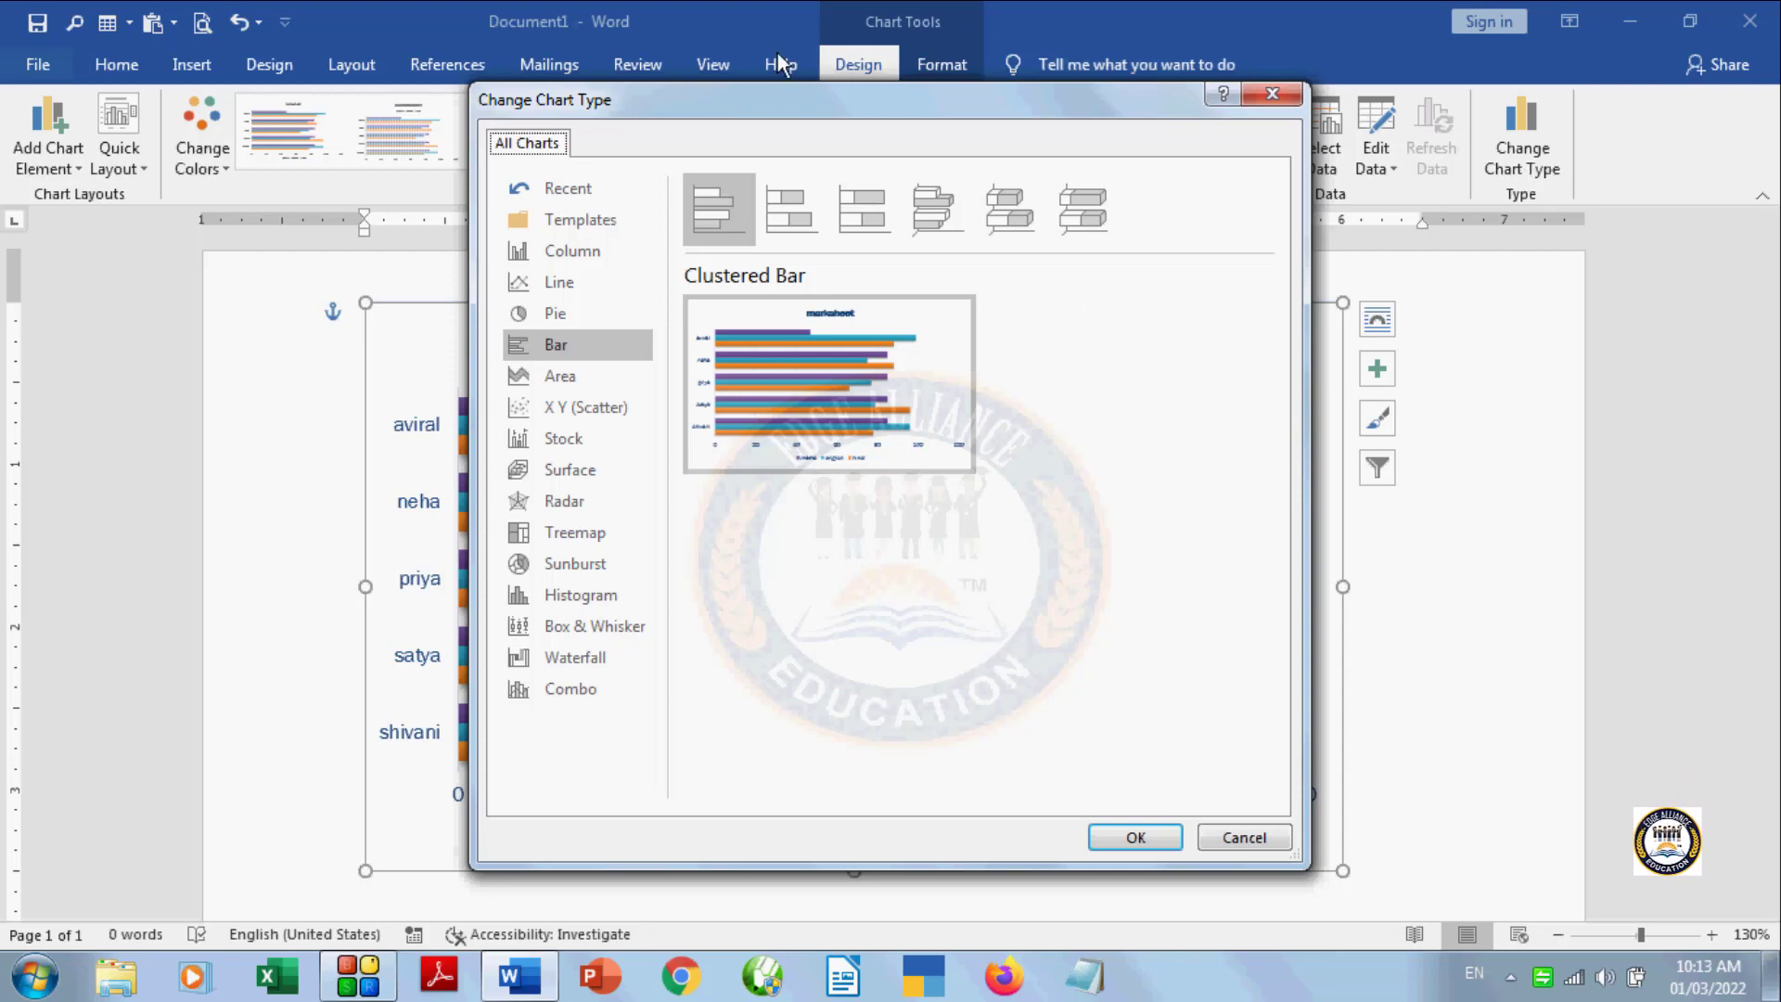
left_click(597, 249)
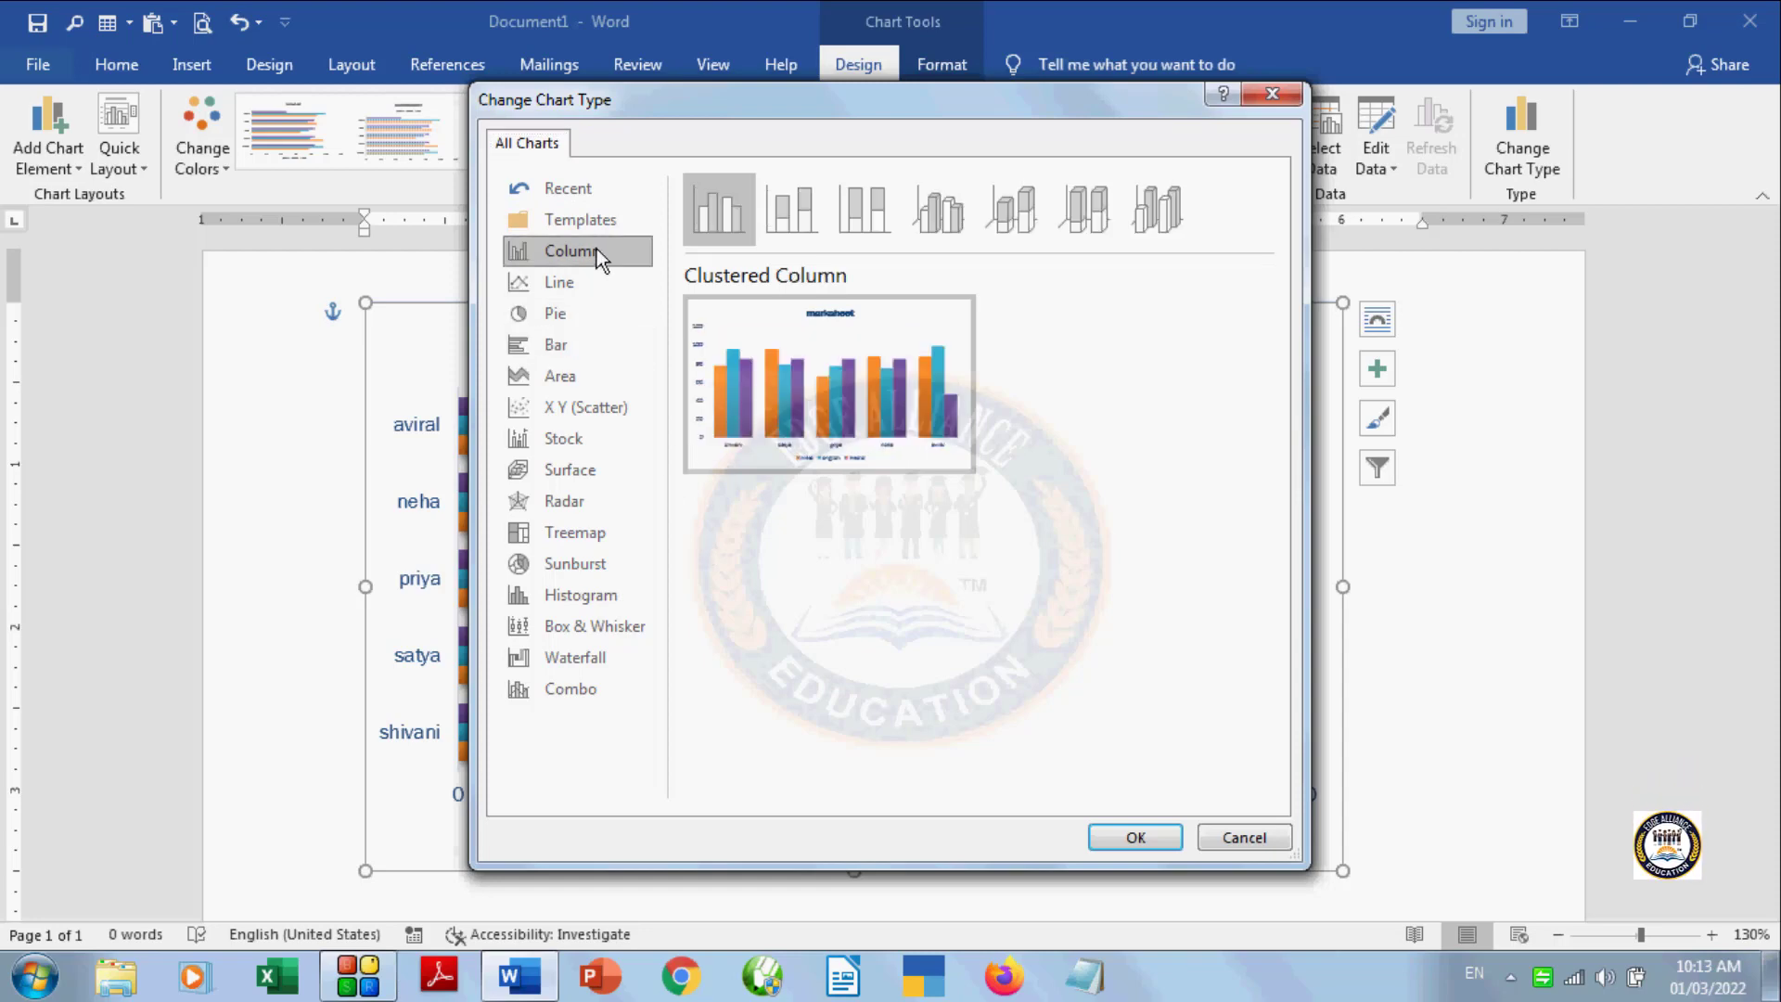
left_click(1102, 845)
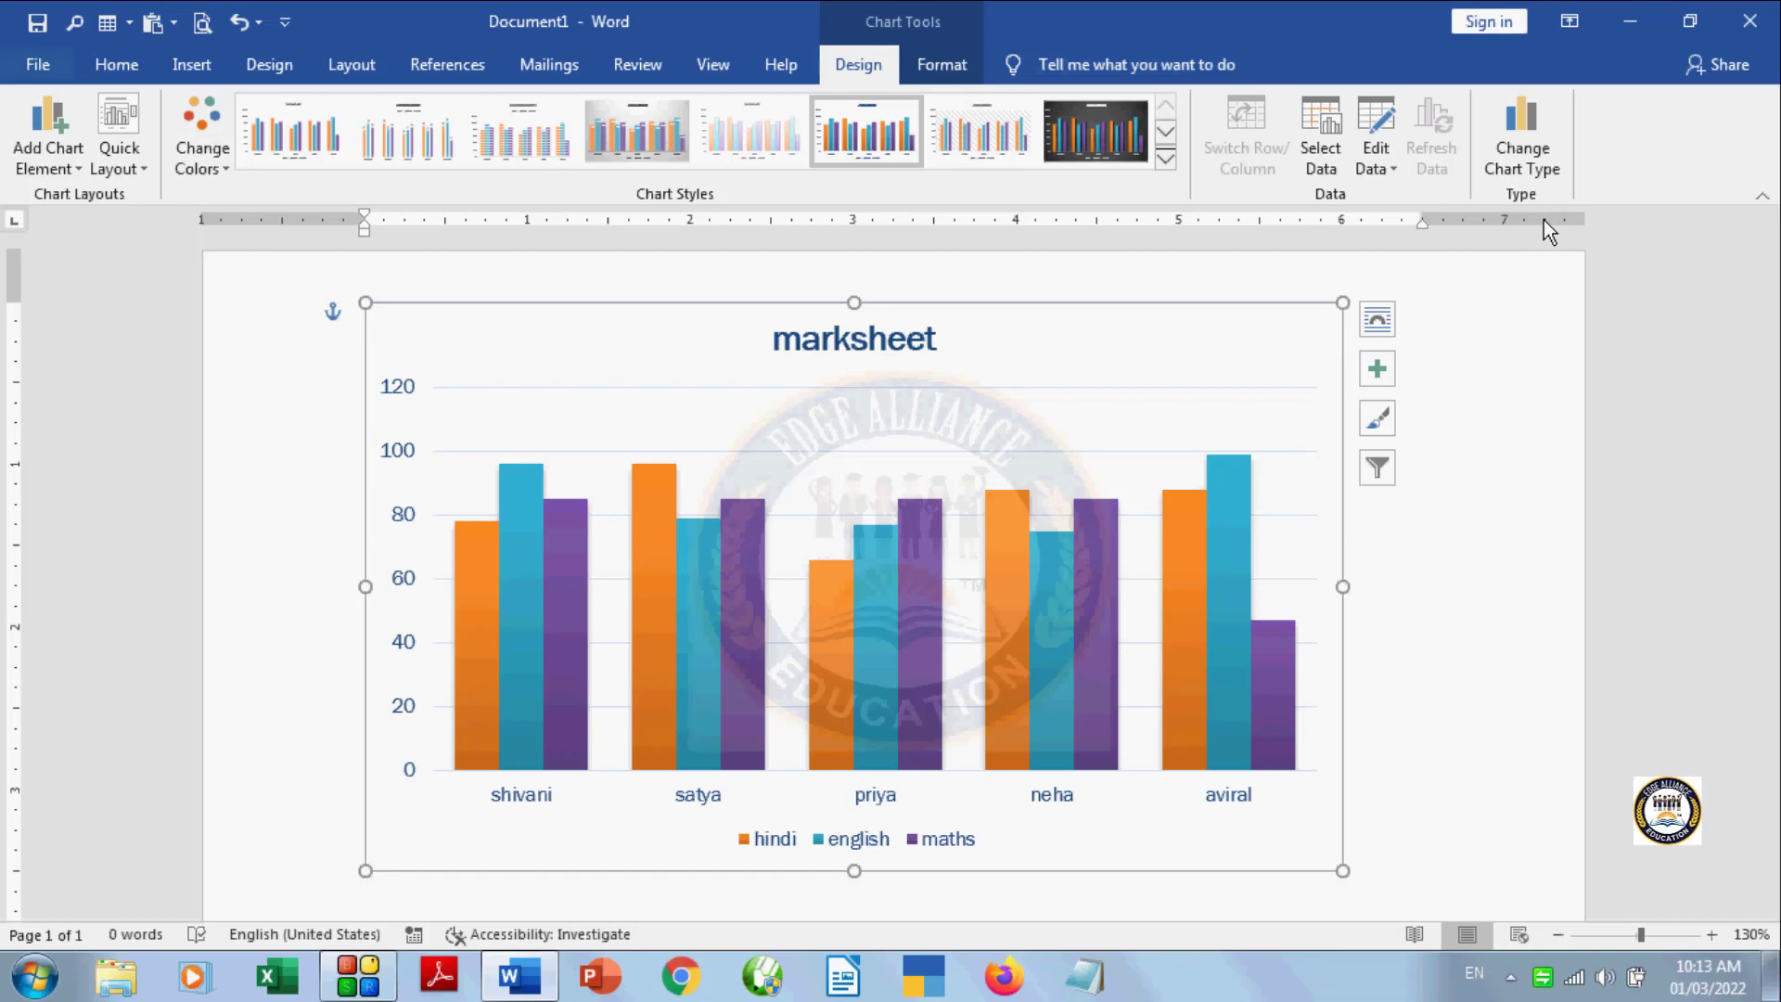
Step: Display the formatting options for the marksheet chart's chart area
left_click(942, 65)
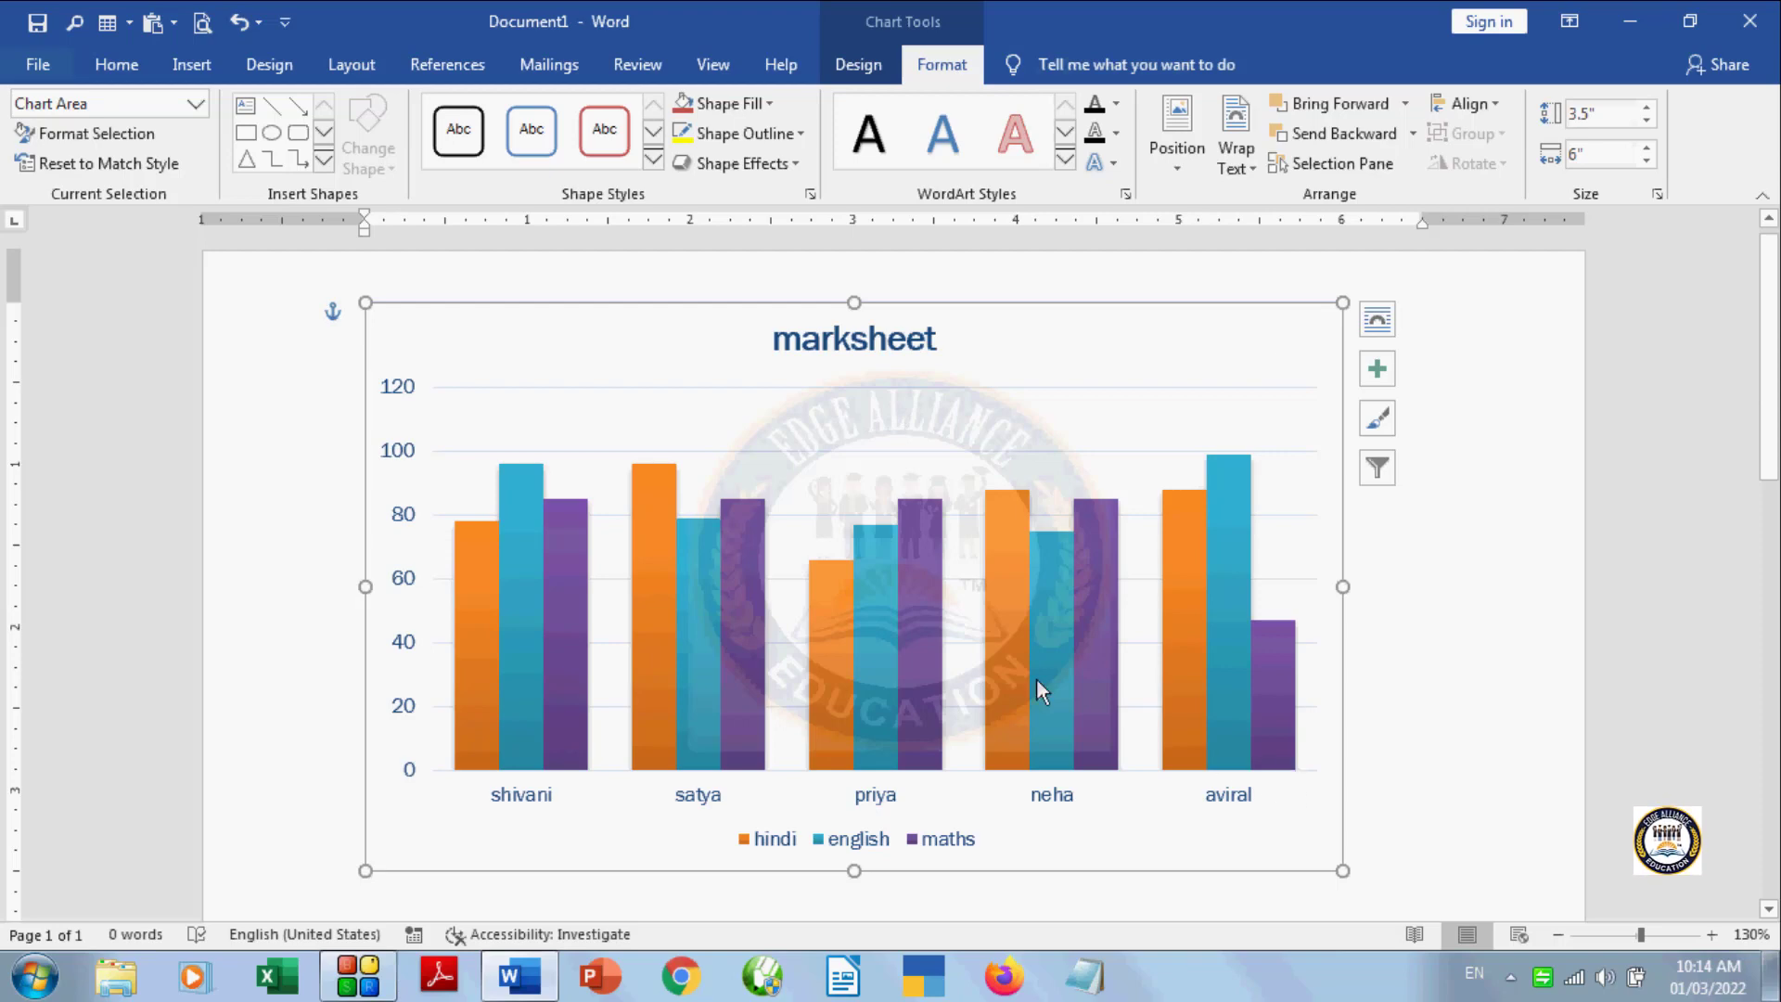
mouse_move(917, 652)
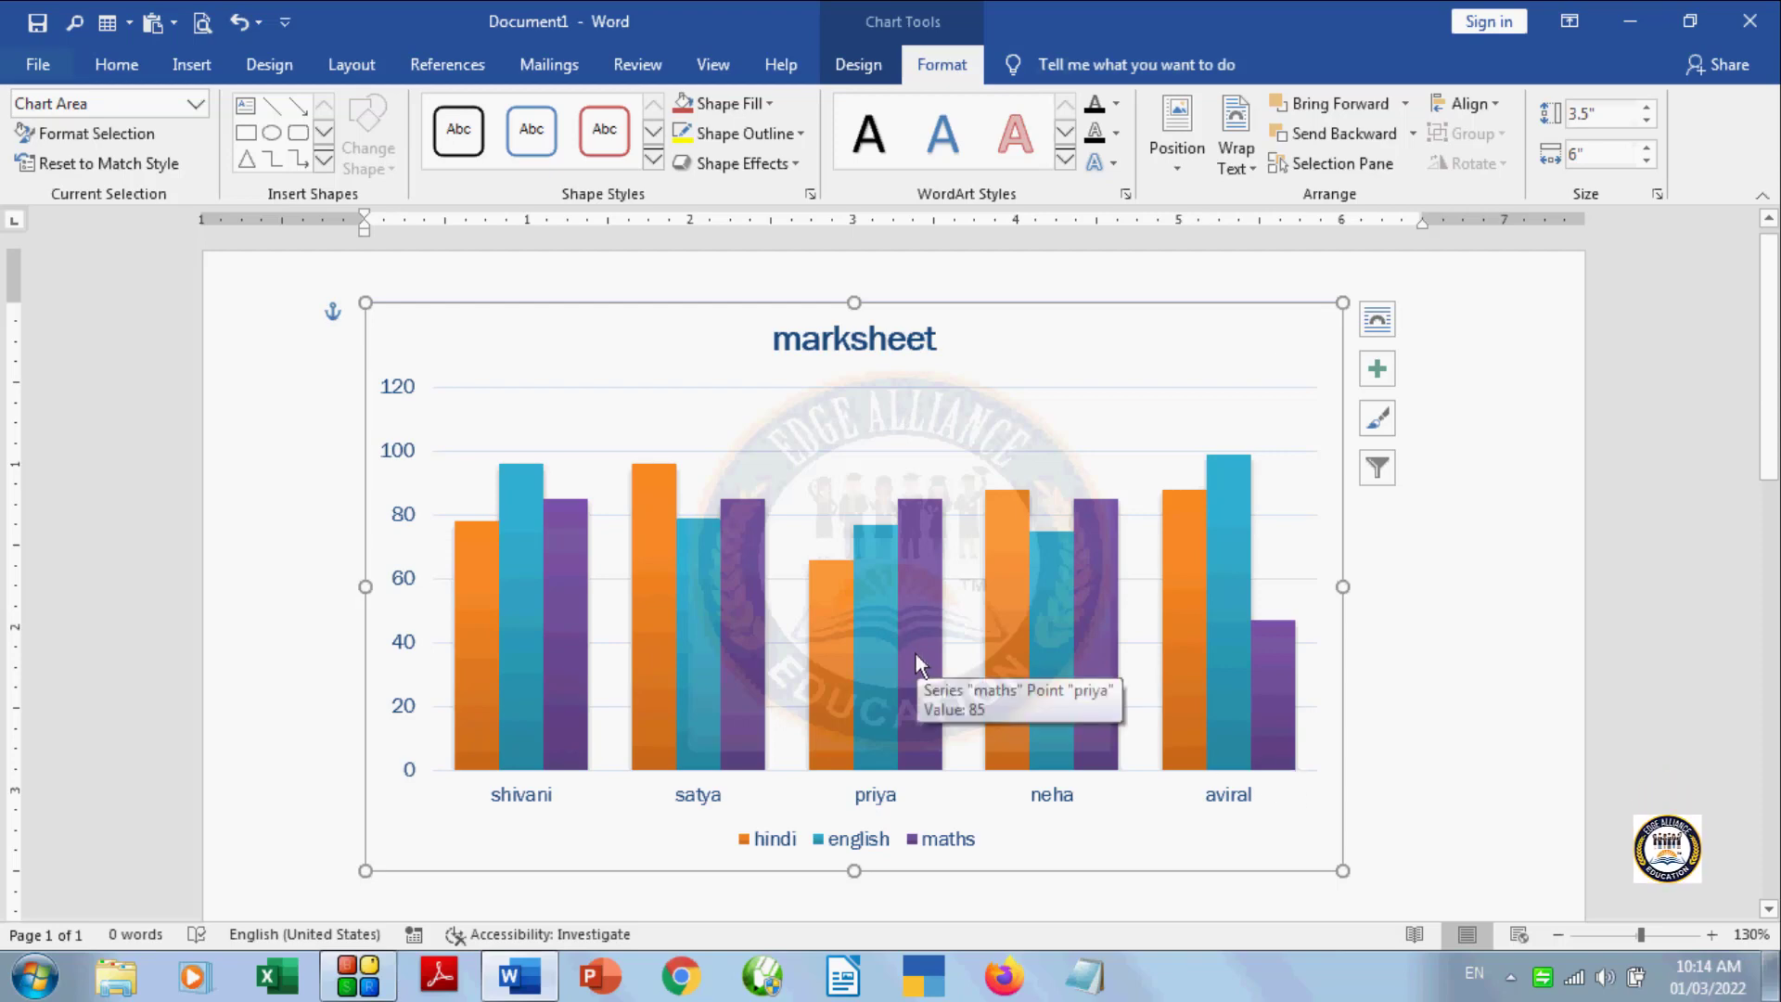